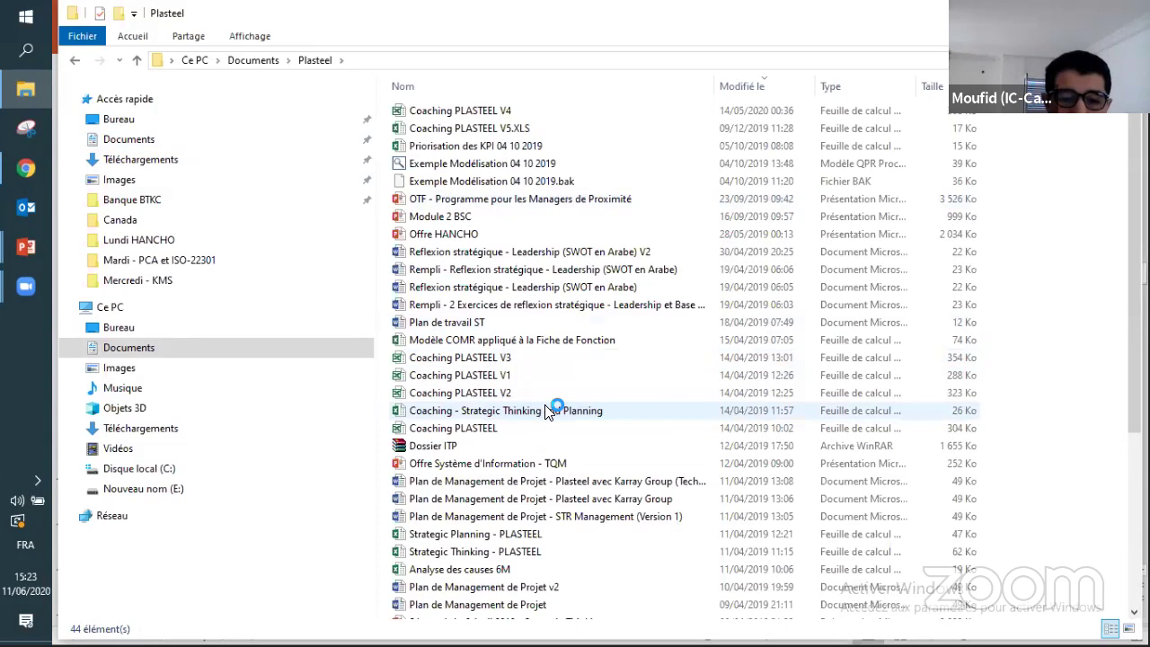
Step: Open the workbook "Coaching - Strategic Thinking and Planning" from the Plasteel folder and dismiss the Office activation notice
left_click(544, 411)
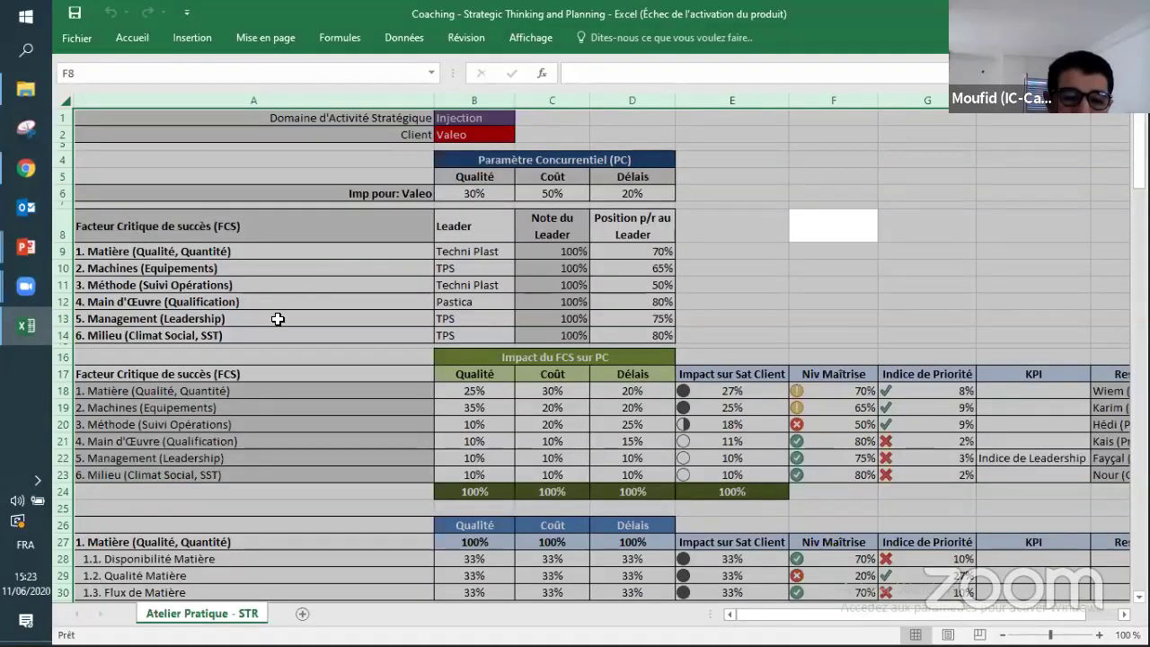
left_click(278, 319)
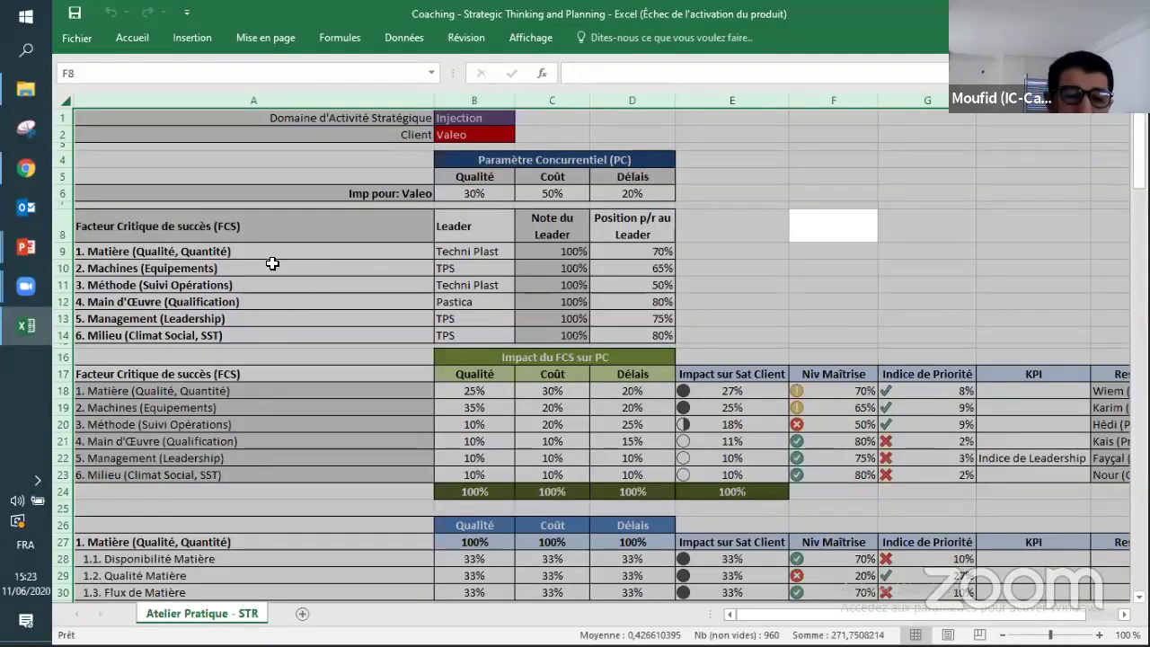
key("Up")
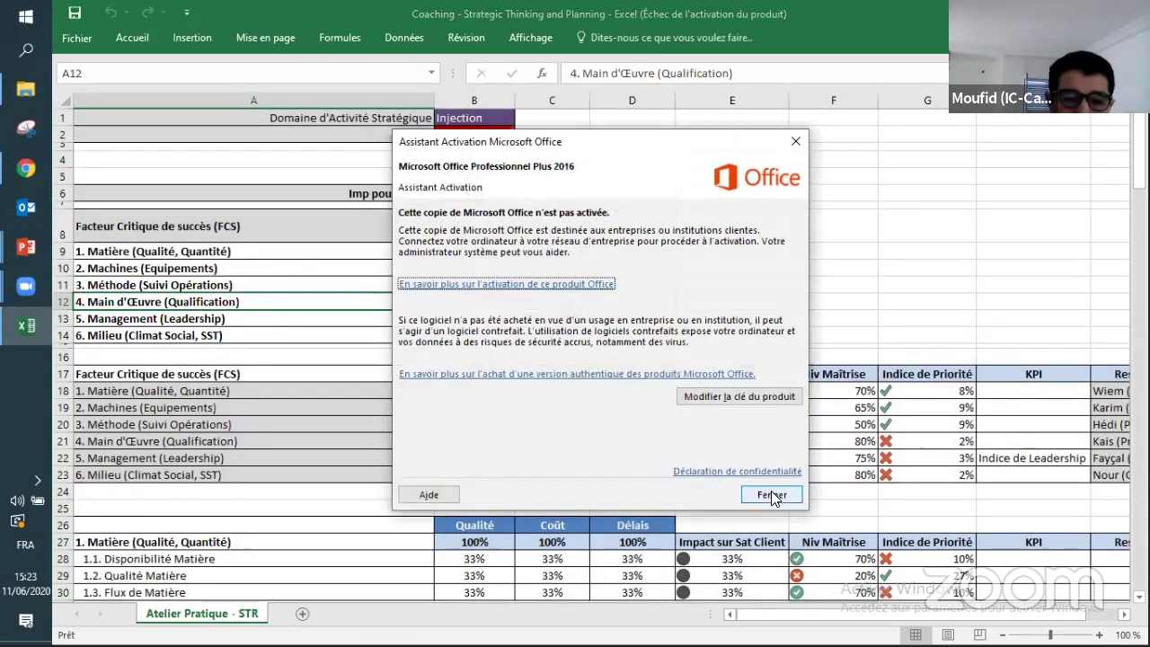
left_click(769, 491)
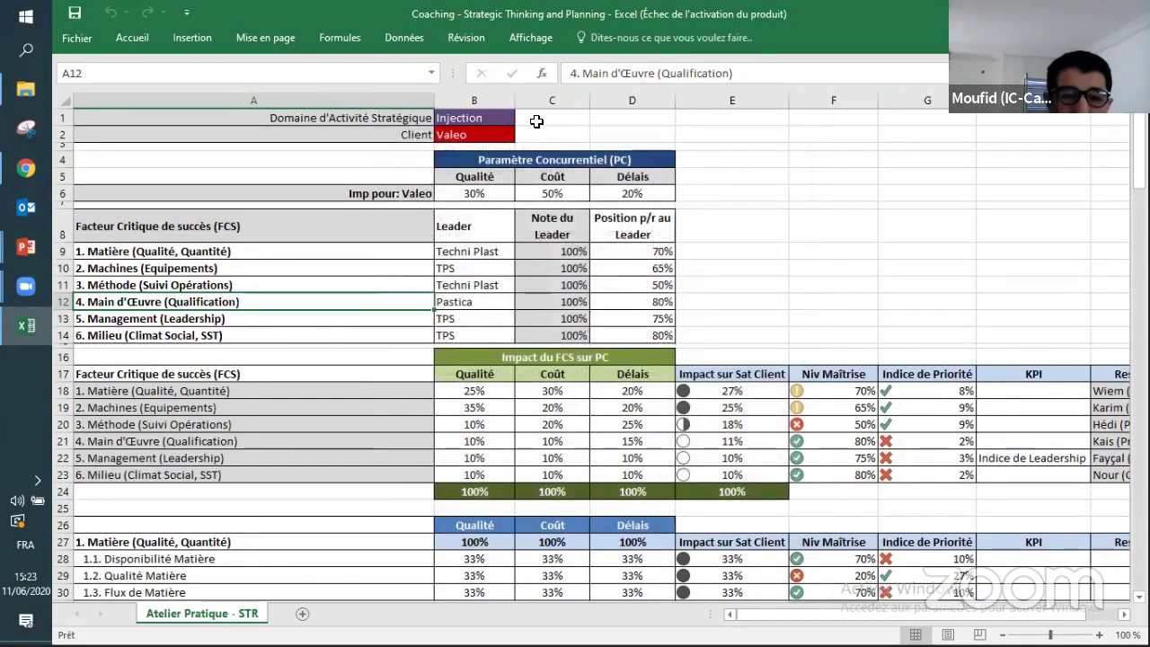
Step: Examine the strategic activity domain, the client and the Qualité, Coût and Délais weights of the competitive parameters
left_click(456, 120)
key("Down")
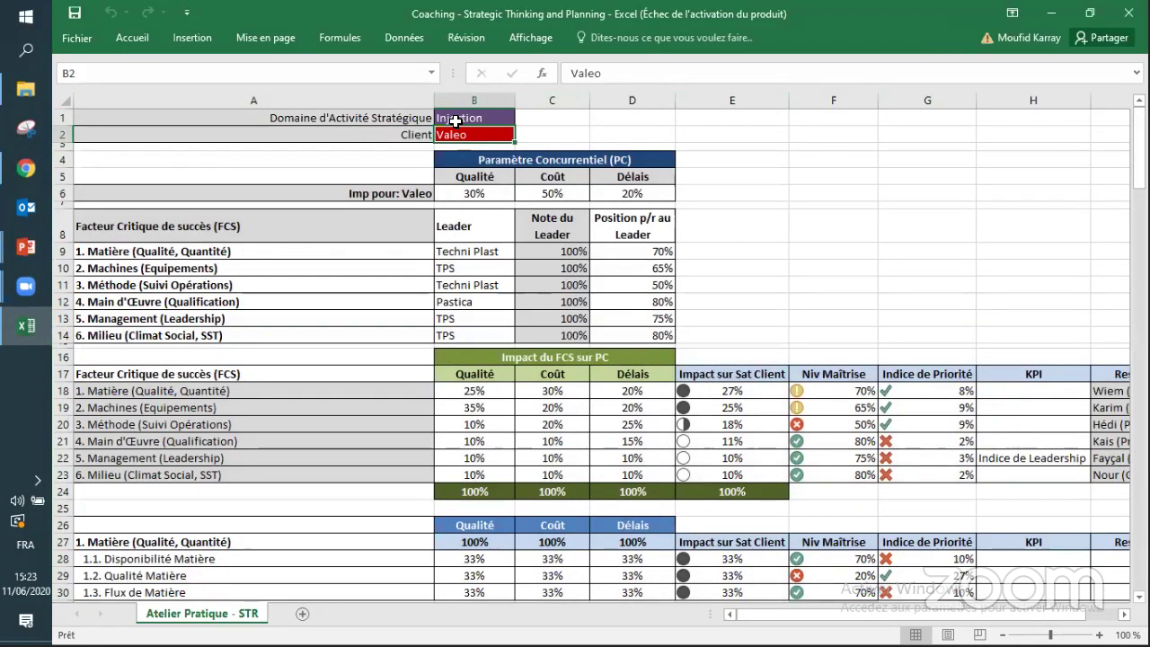
key("Down")
key("Down")
key("Down")
key("Down")
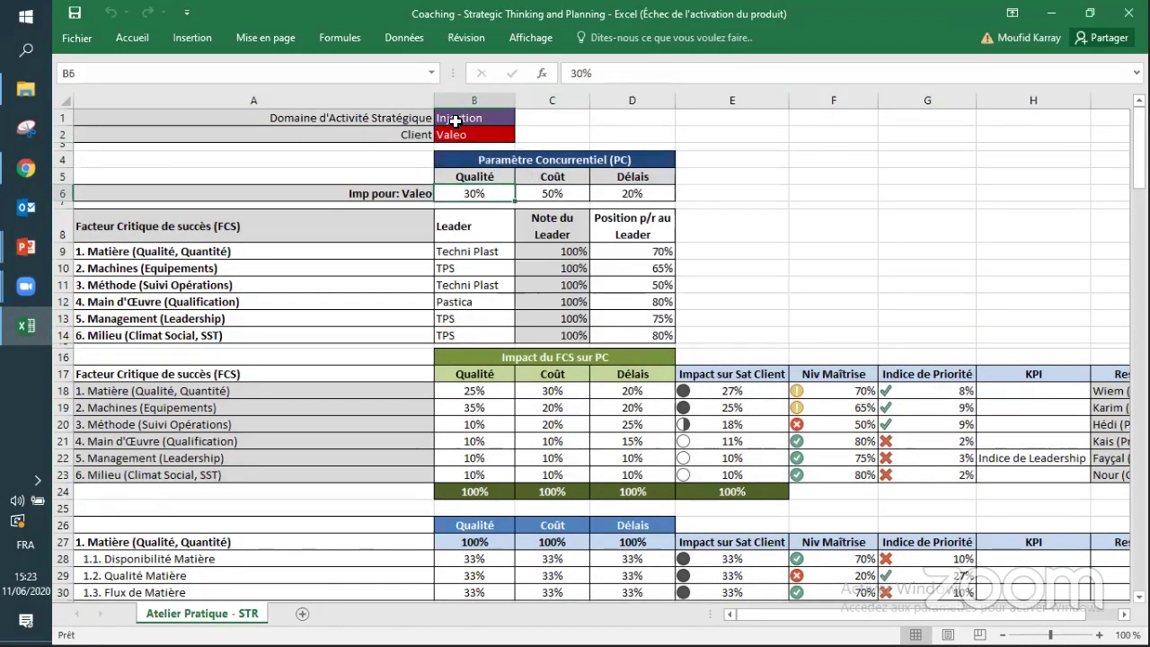
key("Right")
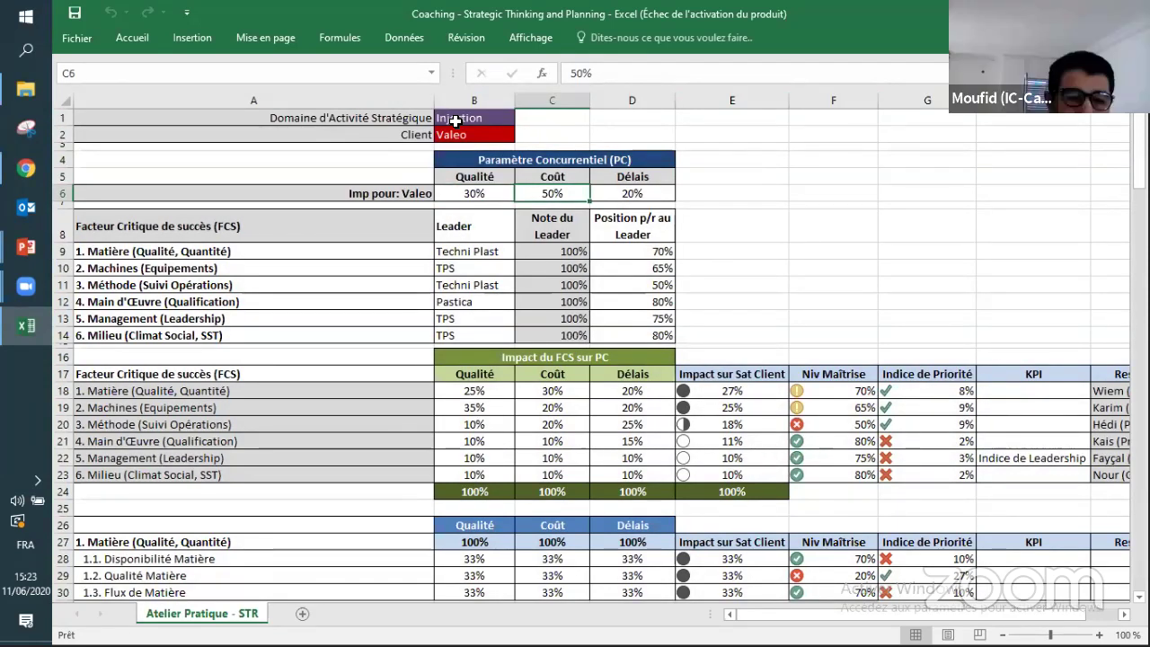
key("Left")
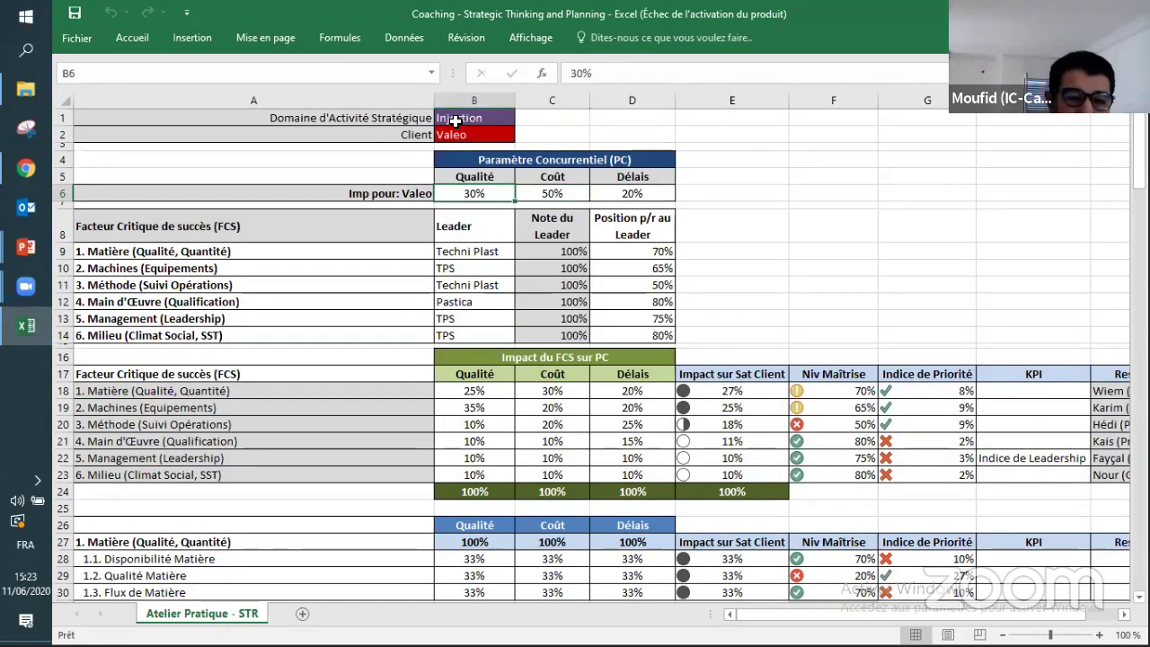
key("Right")
key("Right")
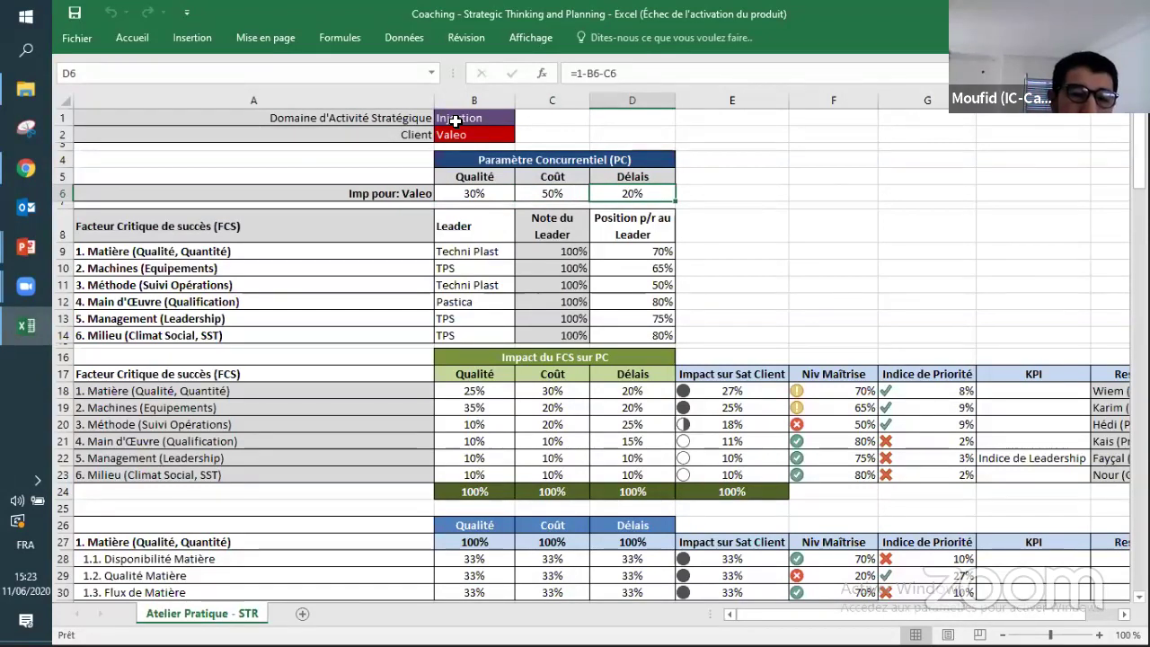
left_click(456, 120)
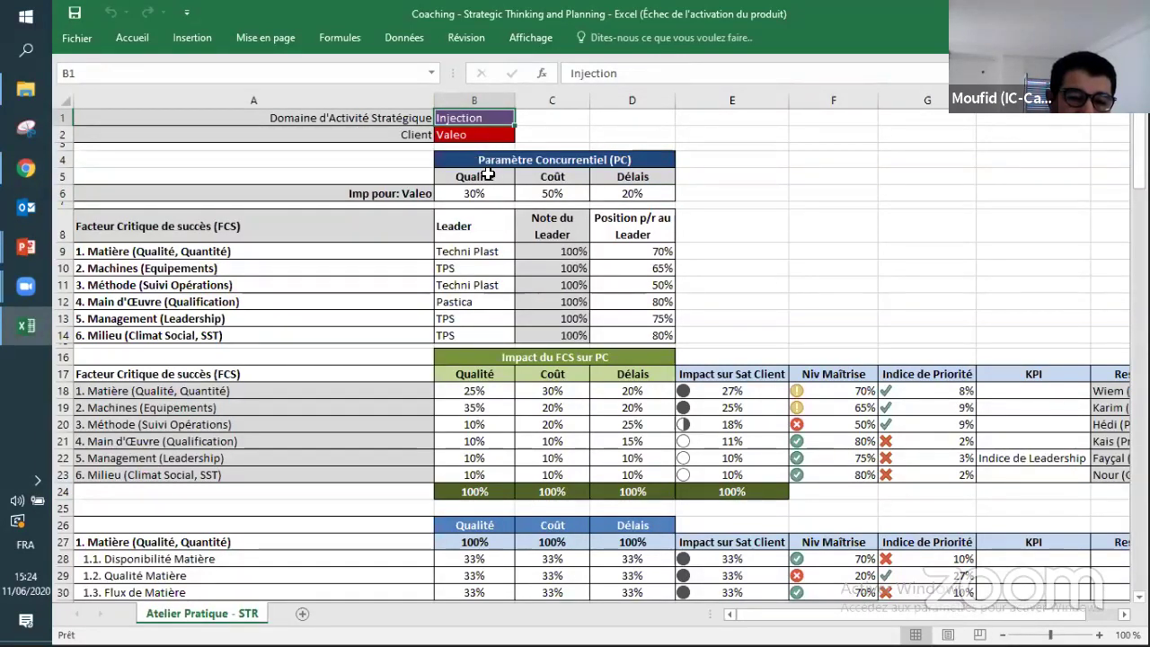
Step: Go through the six critical success factors in the leader comparison table, from Matière to Milieu
left_click(269, 254)
key("Down")
key("Down")
key("Down")
key("Down")
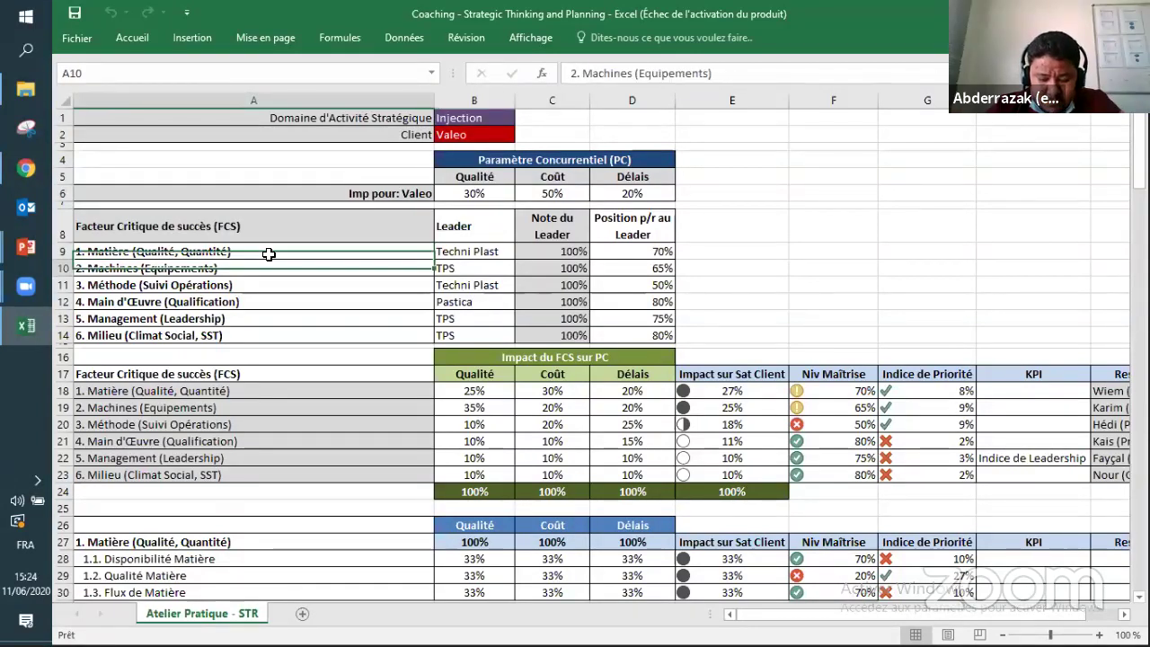
key("Down")
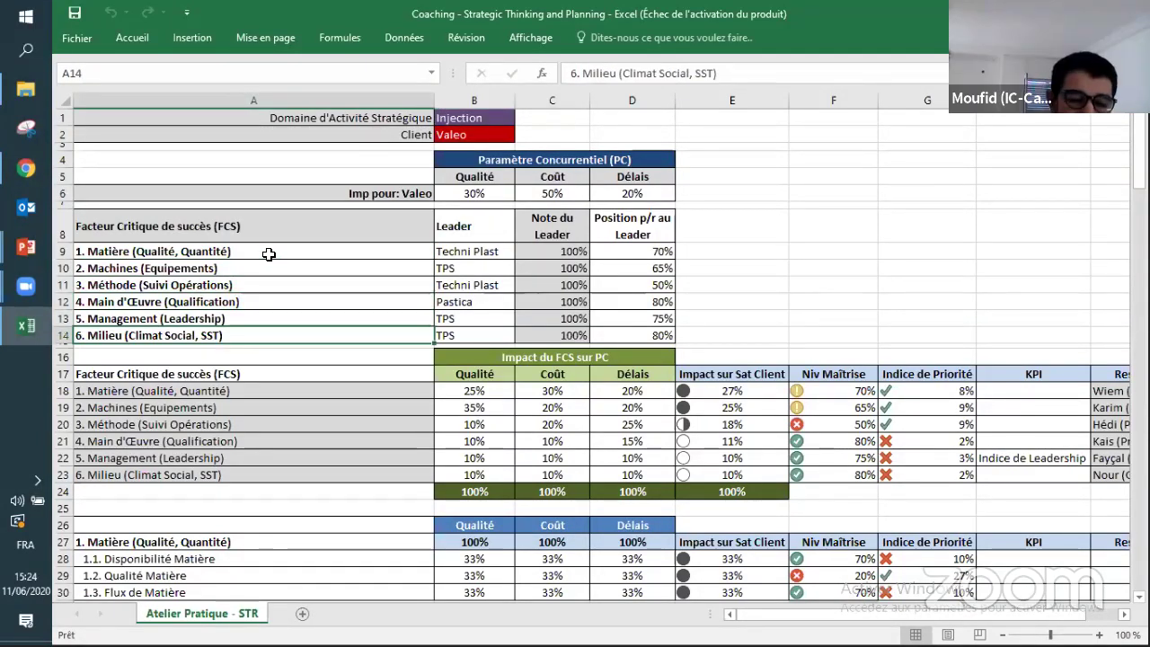
Step: Review the leader named for each success factor, plus the leader's score and the relative position for Matière
left_click(466, 262)
key("Up")
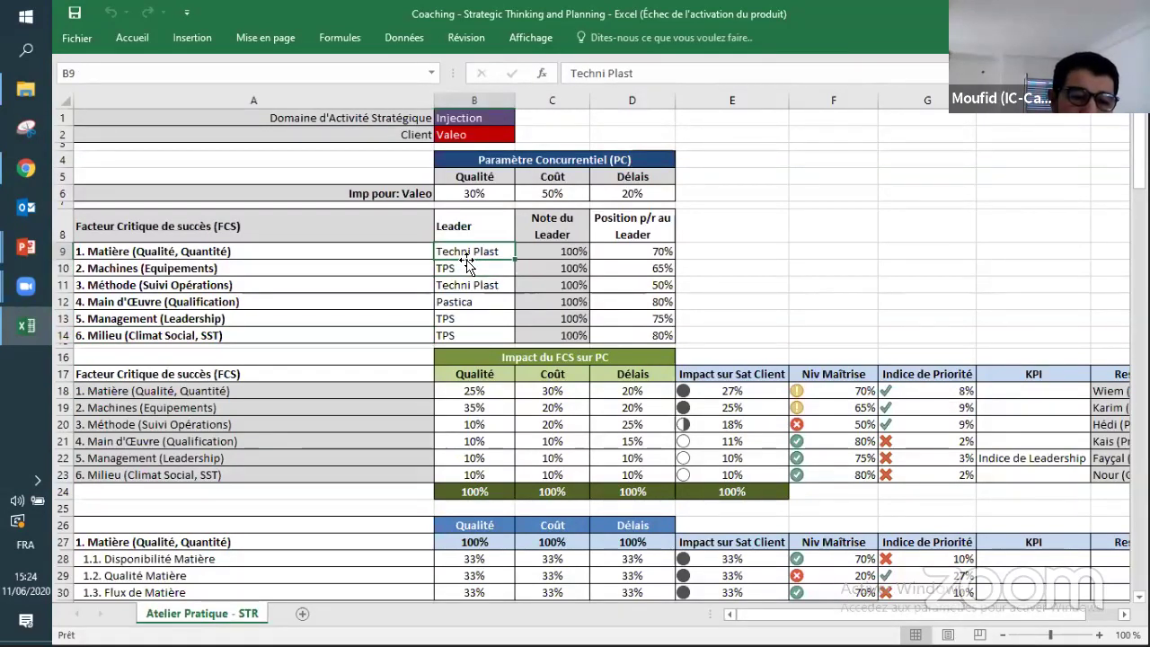
key("Down")
key("Down")
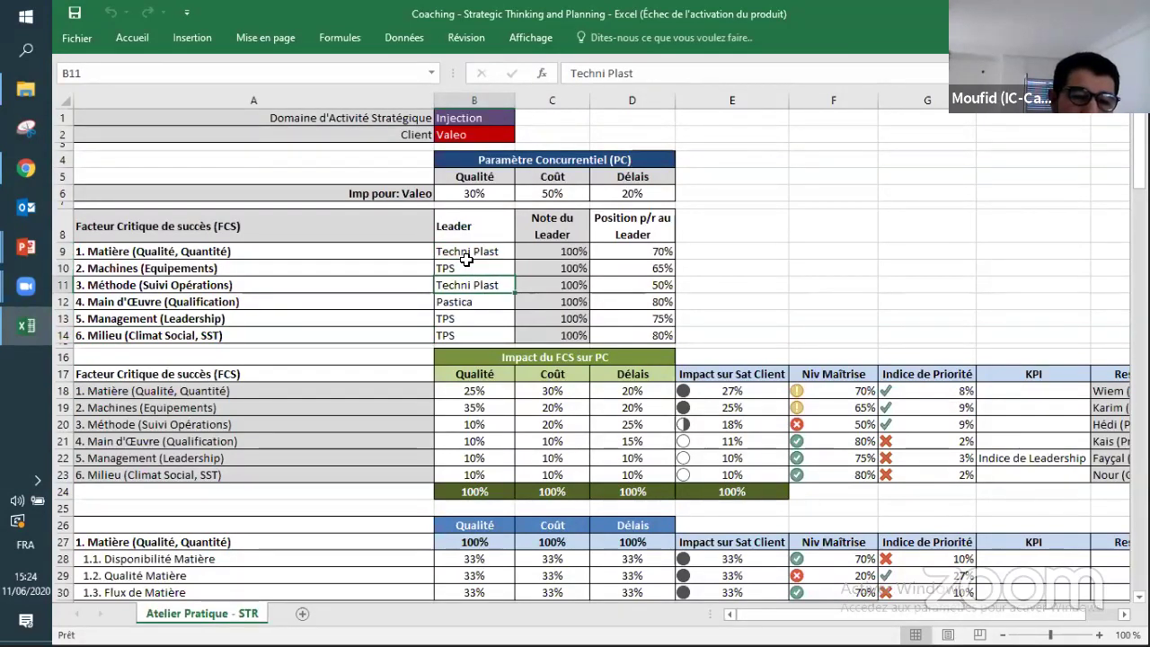
key("Down")
key("Down")
key("Down")
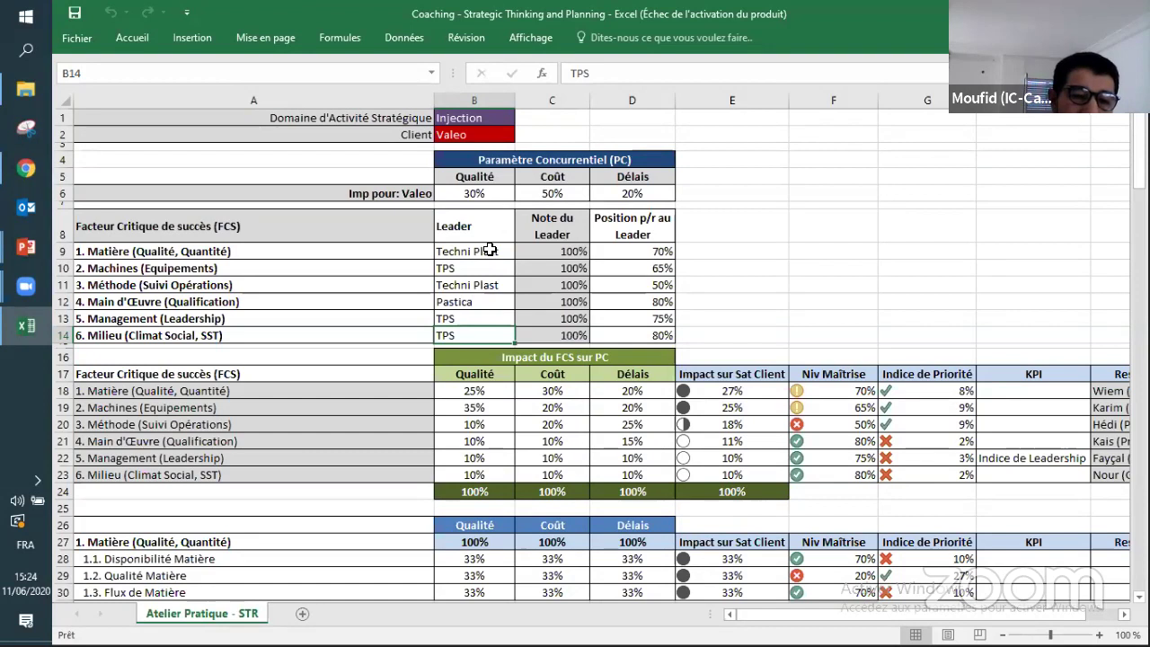
left_click(490, 252)
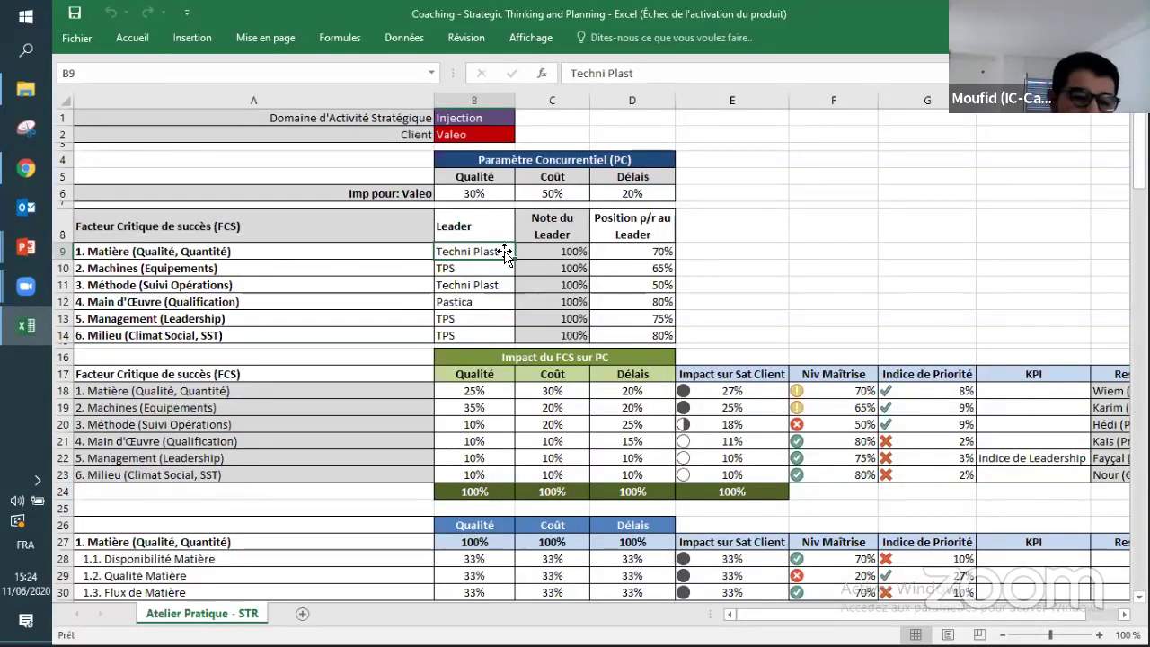
left_click(544, 252)
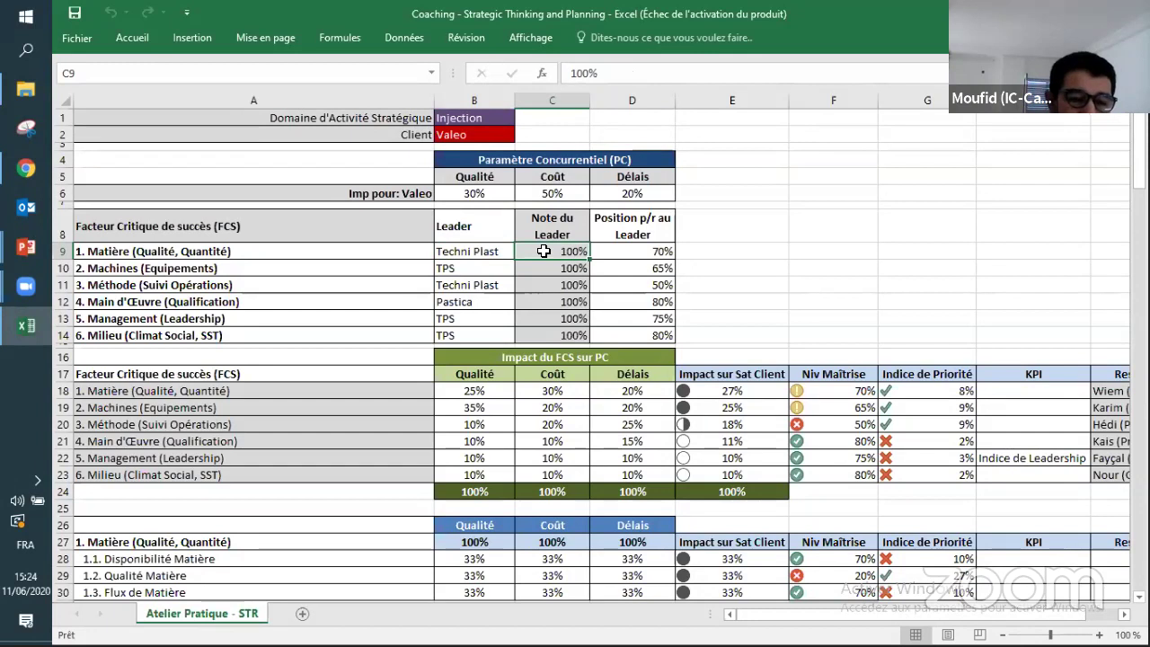
left_click(656, 254)
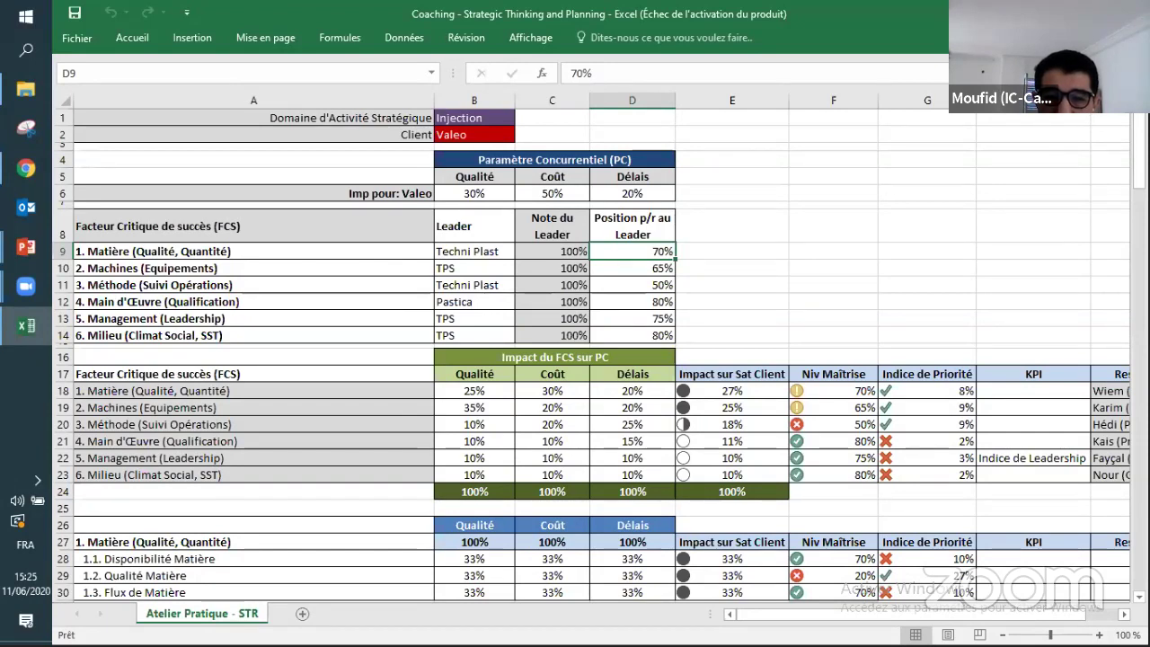
Step: Narrow the KPI column to show more of the Responsable column, and select the manager cell for the Matière factor
left_click_drag(1039, 99, 1039, 100)
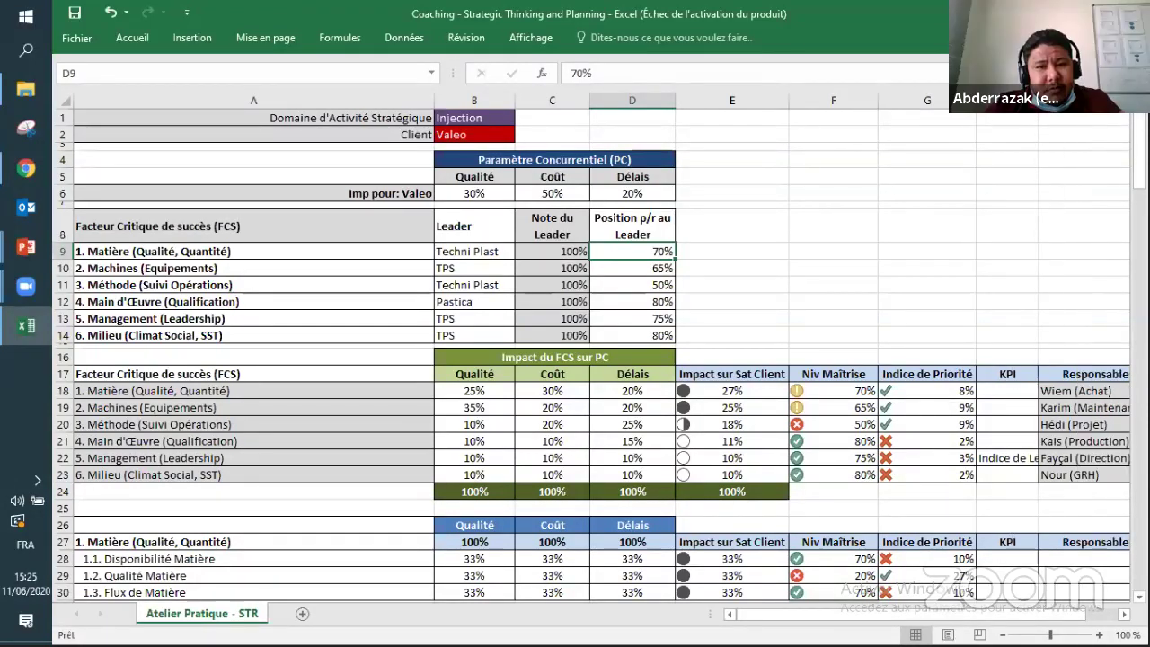
left_click(1061, 383)
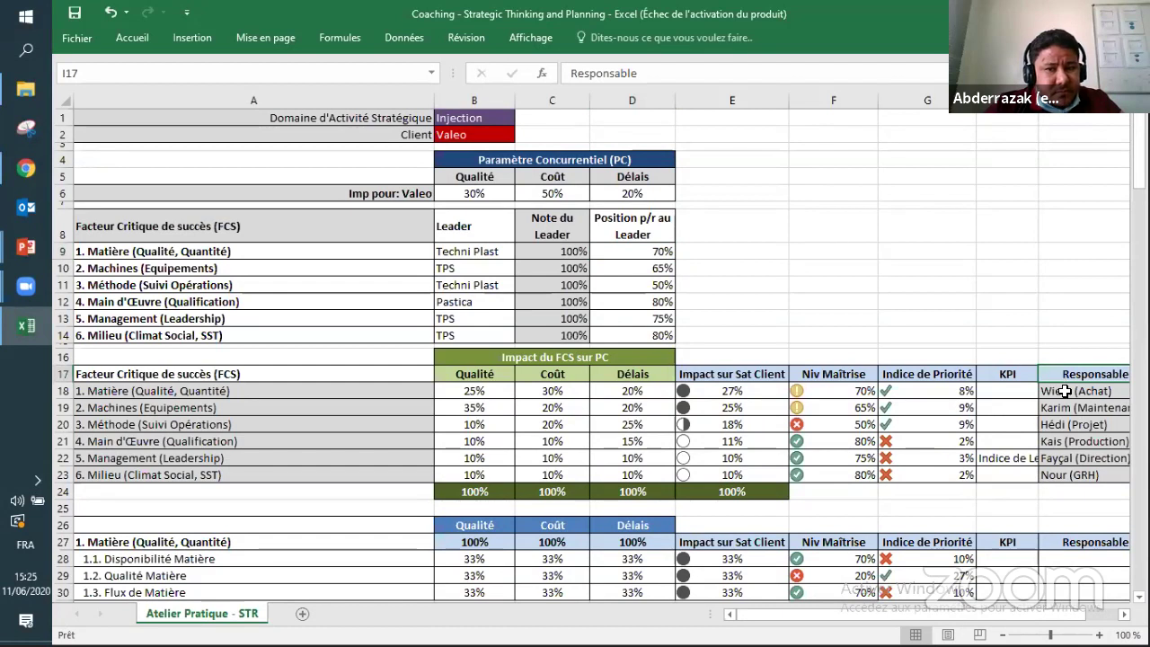
left_click(1062, 391)
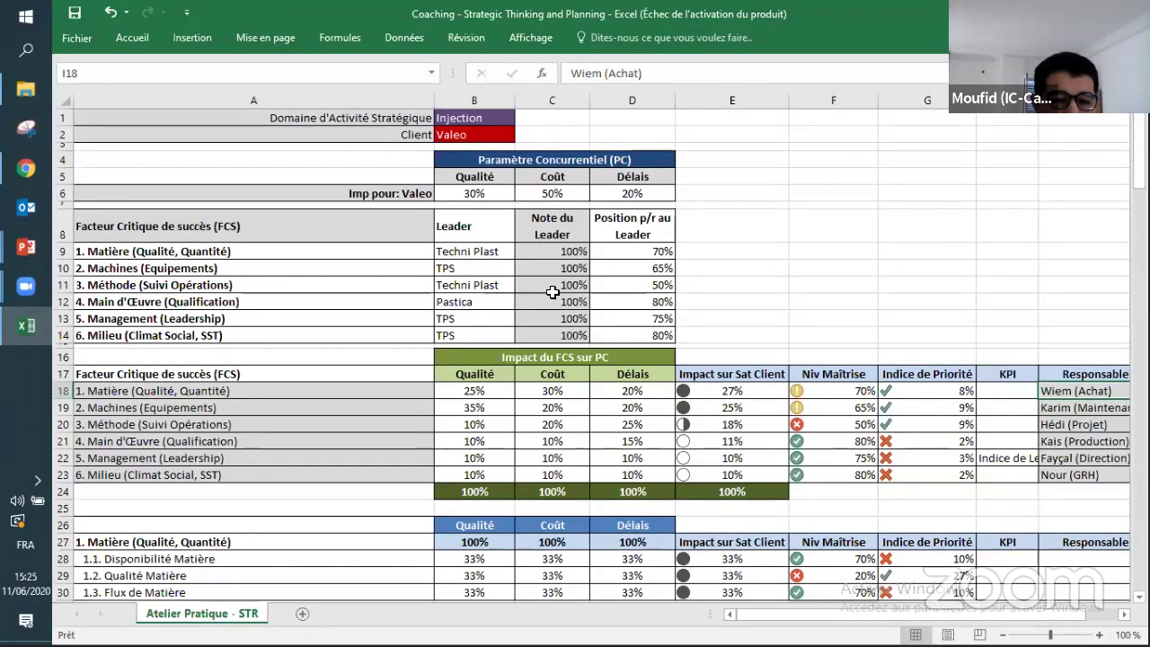
Step: Examine the leader scores and relative positions for Matière through Main d'Œuvre, including the leader and manager for Main d'Œuvre
left_click(571, 251)
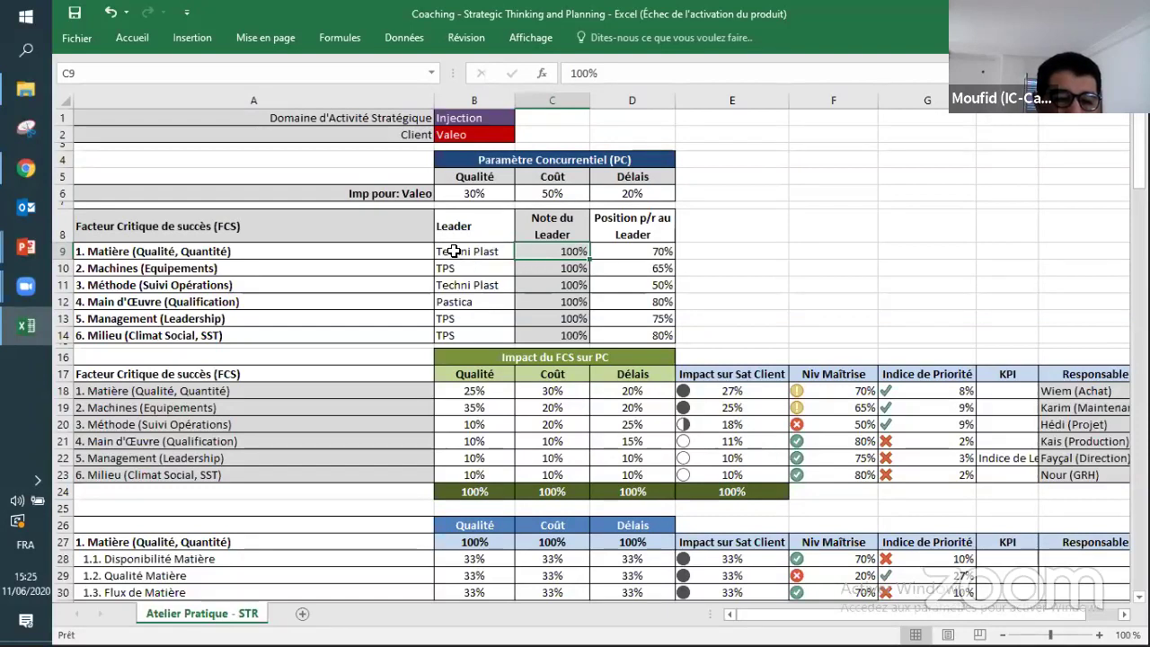
left_click(641, 251)
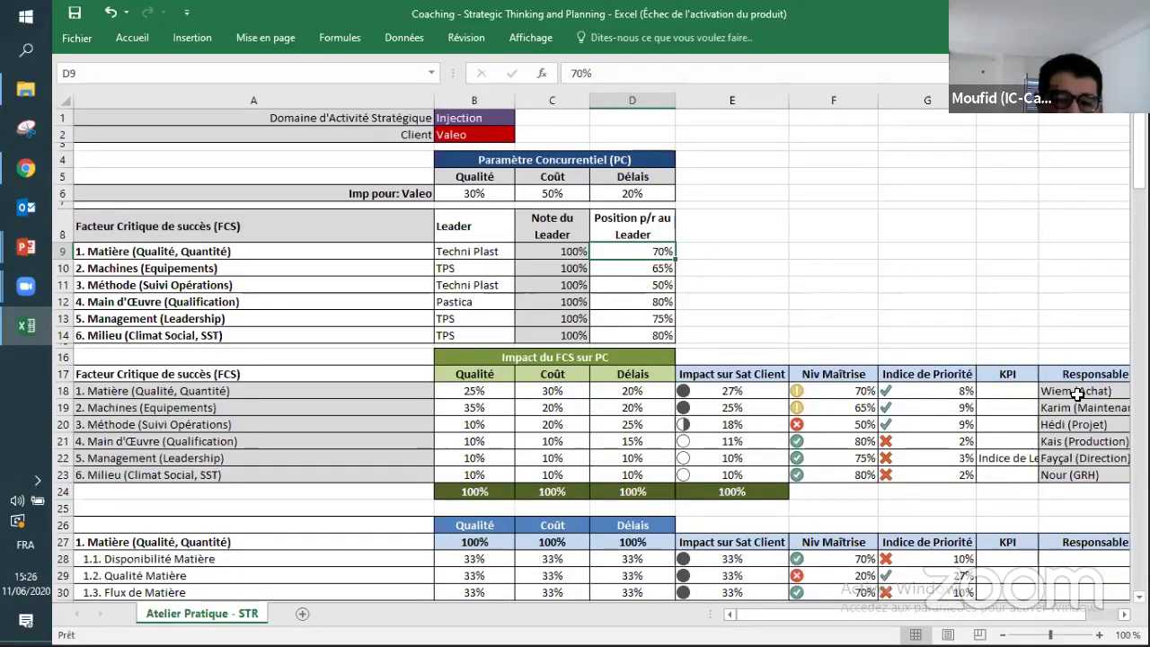
left_click(630, 267)
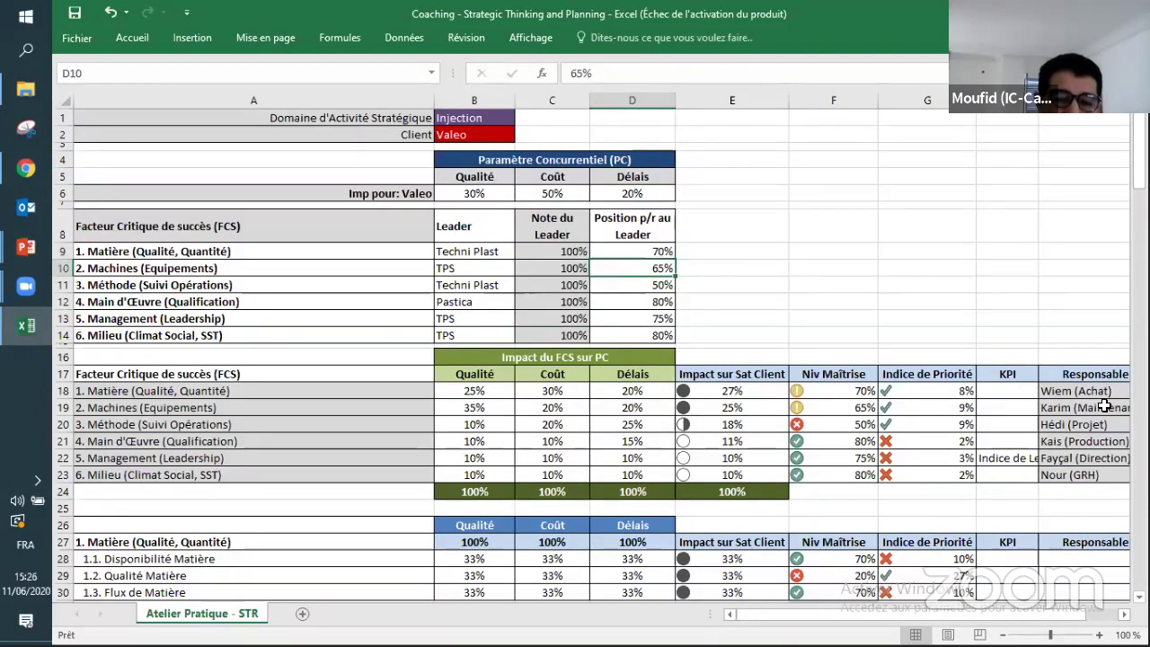
left_click(654, 290)
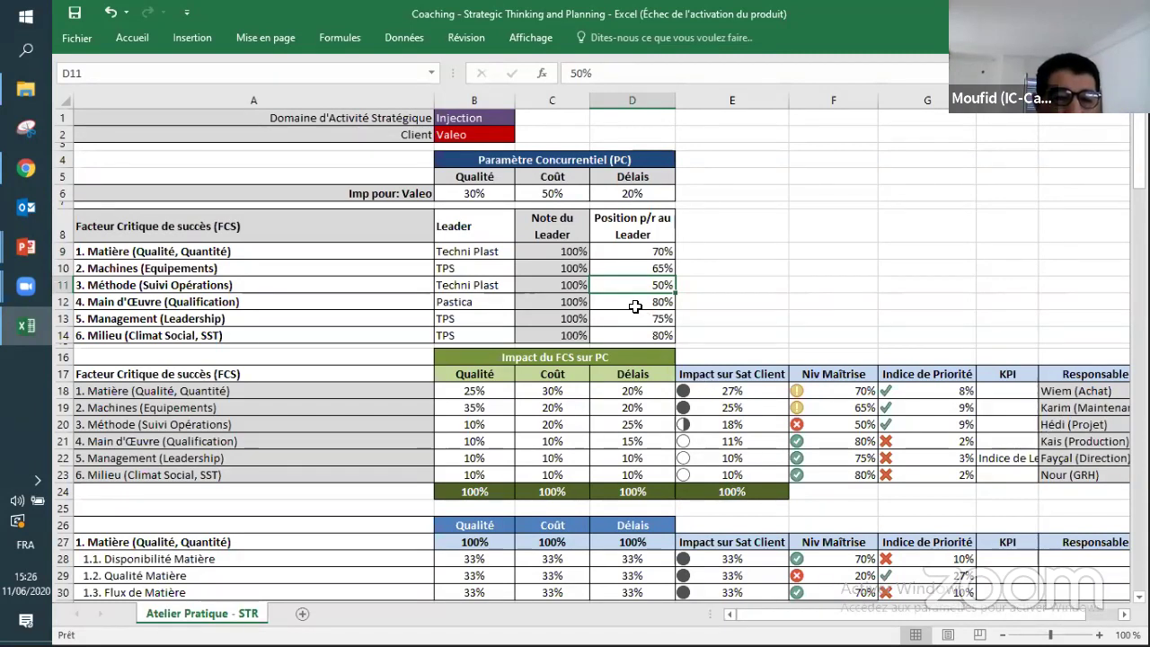
key("Down")
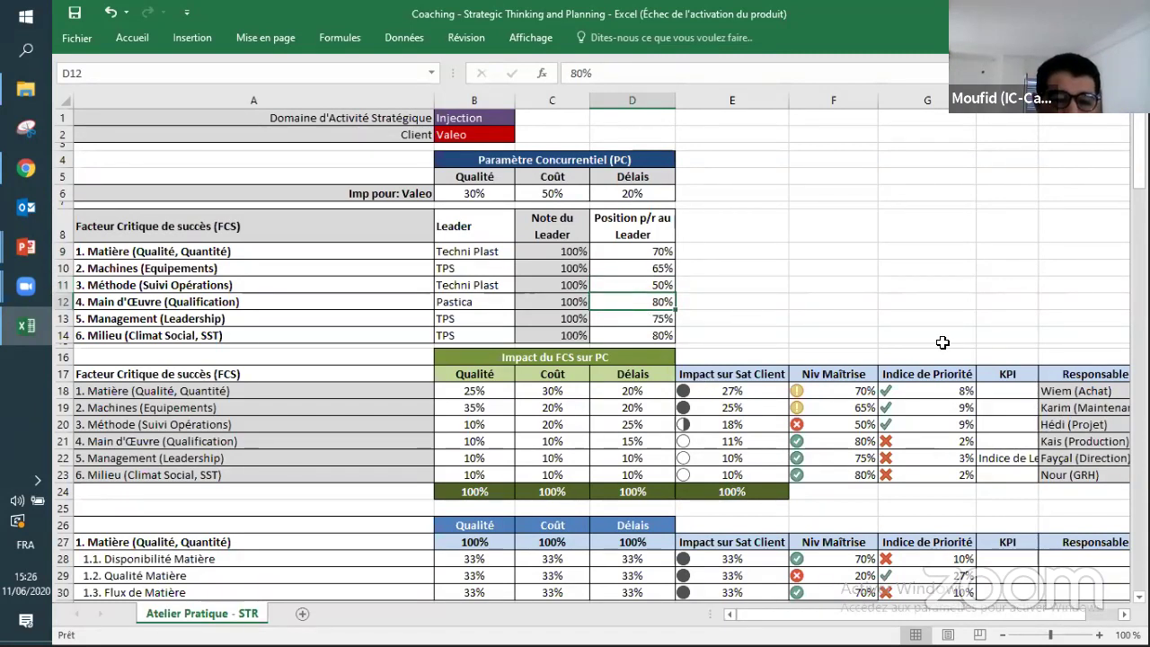
left_click(1083, 441)
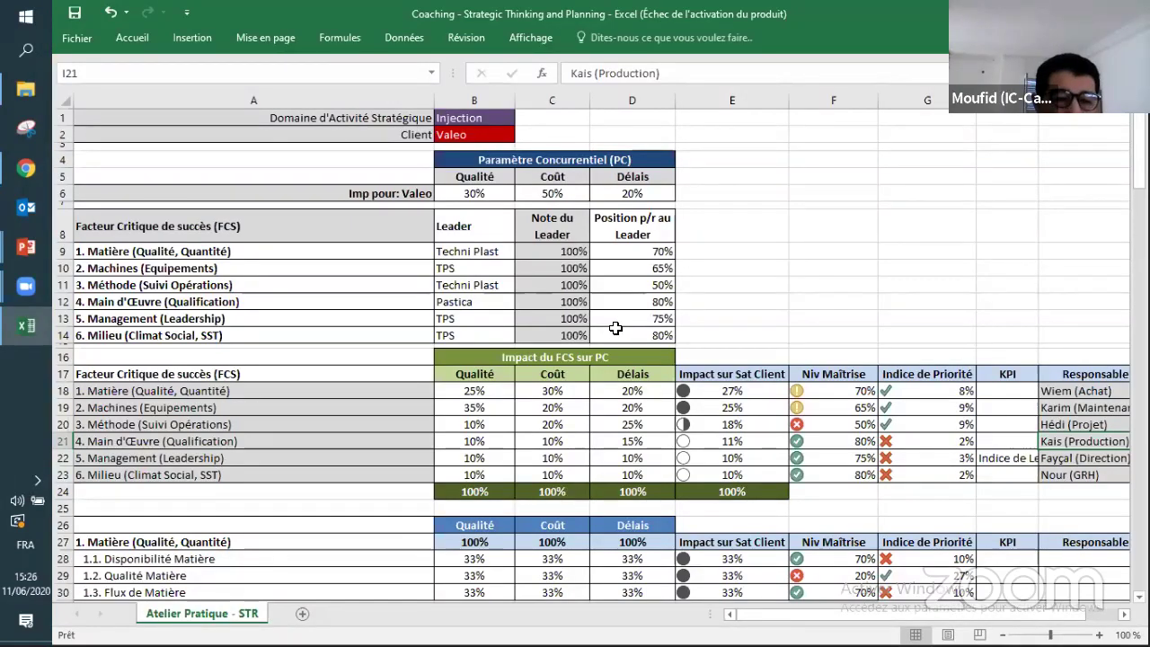
left_click(497, 300)
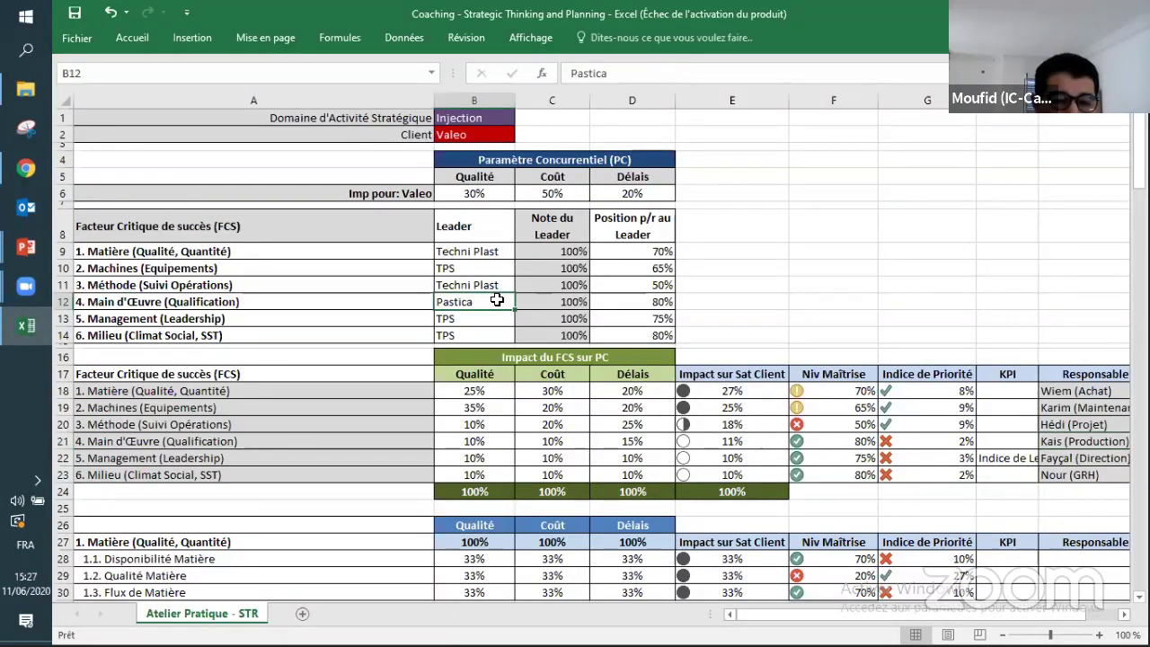
left_click(648, 301)
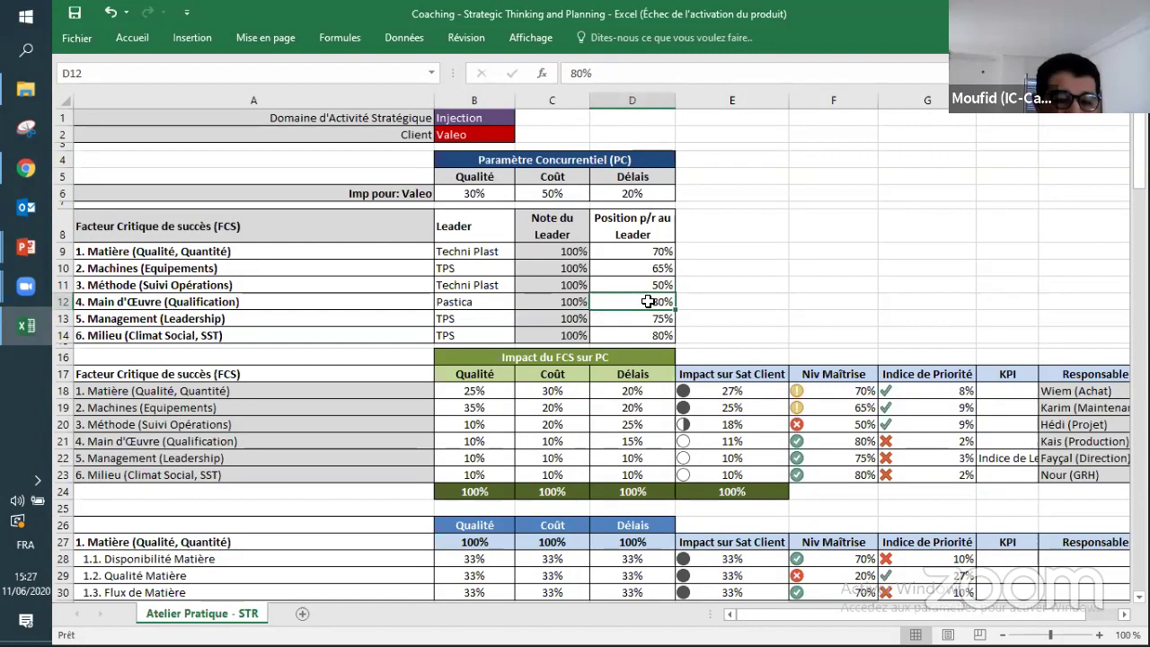
left_click(557, 306)
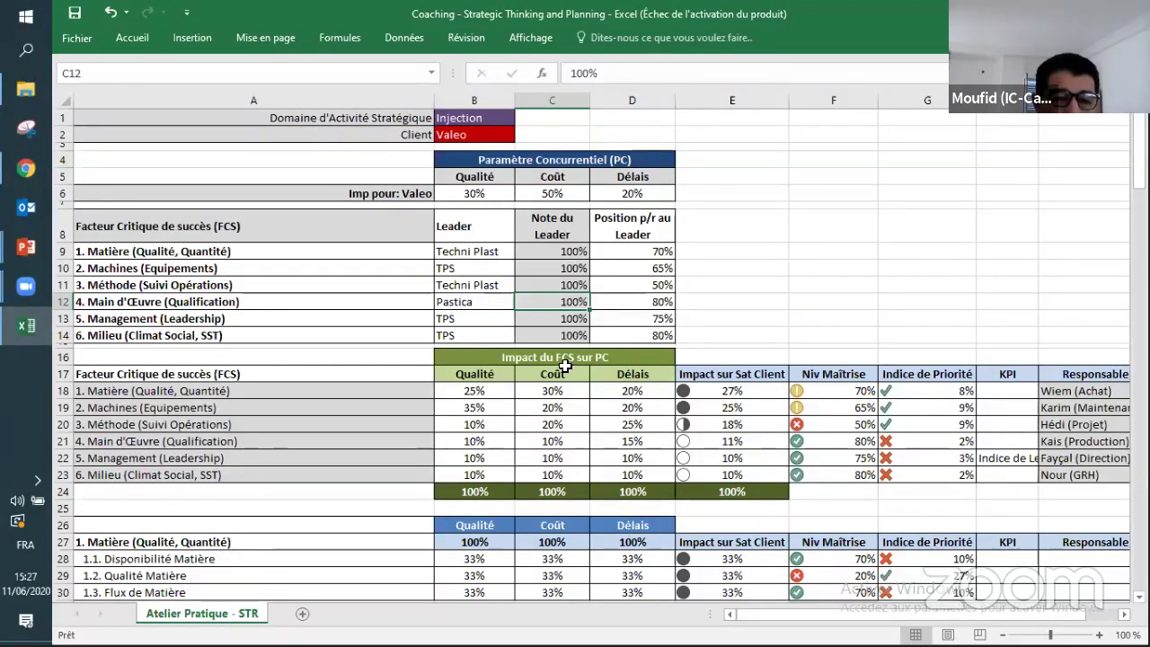
Step: Check the managers assigned to the Management and Milieu factors, and locate the "Impact du FCS sur PC" table heading
left_click(1112, 458)
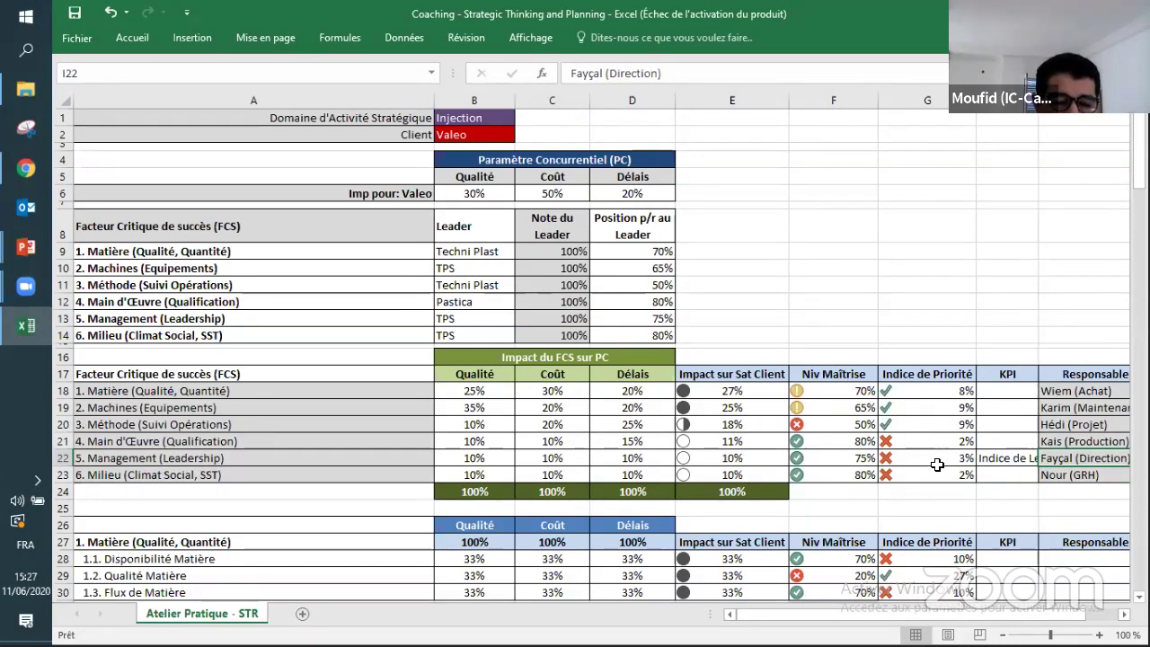
left_click(304, 457)
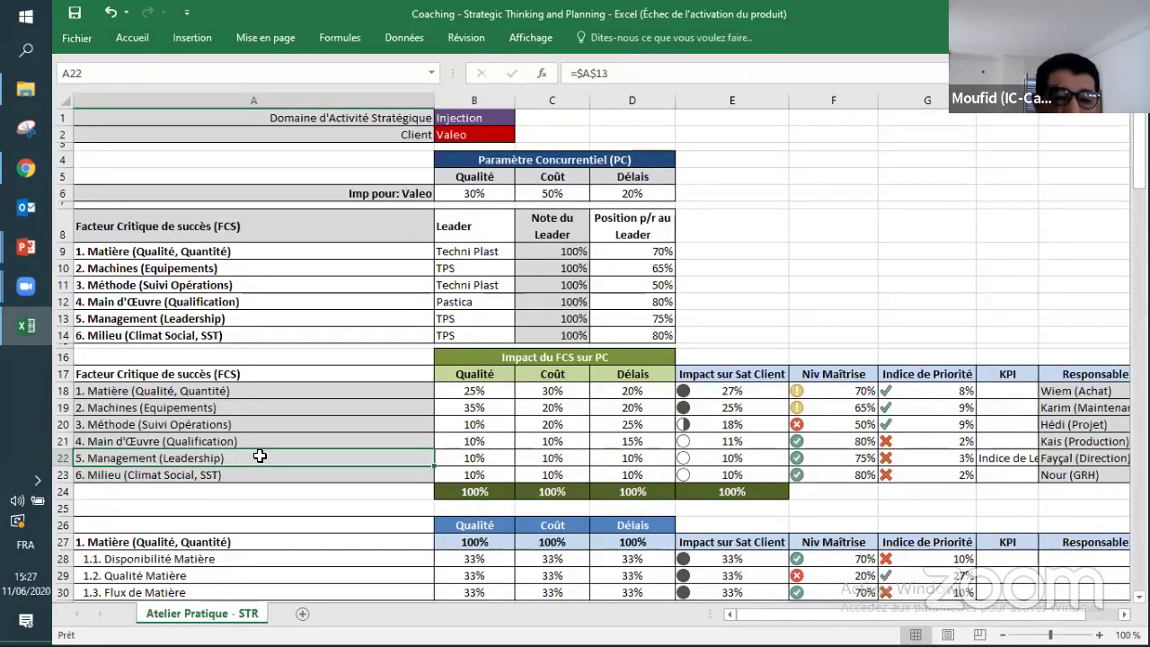
left_click(219, 474)
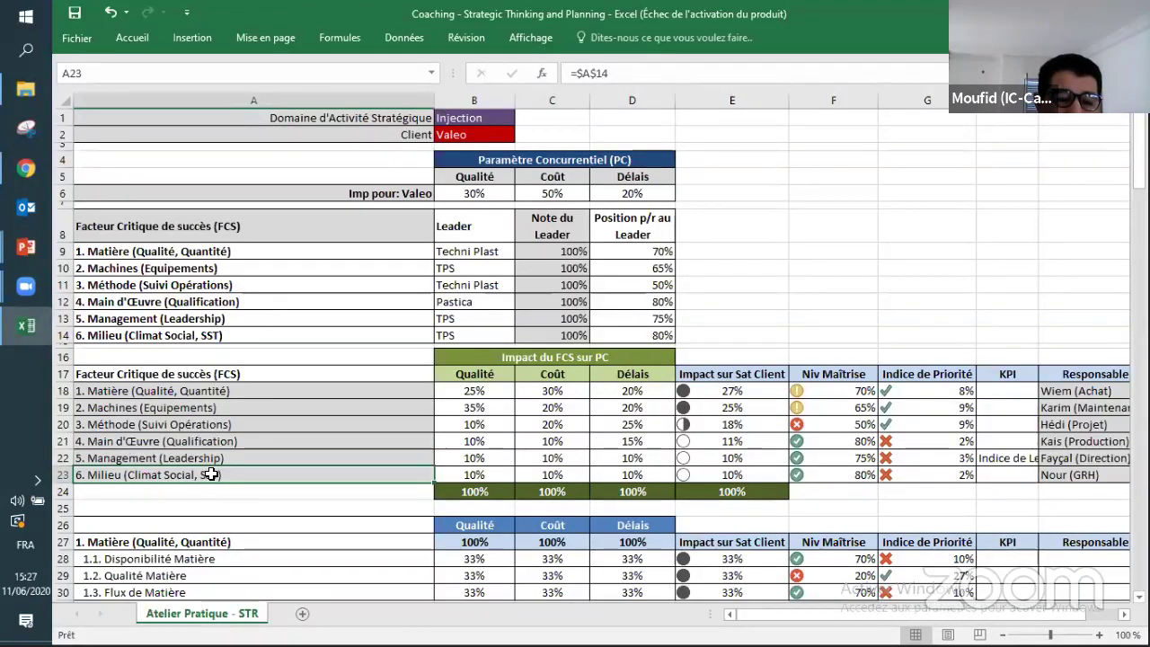
left_click(1077, 481)
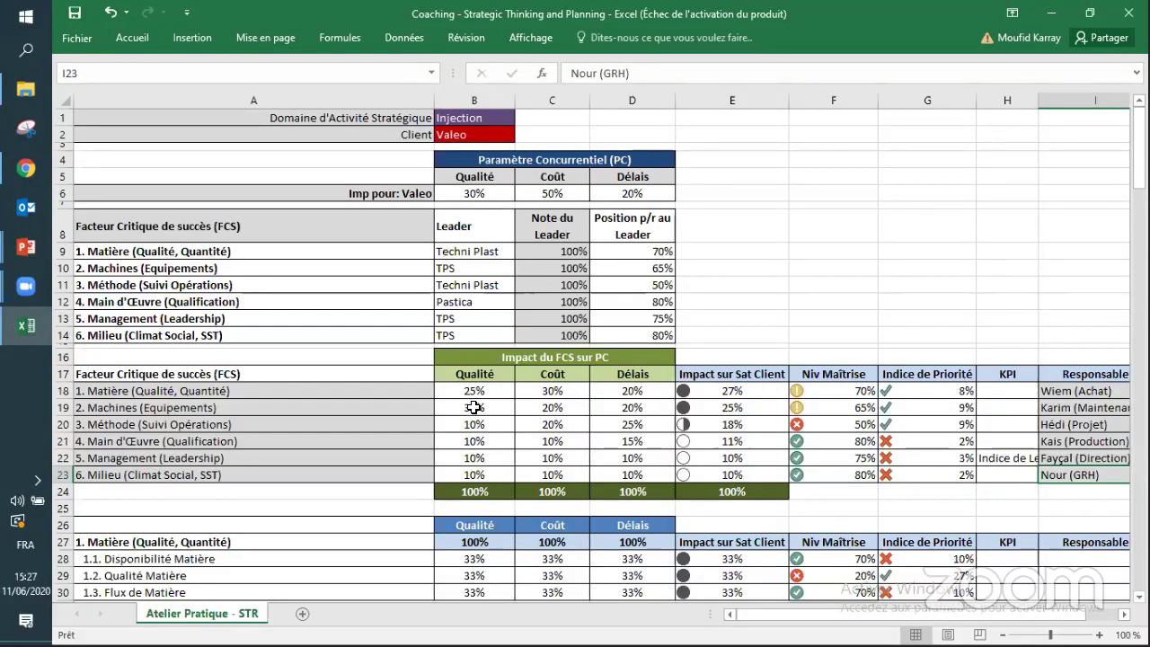
left_click(514, 357)
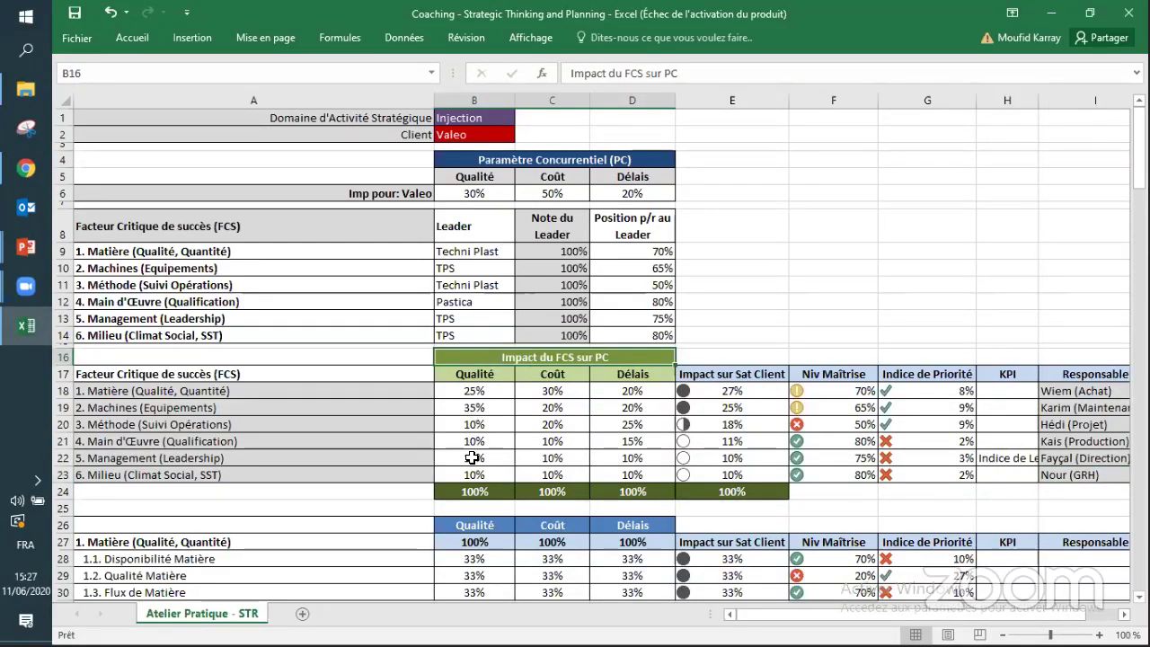
Step: Examine the Qualité impact total, Valeo's Qualité weight, the Qualité impacts of Machines and Matière, and Matière's Coût impact
left_click(474, 492)
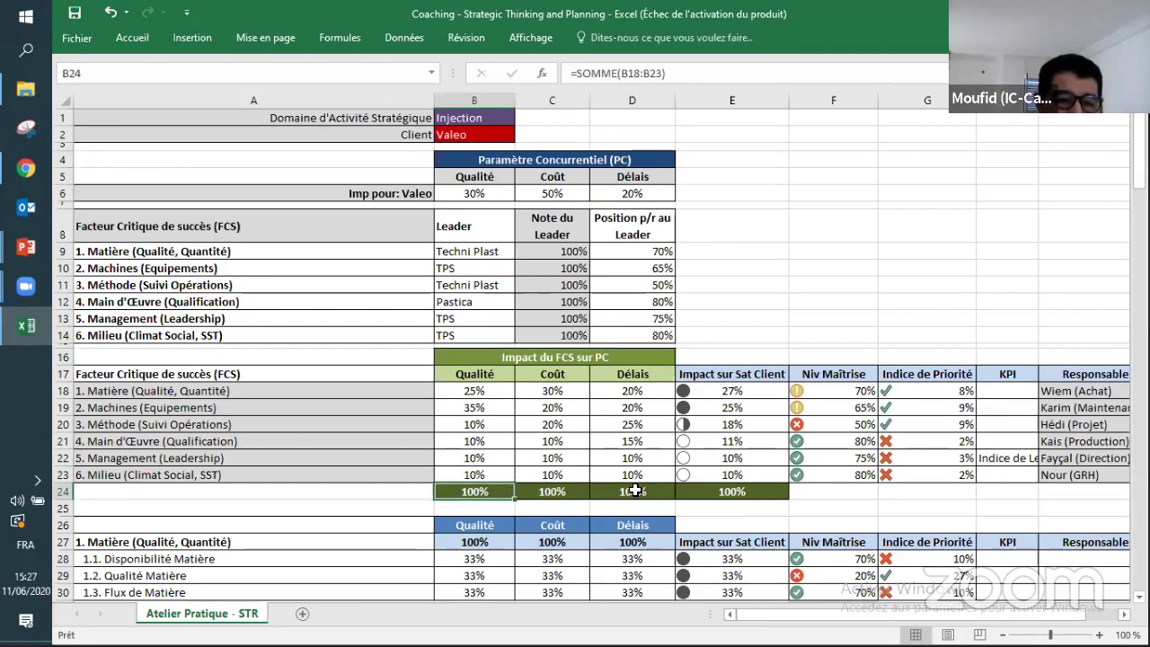
left_click(471, 193)
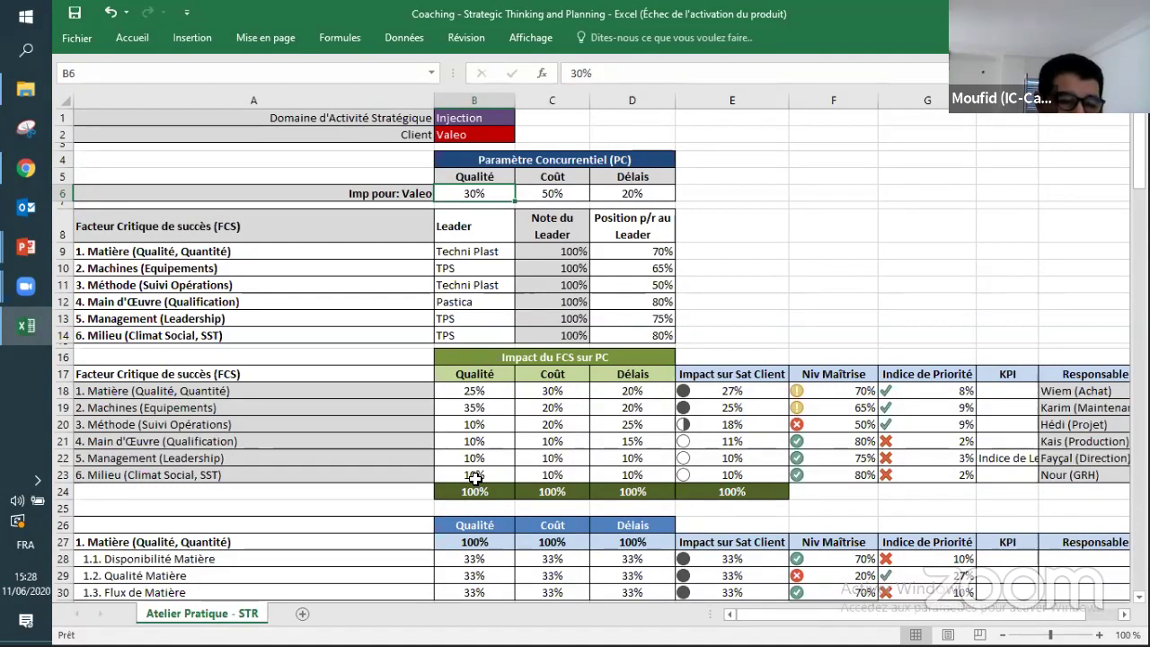
left_click(475, 406)
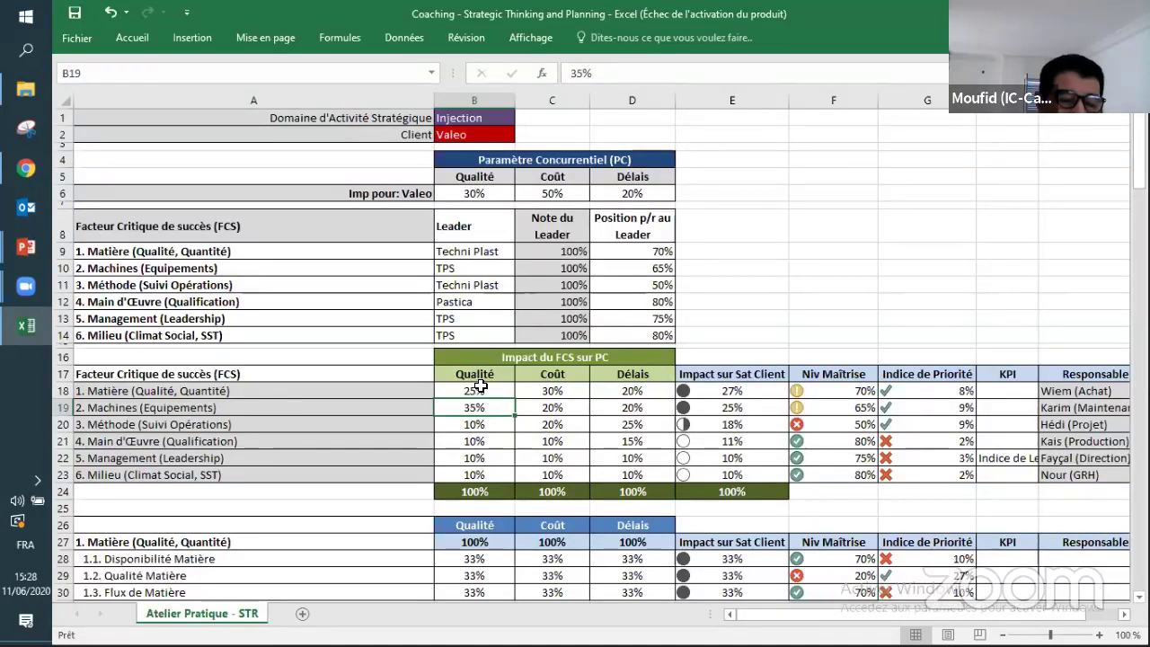
left_click(479, 386)
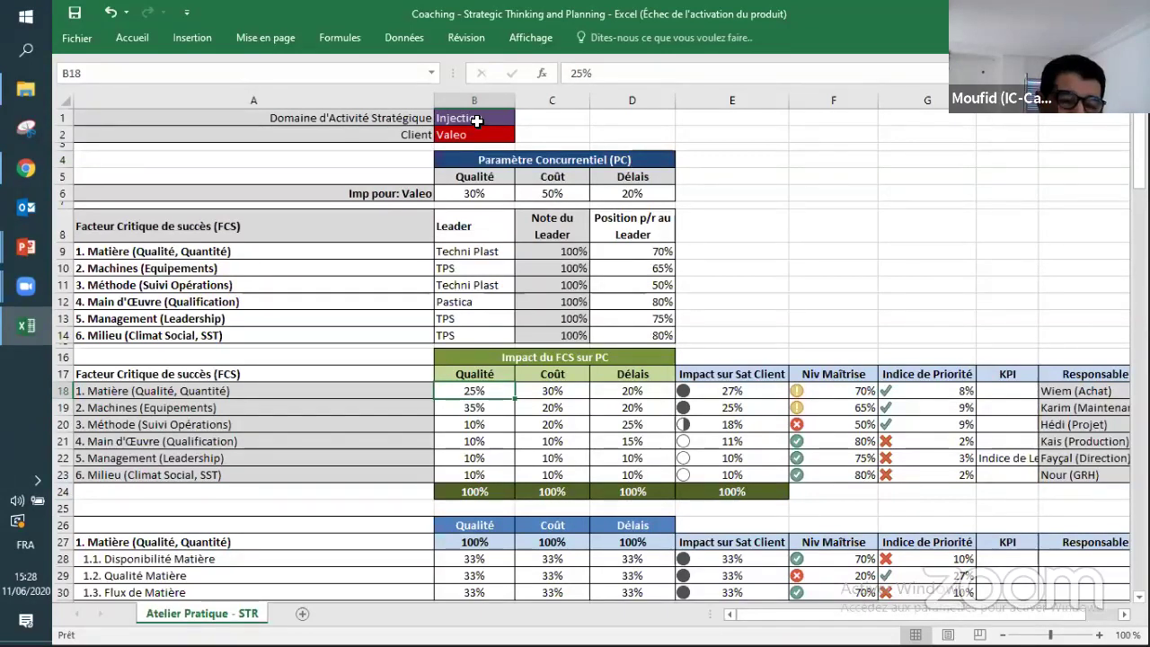
left_click(571, 400)
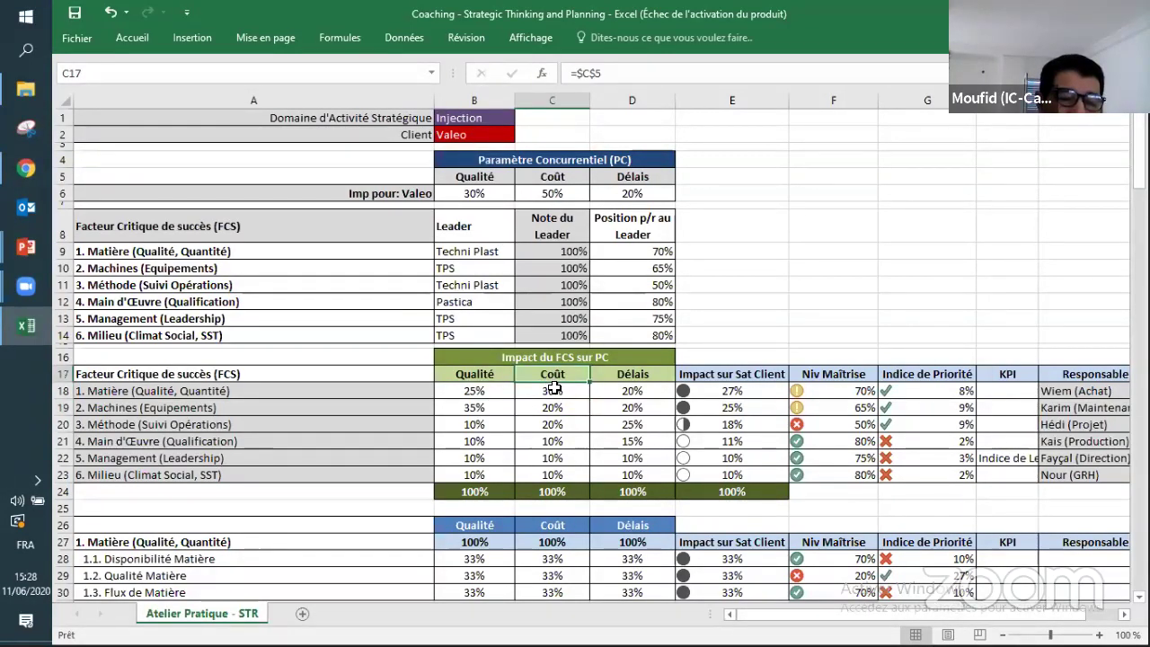
left_click(569, 391)
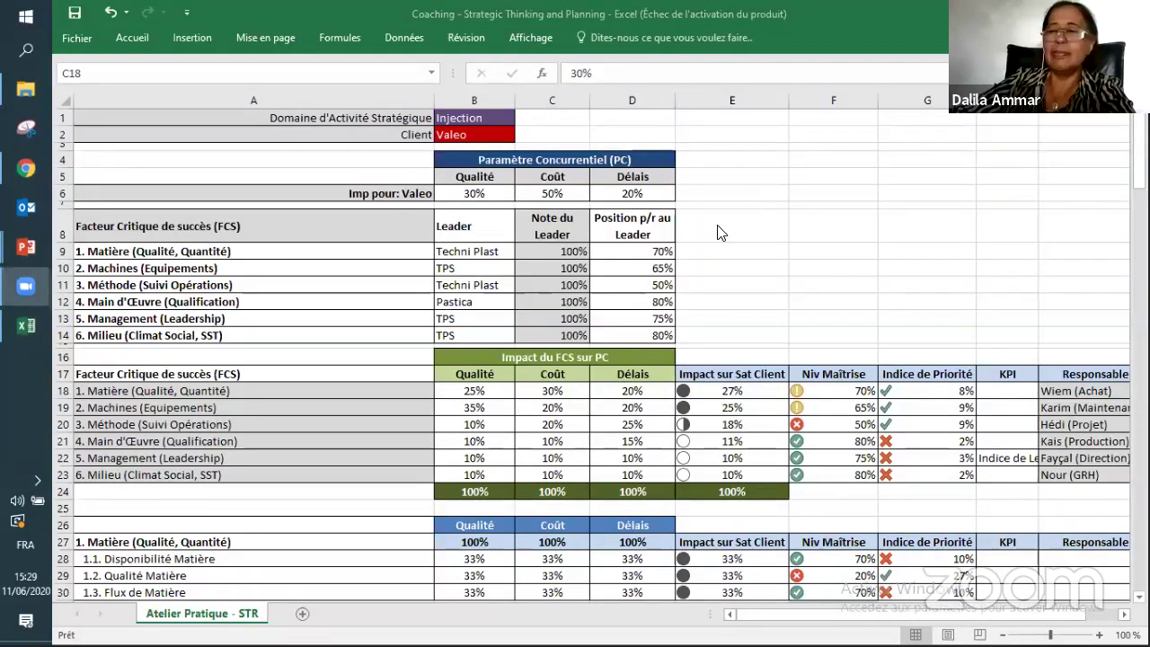
left_click(556, 389)
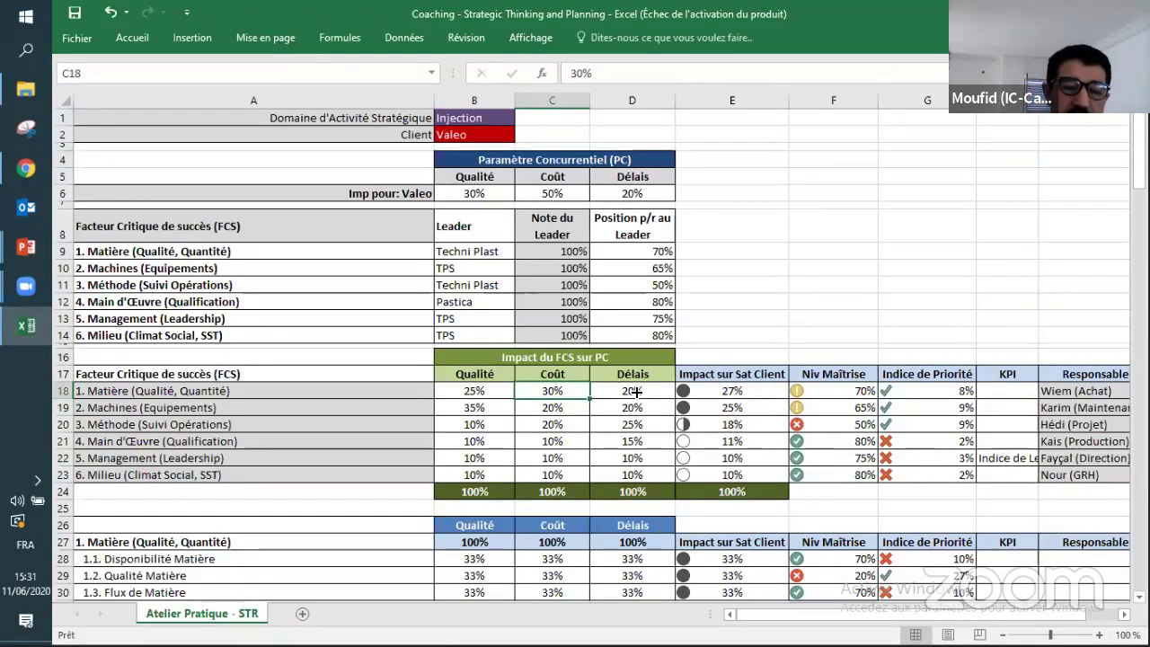
Step: Inspect the SOMMEPROD formula behind Matière's Impact sur Sat Client and trace it to the factor's impacts and Valeo's parameter weights
left_click(711, 395)
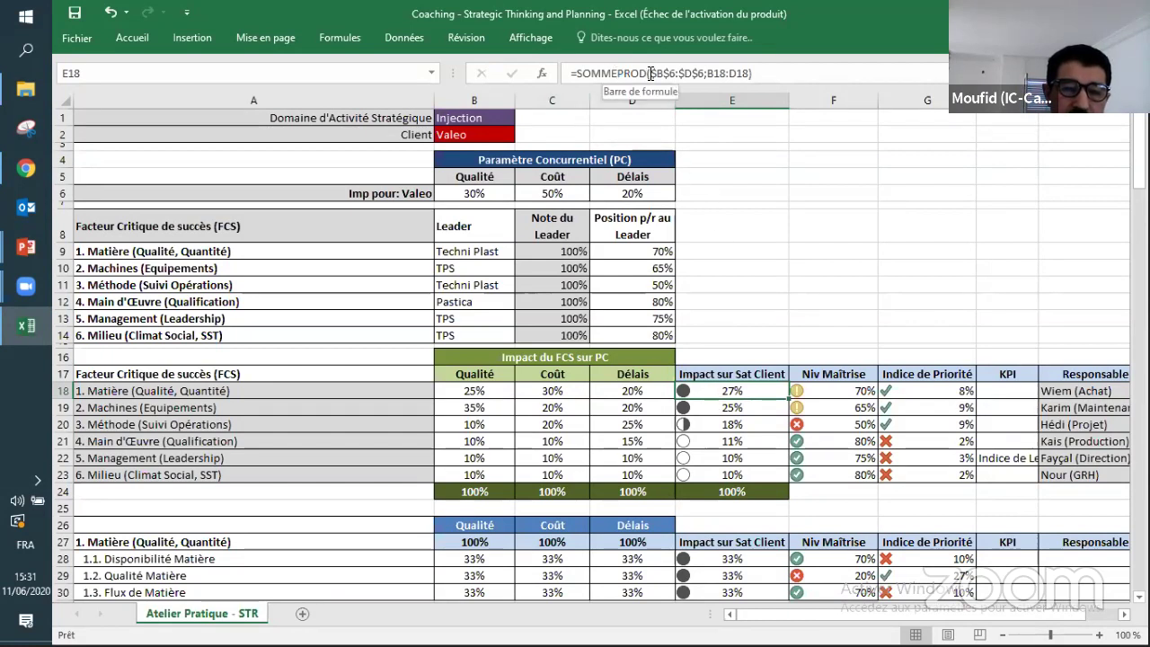
left_click(650, 73)
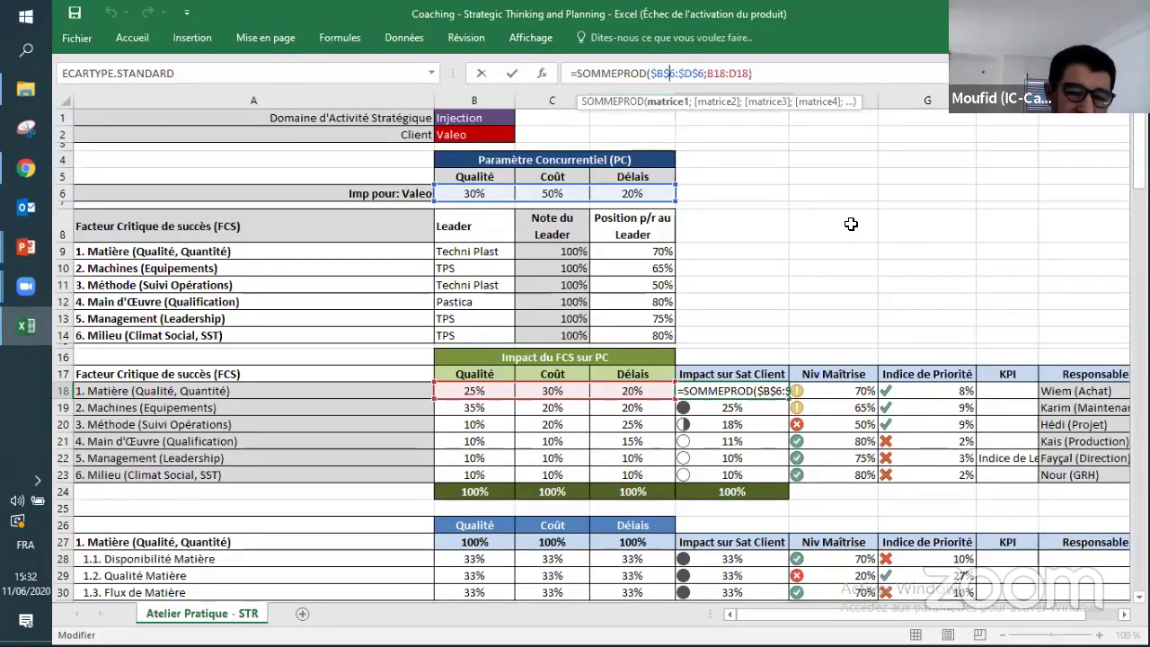
key("Return")
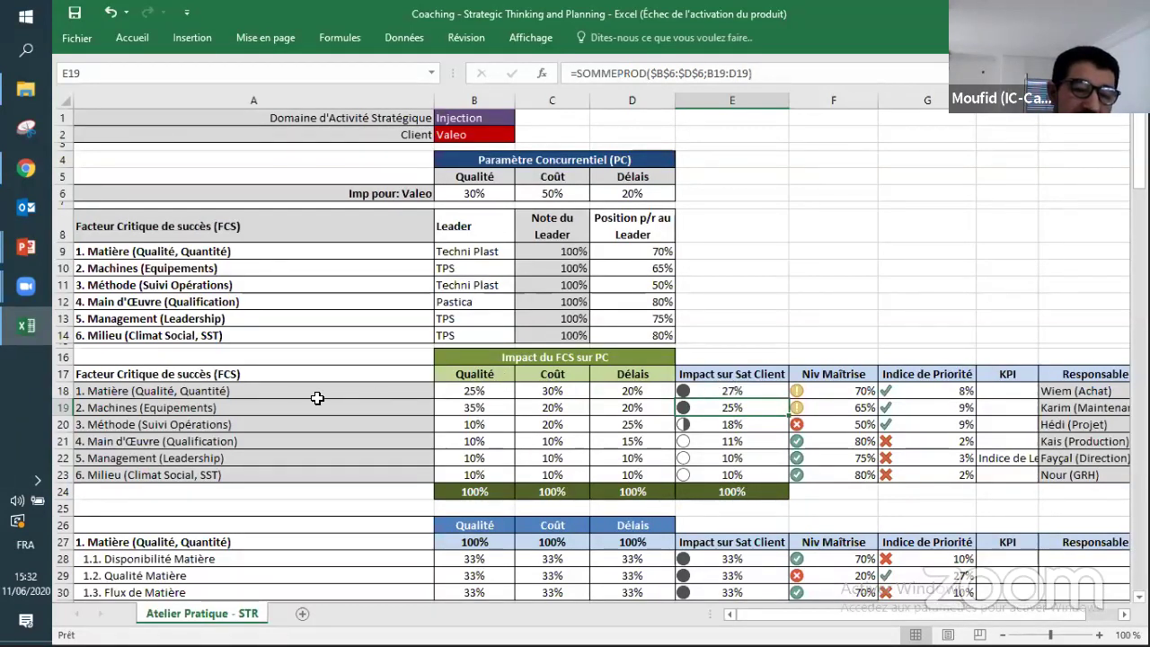
left_click(240, 392)
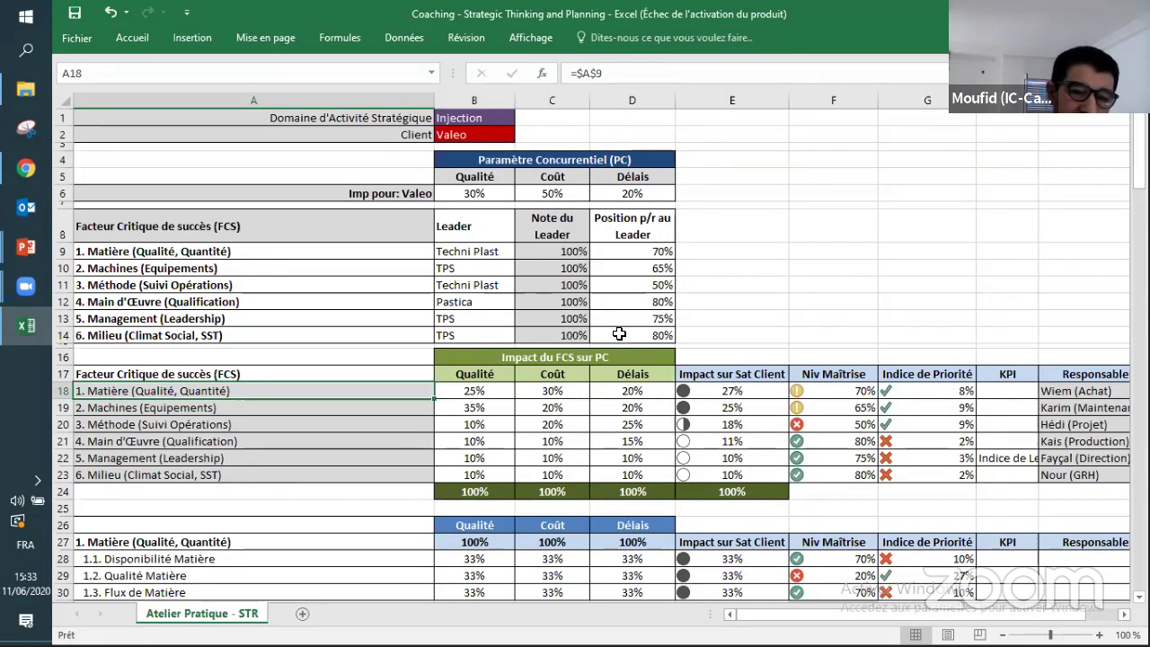
left_click(762, 391)
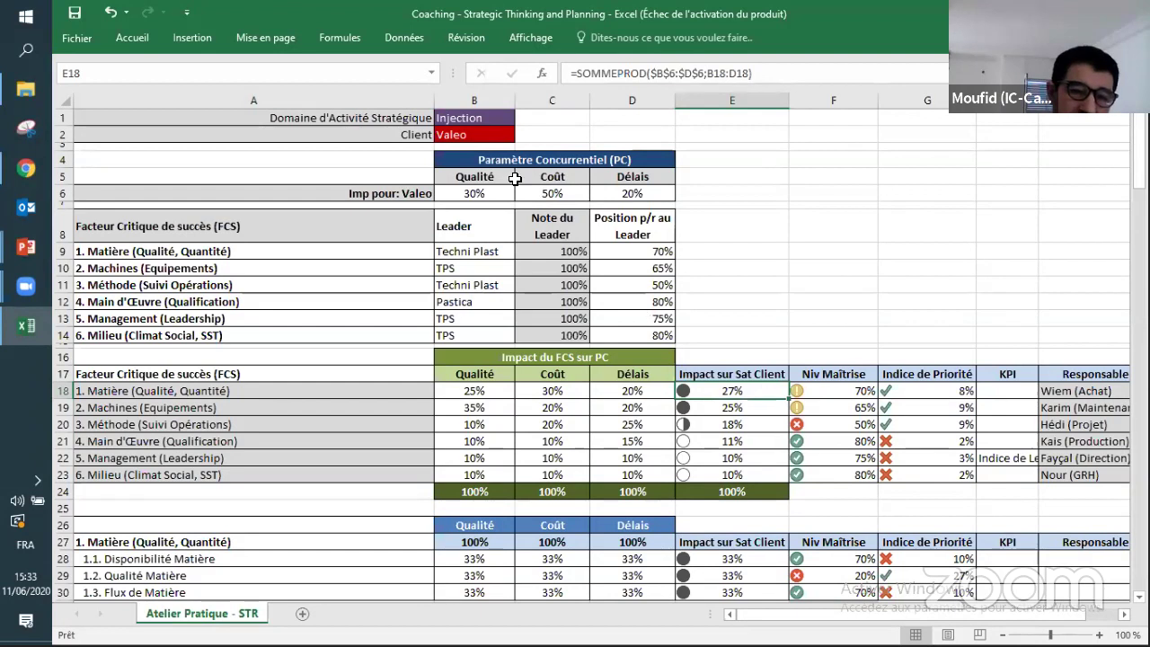
left_click(478, 194)
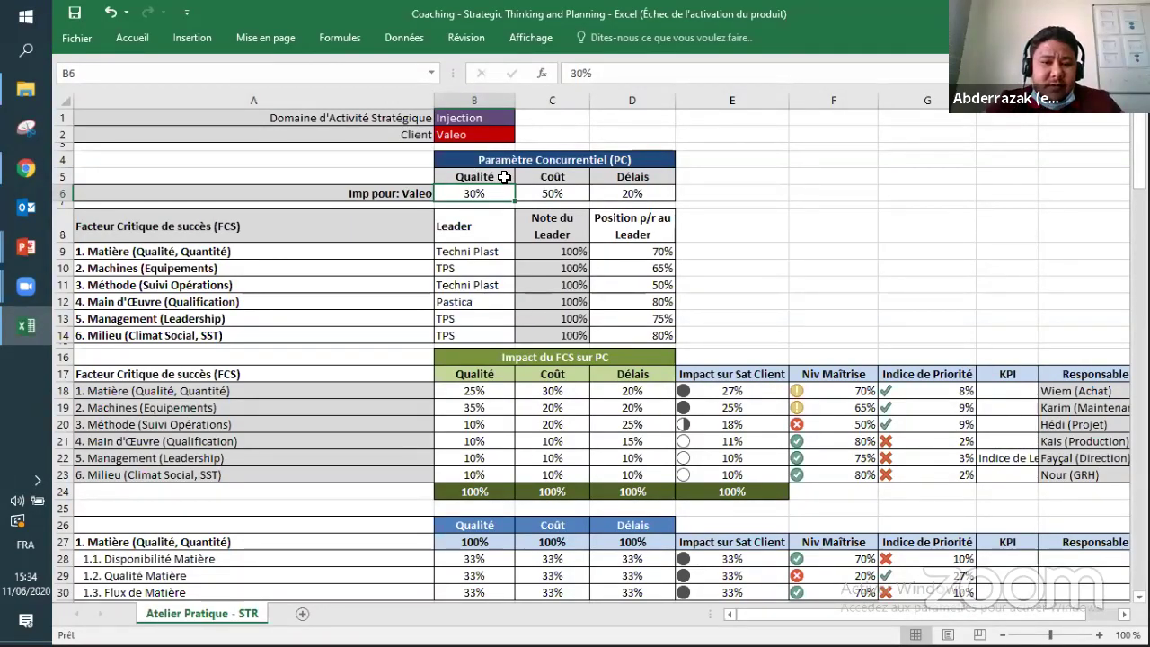
Step: Change the Domaine d'Activité Stratégique to Assemblage
left_click(476, 121)
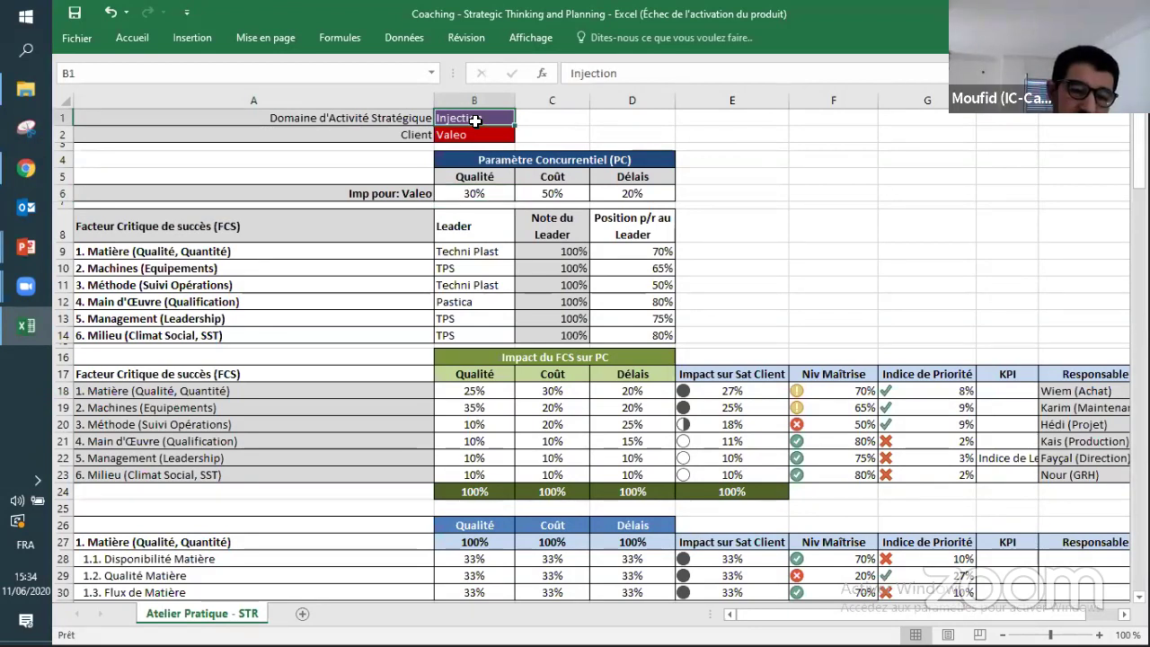
type("As")
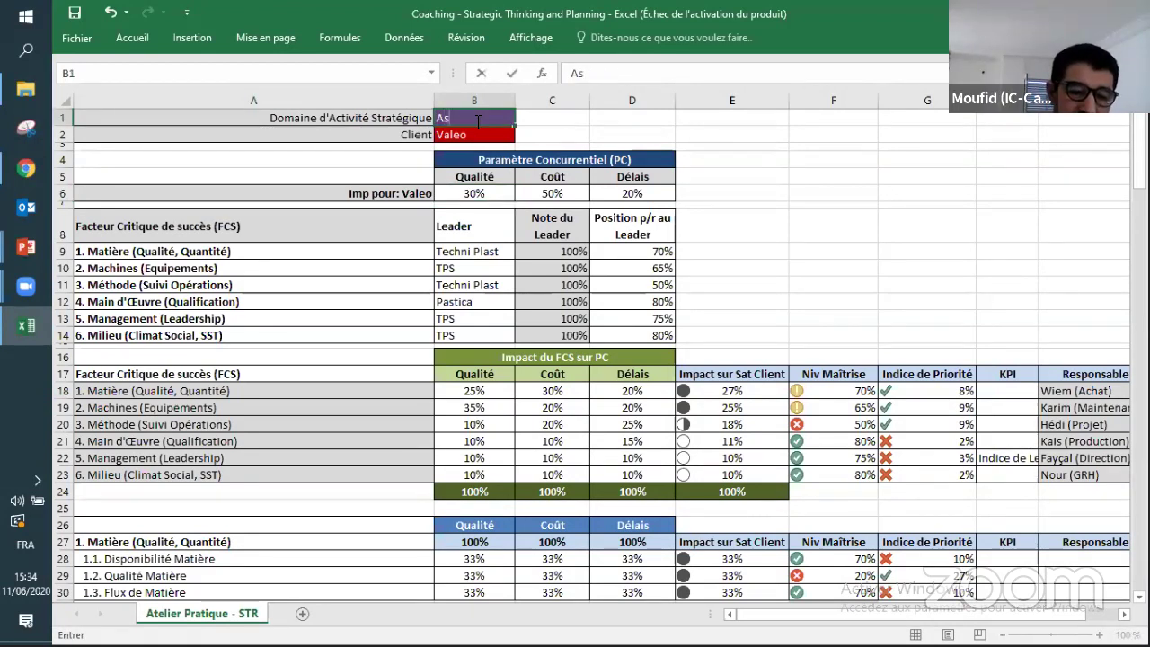
type("sembl")
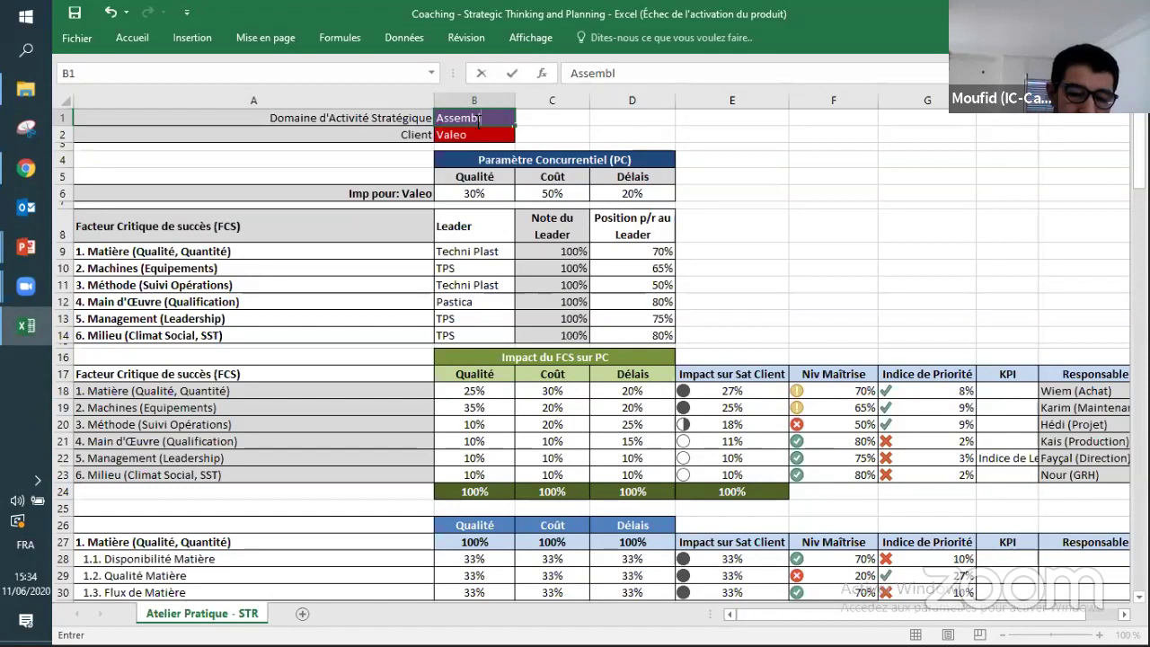
type("age")
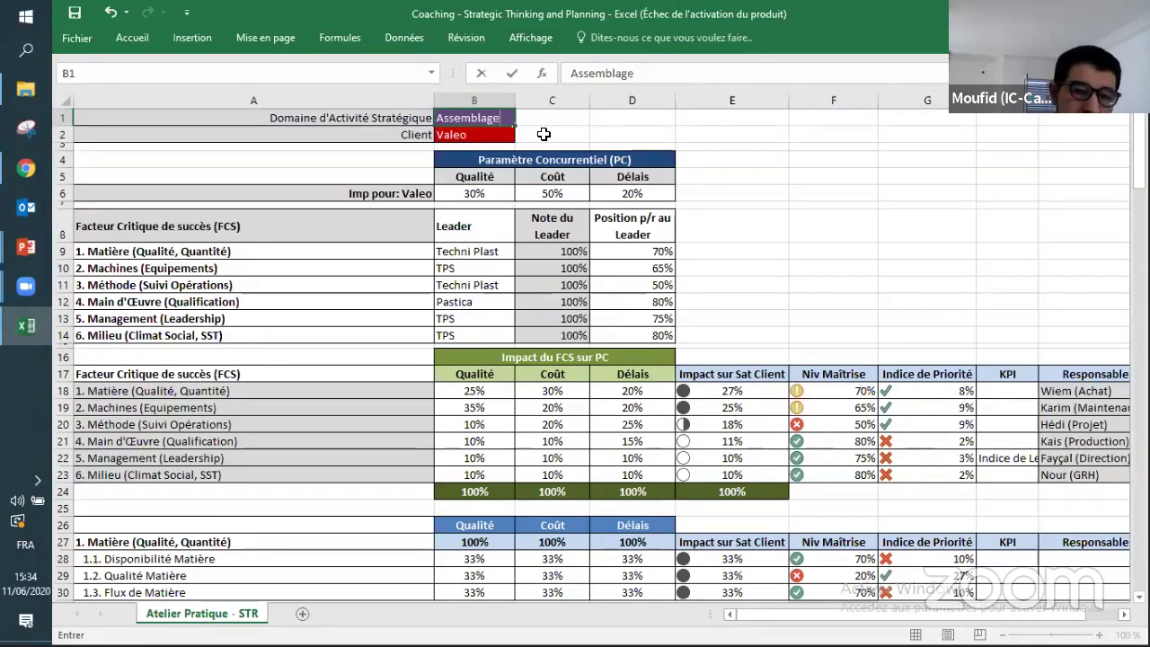
left_click(475, 194)
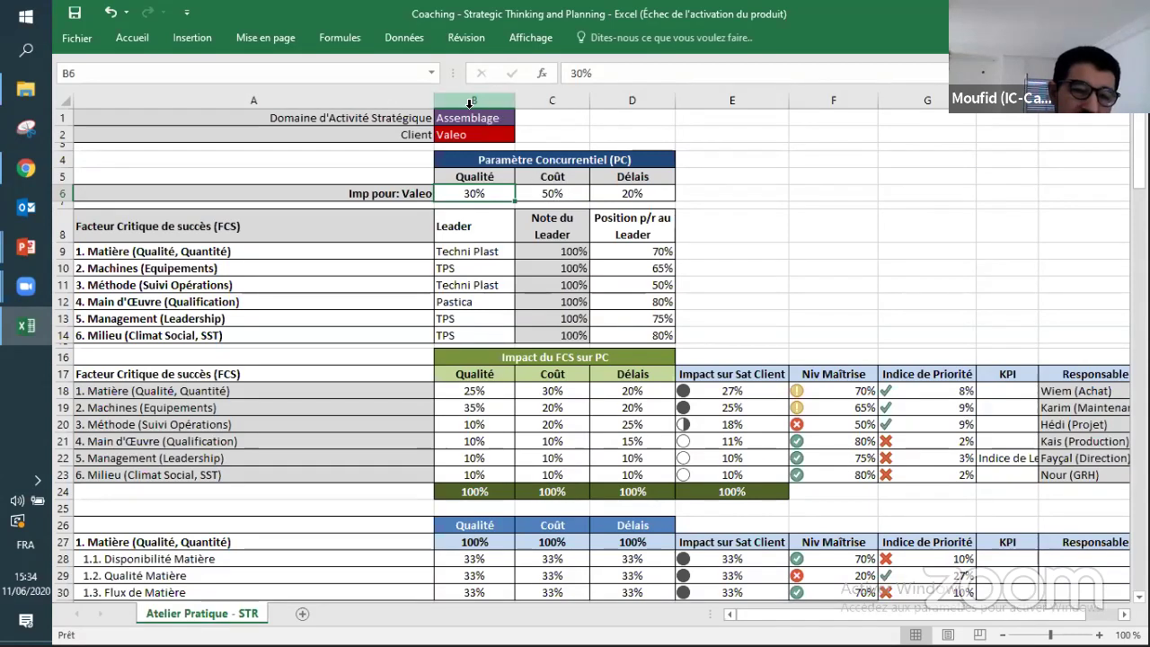
Step: Set Valeo's competitive parameter weights to 70% for Coût and 20% for Qualité
left_click(546, 194)
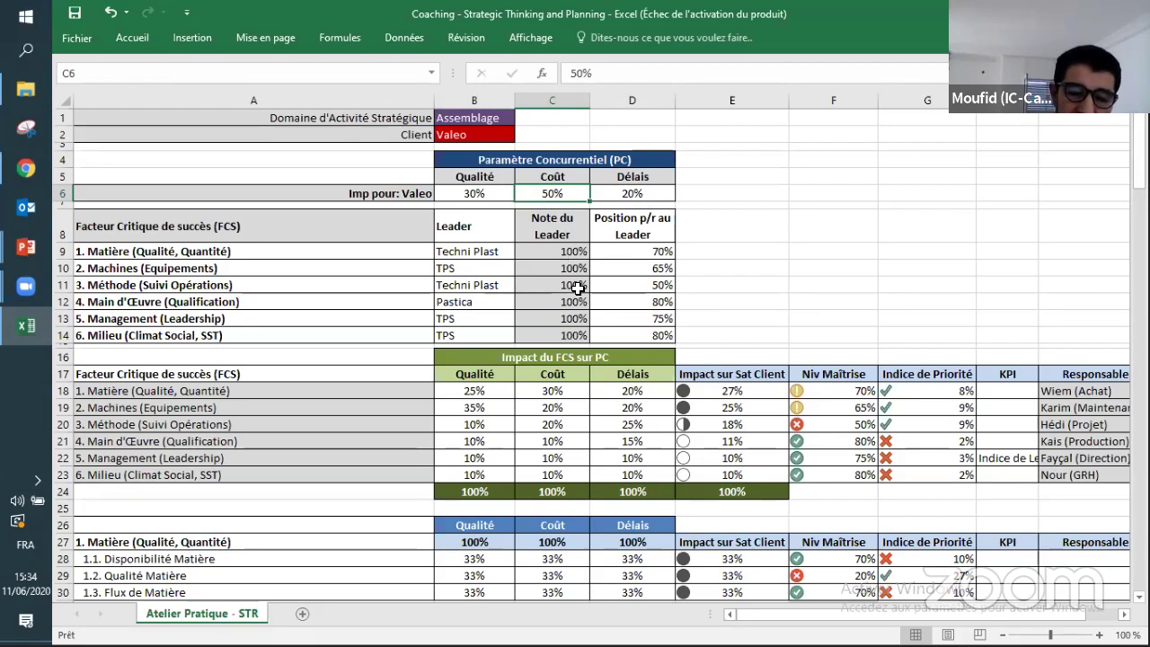
type("70")
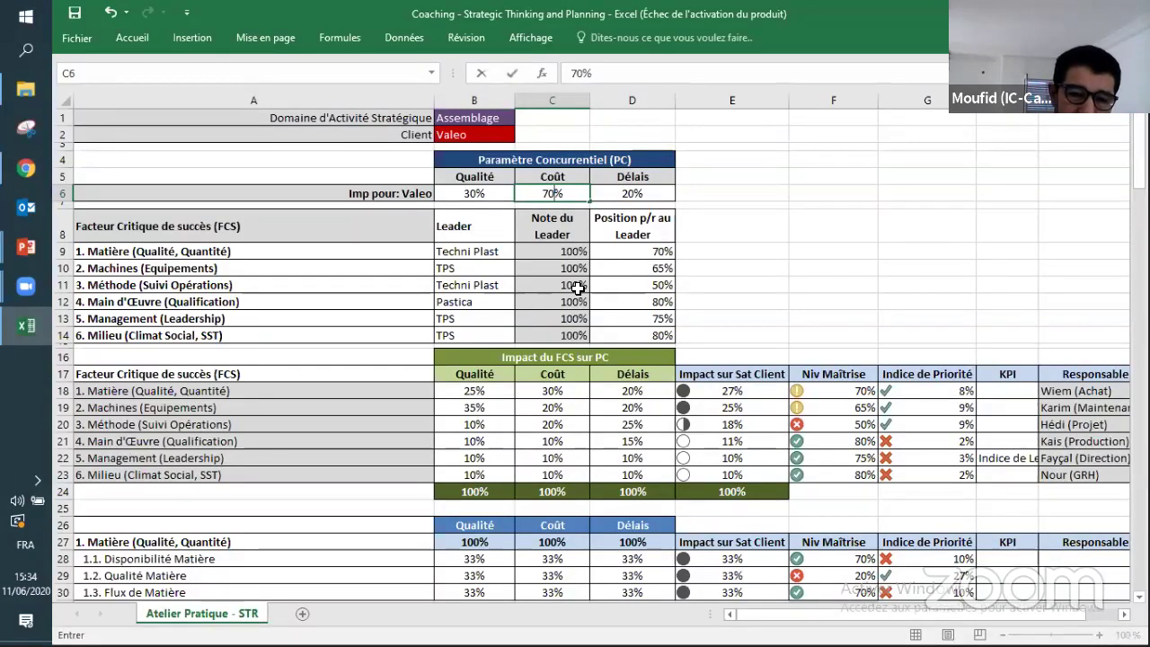
left_click(476, 195)
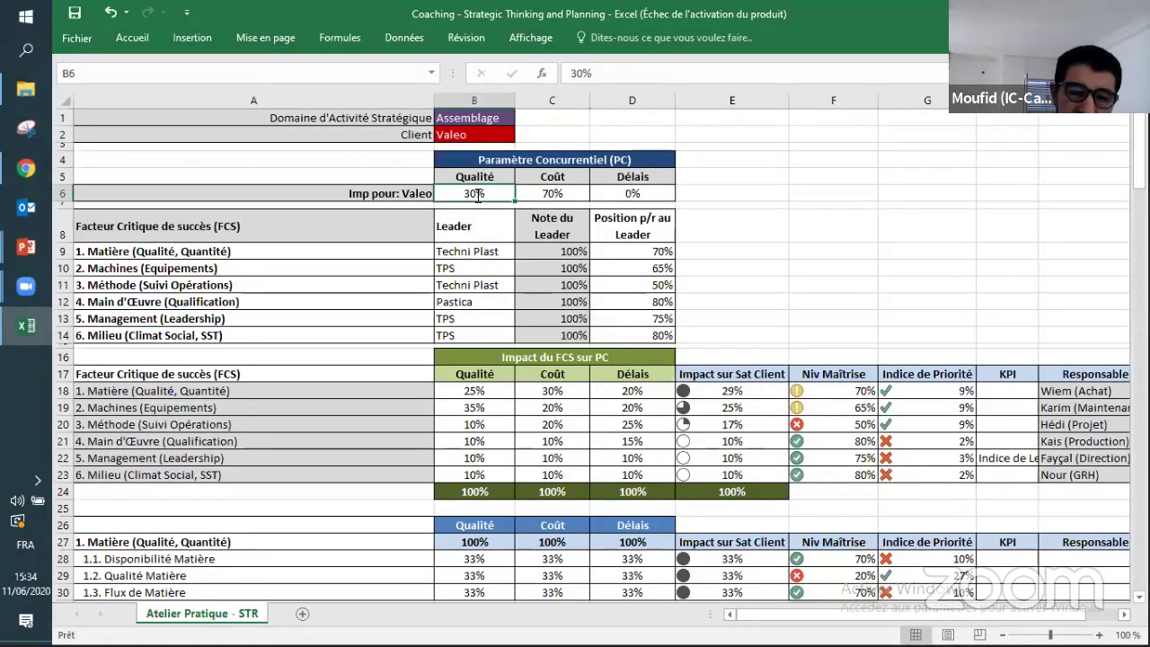
type("20")
left_click(622, 196)
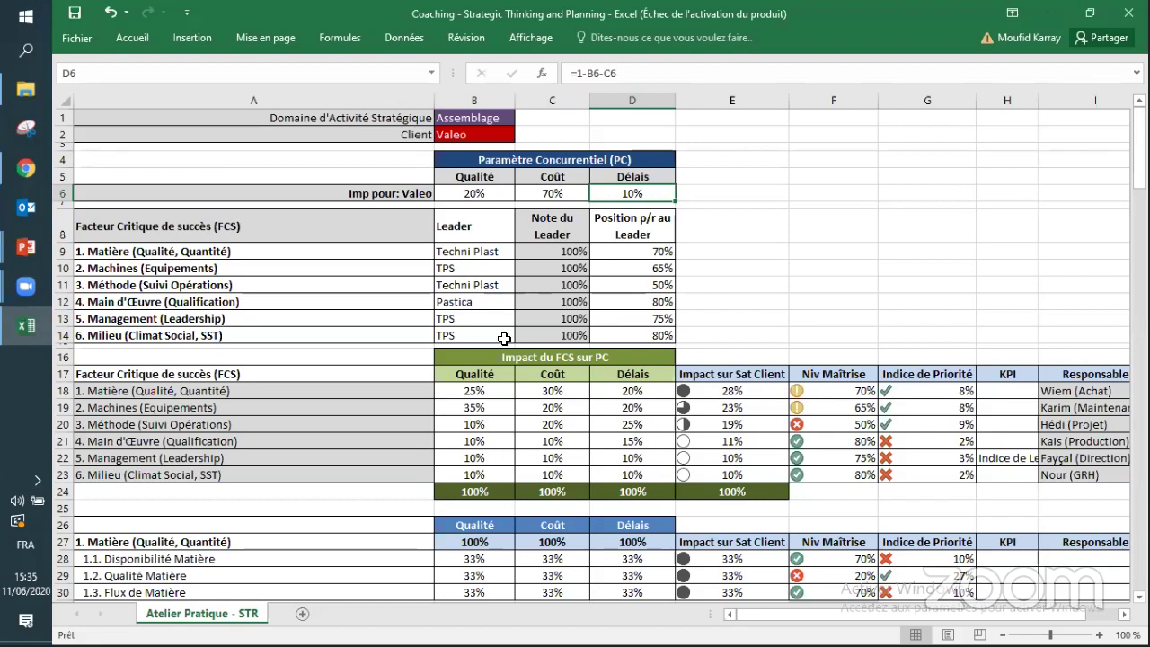
Step: Set the Coût impact to 0% for Machines and 50% for Main d'Œuvre in the "Impact du FCS sur PC" table
left_click(551, 407)
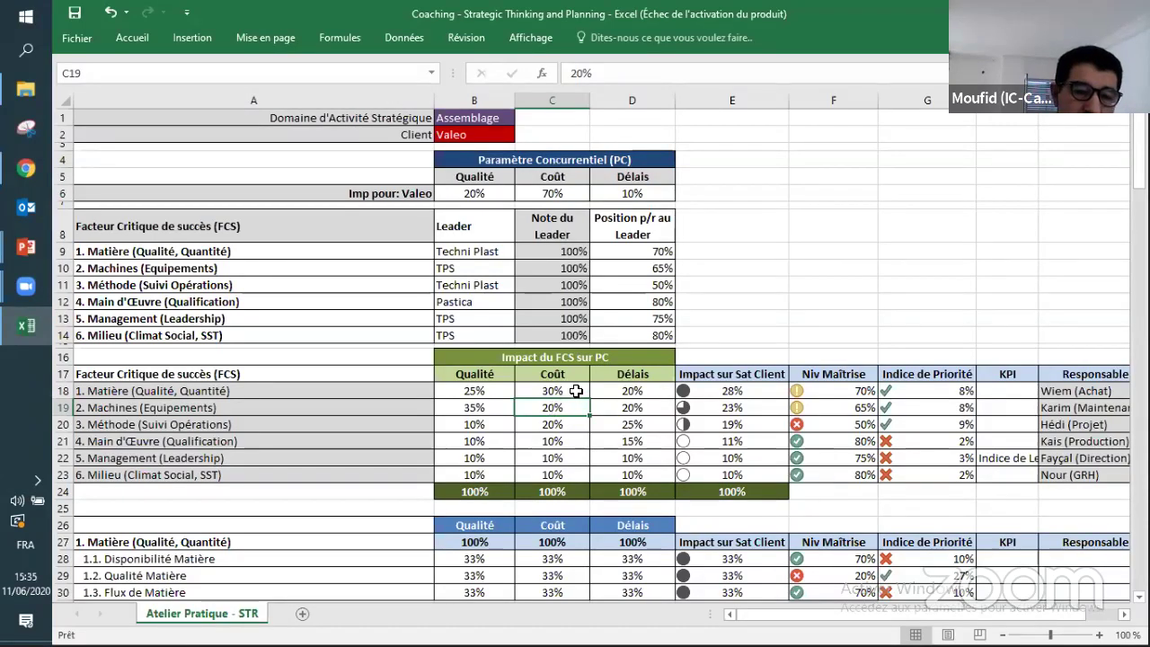
type("50")
key("BackSpace")
key("BackSpace")
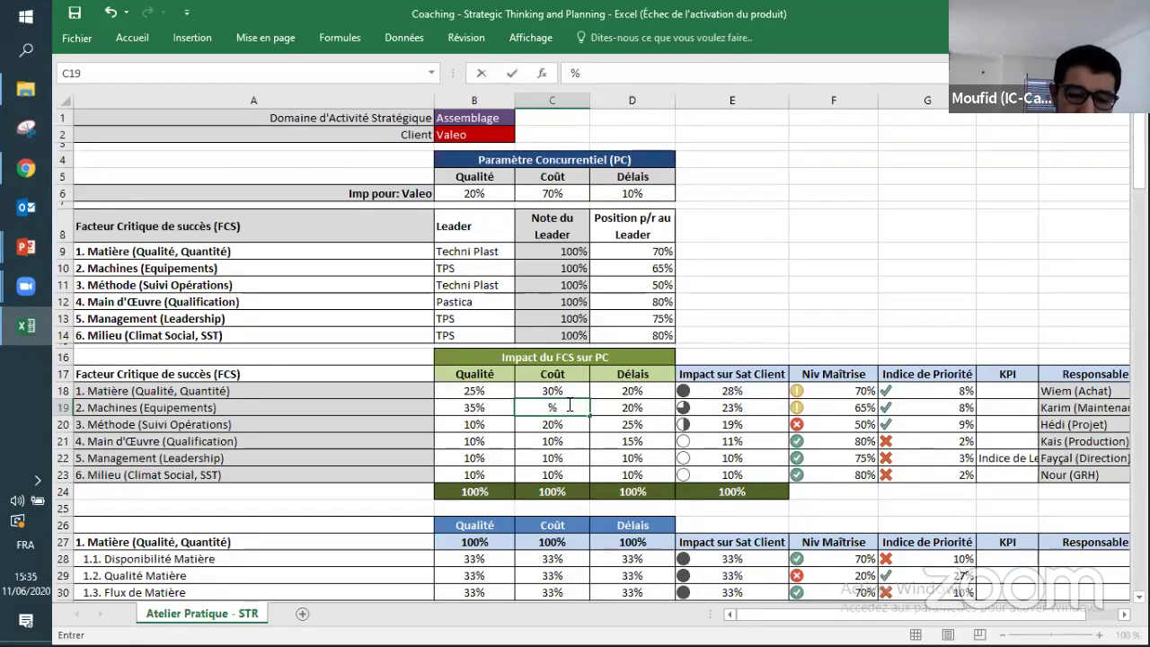
type("0")
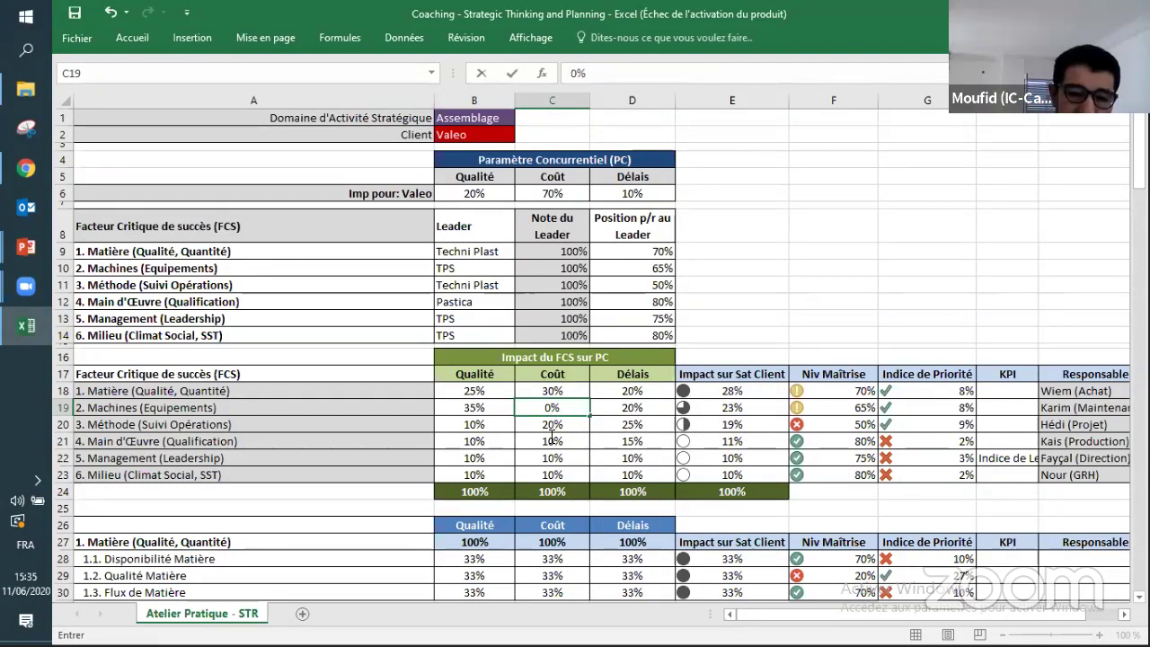
Step: Set the Coût impact of the Matière factor to 20%
left_click(554, 391)
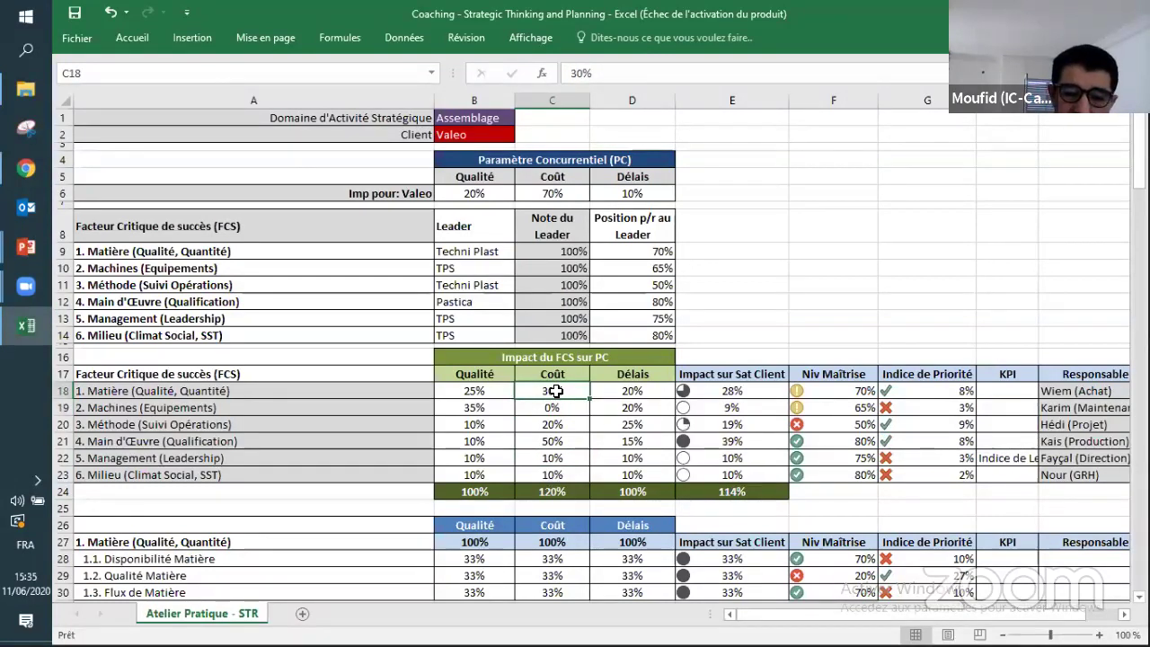
type("20")
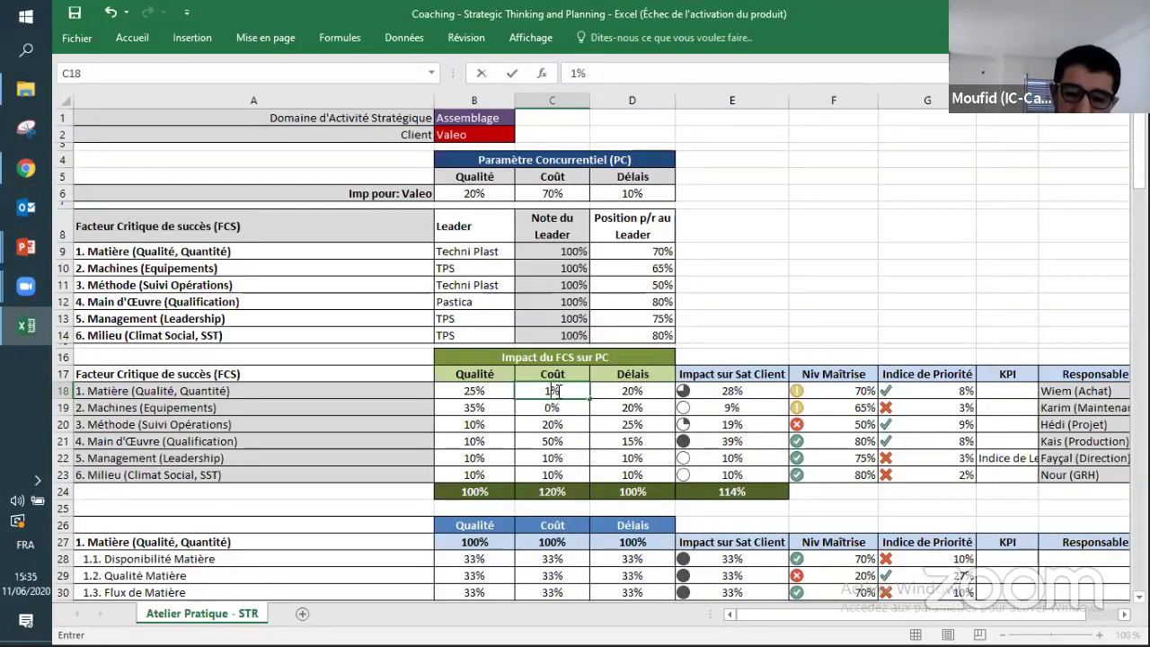
key("Return")
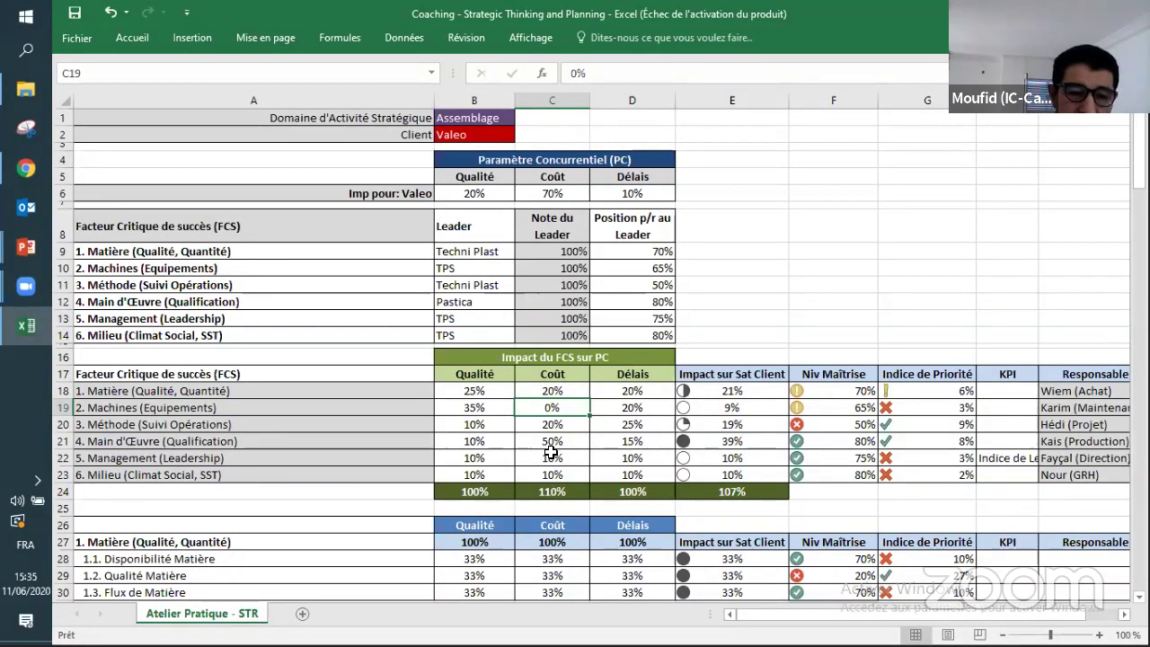
Step: Set the Coût impact to 5% for Milieu and 15% for Méthode
left_click(551, 455)
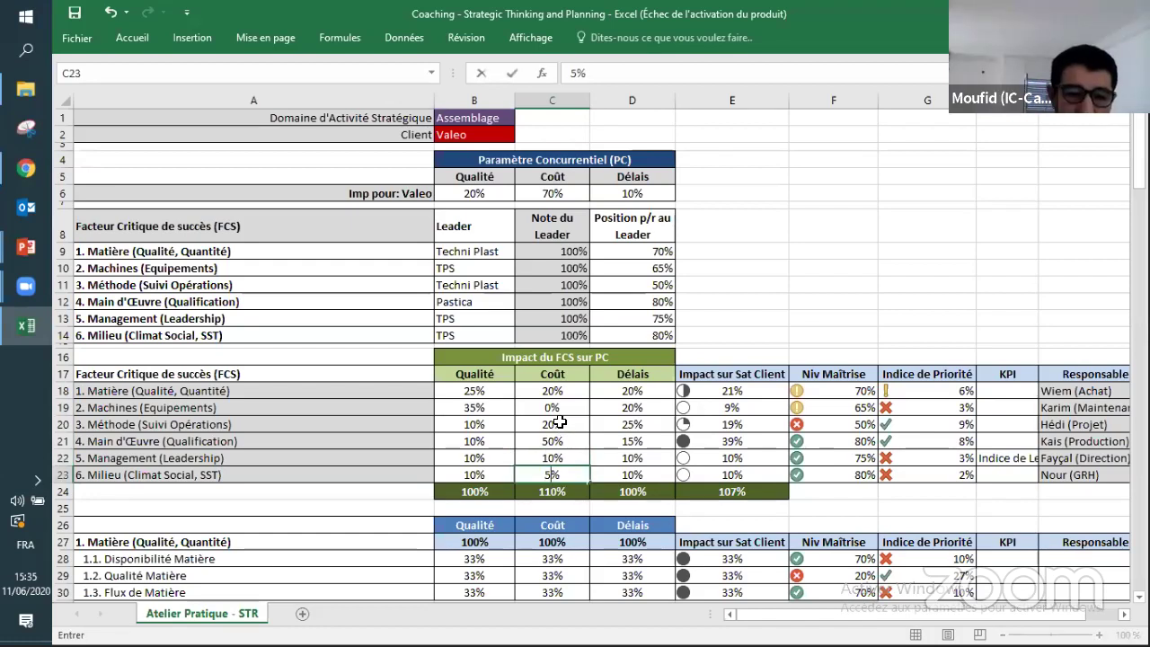
key("Down")
type("5")
key("Return")
left_click(559, 422)
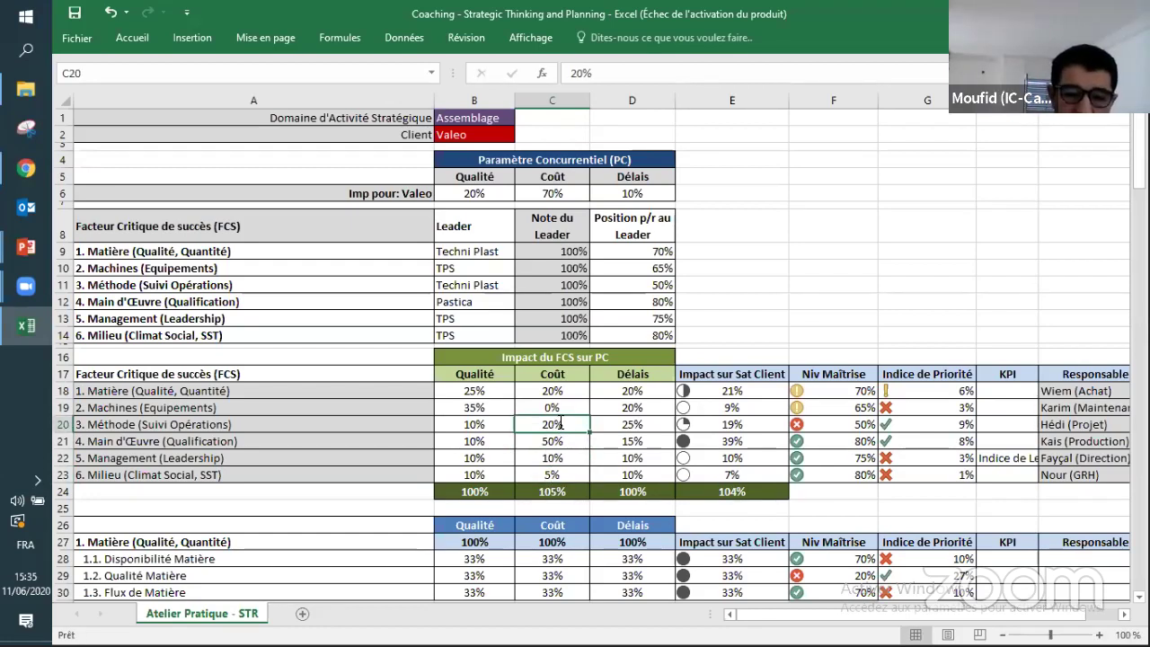
type("15")
key("Return")
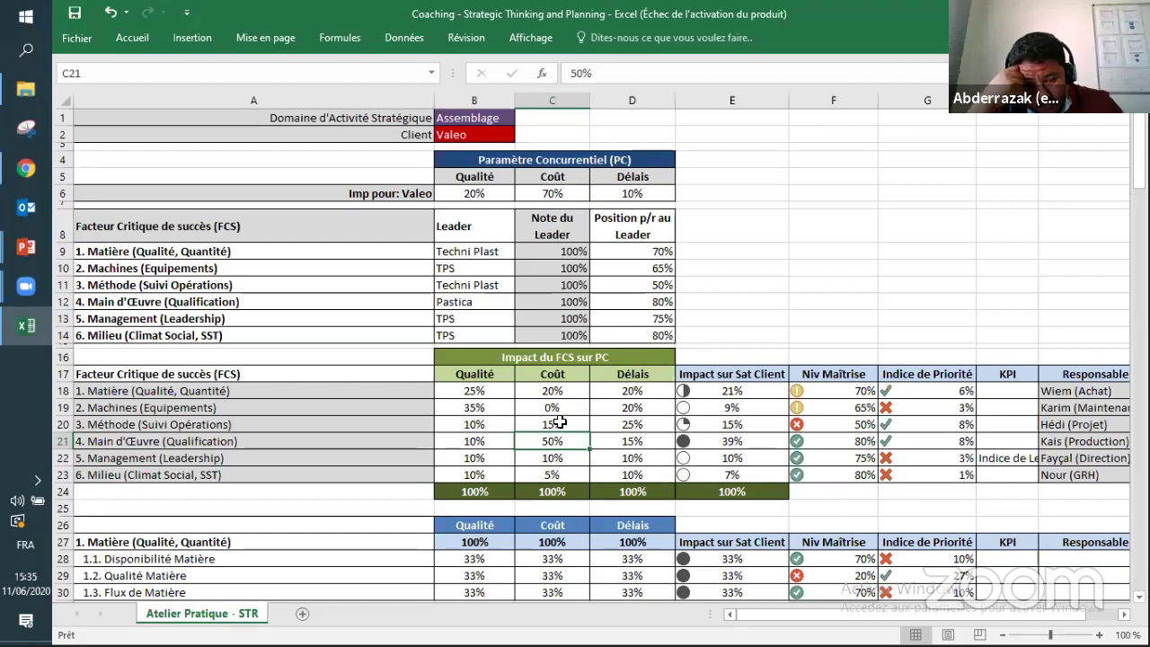
Step: Examine the Impact sur Sat Client of Main d'Œuvre and the source of Matière's Niv Maîtrise
left_click(751, 447)
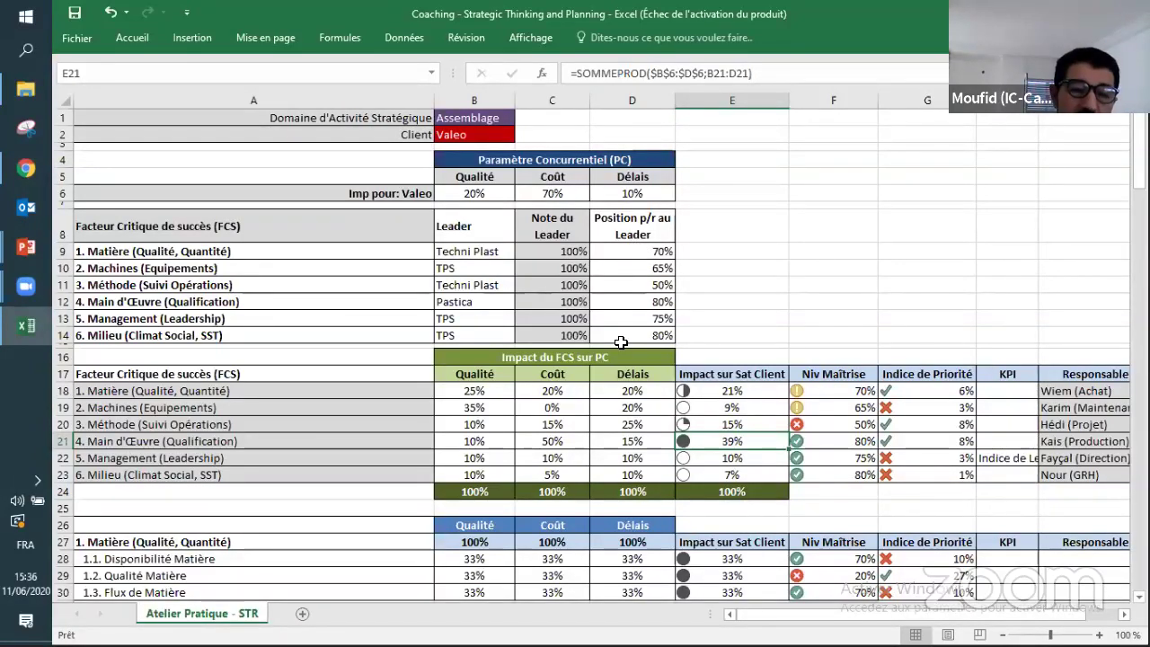
left_click(831, 391)
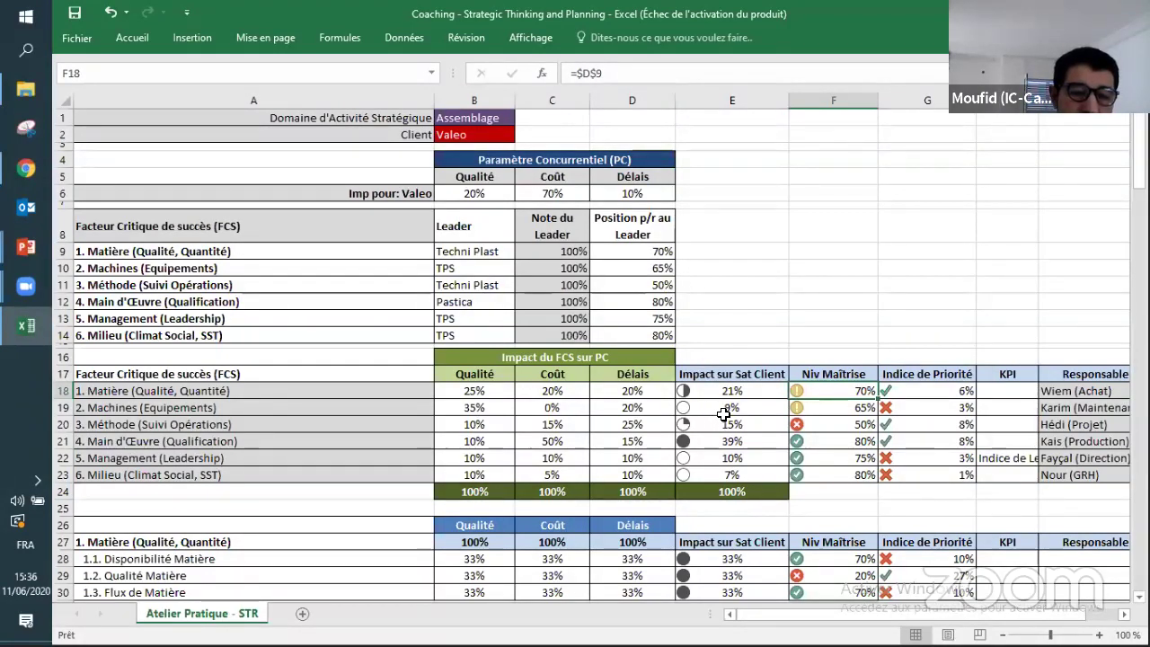
left_click(733, 442)
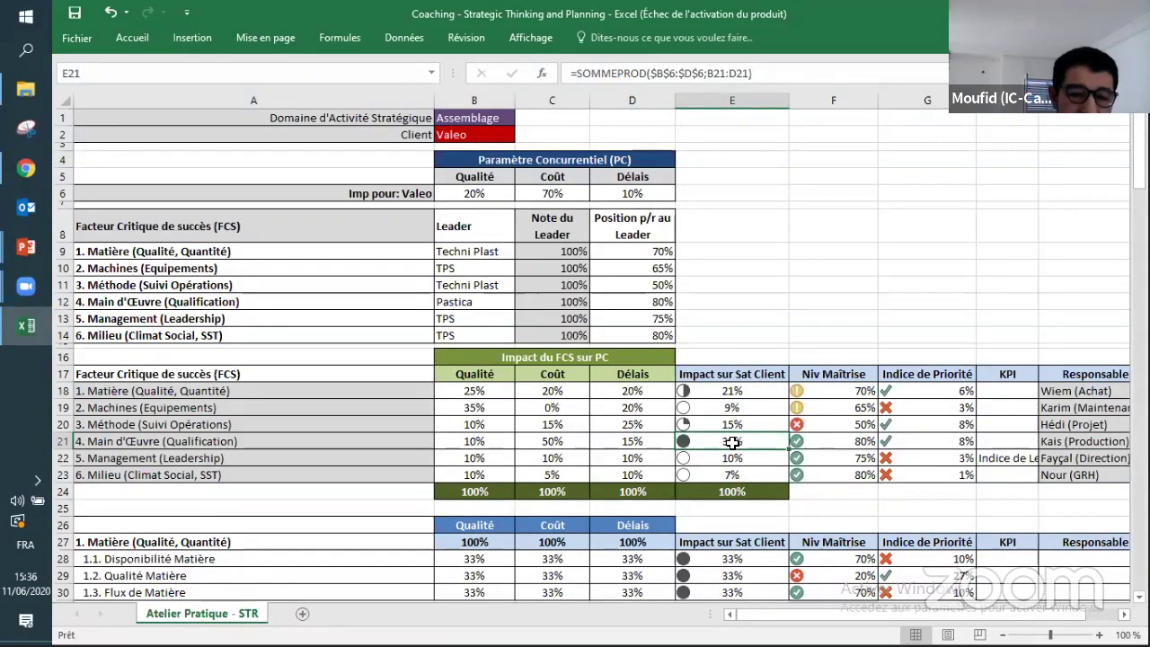
Step: Set the Position p/r au Leader of Main d'Œuvre to 95%
left_click(638, 295)
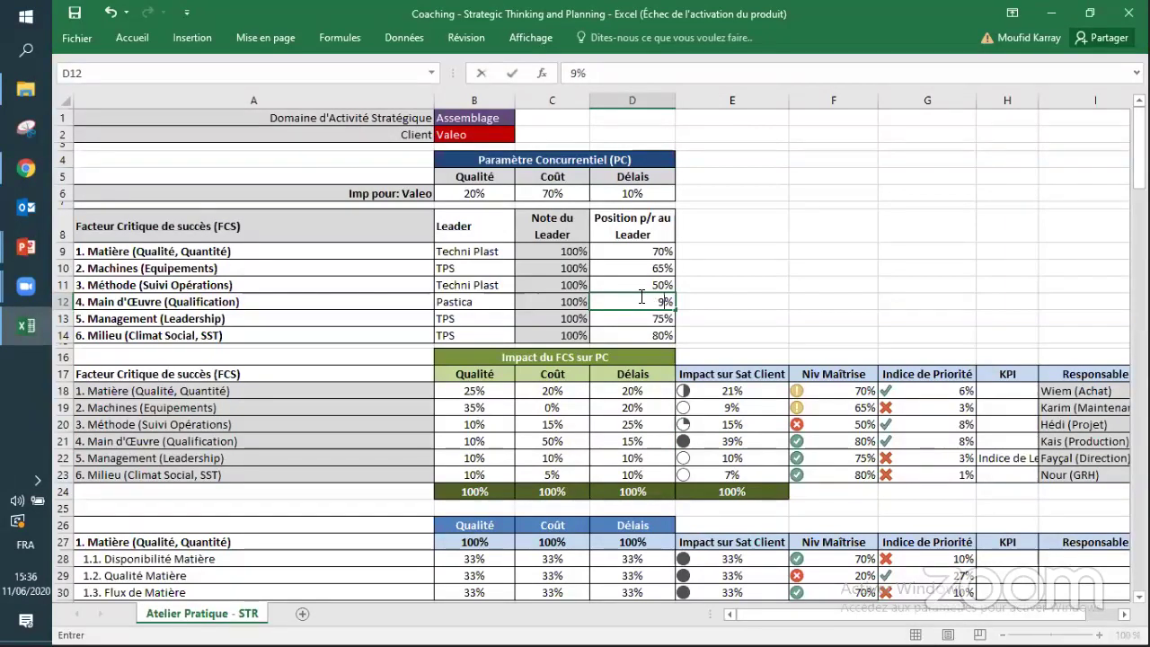
type("95")
key("Return")
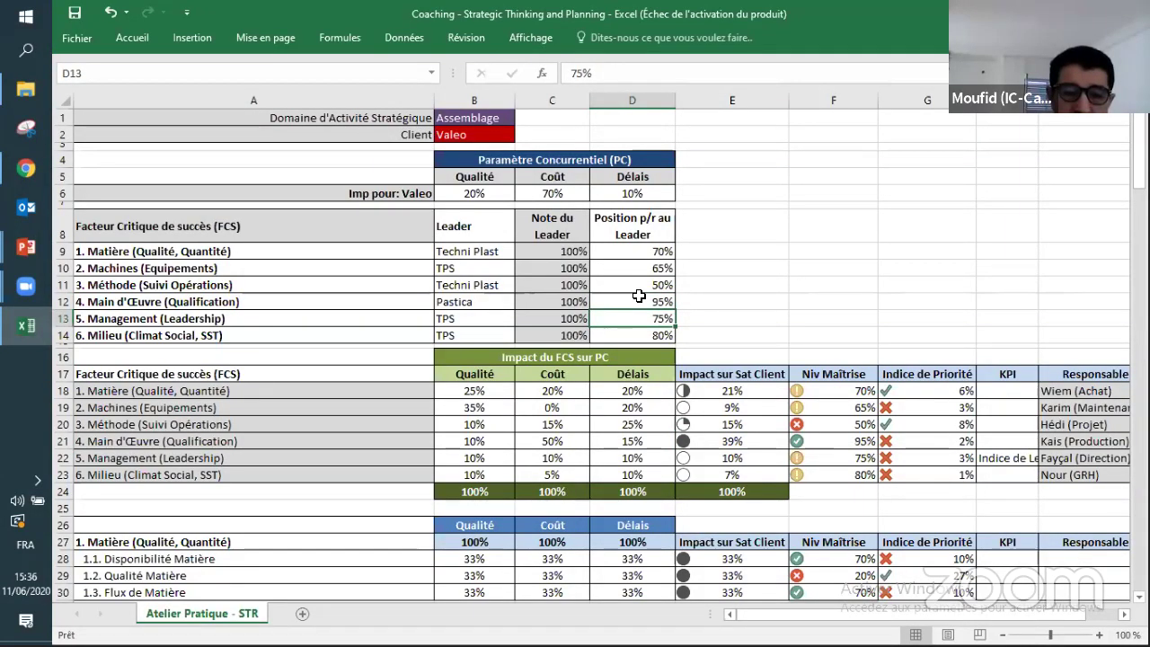
Step: Examine the Indice de Priorité of Main d'Œuvre and Méthode together with their Niv Maîtrise and Impact sur Sat Client
left_click(912, 441)
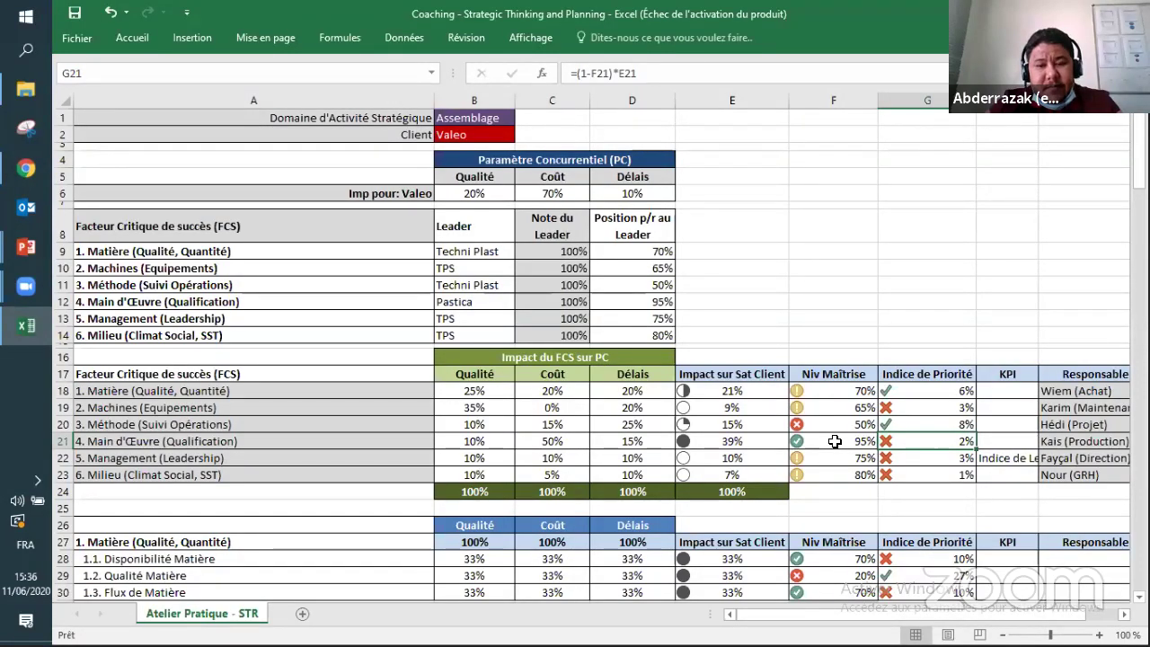
left_click(934, 425)
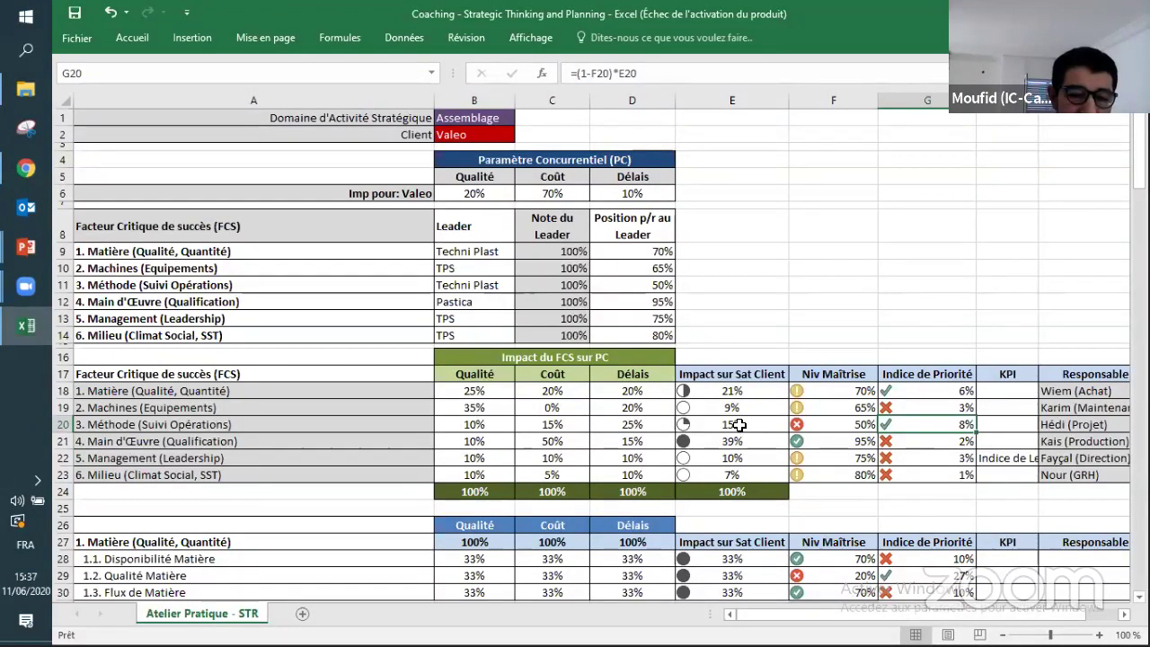
left_click(863, 426)
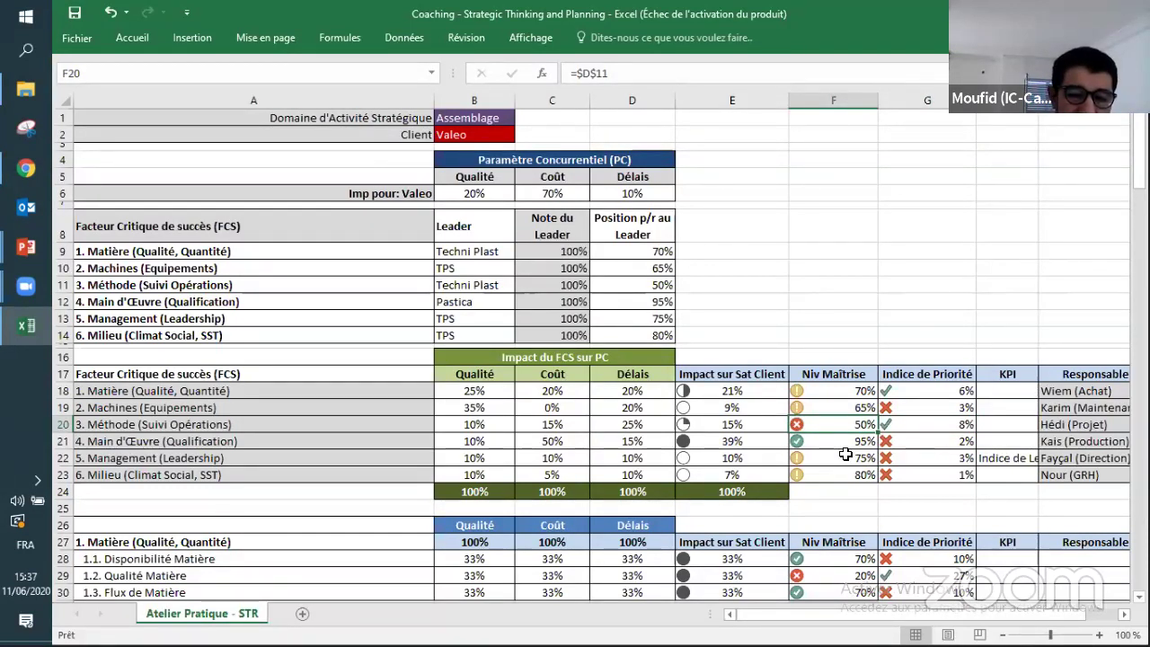
left_click(932, 425)
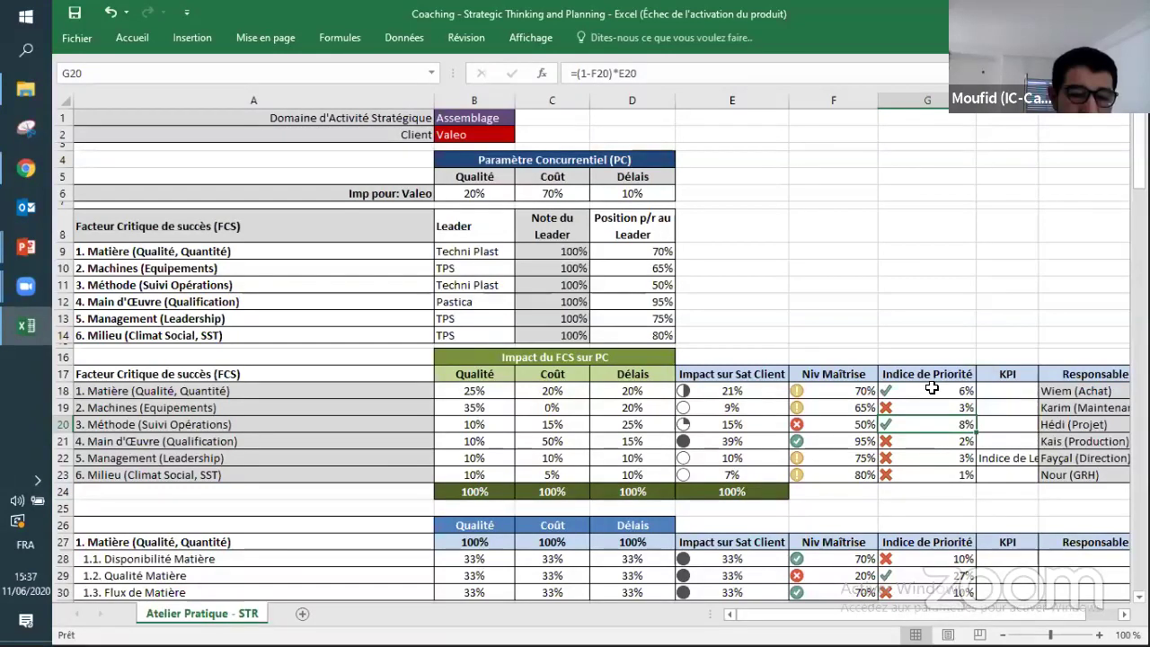
left_click(739, 441)
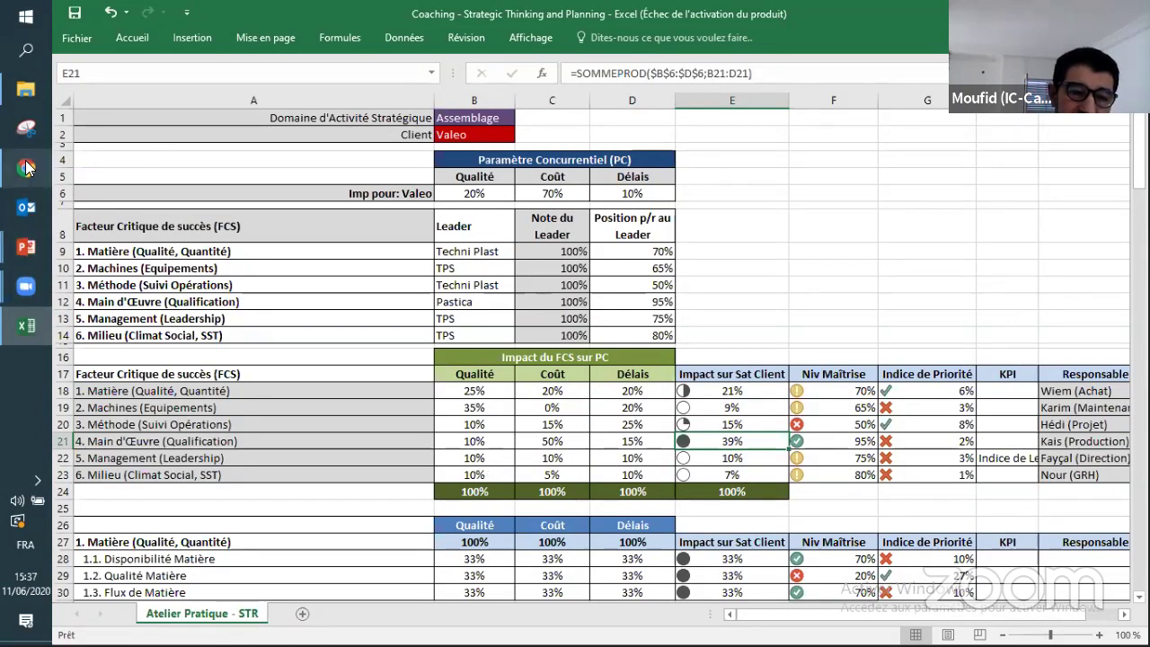
Step: Switch to the KMS Digital Platform in Chrome, dismiss the Create Action form and display the Shift 1: Equipe Matin indicator hierarchy
mouse_move(27, 167)
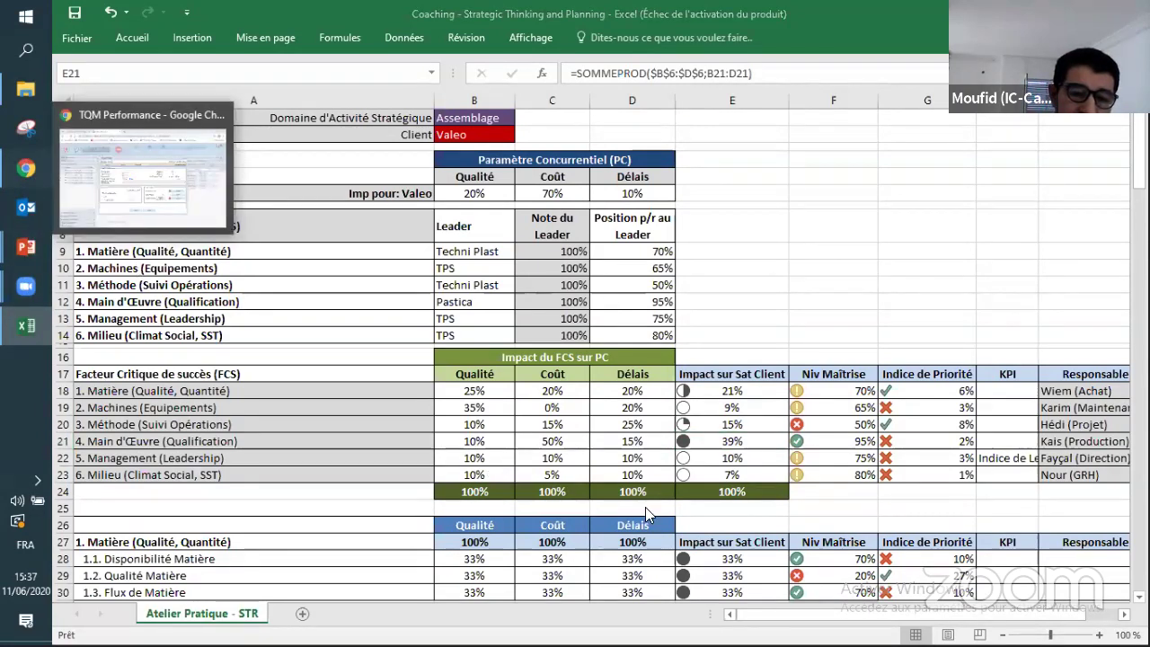
key("alt+Tab")
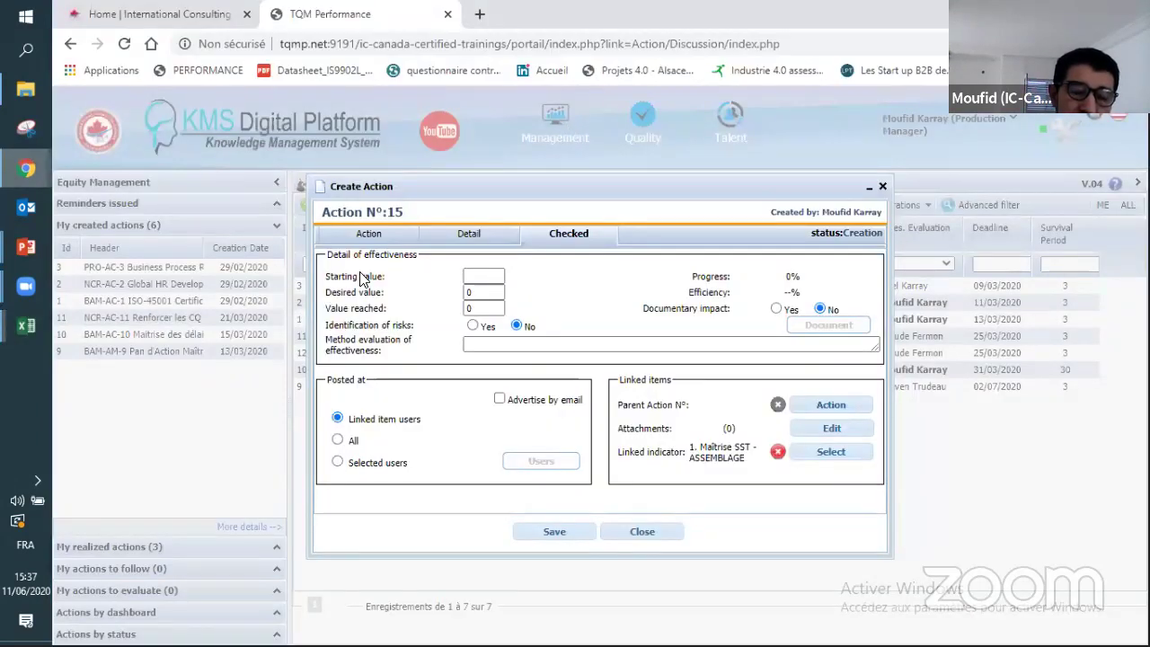
key("Escape")
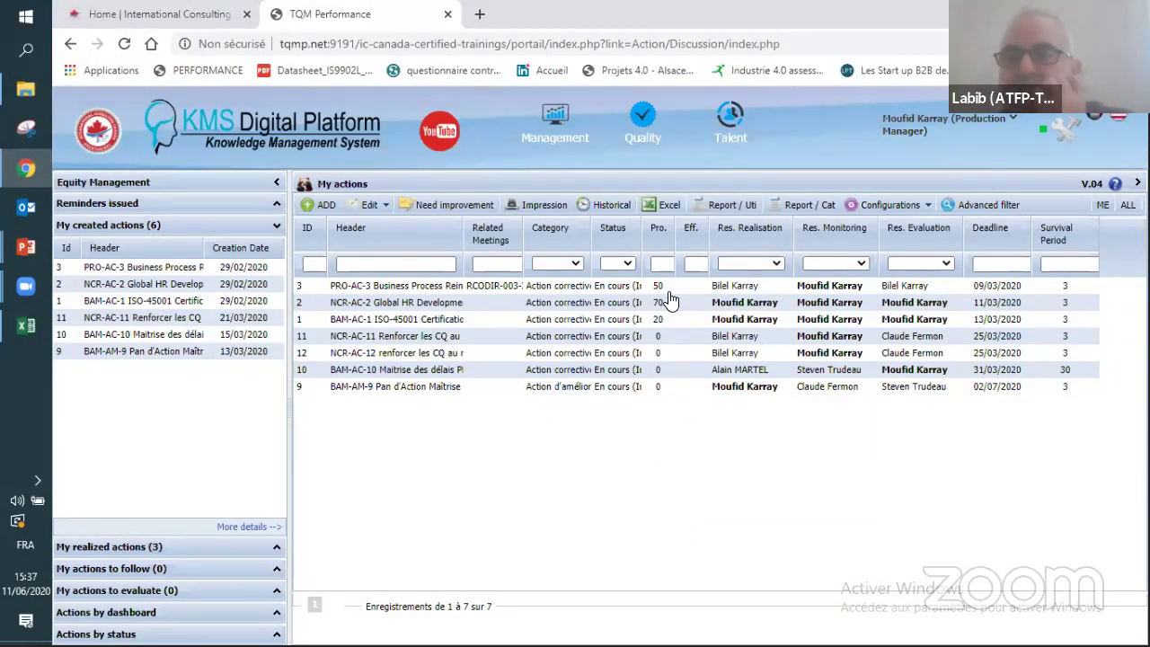
key("alt+Left")
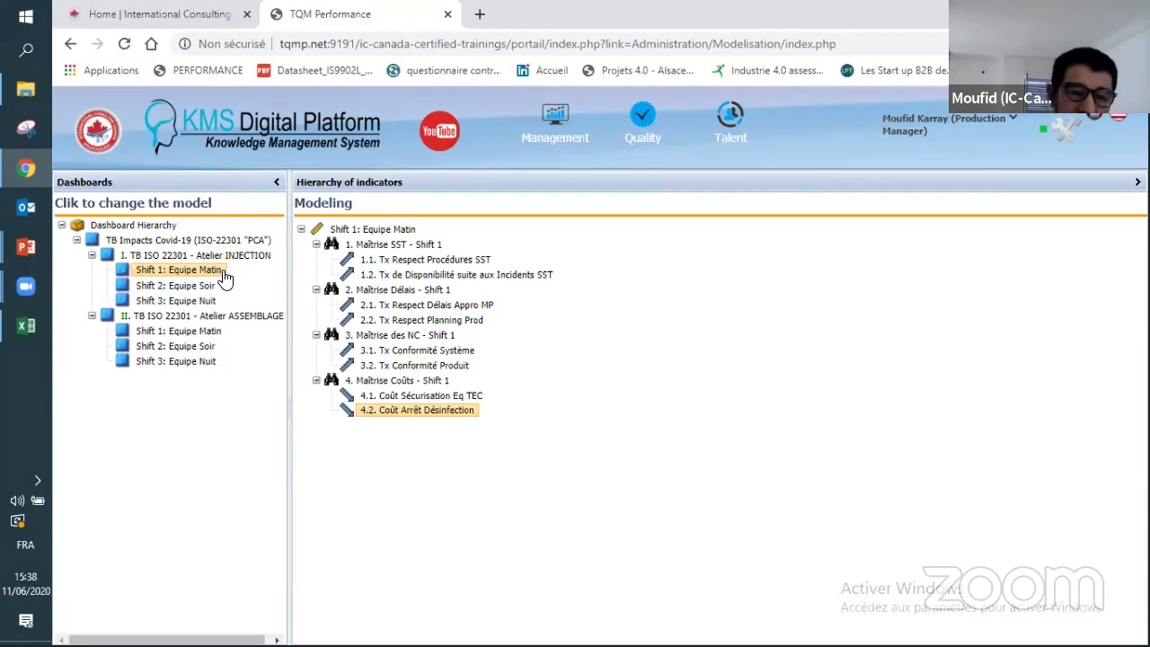
left_click(27, 168)
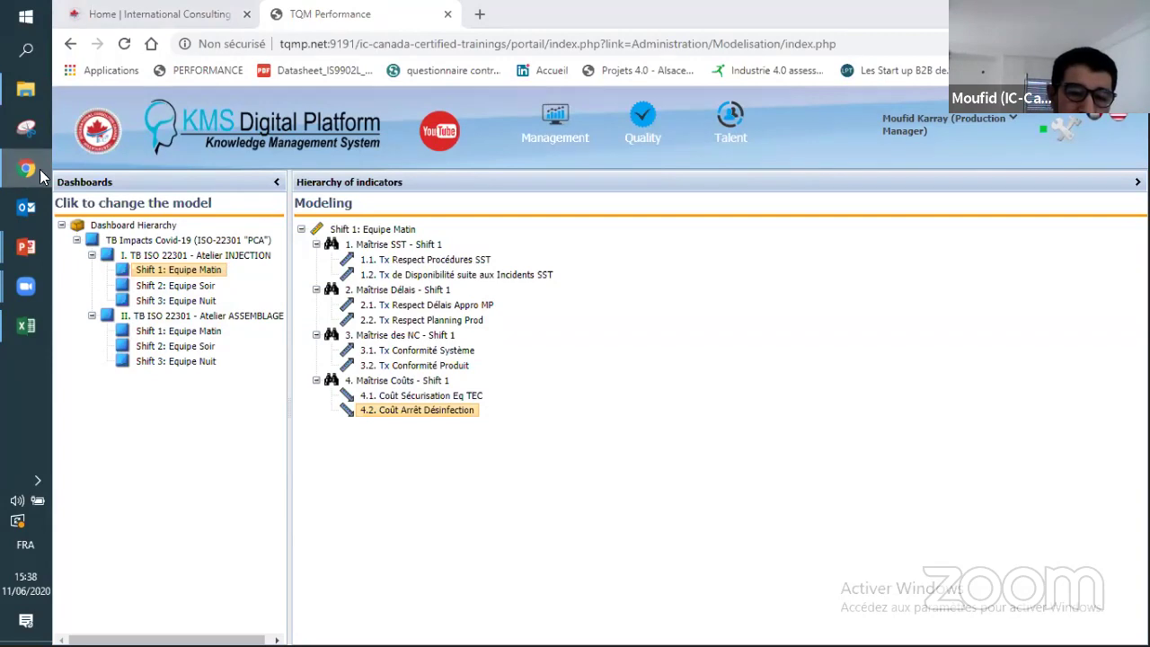
Step: Switch back to the Excel workbook and set the Position p/r au Leader of Matière to 90%
key("alt+Tab")
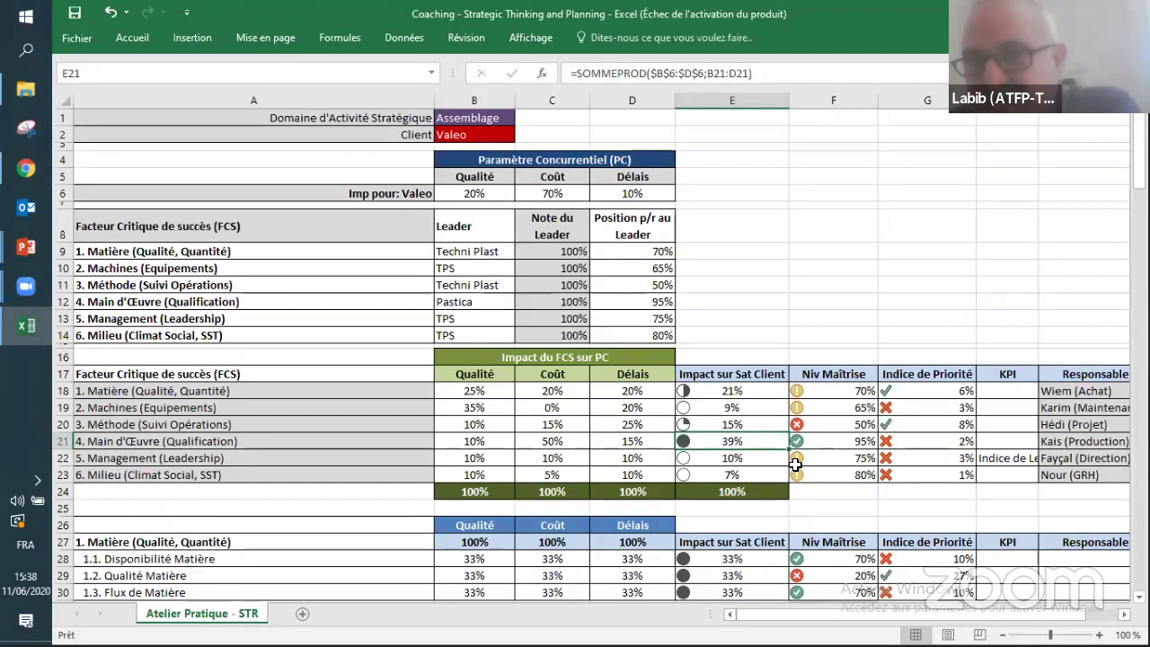
left_click(939, 430)
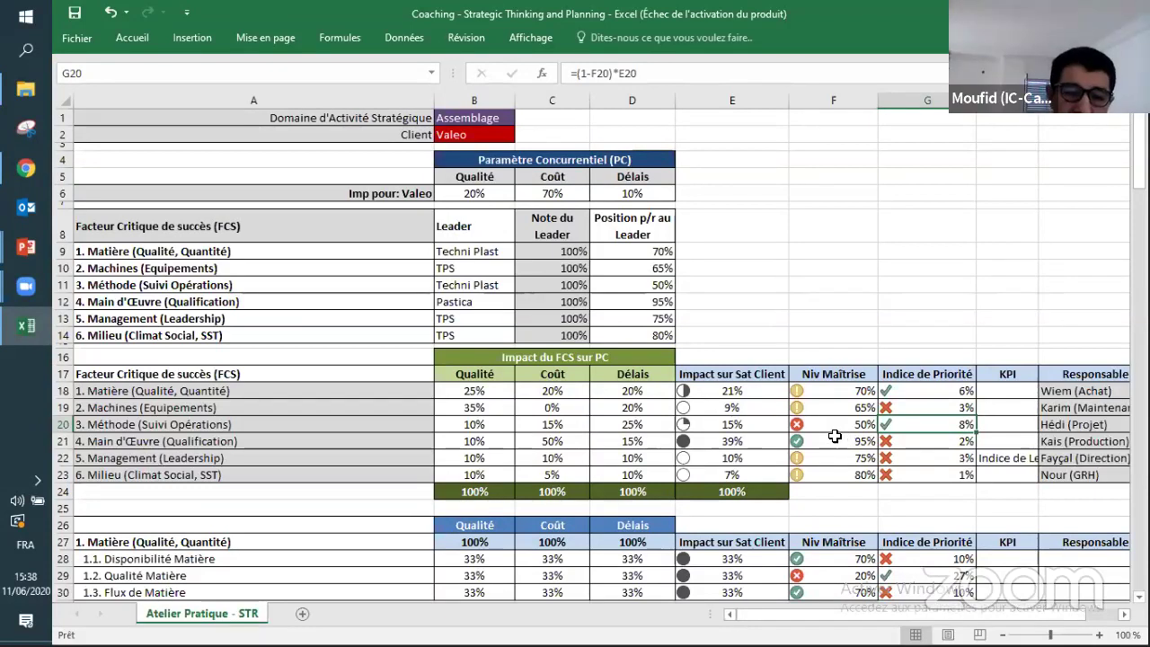
left_click(642, 249)
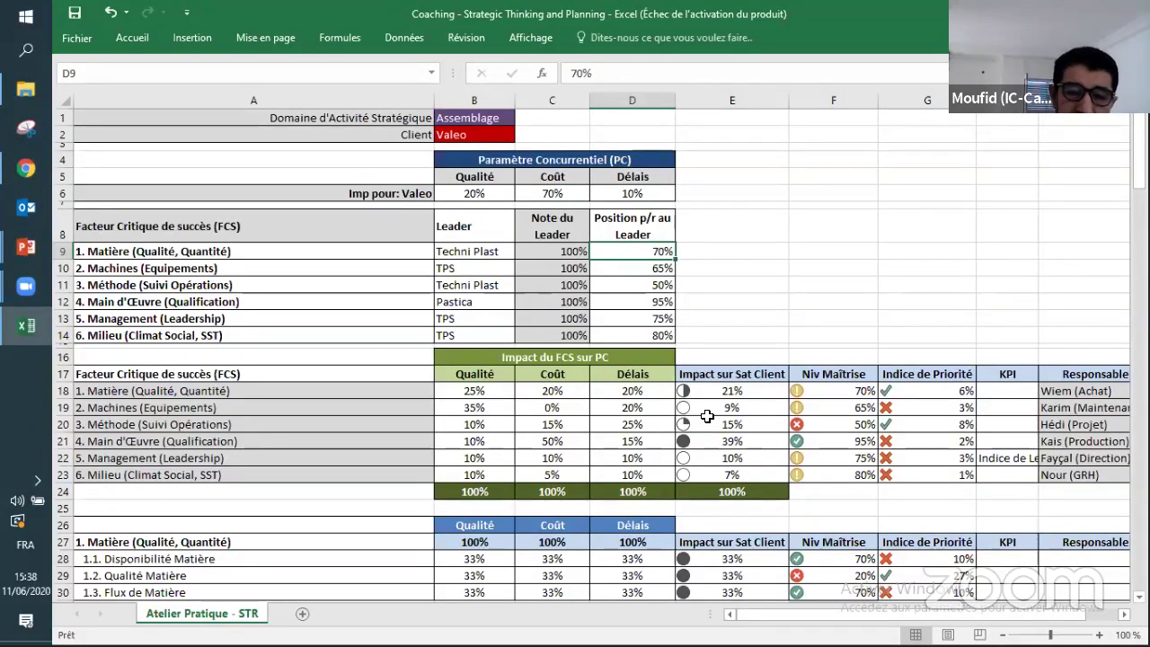
type("90")
key("Return")
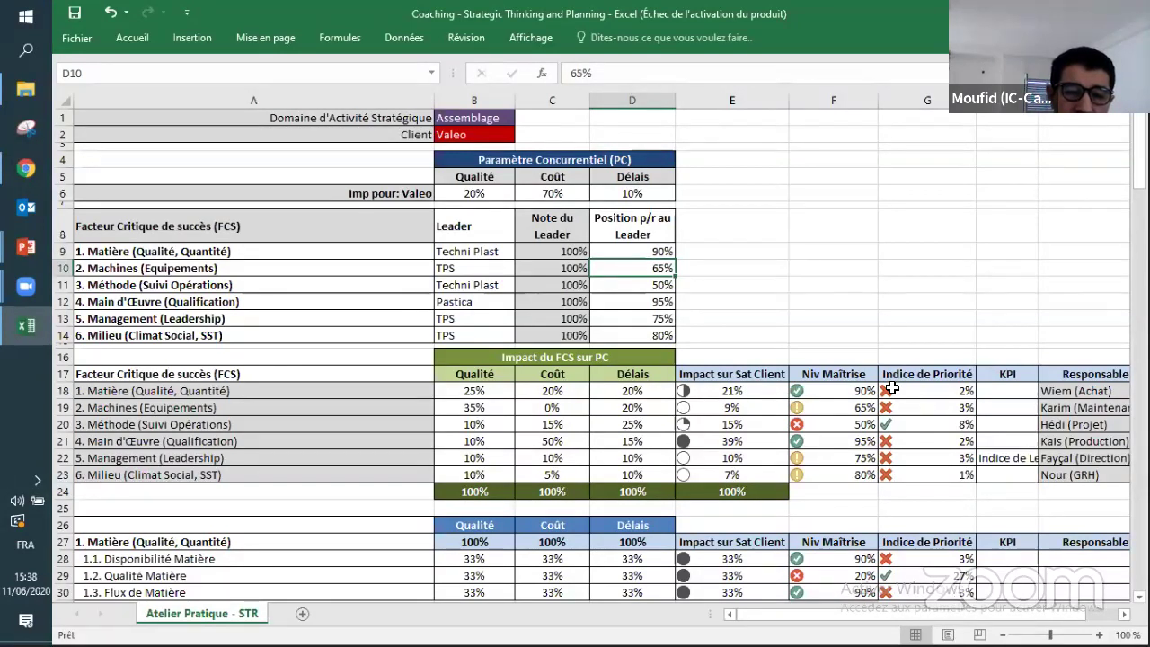
Step: Set the Position p/r au Leader of Main d'Œuvre to 80%
left_click(634, 299)
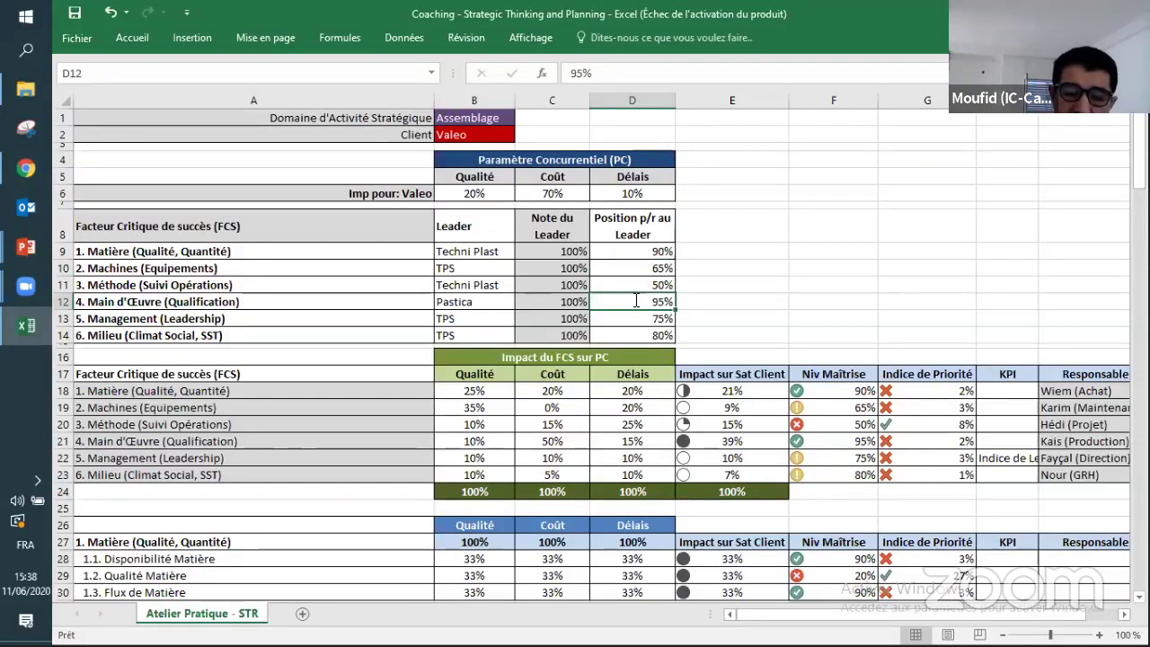
type("80")
key("Return")
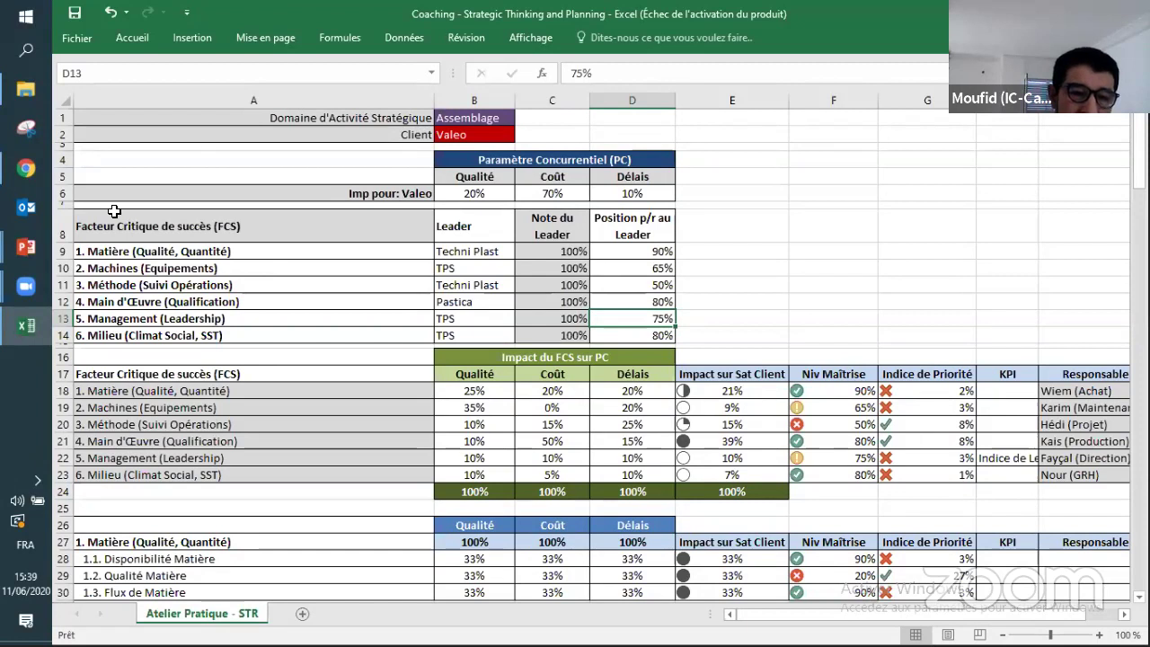
Step: Switch to the KMS Digital Platform and inspect the Alarm series formula of the indicator 4.2. Coût Arrêt Désinfection
left_click(25, 248)
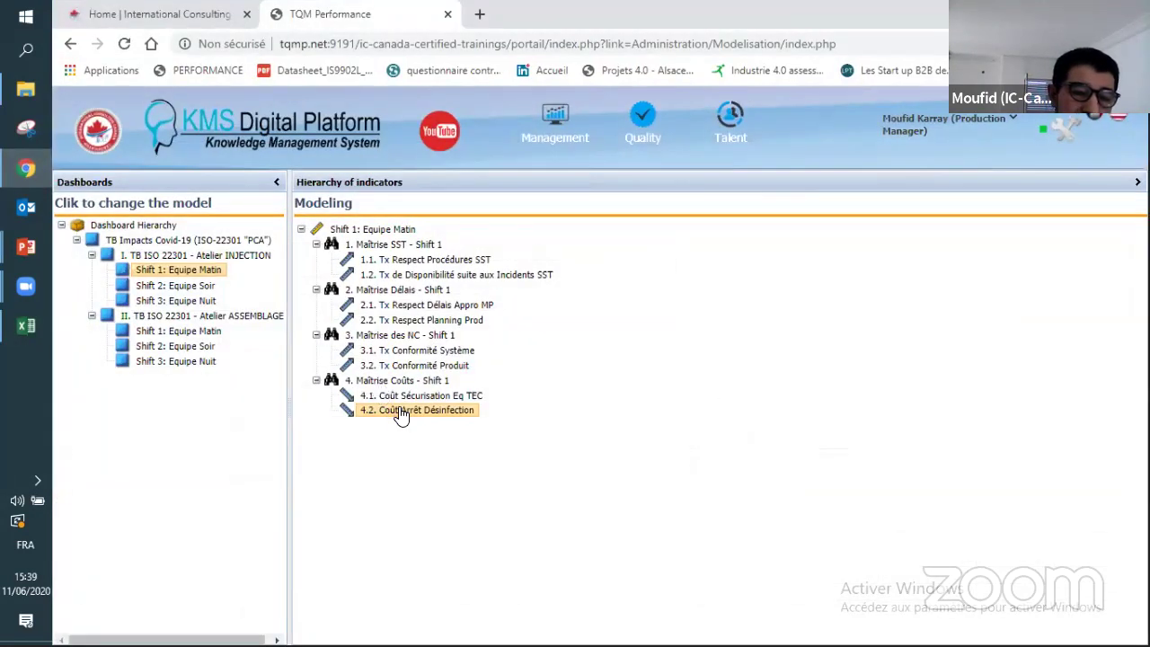
double_click(401, 412)
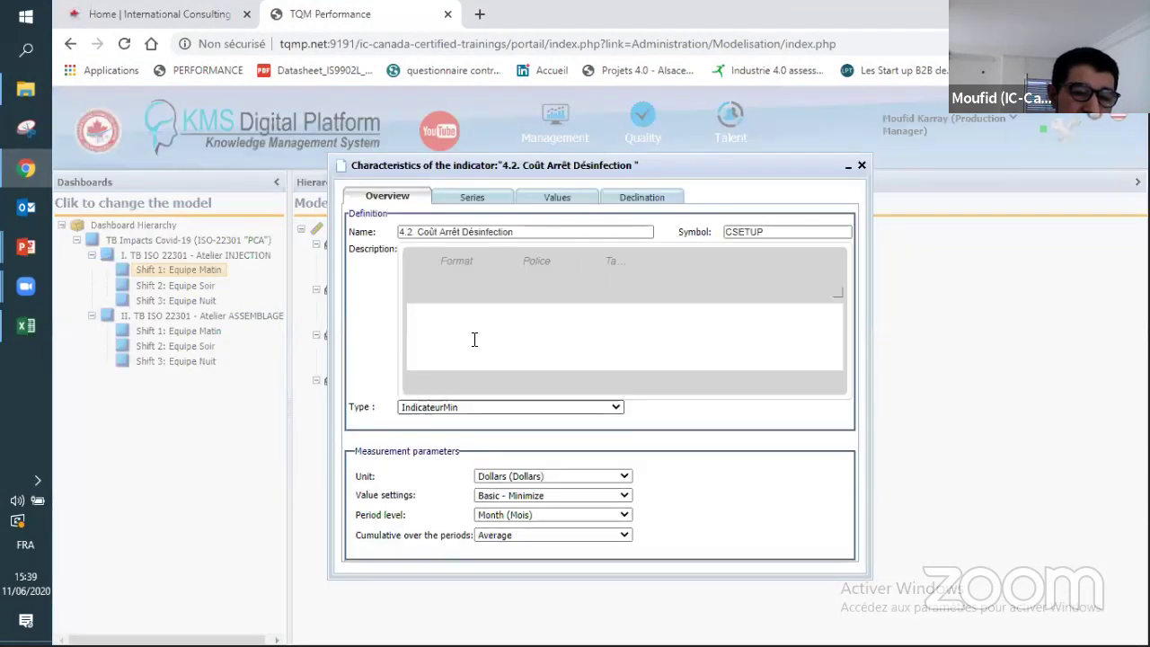
left_click(475, 197)
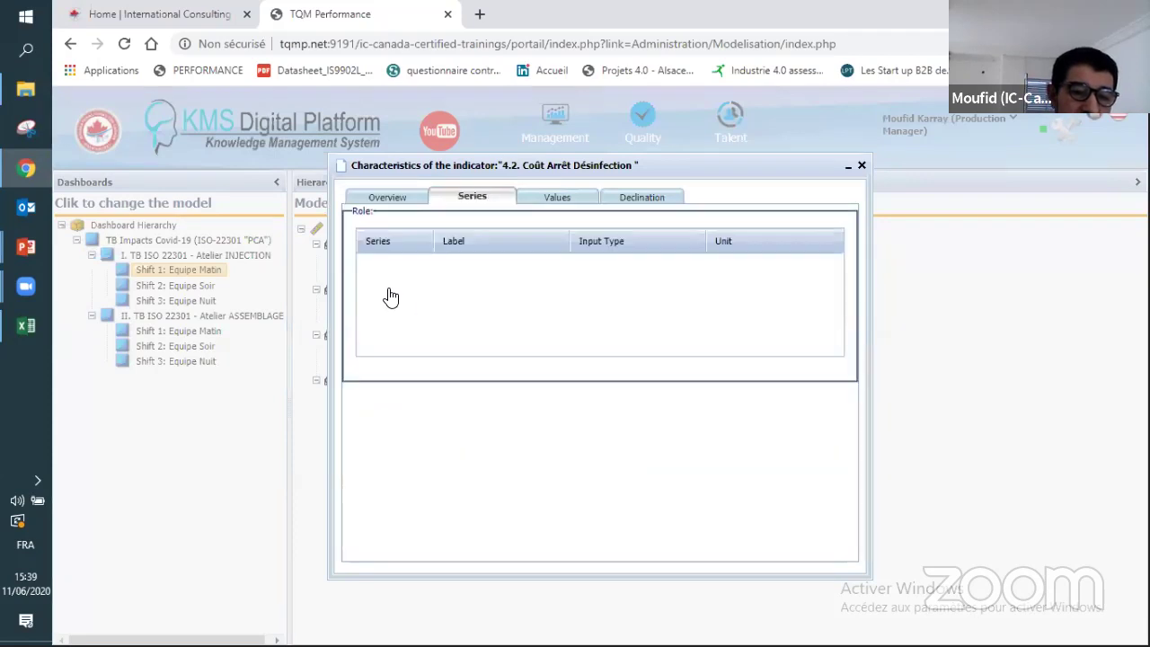
left_click(386, 296)
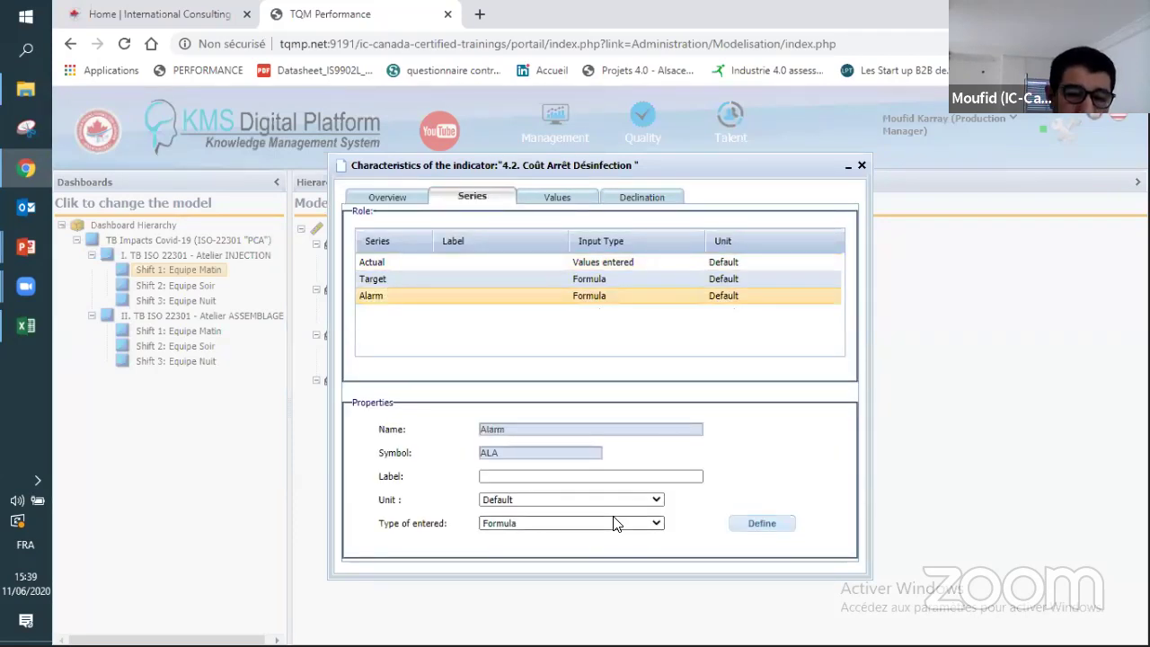
left_click(778, 523)
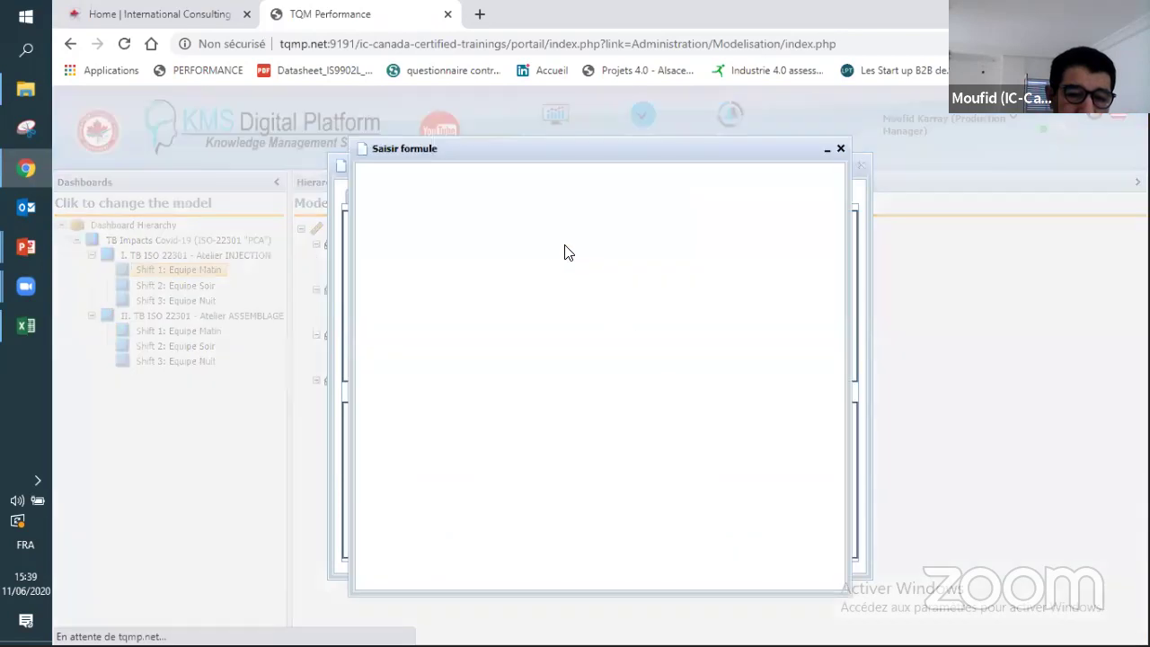
left_click(432, 337)
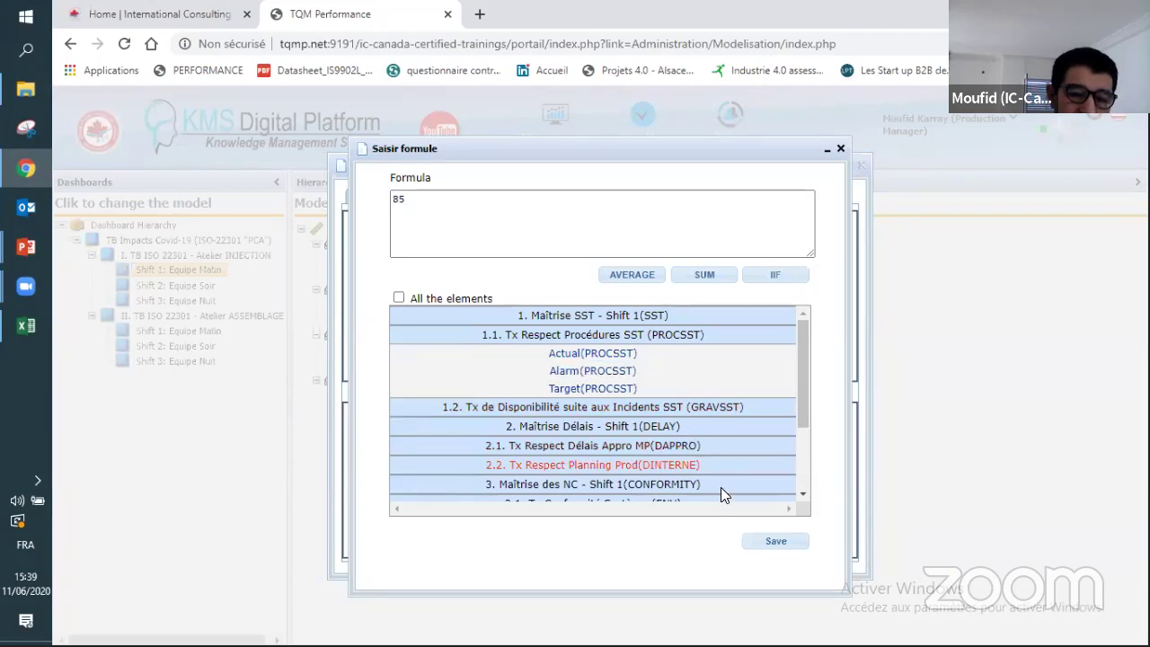
left_click(842, 151)
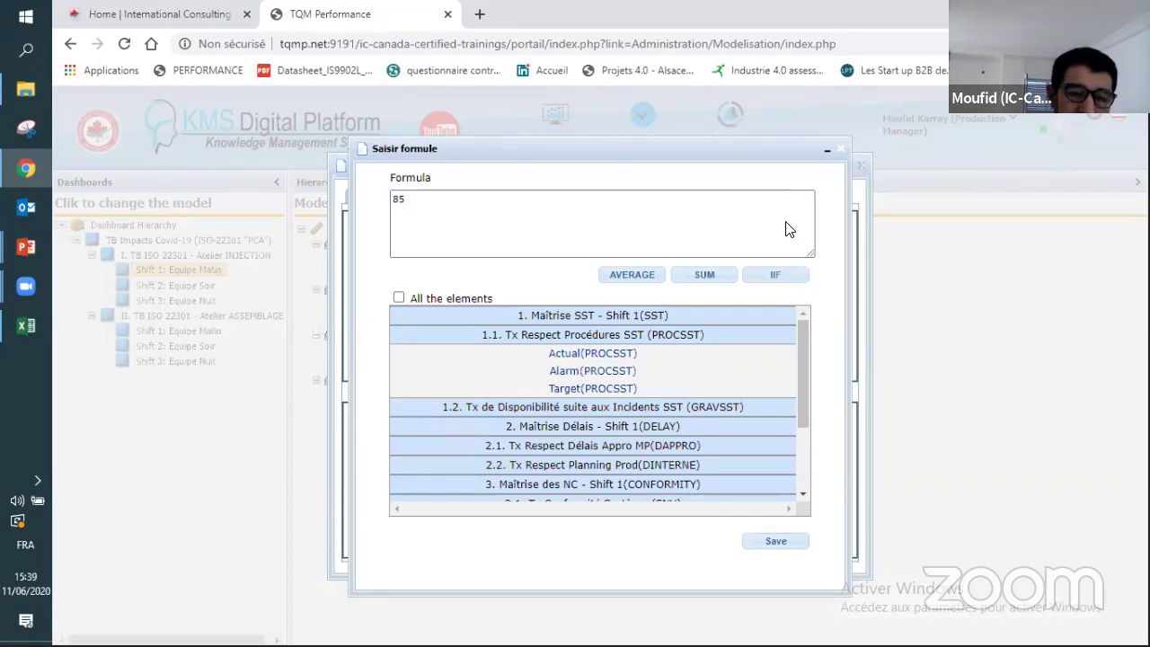
Step: Set the Alarm series' type of entry to Import and view the available import tables without choosing one
left_click(509, 529)
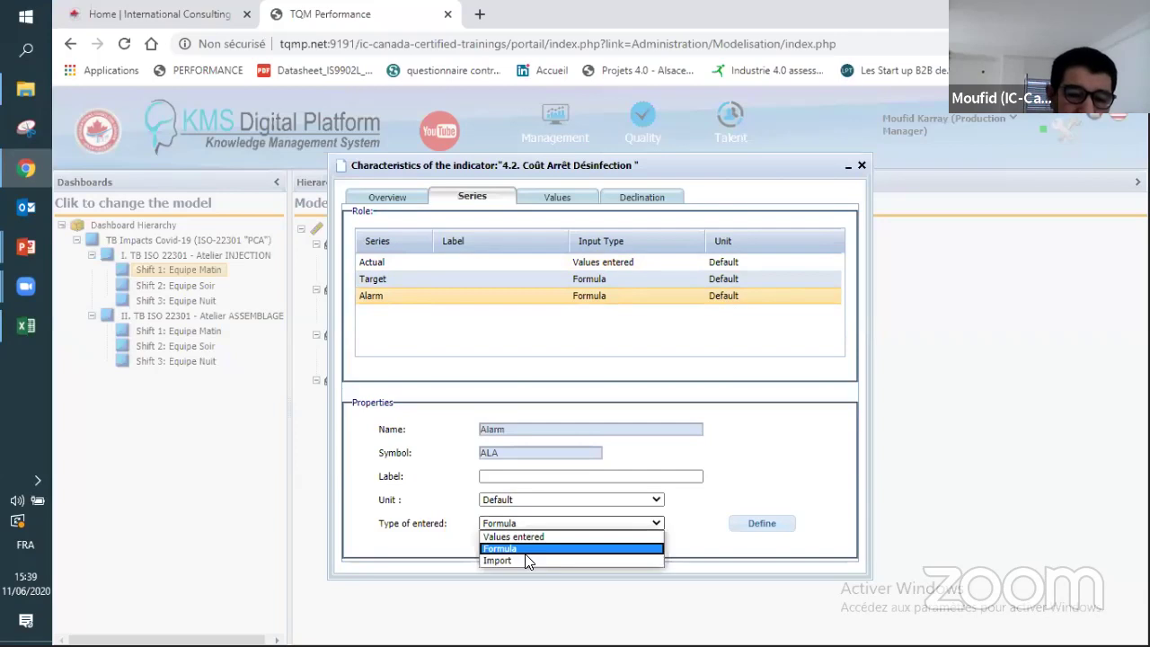
left_click(528, 558)
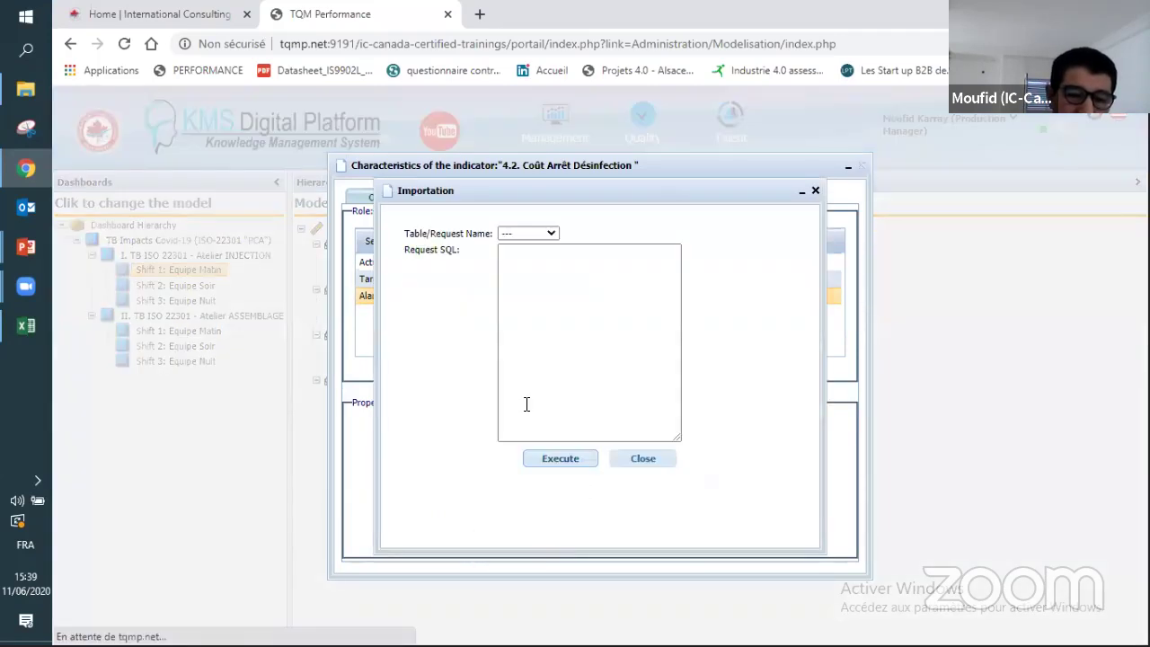
left_click(544, 260)
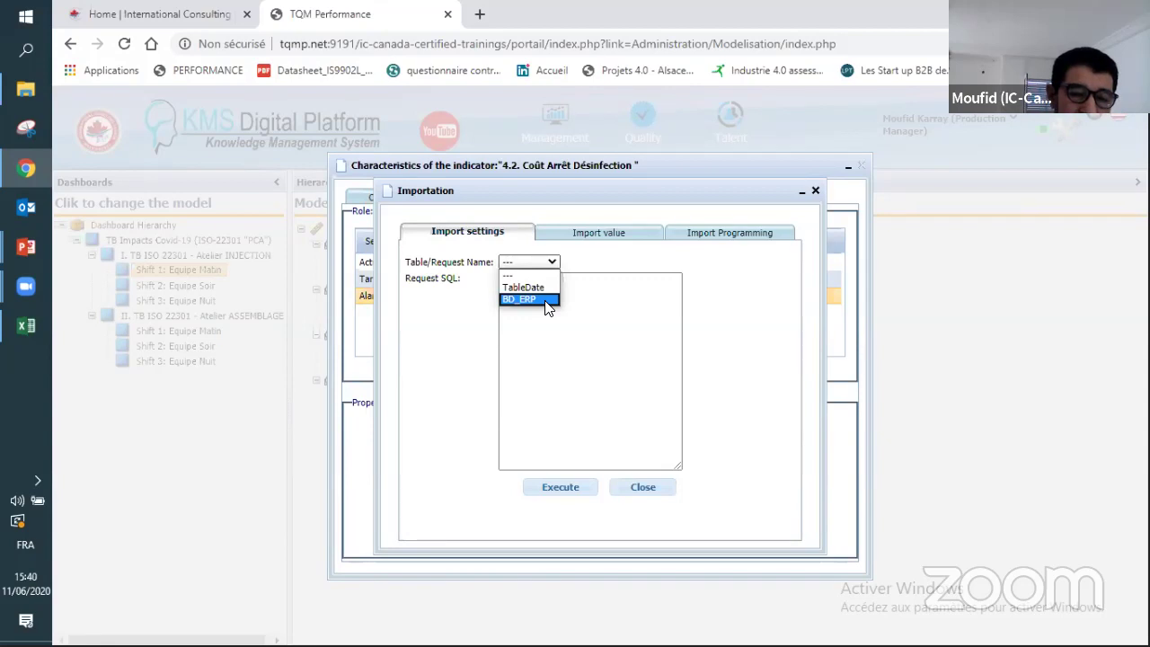
left_click(816, 194)
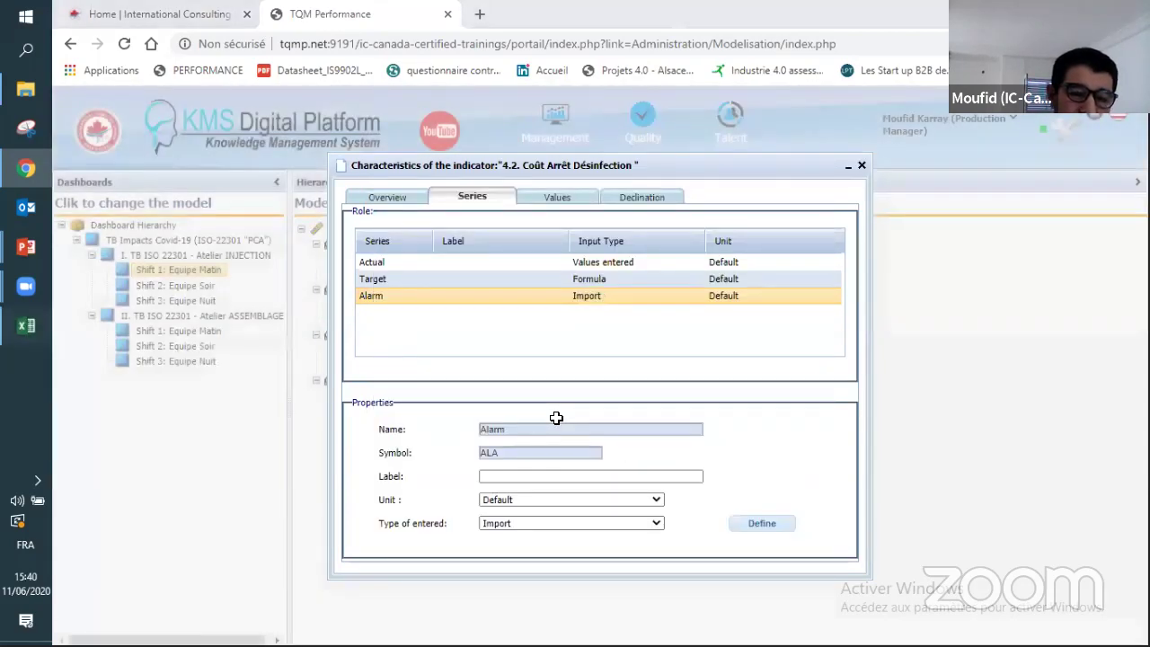
Step: Switch back to the Excel workbook and review the sub-factor tables for Matière, Machines and Méthode
key("alt+Tab")
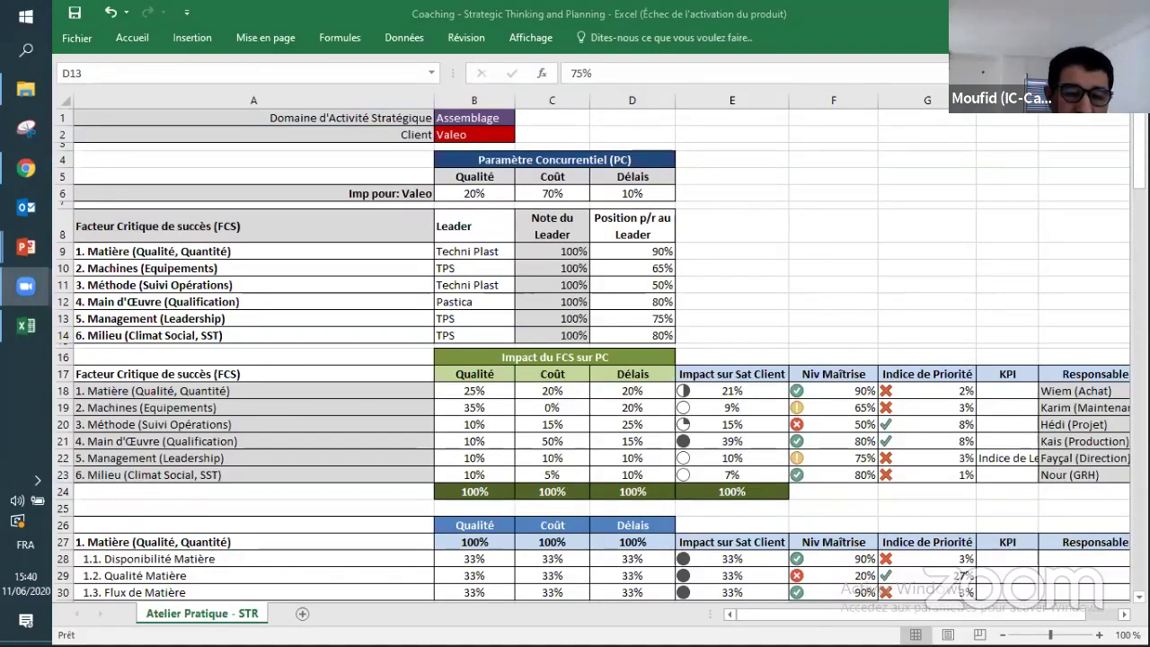
key("alt+Tab")
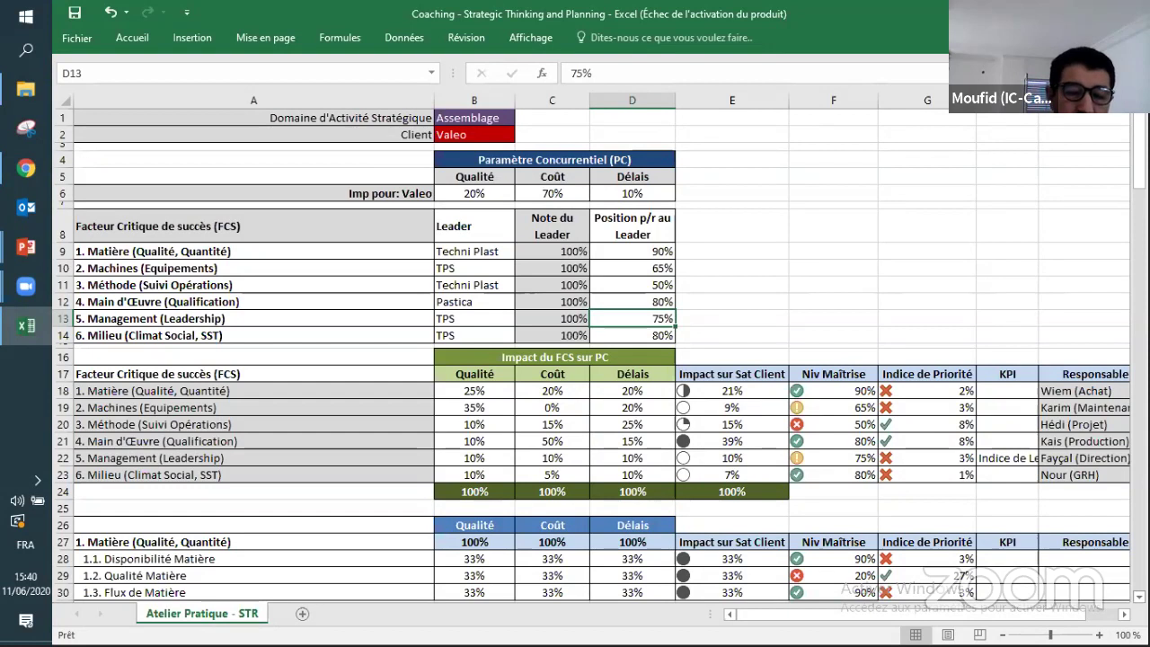
scroll(591, 356, "down", 1)
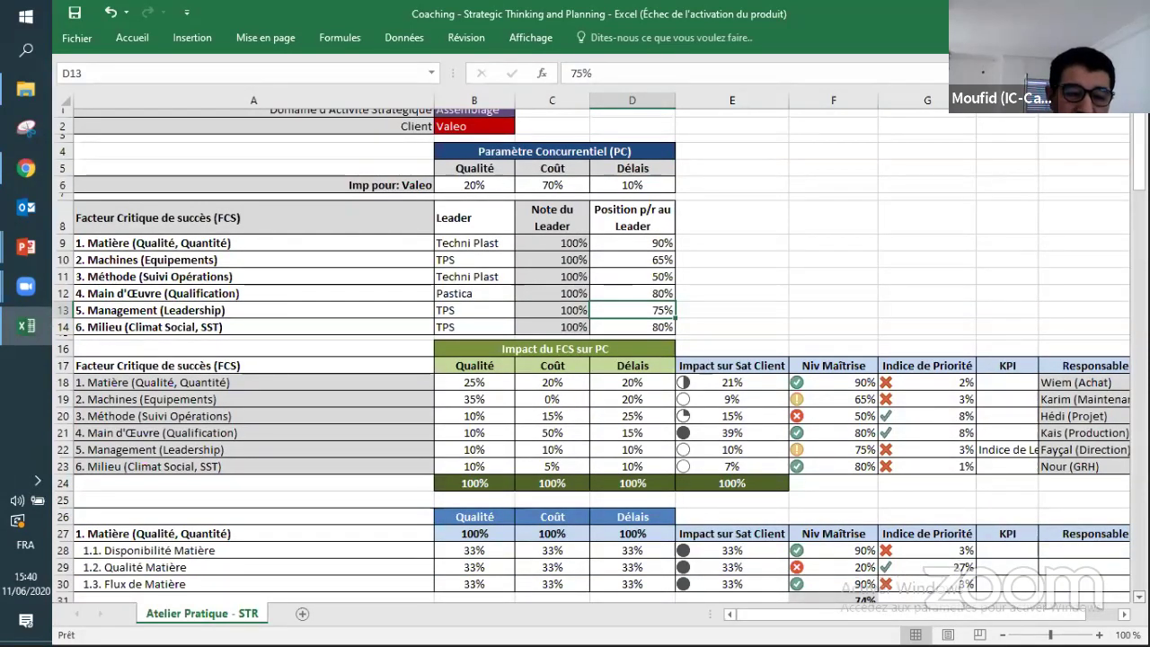
scroll(591, 354, "down", 1)
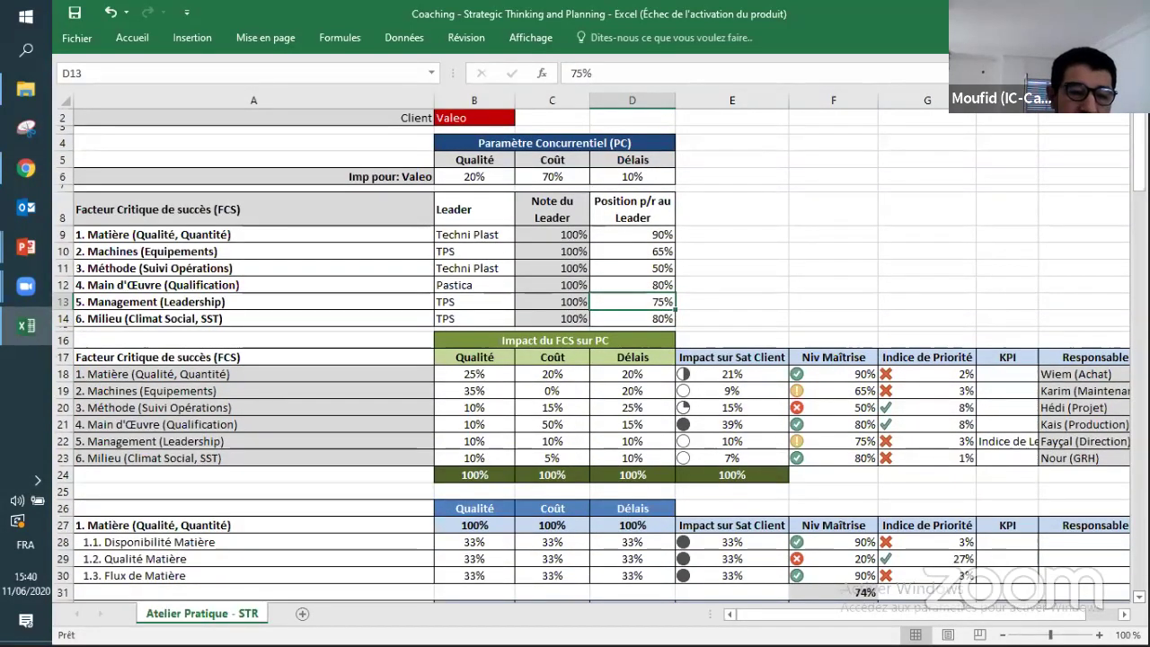
scroll(123, 268, "down", 4)
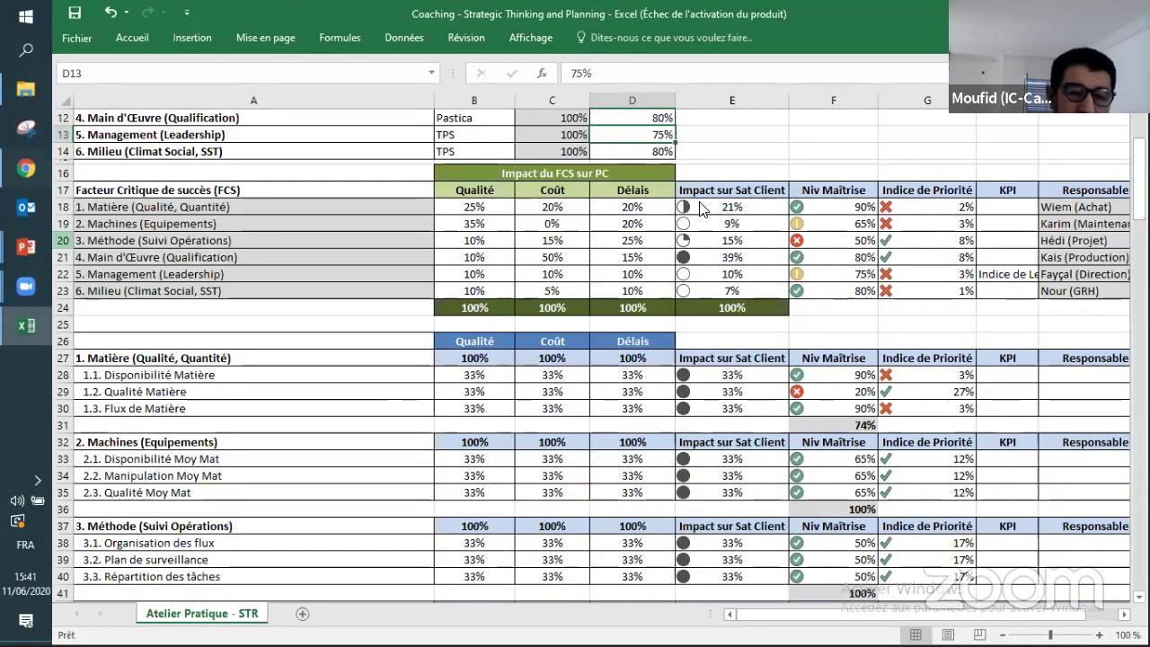
Step: Switch to the KMS Digital Platform and open the indicator 2. Maîtrise Délais - Shift 1 from the Performance Browser
key("alt+Tab")
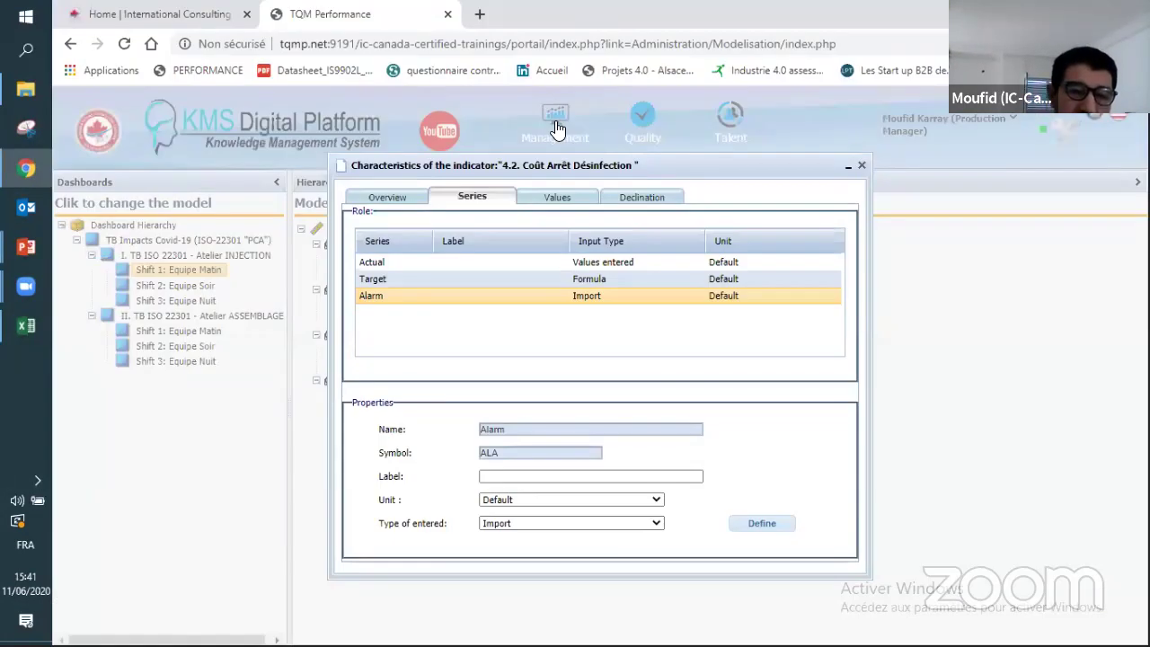
left_click(558, 128)
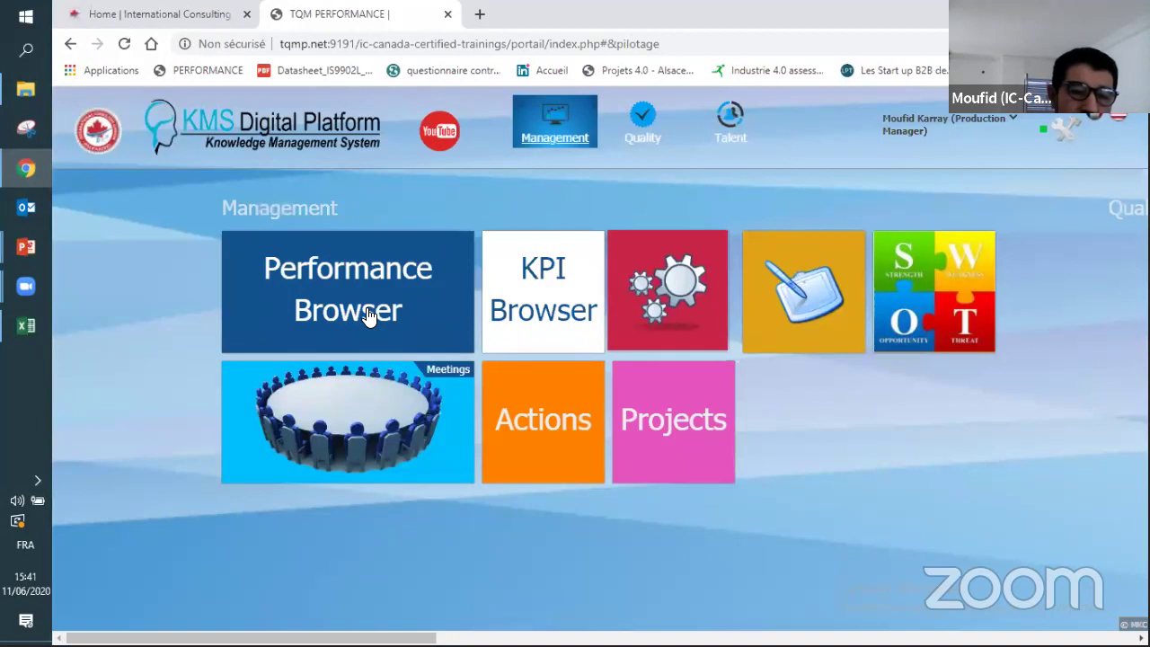
left_click(368, 314)
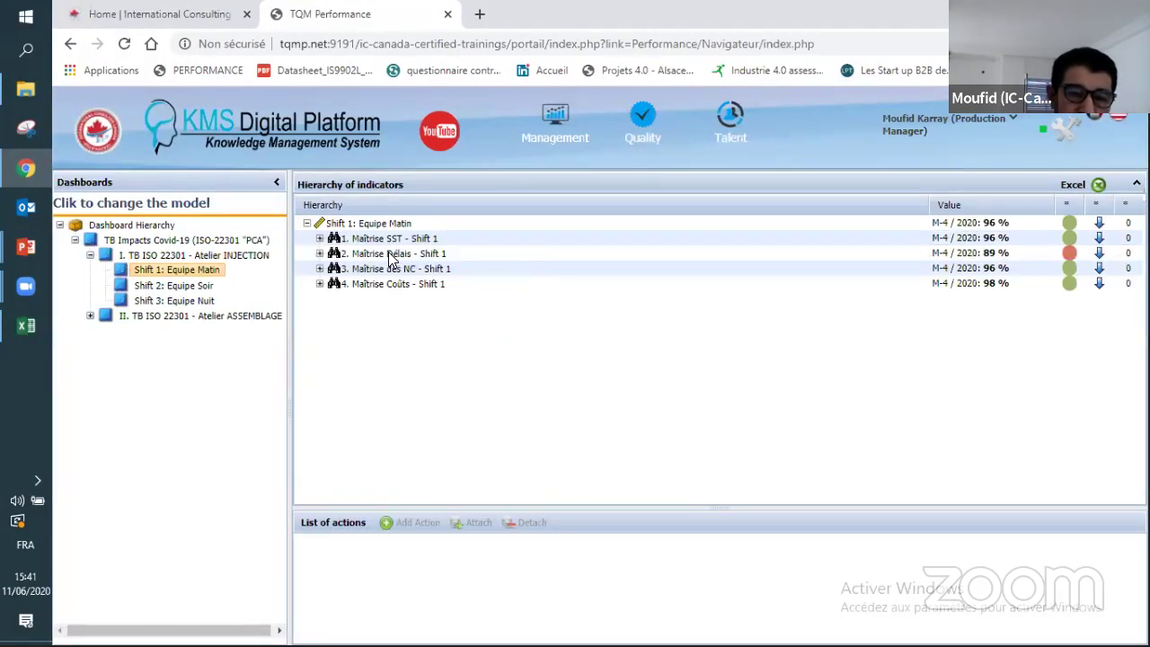
double_click(389, 255)
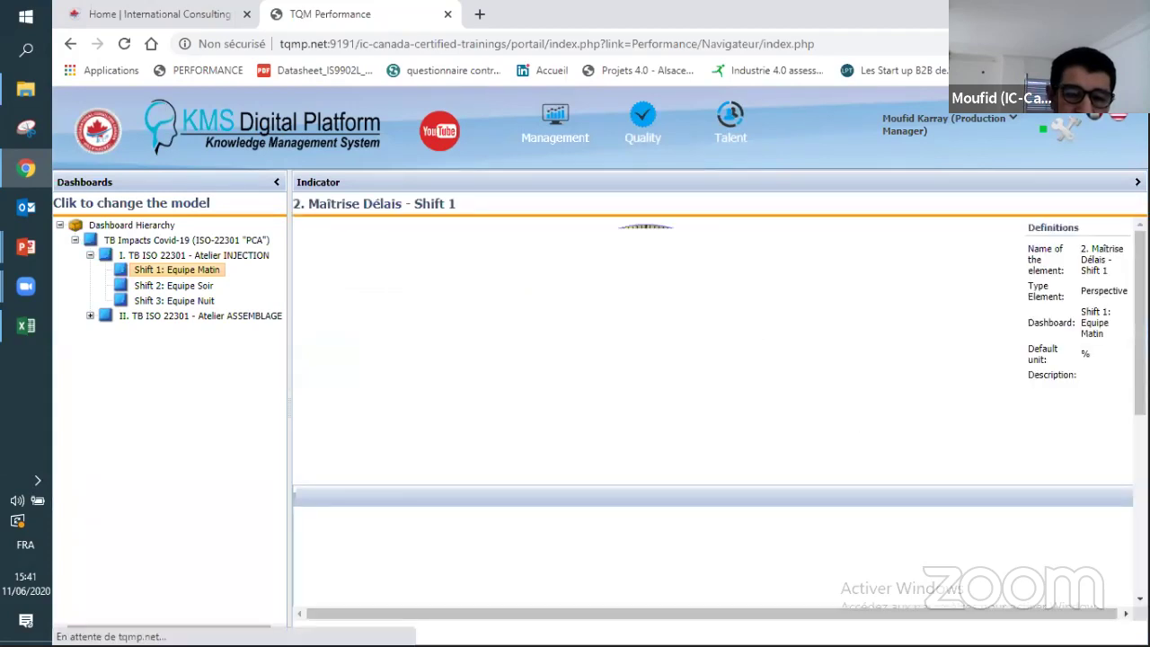
scroll(763, 314, "down", 4)
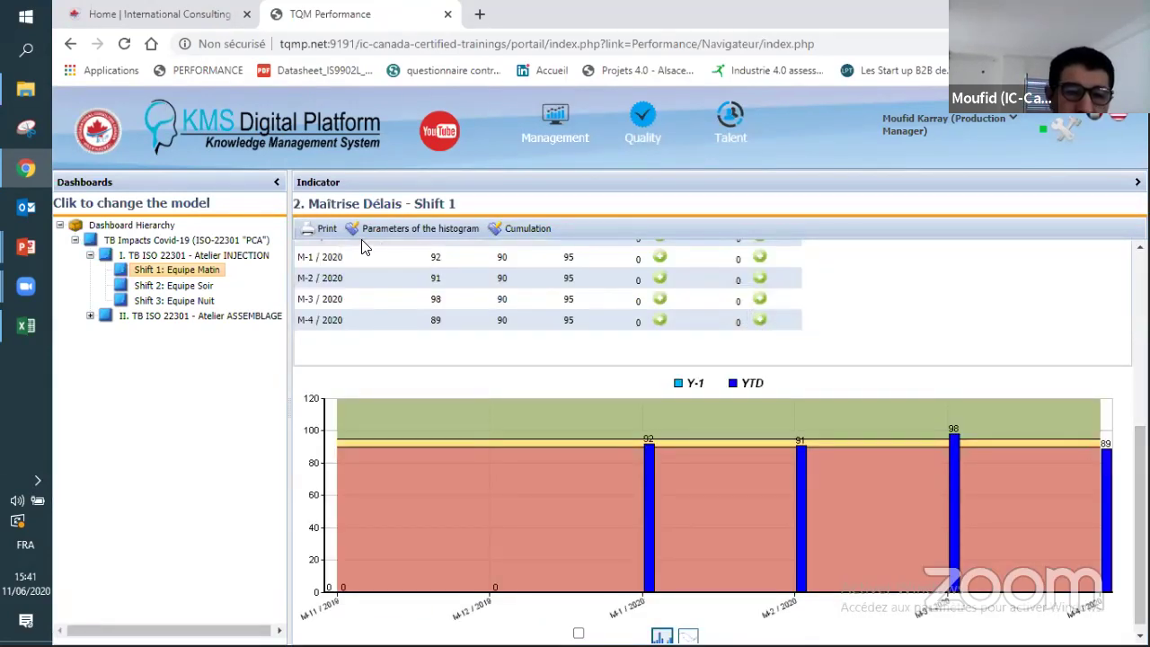
Step: Create a non-conformity for M-4 / 2020 with a cause of type 1.1. Availability (Material), process P1-2. Estimer les Besoins en Ressour and department ACH - Achat
left_click(311, 187)
left_click(290, 191)
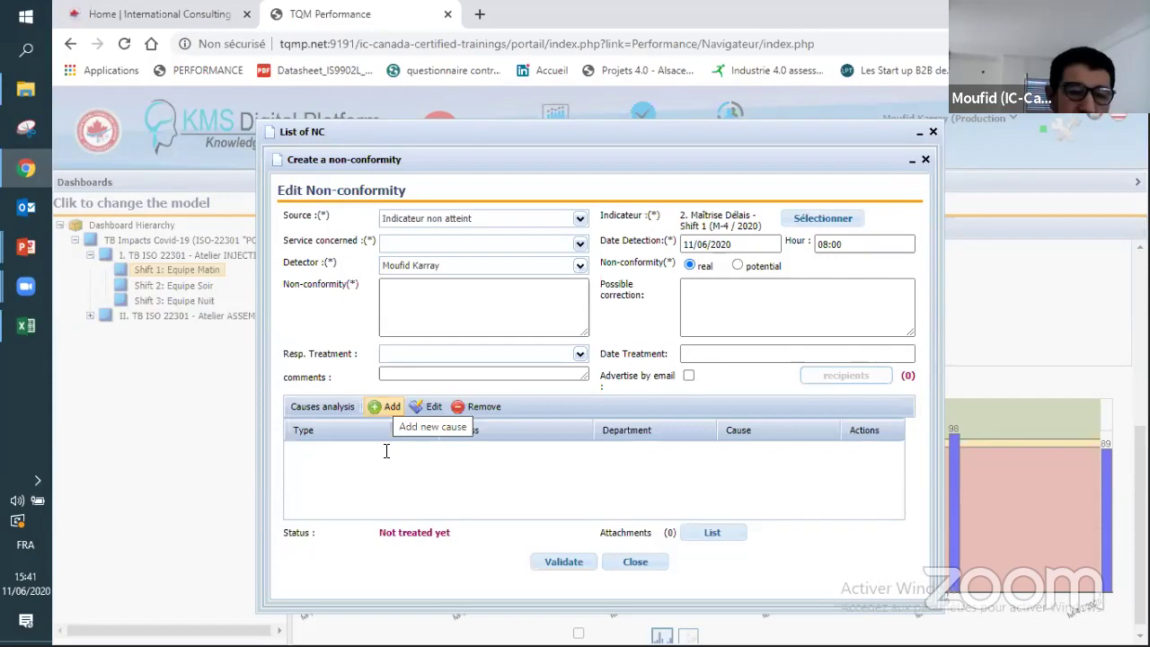
left_click(387, 406)
left_click(360, 449)
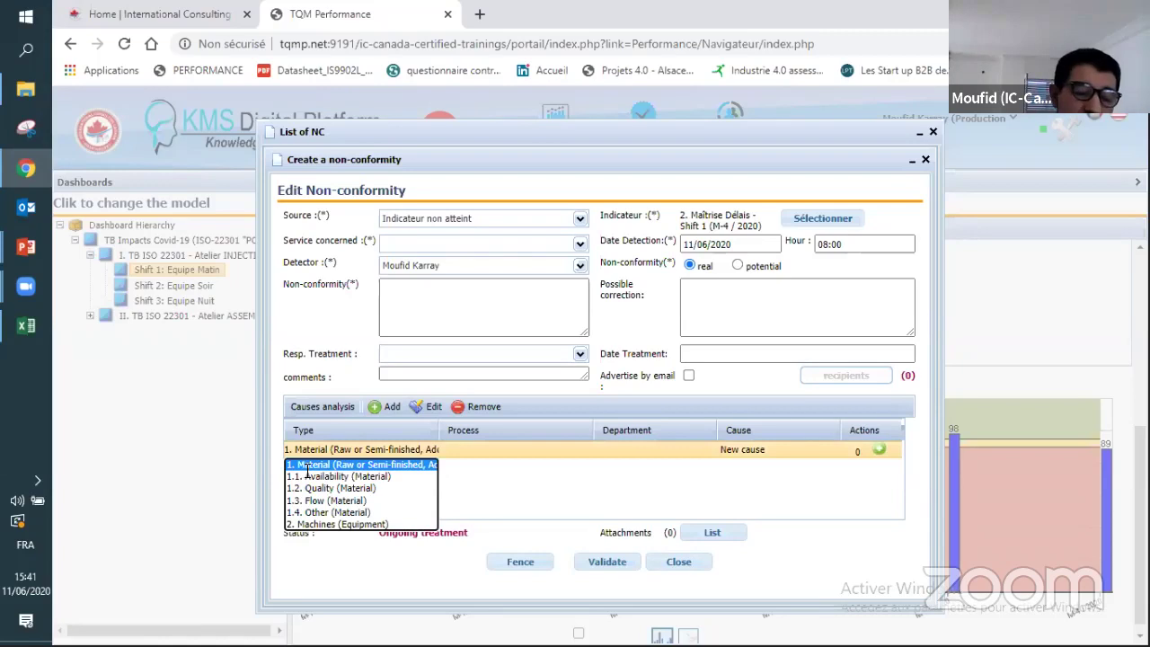
left_click(352, 477)
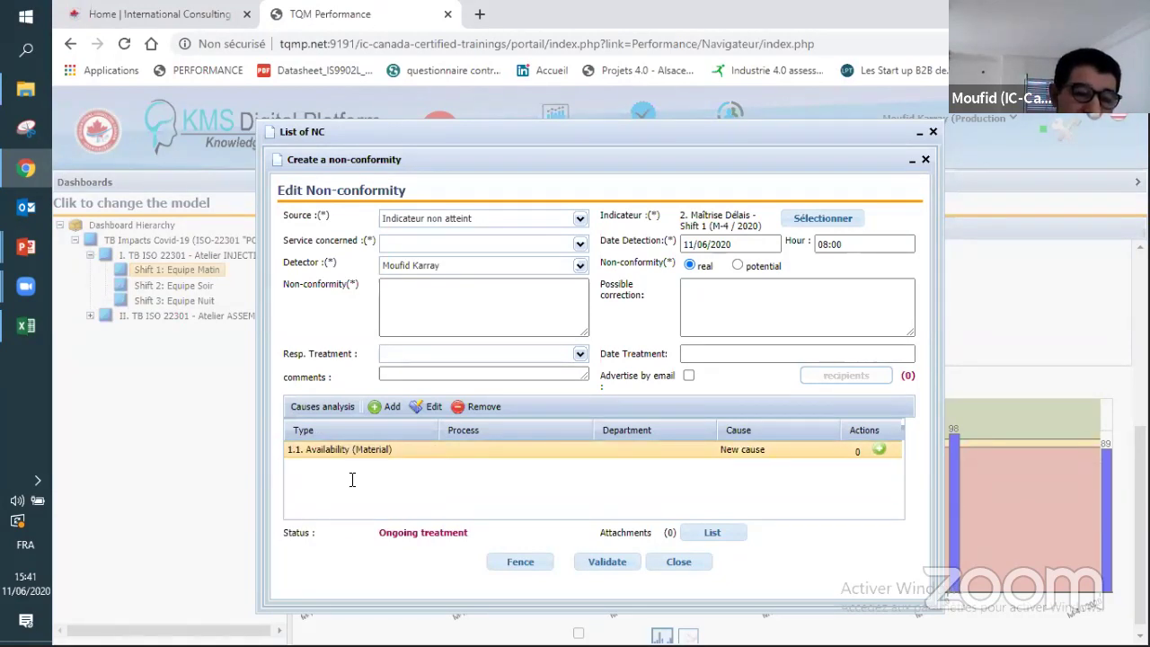
left_click(496, 450)
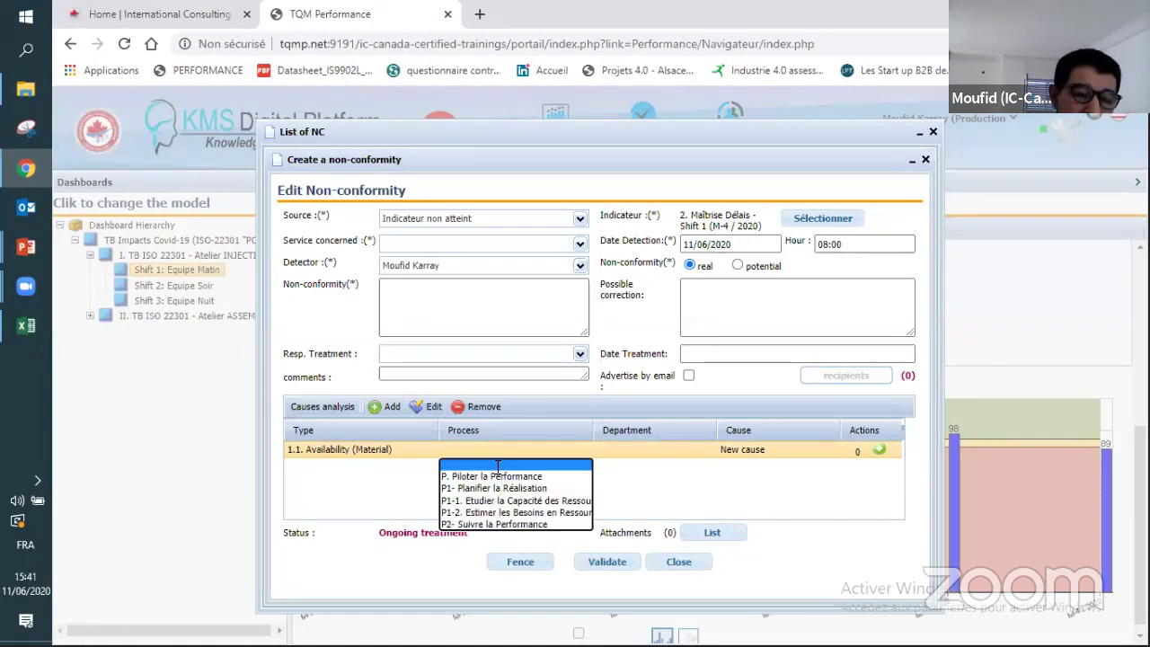
left_click(517, 513)
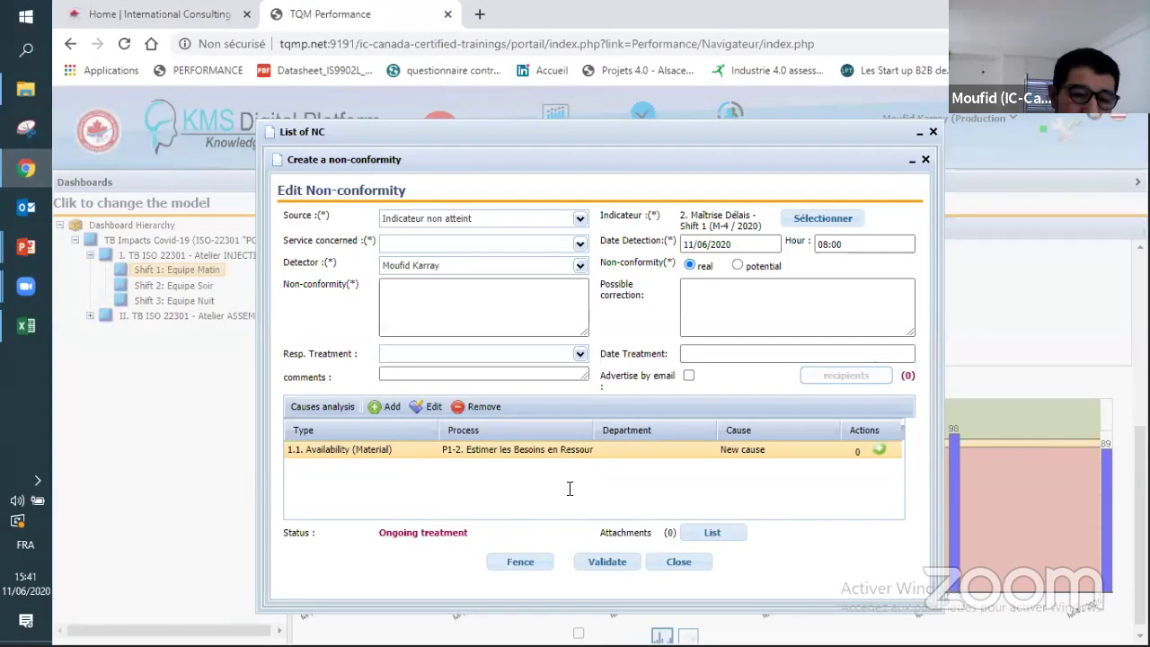
left_click(656, 451)
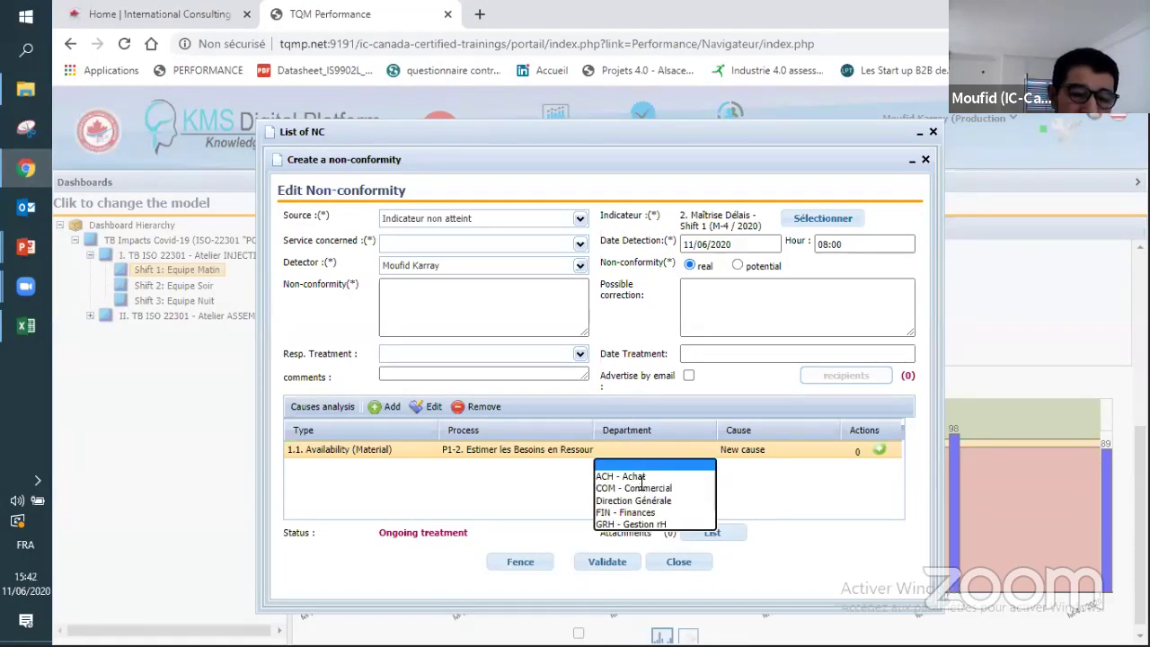
left_click(638, 477)
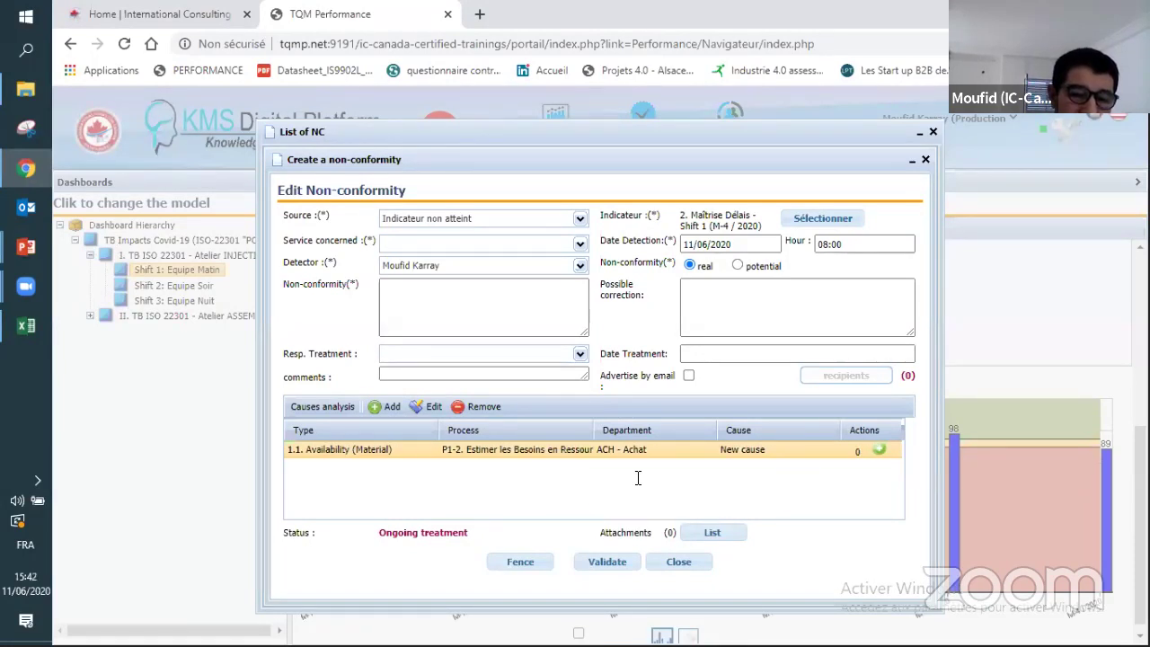
Step: Attach the existing action NCR-AC-11 Renforcer les CQ au niveau de la ligne PRod-01 to the material availability cause
left_click(880, 452)
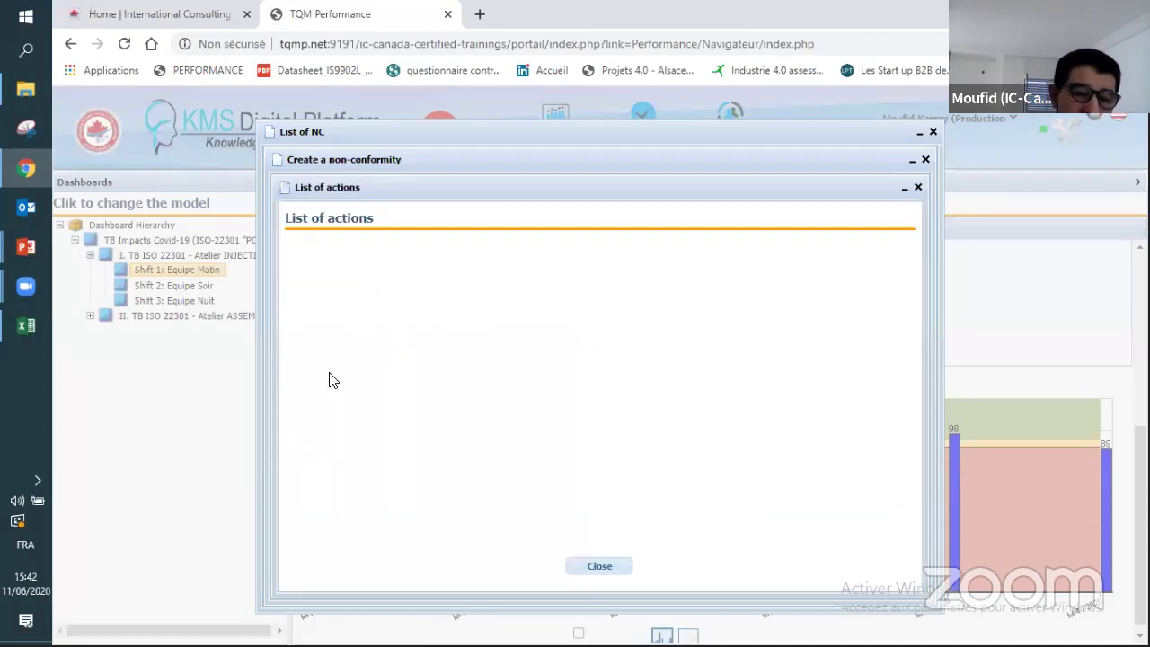
left_click(329, 245)
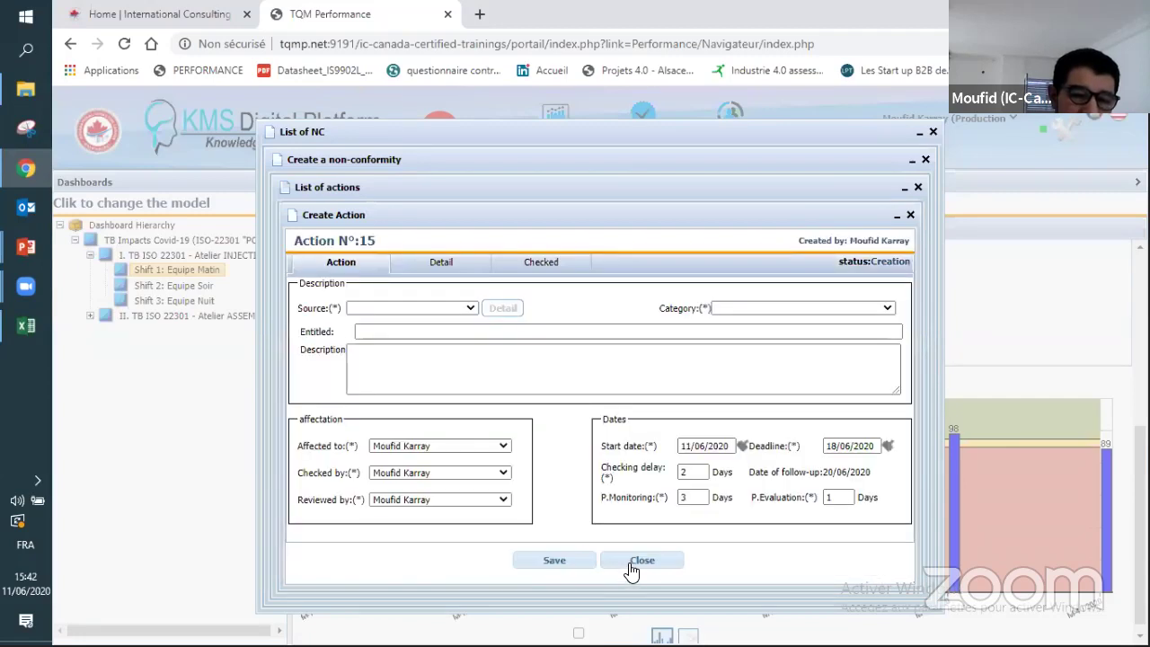
left_click(632, 569)
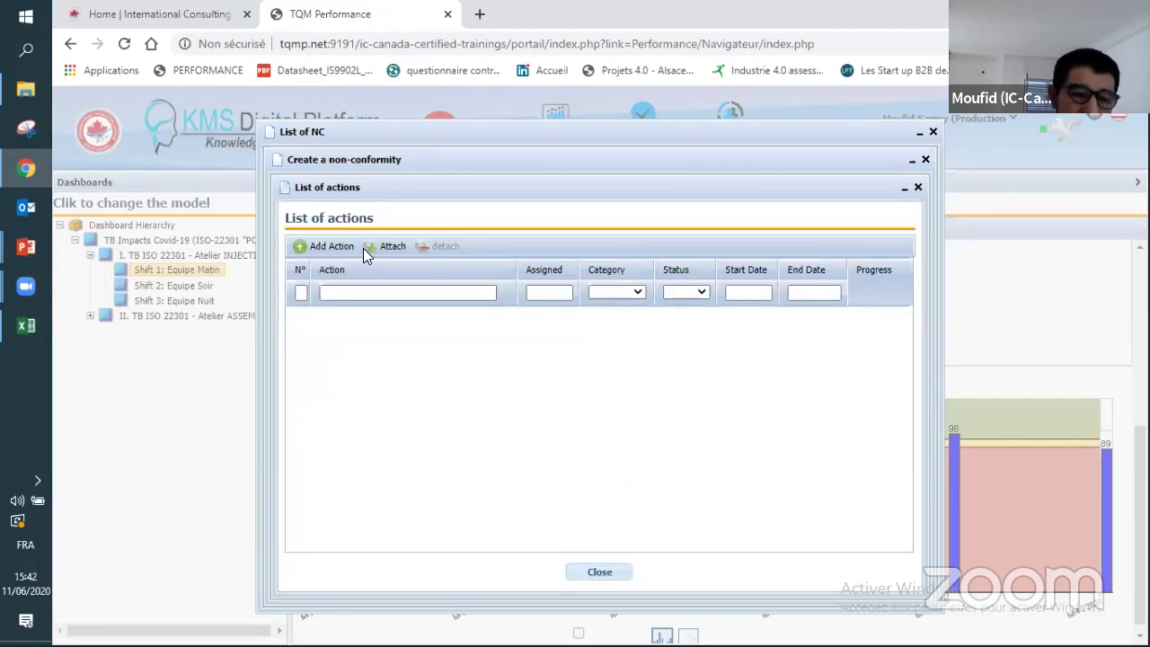
left_click(387, 246)
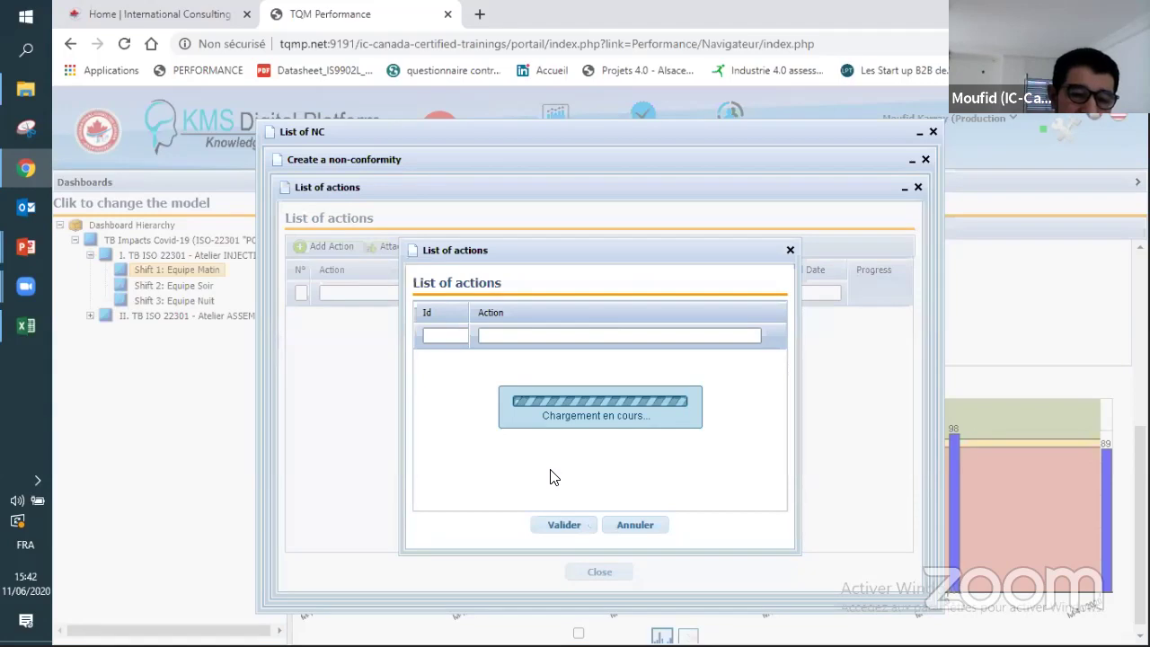
double_click(552, 476)
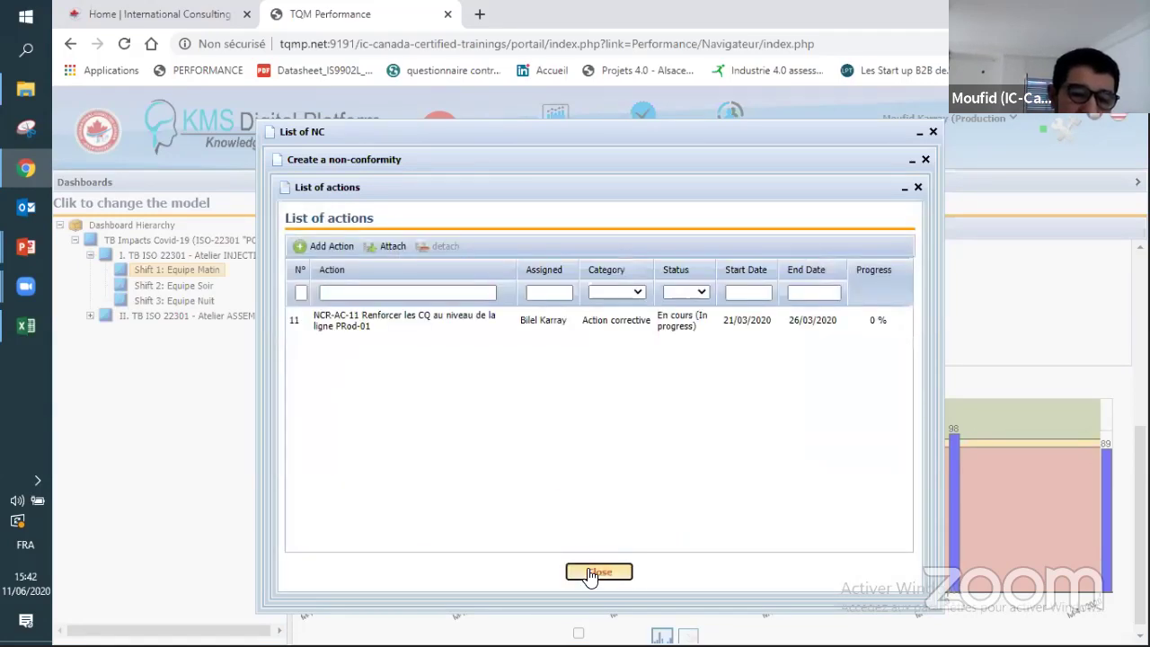
left_click(591, 573)
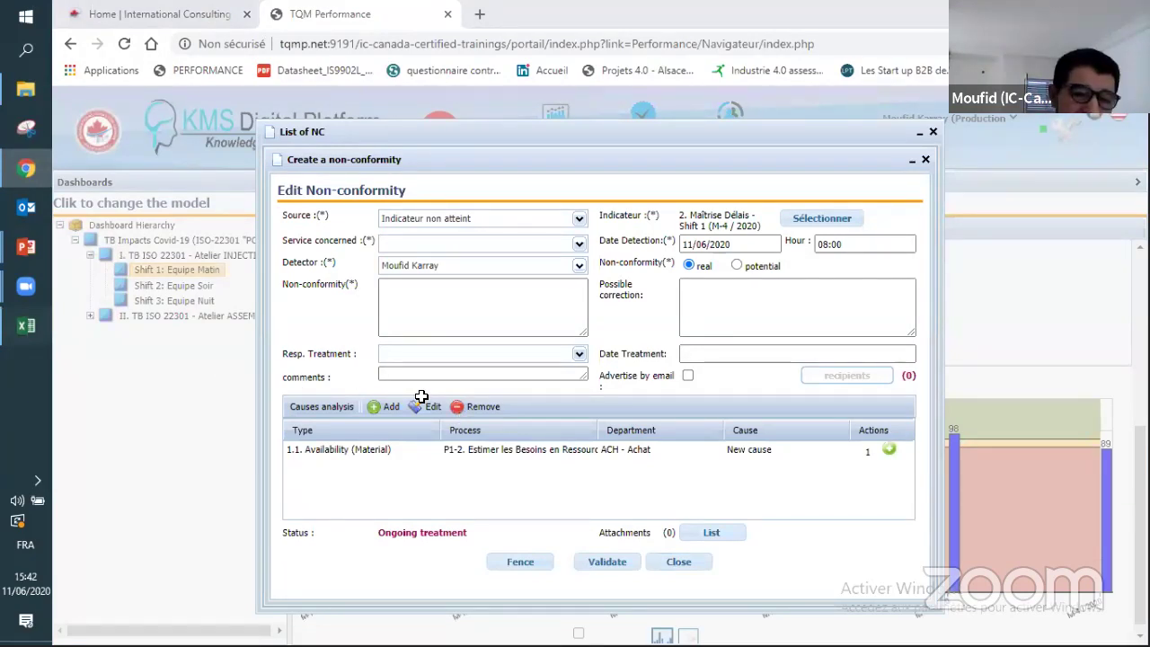
Step: Switch back to the Excel workbook and go through the Matière and Machines sub-factors, from 1.1. Disponibilité Matière to 2.3. Qualité Moy Mat
key("alt+Tab")
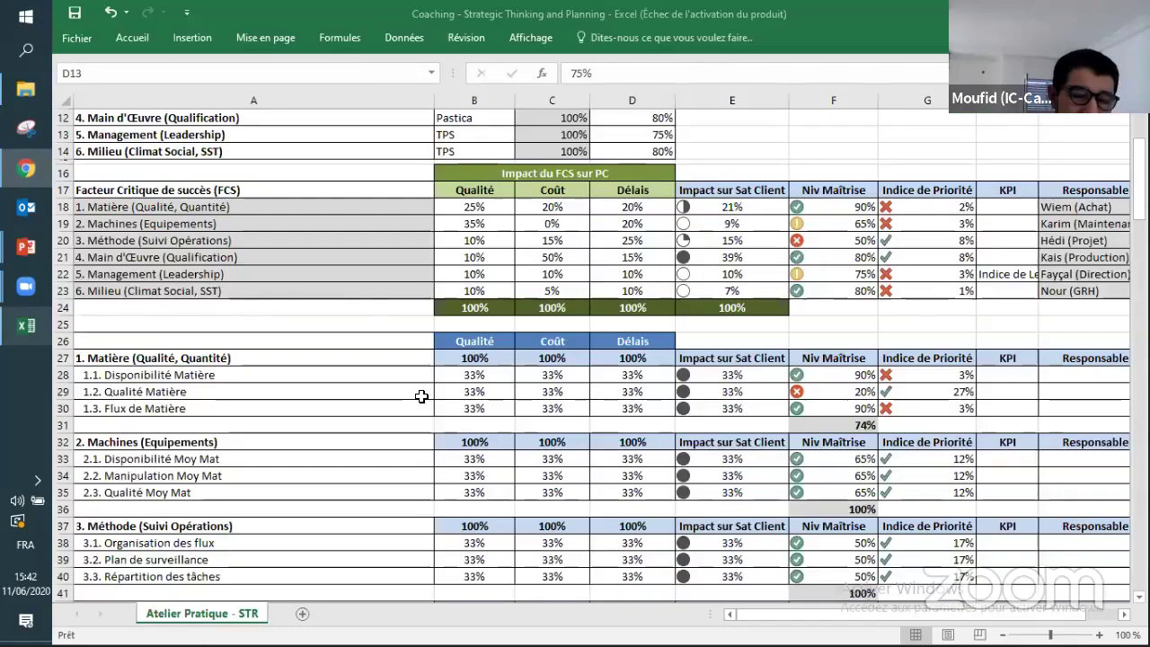
left_click(189, 358)
key("Down")
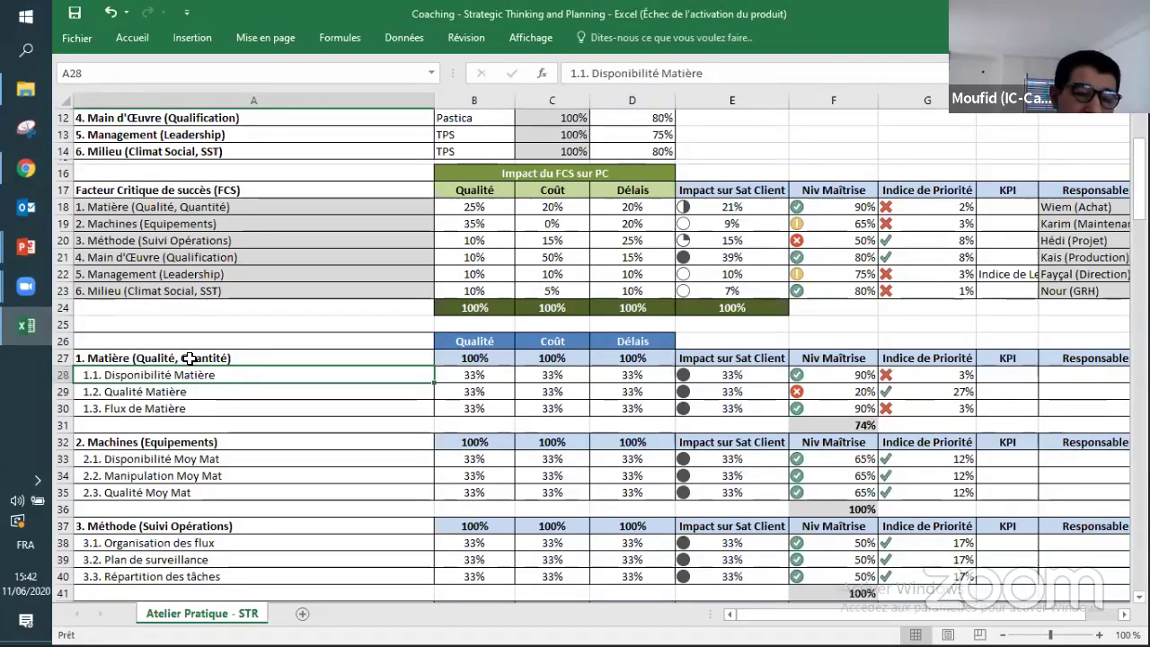
key("Down")
key("Down")
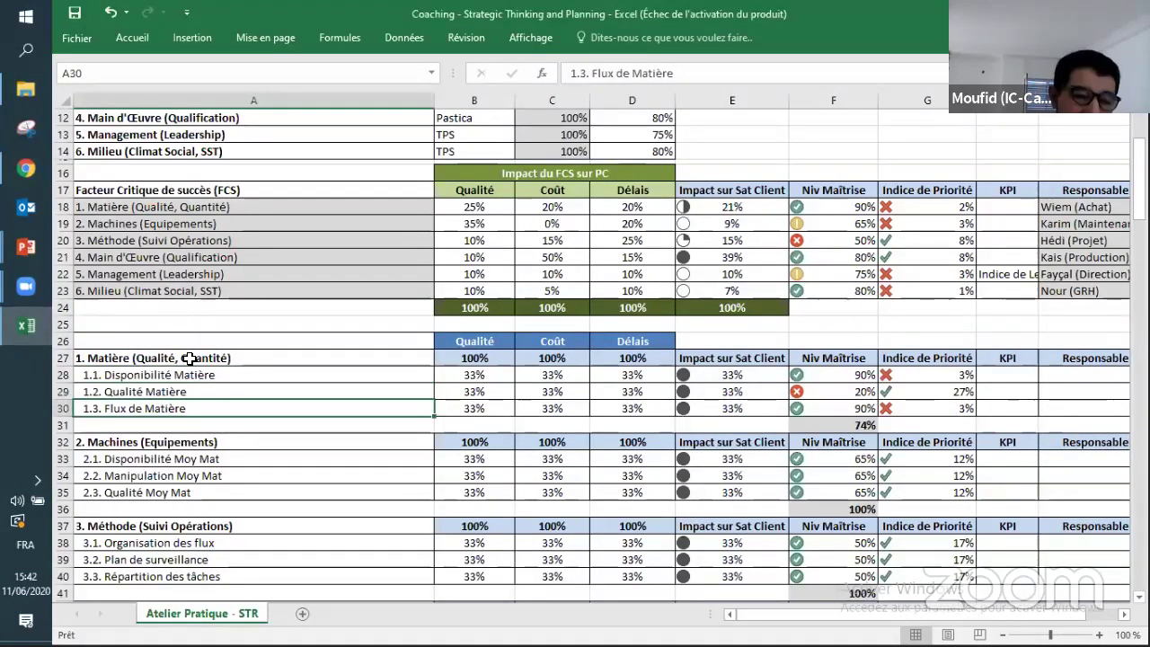
key("Down")
key("Down")
key("Down")
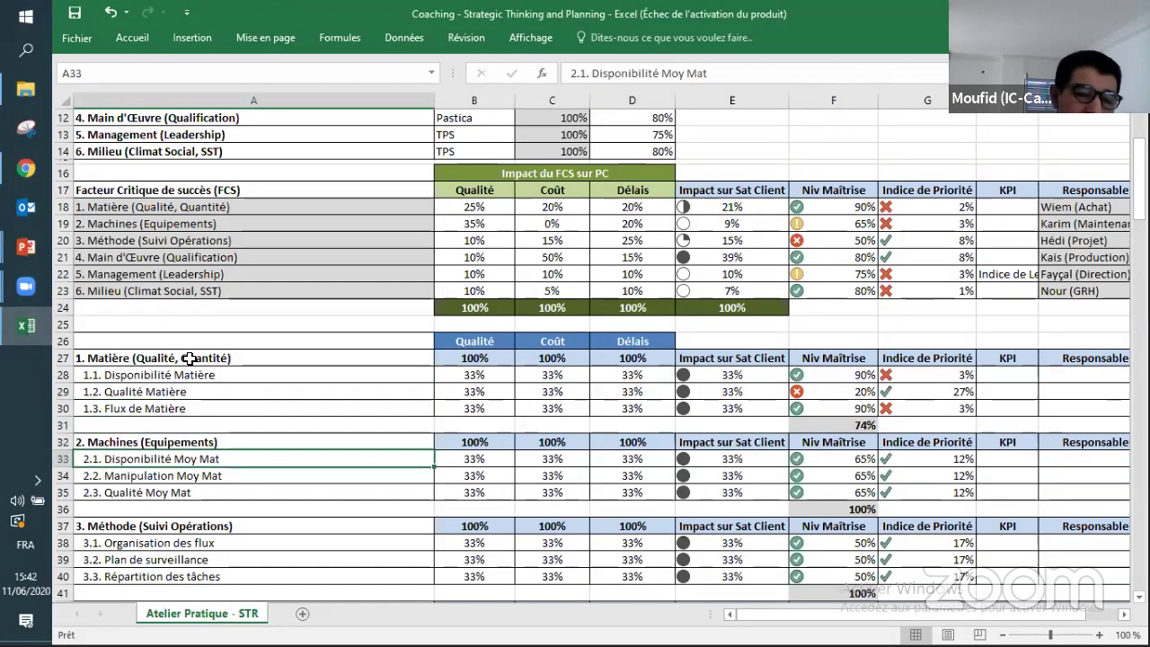
key("Down")
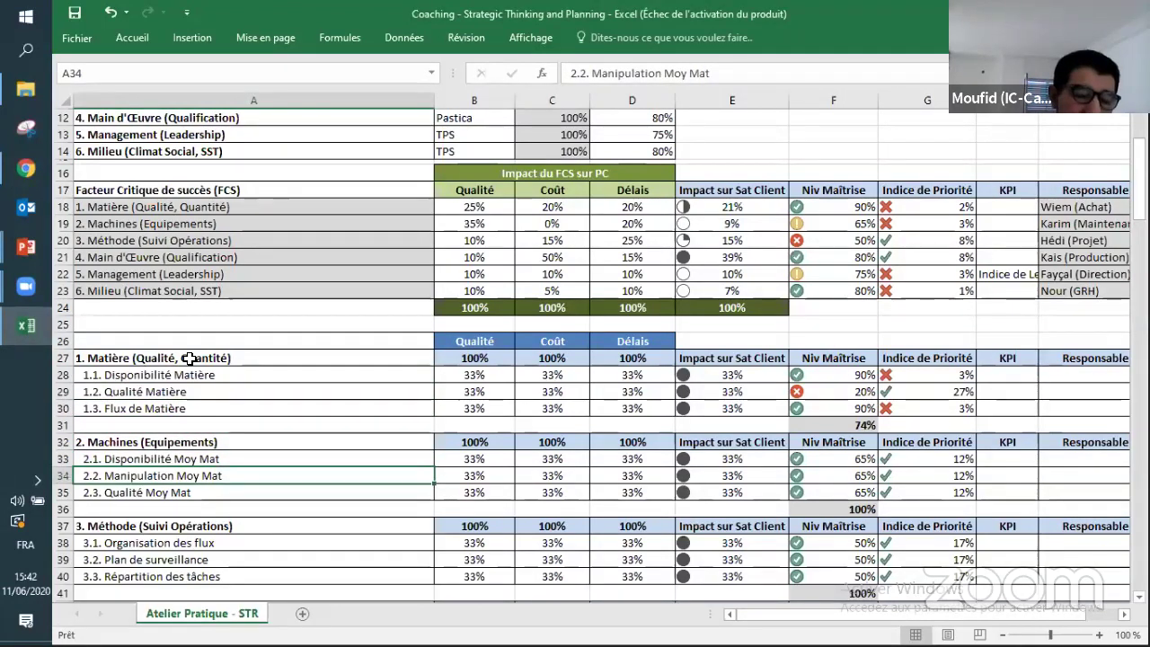
key("Down")
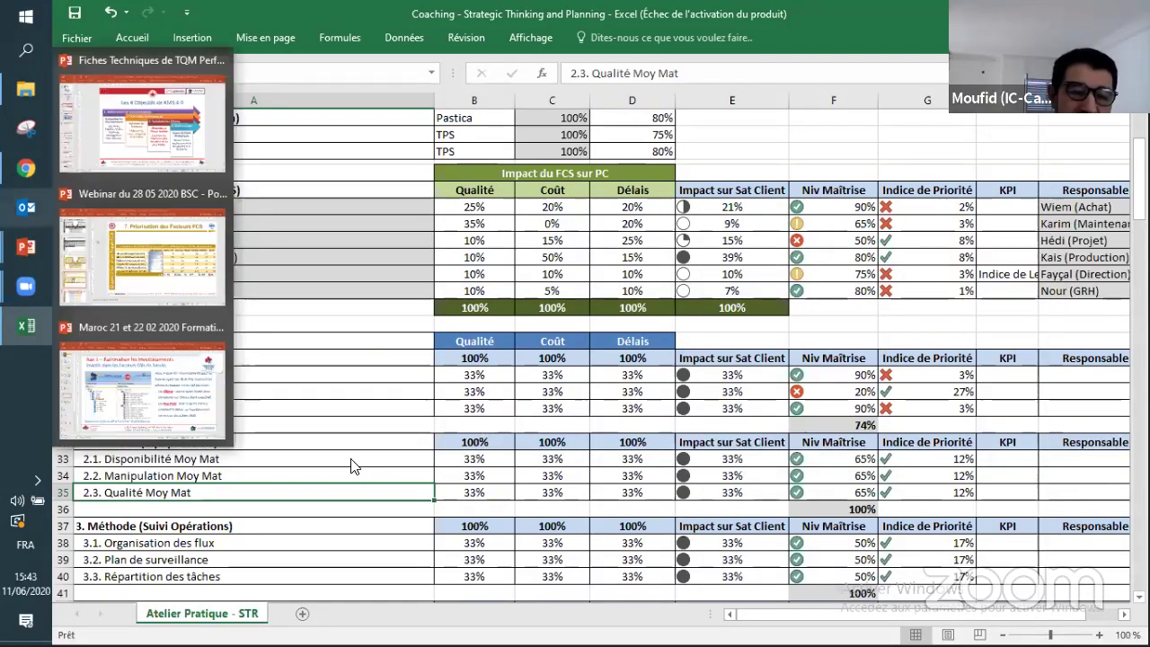
key("alt+Tab")
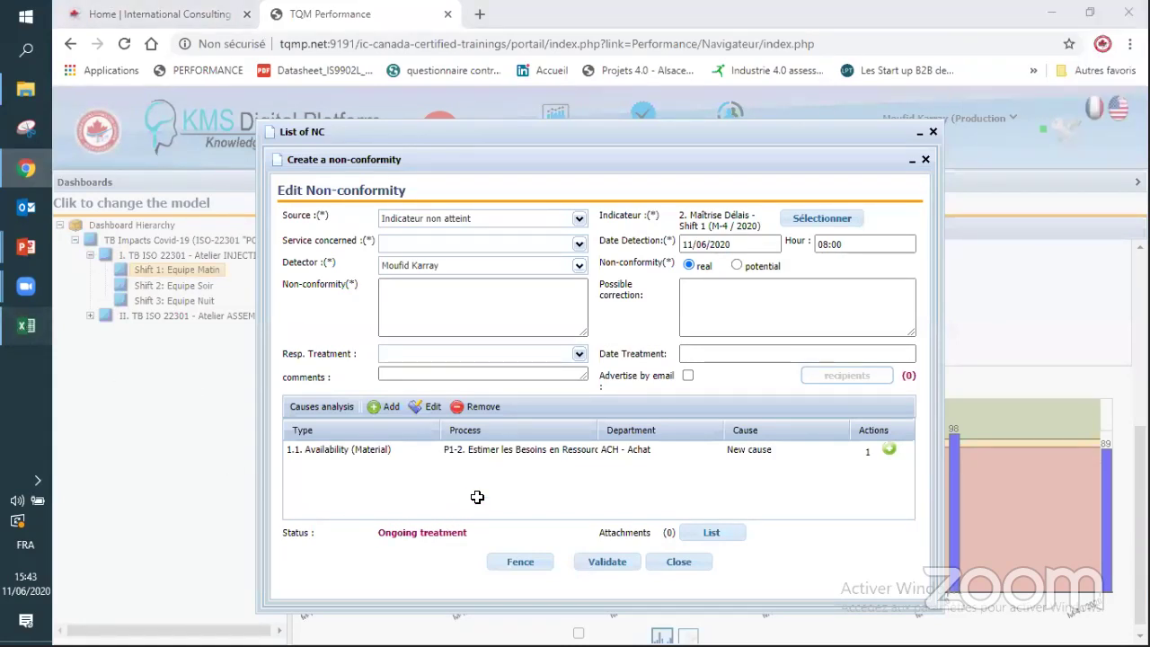
key("alt+Tab")
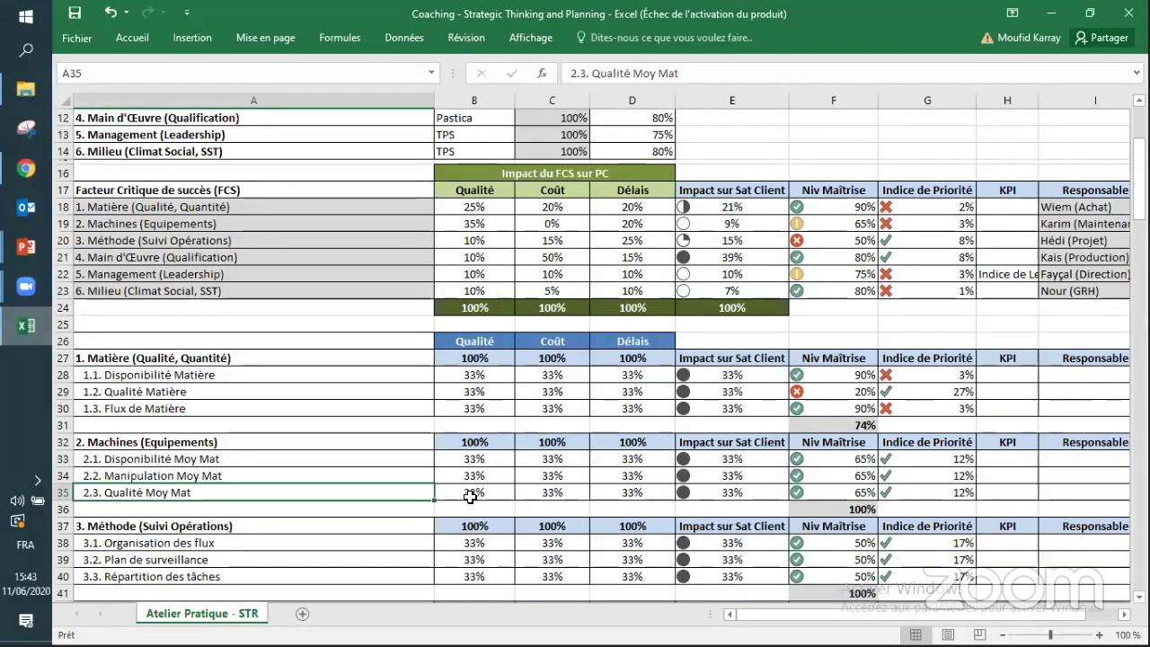
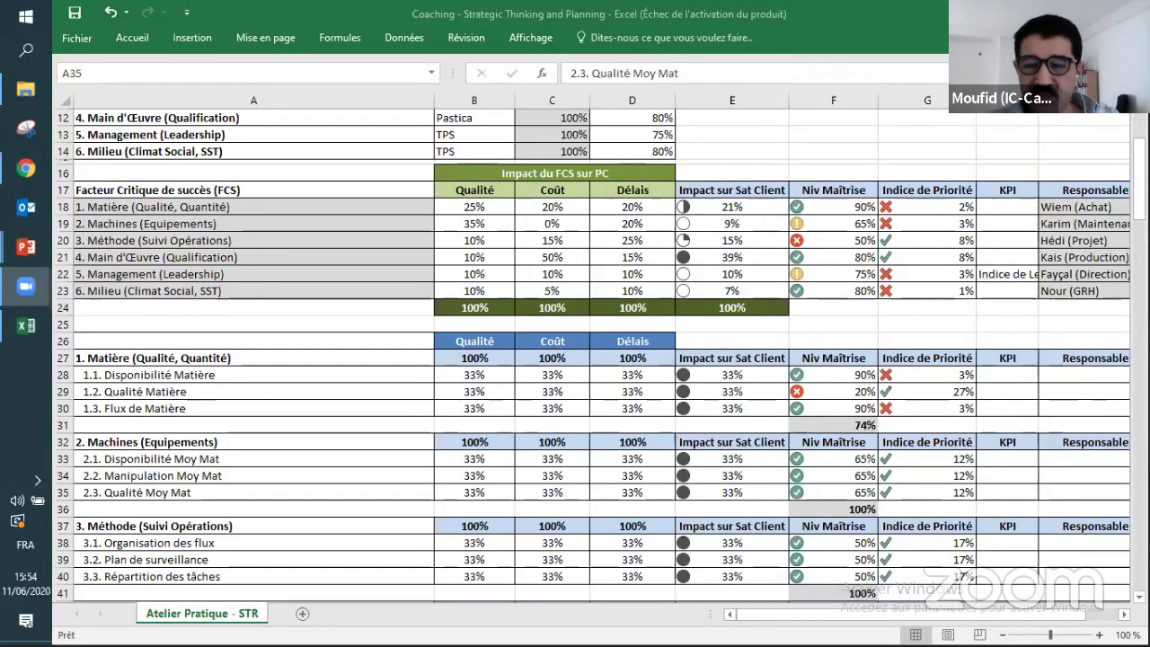
Step: Review the third-level cause tables of 1. Matière, going through the causes listed under 1.1. Disponibilité Matière
scroll(591, 348, "down", 2)
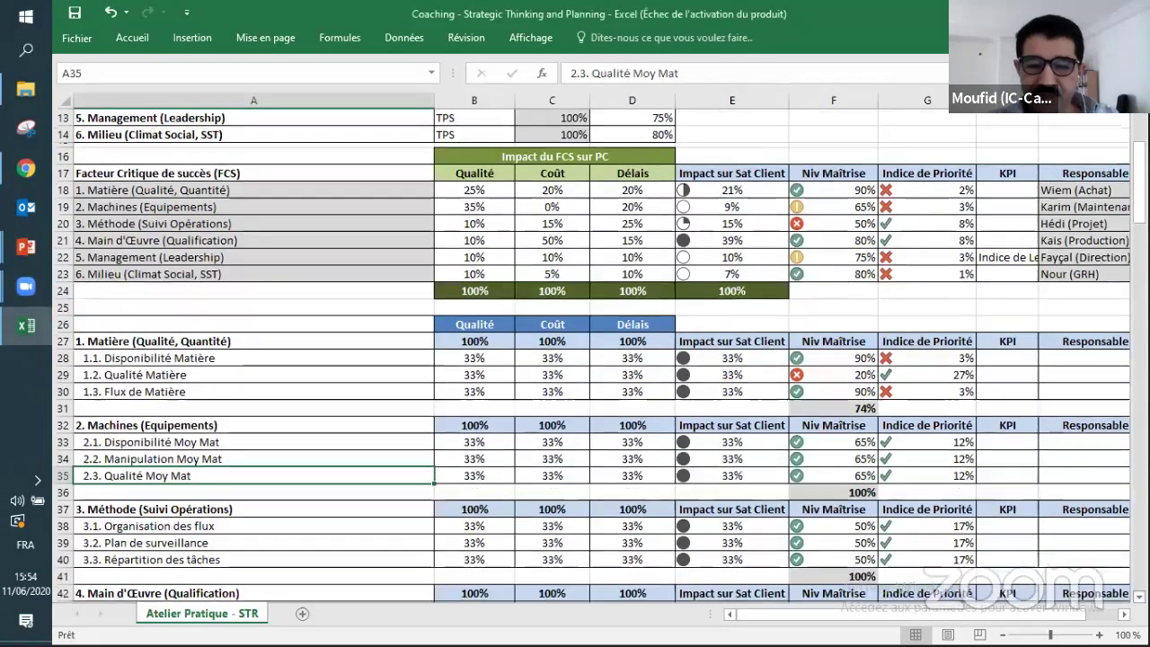
scroll(319, 260, "down", 3)
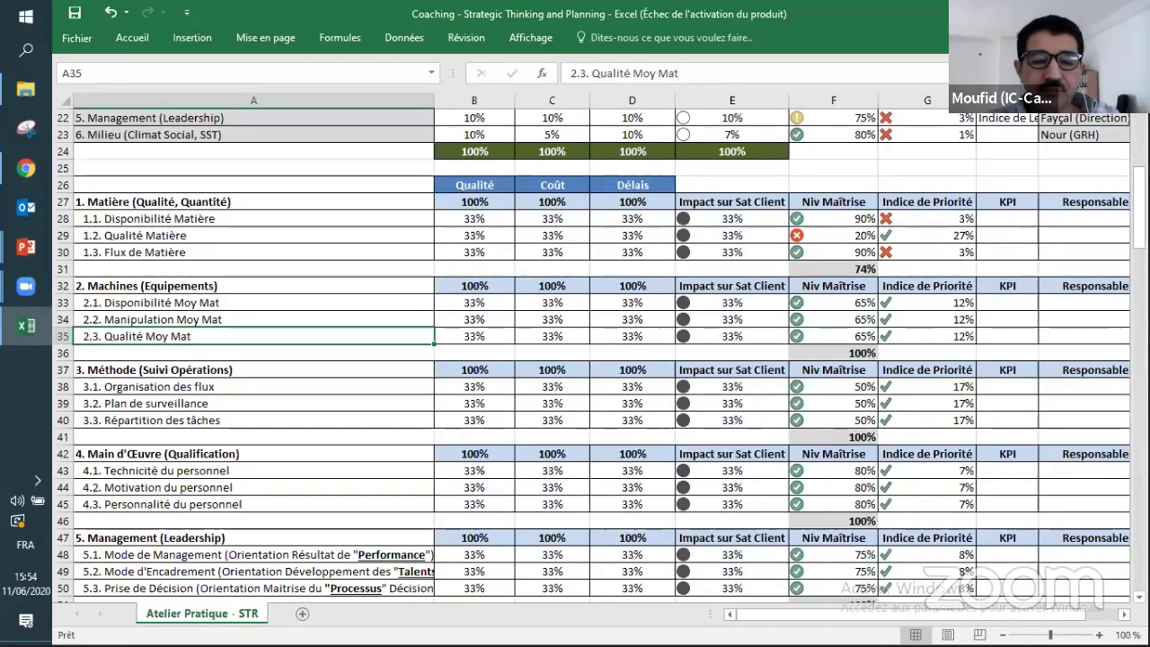
scroll(593, 350, "down", 10)
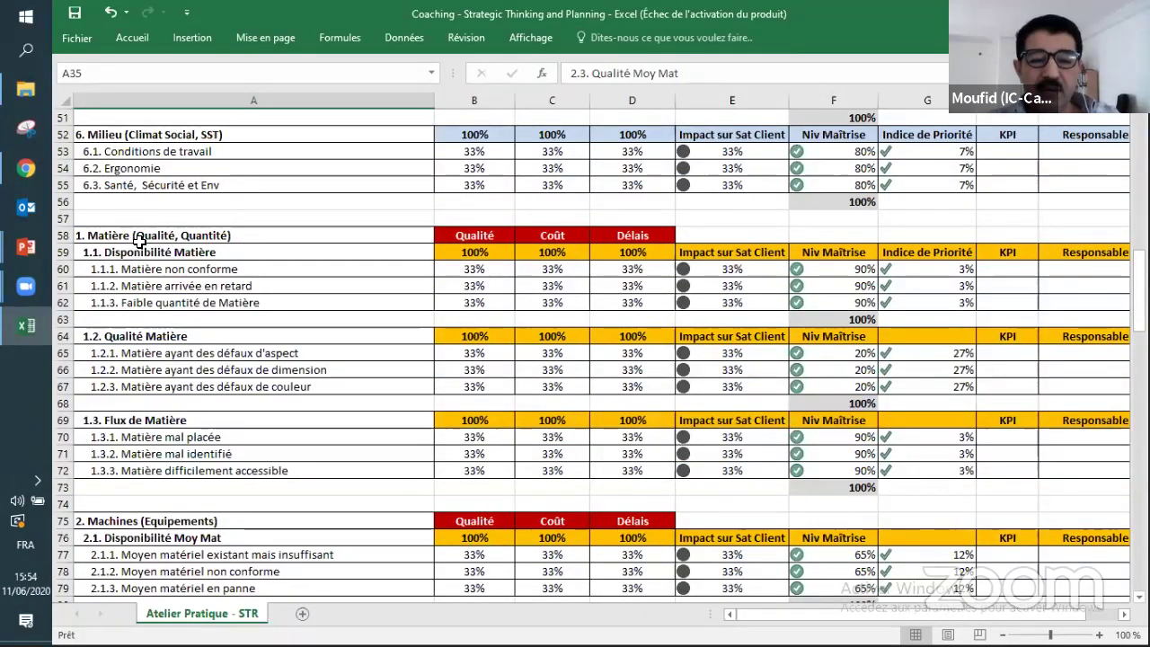
left_click(116, 257)
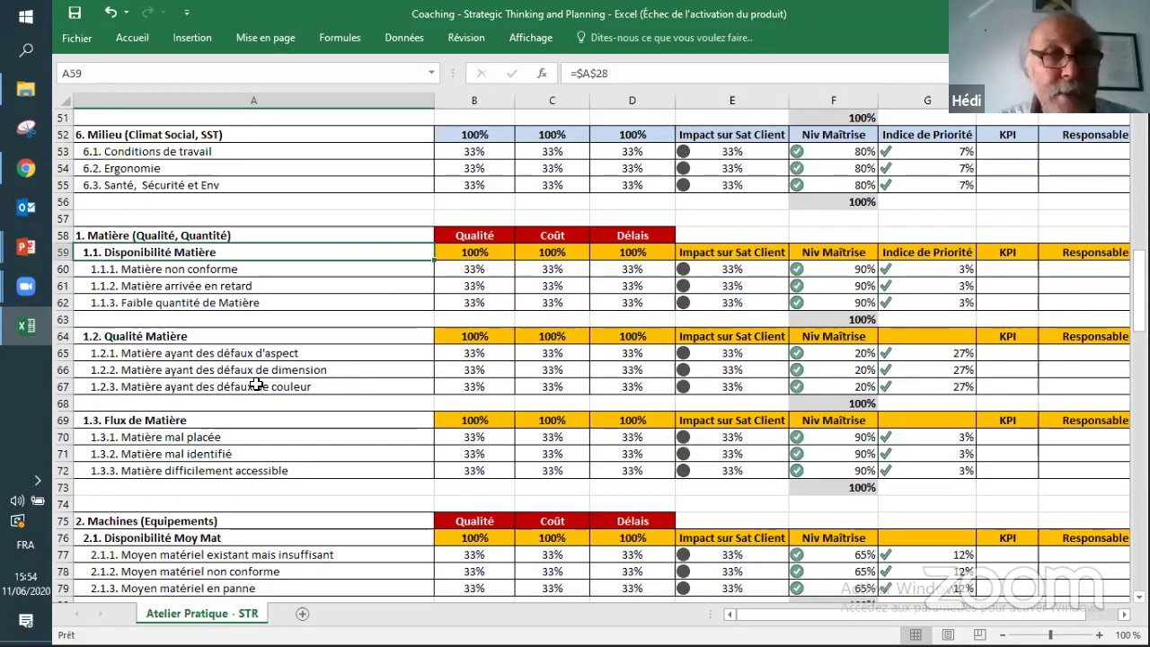
left_click(125, 235)
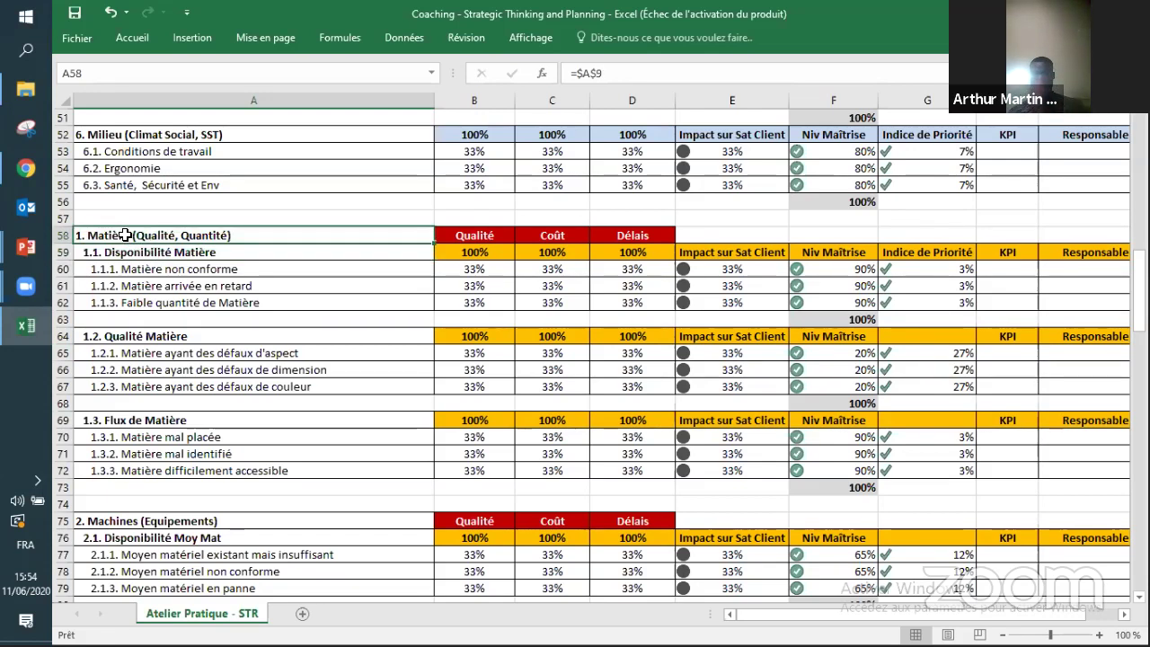
key("Down")
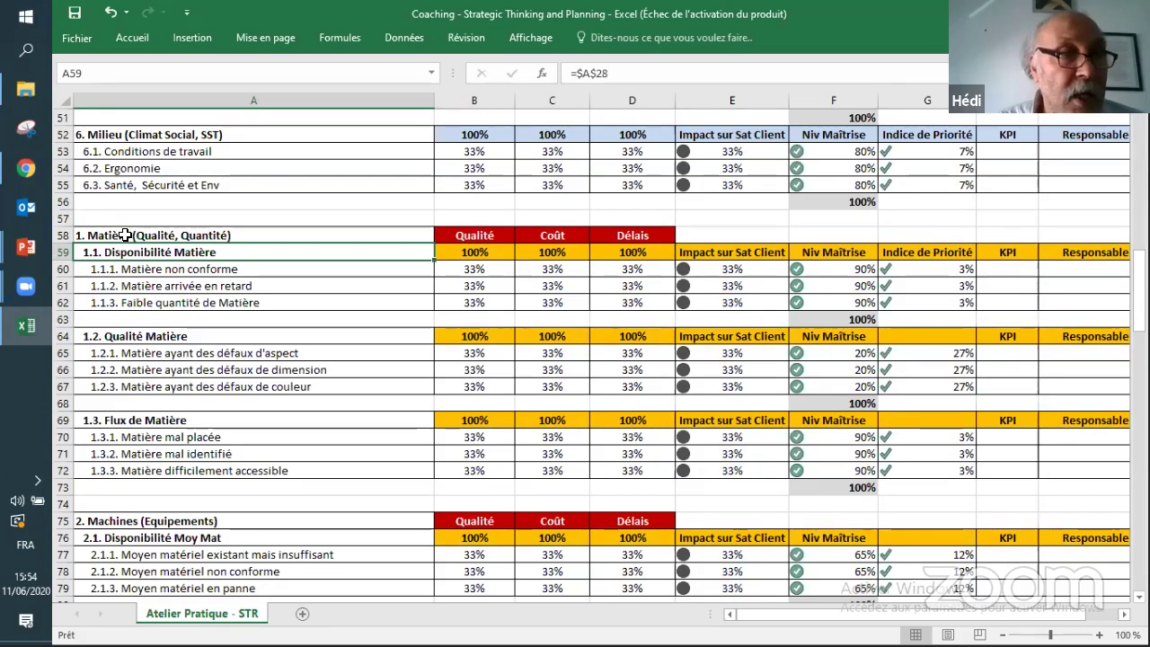
key("Down")
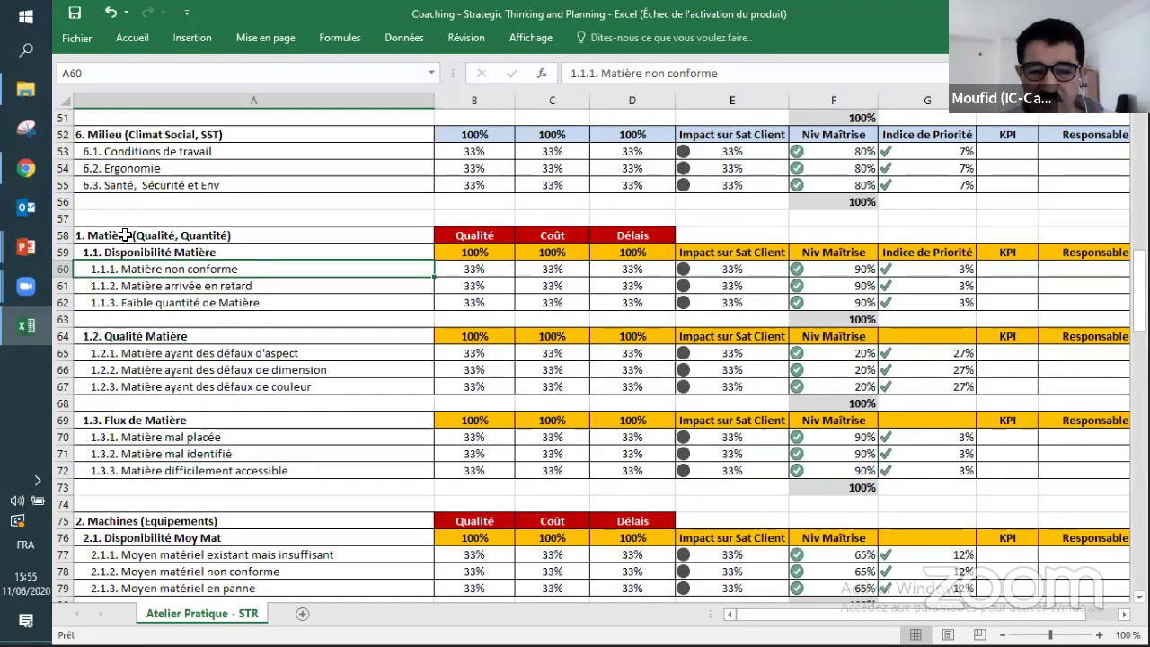
key("Down")
key("Down")
key("Down")
key("Down")
key("Down")
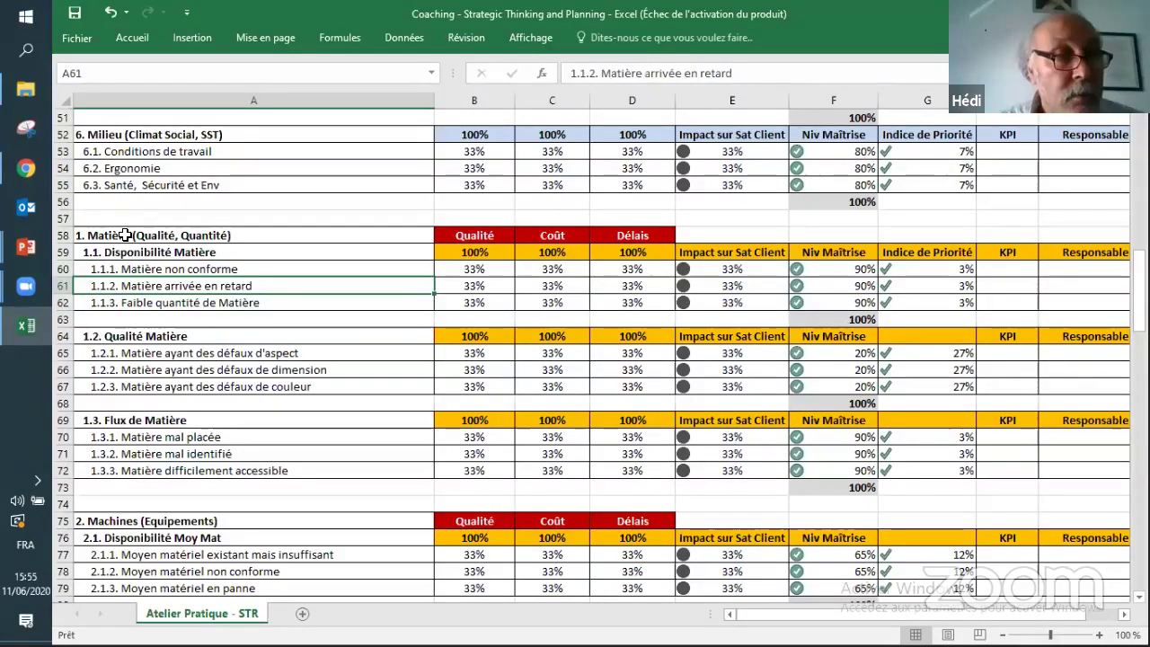
Step: Review the third-level causes under 1.2. Qualité Matière and 1.3. Flux de Matière, down to the 2. Machines heading
key("Down")
key("Down")
key("Down")
key("Down")
key("Down")
key("Down")
key("Down")
key("Down")
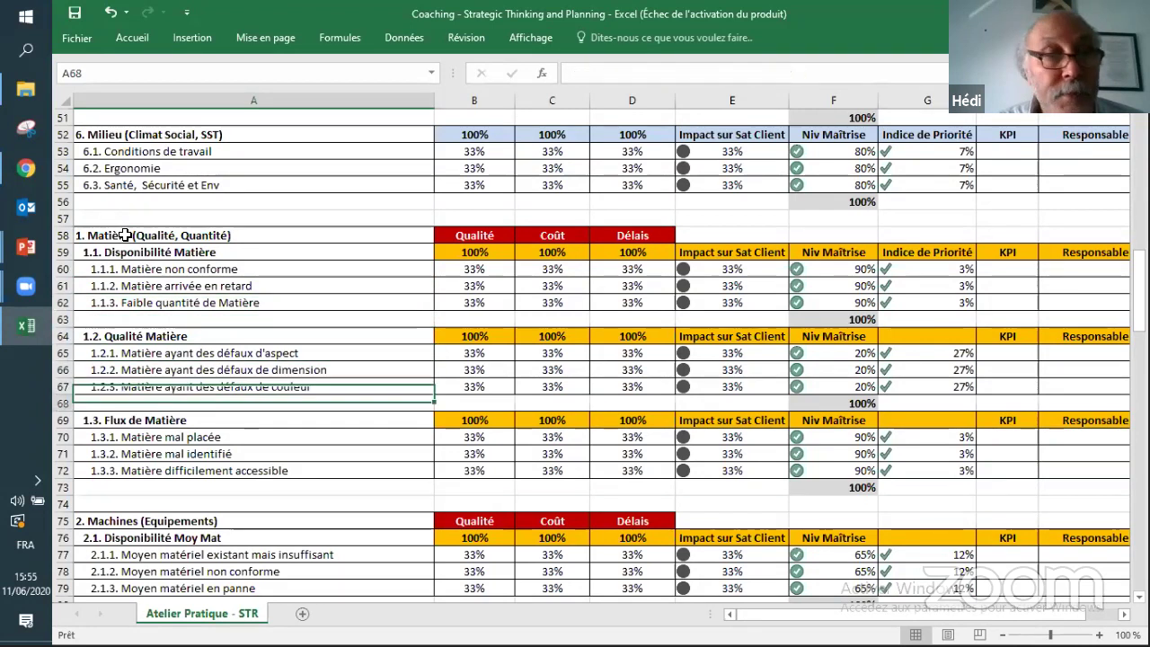
key("Down")
key("Down")
key("Down")
key("Down")
key("Down")
key("Down")
key("Down")
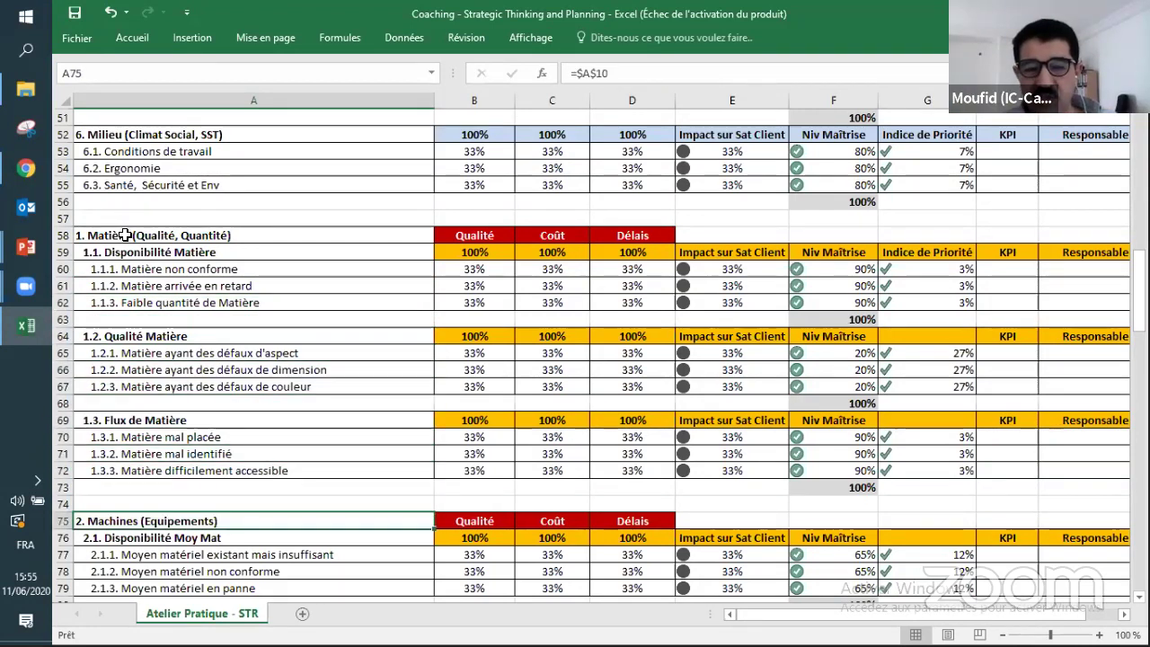
Step: Review the third-level cause tables of 2. Machines and 3. Méthode, down to 3.3.2. Optimisation mode opératoire
key("Down")
key("Down")
key("Down")
key("Down")
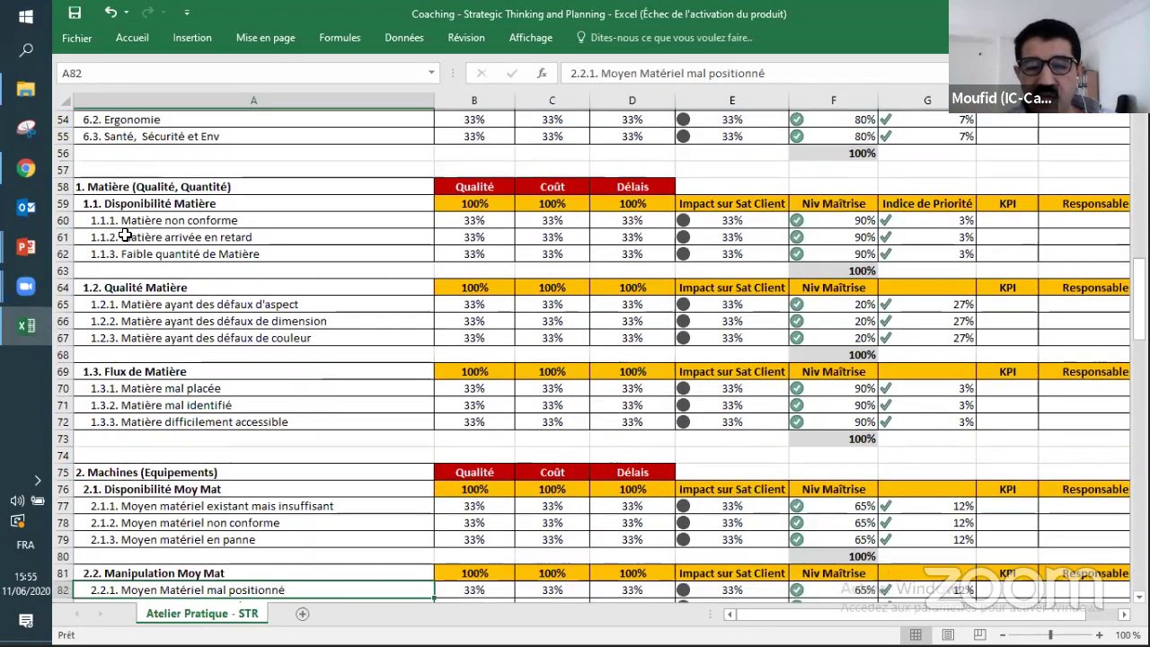
key("Down")
key("Down")
key("Down")
key("Down")
key("Down")
key("Down")
key("Down")
key("Down")
key("Down")
key("Down")
key("Down")
key("Down")
key("Down")
key("Down")
key("Down")
key("Down")
key("Down")
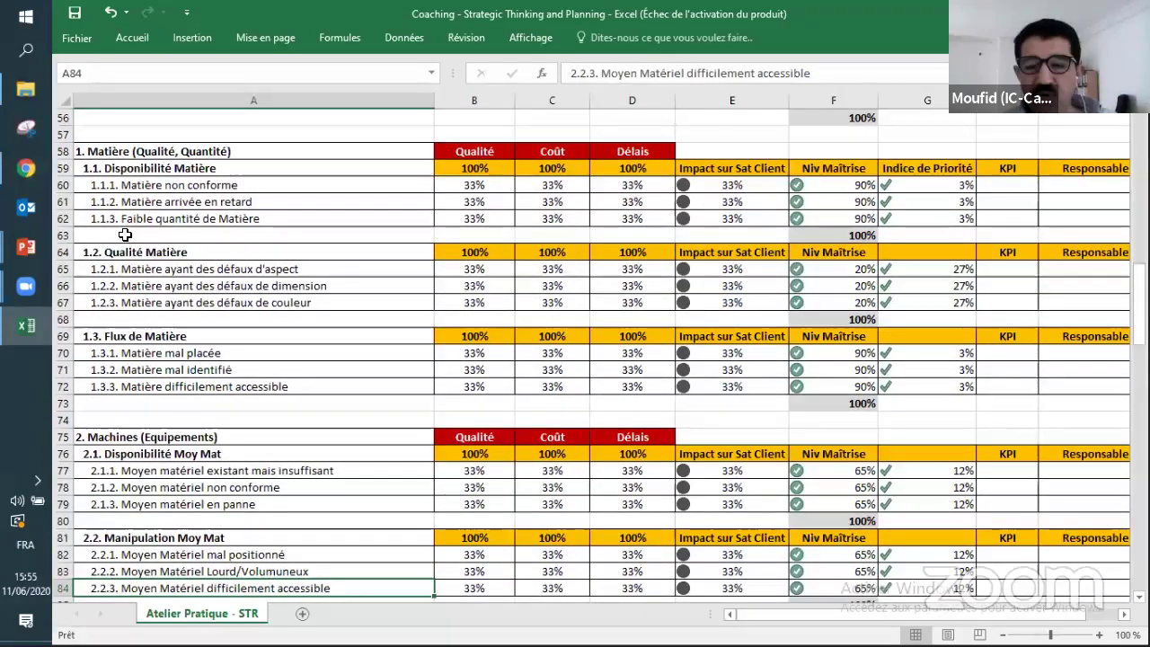
key("Down")
key("Down")
key("Down")
key("Down")
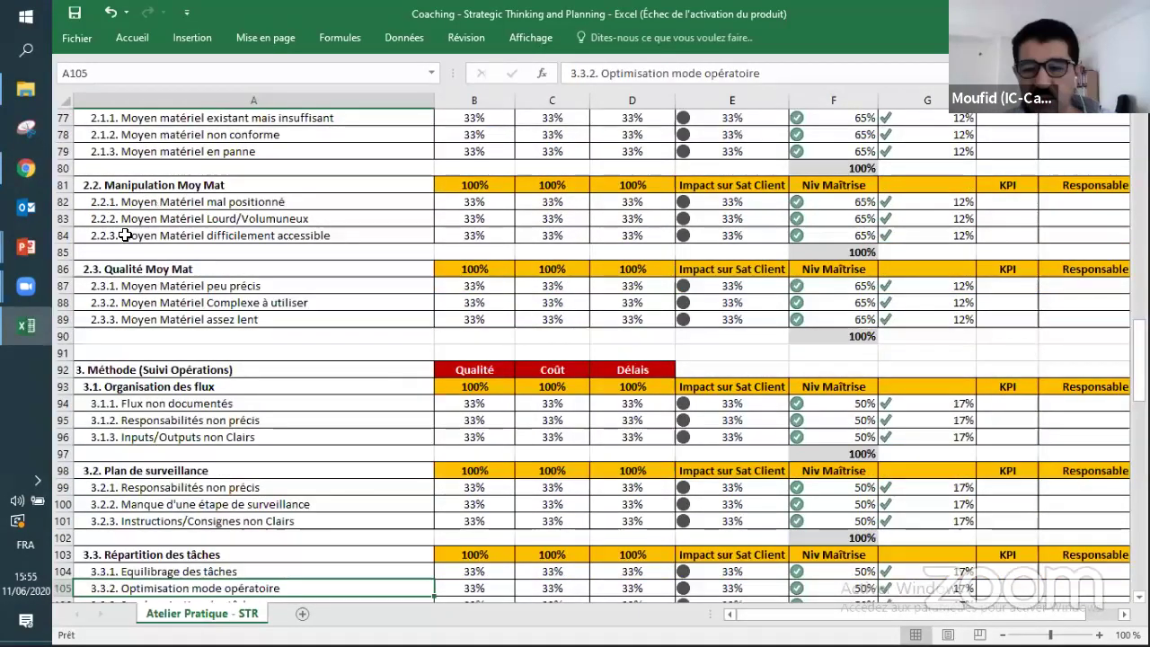
Step: Review the third-level cause tables of 4. Main d'Œuvre and 5. Management, down to 5.3.3. Faible implication dans les décisions
key("Down")
key("Down")
key("Down")
key("Down")
key("Down")
key("Down")
key("Down")
key("Down")
key("Down")
key("Down")
key("Down")
key("Down")
key("Down")
key("Down")
key("Down")
key("Down")
key("Down")
key("Down")
key("Down")
key("Down")
key("Down")
key("Down")
key("Down")
key("Down")
key("Down")
key("Down")
key("Down")
key("Down")
key("Down")
key("Down")
key("Down")
key("Down")
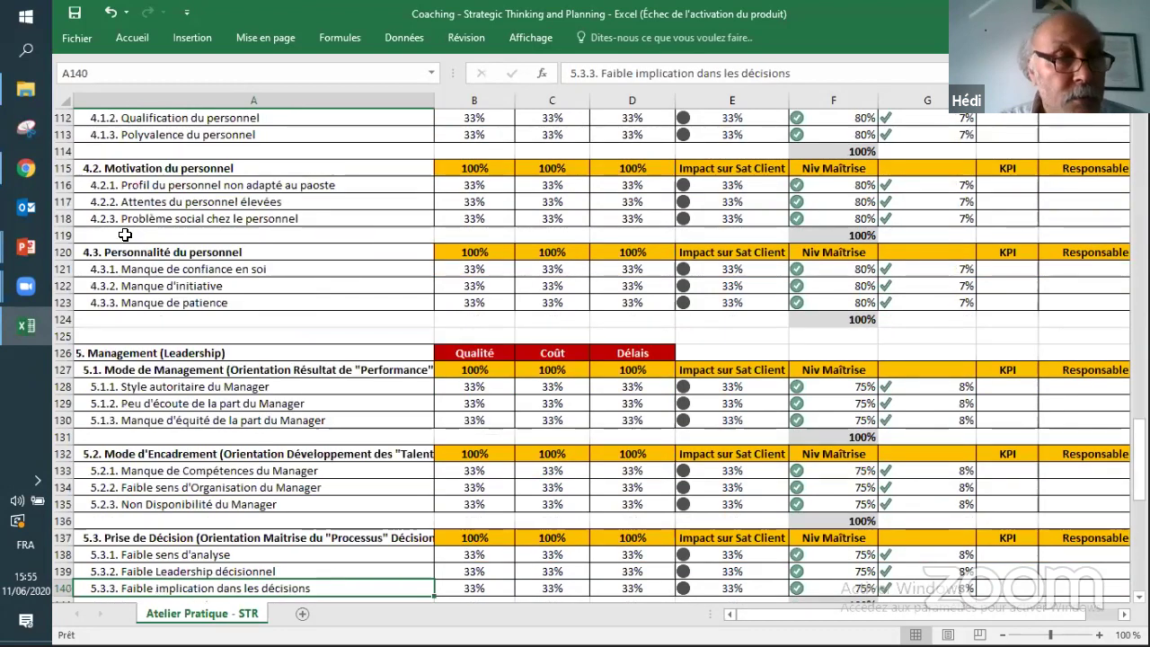
Step: Review the third-level cause tables of 6. Milieu, continuing past 6.3. Santé, Sécurité et Env to the end of the sheet's content
key("Down")
key("Down")
key("Down")
key("Down")
key("Down")
key("Down")
key("Down")
key("Down")
key("Down")
key("Down")
key("Down")
key("Down")
key("Down")
key("Down")
key("Down")
key("Down")
key("Down")
key("Down")
key("Down")
key("Down")
key("Down")
key("Down")
key("Down")
key("Down")
key("Down")
key("Down")
key("Down")
key("Down")
key("Down")
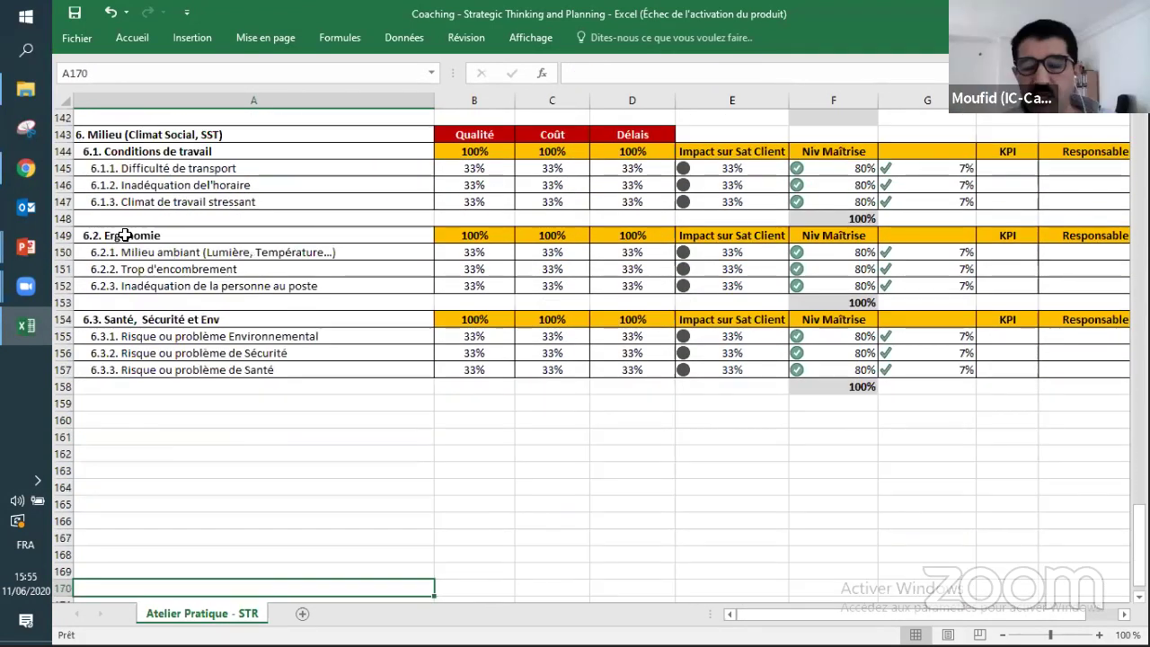
Step: Go back up through the Milieu, Management and Main d'Œuvre cause tables to 3.2.3. Instructions/Consignes non Clairs
key("Up")
key("Up")
key("Up")
key("Up")
key("Up")
key("Up")
key("Up")
key("Up")
key("Up")
key("Up")
key("Up")
key("Up")
key("Up")
key("Up")
key("Up")
key("Up")
key("Up")
key("Up")
key("Up")
key("Up")
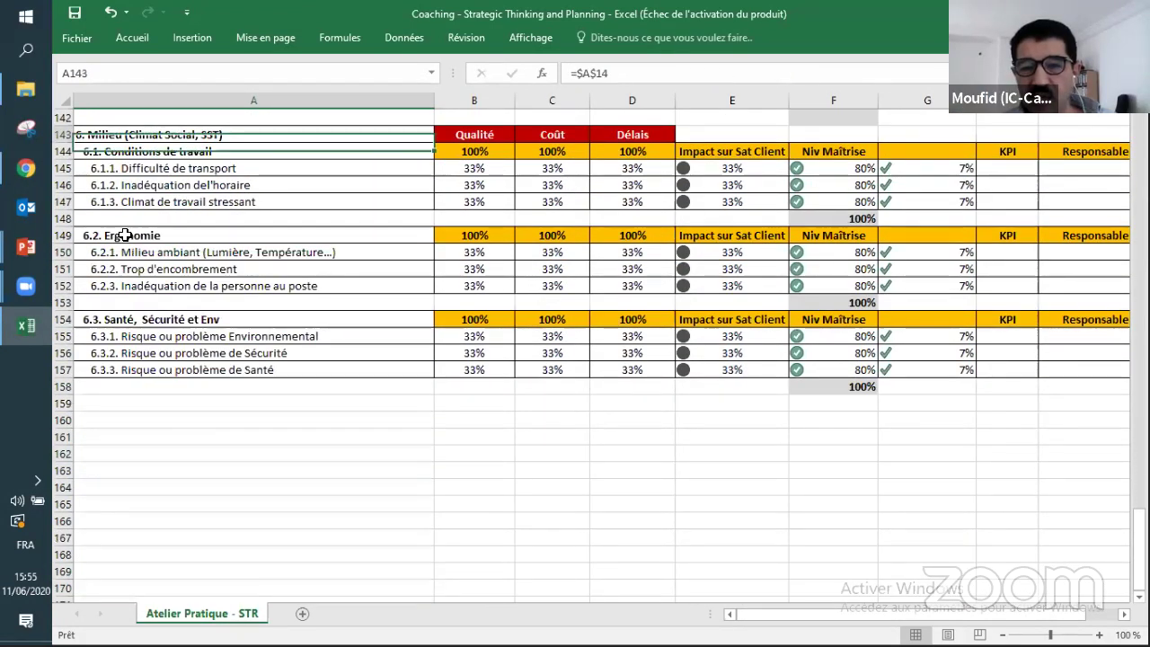
key("Up")
key("Up")
key("Up")
key("Up")
key("Up")
key("Up")
key("Up")
key("Up")
key("Up")
key("Up")
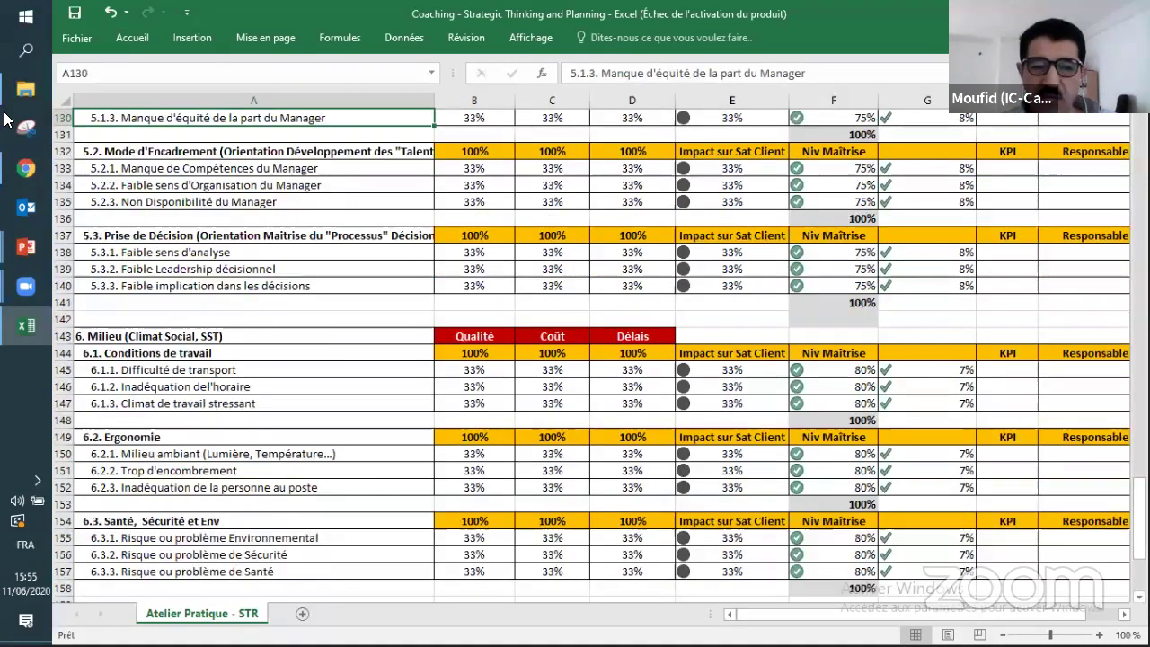
key("Up")
key("Up")
key("Up")
key("Up")
key("Up")
key("Up")
key("Up")
key("Up")
key("Up")
key("Up")
key("Up")
key("Up")
key("Up")
key("Up")
key("Up")
key("Up")
key("Up")
key("Up")
key("Up")
key("Up")
Step: Switch to the KMS Digital Platform in Chrome and view the type options for the non-conformity's material availability cause
left_click(26, 168)
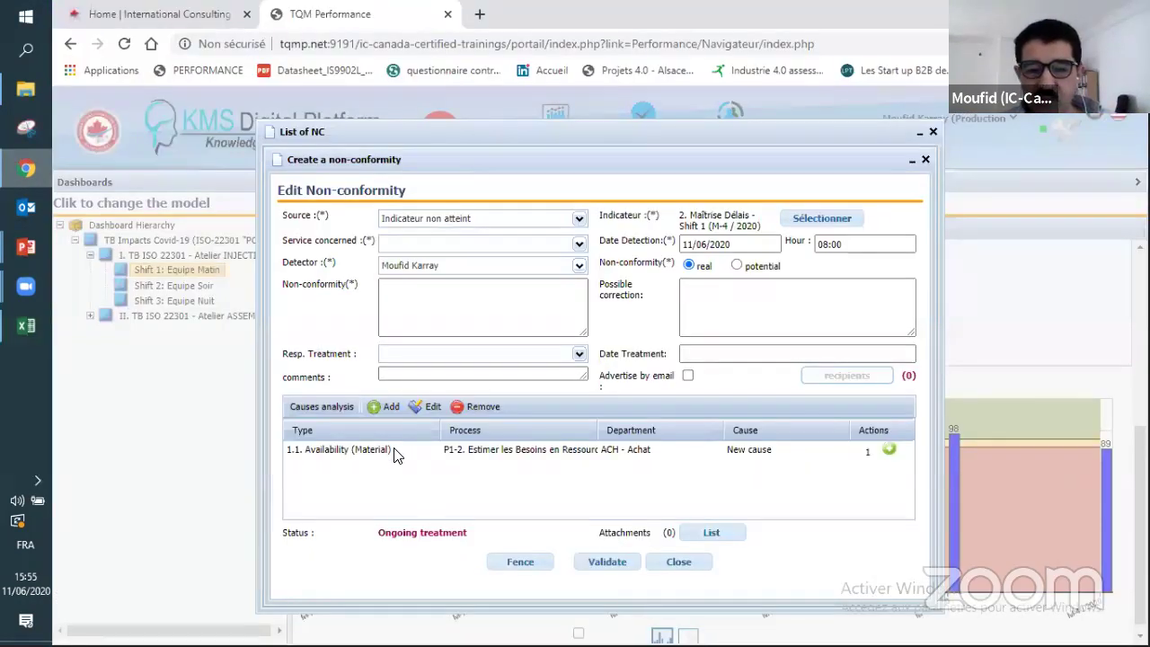
left_click(388, 452)
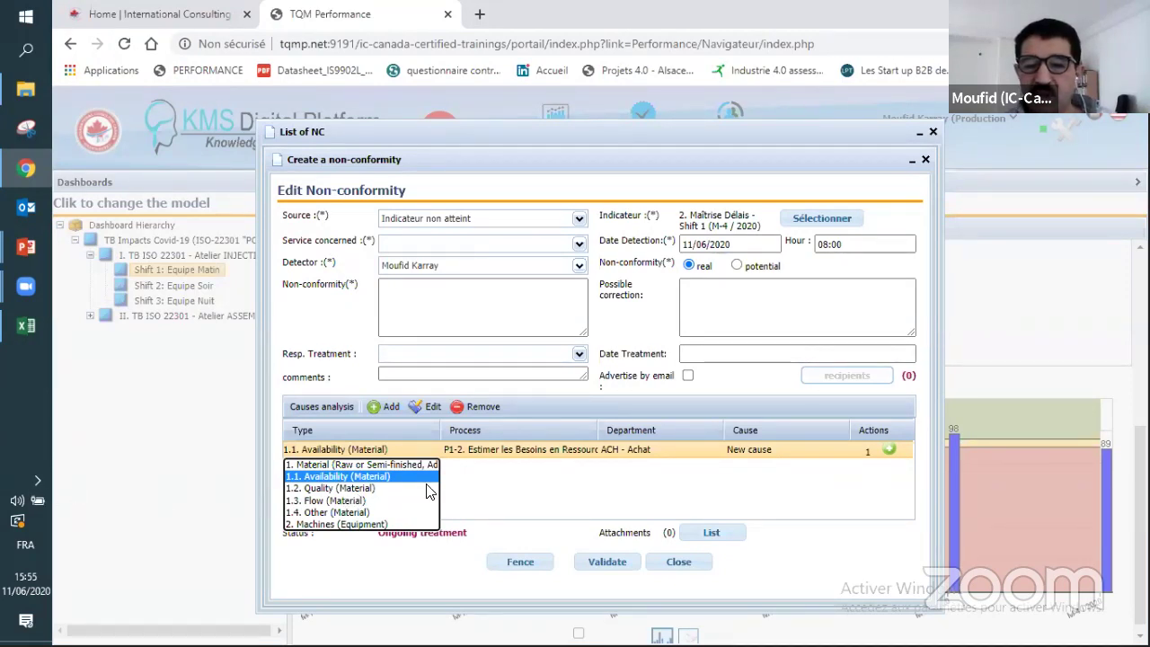
left_click(563, 485)
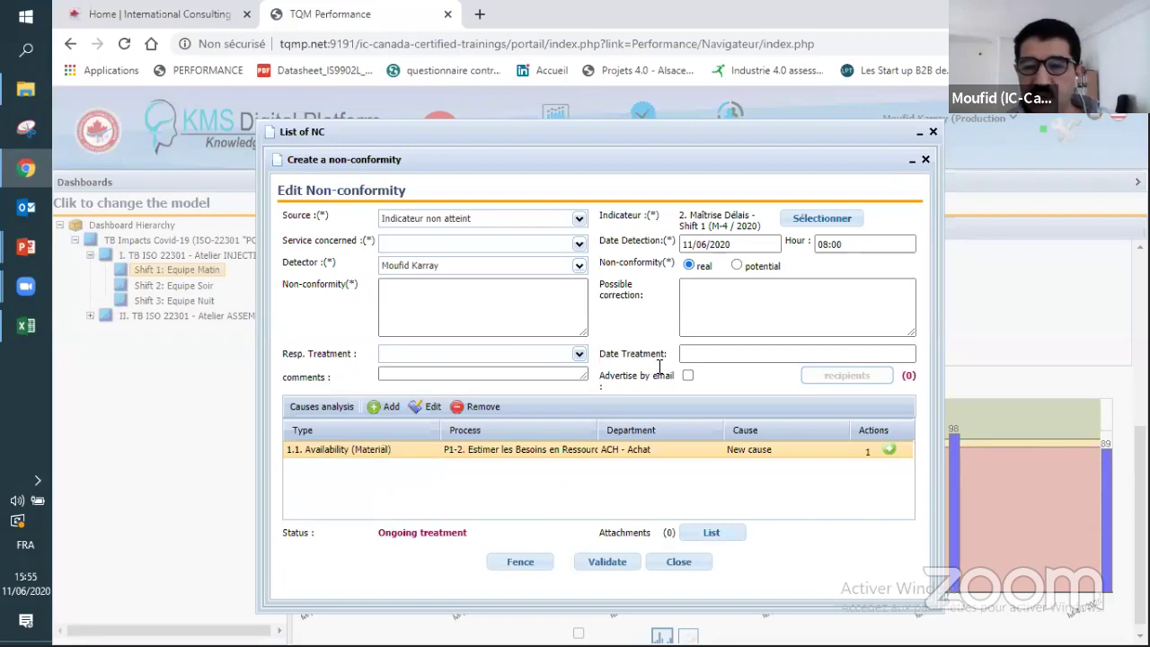
Step: Close the non-conformity form without validating it, along with the list of non-conformities
left_click(925, 162)
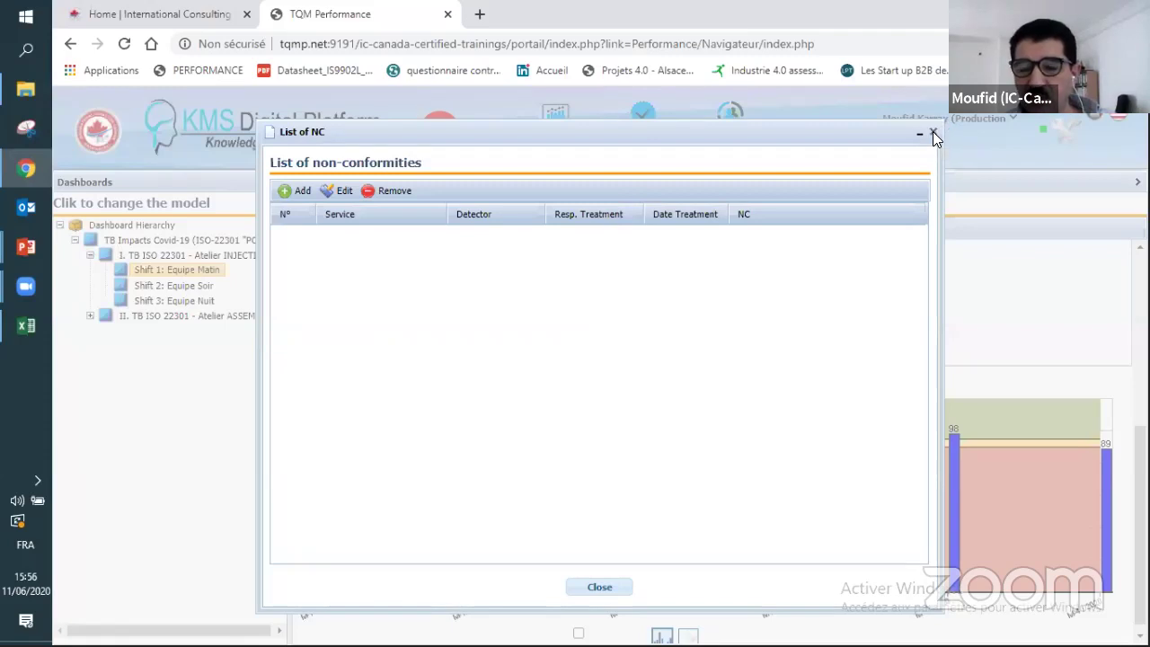
left_click(933, 134)
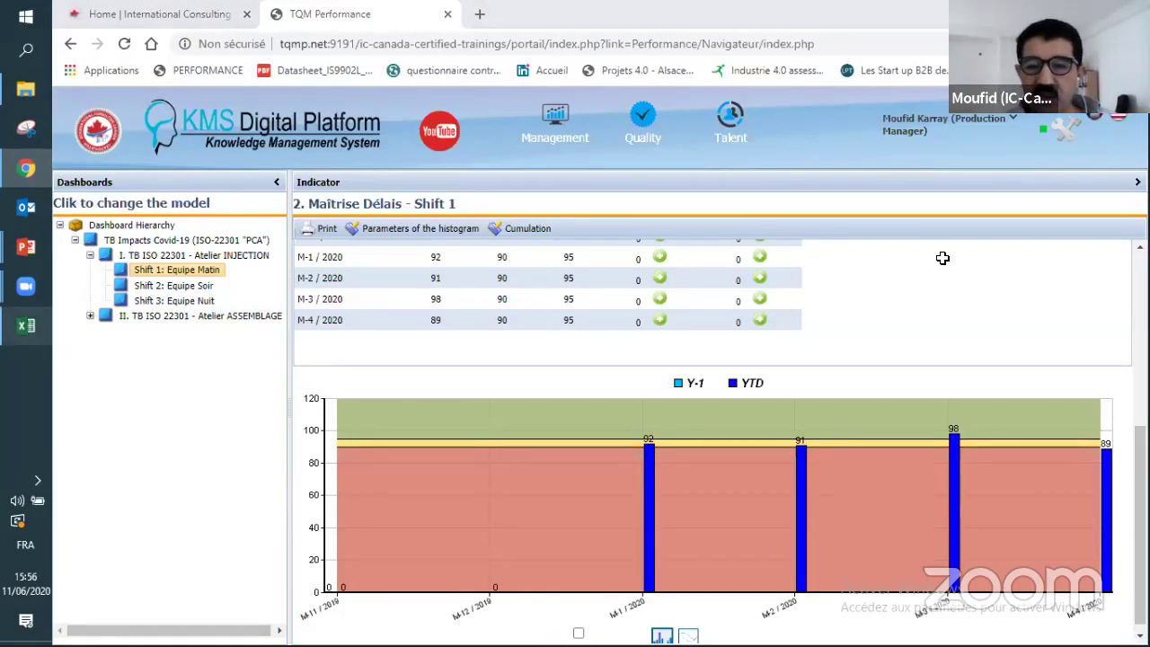
Step: Switch to the strategic planning workbook in Excel and go back up to the second-level factor tables starting at 1. Matière
key("alt+Tab")
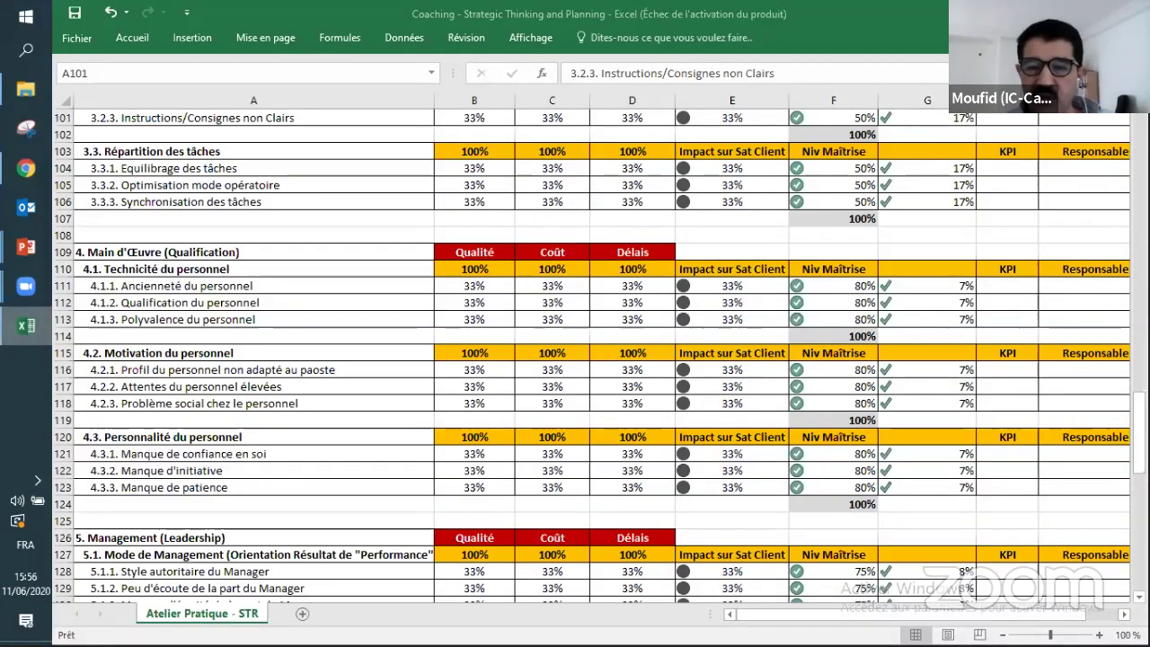
scroll(593, 350, "up", 13)
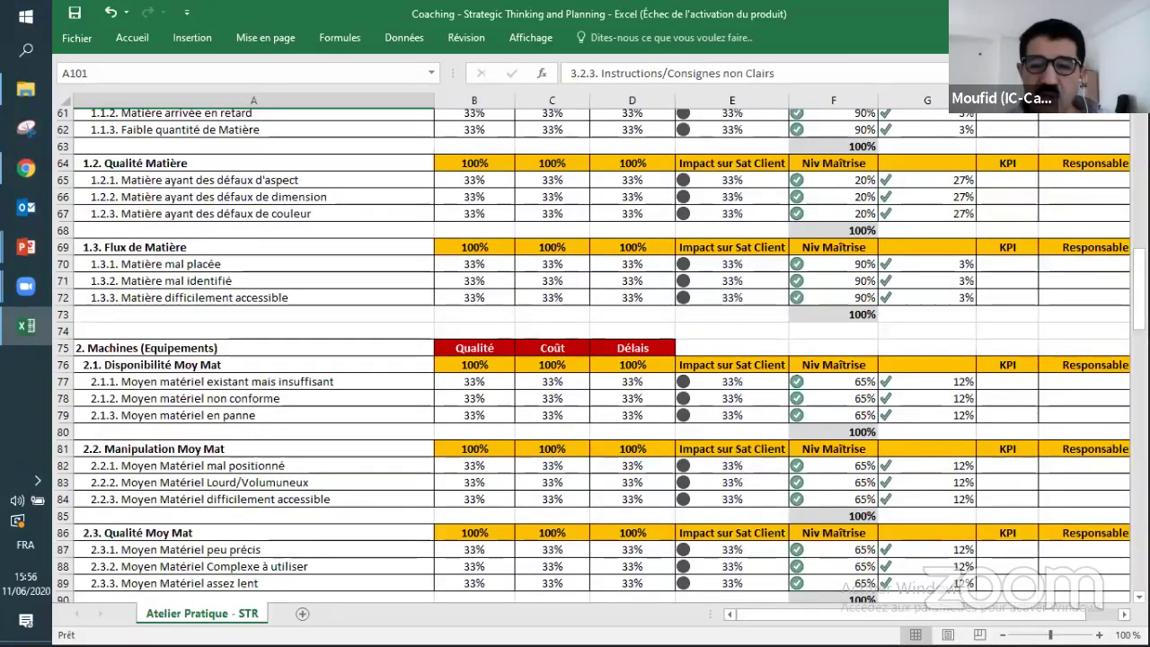
scroll(593, 350, "up", 13)
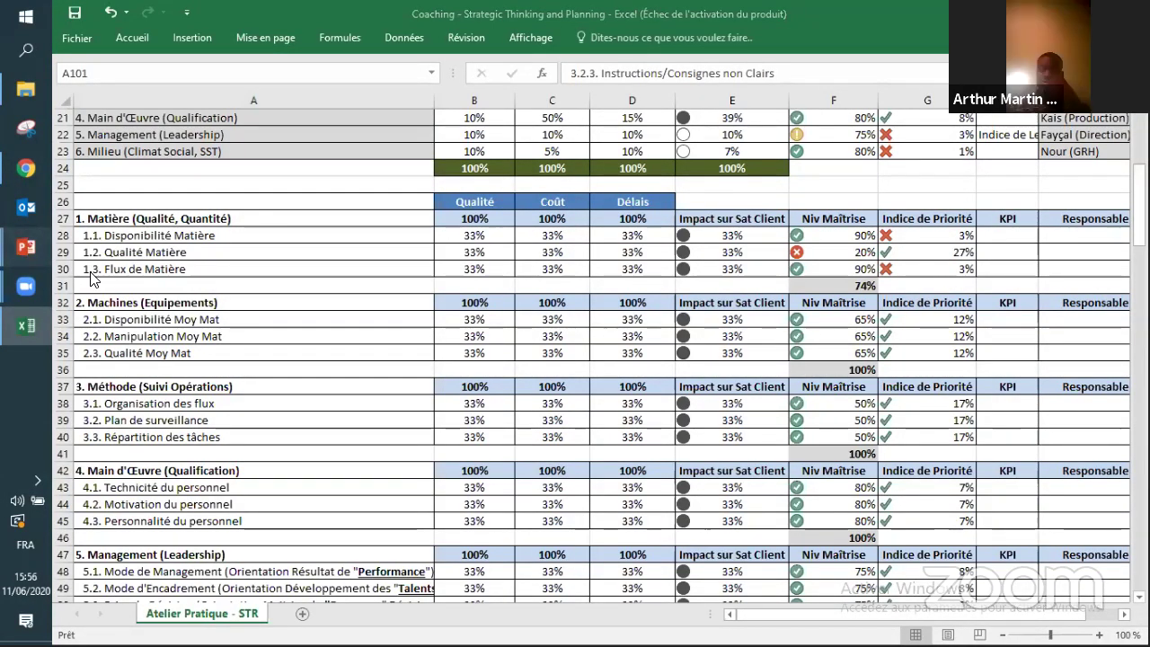
Step: Preview the BSC training presentation's Axe 1 – Rationaliser les Investissements slide among the open PowerPoint files
left_click(23, 251)
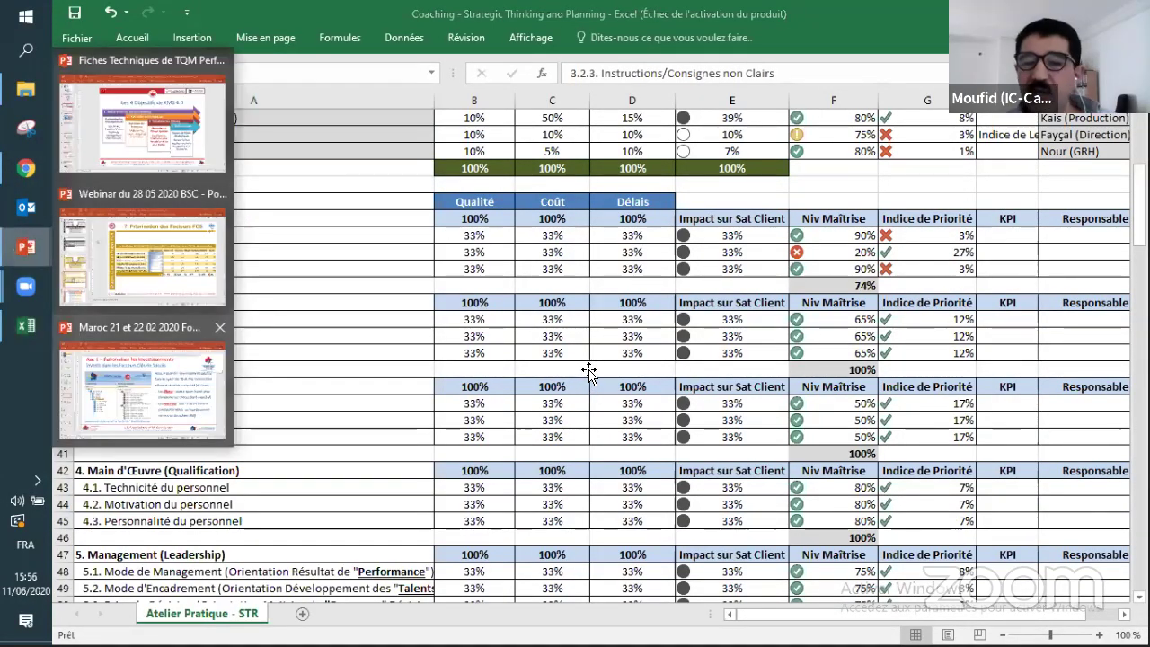
mouse_move(142, 382)
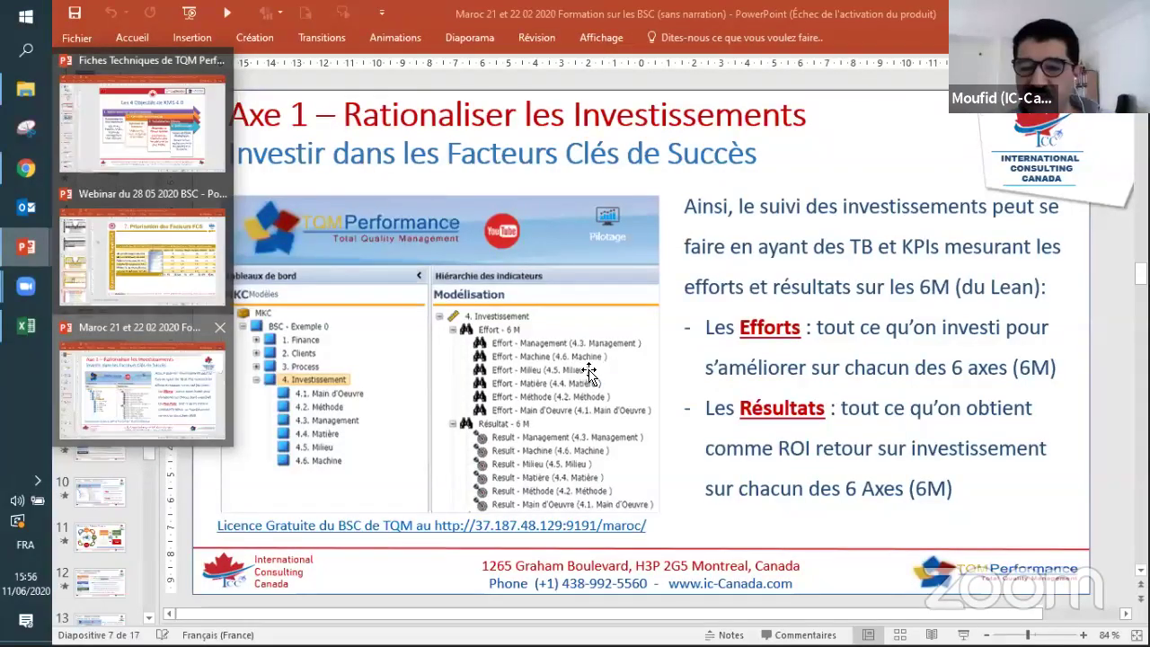
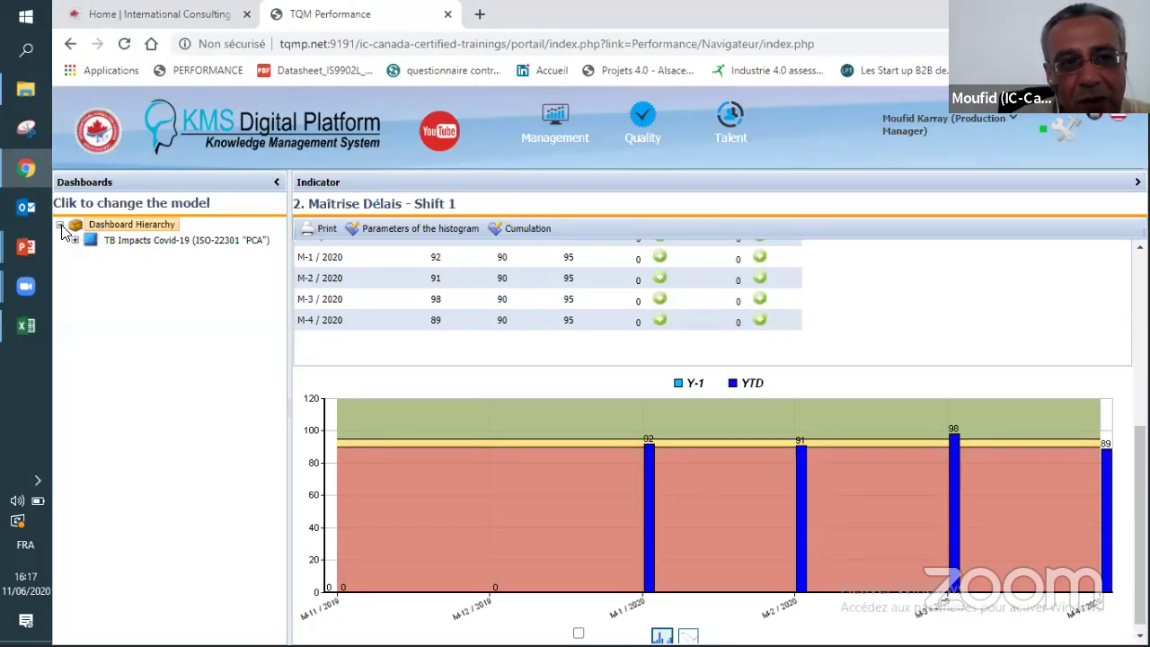
Step: Check the context options of the Dashboard Hierarchy root in the KMS Digital Platform, and collapse the hierarchy
left_click(60, 227)
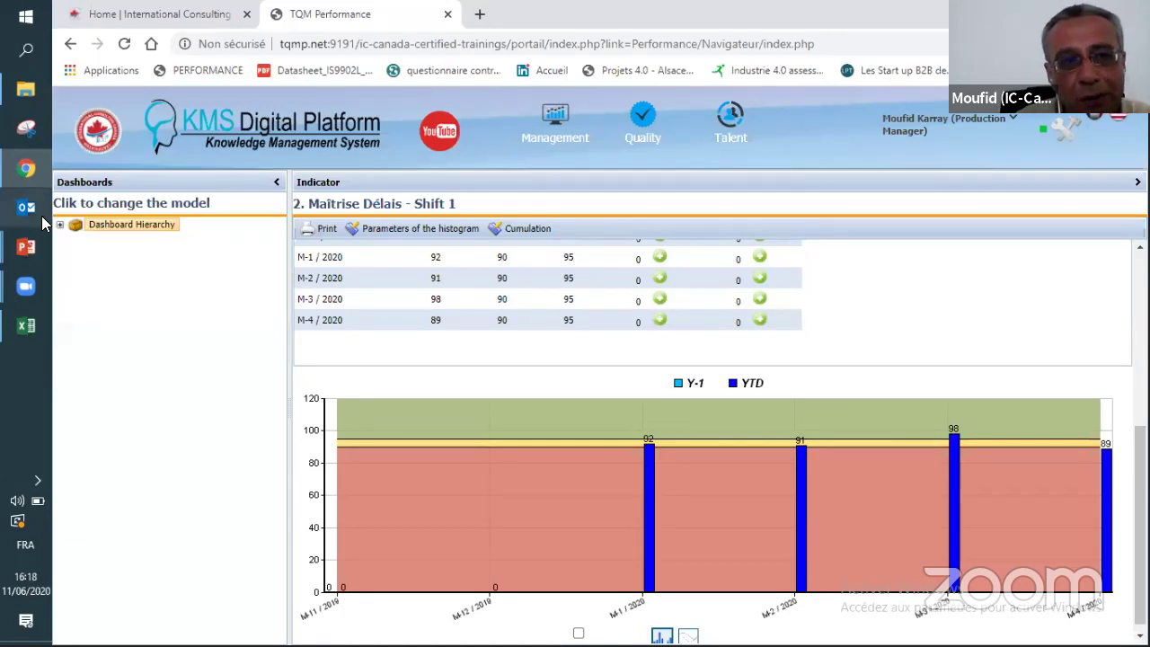
left_click(60, 226)
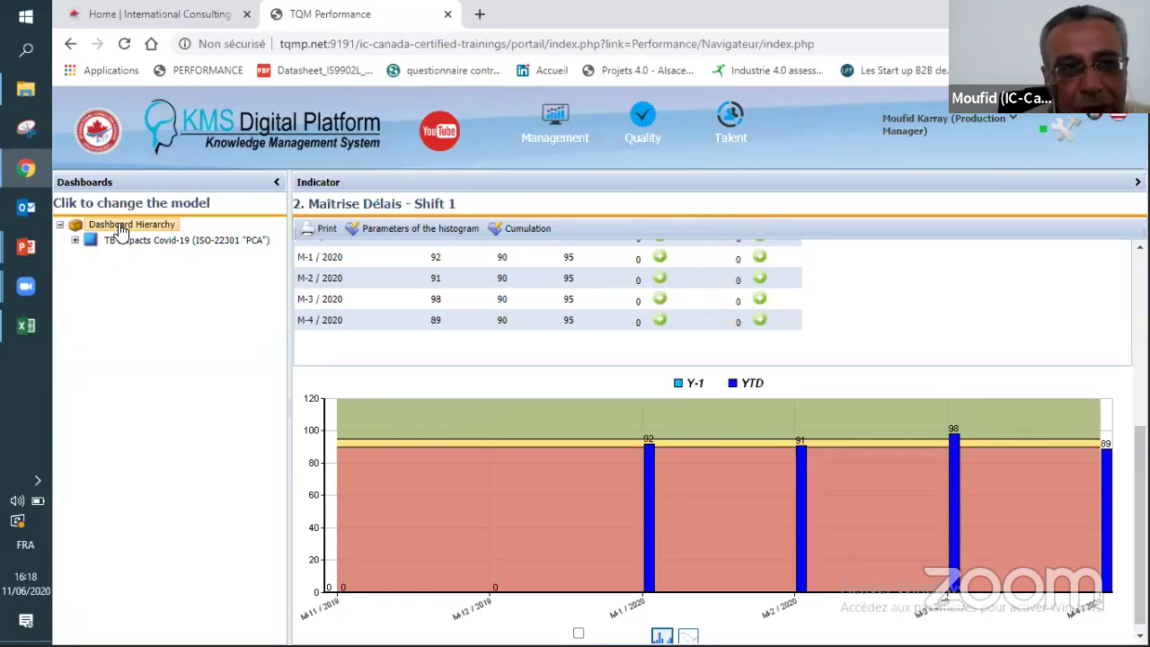
right_click(119, 227)
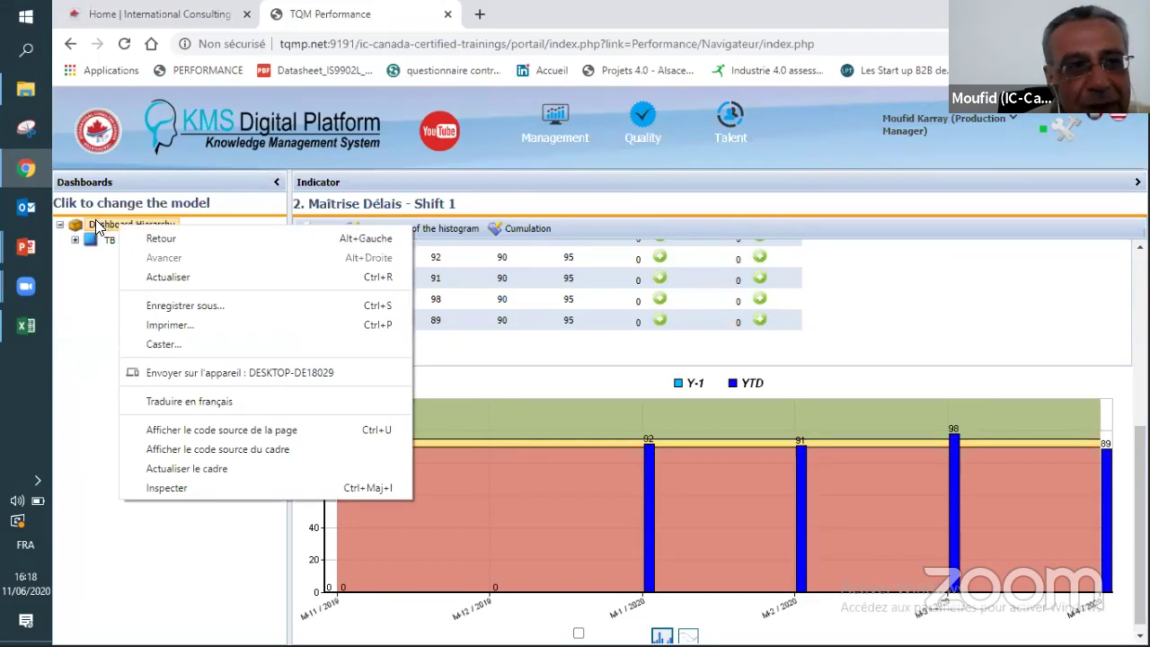
right_click(60, 208)
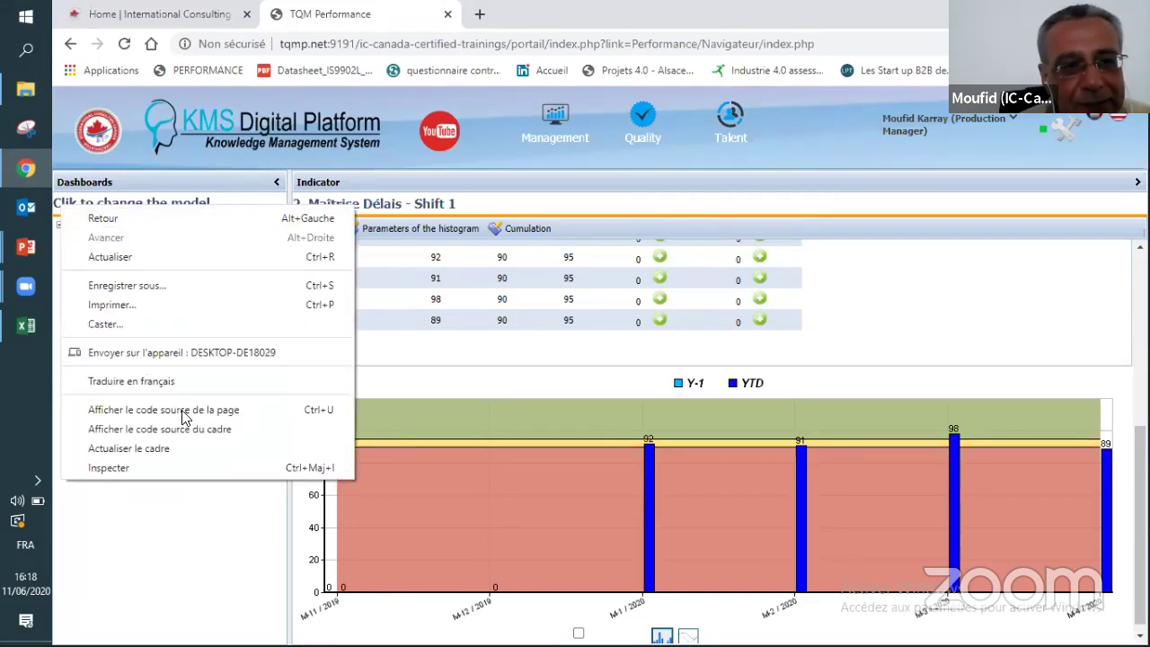
left_click(154, 517)
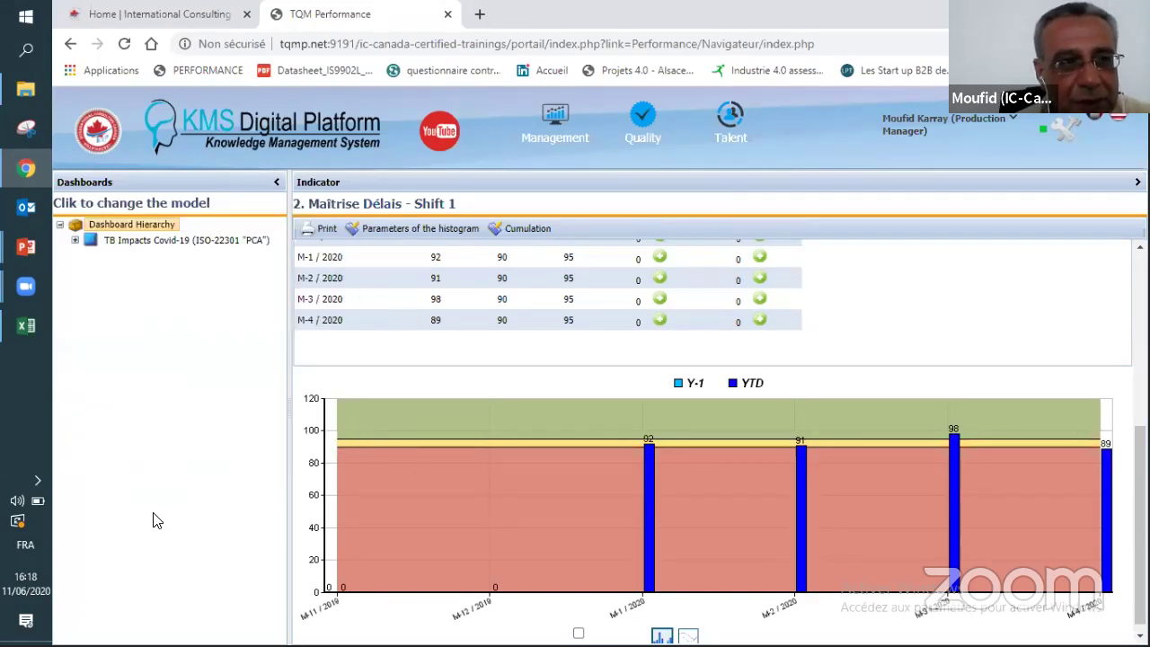
right_click(109, 226)
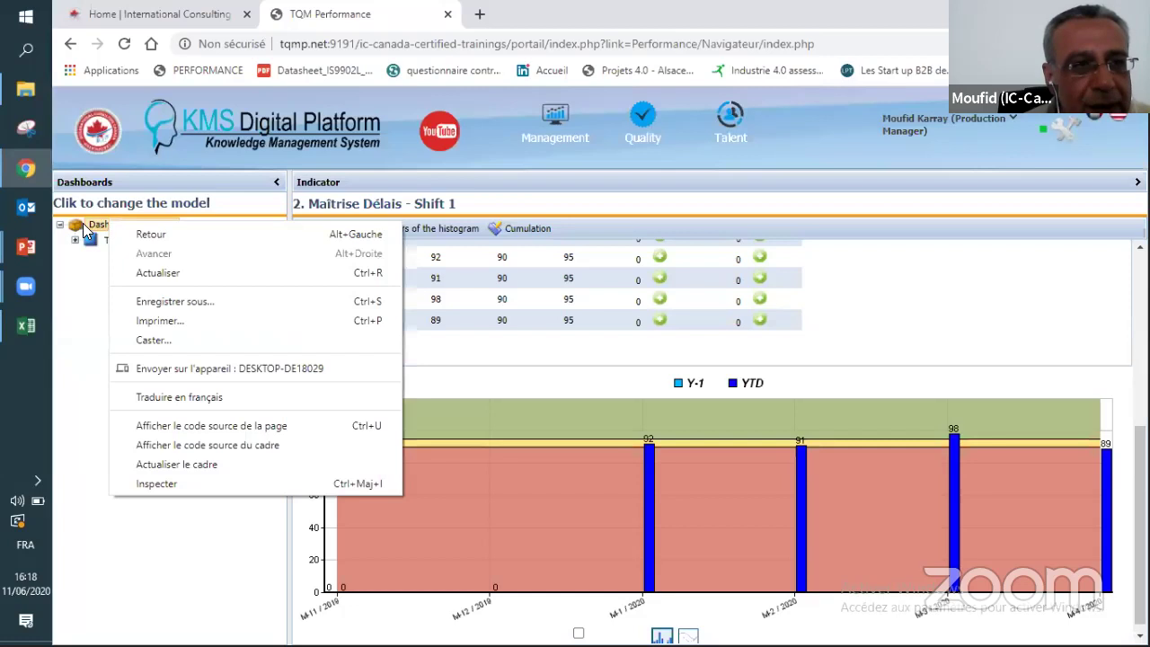
left_click(98, 228)
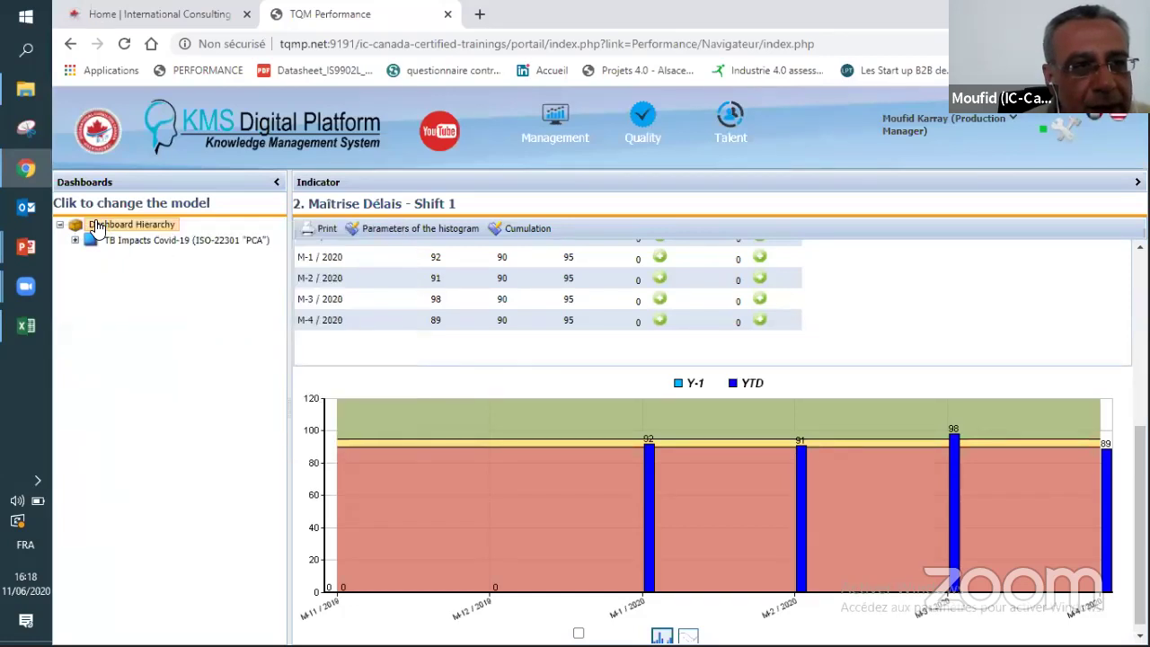
right_click(98, 229)
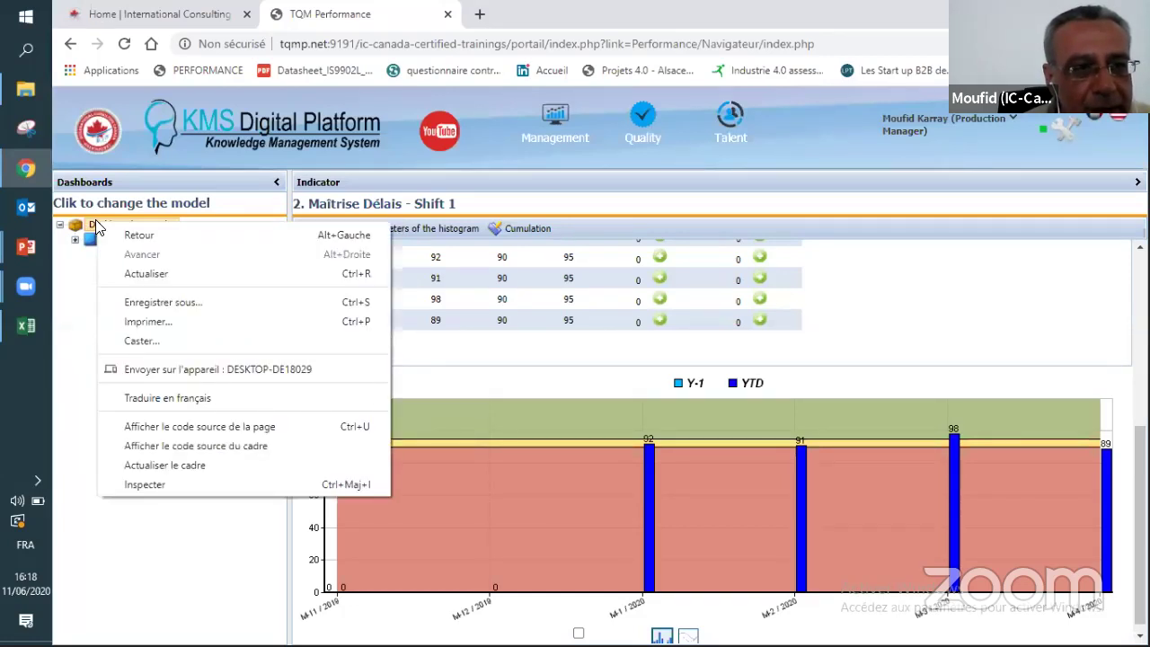
left_click(106, 230)
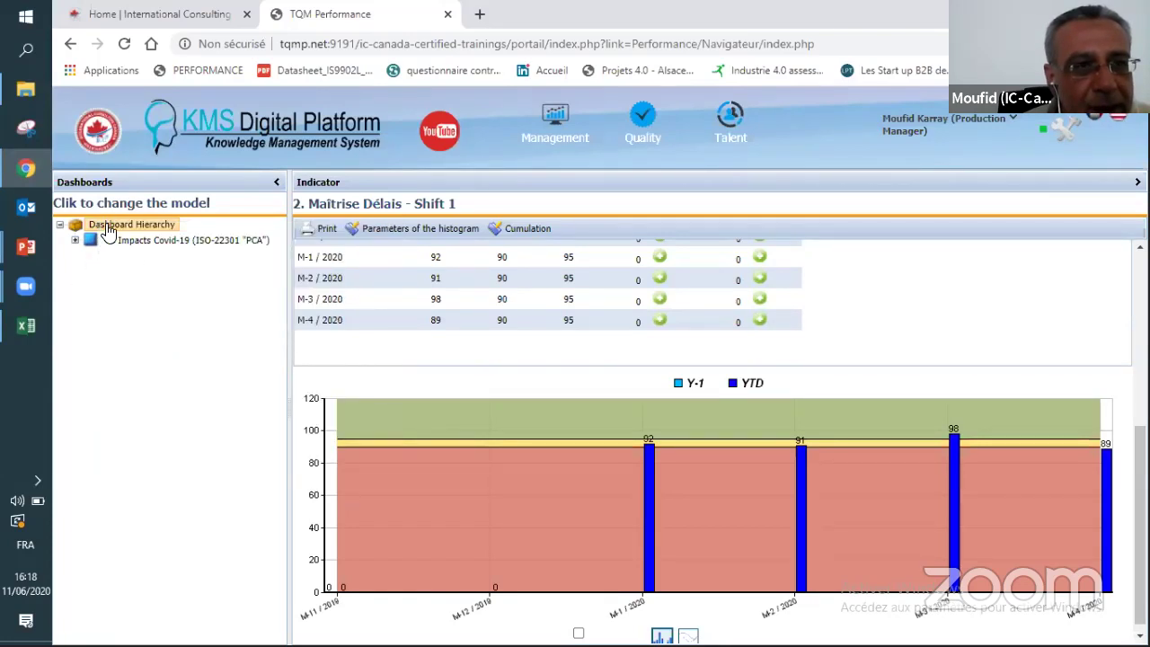
right_click(107, 227)
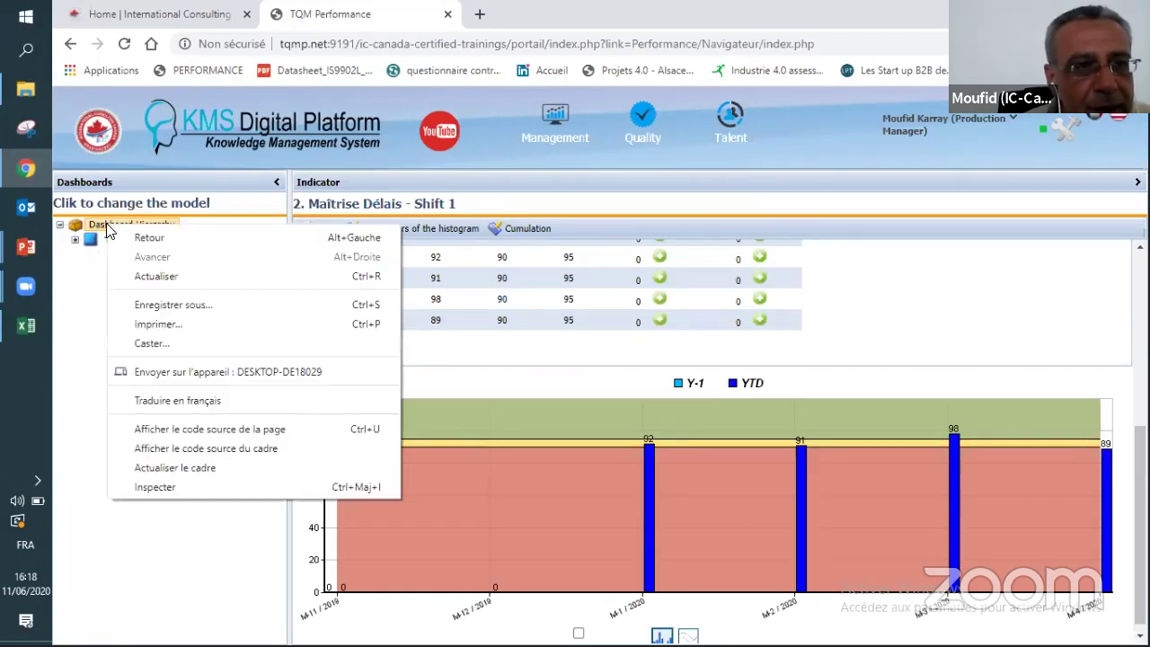
left_click(61, 227)
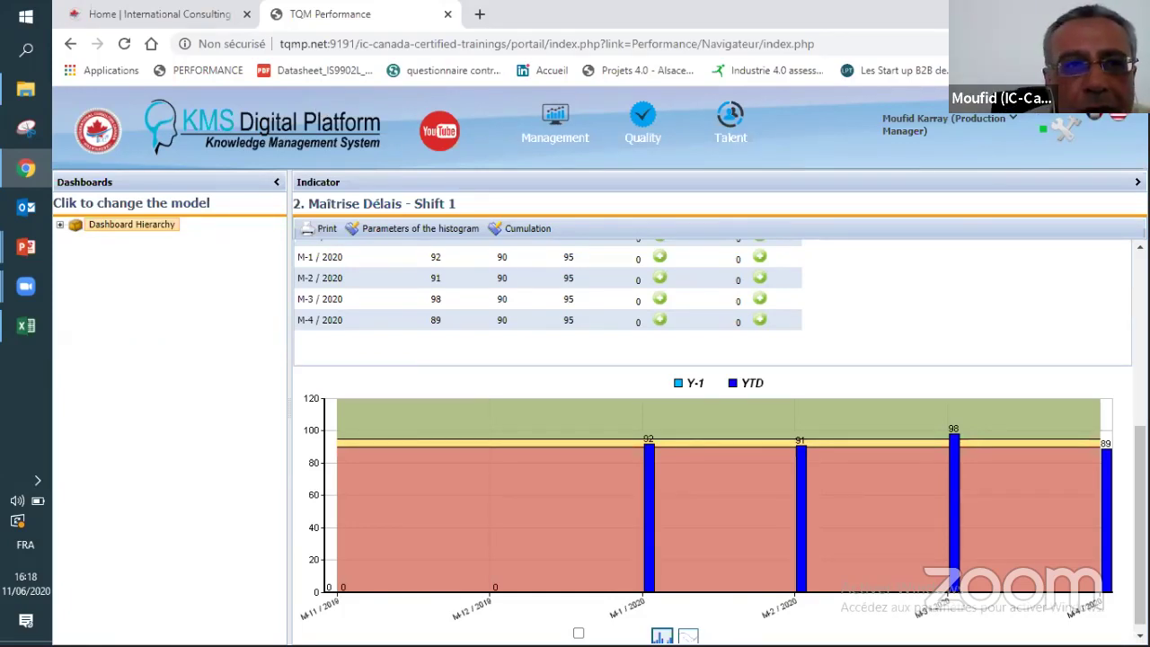
Step: Bring the KMS Digital Platform browser window fully on screen in front of the workbook and presentation windows
left_click(25, 171)
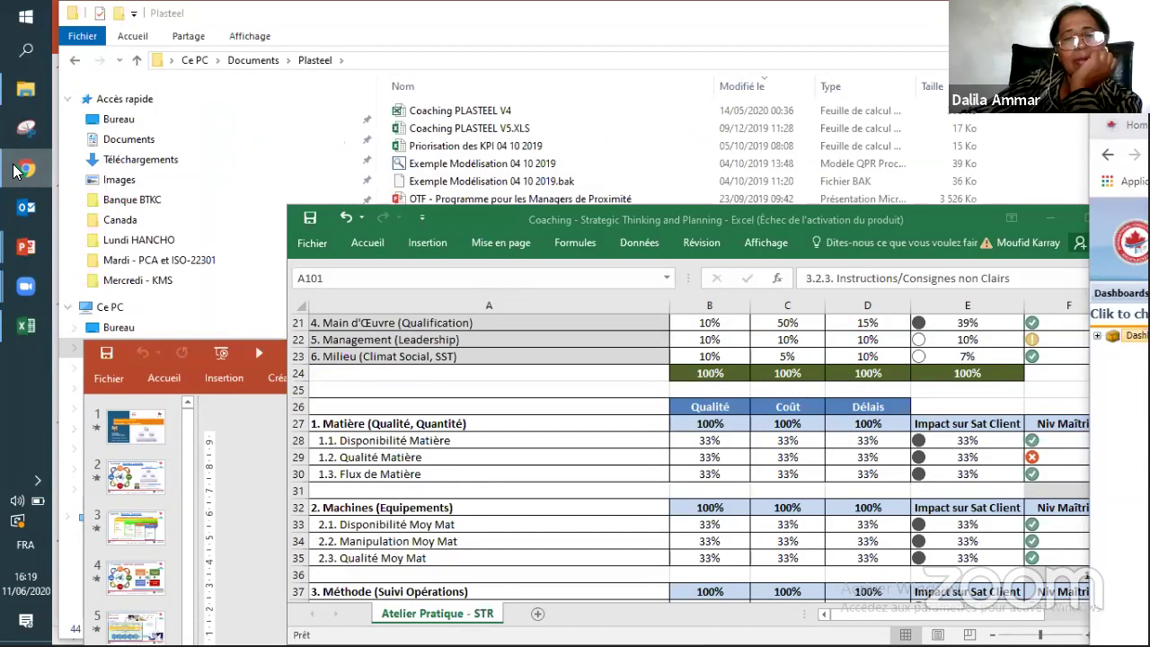
left_click(16, 171)
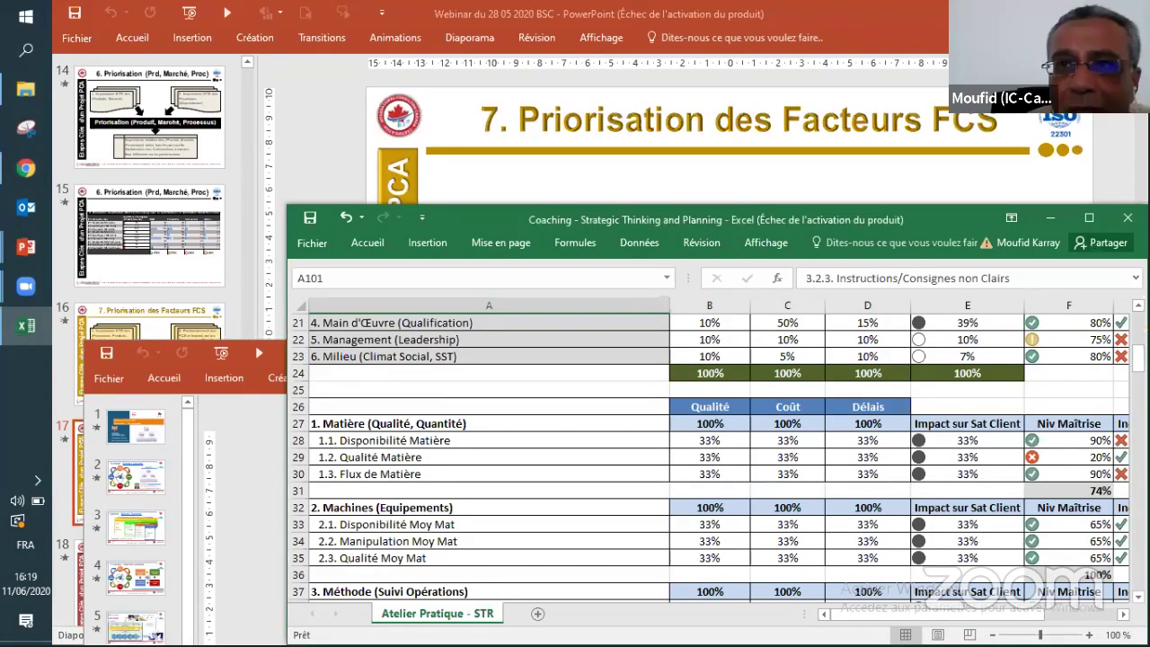
key("alt+Tab")
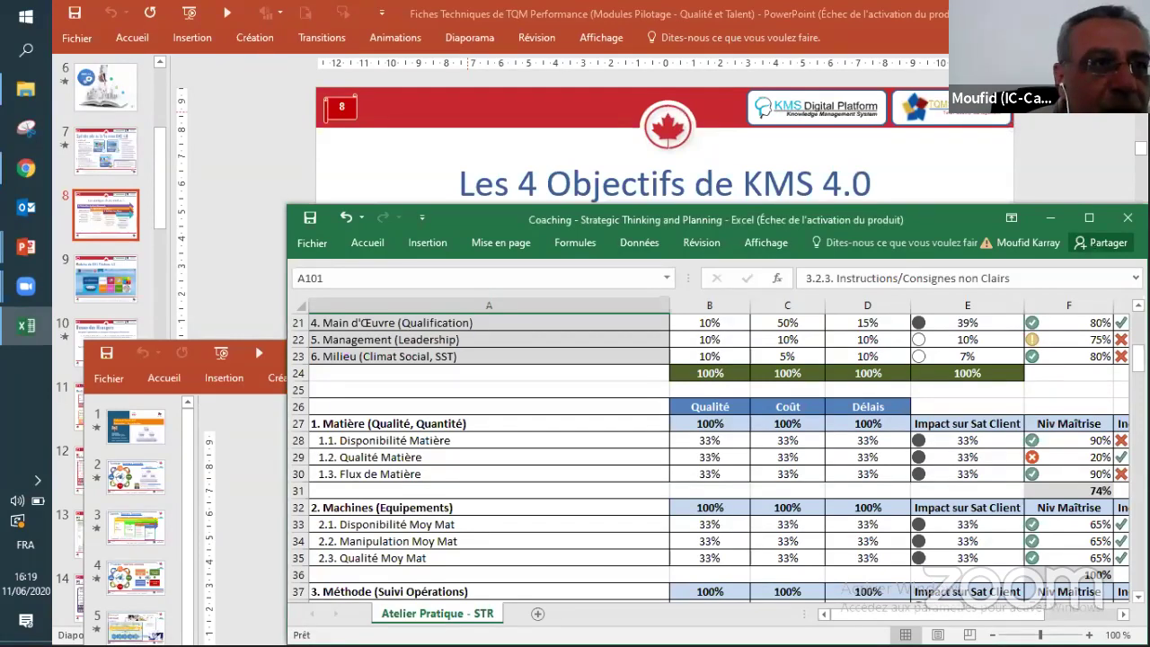
key("alt+Tab")
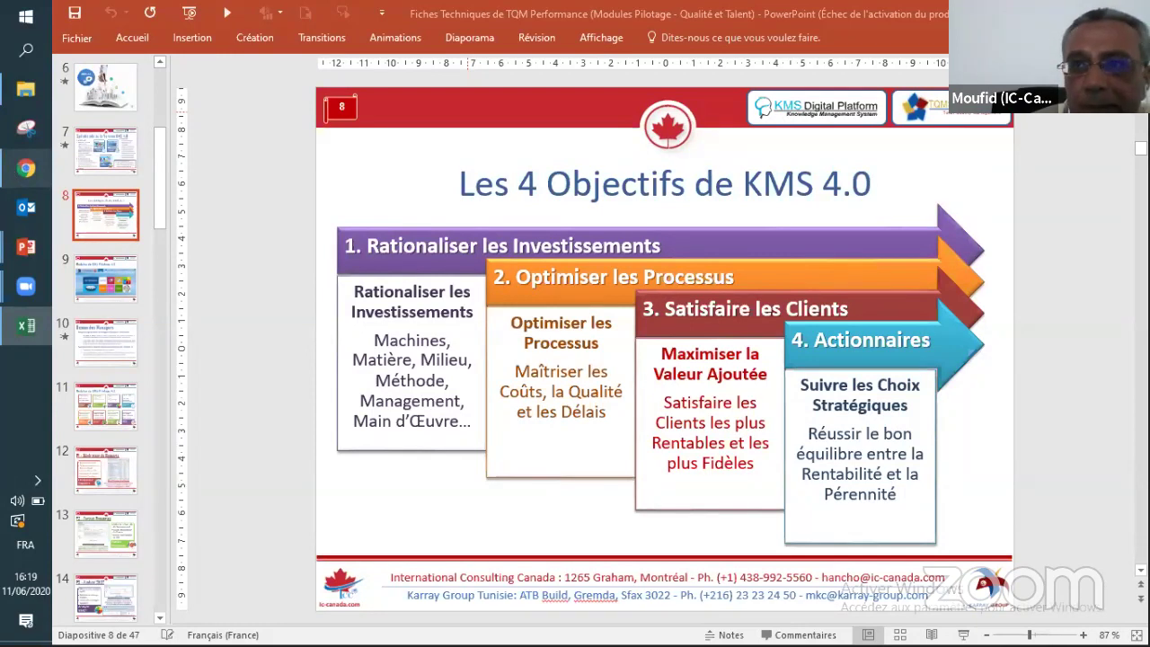
left_click(26, 246)
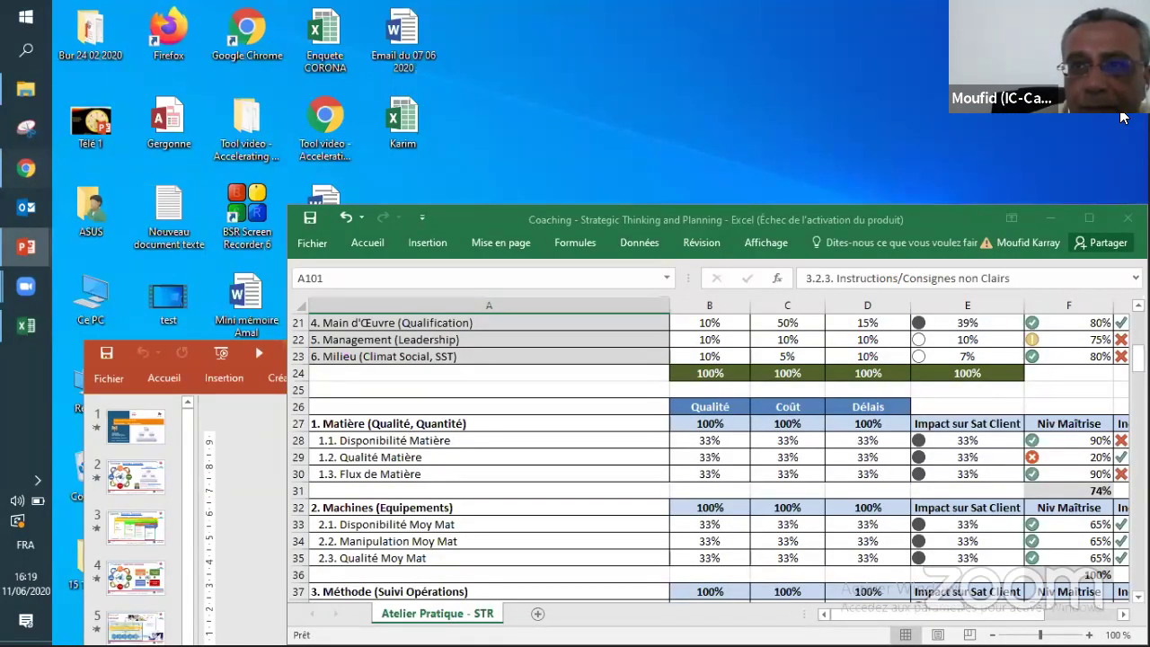
key("alt+Tab")
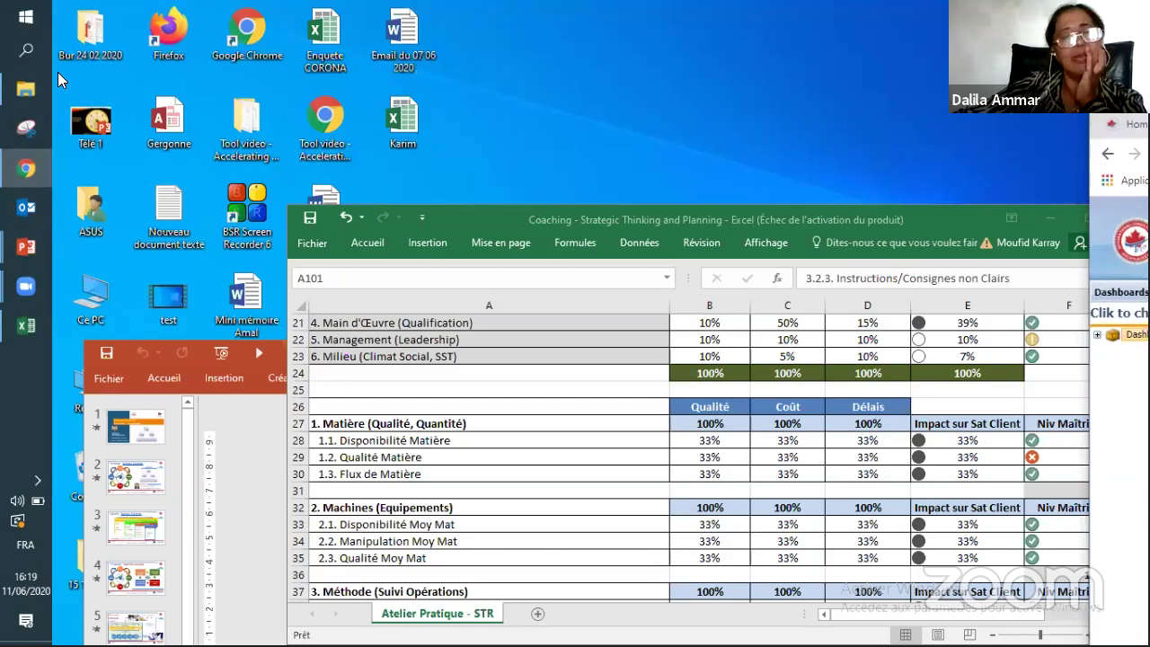
key("super+Left")
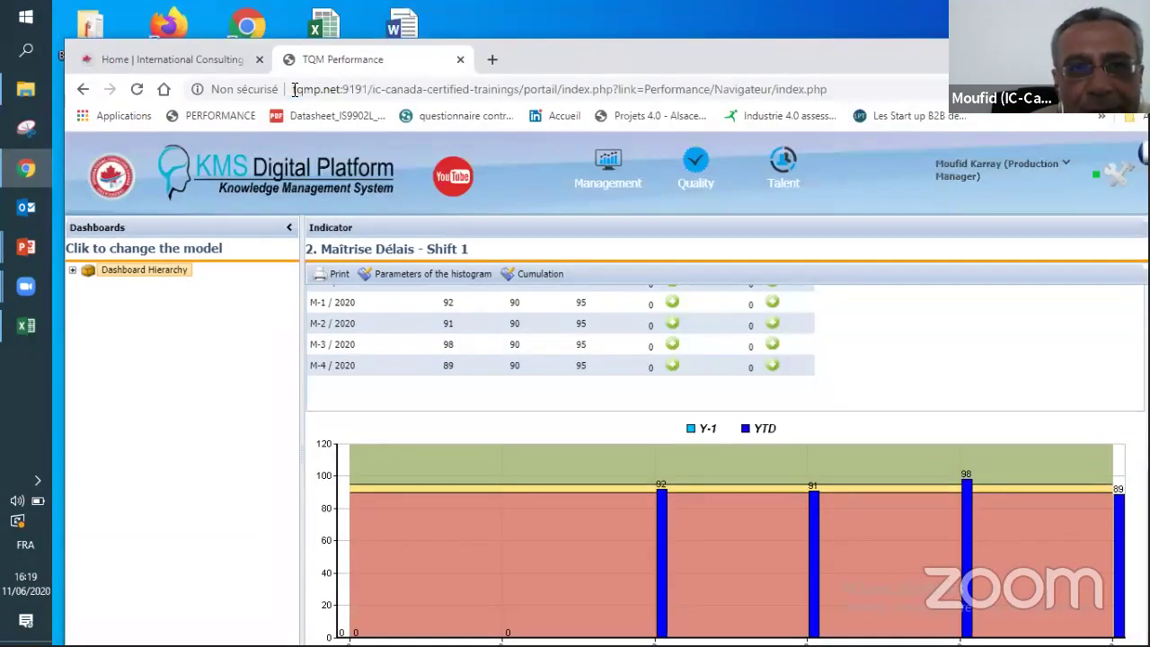
left_click_drag(521, 91, 293, 90)
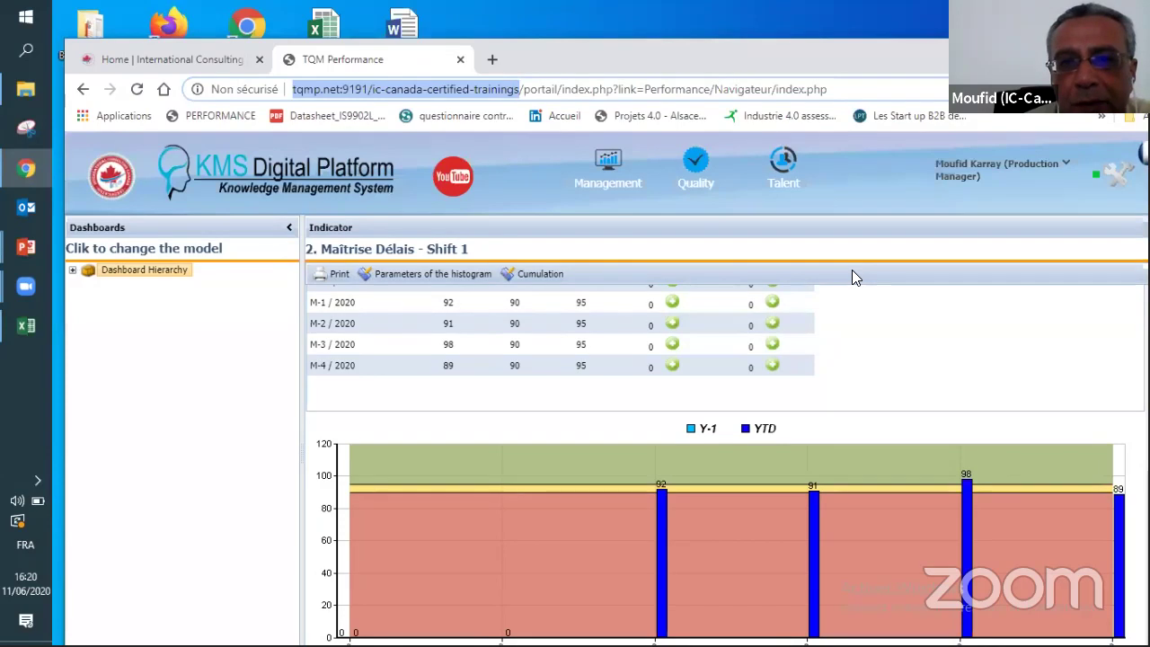
type("http://www.youtube.com/watch?v=KZNvjL45qd8")
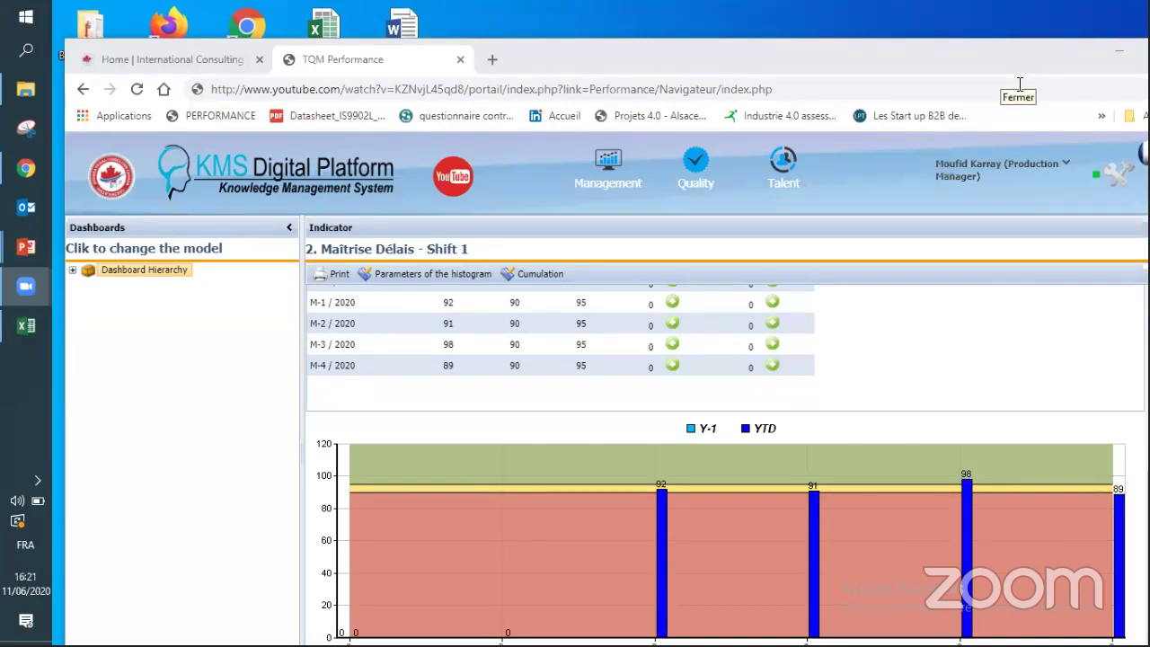
left_click(129, 315)
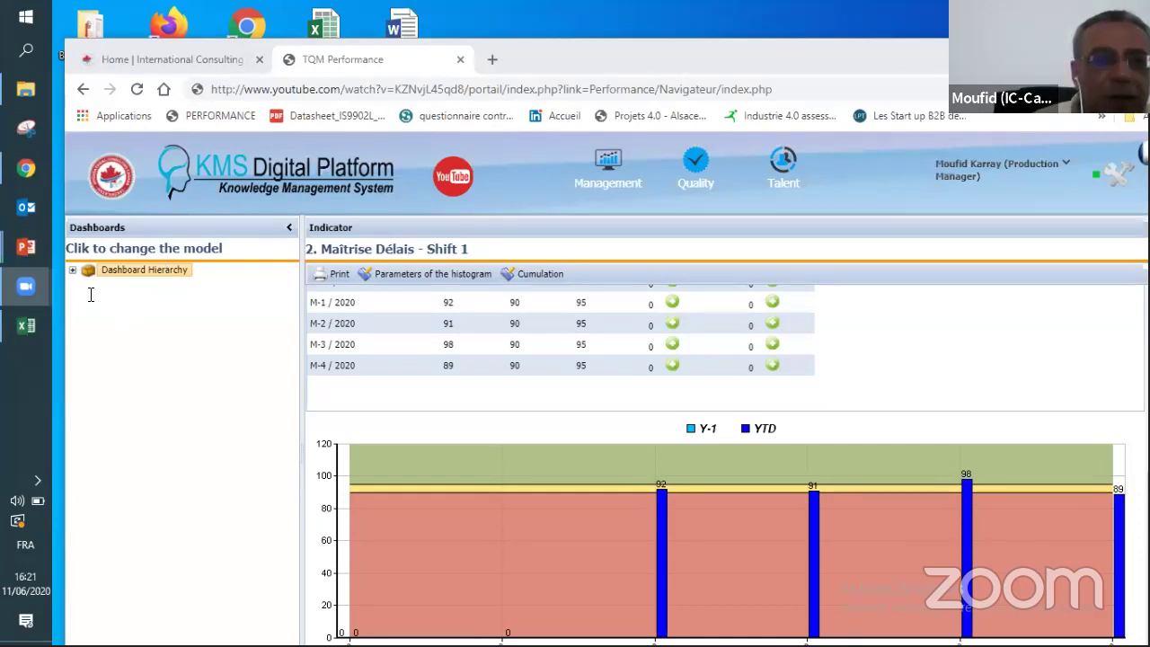
left_click(91, 296)
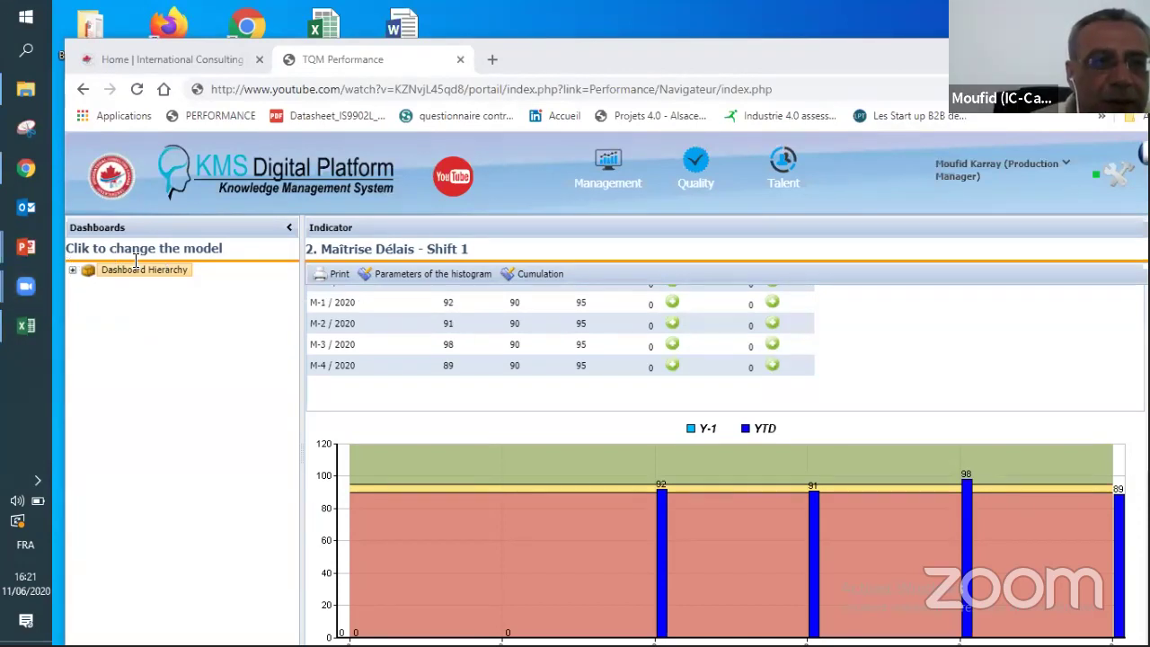
left_click(139, 60)
left_click(1068, 72)
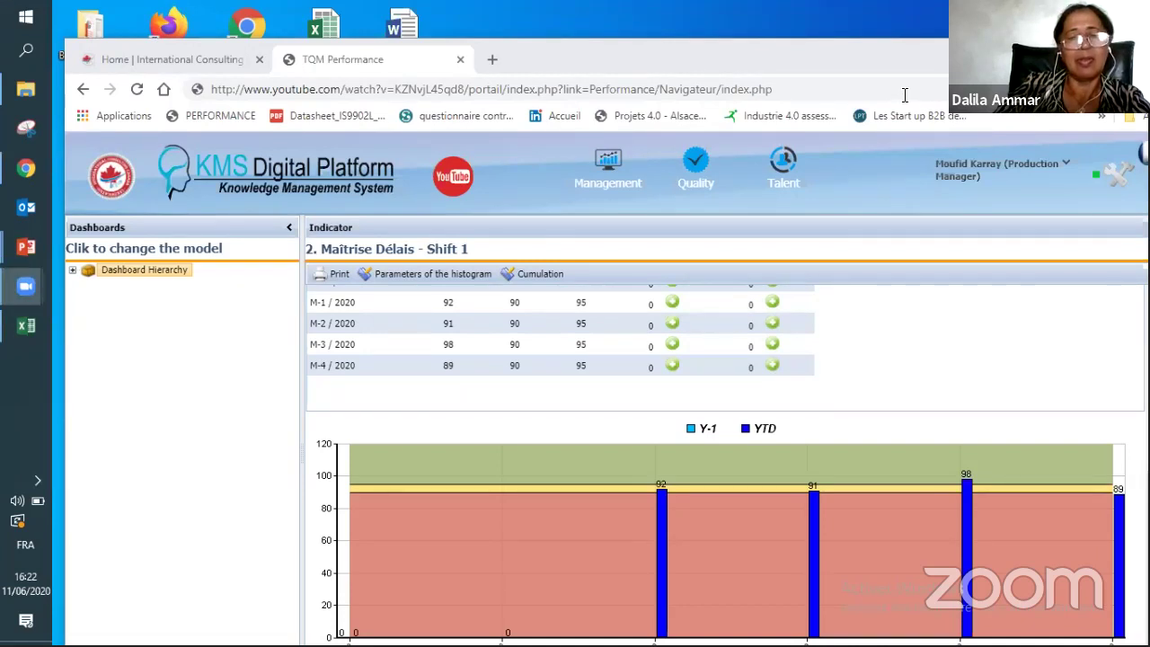
left_click(28, 162)
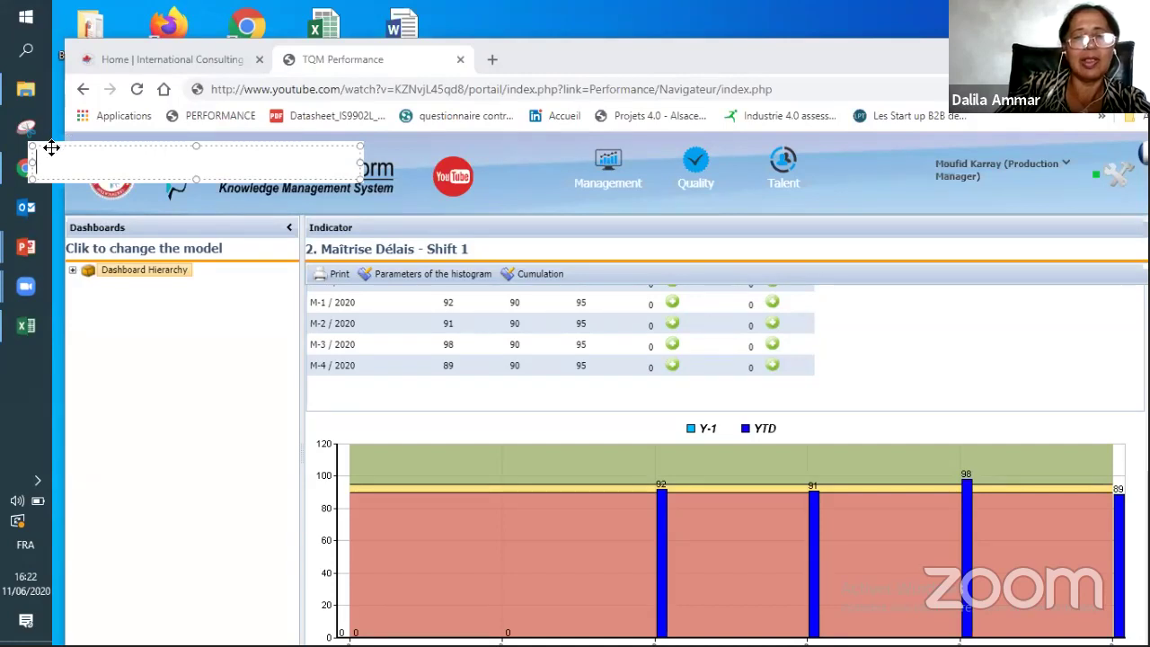
key("Delete")
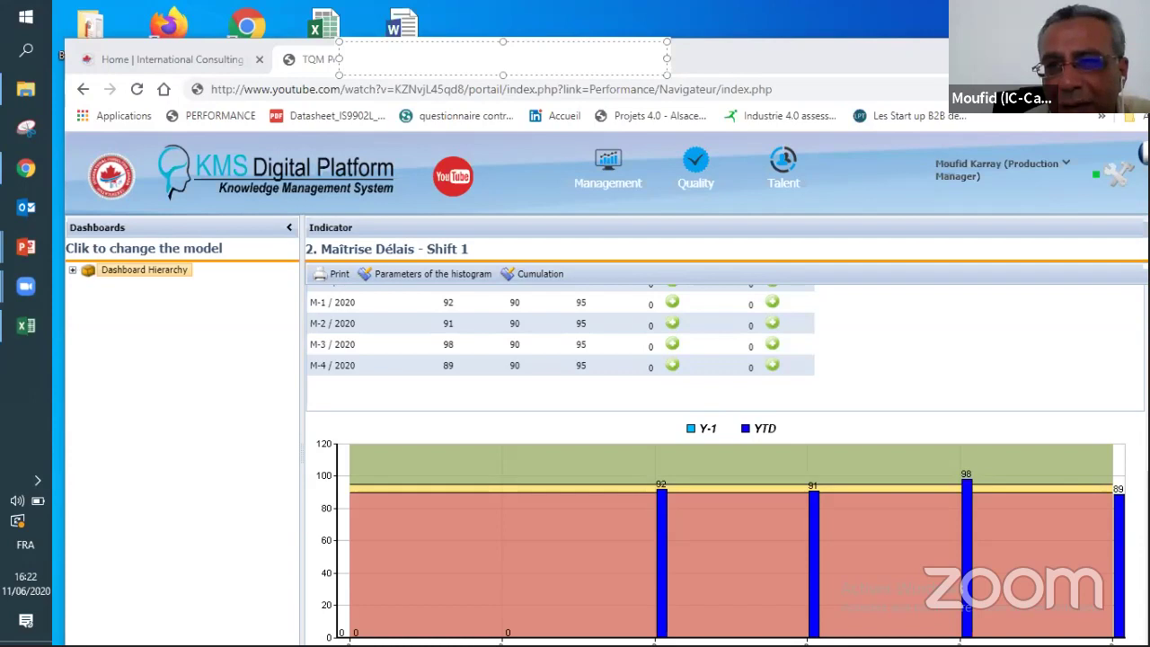
key("Escape")
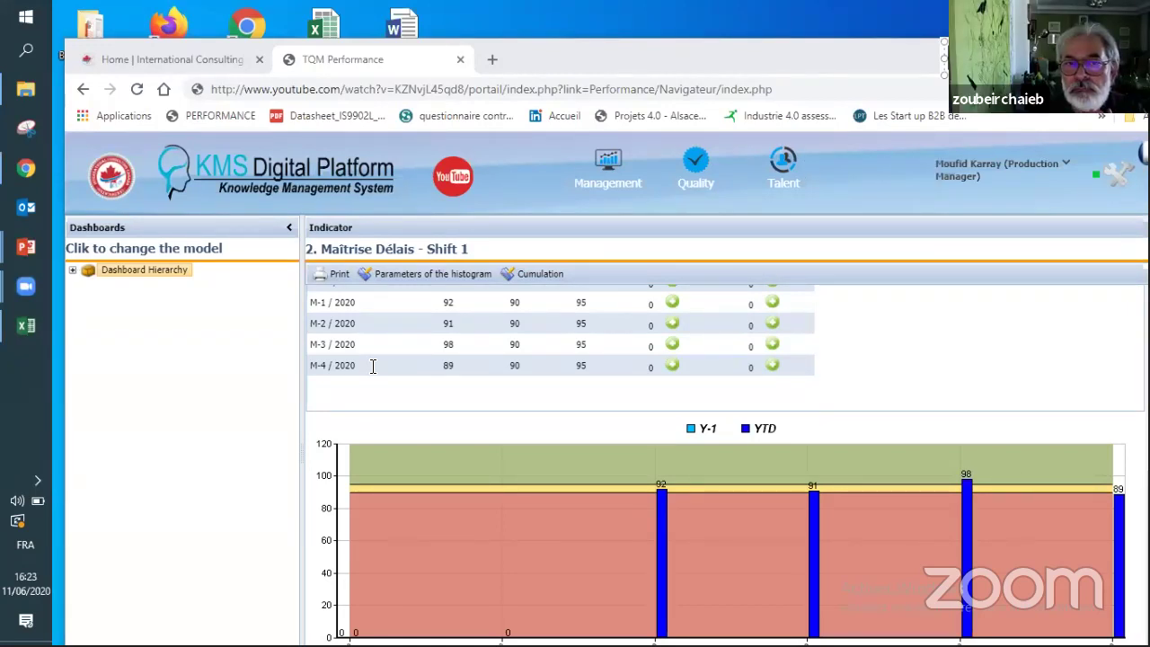
left_click(169, 63)
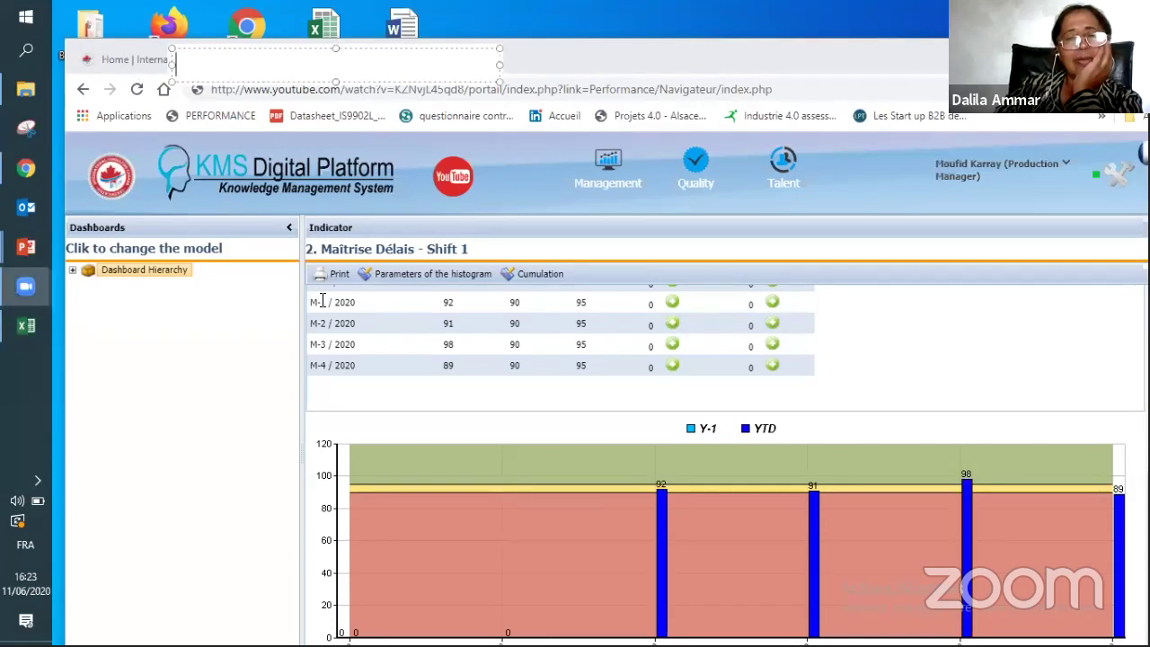
key("Escape")
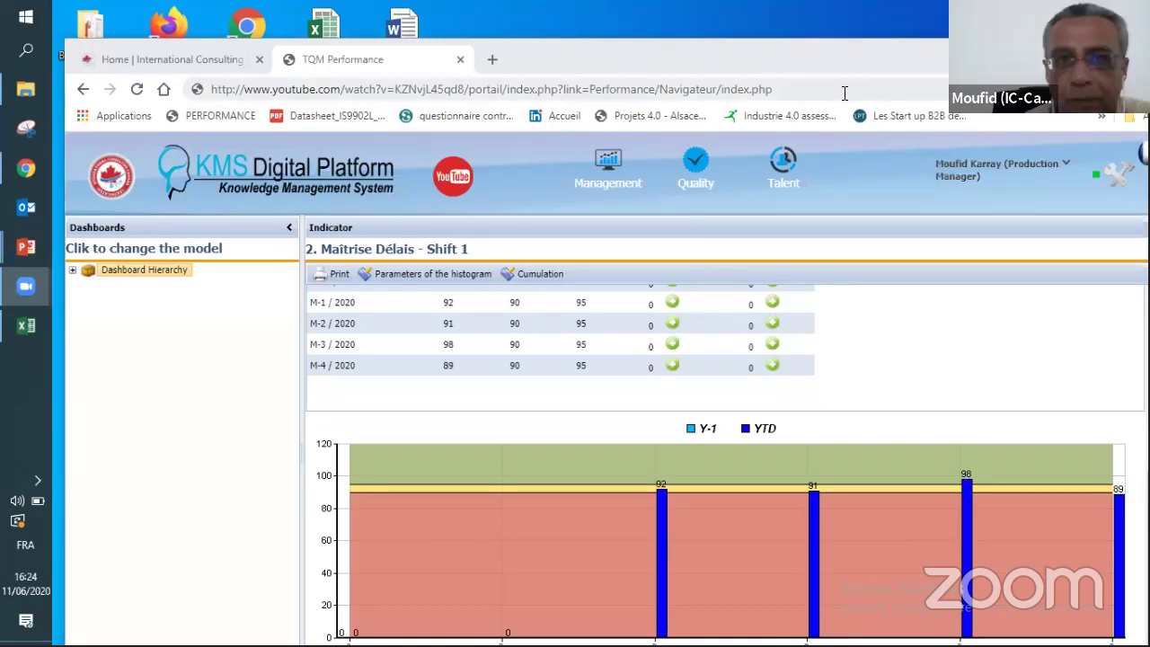
left_click(809, 236)
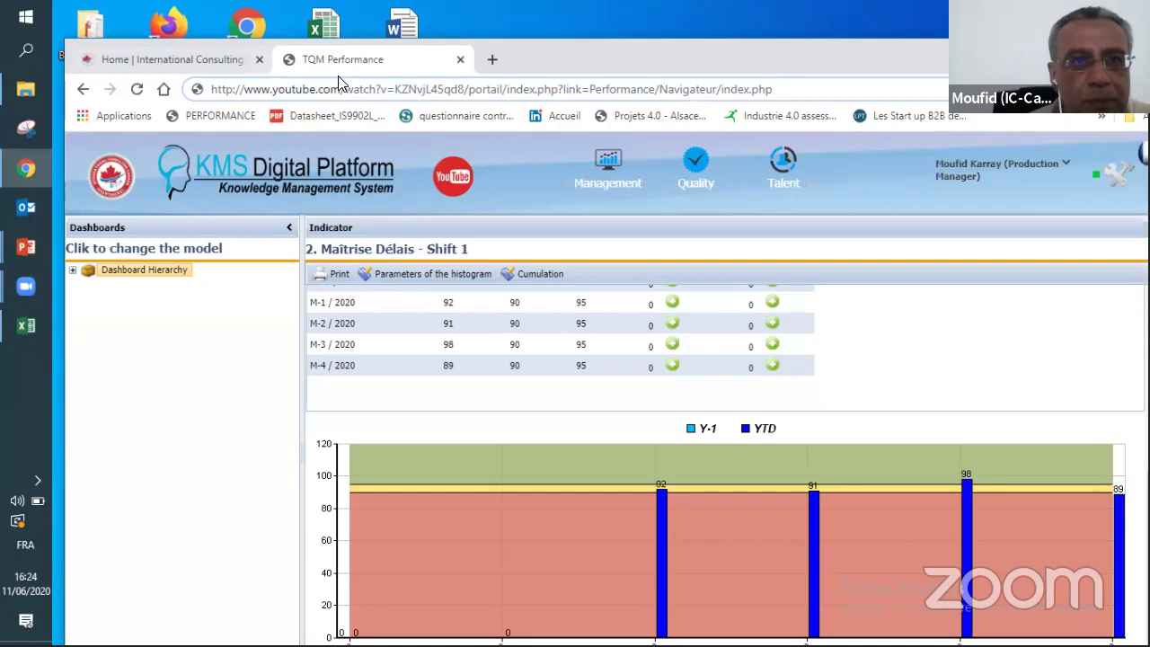
Step: Reload the KMS Digital Platform page, and collapse the dashboard tree to its Dashboard Hierarchy root
left_click(137, 90)
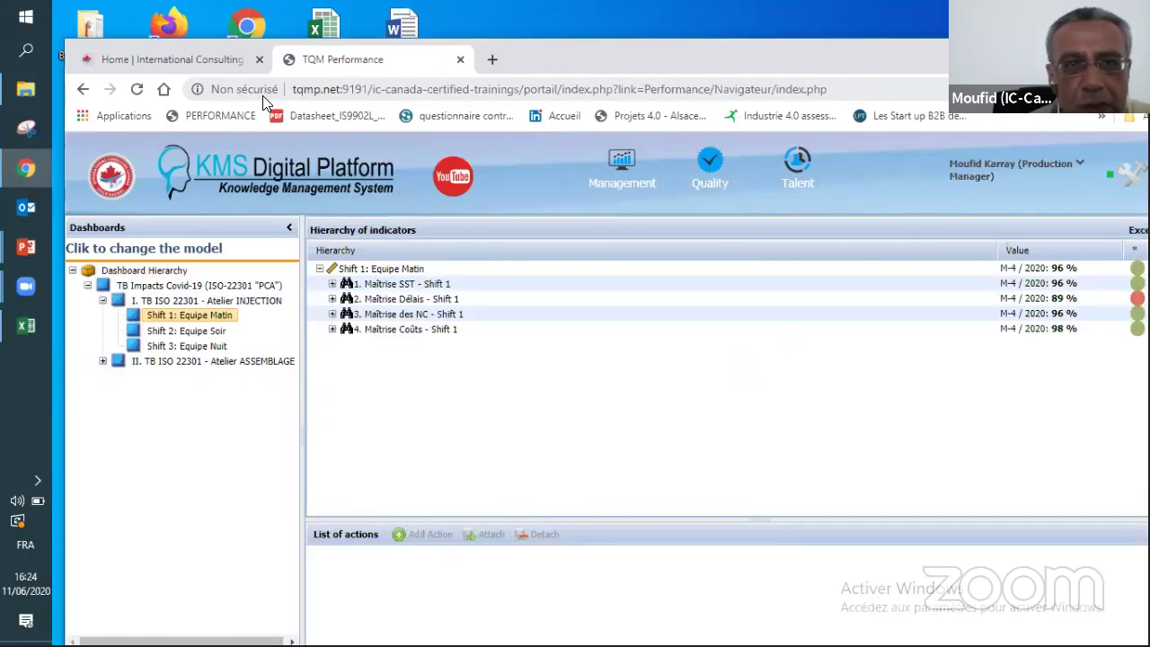
left_click(88, 286)
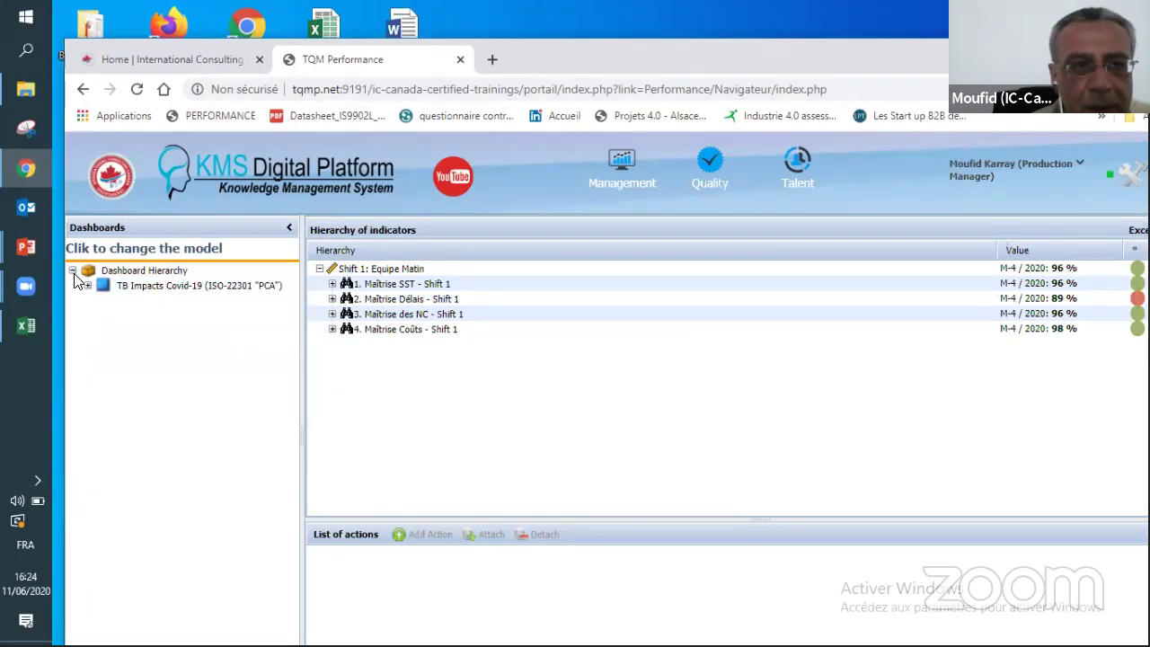
left_click(74, 272)
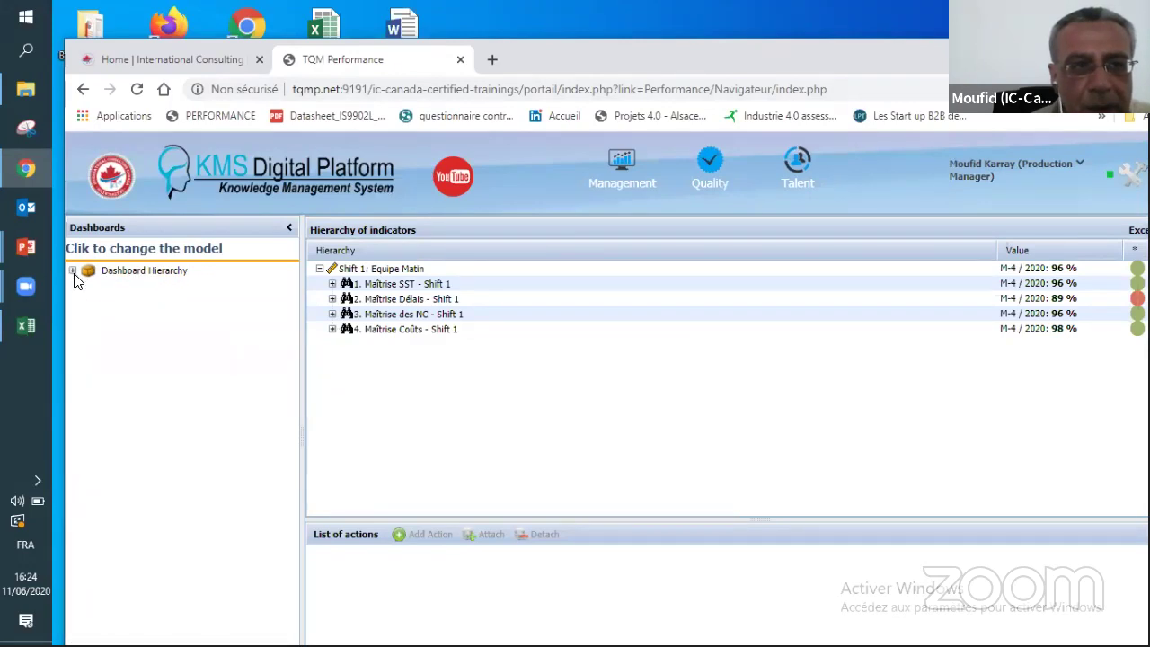
left_click(127, 273)
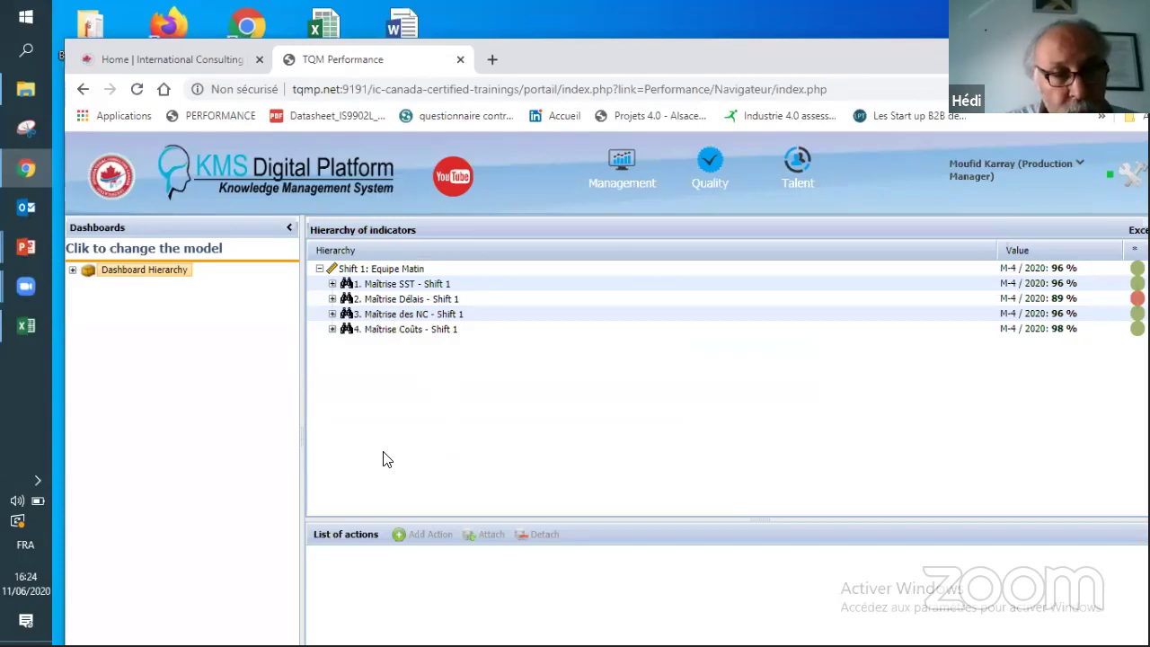
Step: Check the context options of the Dashboard Hierarchy root in the Performance Browser, with the hierarchy collapsed and expanded
right_click(121, 274)
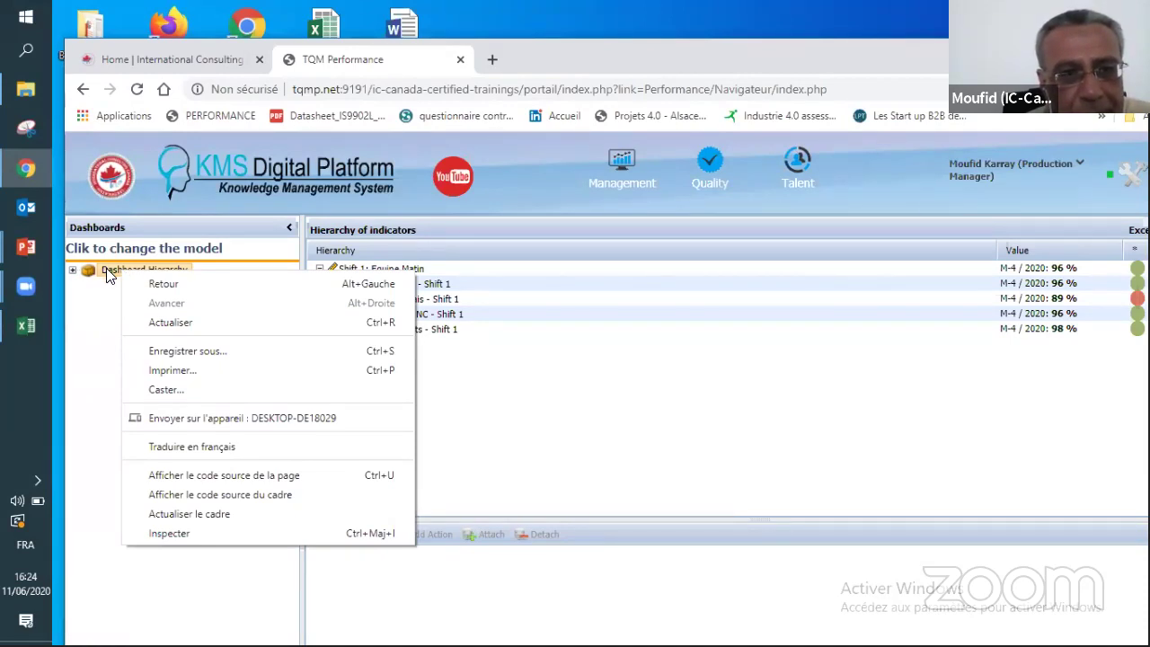
left_click(90, 314)
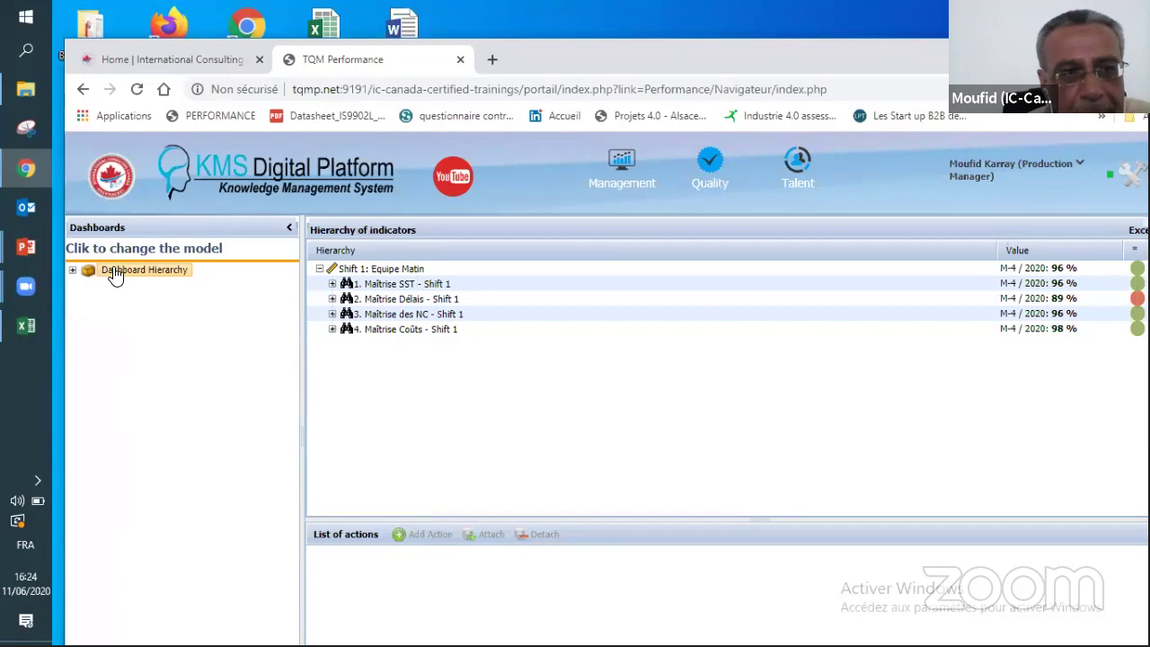
right_click(115, 280)
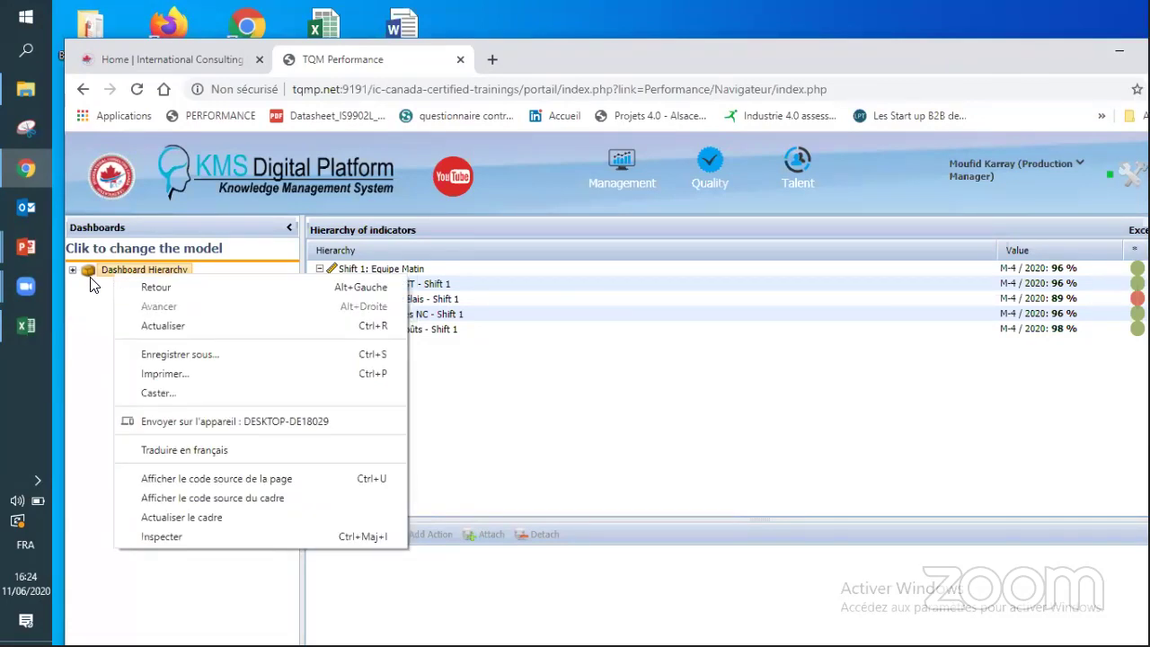
left_click(259, 79)
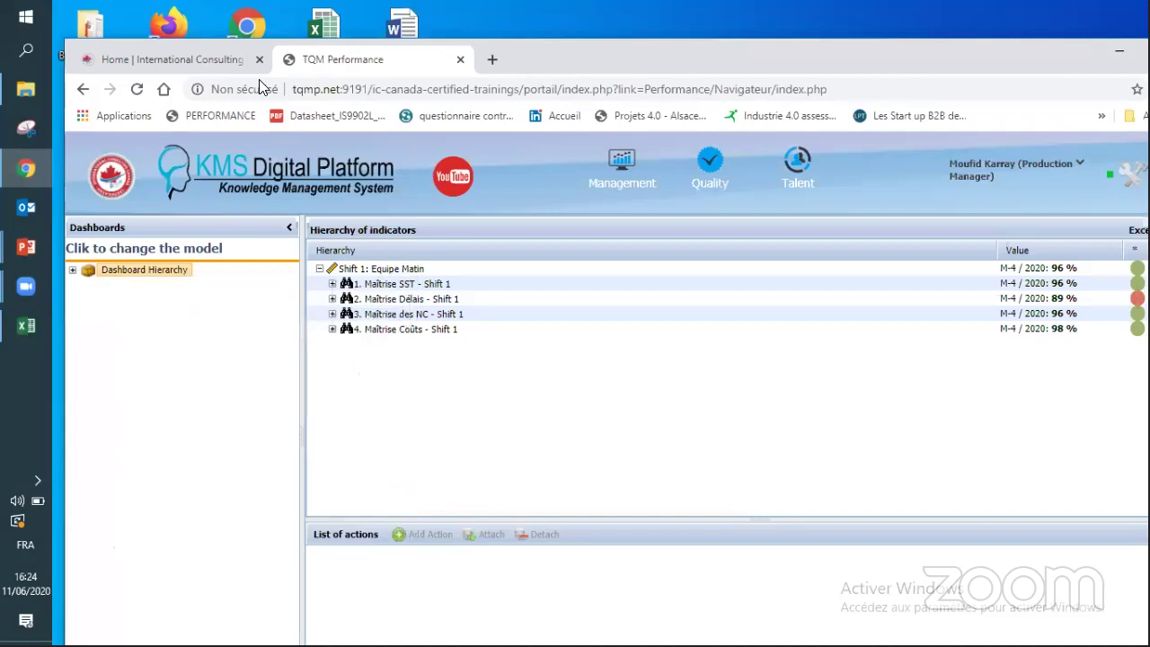
left_click(72, 270)
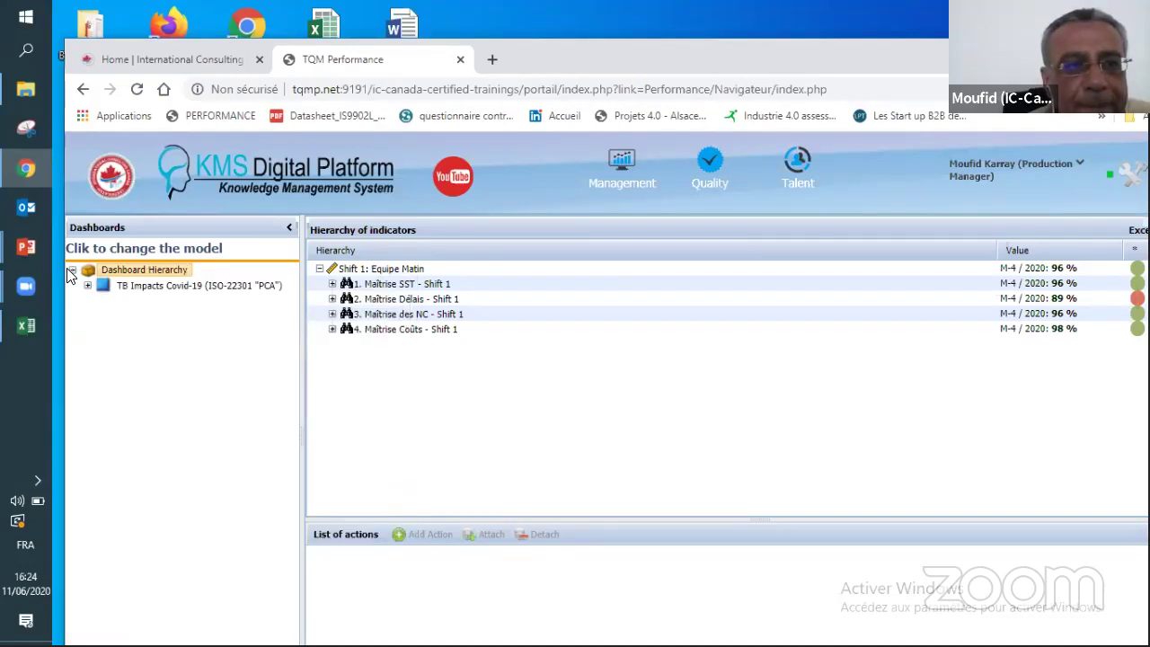
right_click(129, 271)
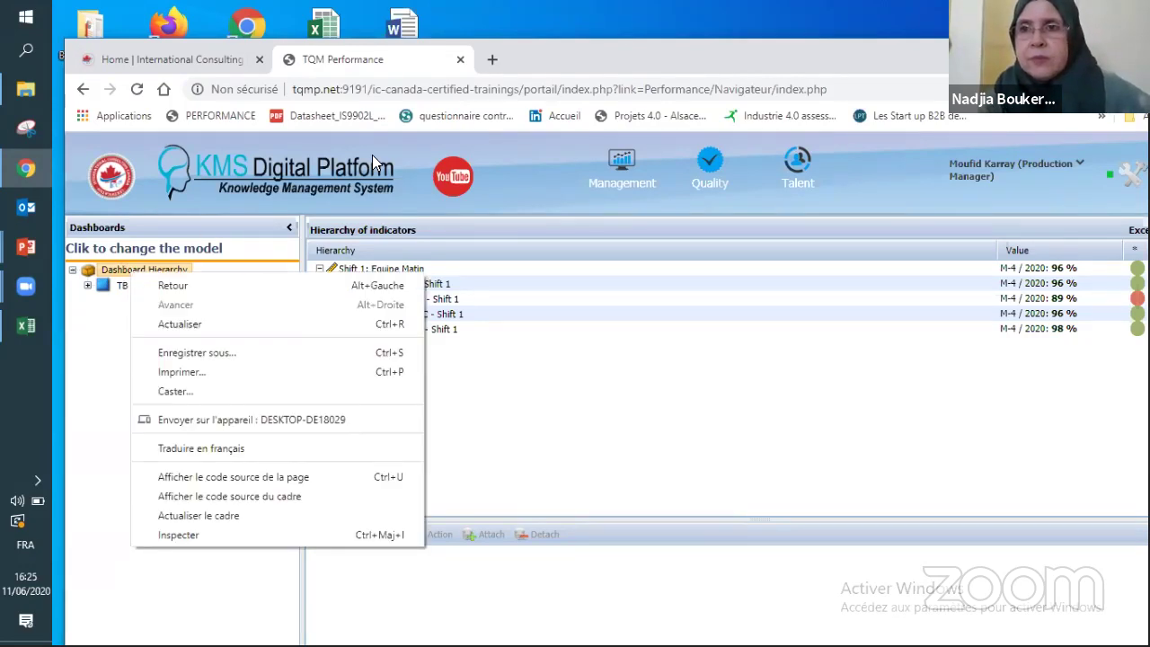
Step: Highlight the tqmp.net:9191/ic-canada-certified-trainings part of the page address to point it out
left_click(519, 88)
left_click_drag(519, 89, 289, 91)
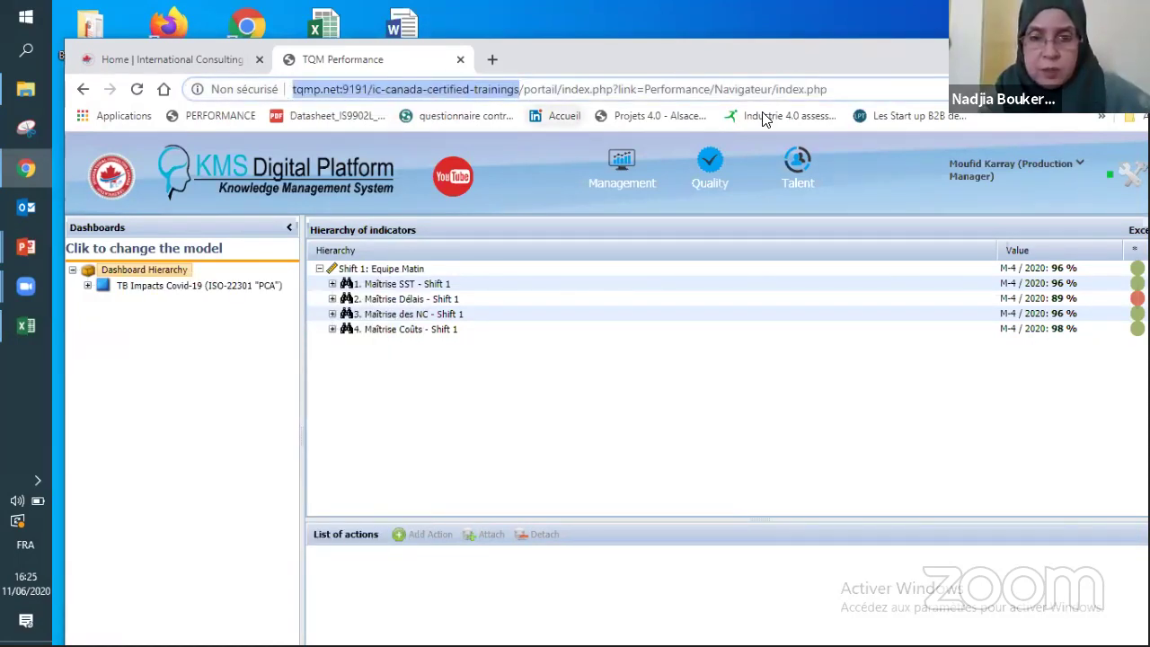
left_click(849, 88)
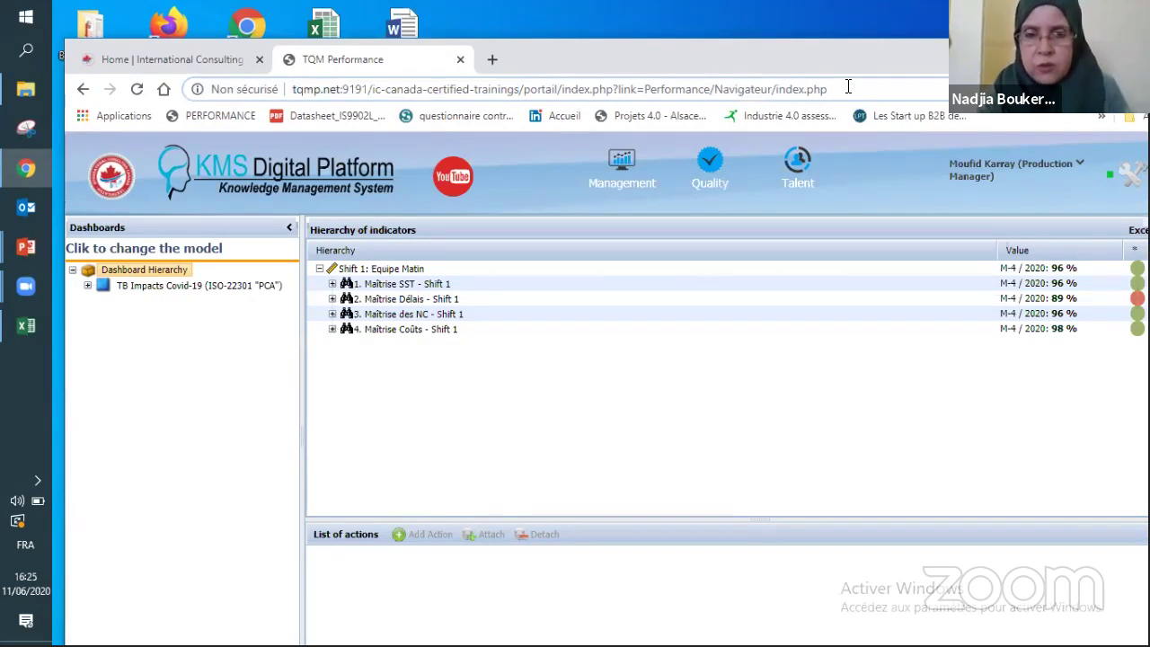
Step: Create two new dashboards under the Dashboard Hierarchy root in the Management section's KPI & Dashboard Modeling
left_click(620, 171)
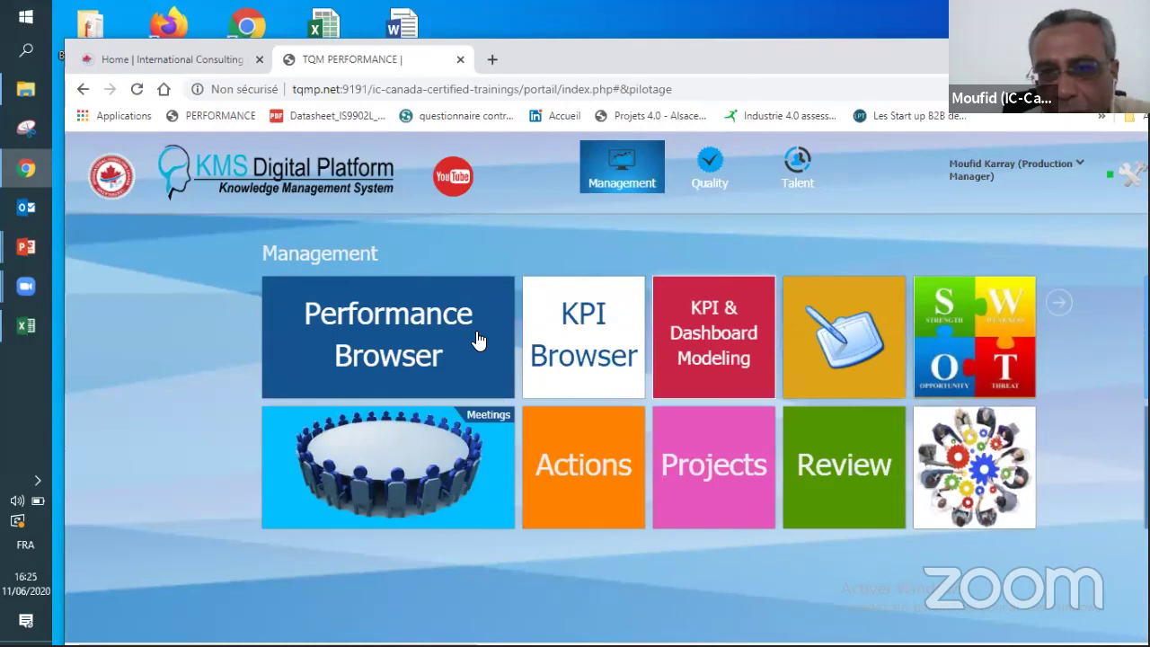
left_click(707, 351)
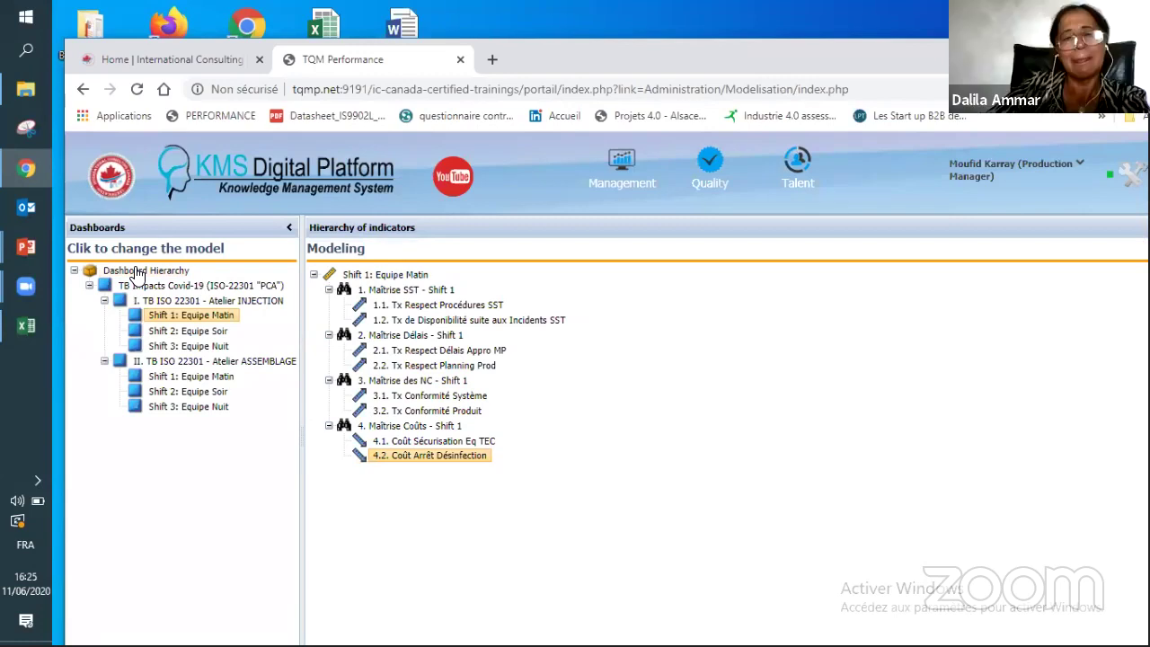
right_click(138, 273)
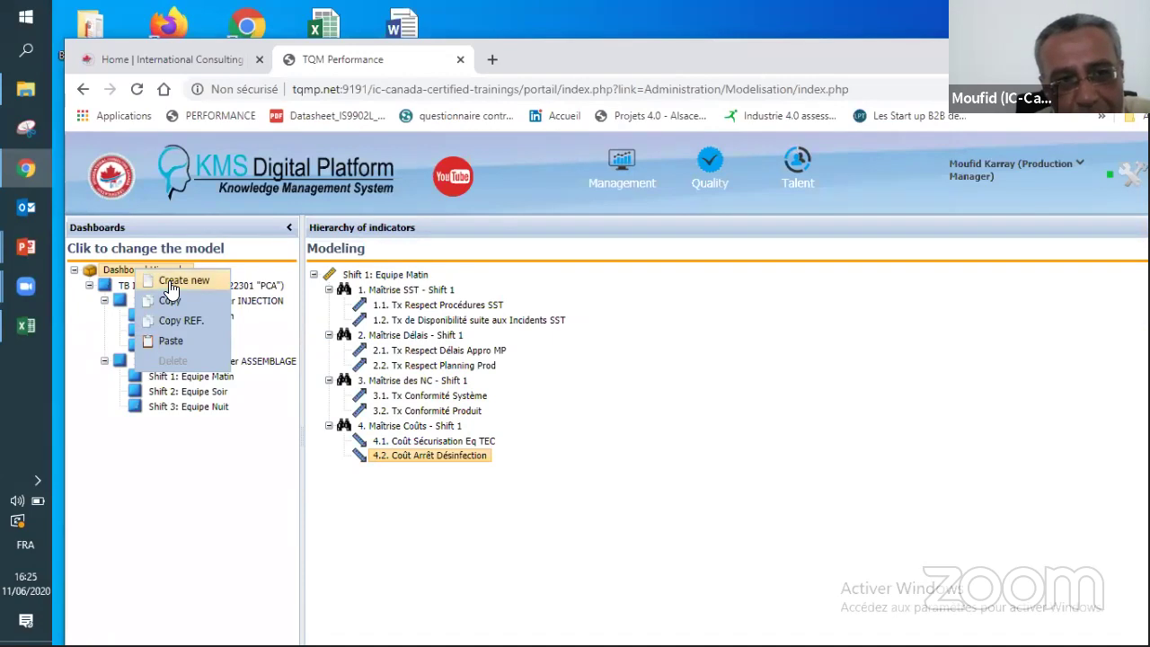
left_click(171, 283)
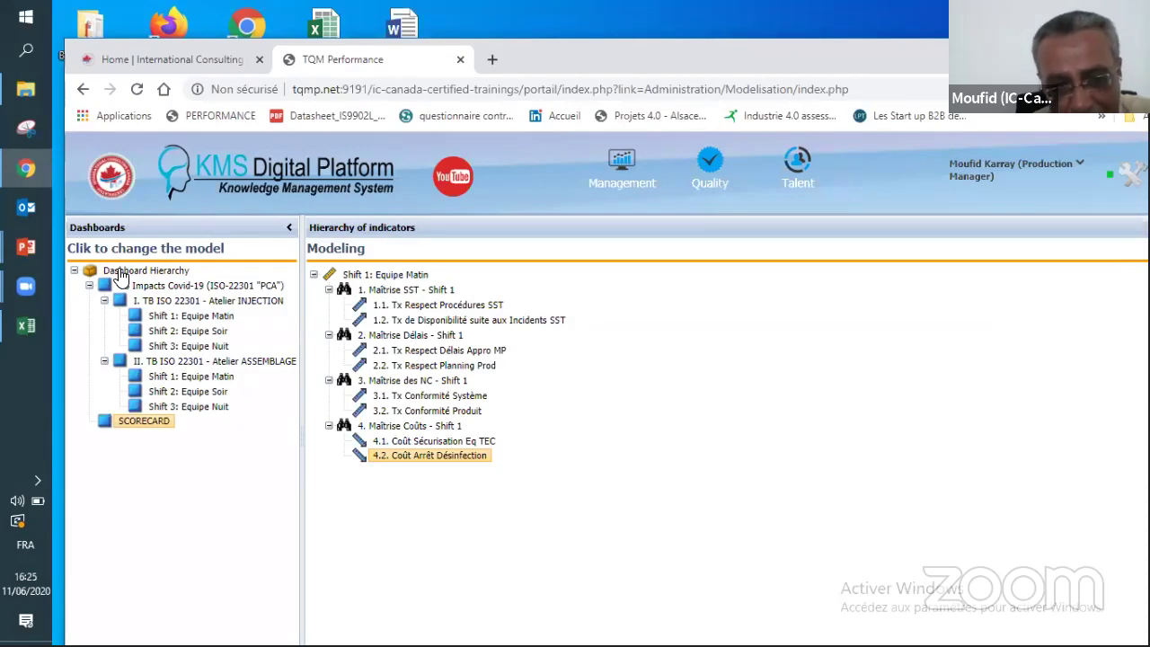
right_click(121, 274)
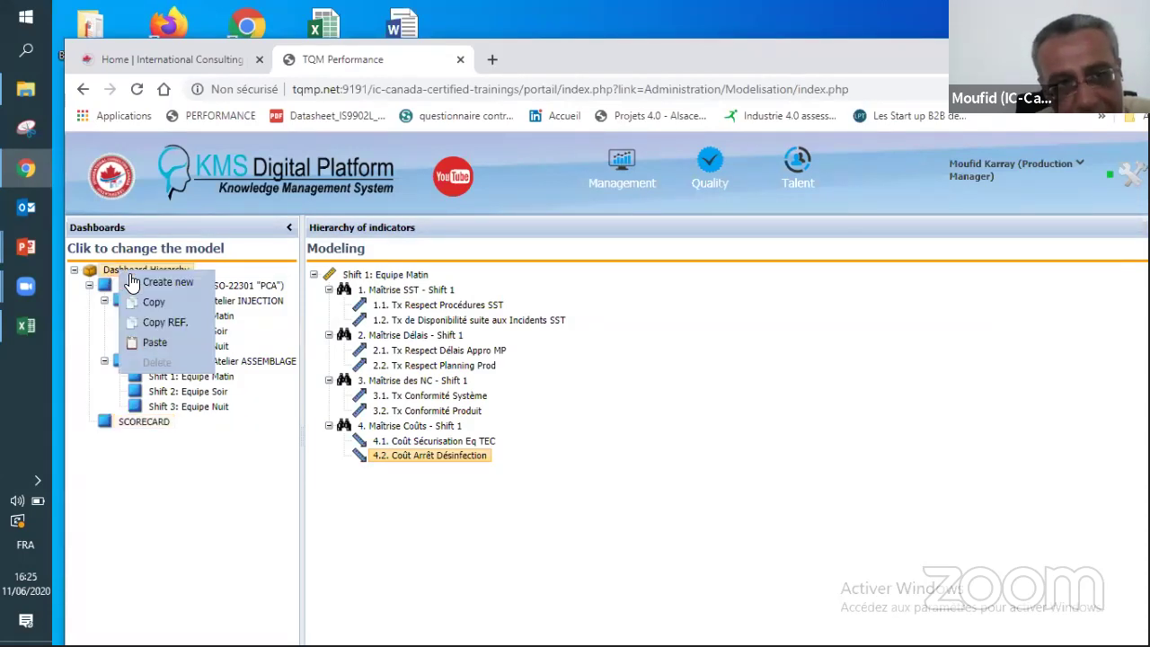
left_click(133, 286)
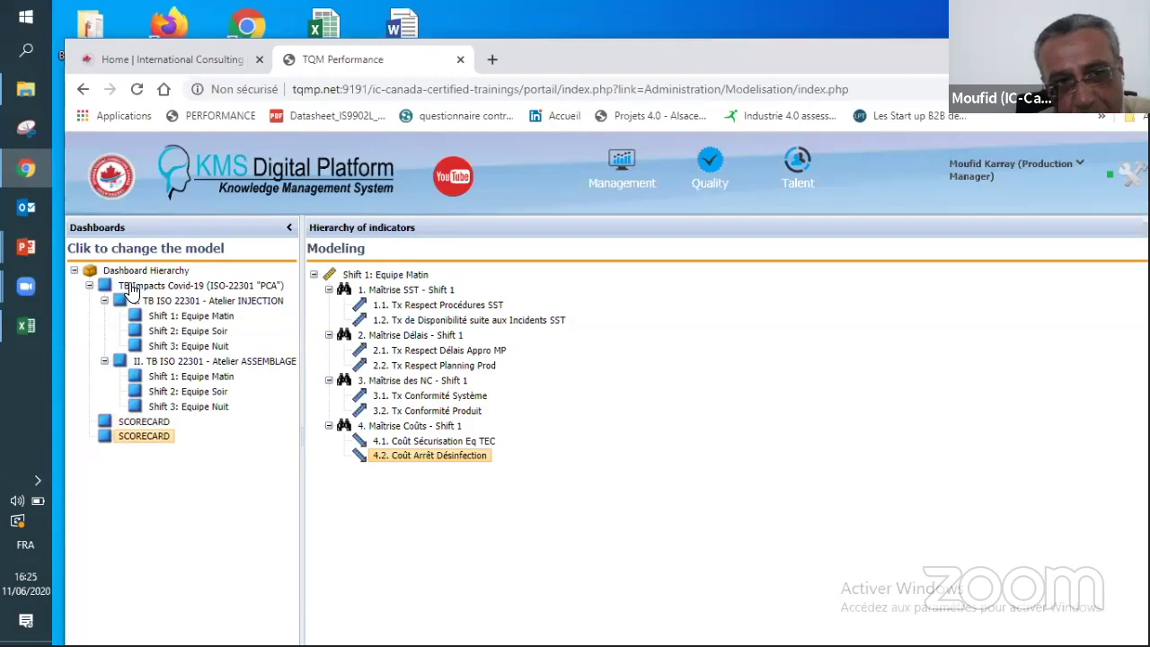
Step: Show the model of the first new SCORECARD, and view the hierarchy with TB Impacts Covid-19 collapsed and expanded
left_click(105, 420)
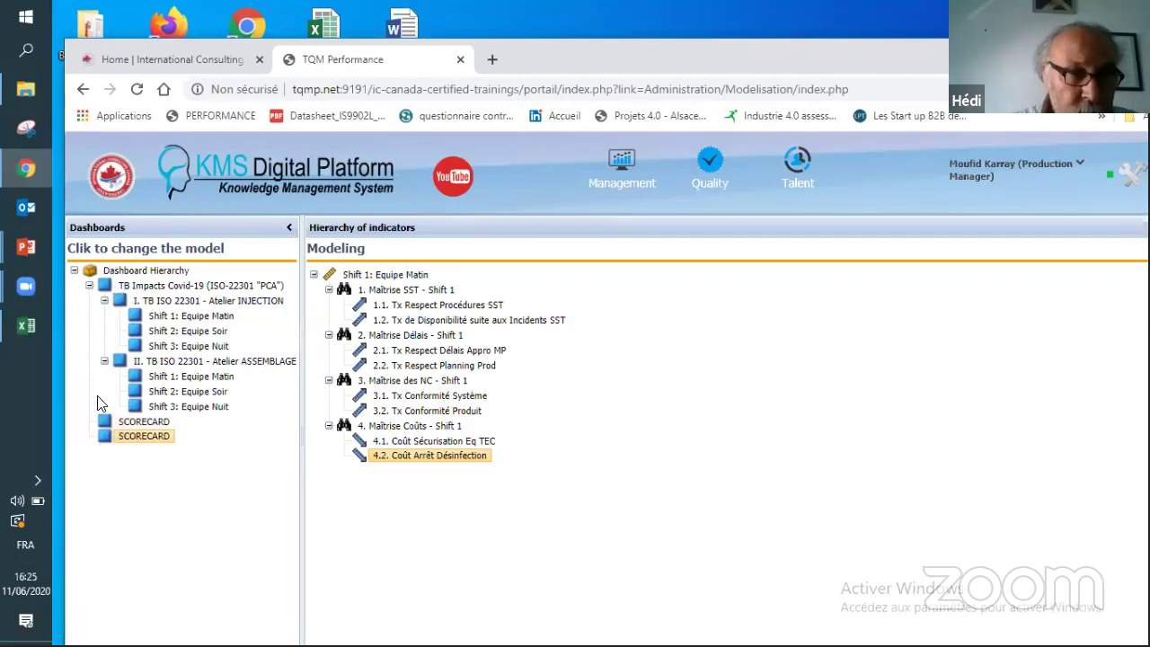
left_click(89, 286)
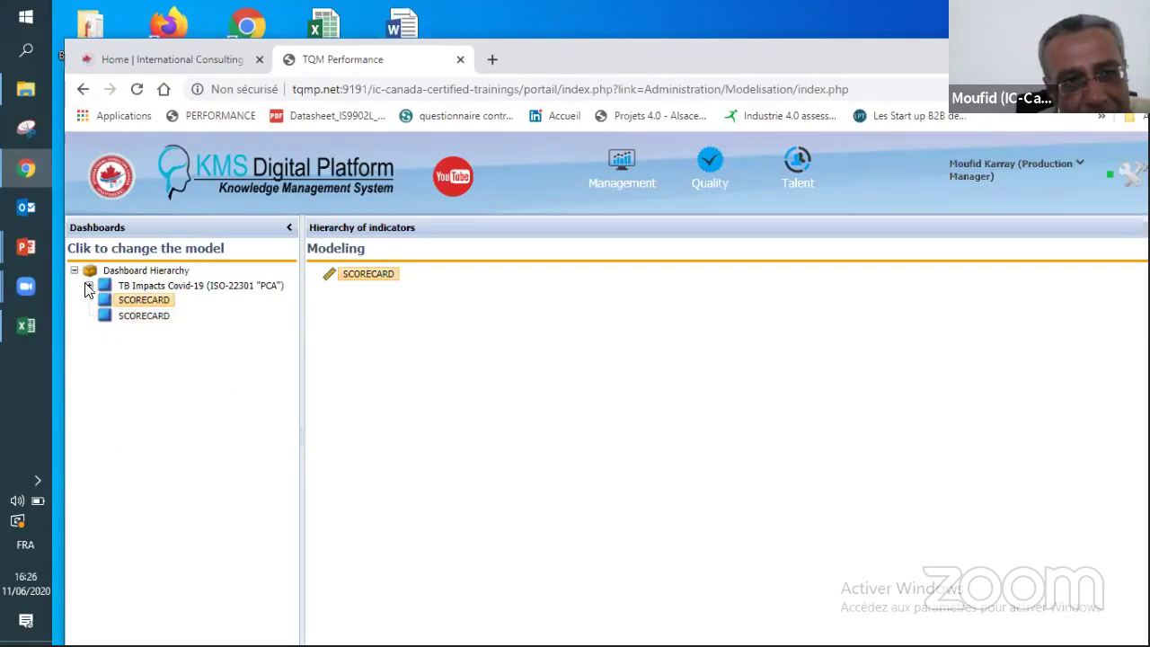
left_click(89, 286)
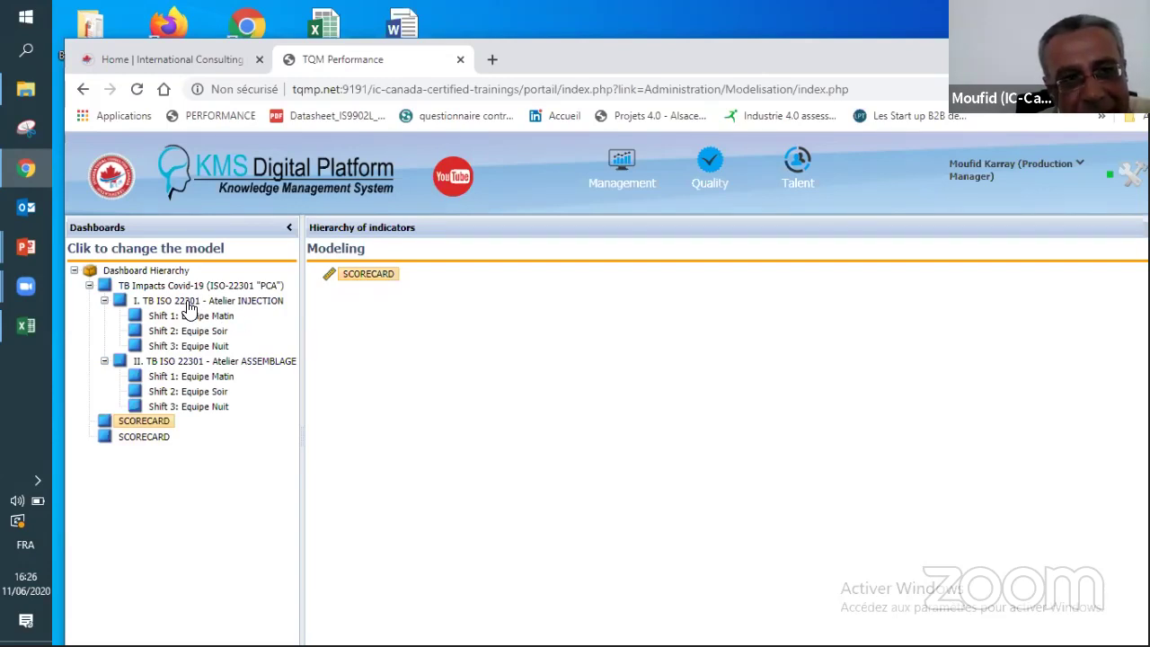
Step: Examine the indicator models of TB Impacts Covid-19 (ISO-22301 "PCA") and I. TB ISO 22301 - Atelier INJECTION, and collapse their branch
mouse_move(134, 271)
left_mouse_down()
mouse_move(133, 290)
mouse_move(119, 272)
left_mouse_up()
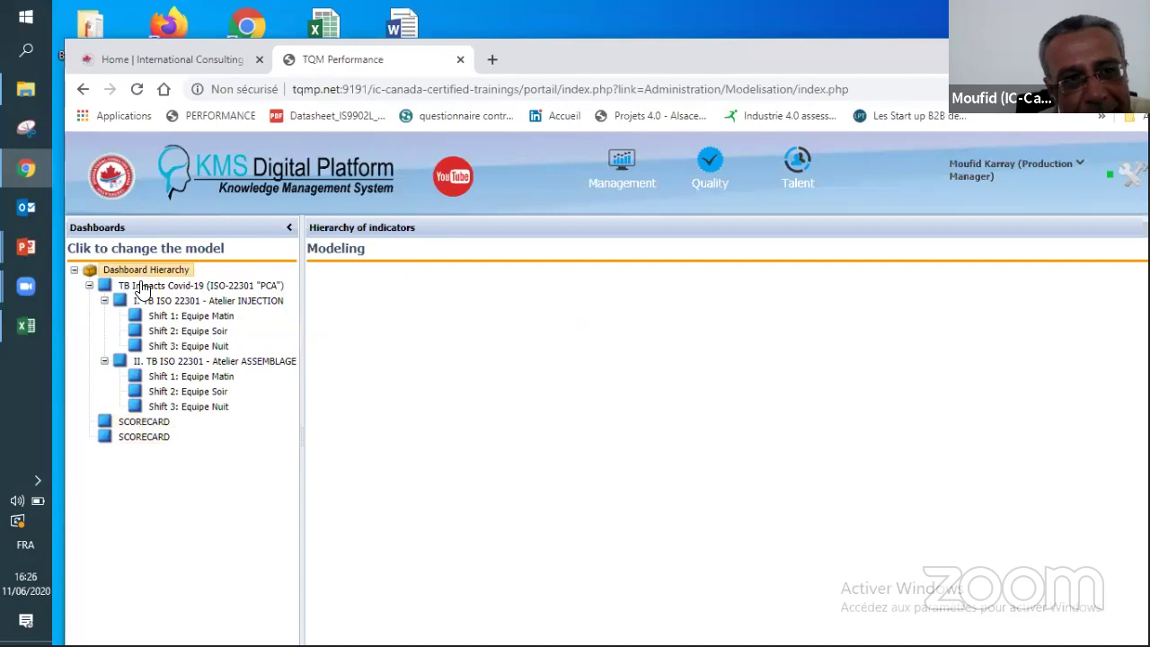
left_click(162, 302)
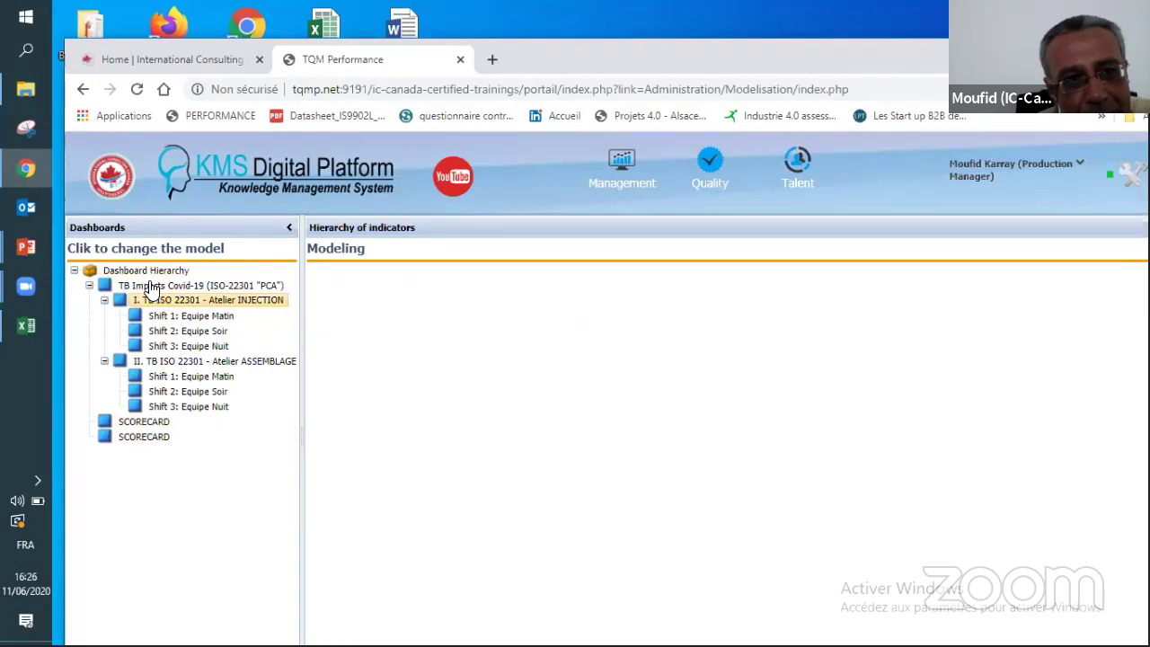
left_click(150, 287)
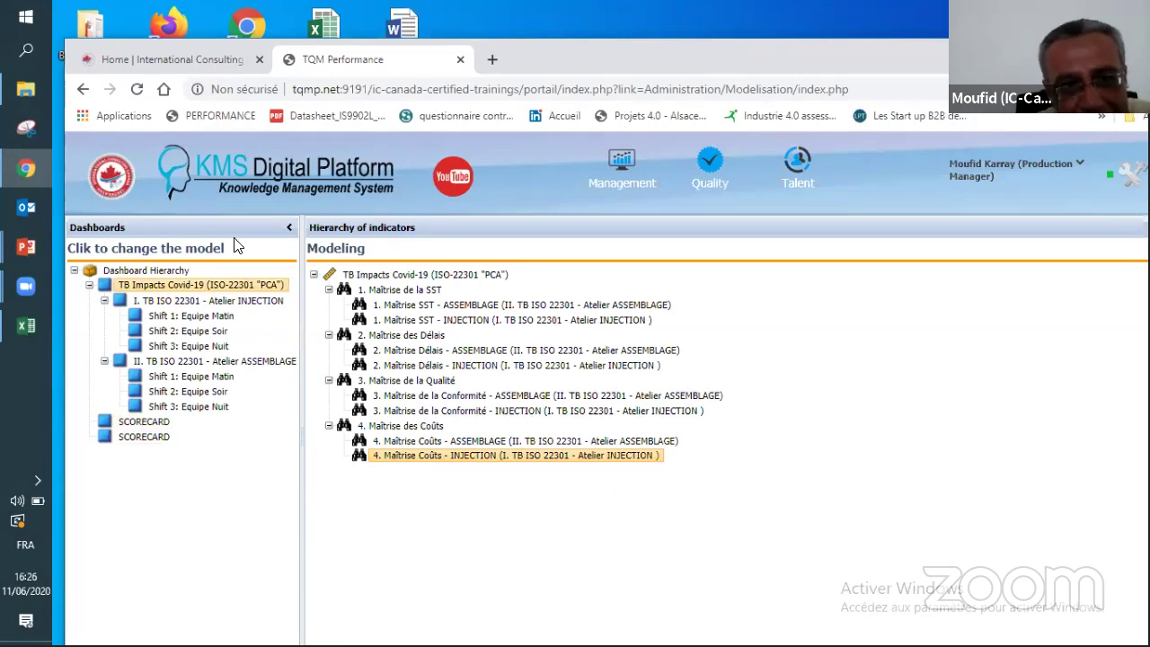
left_click(89, 285)
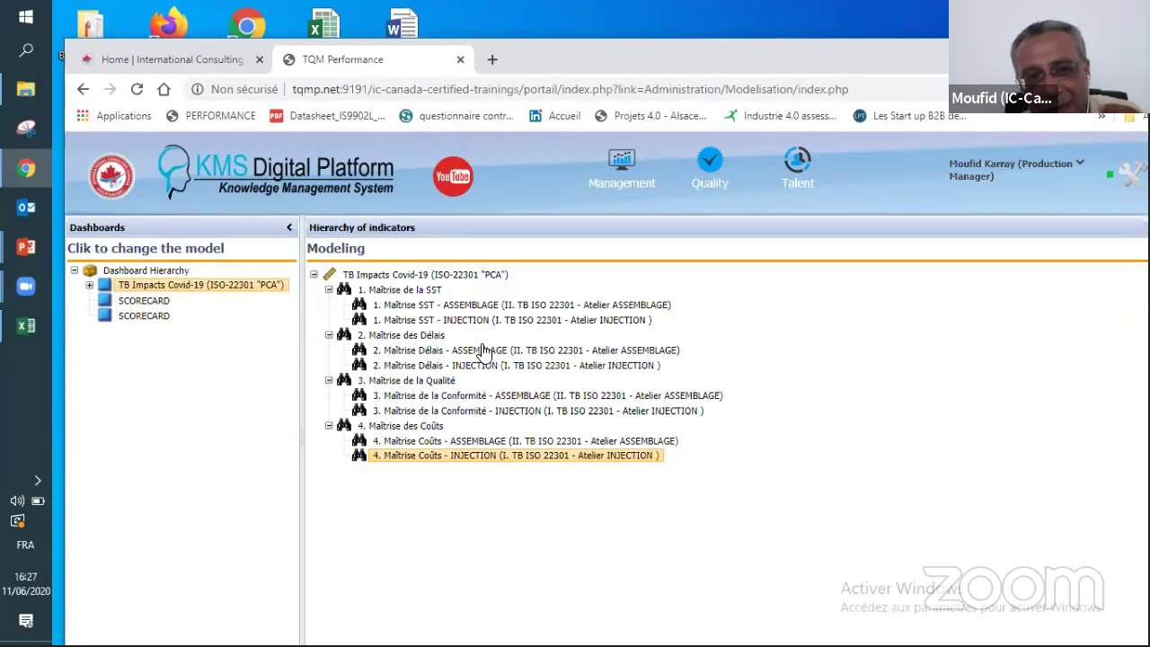
left_click(89, 286)
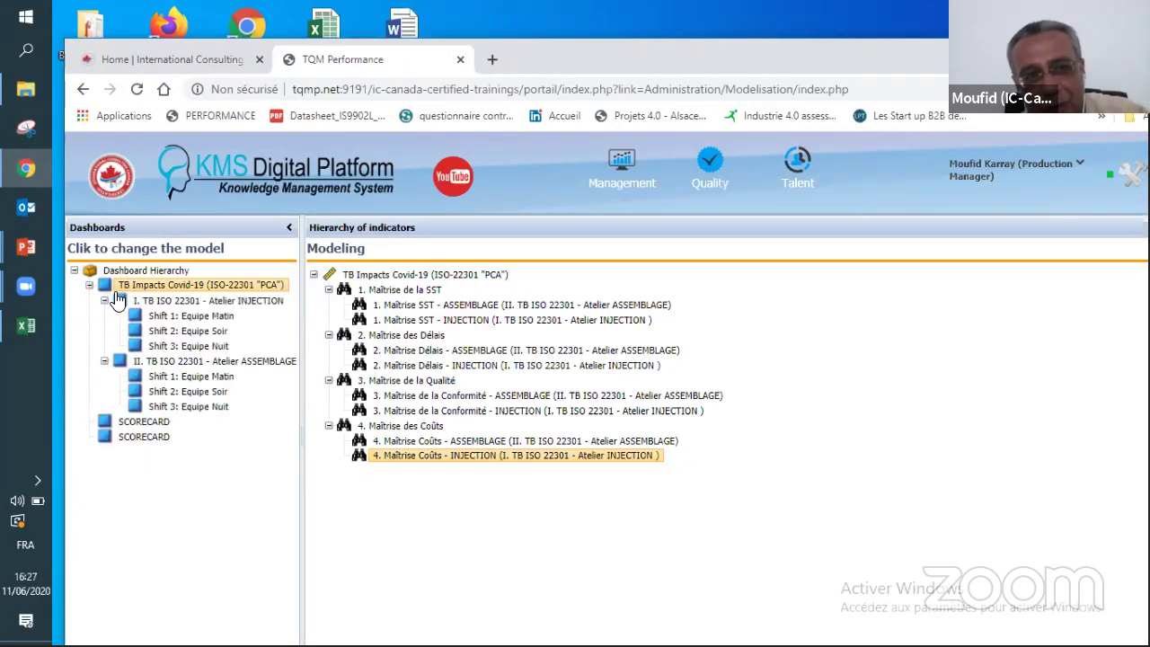
left_click(180, 302)
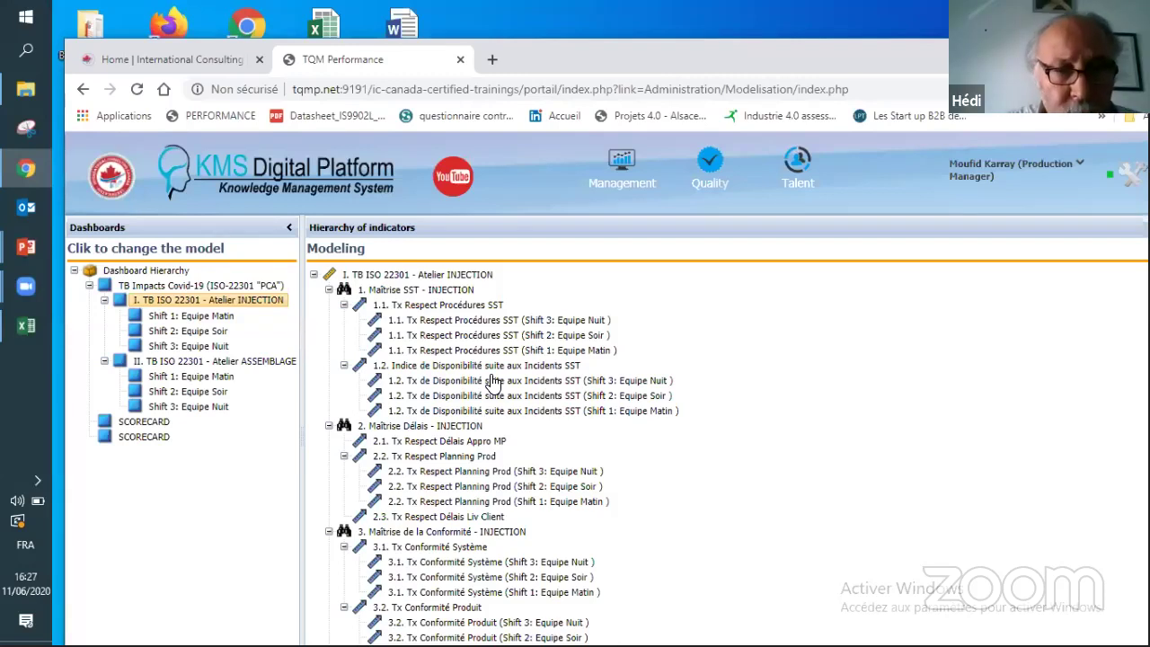
left_click(89, 286)
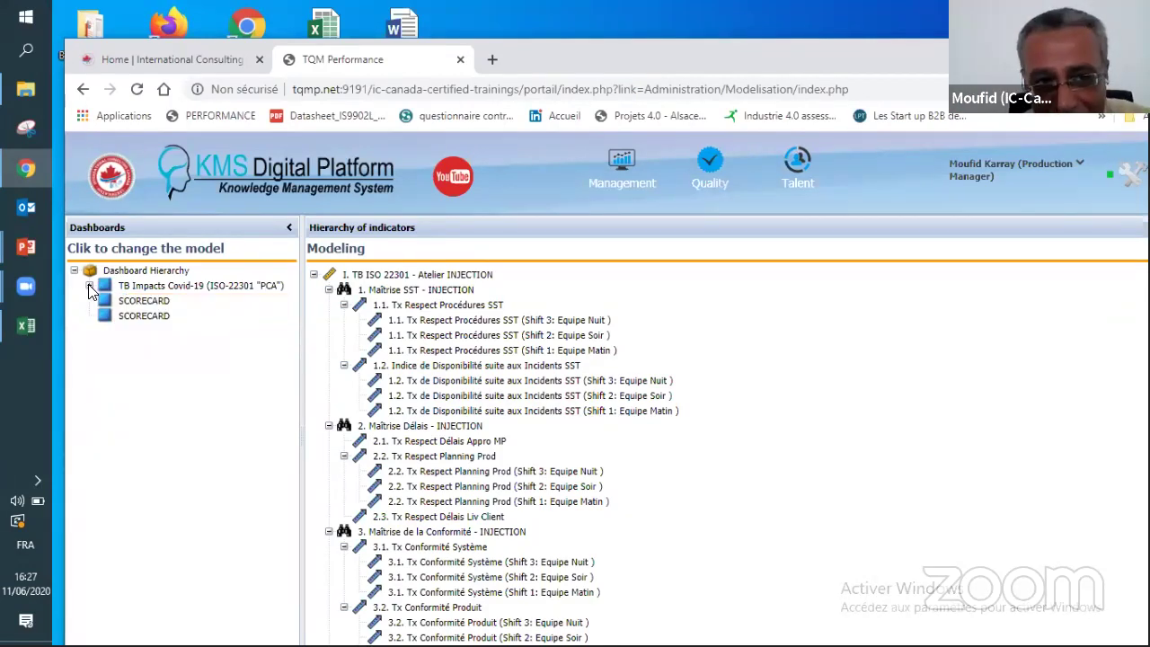
Step: Rename the first SCORECARD dashboard as BSC-Webinar in its characteristics, leaving the measurement parameters empty
left_click(144, 301)
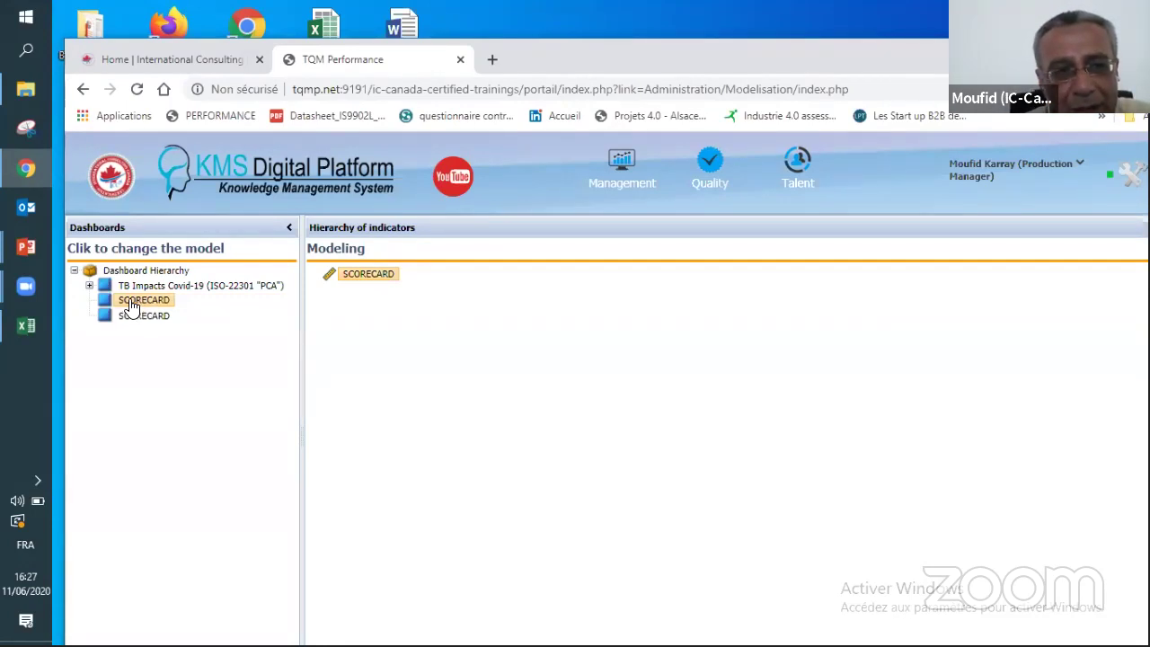
double_click(130, 300)
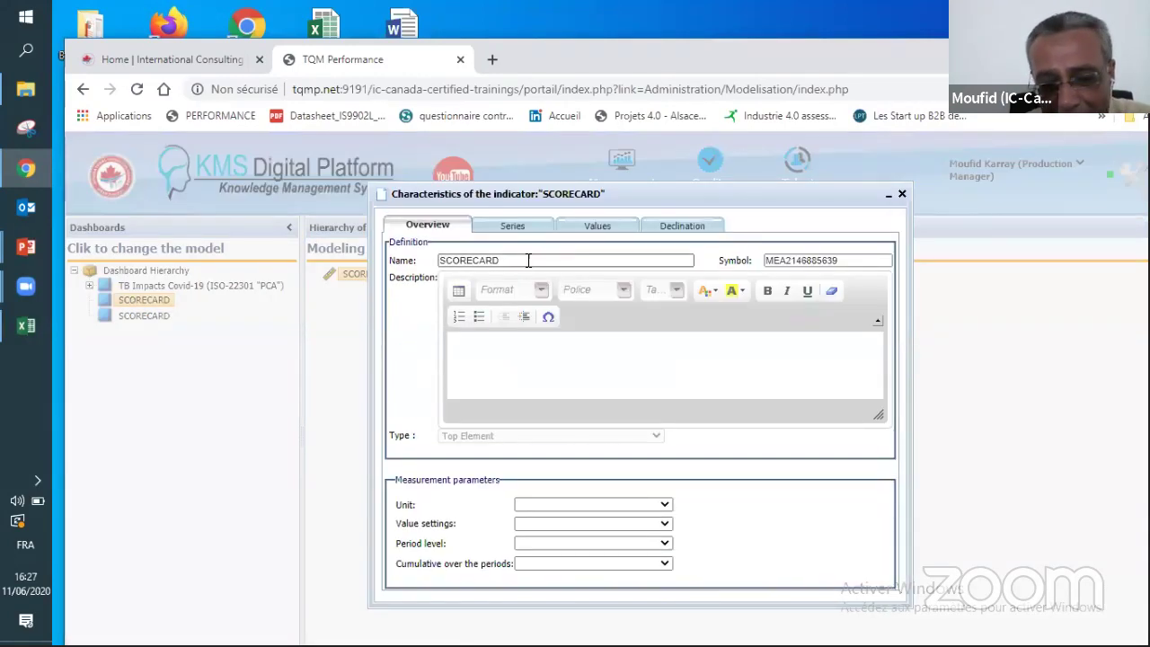
left_click(507, 262)
key("ctrl+a")
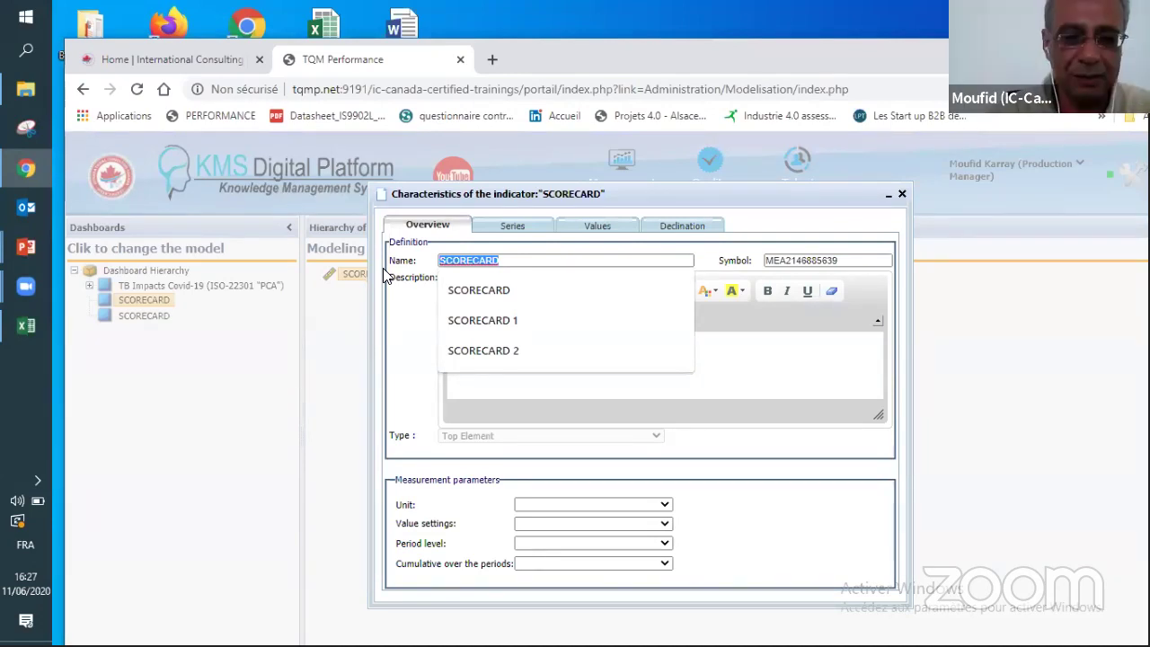
type("BSC")
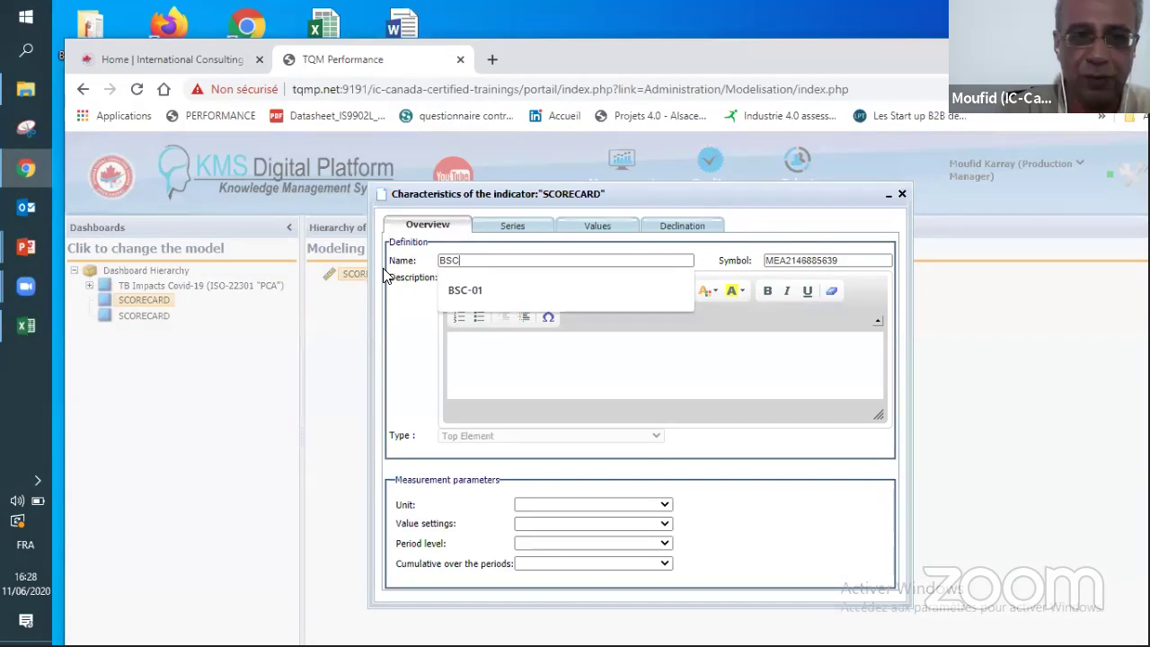
type("-")
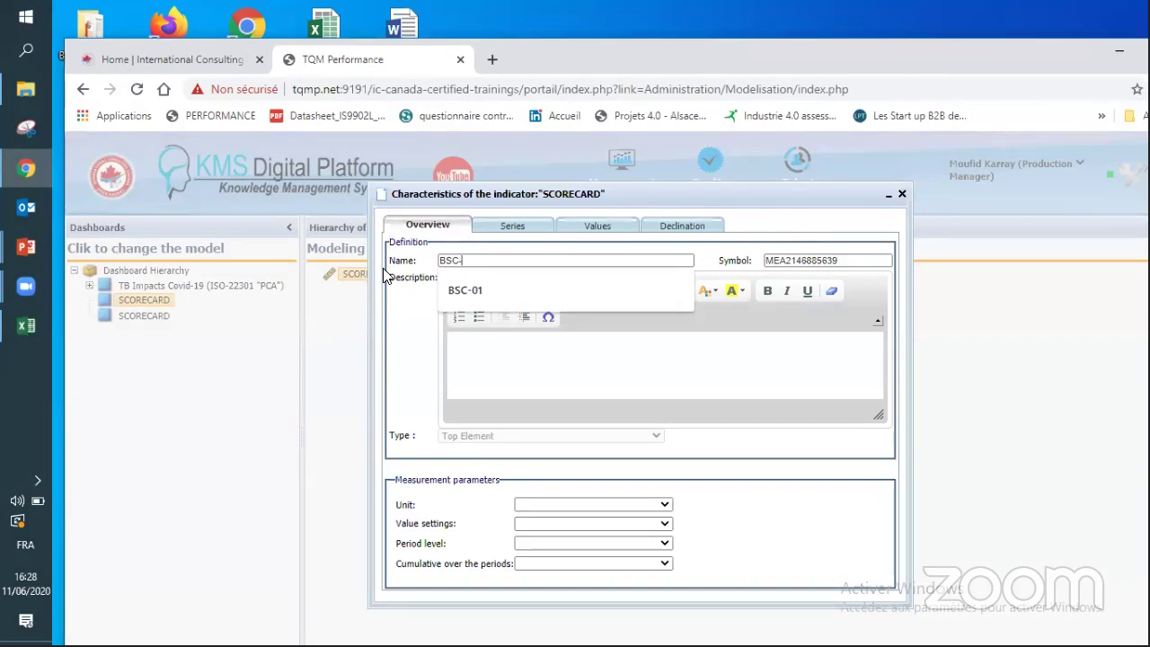
type("Webinar")
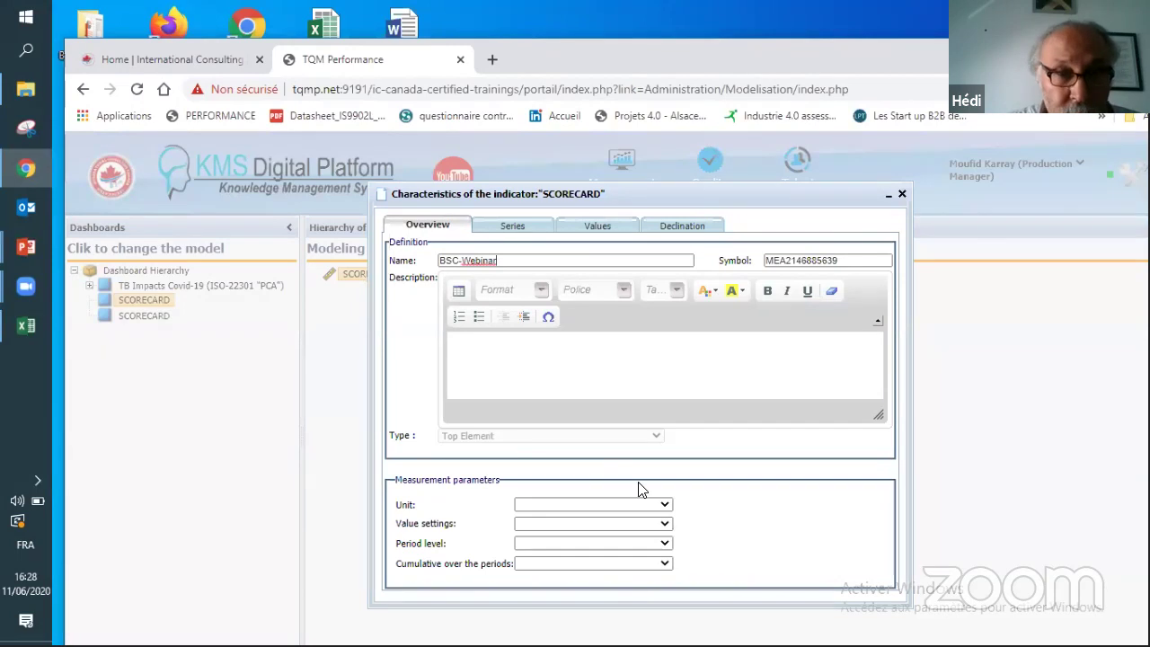
left_click(667, 506)
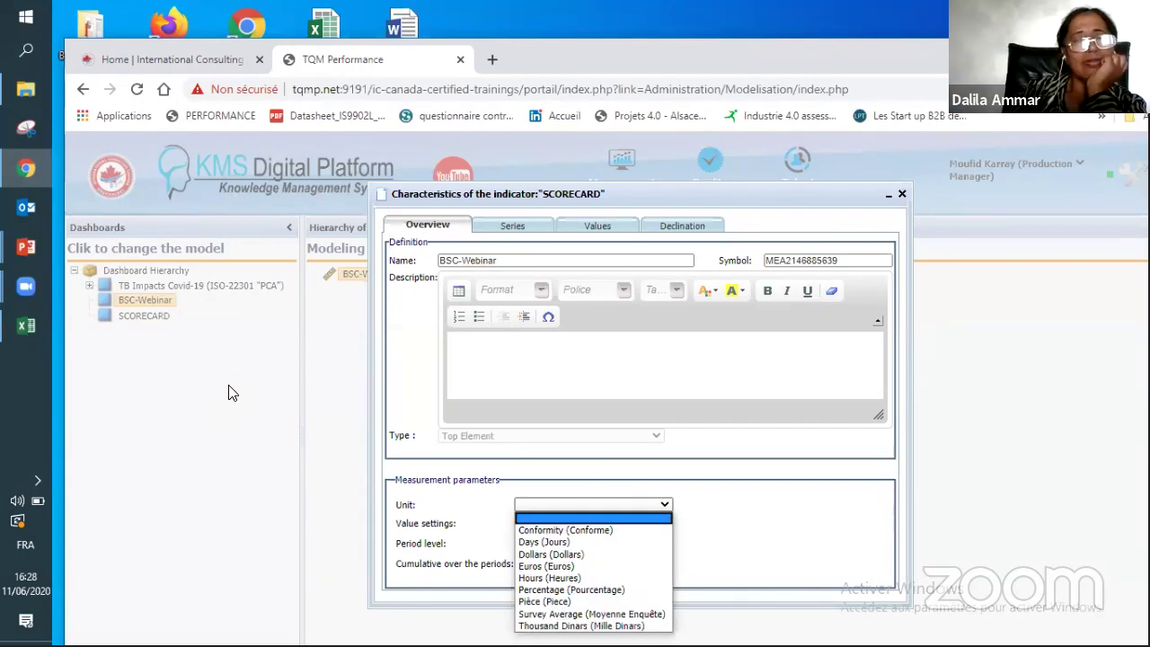
left_click(904, 196)
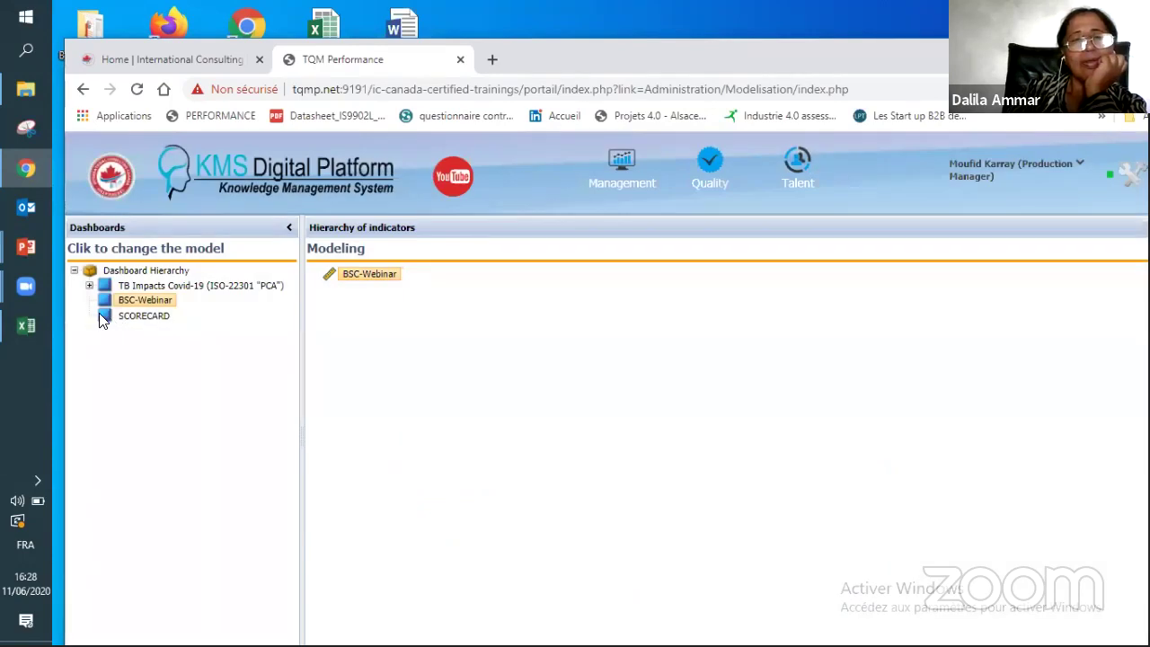
Step: Delete the remaining SCORECARD dashboard from the Dashboard Hierarchy
left_click(103, 320)
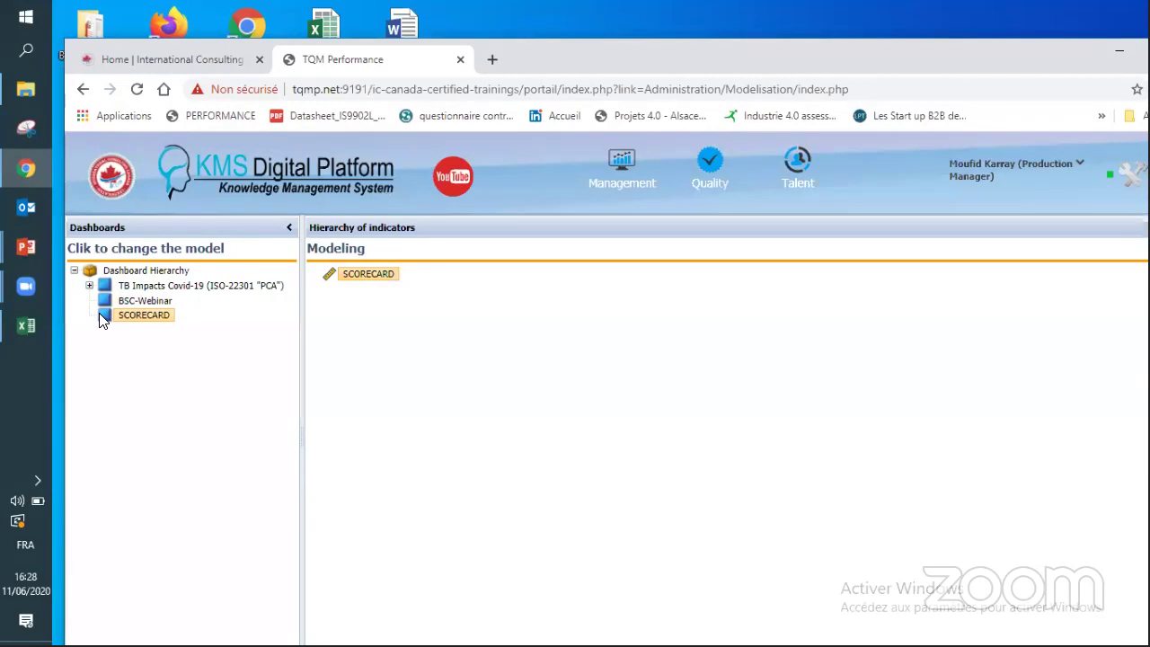
right_click(103, 321)
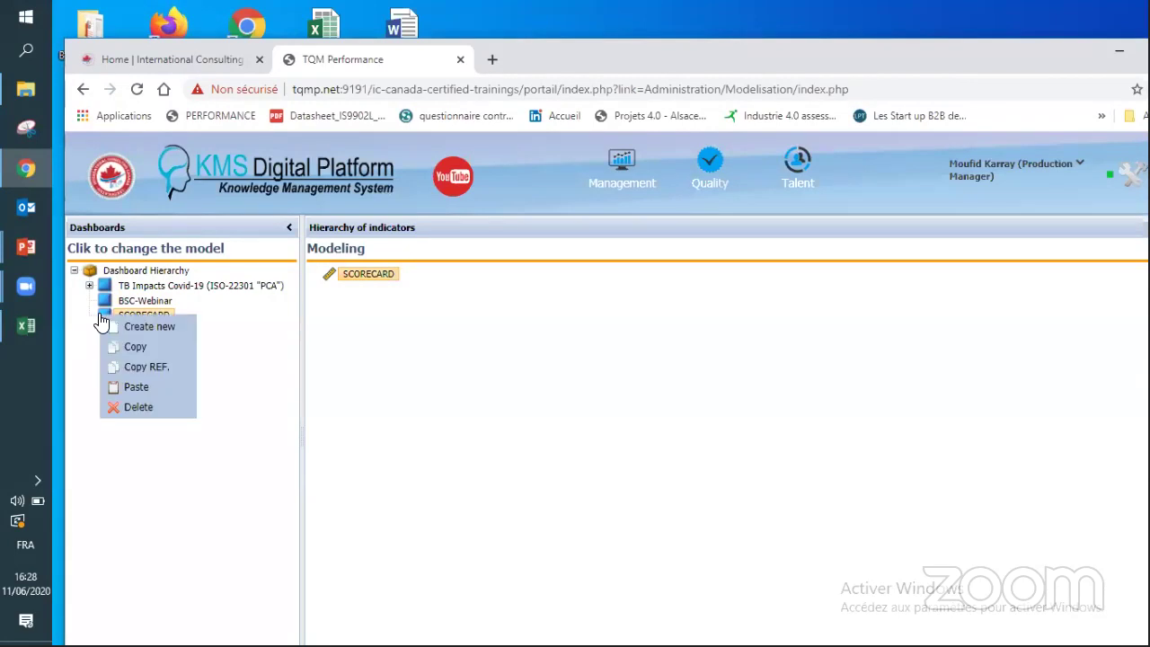
left_click(139, 407)
left_click(616, 439)
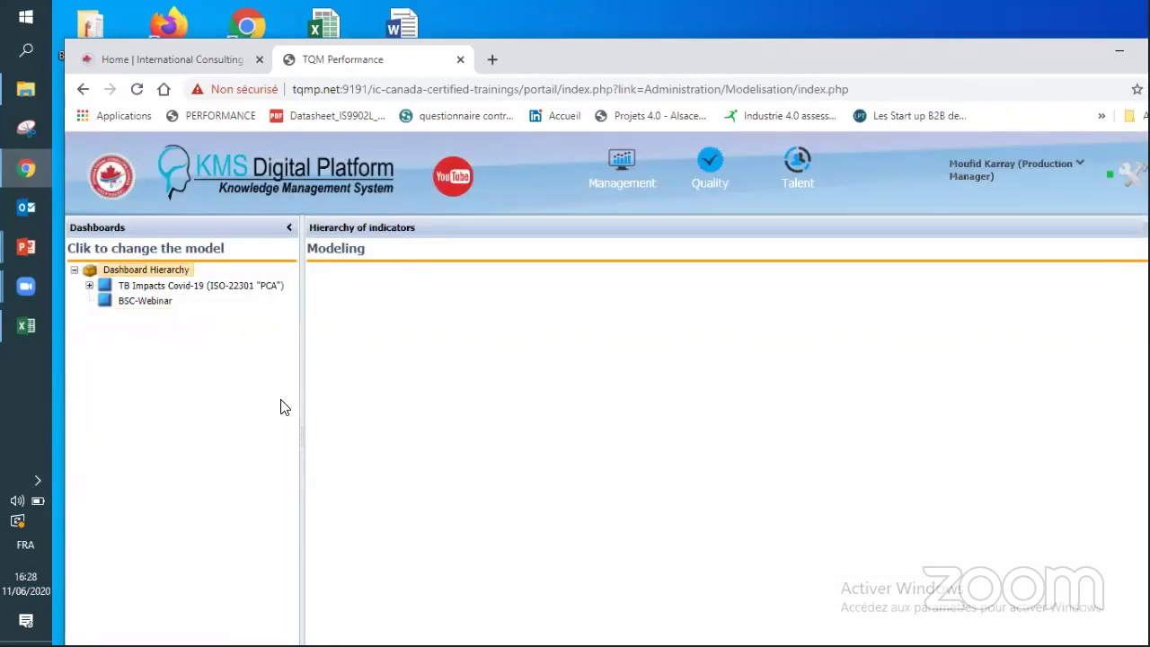
Step: Create a new dashboard beneath BSC-Webinar in the Dashboard Hierarchy
left_click(104, 301)
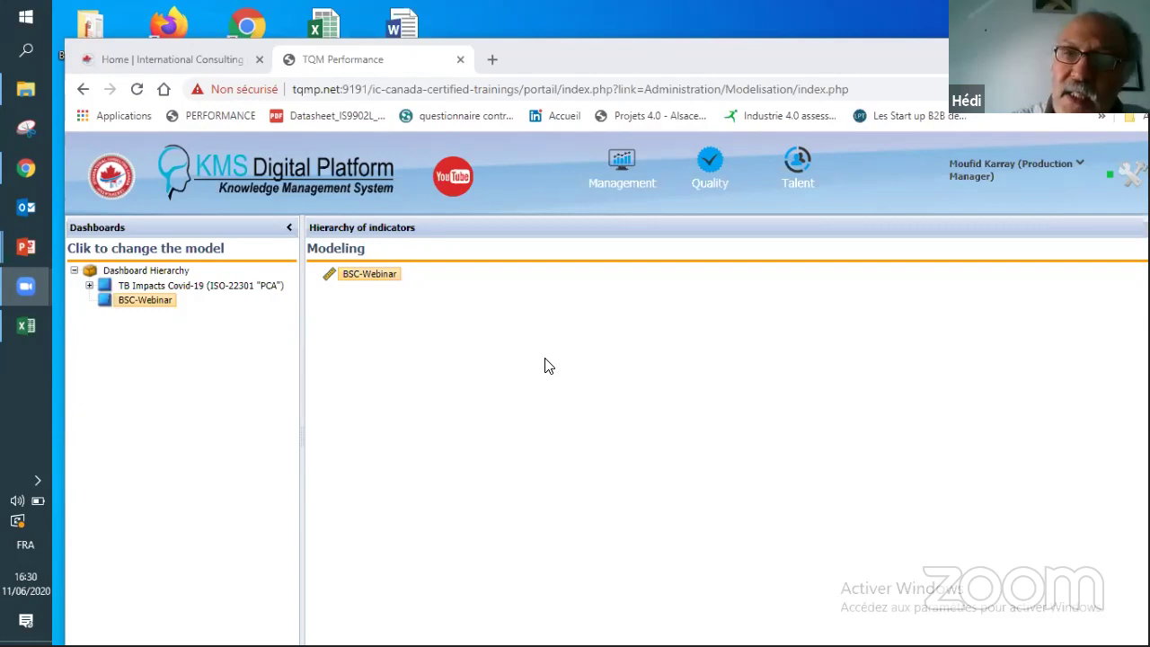
right_click(131, 310)
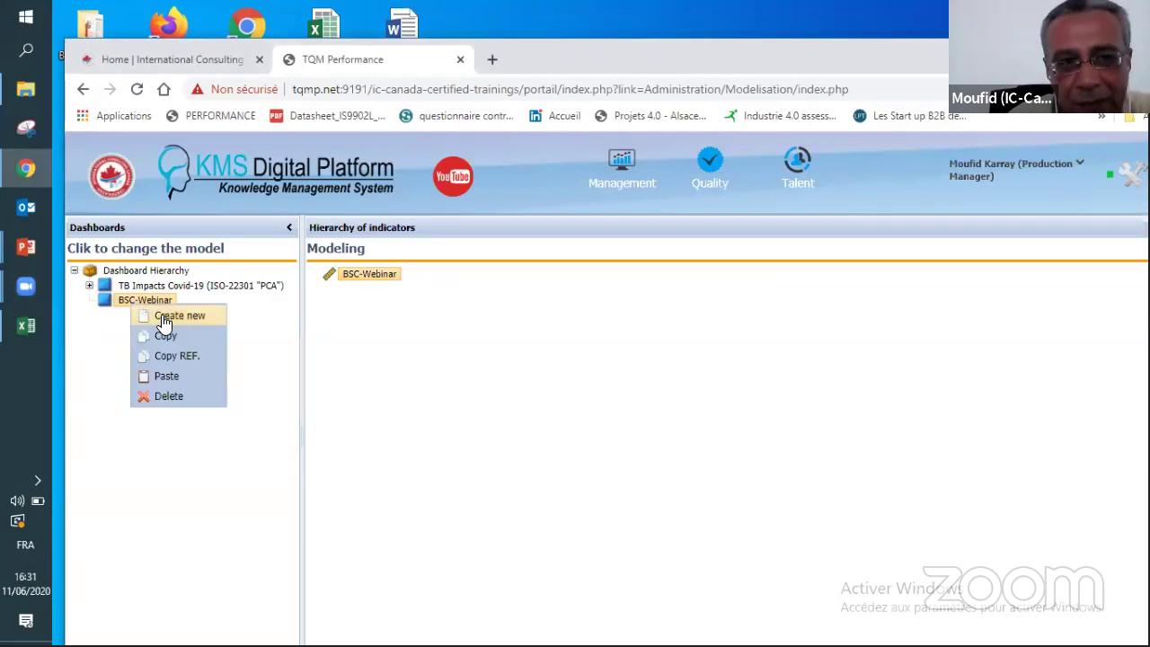
left_click(164, 318)
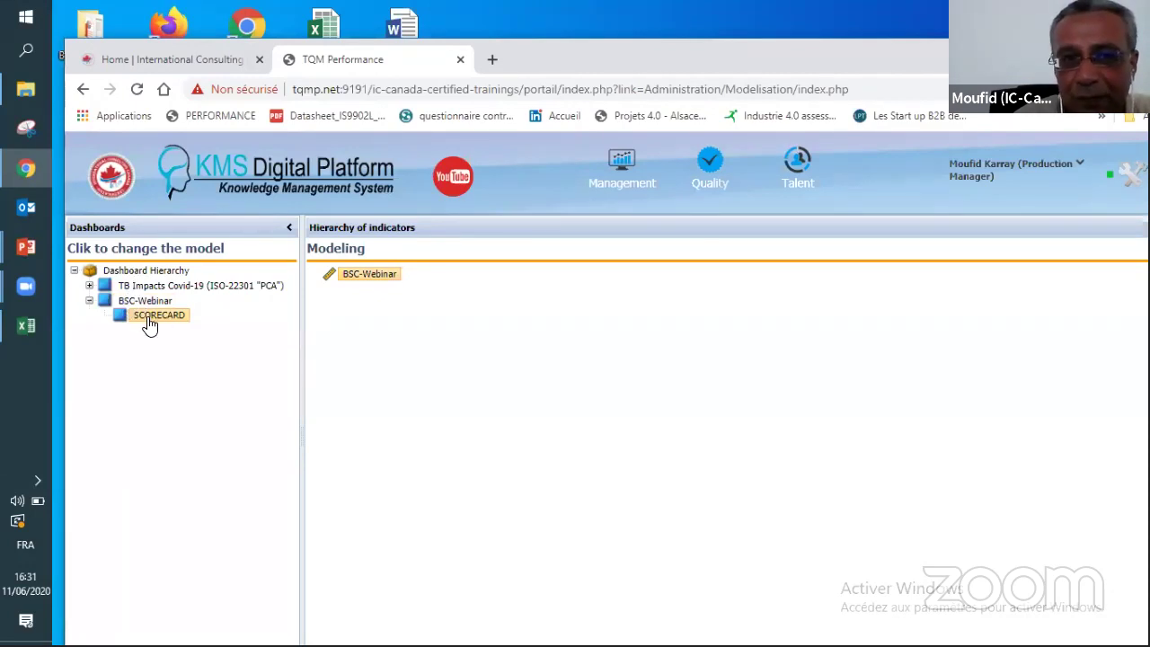
Step: Rename the SCORECARD dashboard beneath BSC-Webinar as IC-canada and close its characteristics without choosing a unit
left_click(149, 320)
double_click(149, 320)
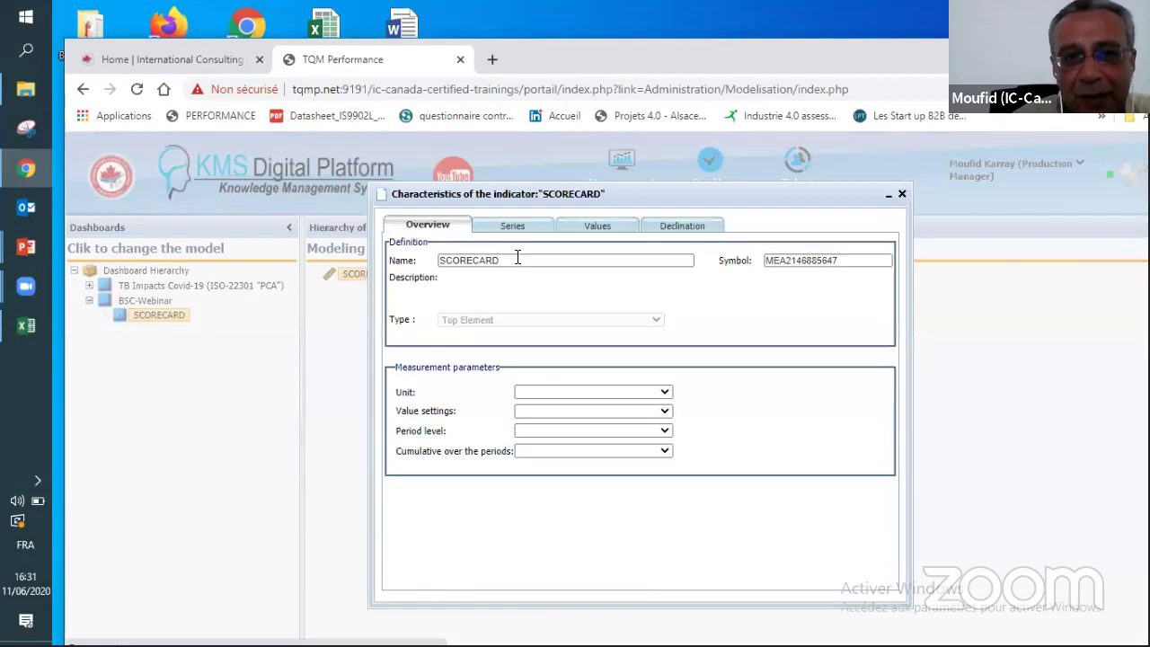
left_click(518, 258)
key("ctrl+a")
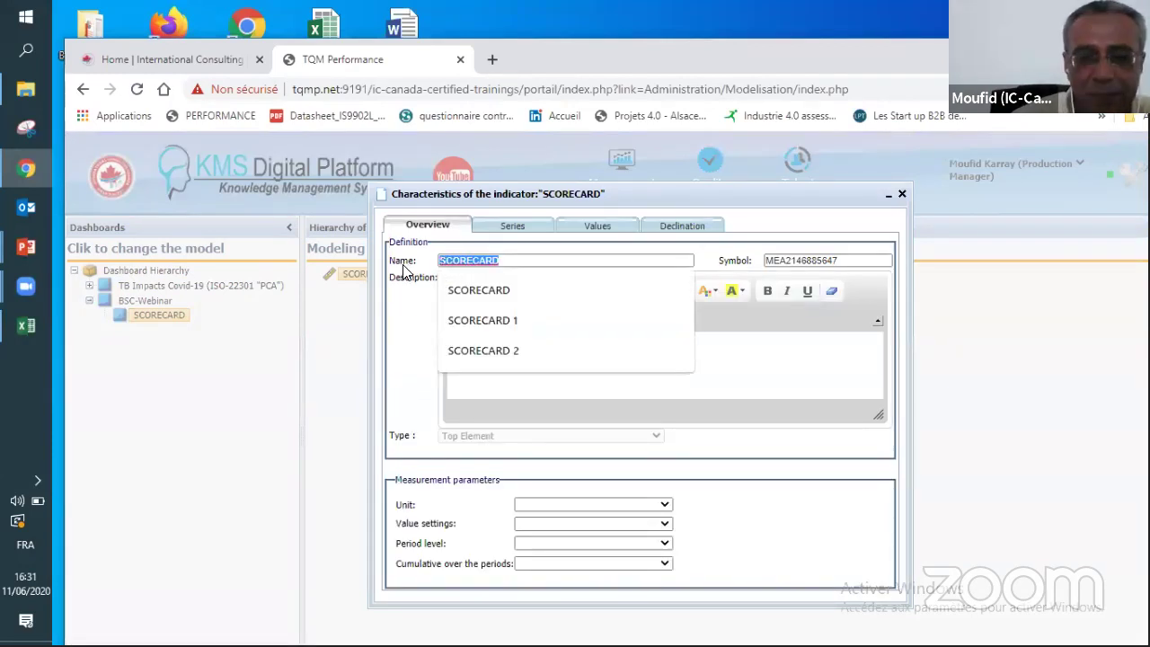
type("IC")
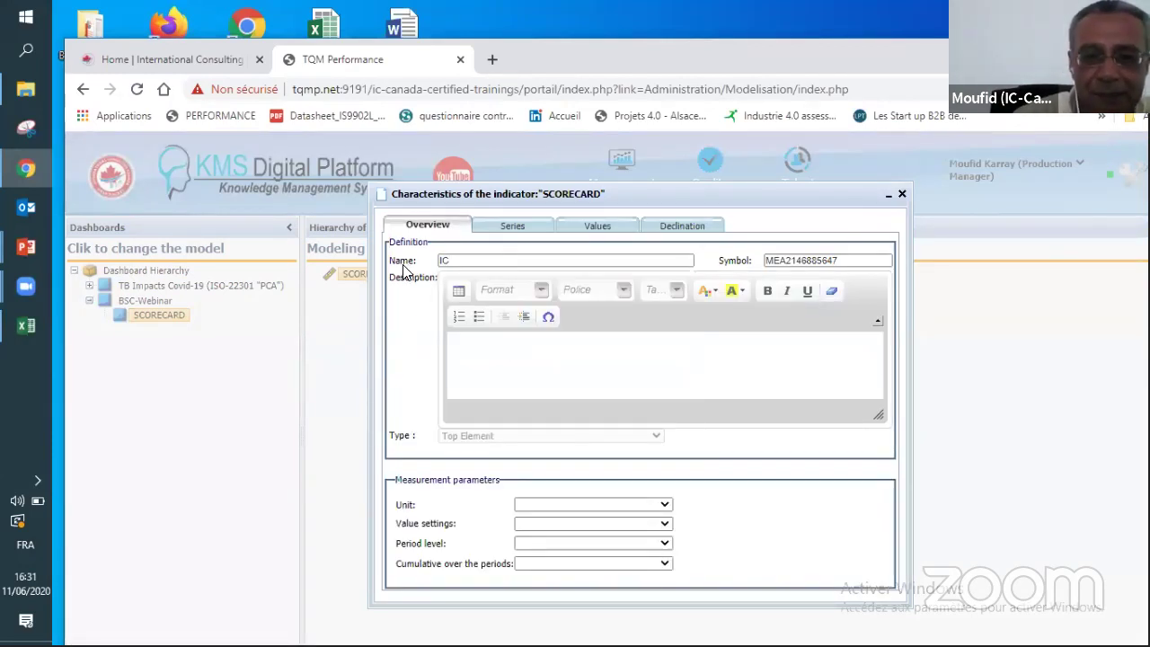
type("-cana")
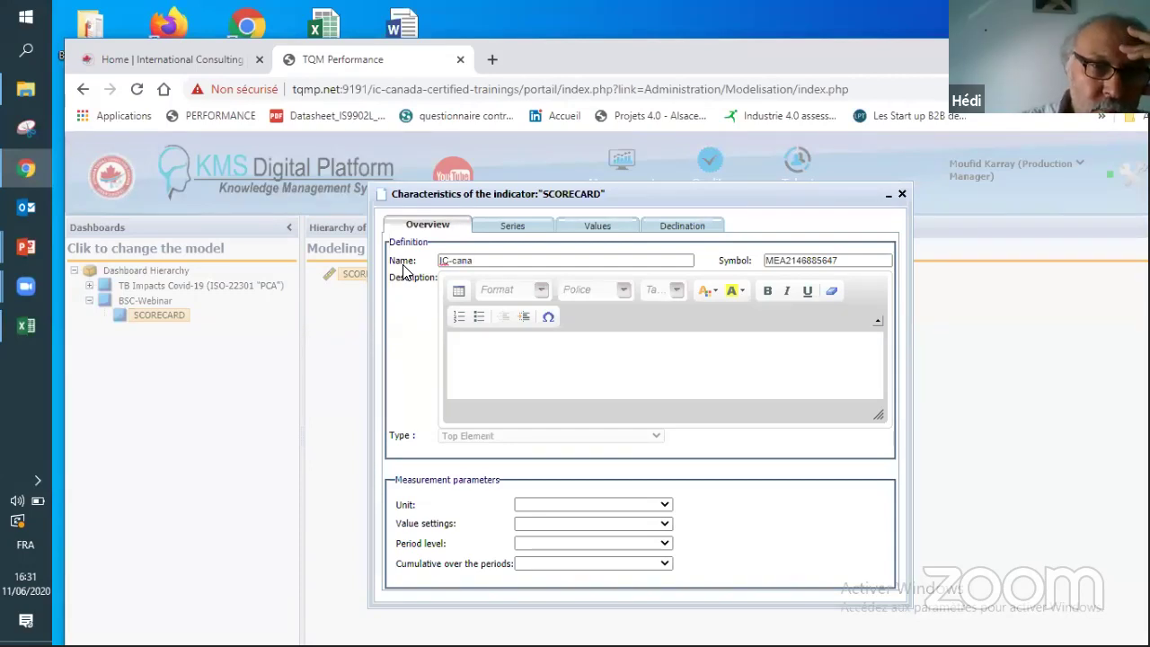
type("ada")
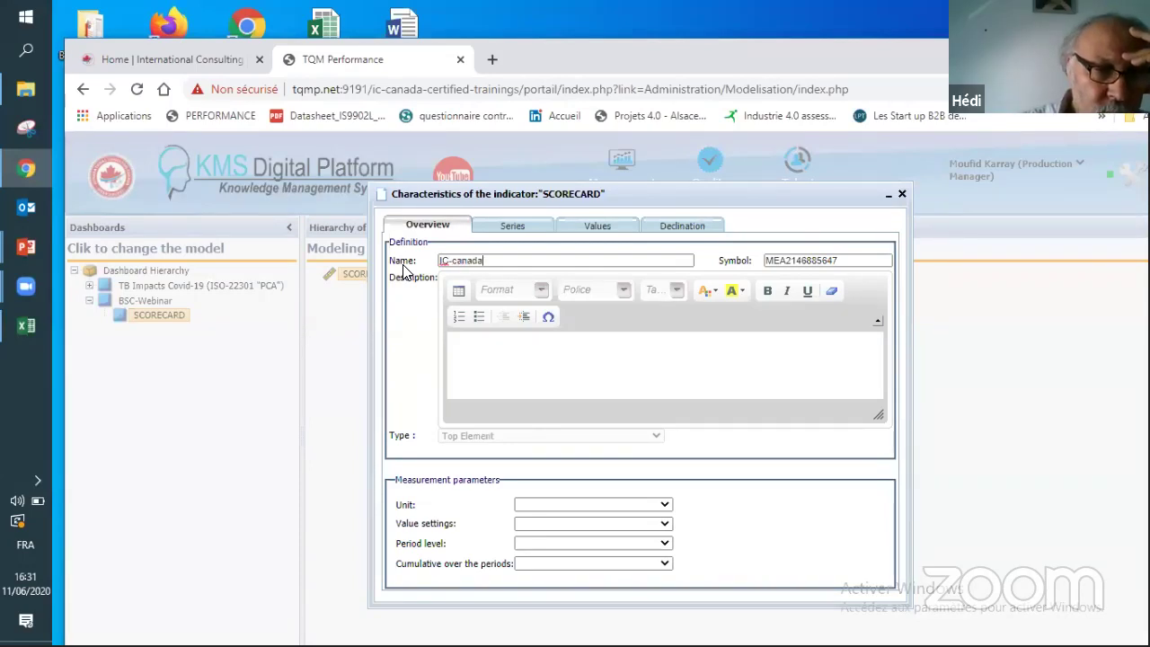
left_click(598, 508)
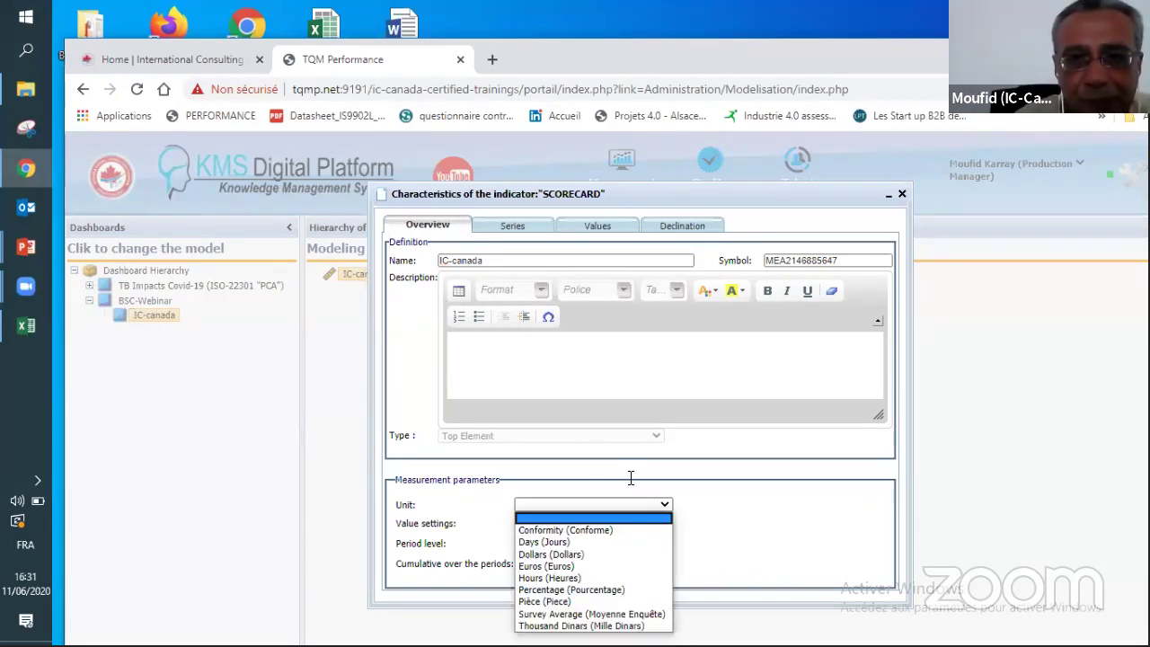
left_click(892, 199)
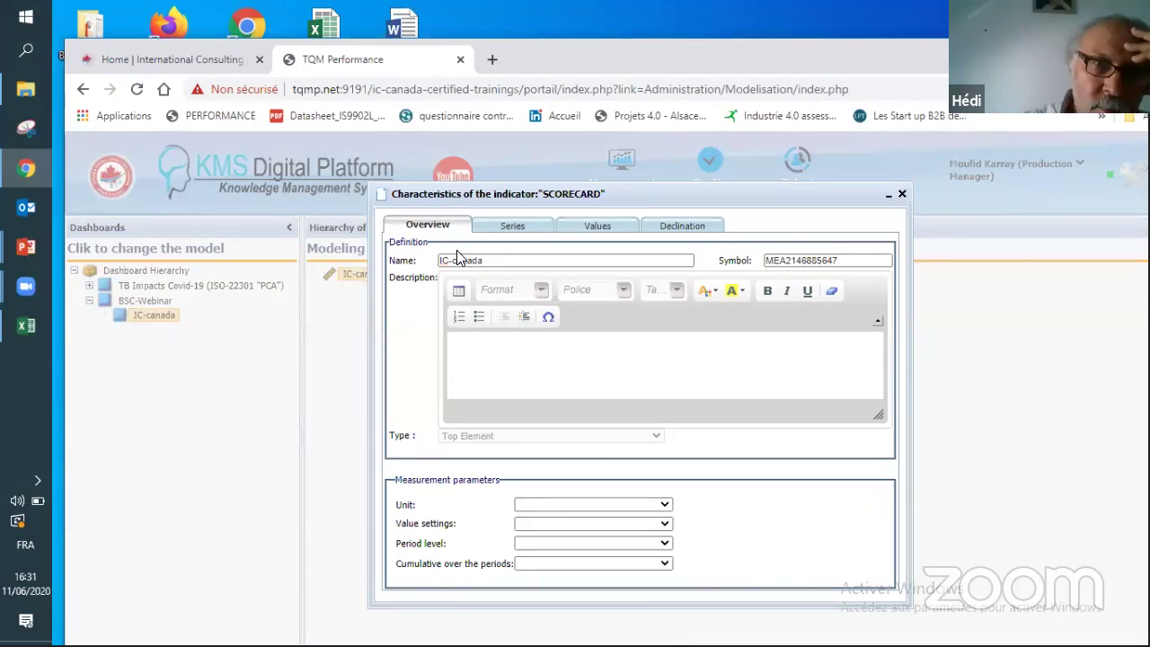
left_click(903, 195)
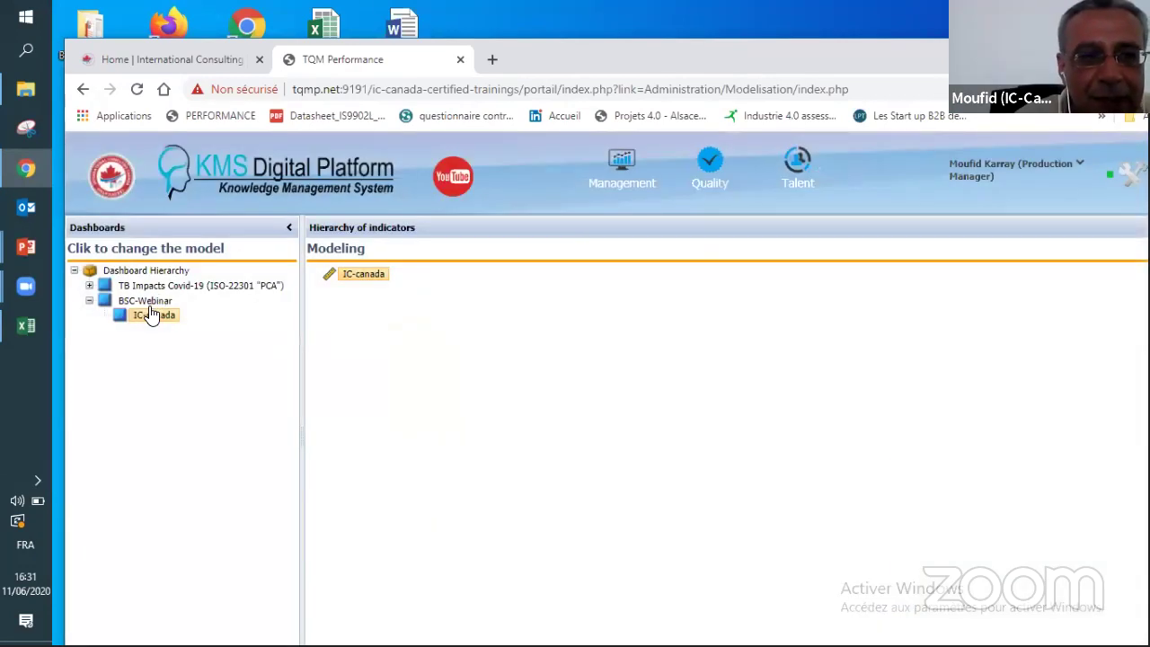
Step: Add a second dashboard beneath BSC-Webinar and name it "Group-" followed by the production manager's surname in lowercase
right_click(151, 308)
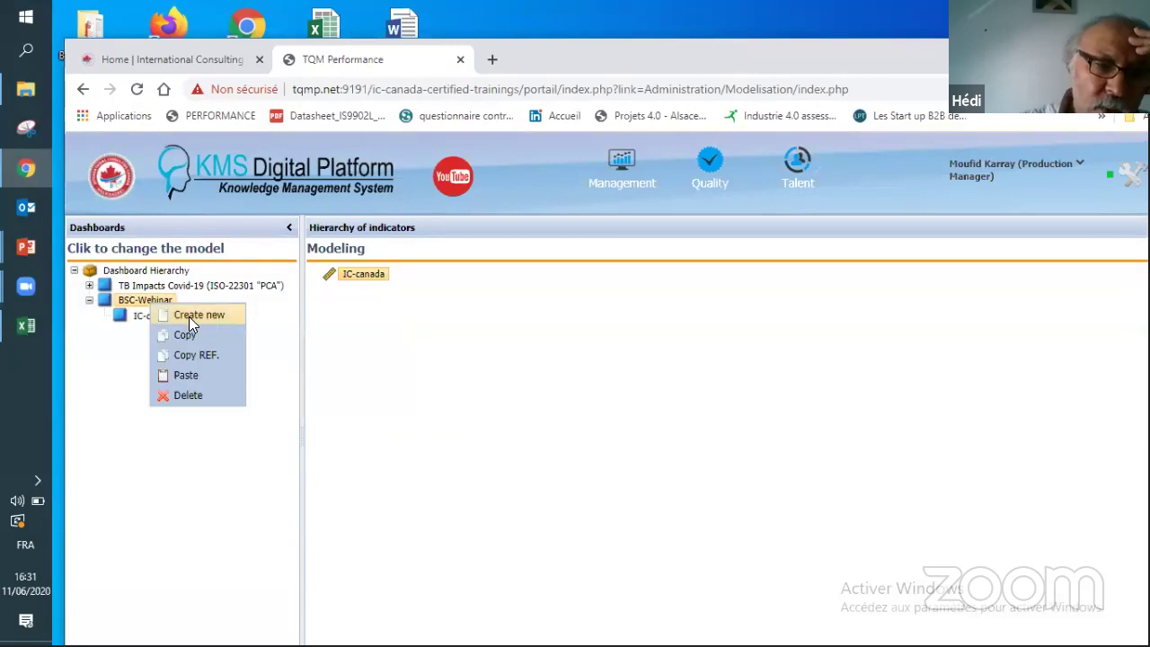
left_click(189, 316)
double_click(162, 335)
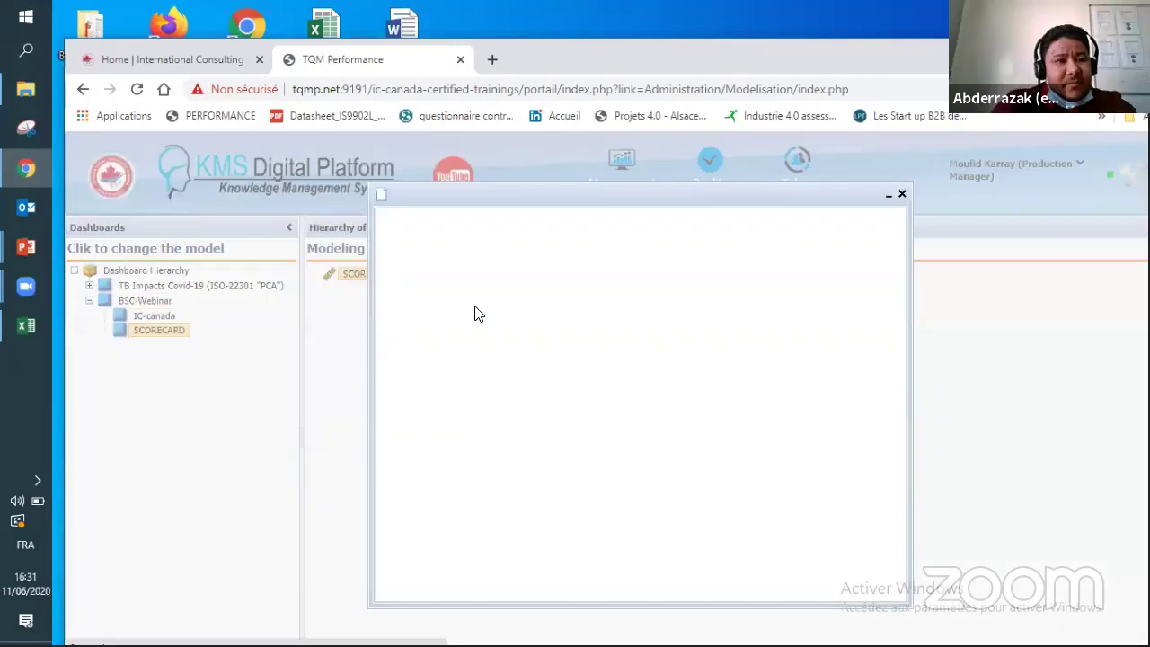
left_click(499, 260)
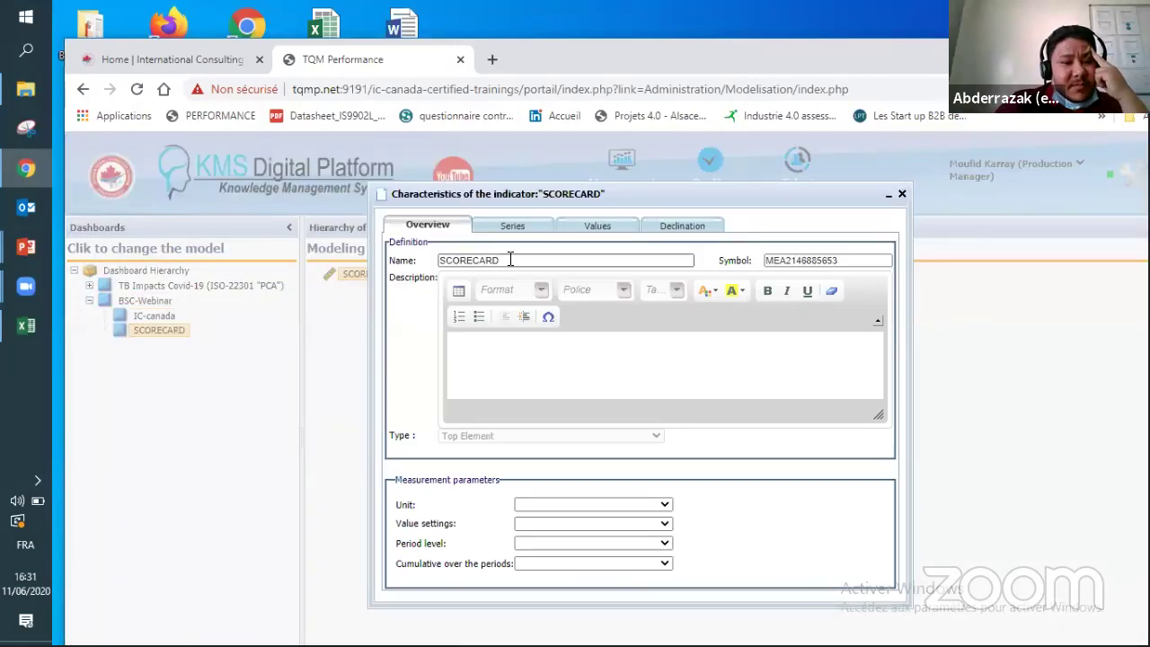
left_click_drag(500, 260, 404, 274)
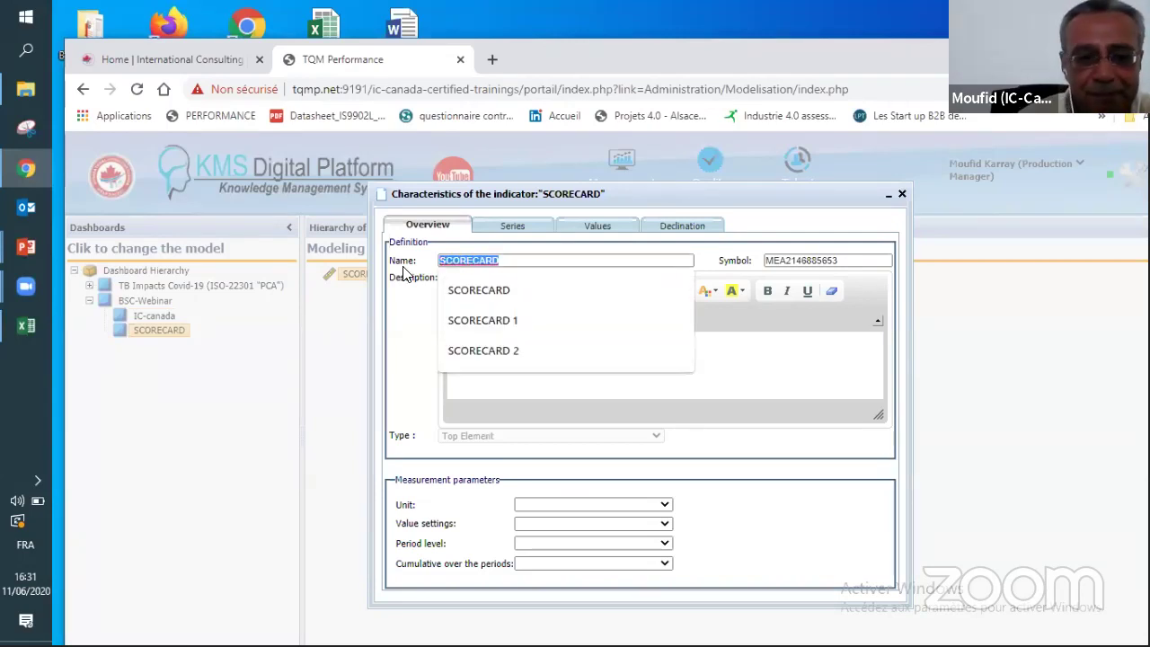
type("Grou")
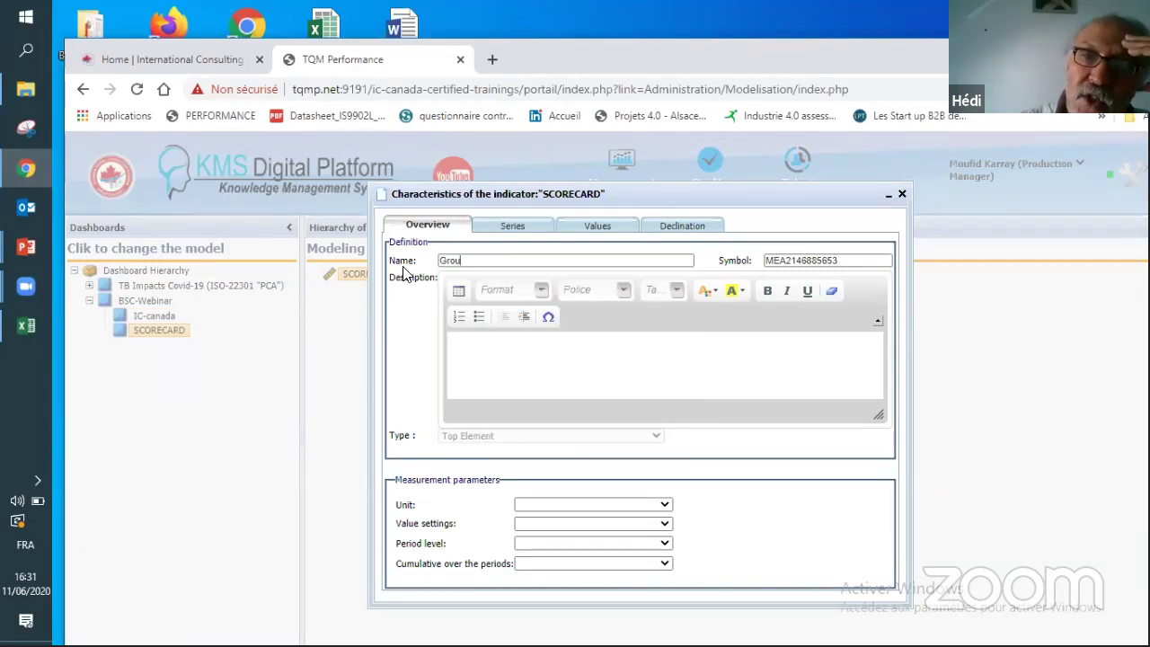
type("p-karra")
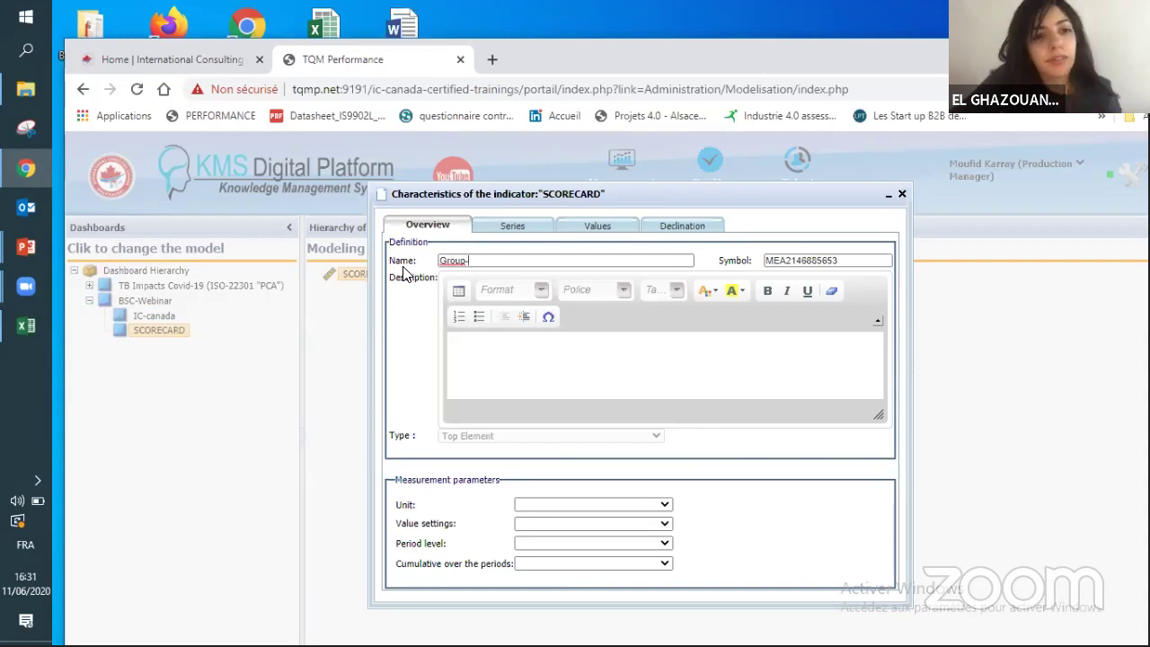
type("y")
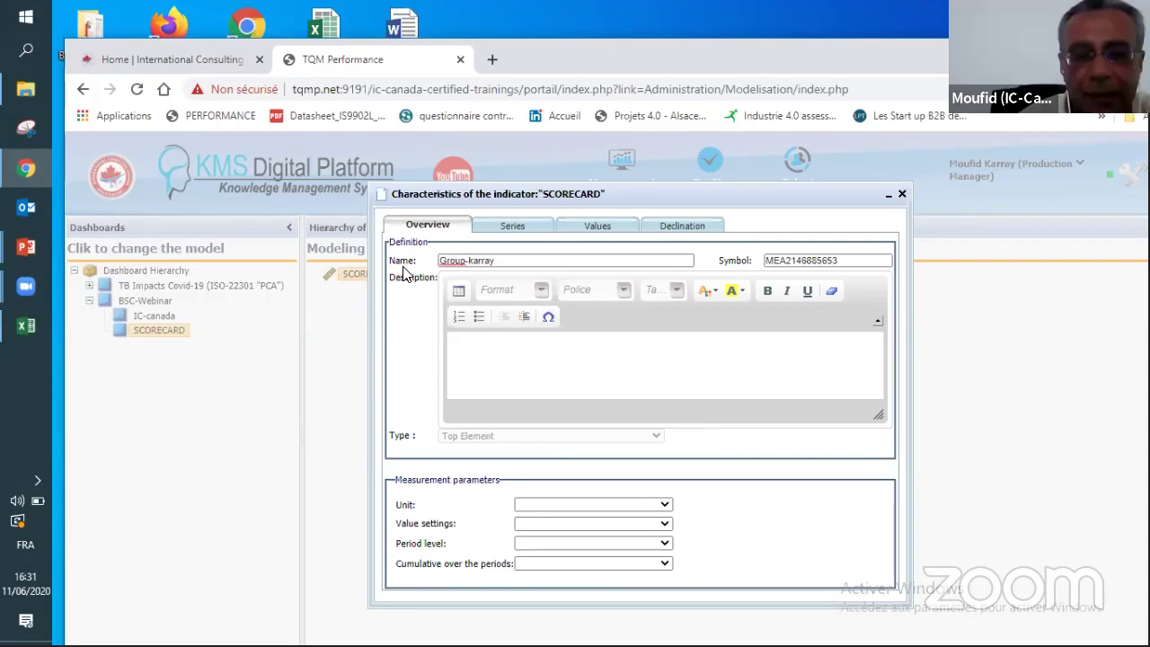
left_click(626, 565)
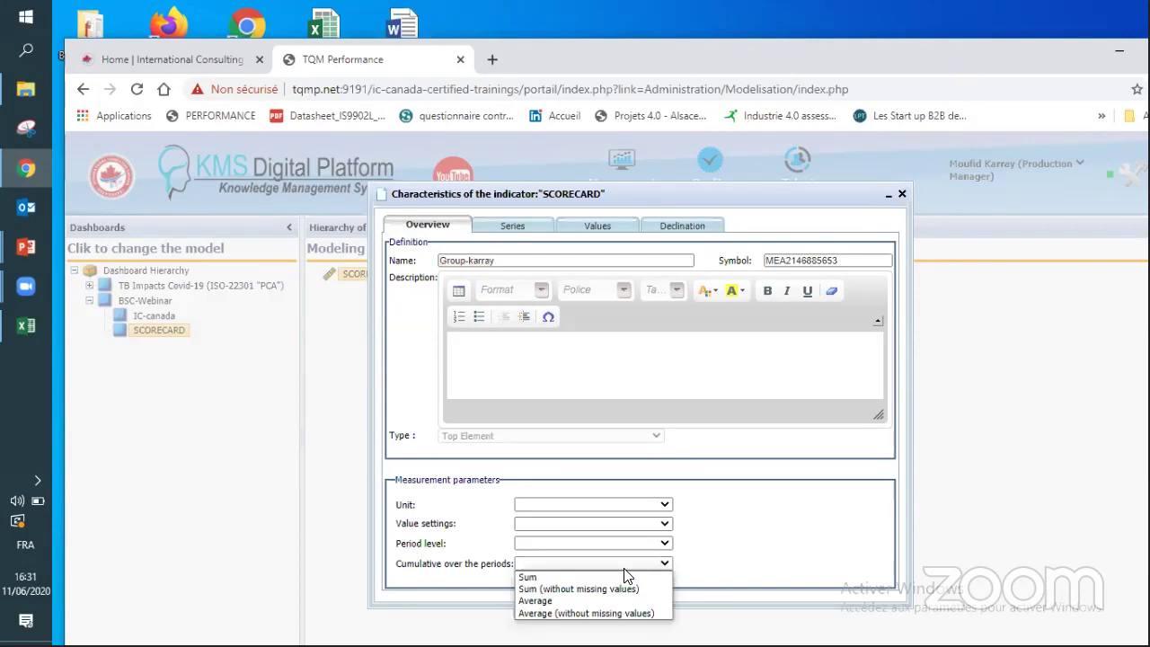
left_click(903, 194)
left_click(903, 194)
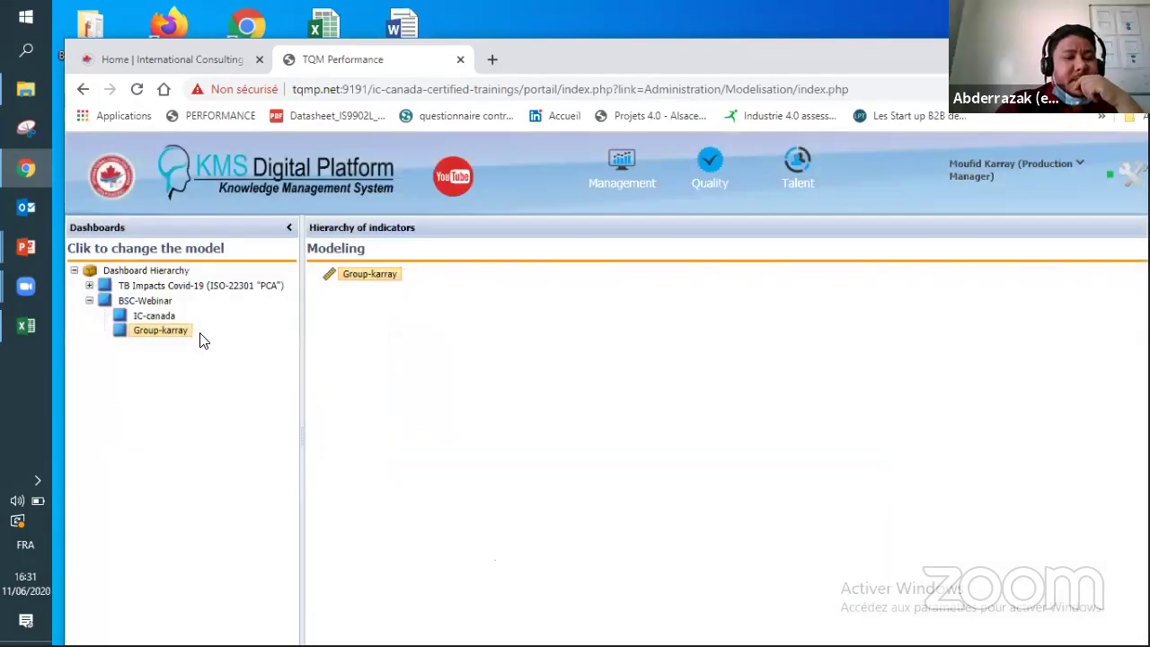
double_click(140, 302)
right_click(140, 302)
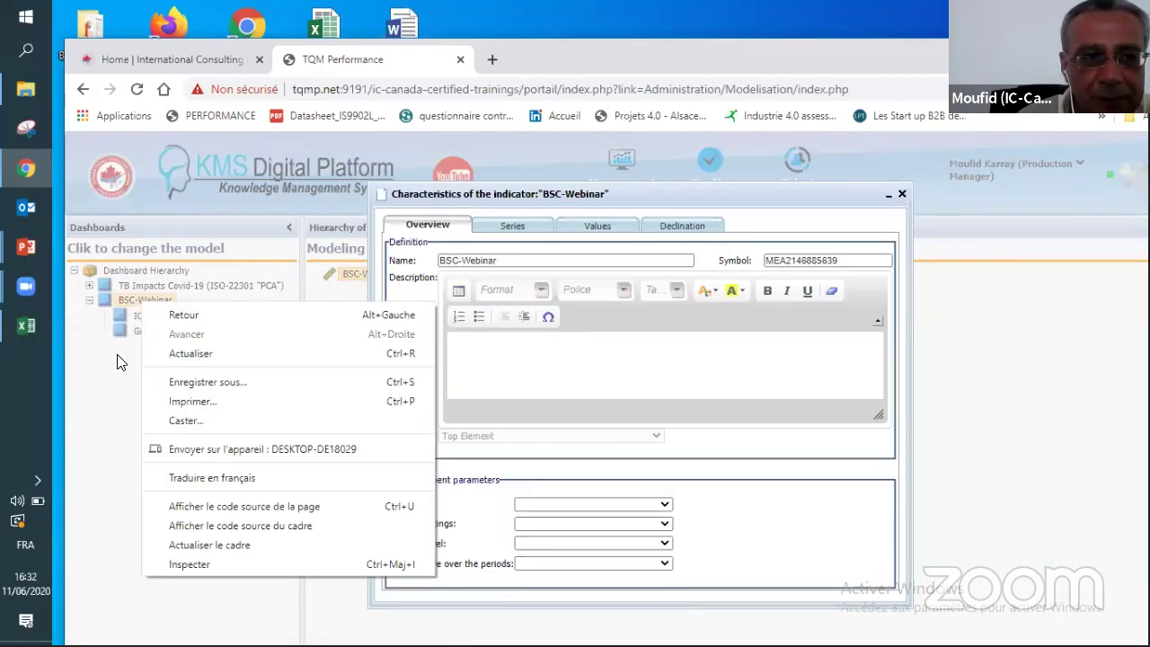
left_click(116, 320)
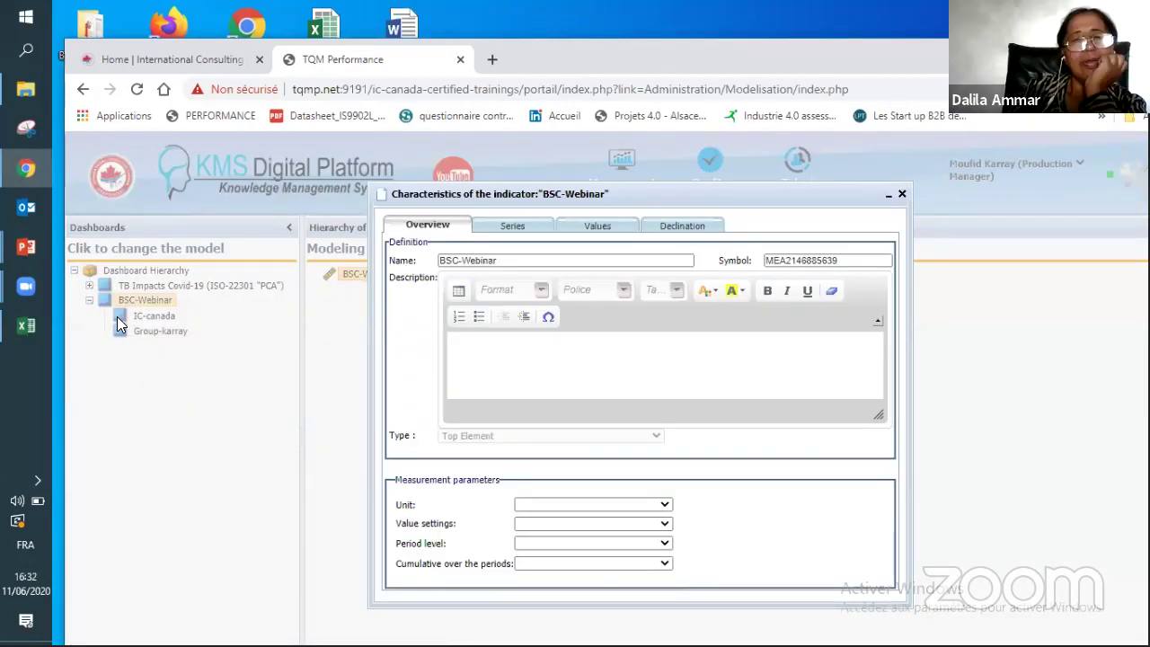
left_click(902, 194)
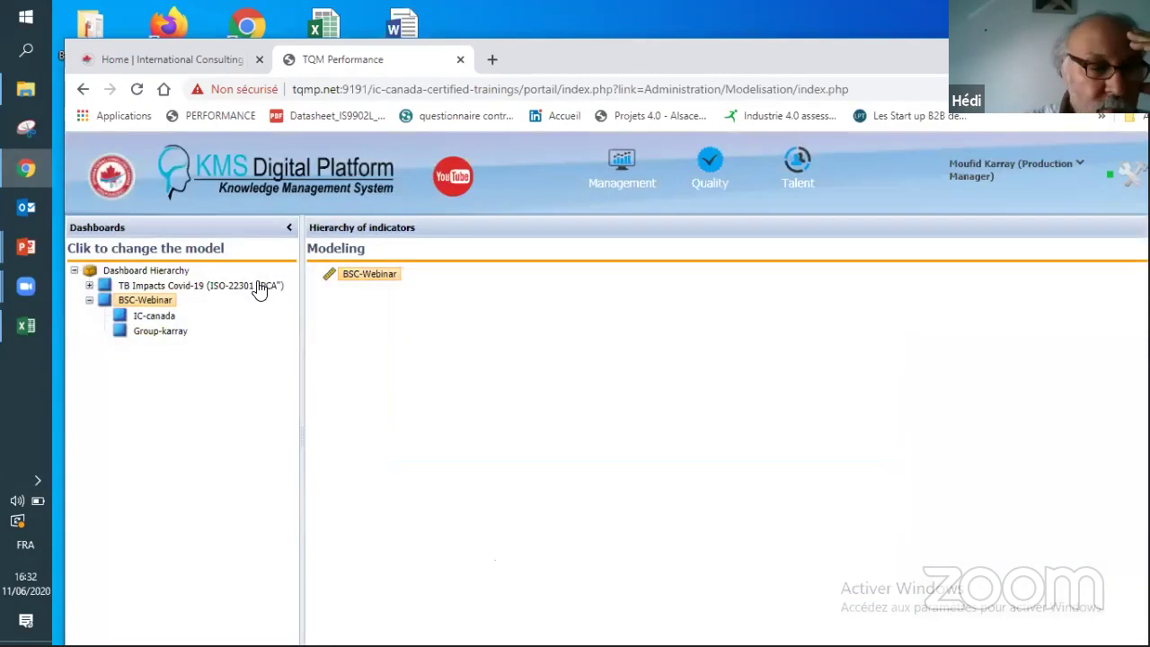
Step: Add a third dashboard beneath BSC-Webinar, name it Participants, and close its characteristics without choosing a unit
right_click(139, 304)
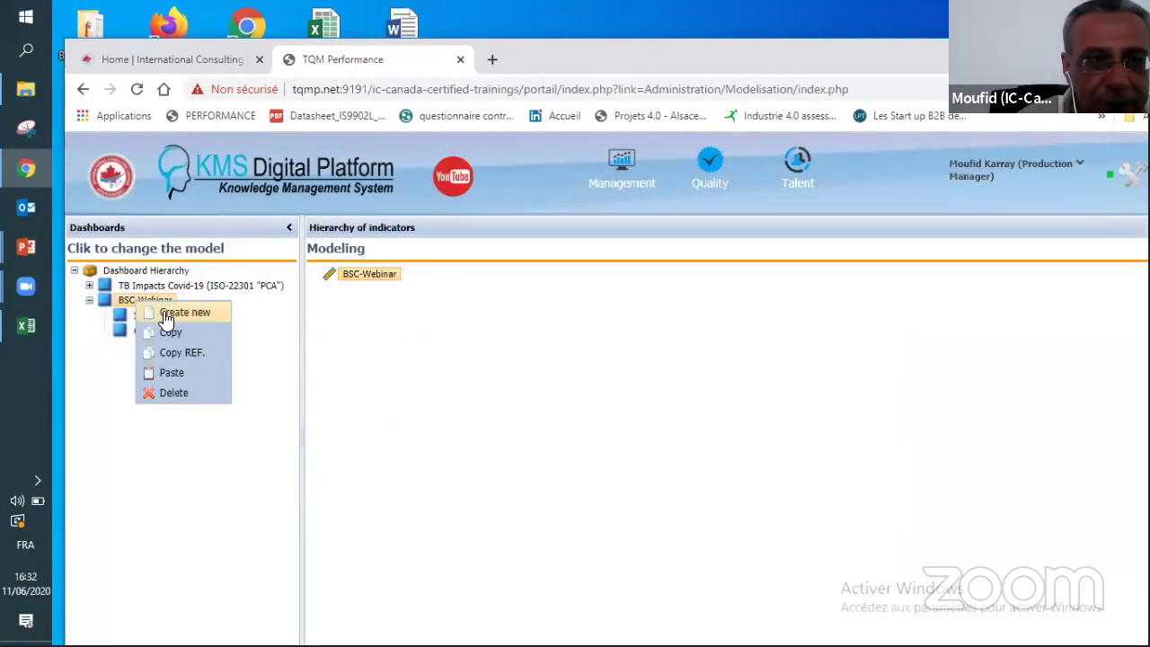
left_click(171, 313)
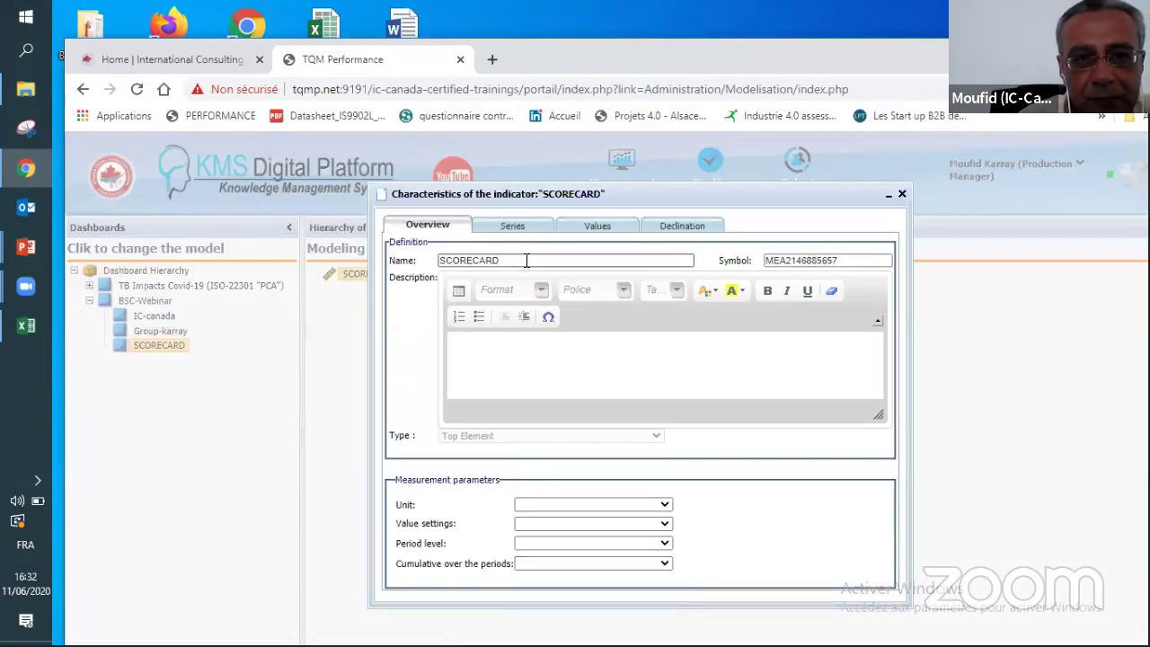
double_click(526, 259)
type("P")
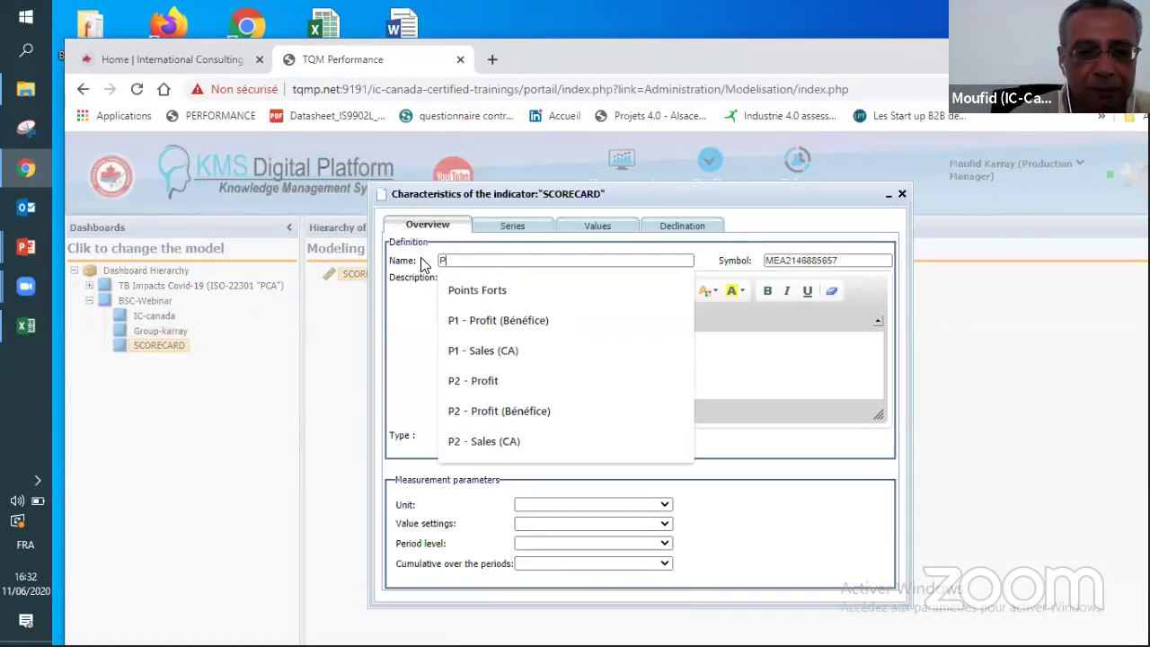
type("articipants")
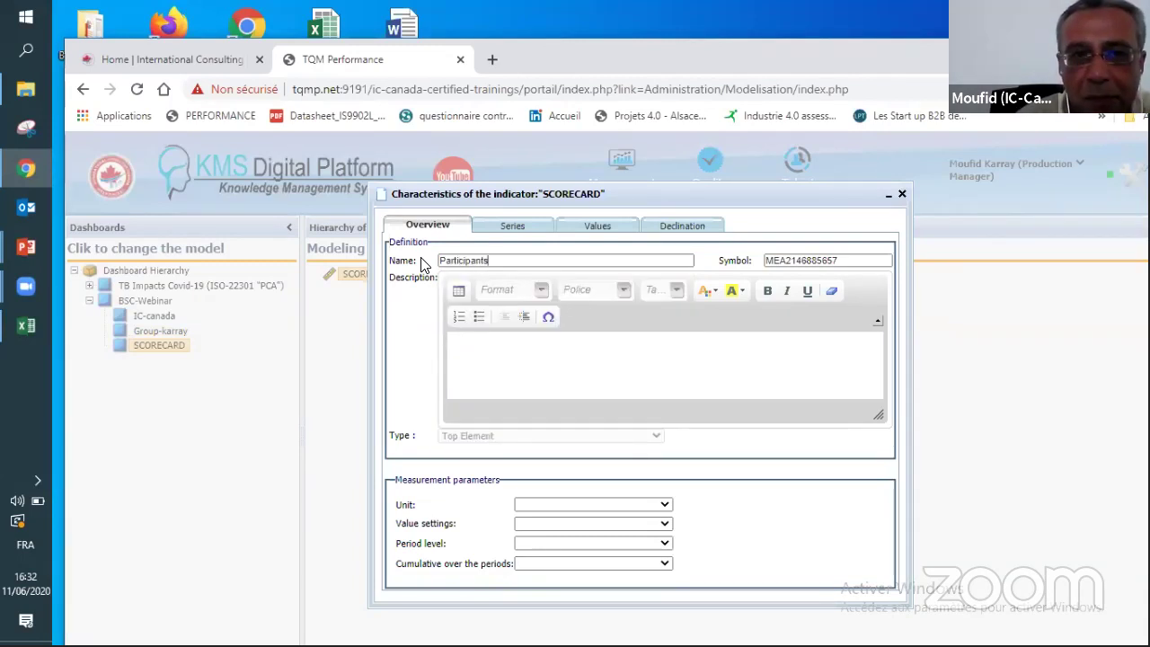
left_click(536, 509)
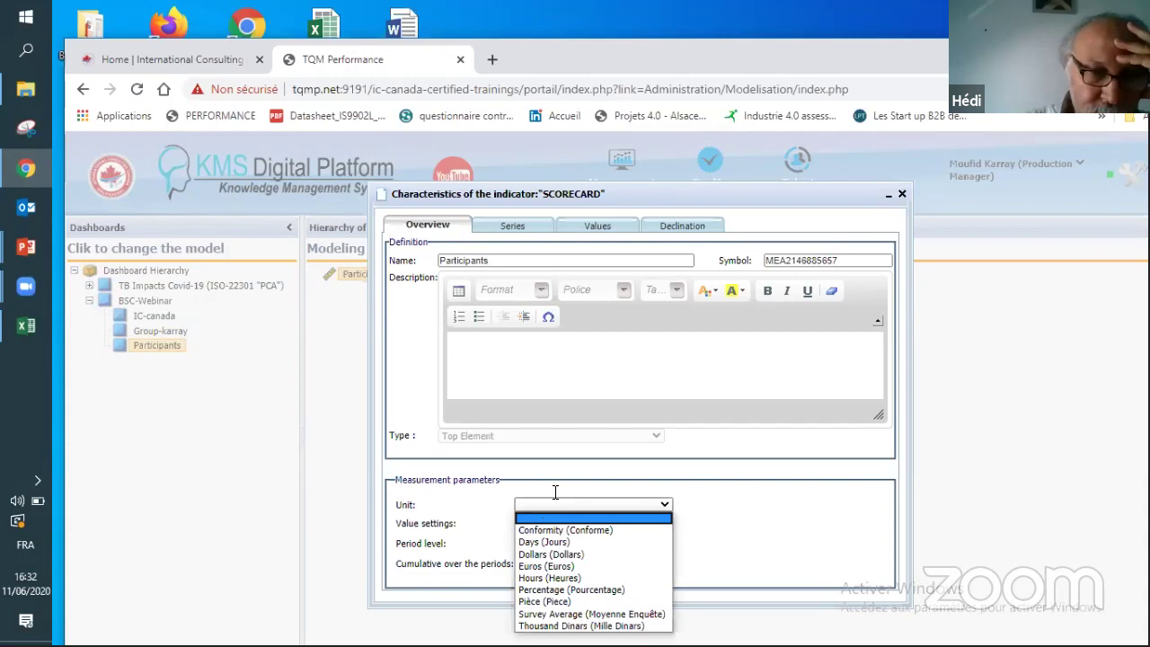
left_click(903, 193)
left_click(902, 192)
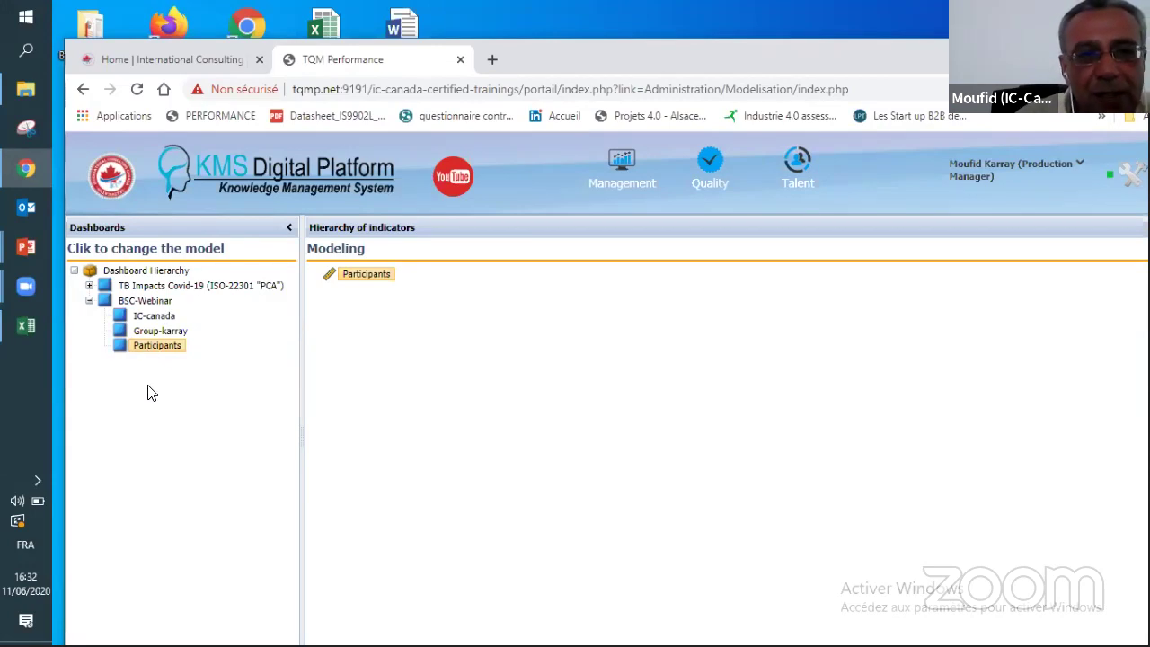
left_click(153, 318)
left_click_drag(149, 344, 150, 339)
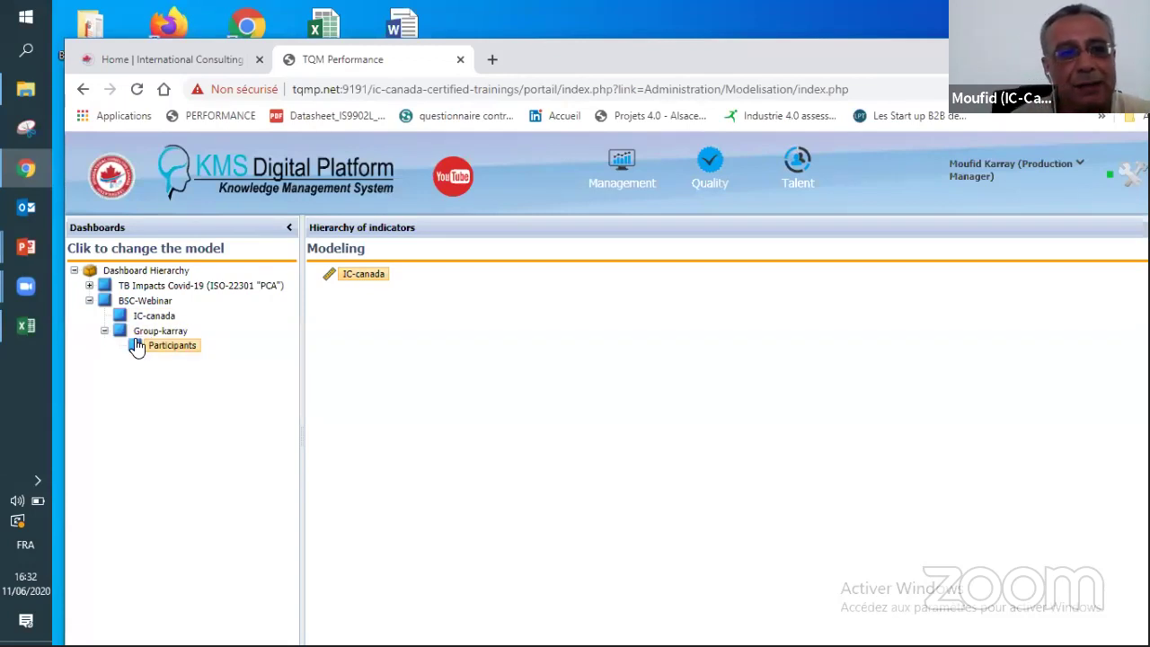
left_click_drag(138, 351, 104, 306)
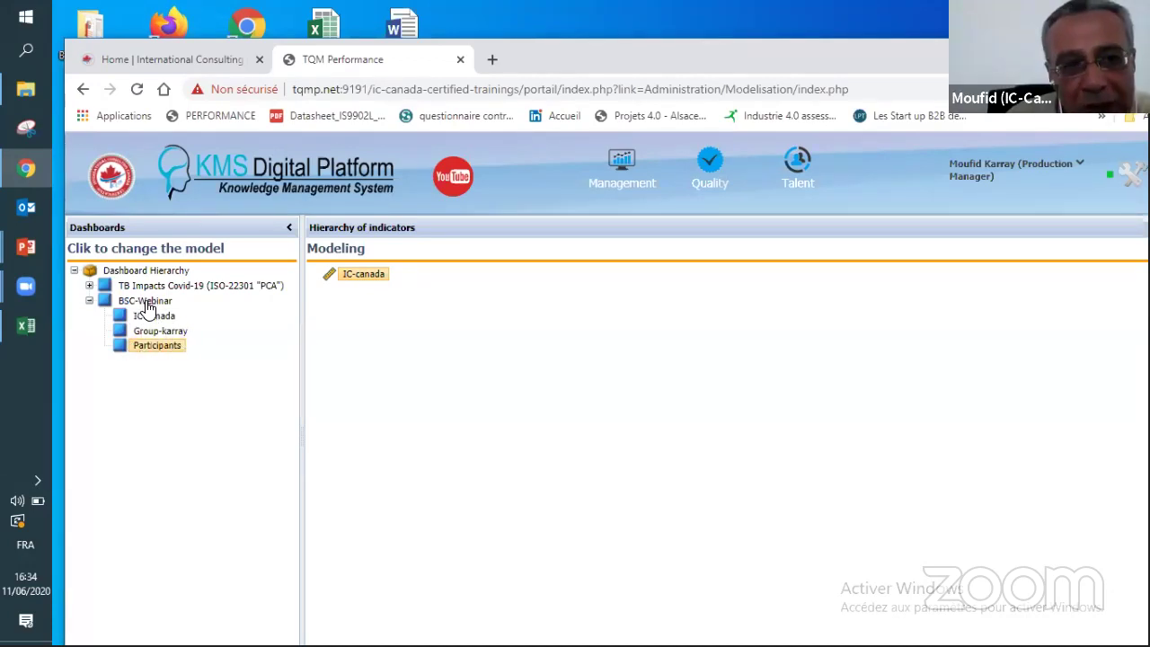
Step: Add a fourth dashboard beneath BSC-Webinar, name it Copil, and close its characteristics without choosing a unit
right_click(146, 305)
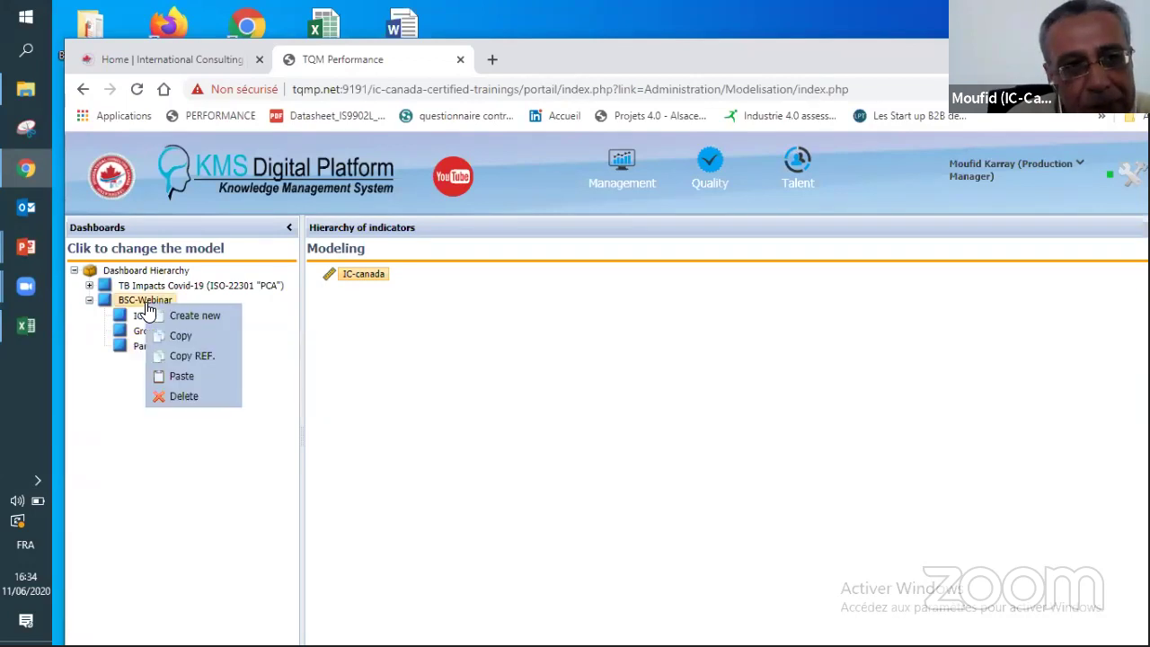
left_click(189, 316)
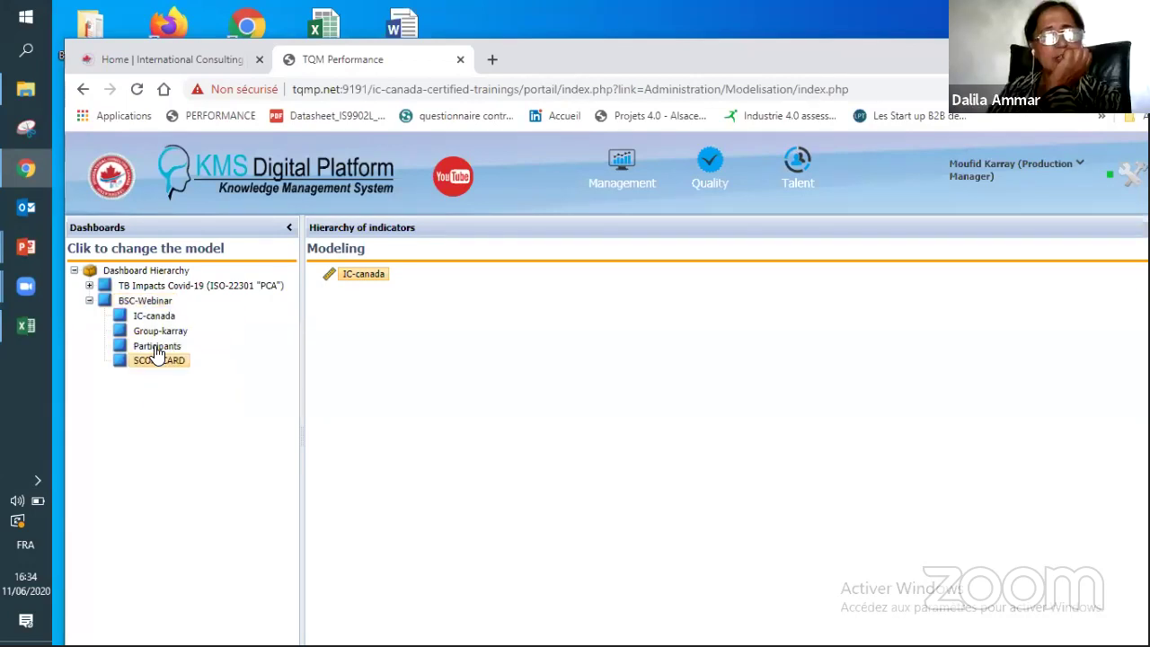
left_click(152, 369)
double_click(152, 368)
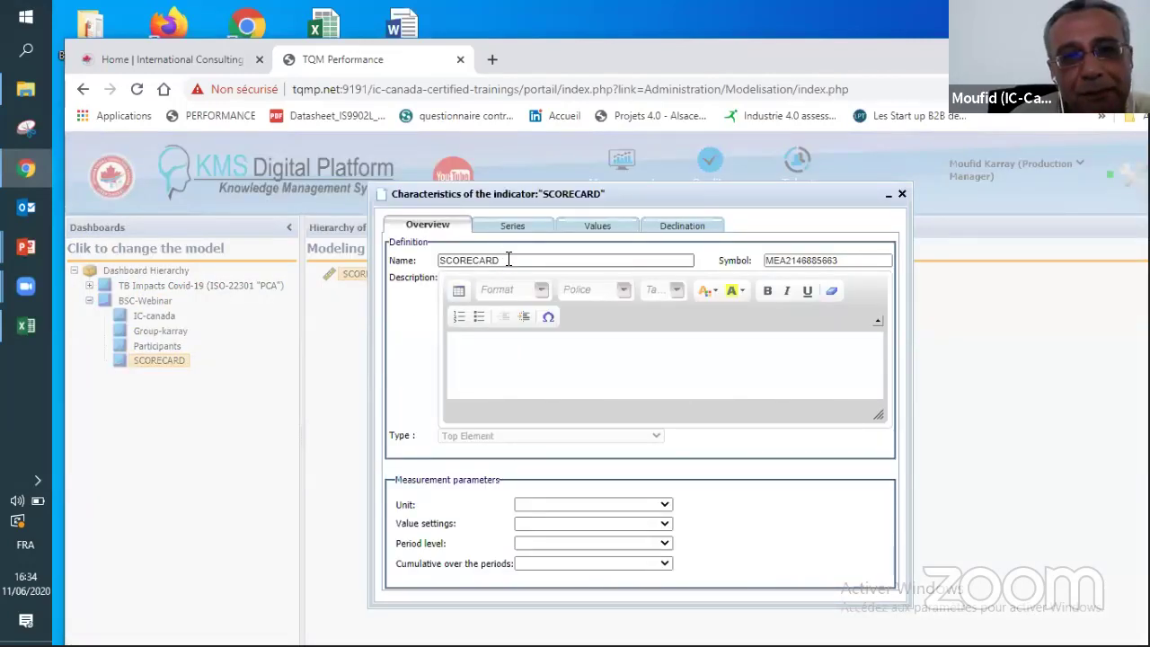
left_click(508, 259)
key("BackSpace")
key("ctrl+a")
key("BackSpace")
type("Copil")
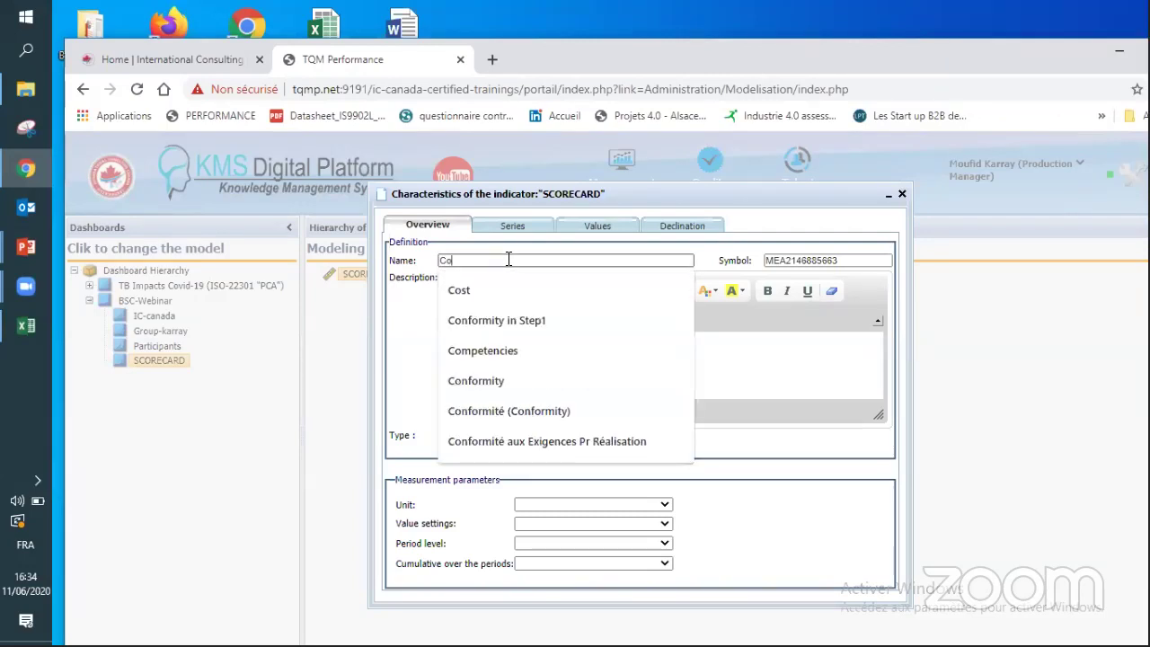
left_click(607, 507)
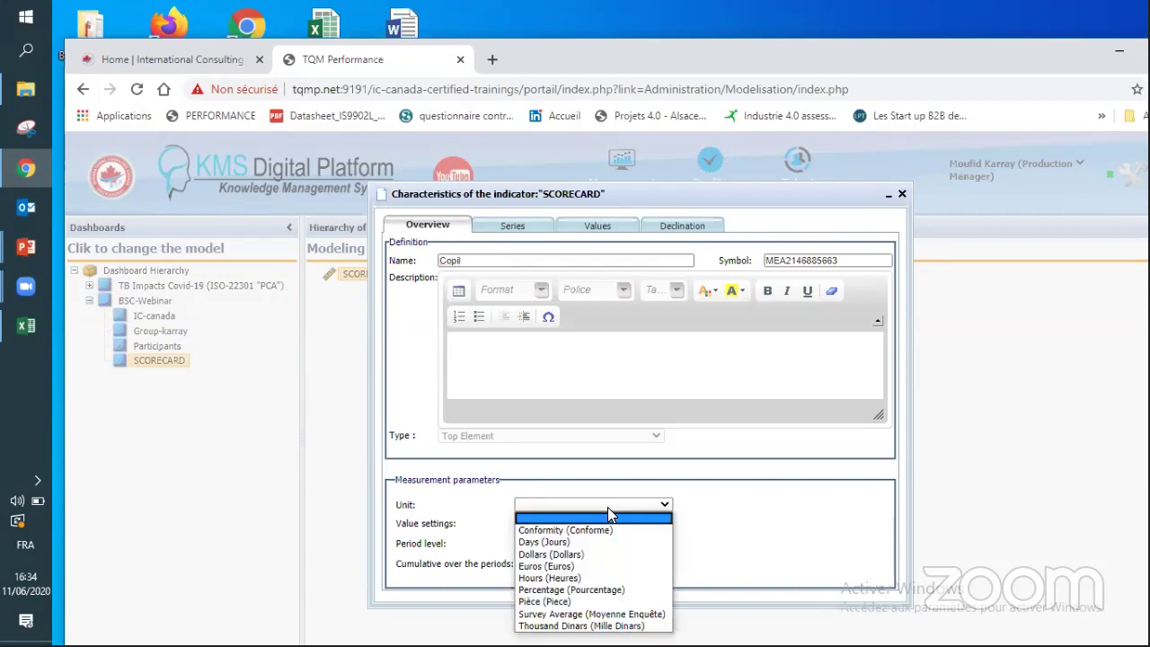
left_click(902, 195)
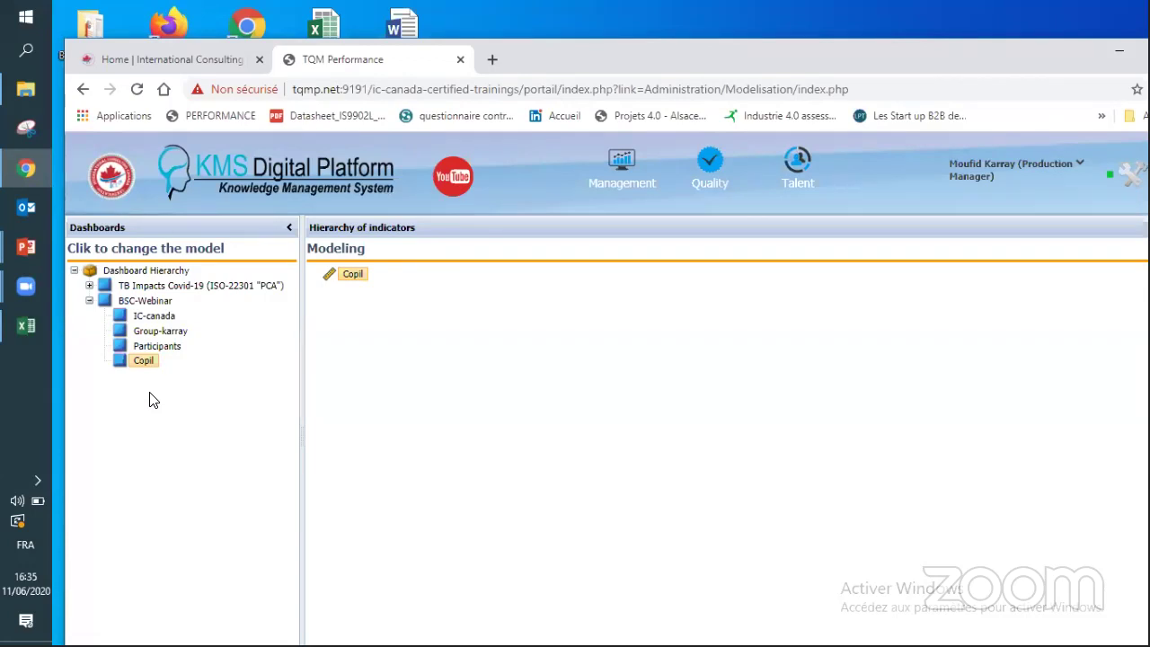
Step: View the models of the four dashboards beneath BSC-Webinar in turn and return to the IC-canada model
left_click(135, 324)
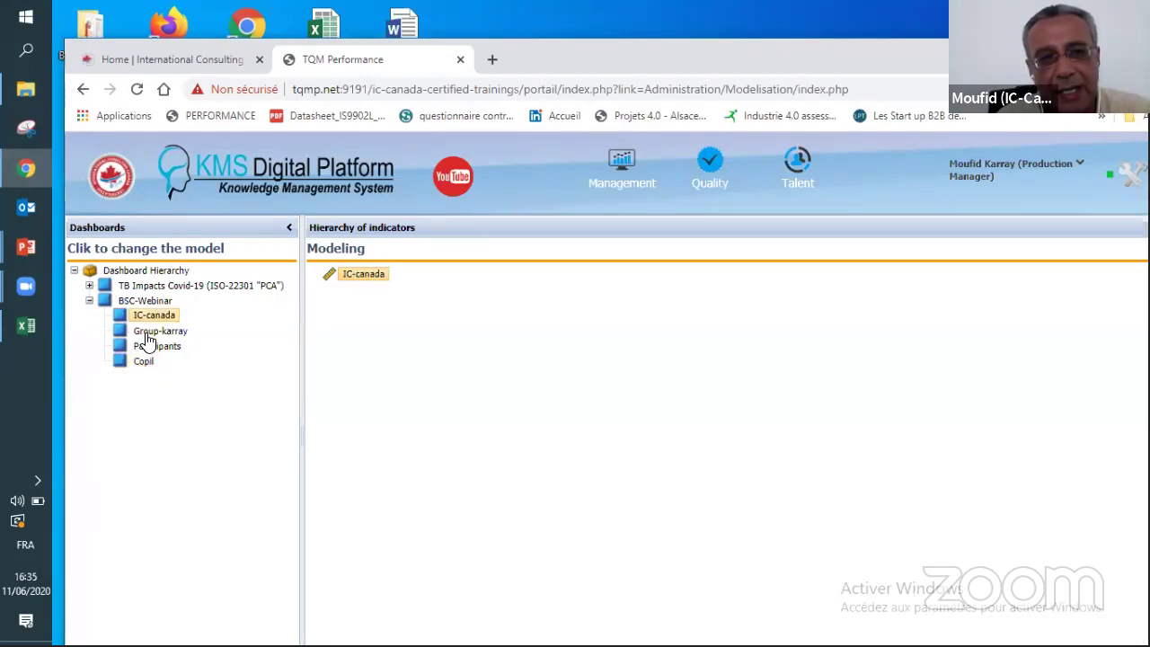
left_click(148, 333)
left_click(146, 347)
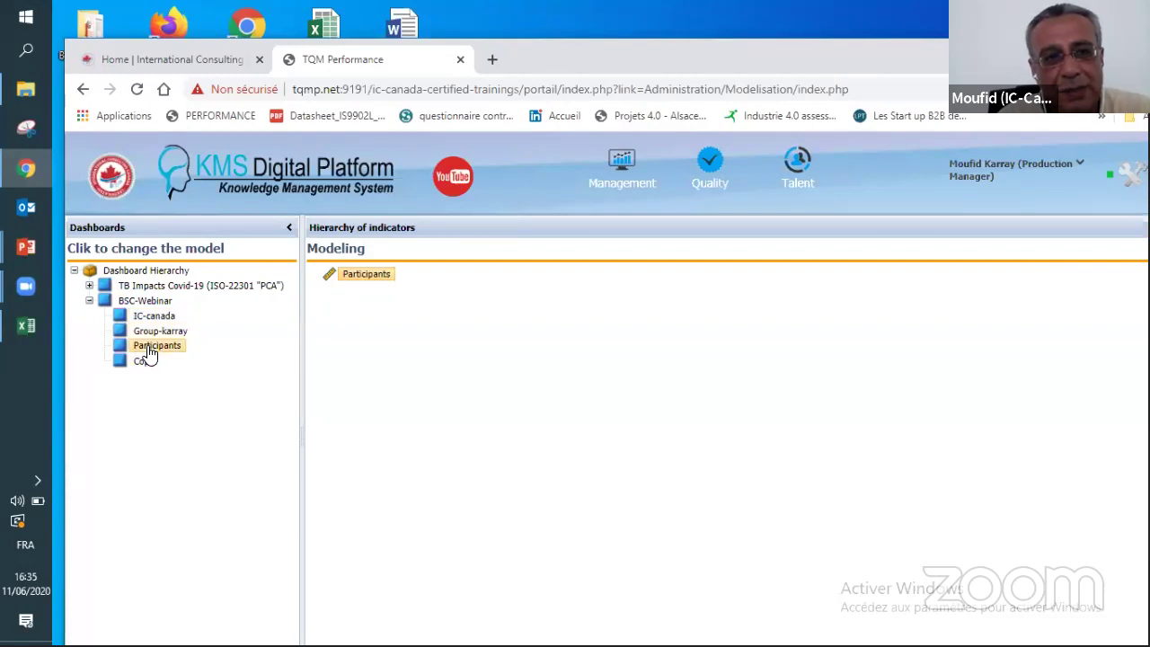
left_click(141, 368)
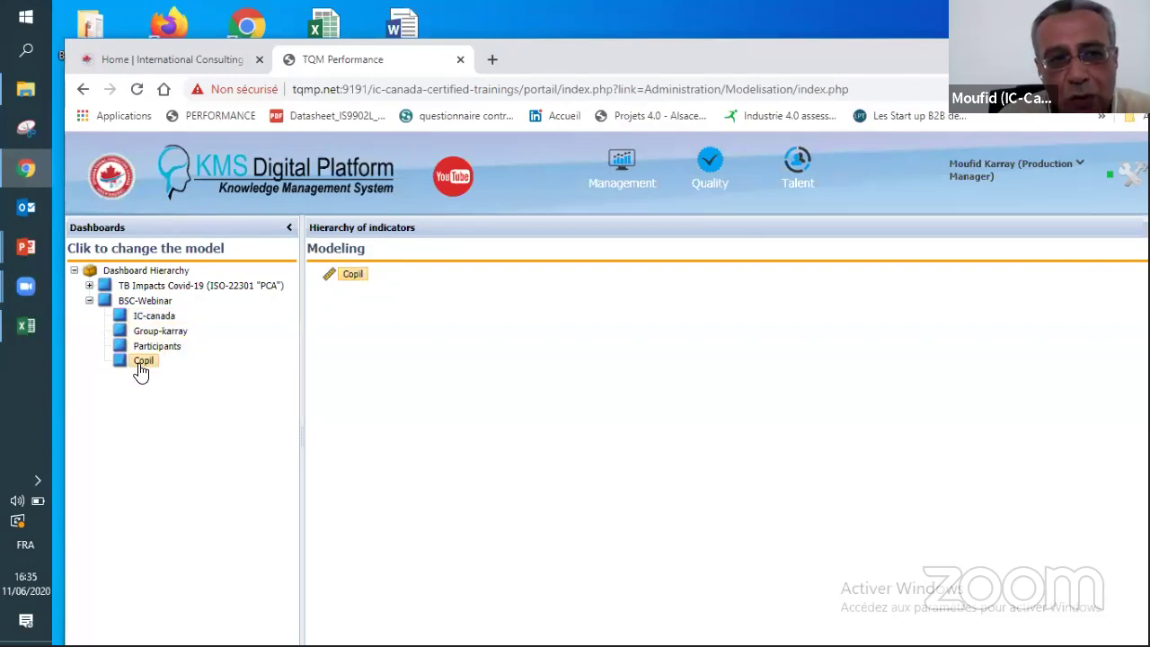
left_click(150, 320)
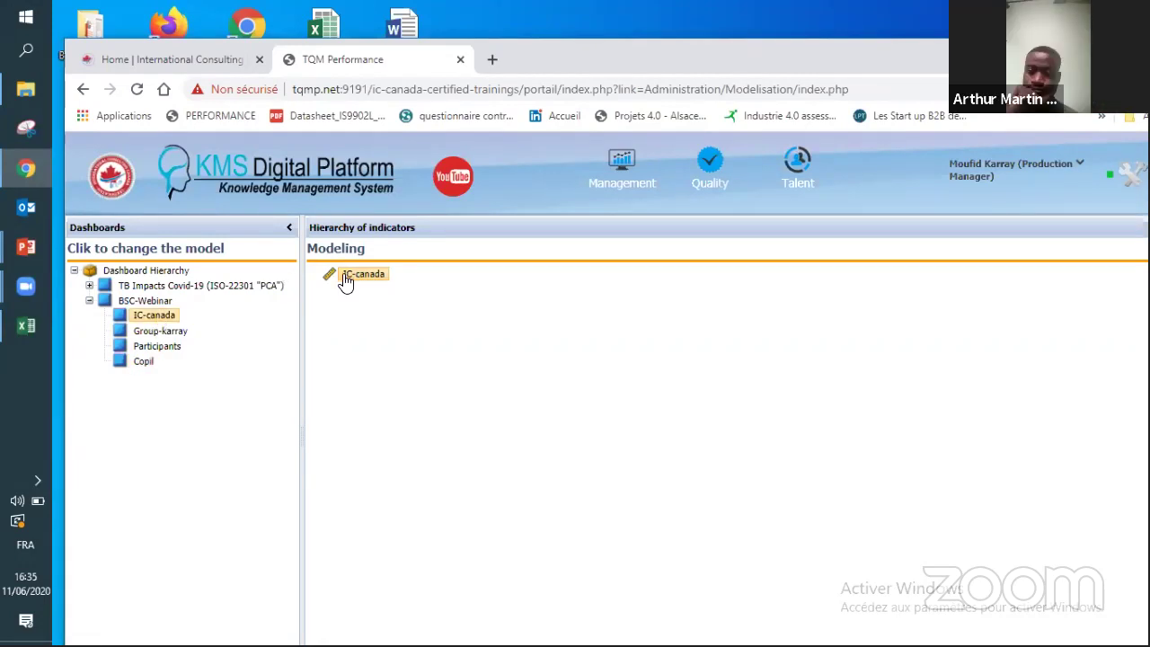
left_click(330, 279)
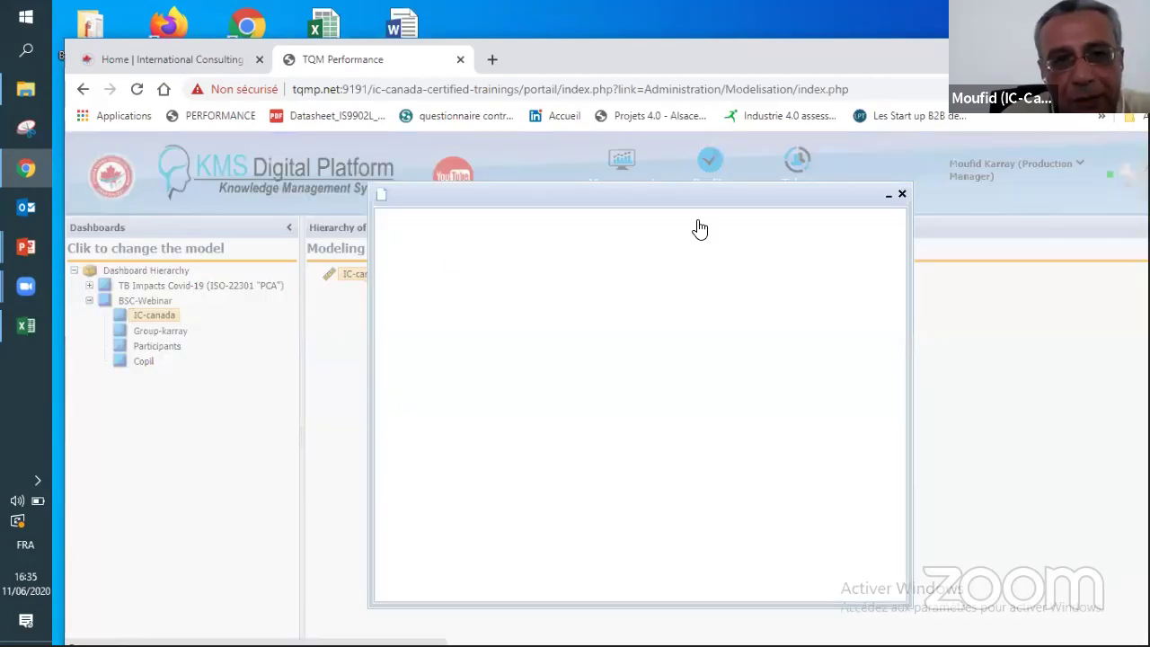
left_click(902, 193)
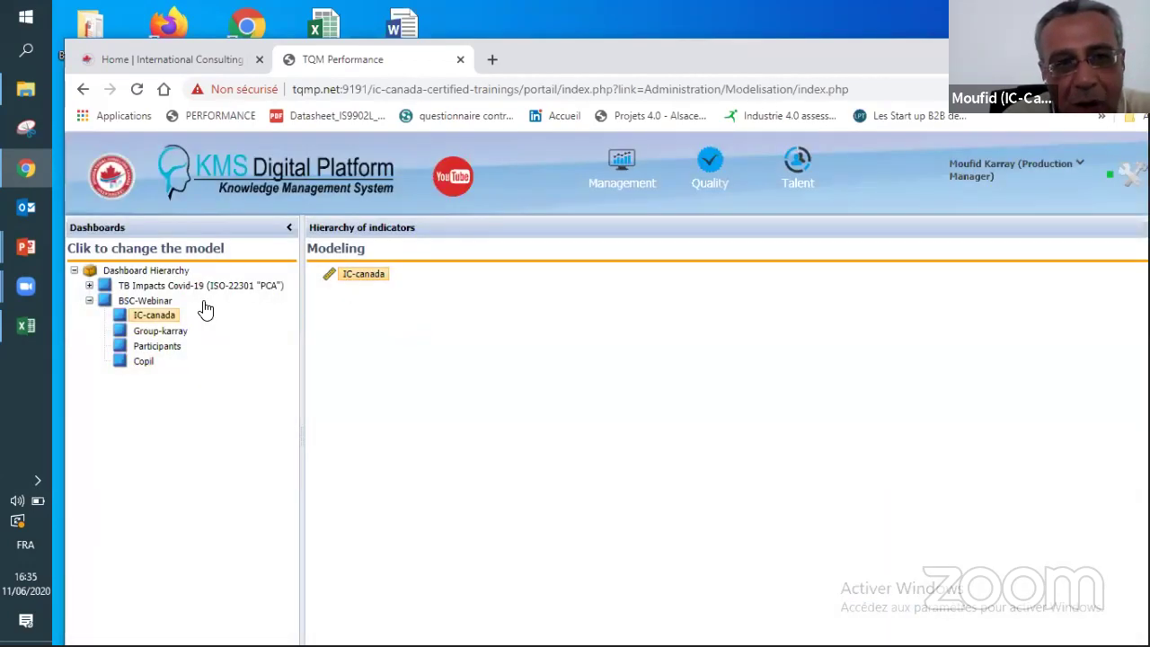
right_click(148, 323)
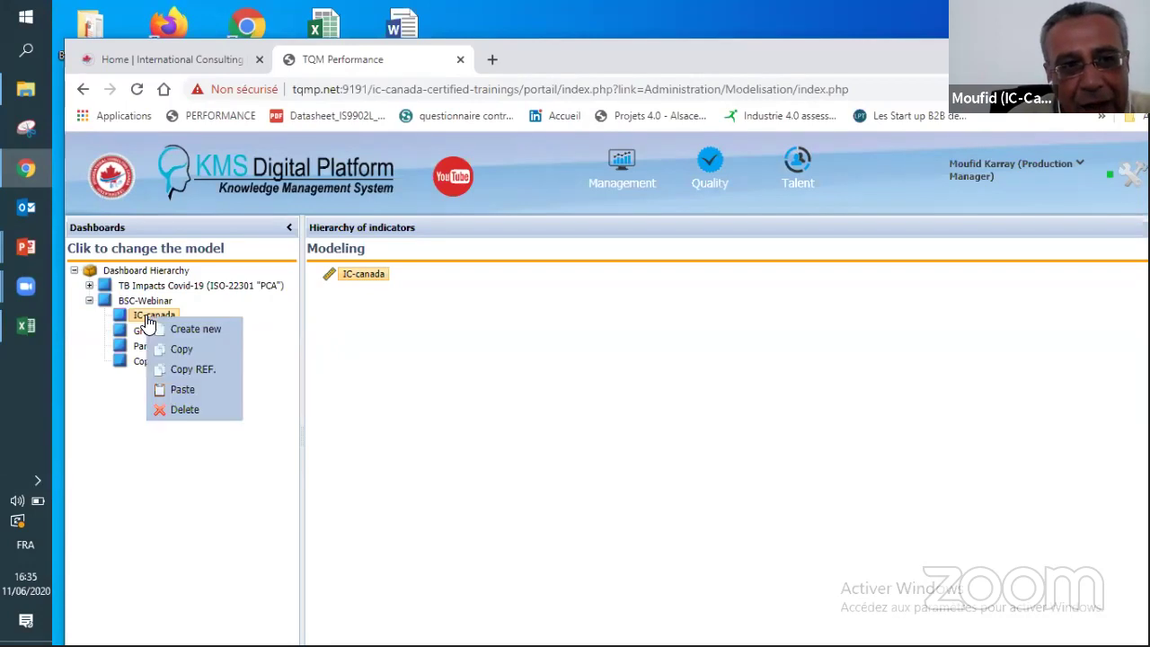
left_click(179, 331)
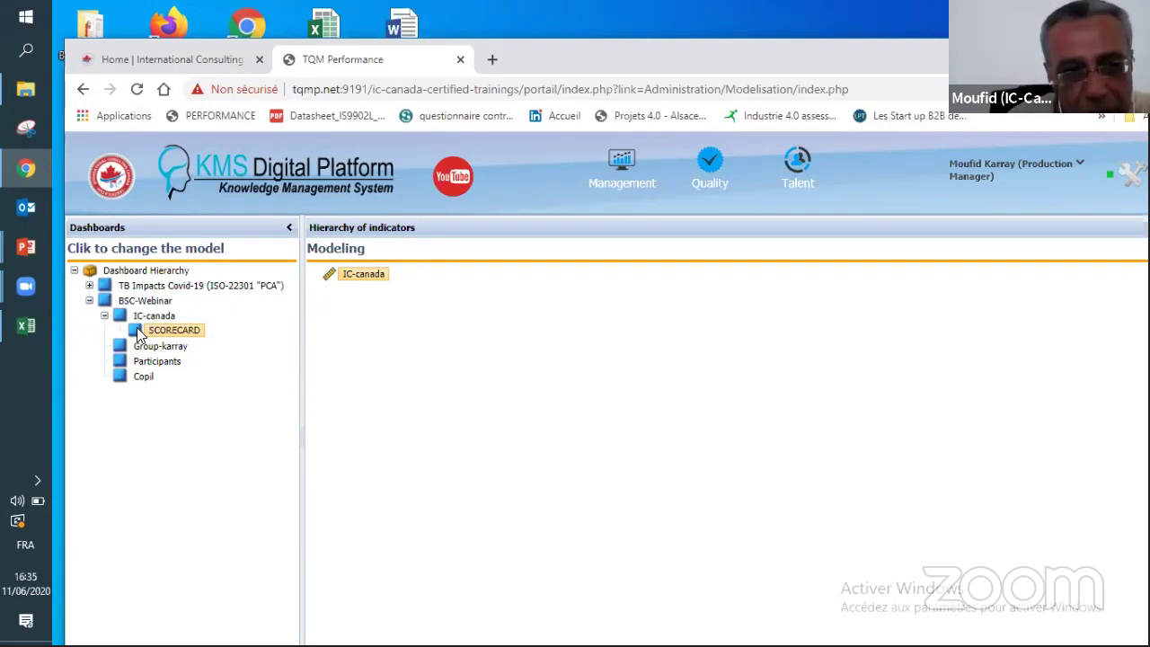
right_click(137, 332)
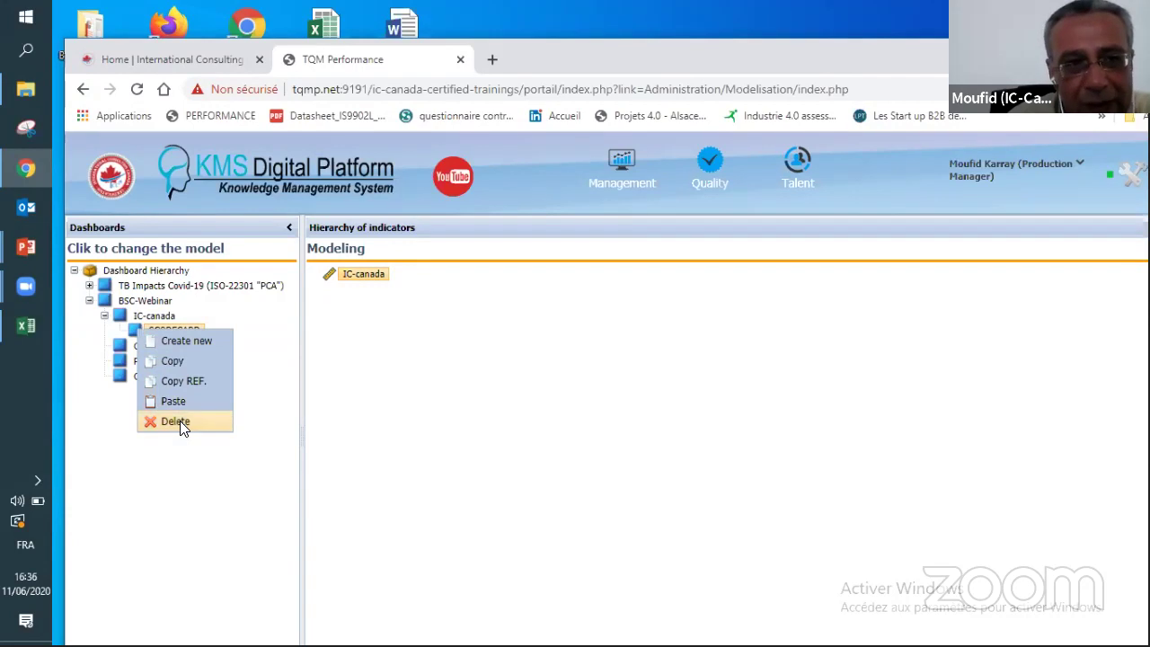
left_click(180, 421)
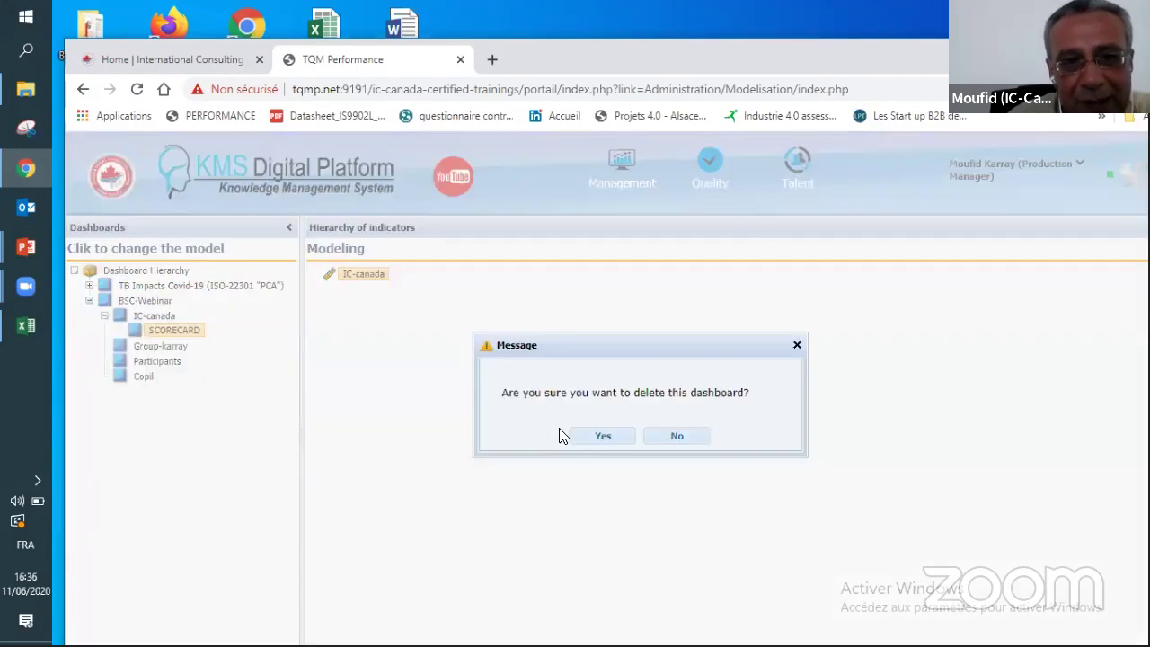
left_click(606, 435)
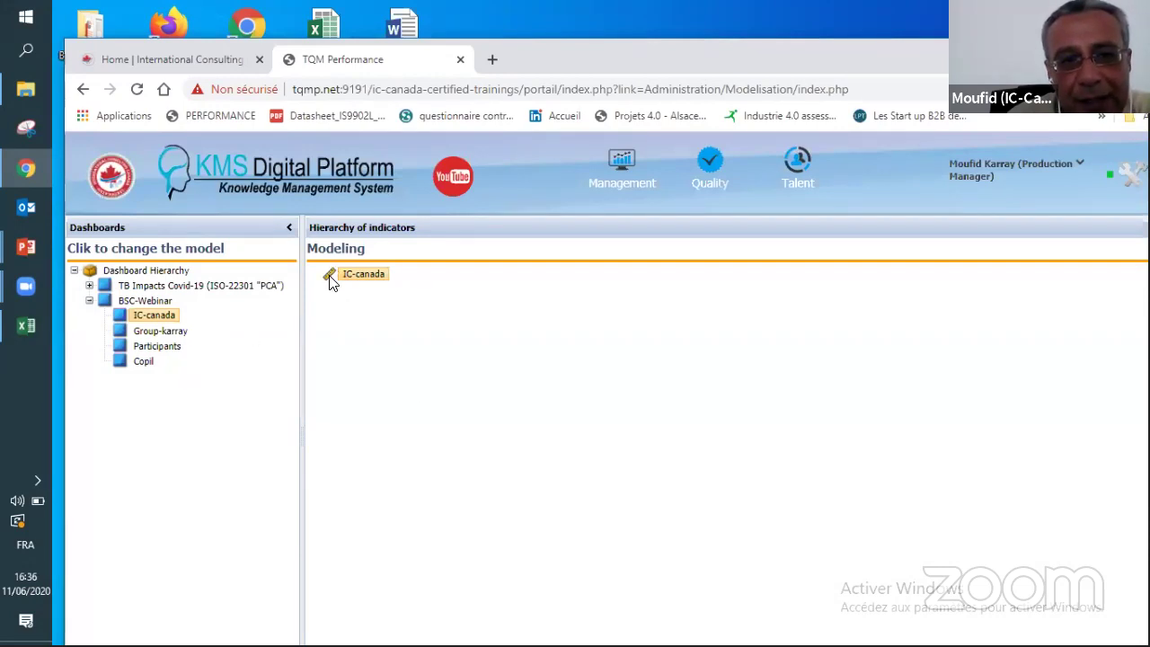
right_click(330, 281)
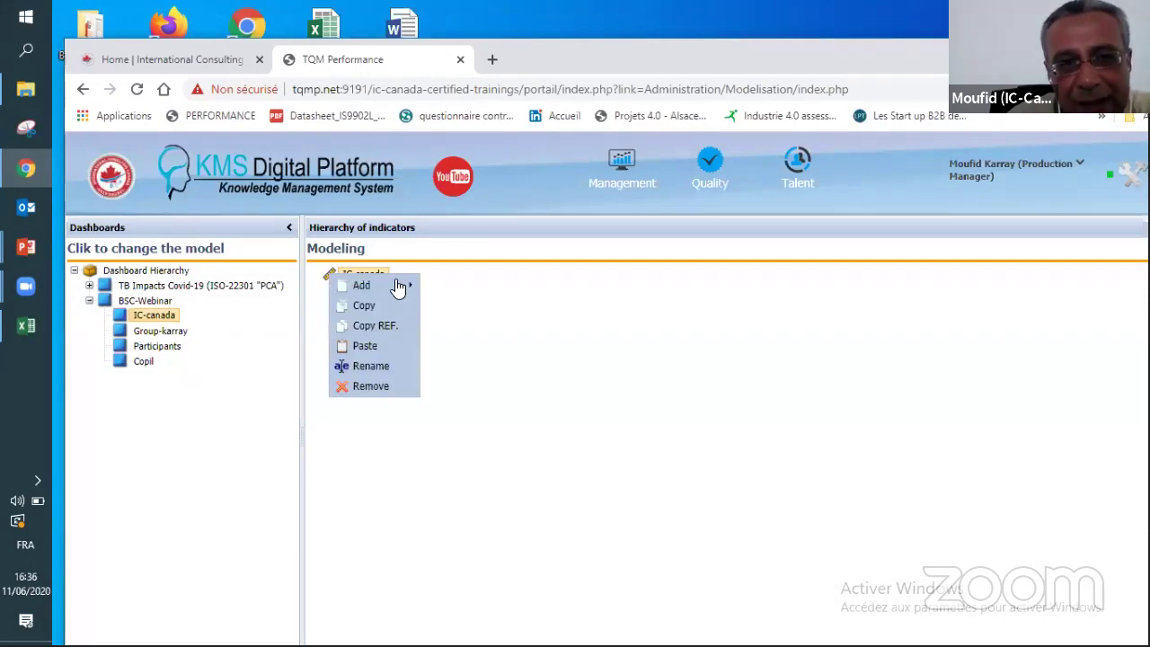
mouse_move(396, 285)
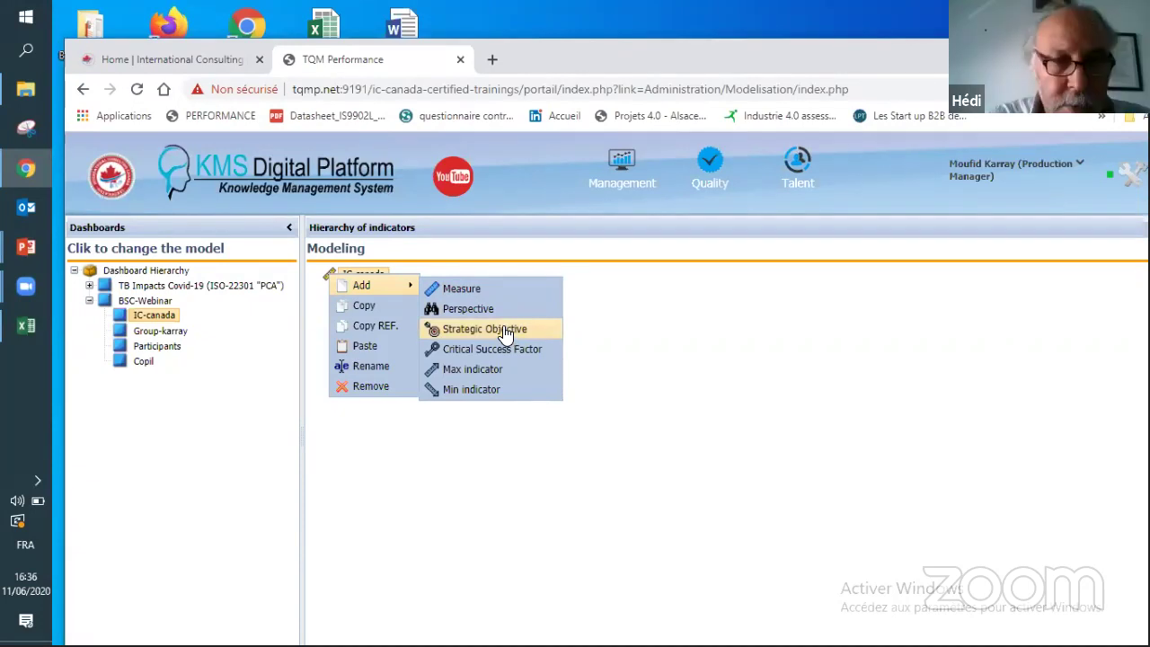
left_click(611, 322)
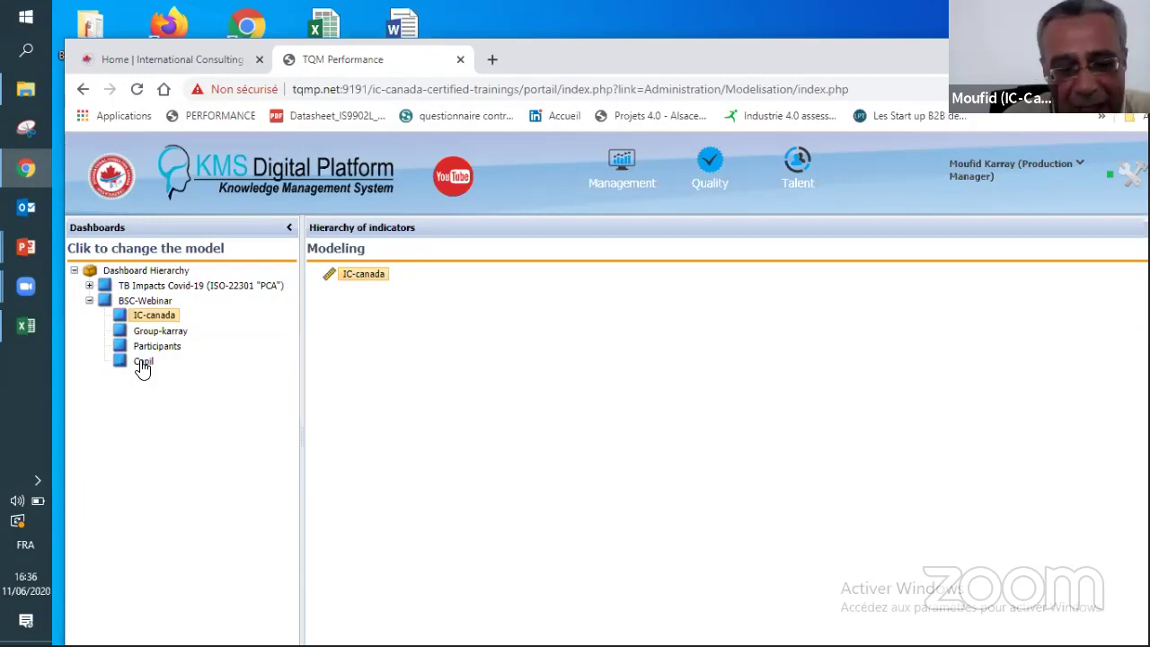
Step: Add a strategic objective beneath the IC-canada indicator and name it IC-Rte
right_click(331, 278)
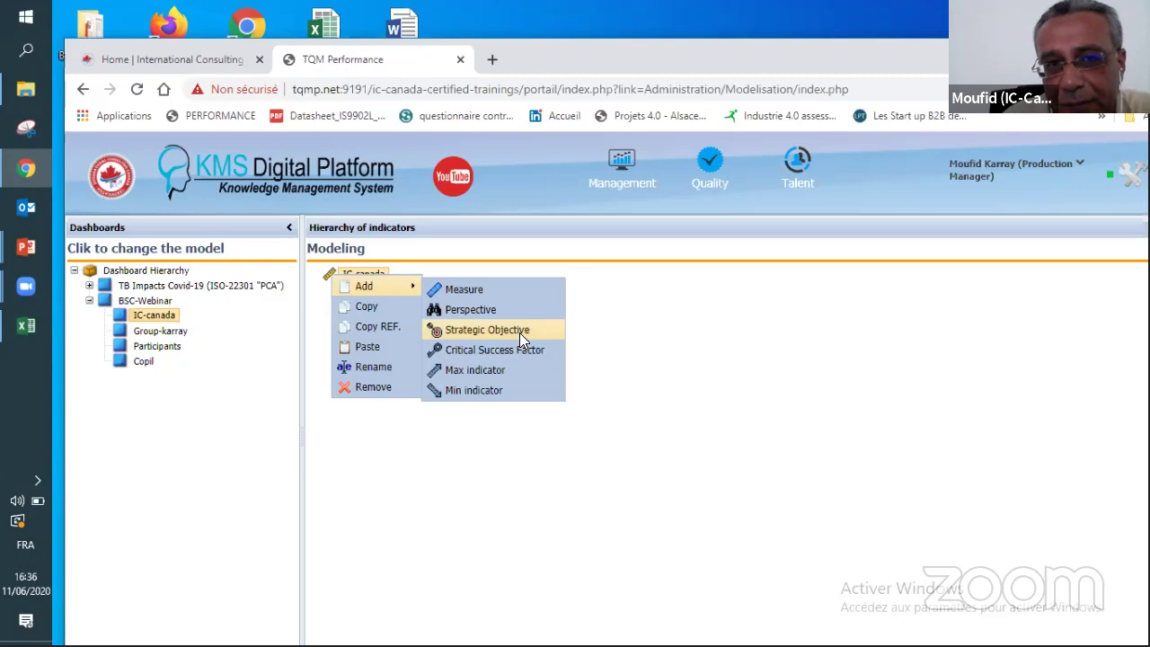
left_click(519, 331)
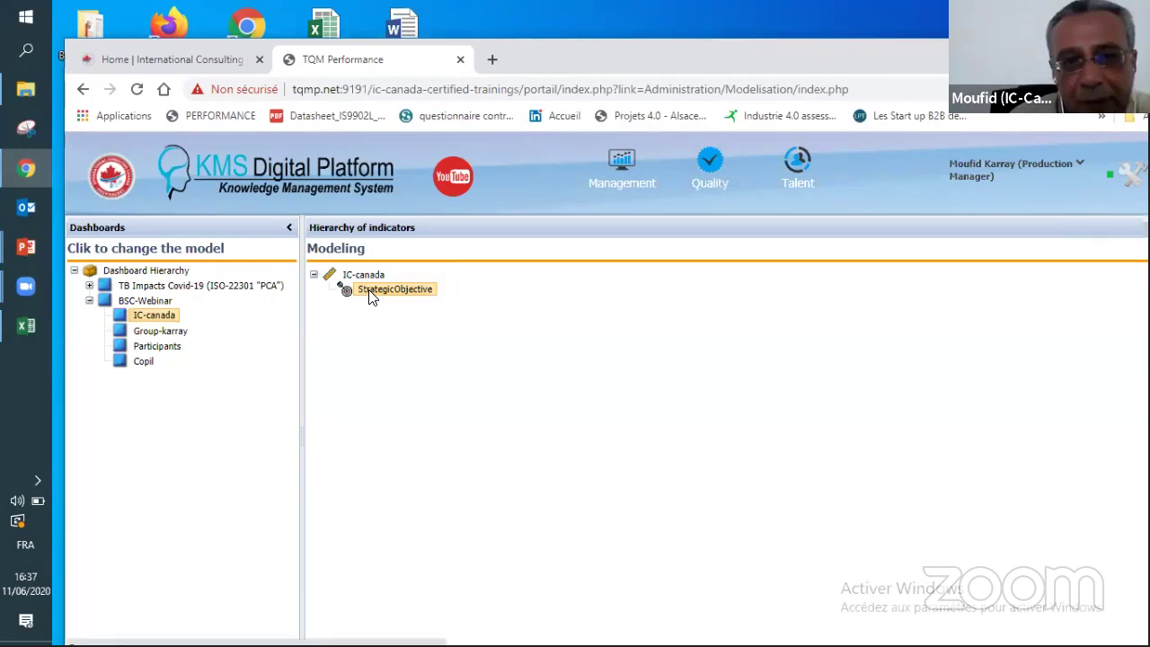
double_click(409, 292)
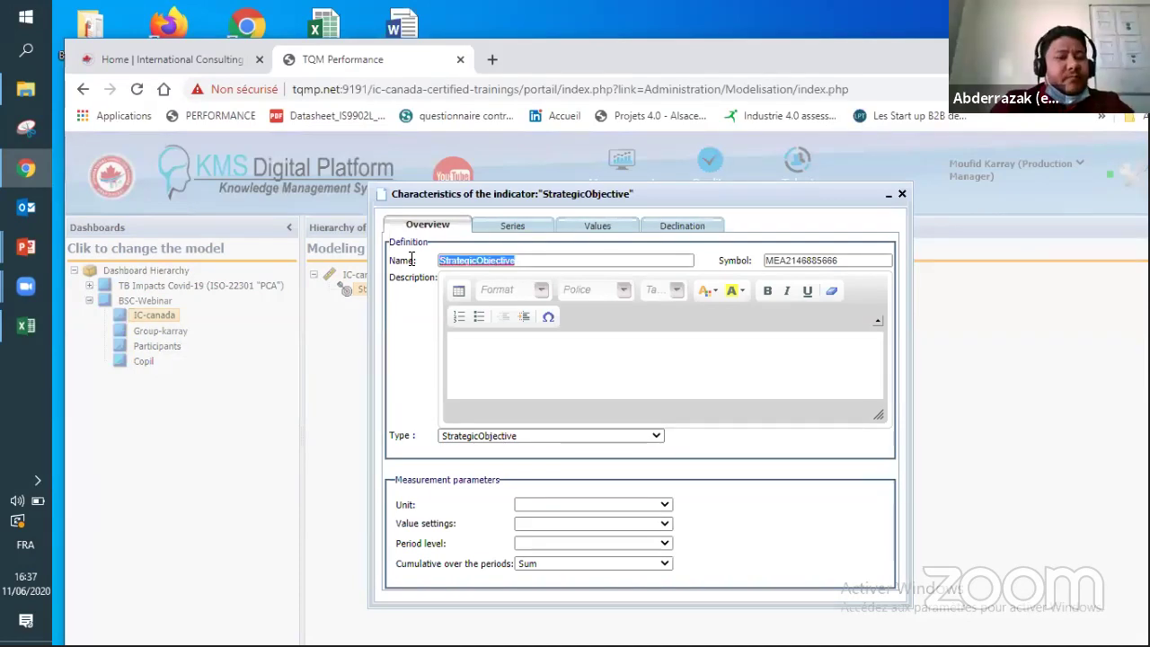
type("IC-")
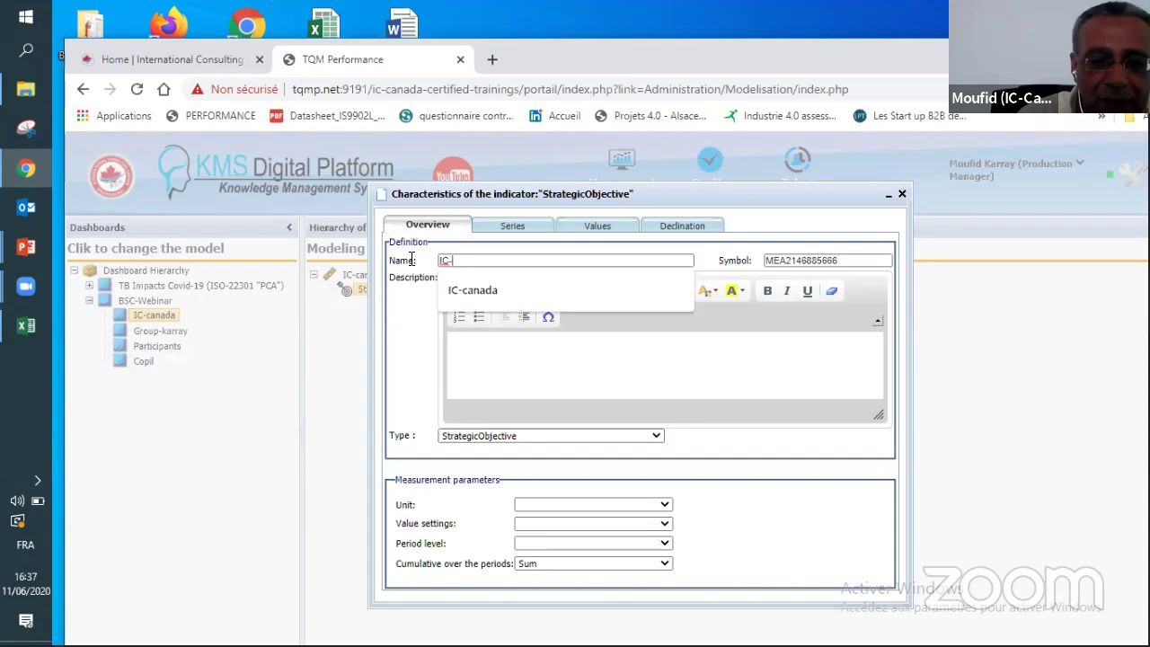
type("Rte")
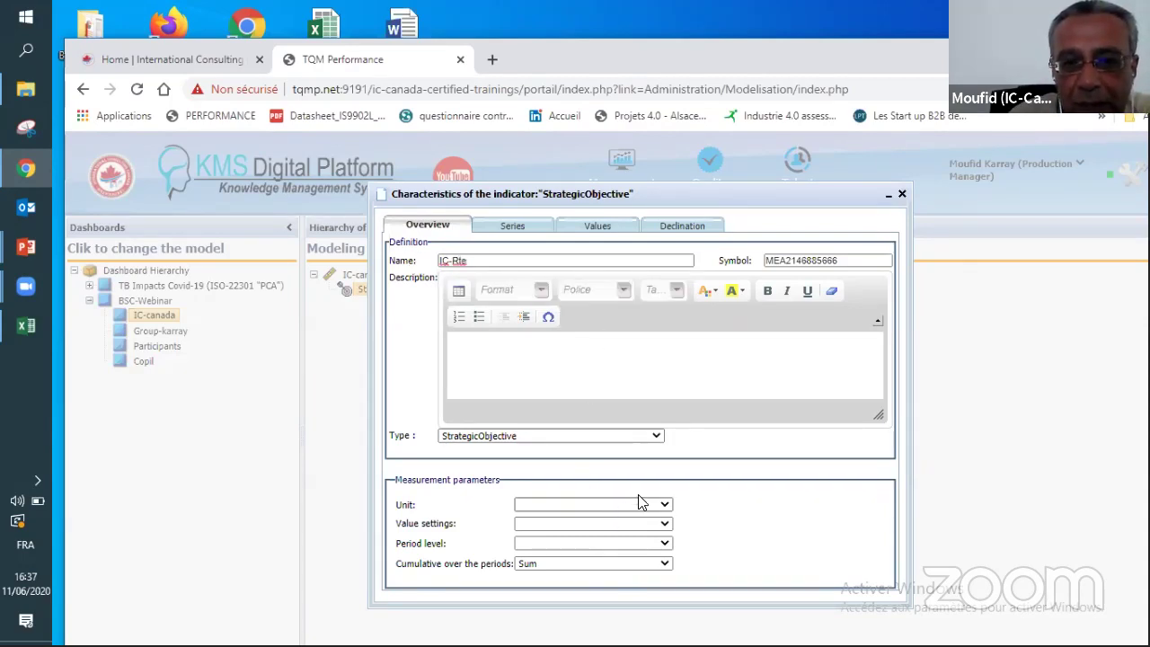
Step: Set the IC-Rte objective's unit to Dollars, its value settings to Basic - Maximize and its period level to Month
left_click(665, 505)
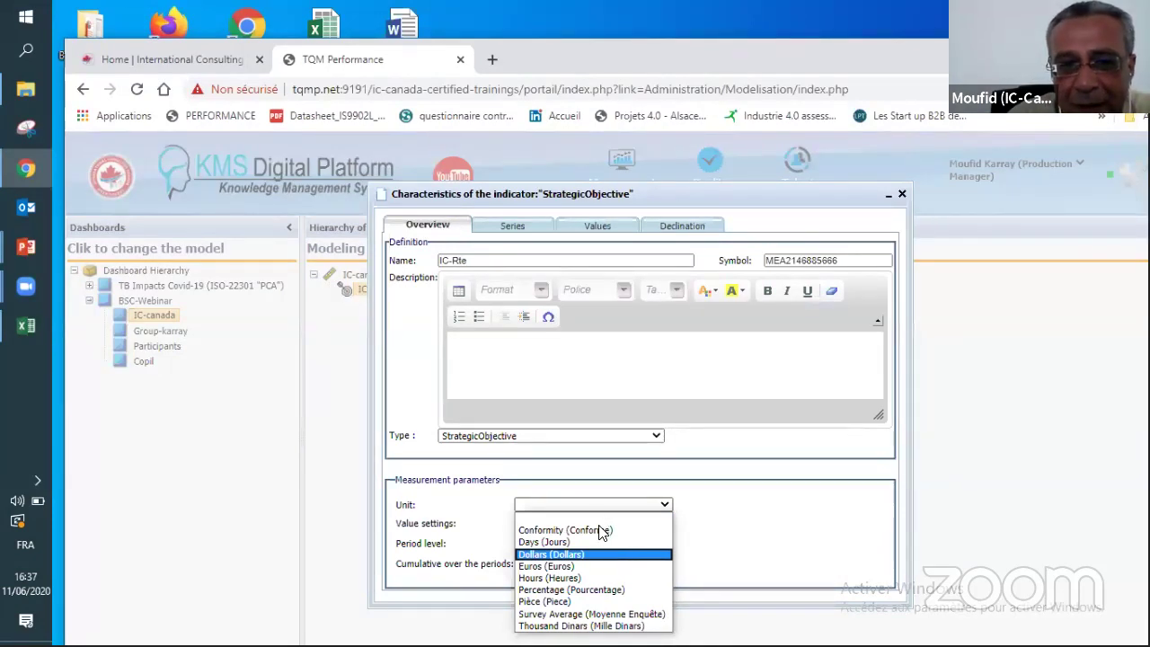
left_click(601, 554)
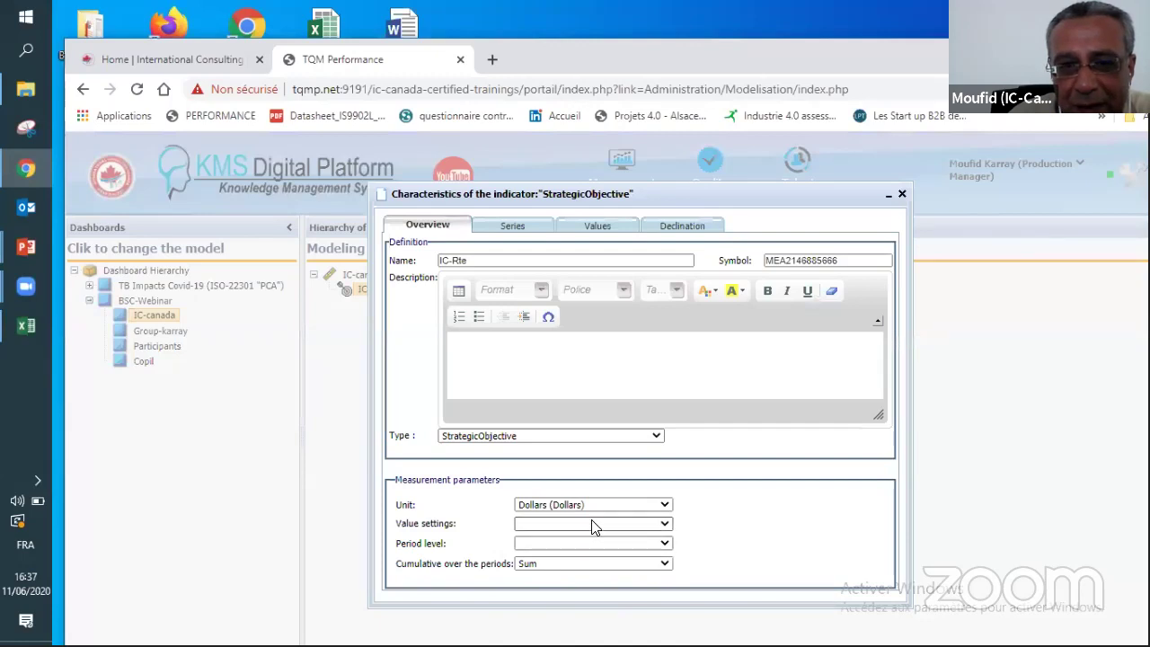
left_click(592, 525)
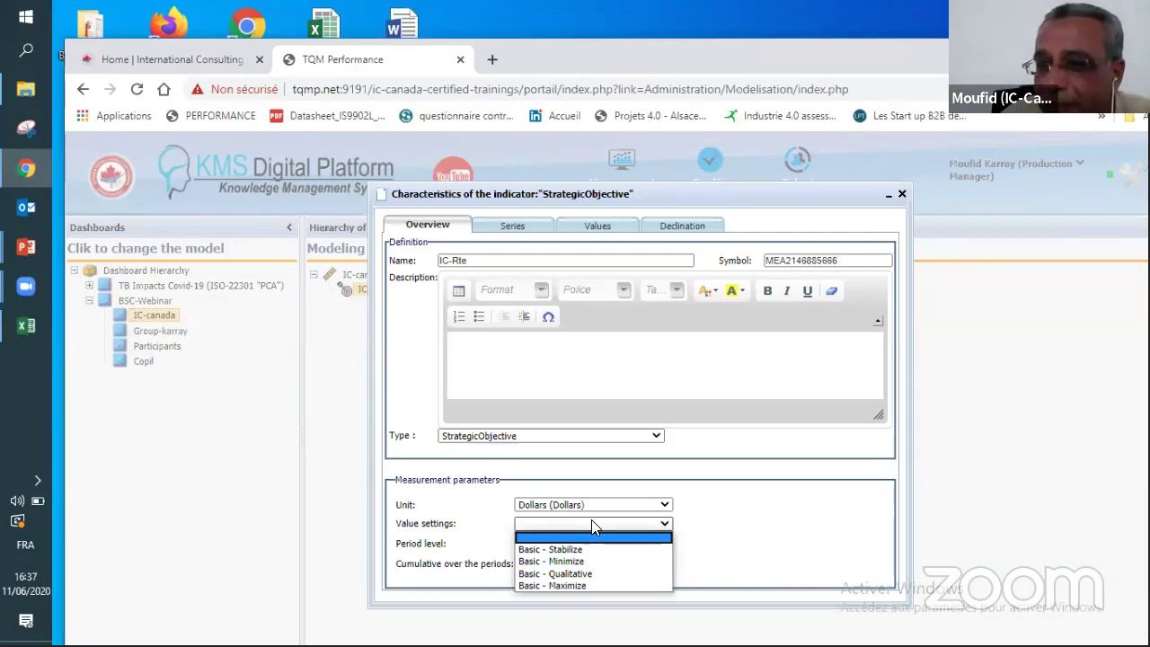
left_click(593, 585)
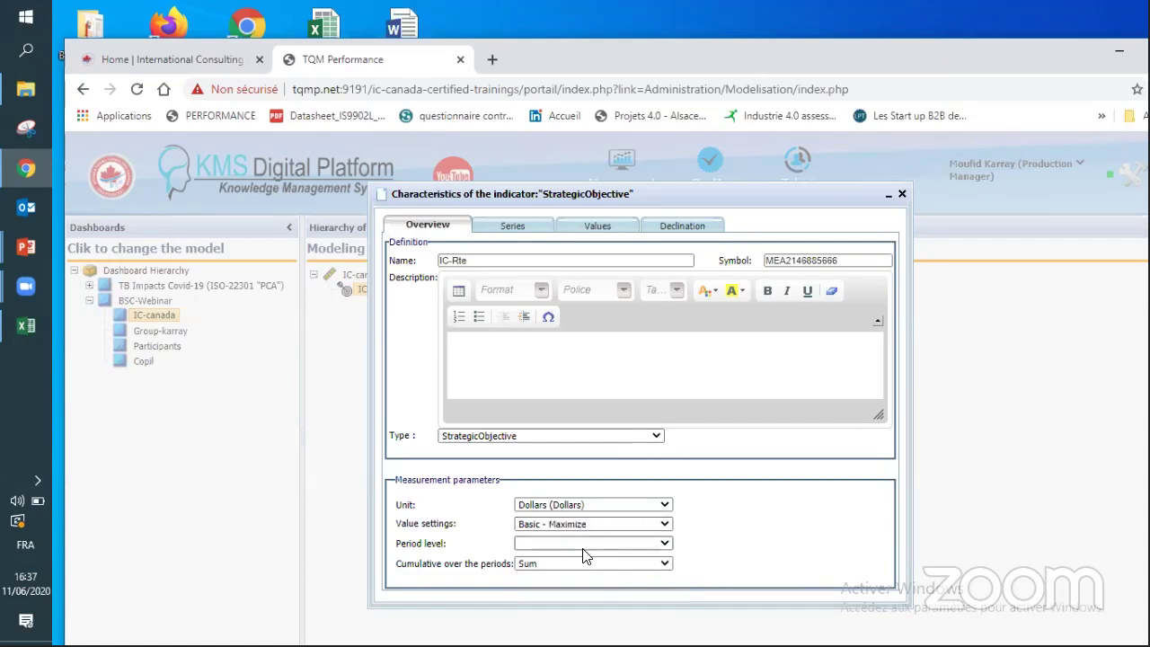
left_click(584, 546)
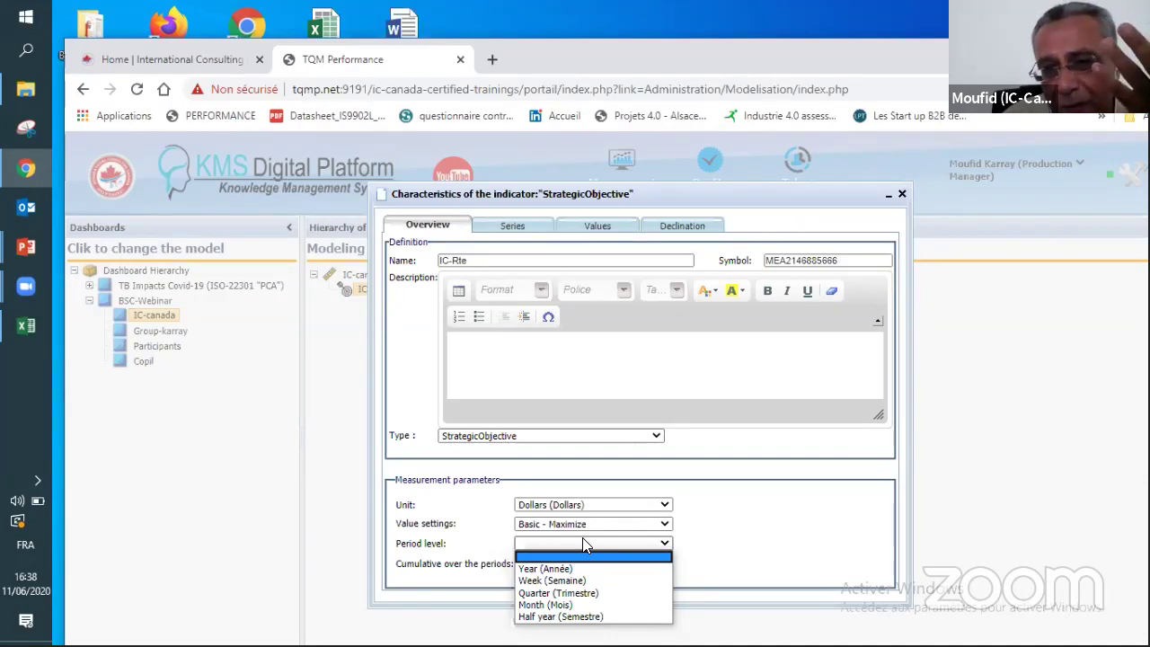
left_click(567, 608)
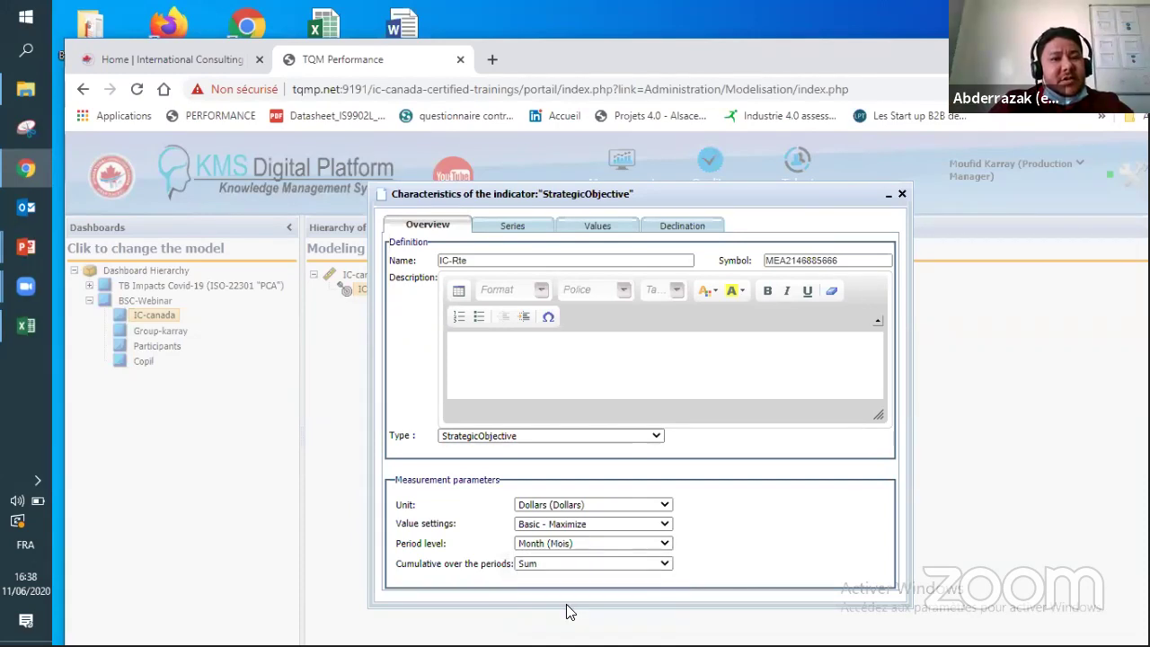
Step: Keep the IC-Rte strategic objective's period level at Month (Mois) and set its cumulation over the periods to Average
left_click(581, 546)
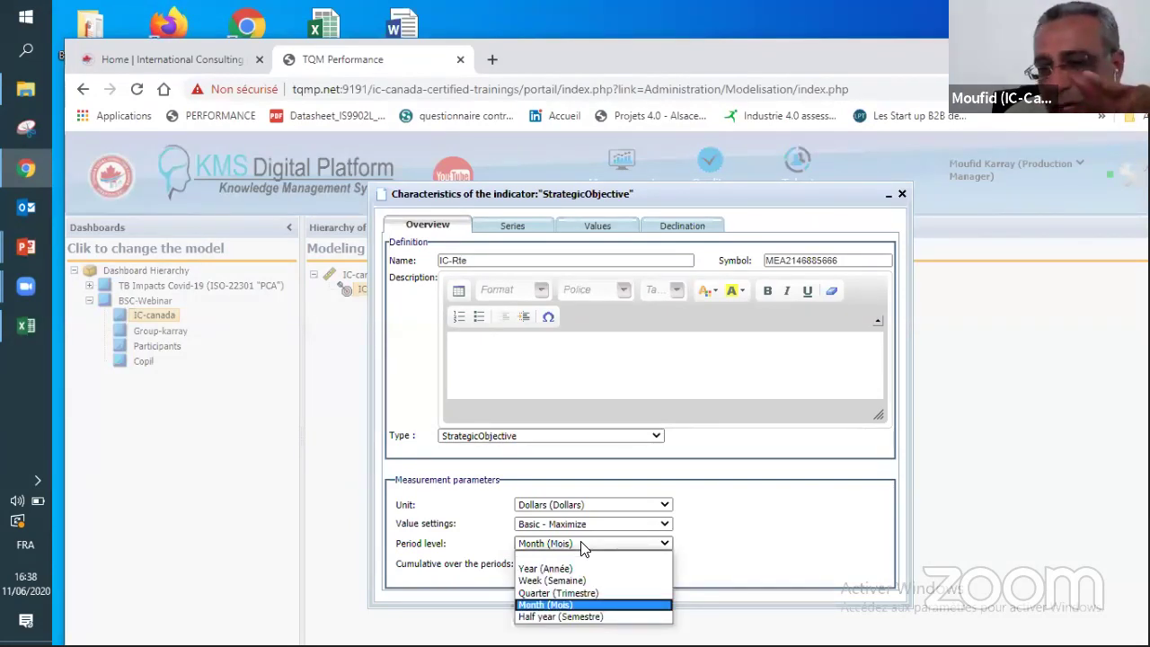
left_click(581, 545)
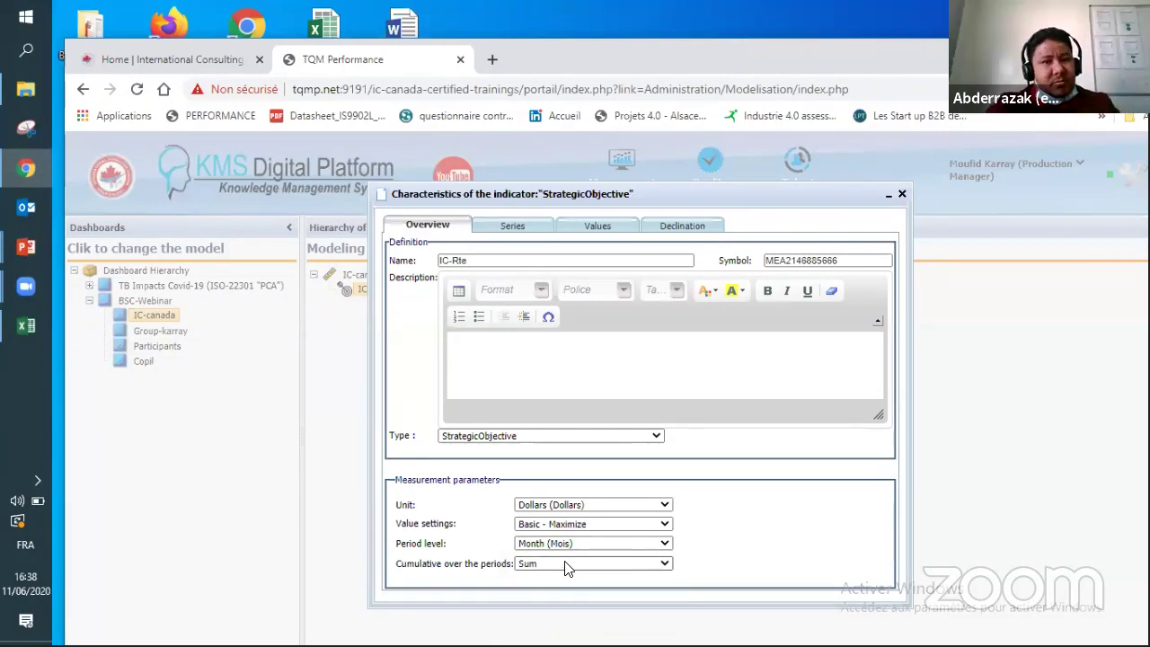
left_click(566, 566)
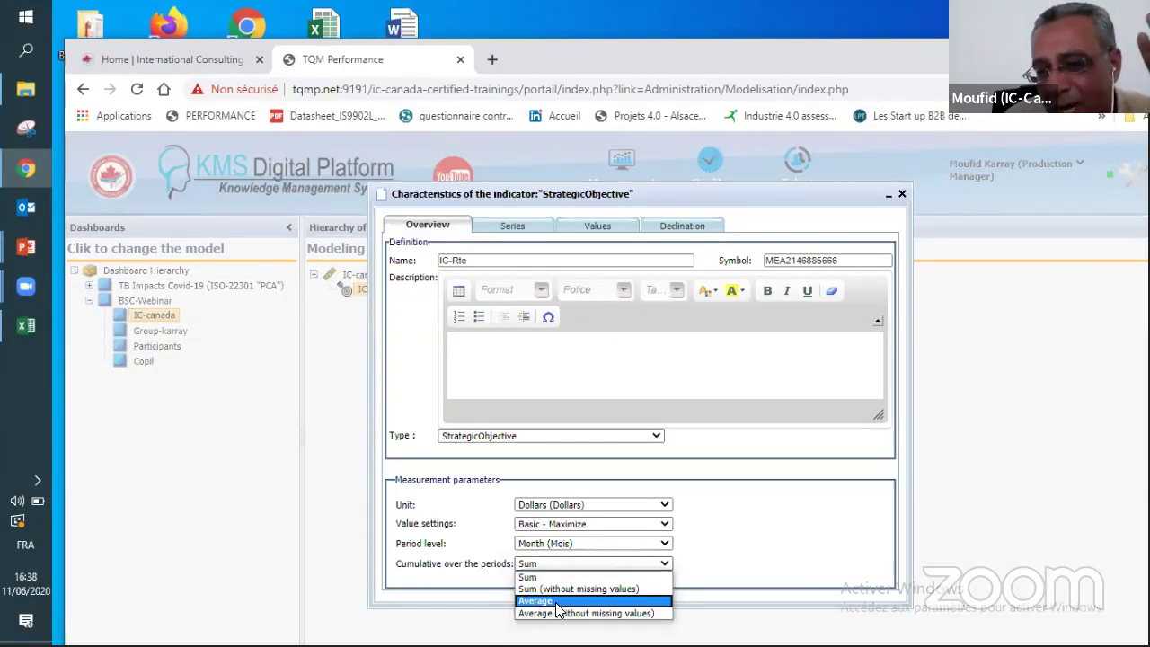
left_click(556, 601)
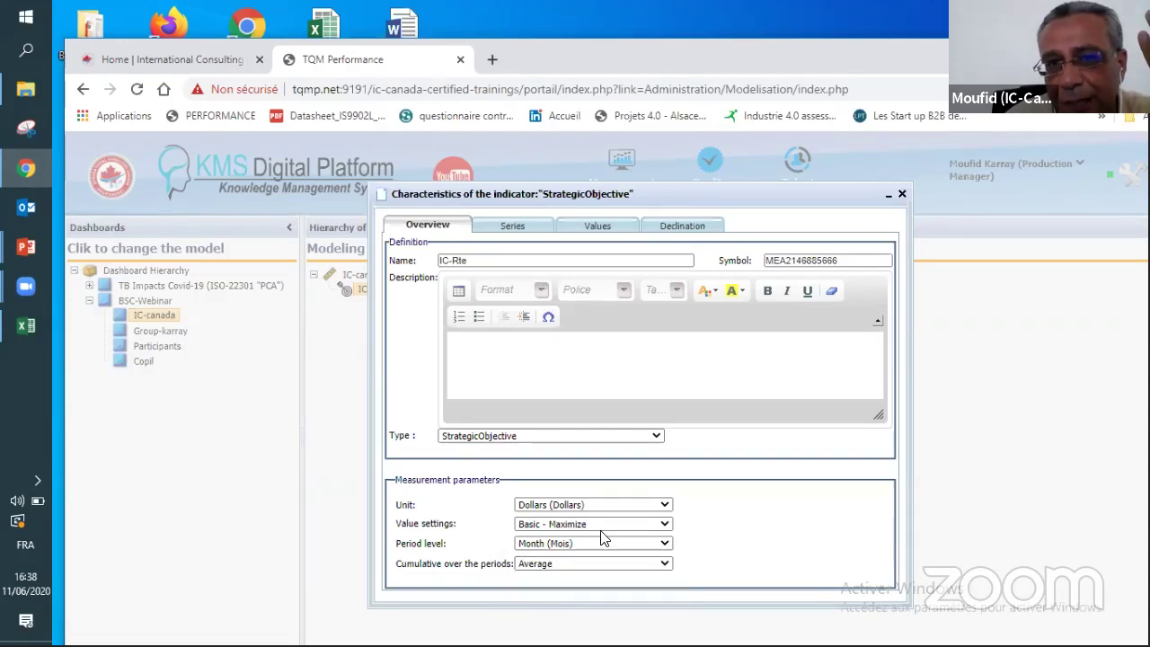
left_click(902, 196)
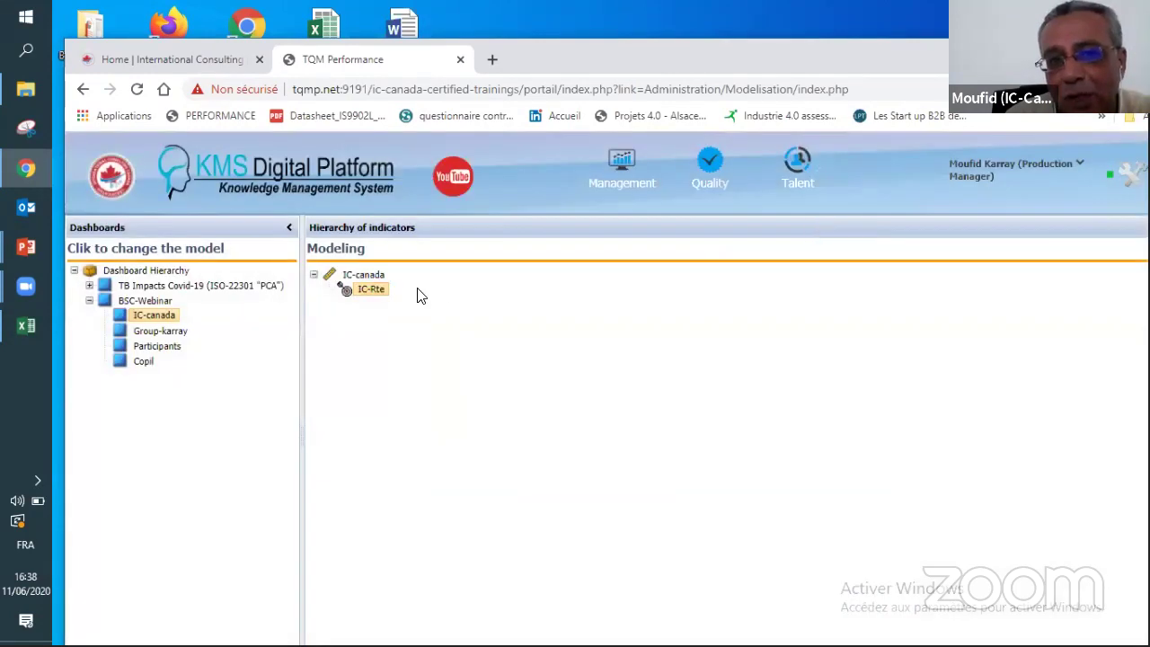
Step: Add a Perspective beneath the IC-Rte strategic objective in the indicator hierarchy
right_click(367, 298)
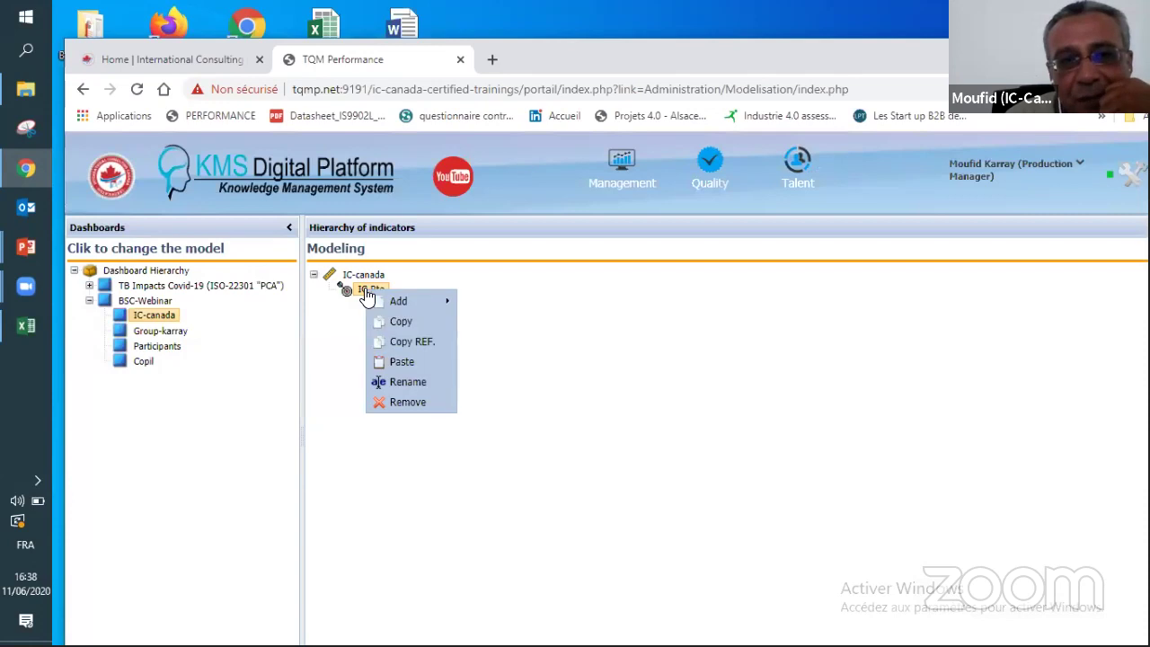
mouse_move(394, 306)
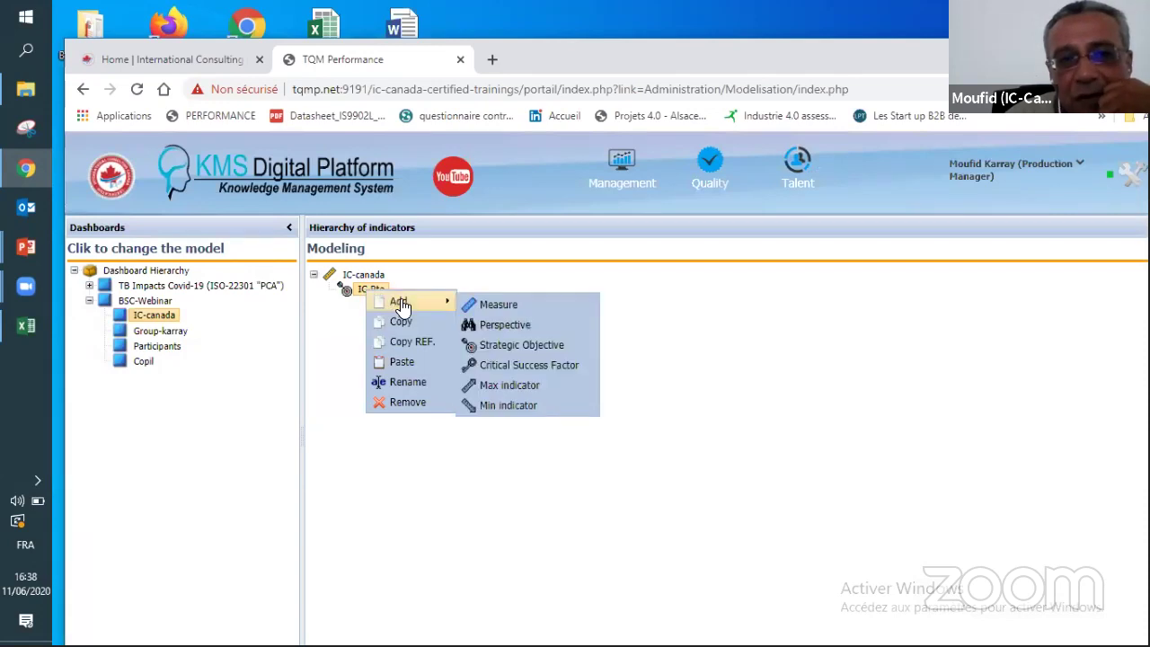
left_click(514, 332)
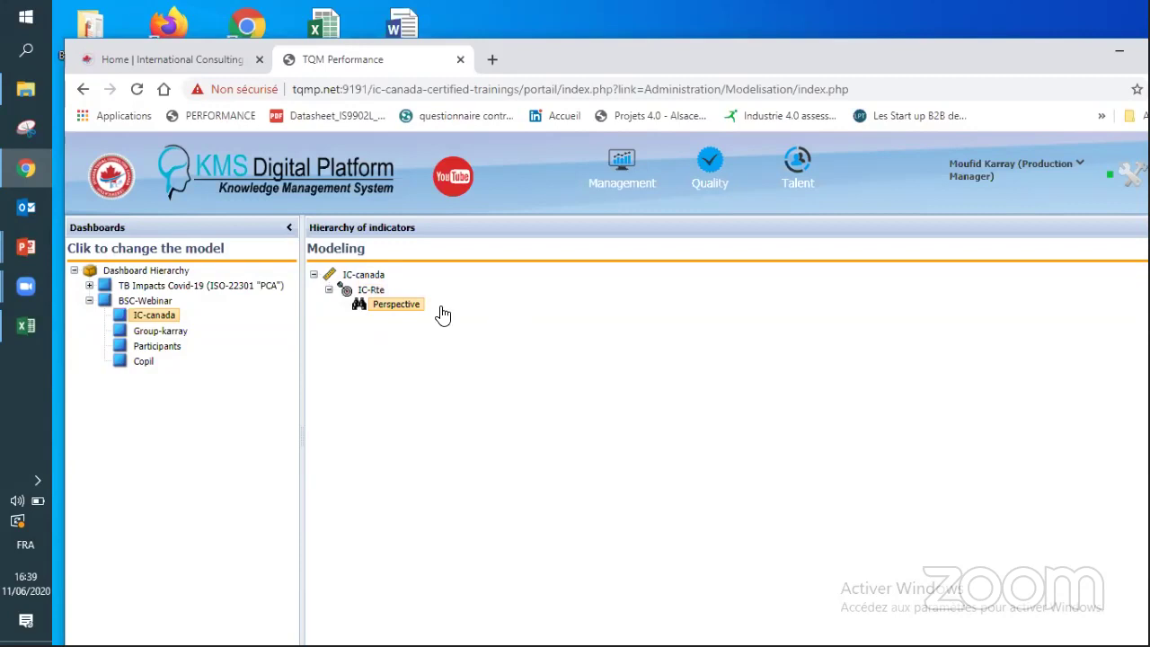
Step: Clear the unit of the IC-Rte strategic objective and change its value settings to Basic - Qualitative
left_click(366, 292)
double_click(366, 291)
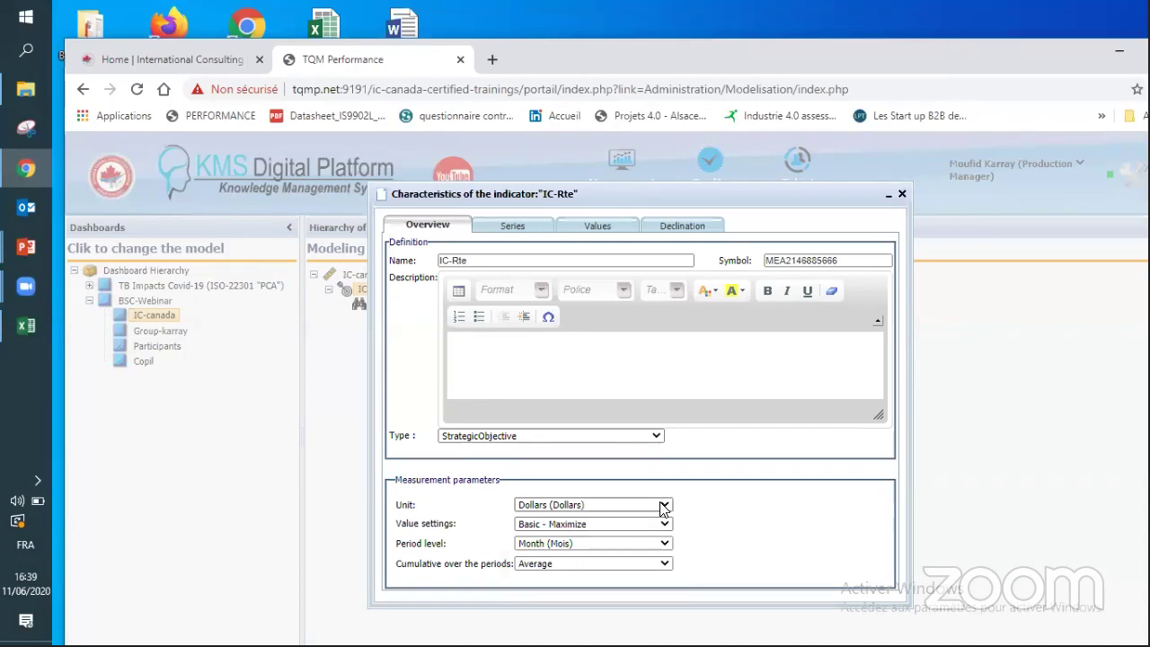
left_click(663, 506)
left_click(664, 506)
left_click(664, 506)
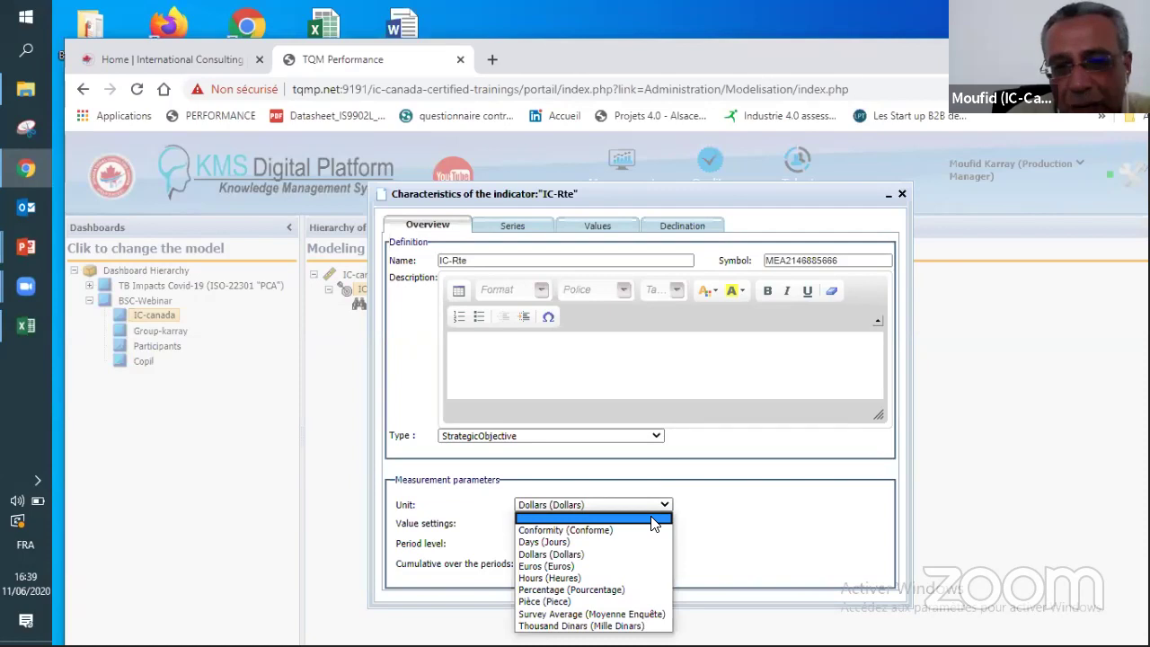
left_click(655, 520)
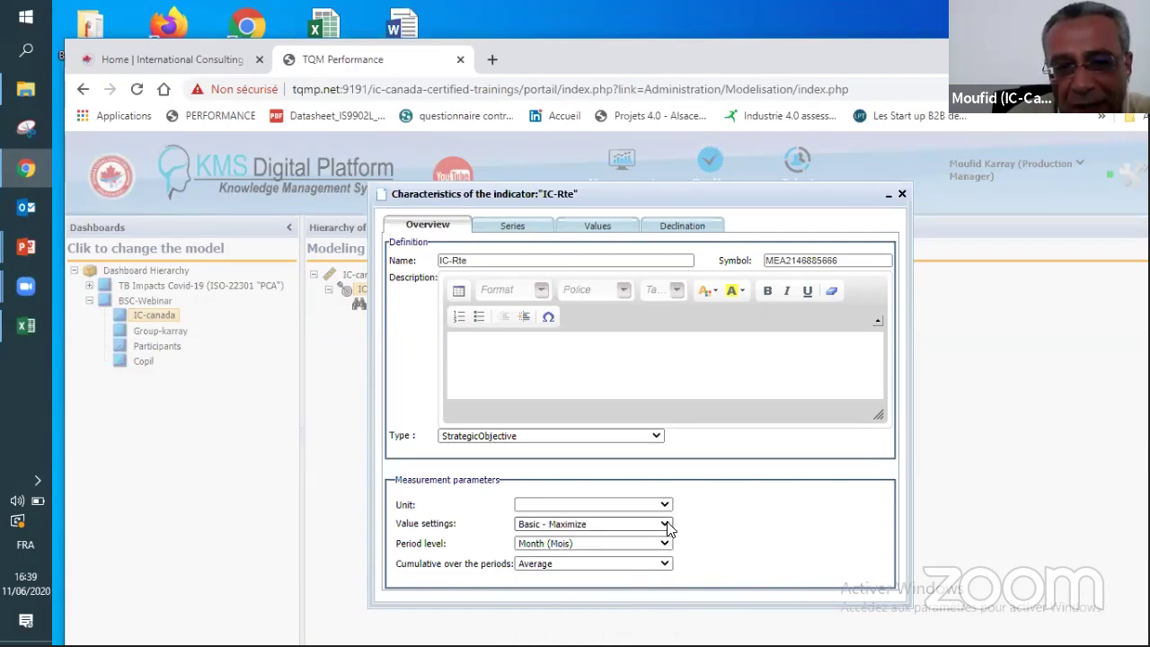
left_click(666, 528)
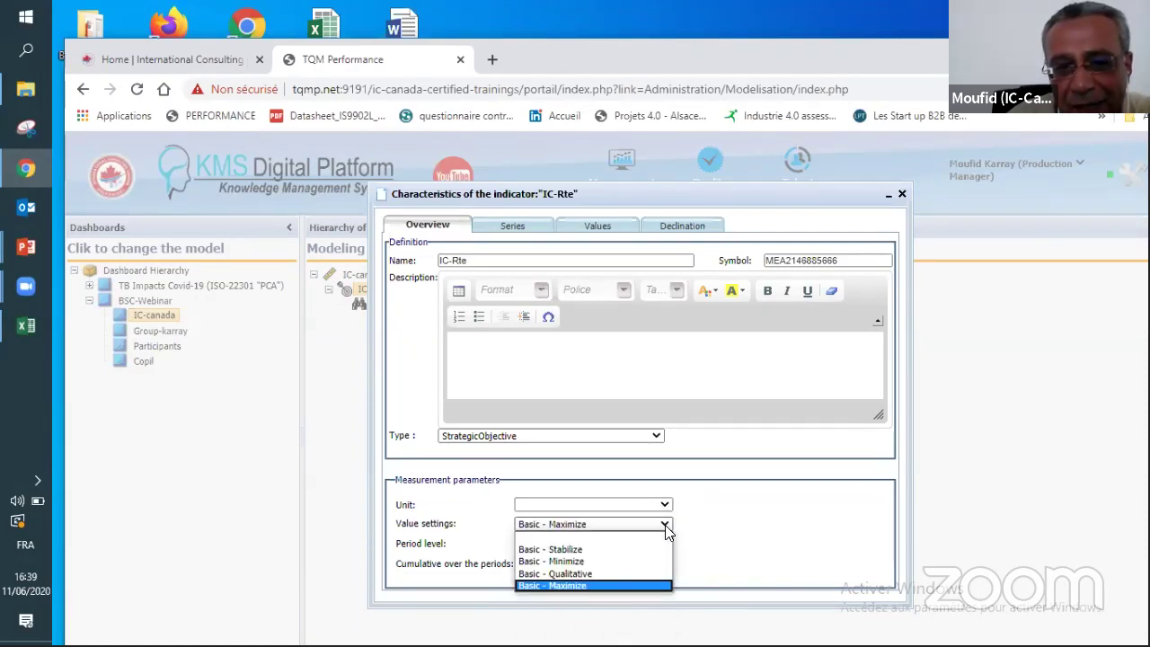
left_click(630, 574)
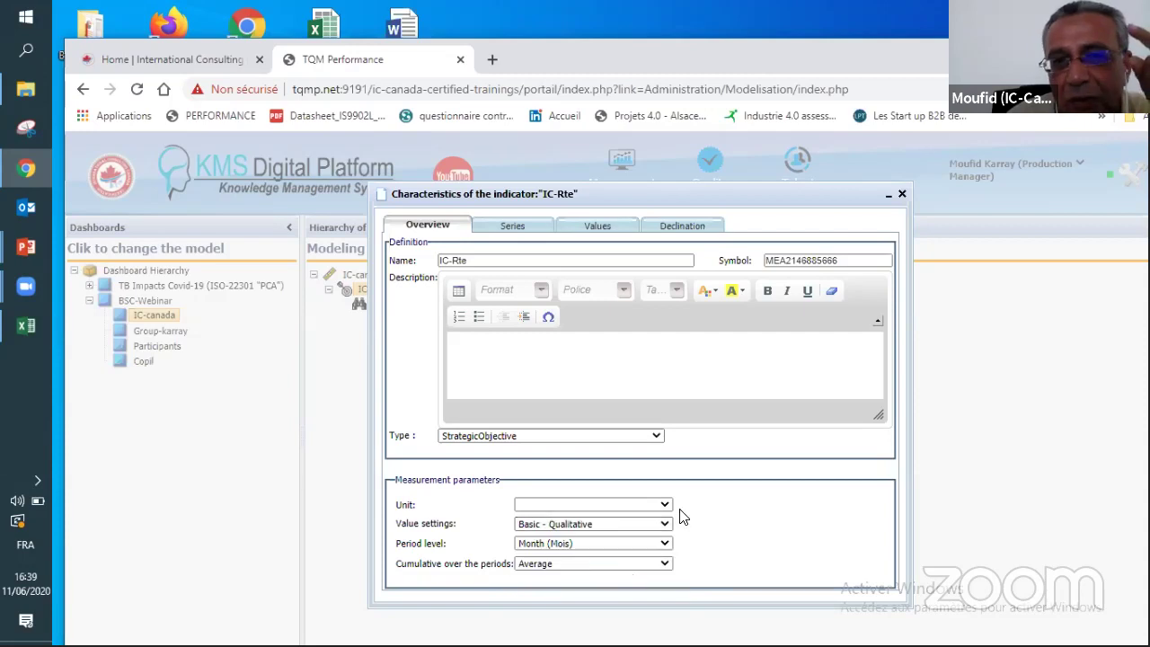
left_click(904, 198)
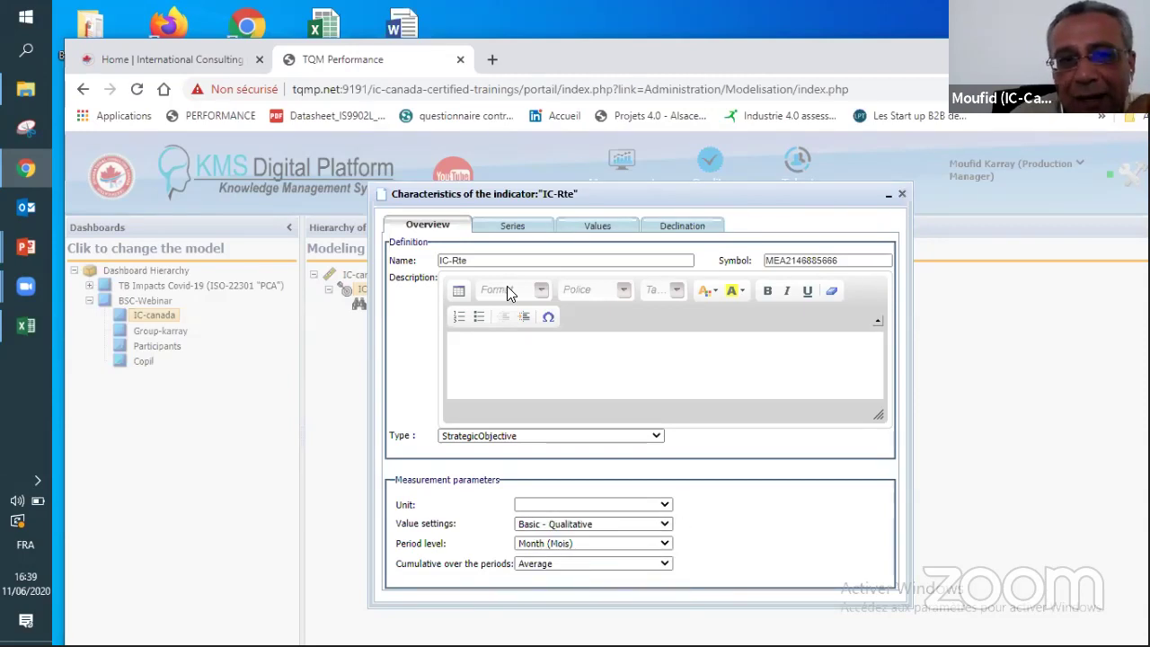
Step: Rename the new perspective under IC-Rte as "Rte" in its characteristics
left_click(397, 305)
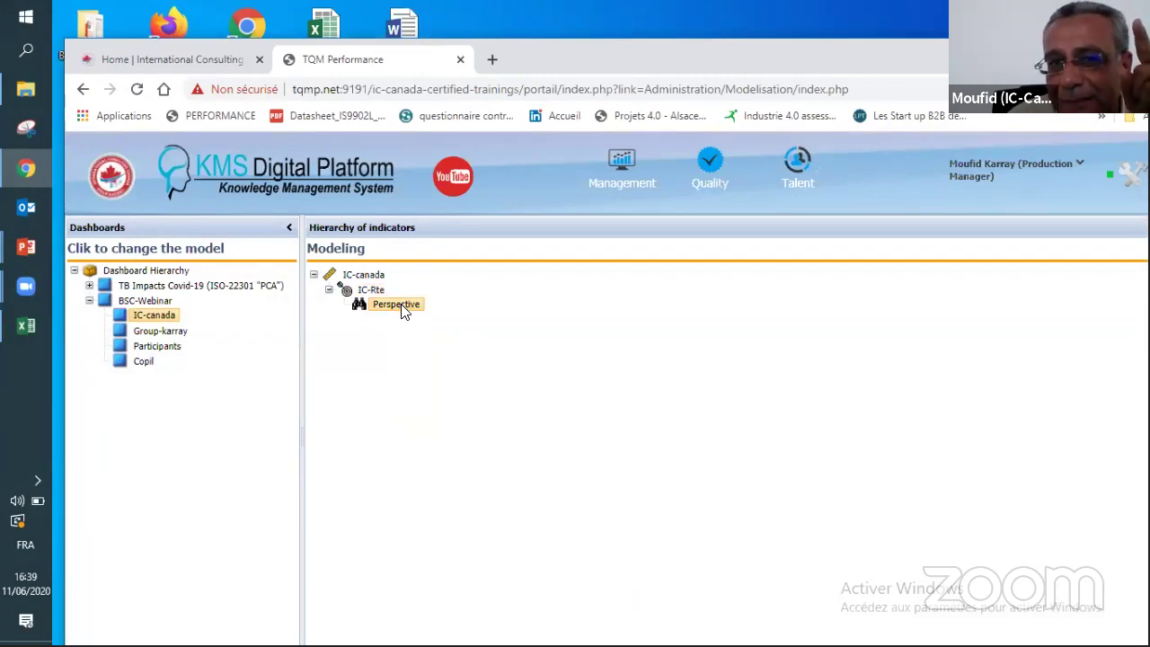
double_click(399, 305)
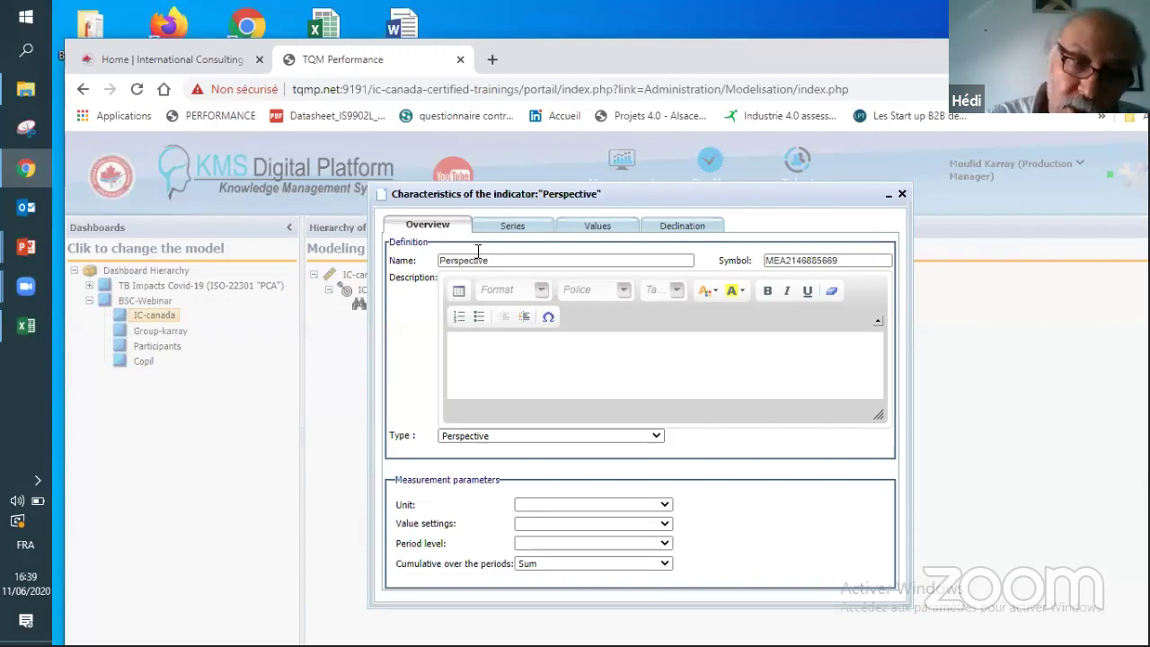
left_click(508, 261)
double_click(443, 263)
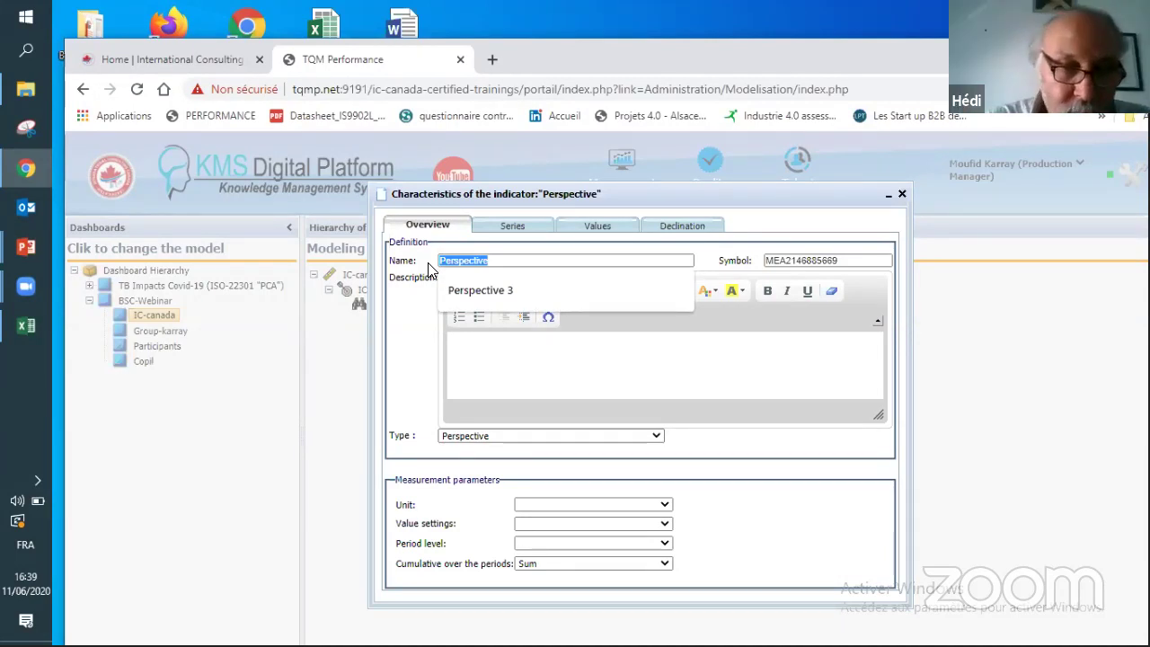
type("Rte")
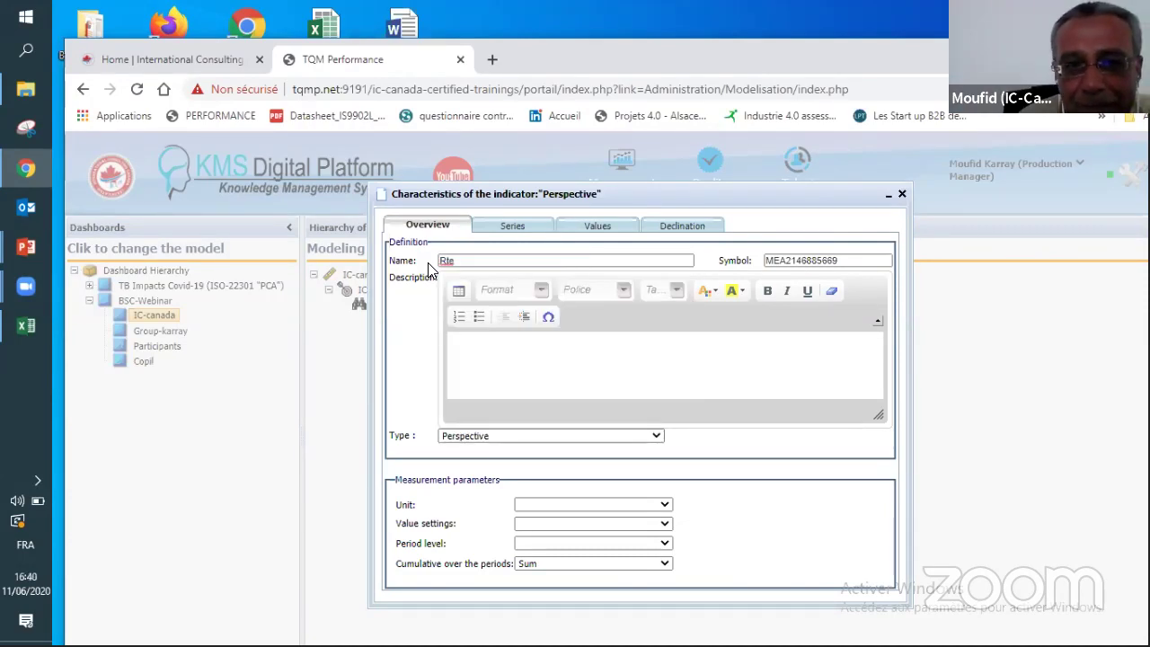
Step: Set the Rte perspective's measurement parameters to unit Dollars, value settings Basic - Maximize, period level Month (Mois) and cumulation Average
left_click(656, 506)
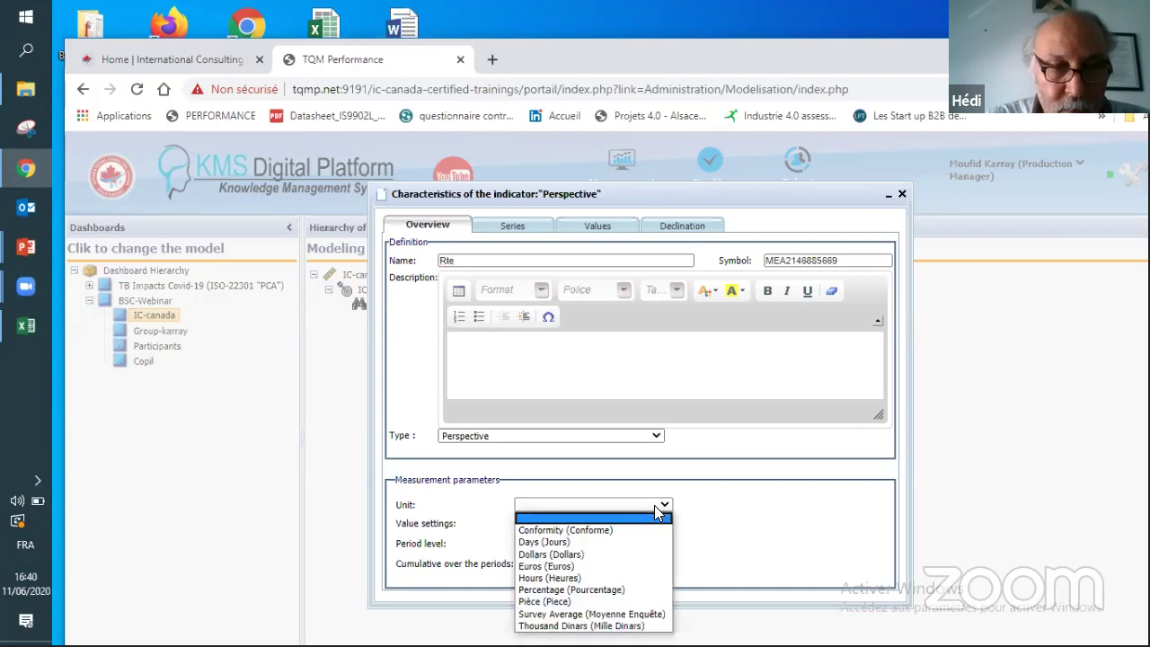
left_click(614, 555)
left_click(588, 525)
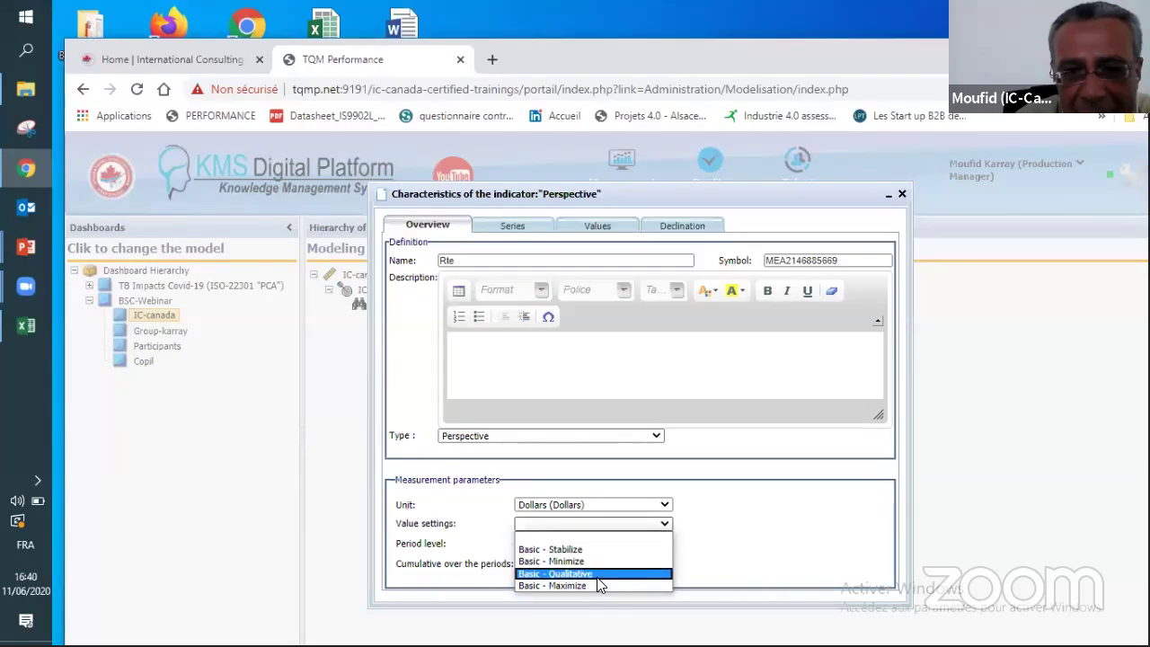
left_click(578, 531)
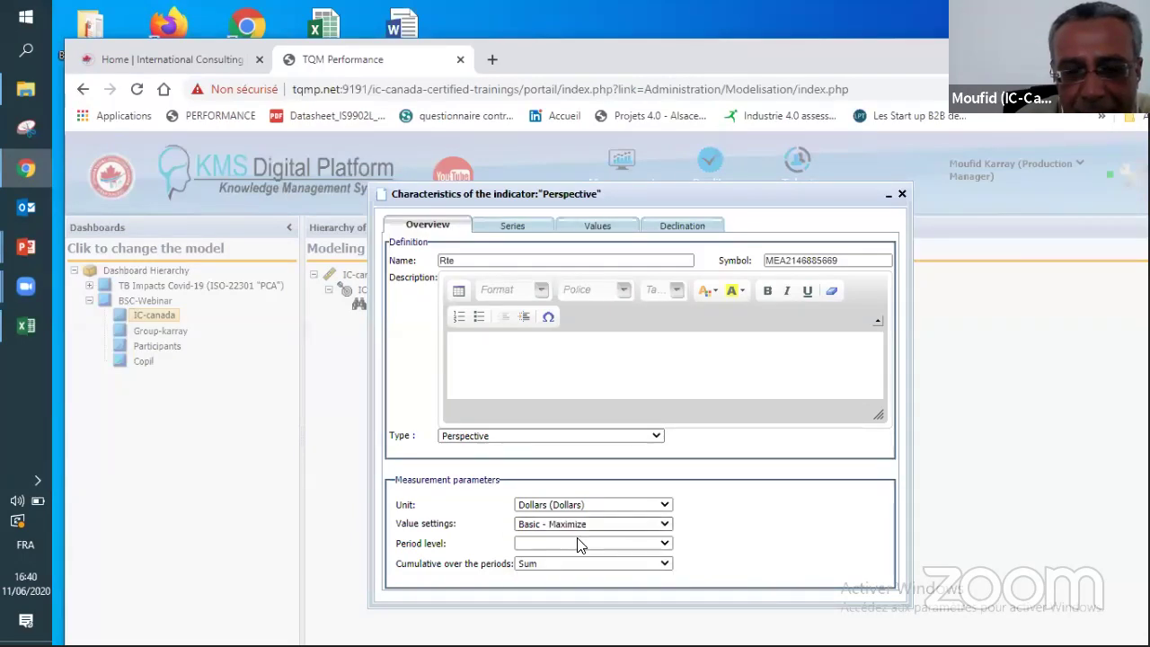
left_click(581, 544)
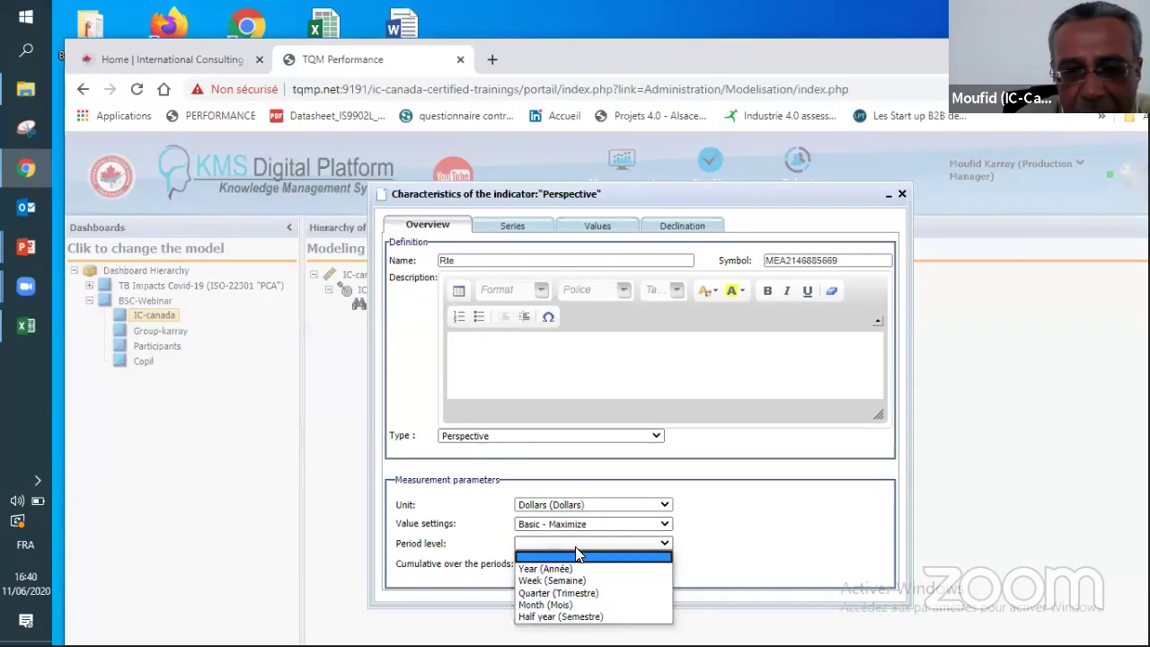
left_click(584, 606)
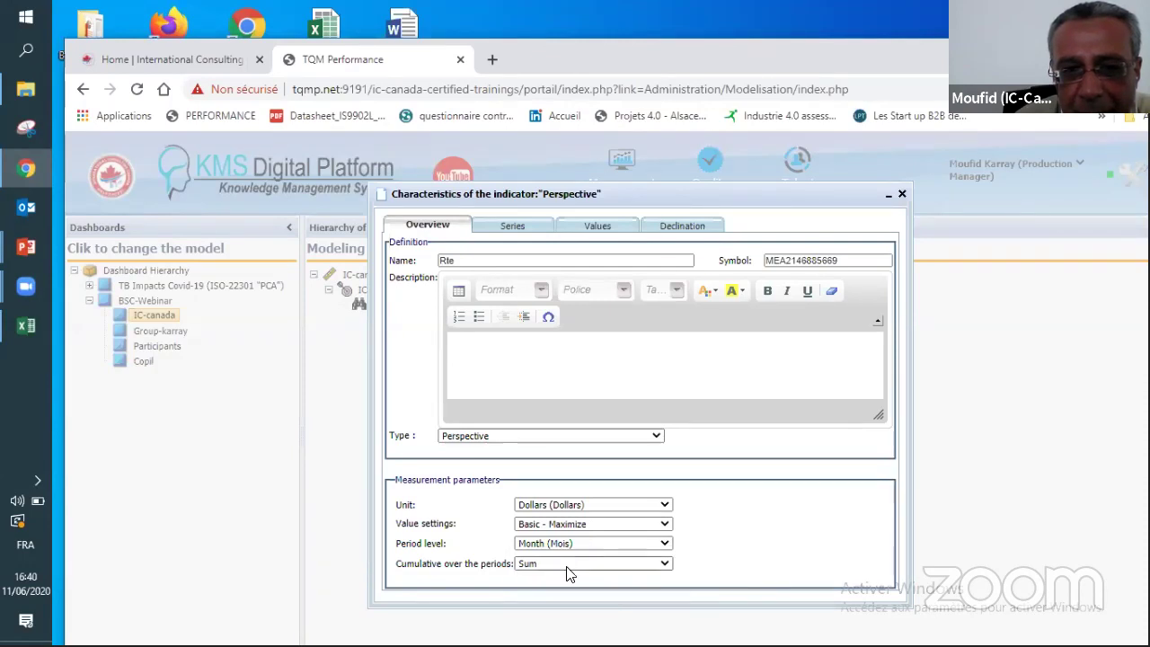
left_click(568, 566)
left_click(567, 599)
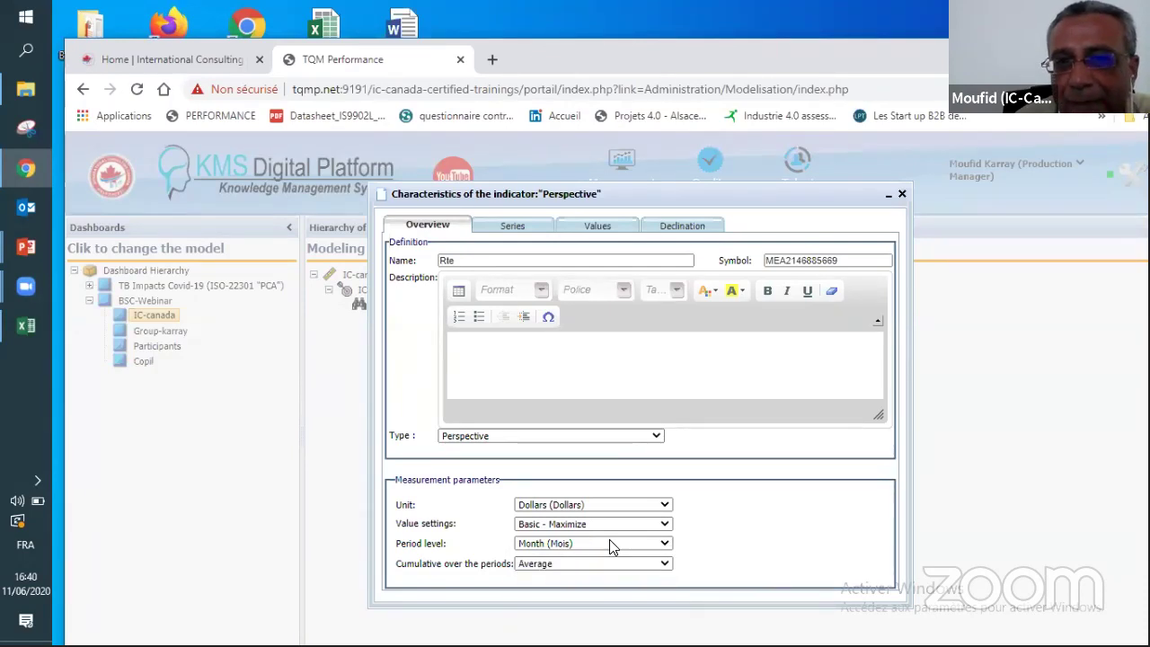
left_click(901, 193)
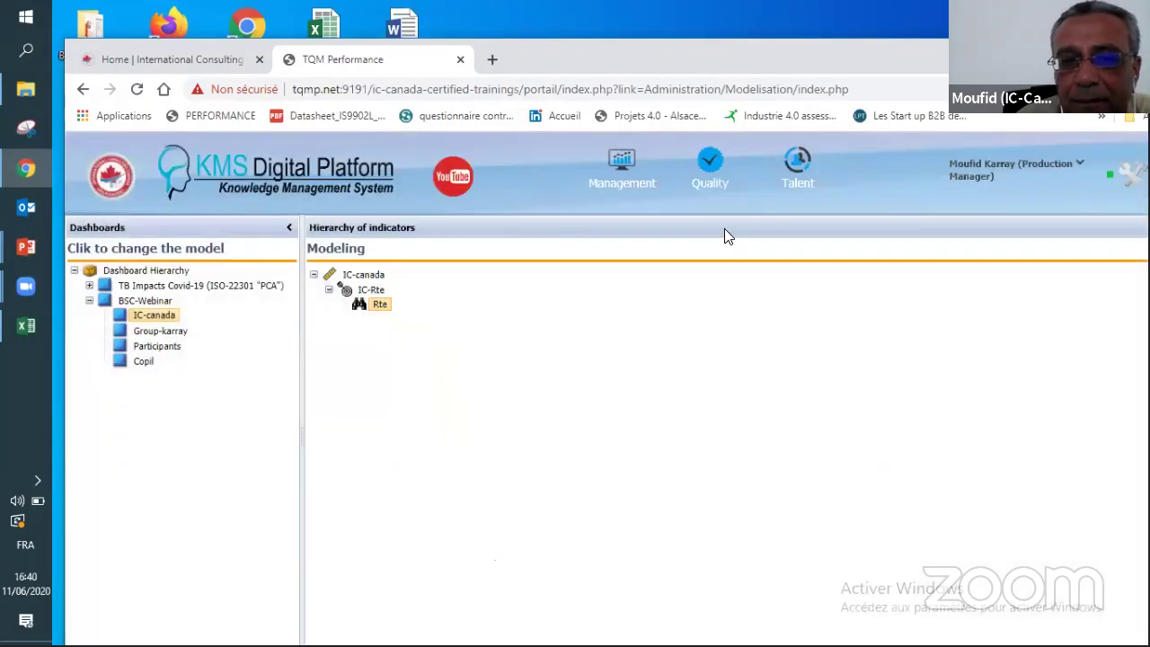
Step: Add a Max indicator beneath the Rte perspective
right_click(380, 308)
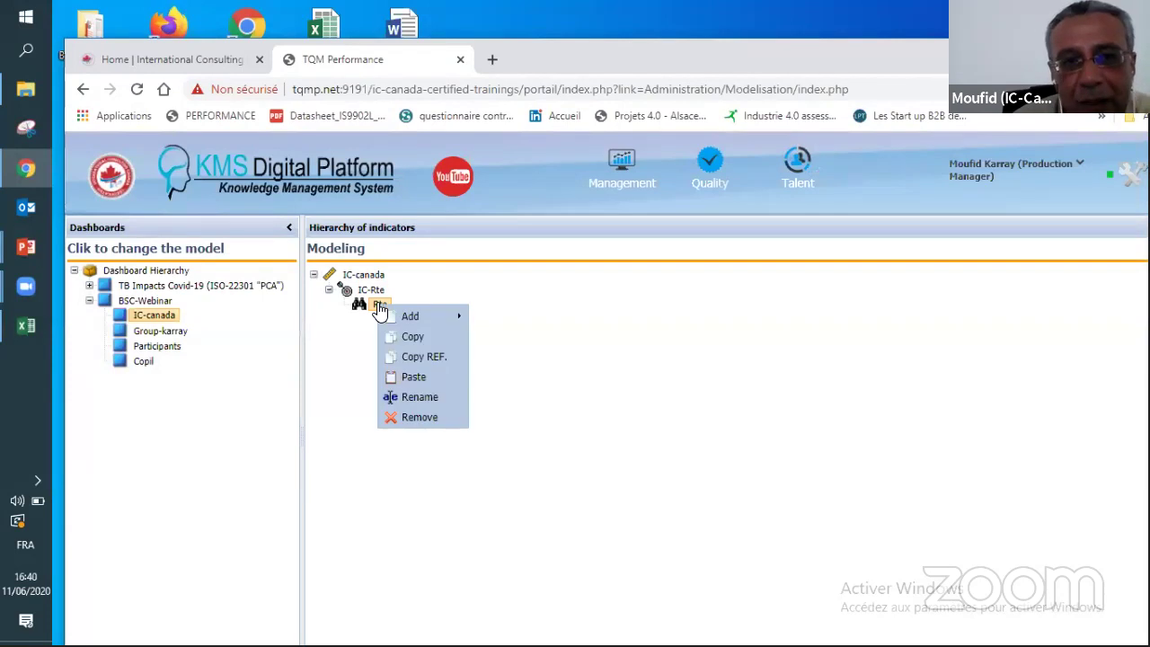
mouse_move(404, 317)
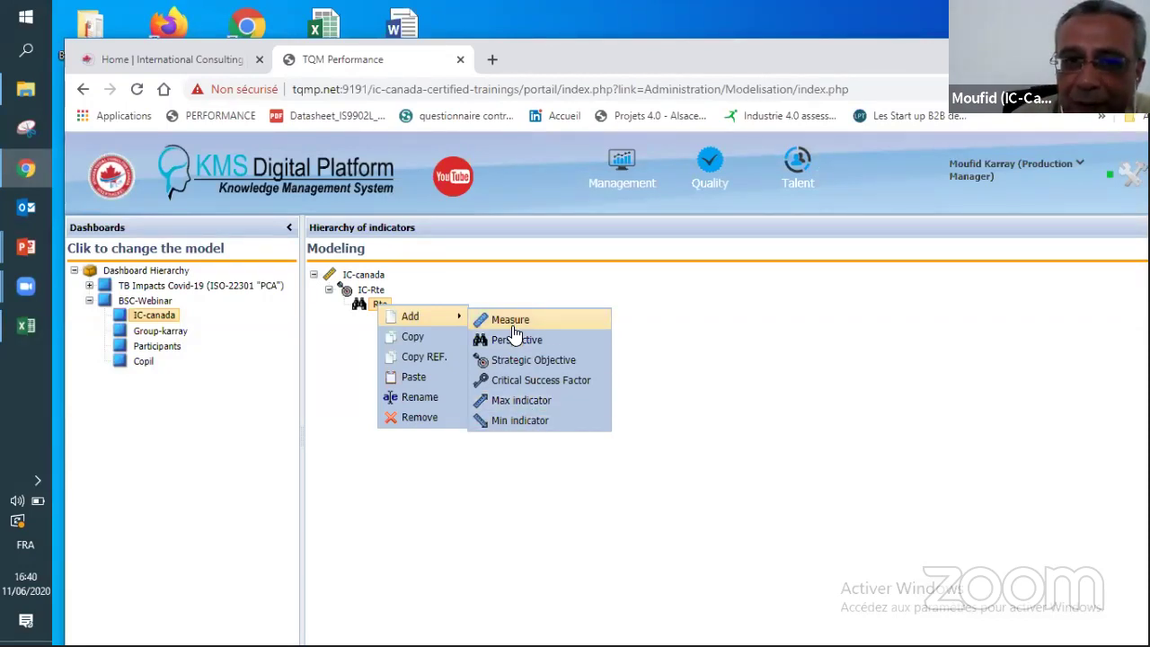
left_click(508, 405)
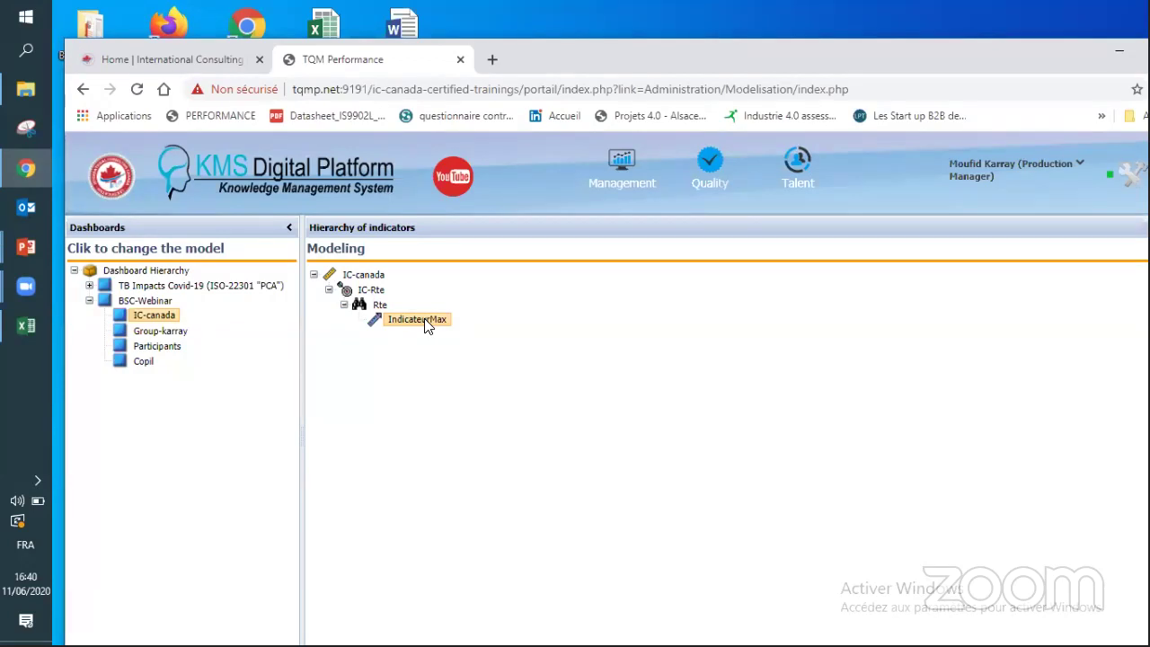
Step: Open the new Max indicator's characteristics and rename it "Rte nette (Rlt/CA)"
double_click(427, 323)
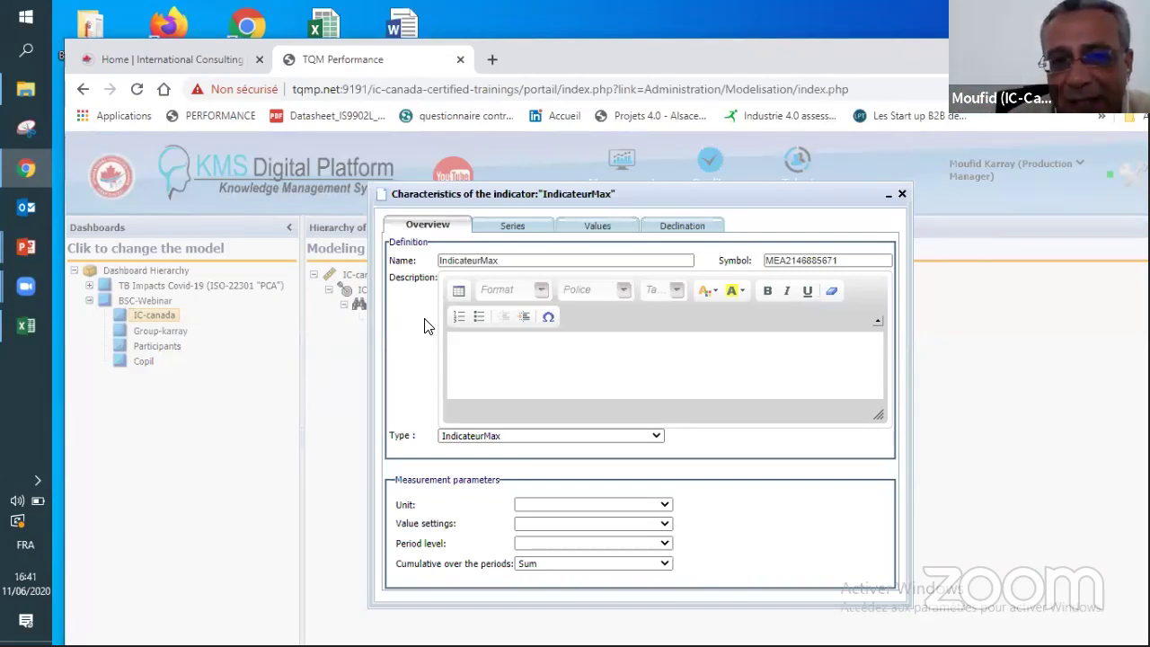
left_click(518, 262)
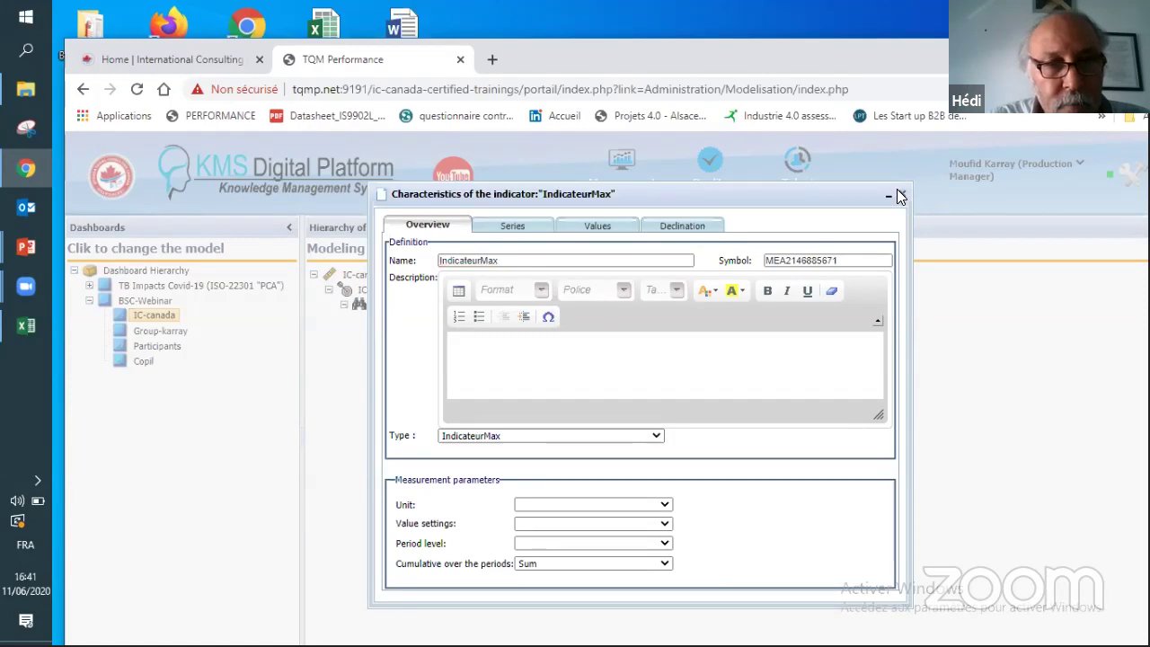
key("Escape")
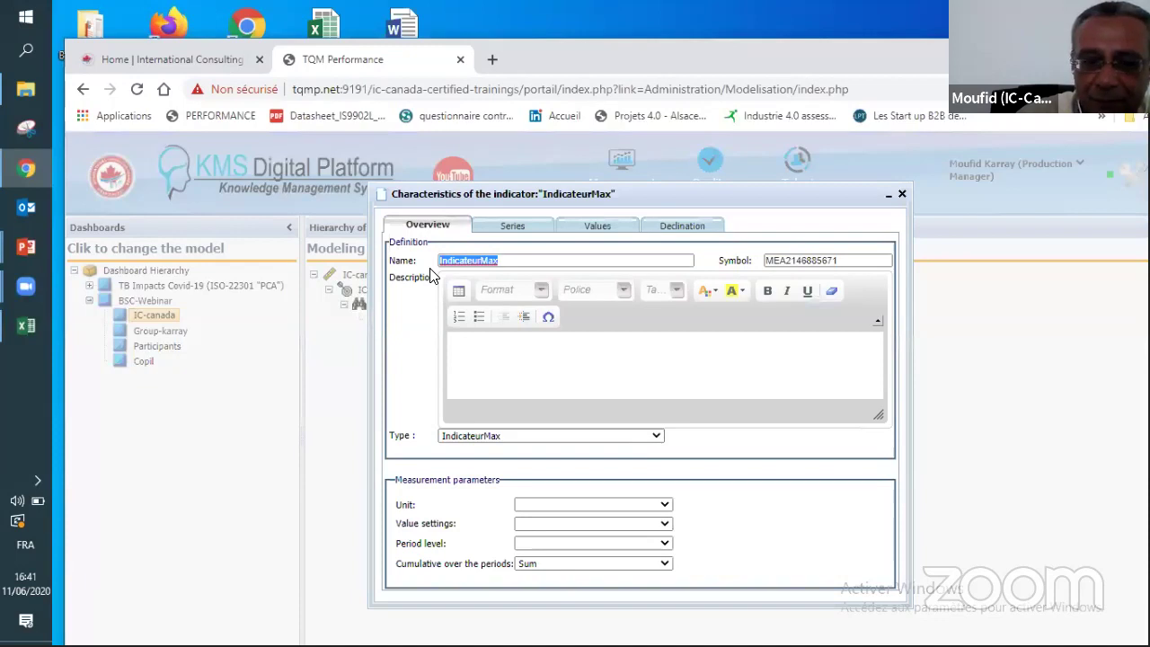
type("R")
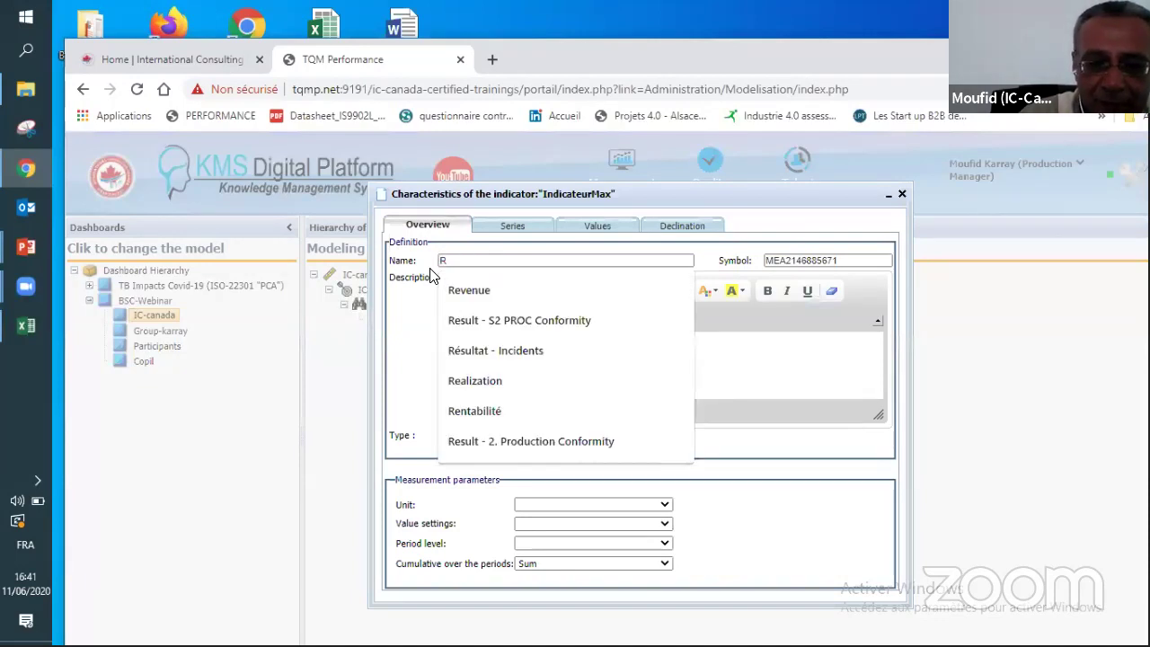
type("te nette")
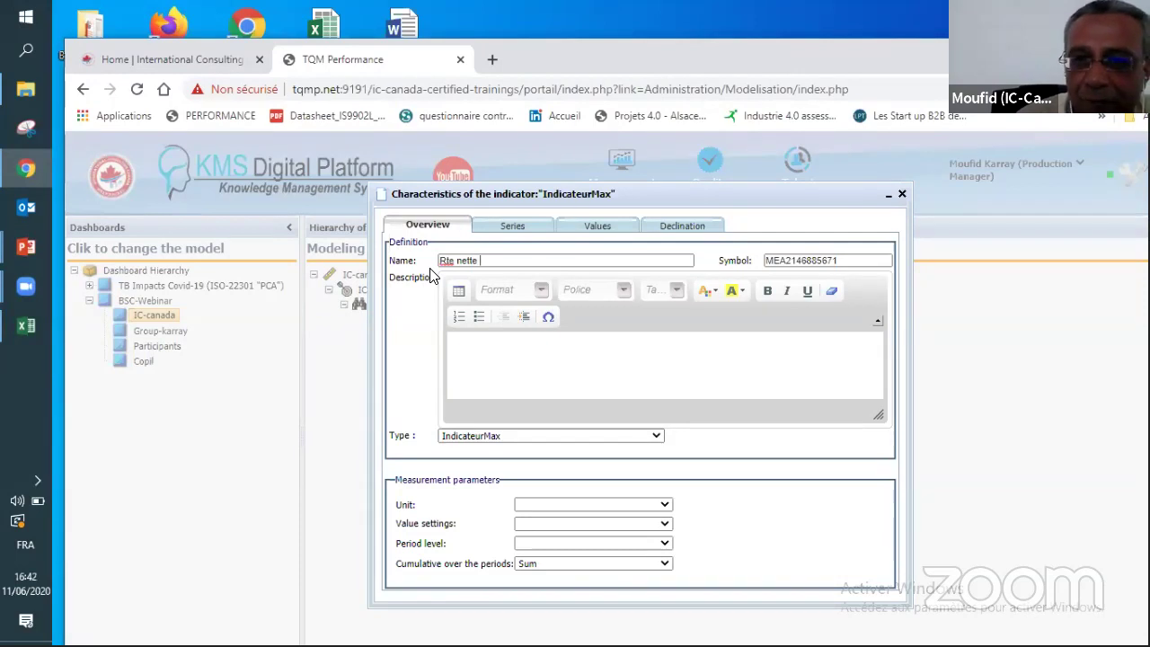
type(" (")
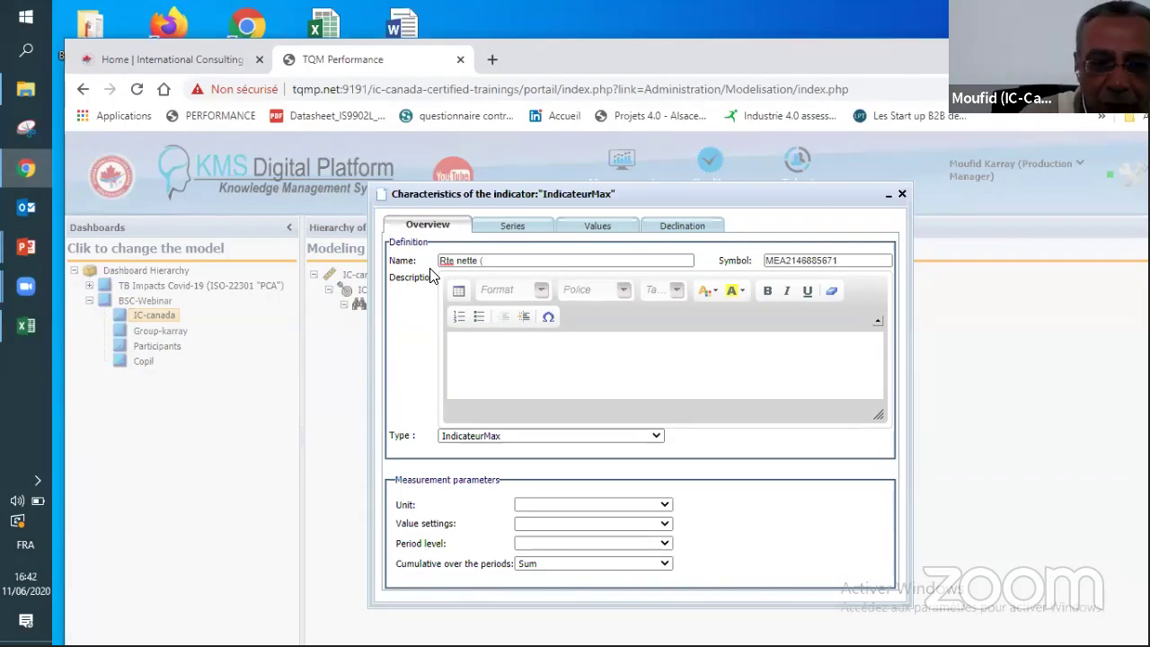
type("R")
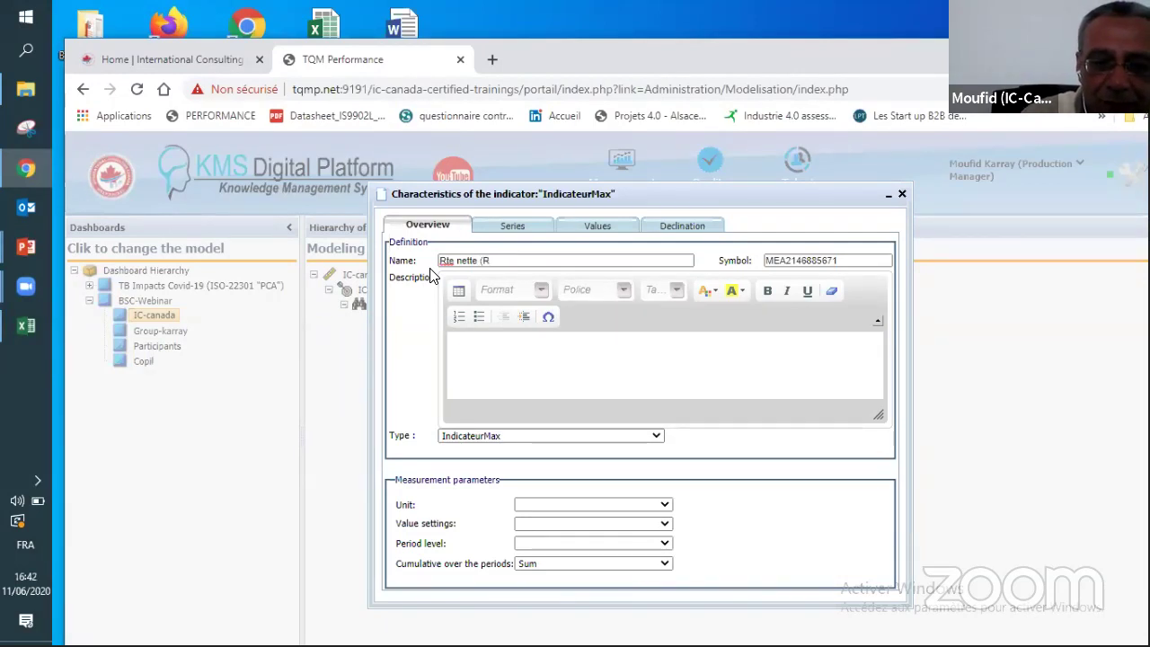
type("lt/")
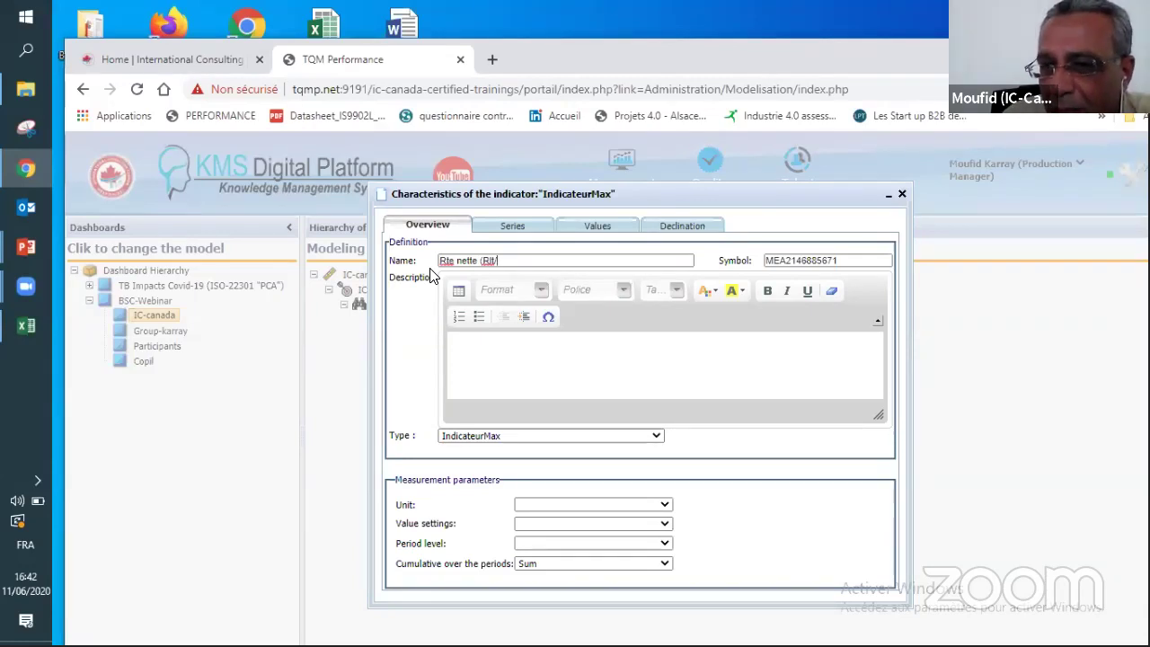
type("CA)")
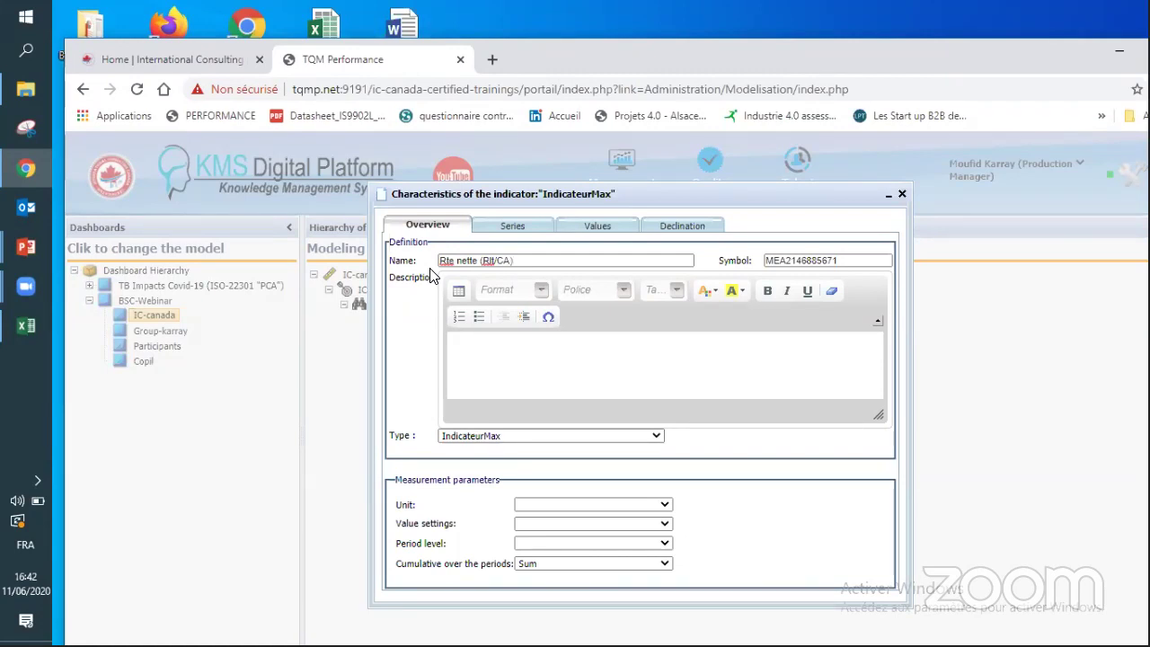
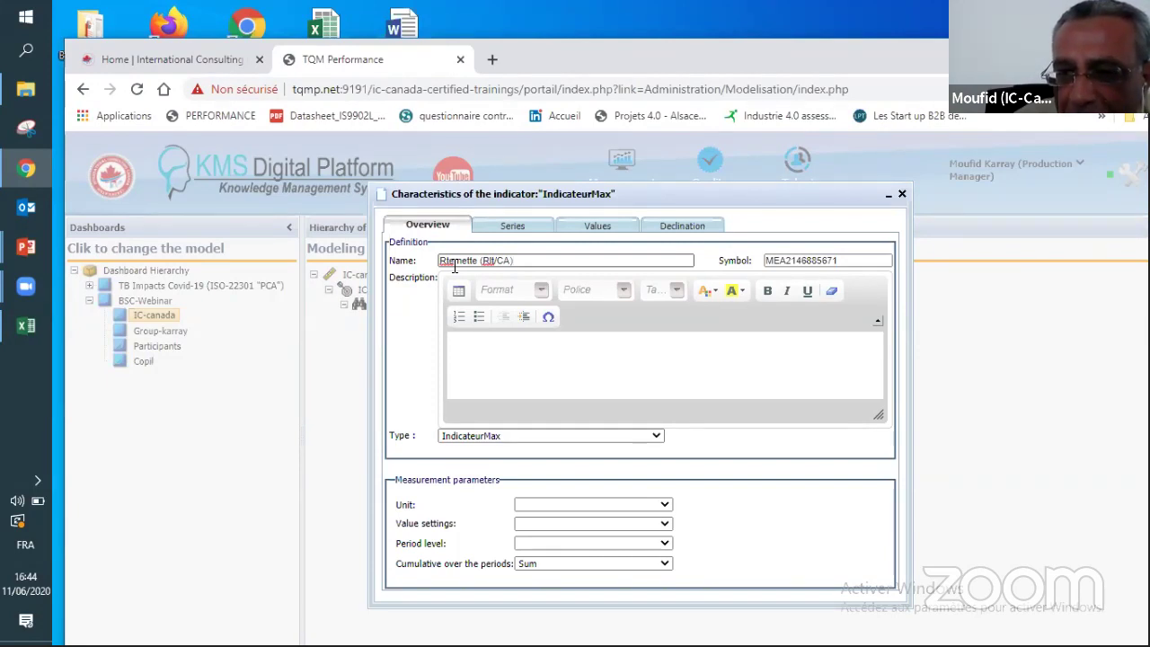
Step: Remove "Rlt/CA)" from the end of the indicator's name, keeping "Rte nette ("
left_click(550, 266)
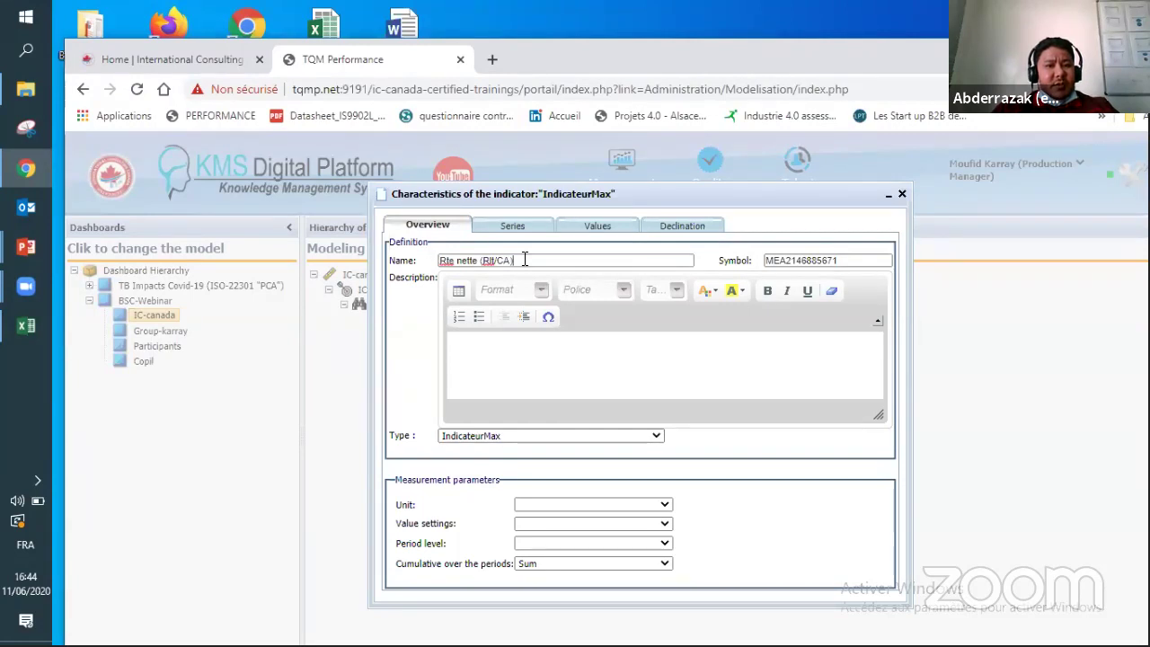
left_click_drag(525, 260, 465, 262)
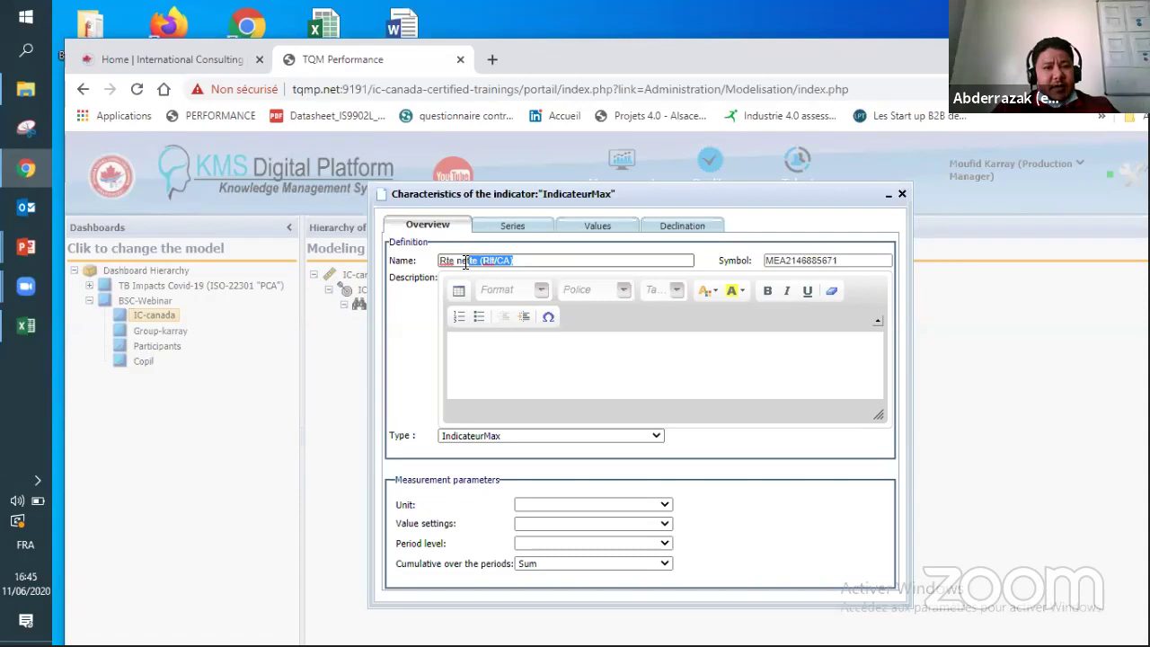
left_click_drag(465, 263, 533, 261)
key("BackSpace")
key("BackSpace")
key("BackSpace")
key("BackSpace")
key("BackSpace")
key("BackSpace")
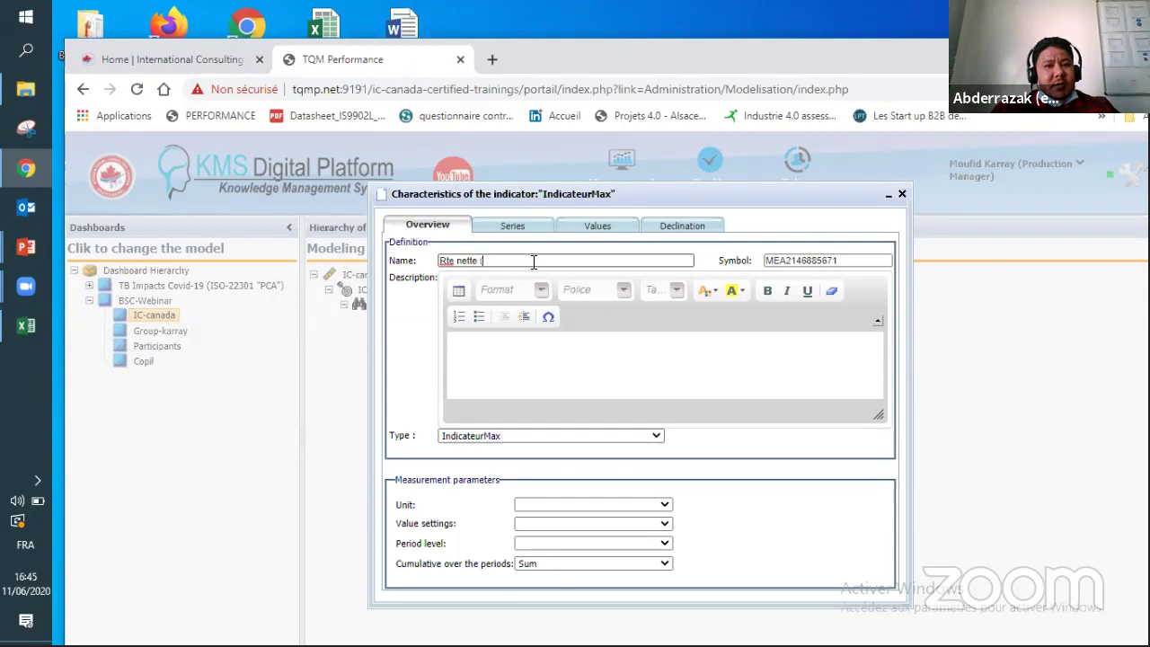
Step: Extend the indicator's name with the numerator "Nb particpant pratiquant BSC" inside the open parenthesis
type("Nr")
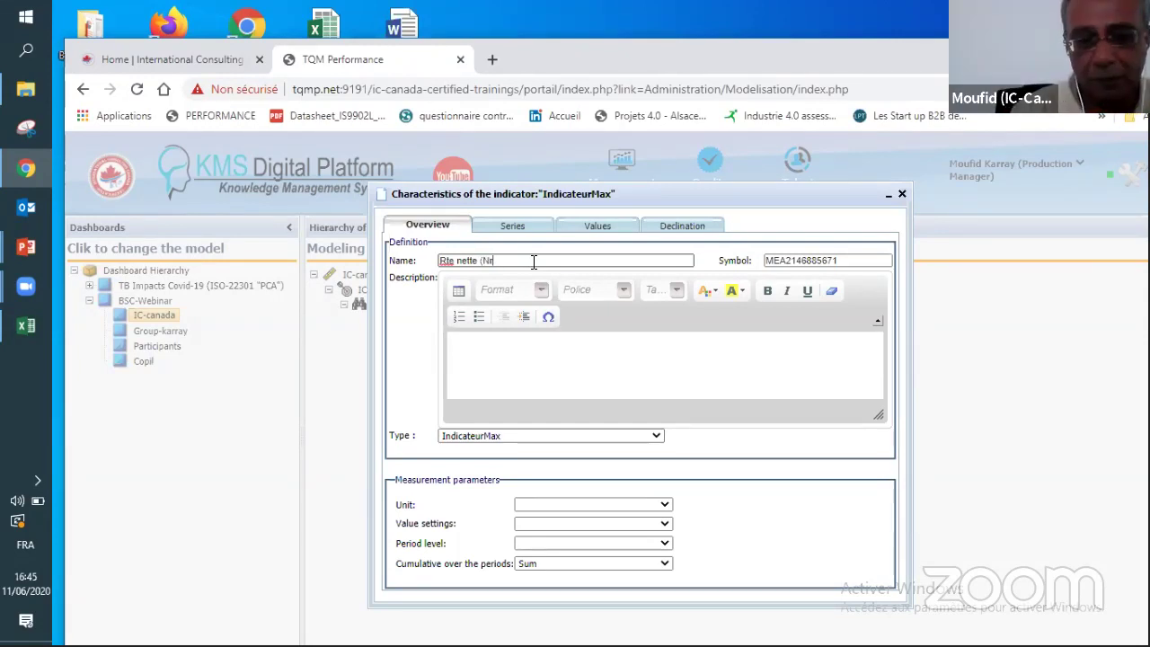
key("BackSpace")
type("b d")
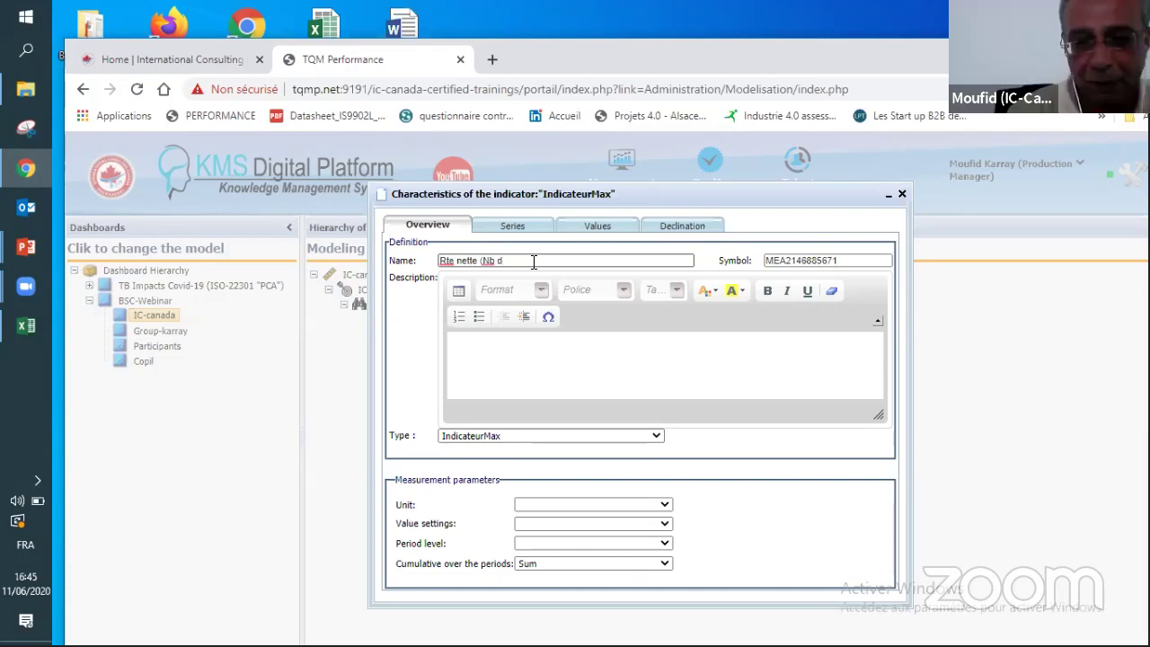
key("BackSpace")
type("par")
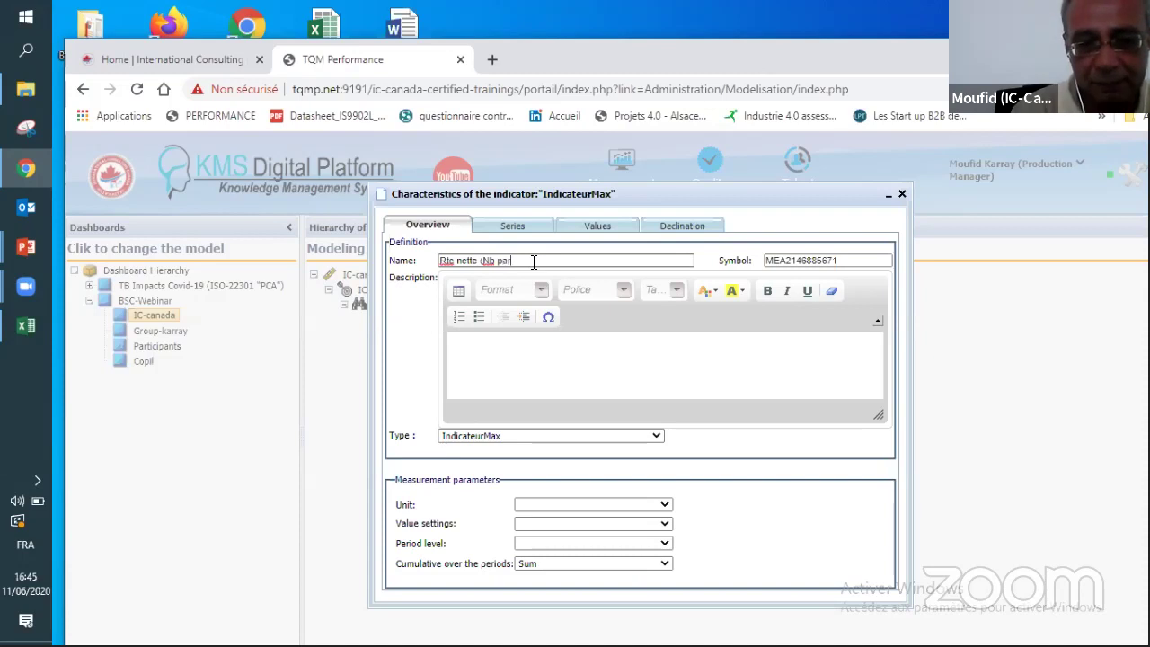
type("ticipant")
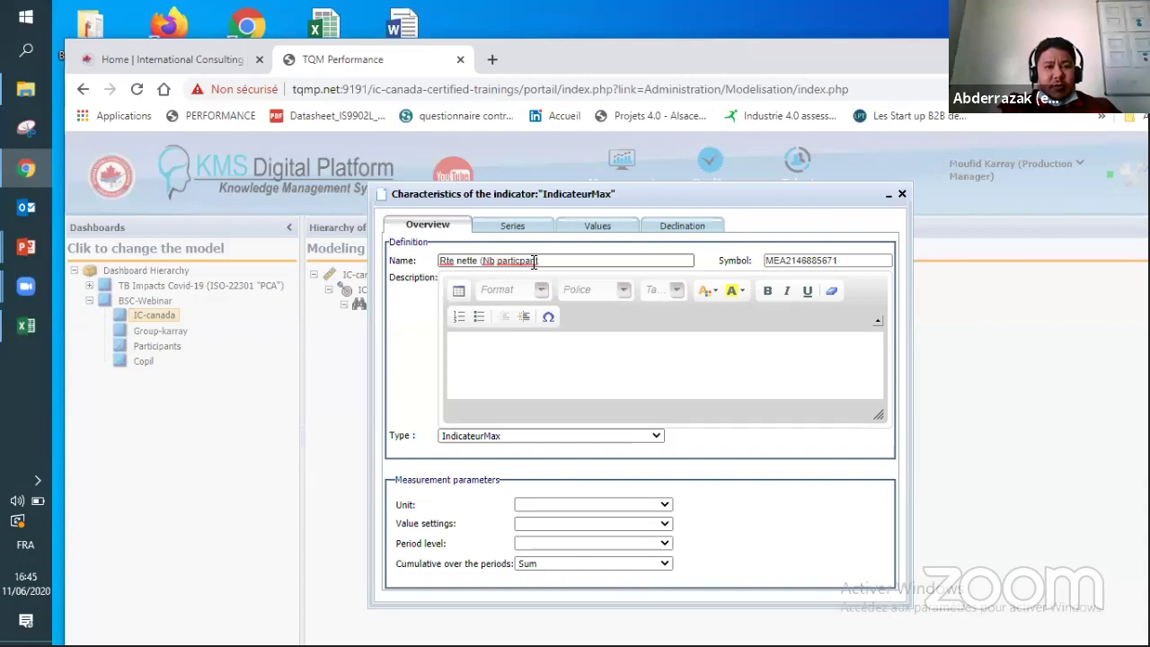
type("pa")
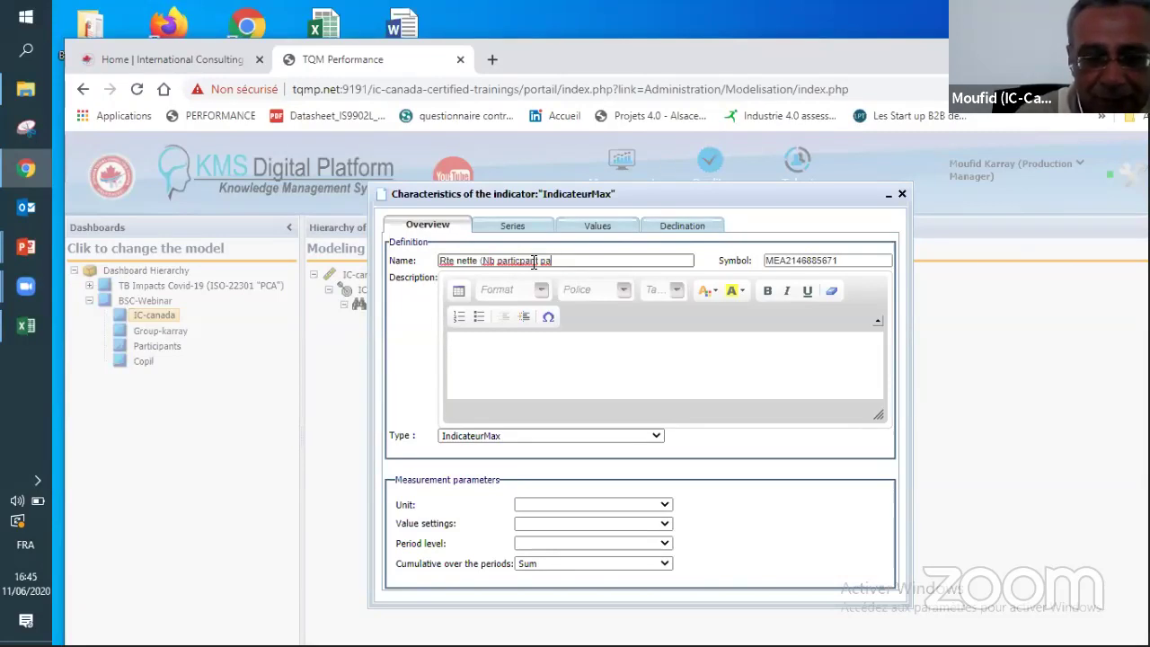
key("BackSpace")
type("ratiquant ")
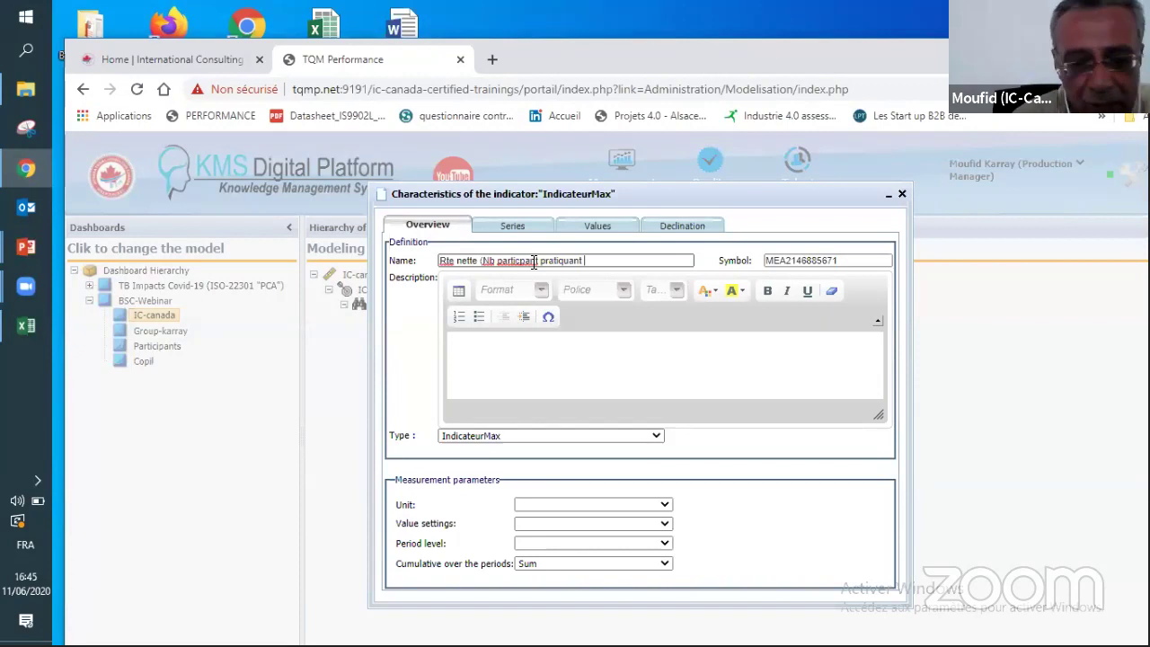
type("BSC")
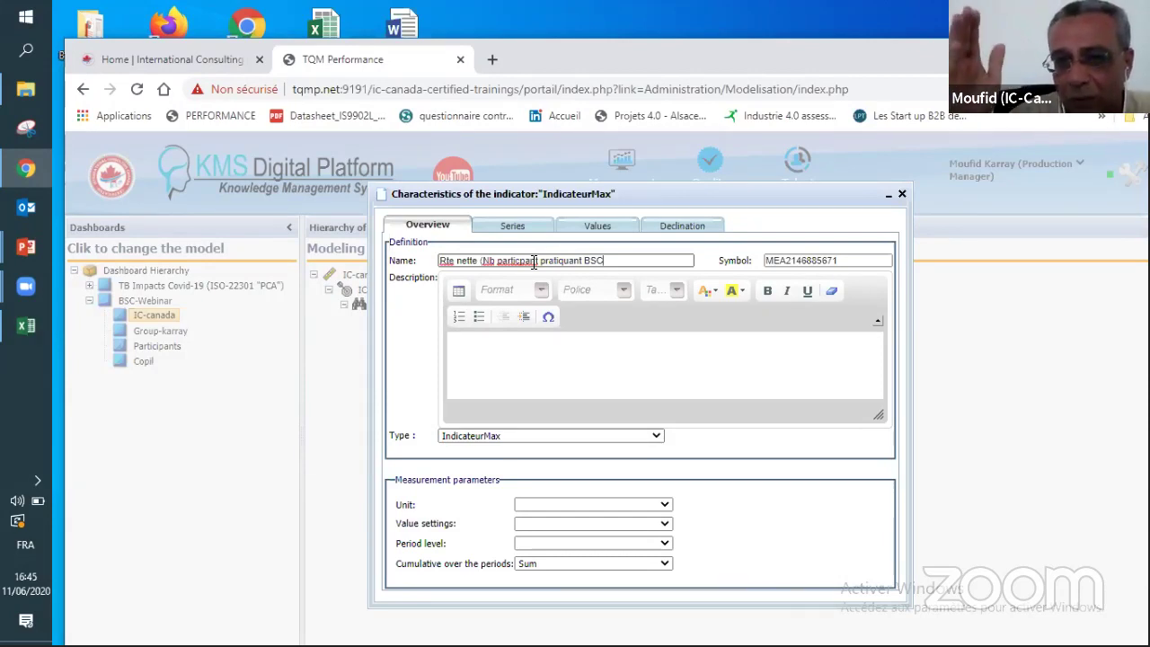
Step: Complete the ratio in the indicator's name with "/Nbre Participant total)"
type(")")
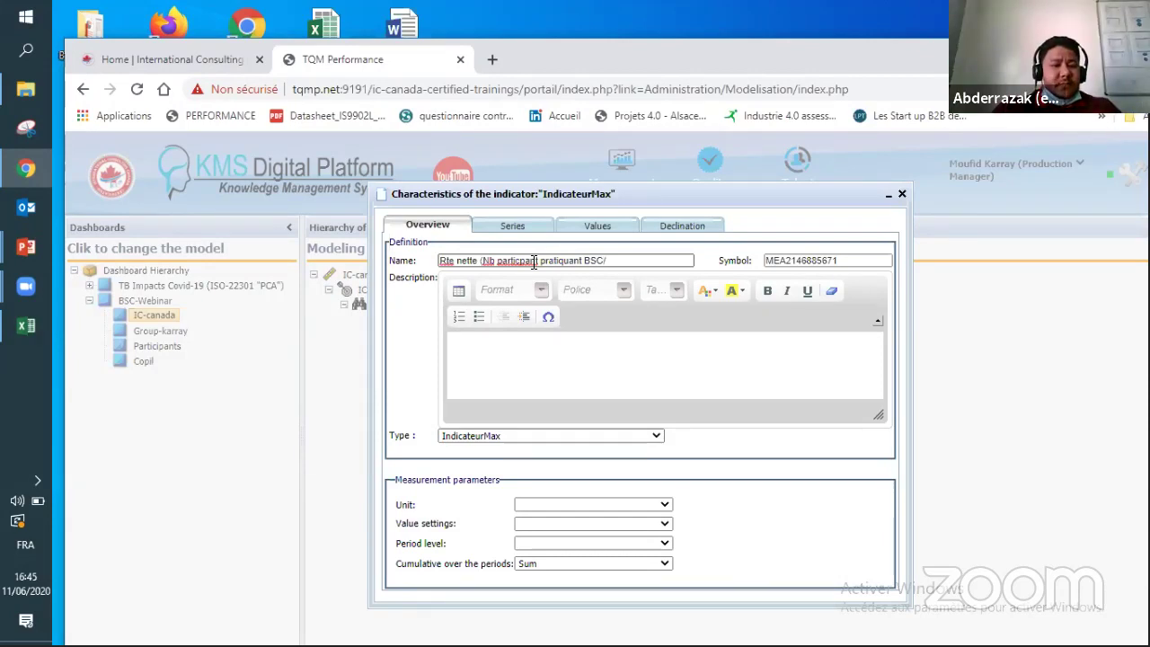
type("Parti")
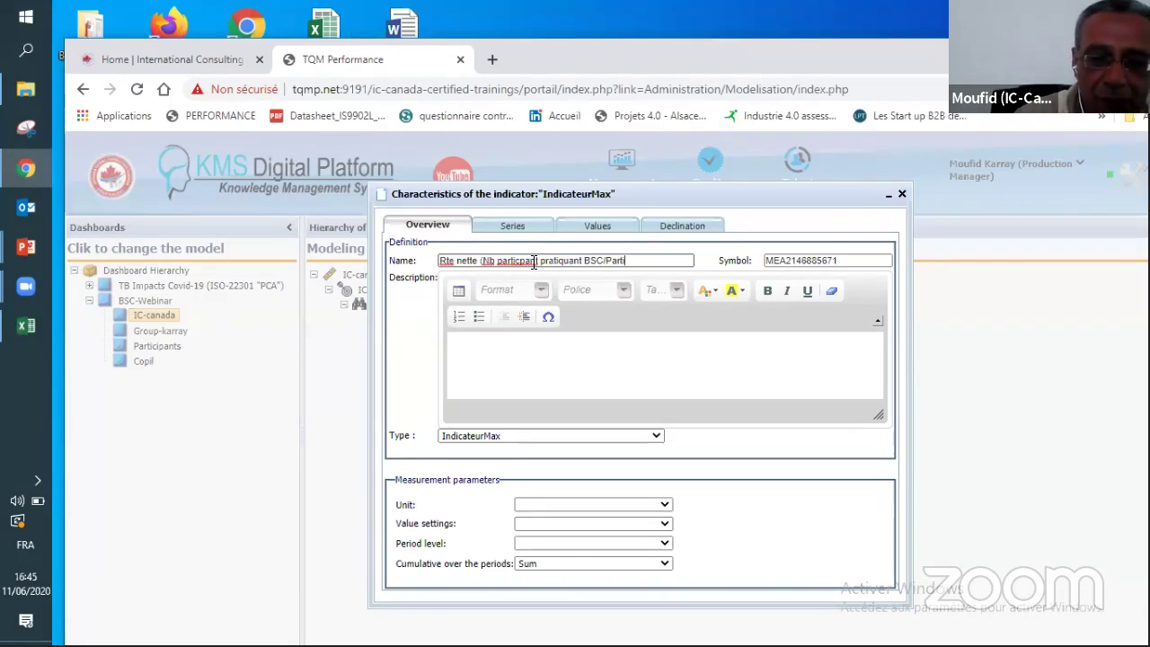
type("cipant t")
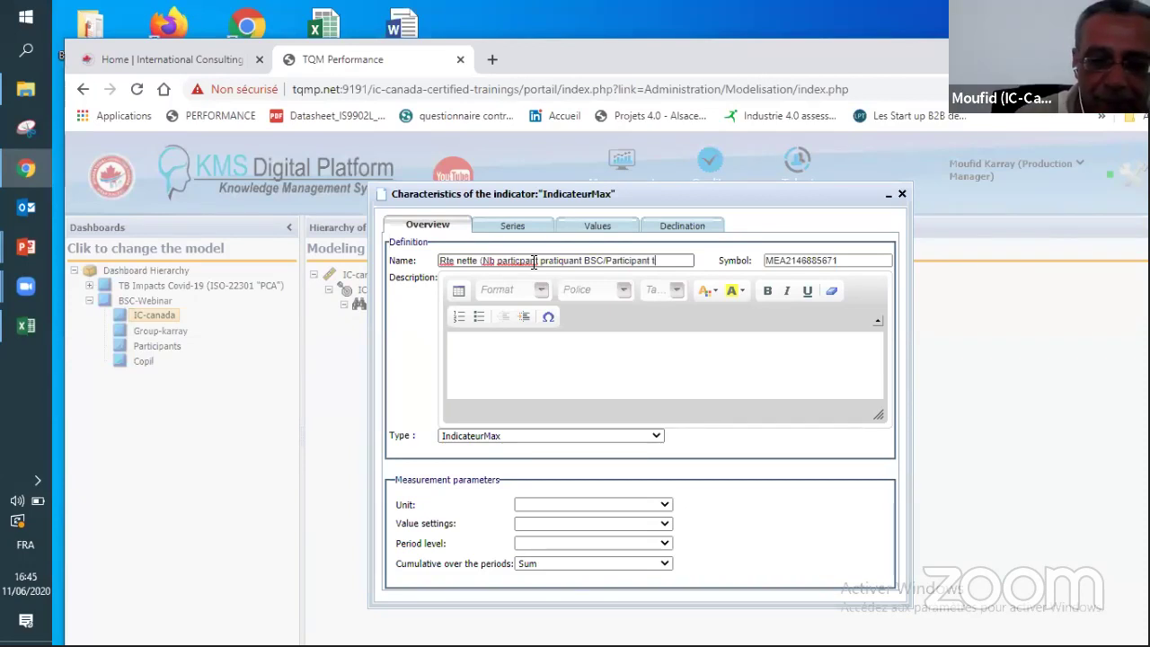
type("otal")
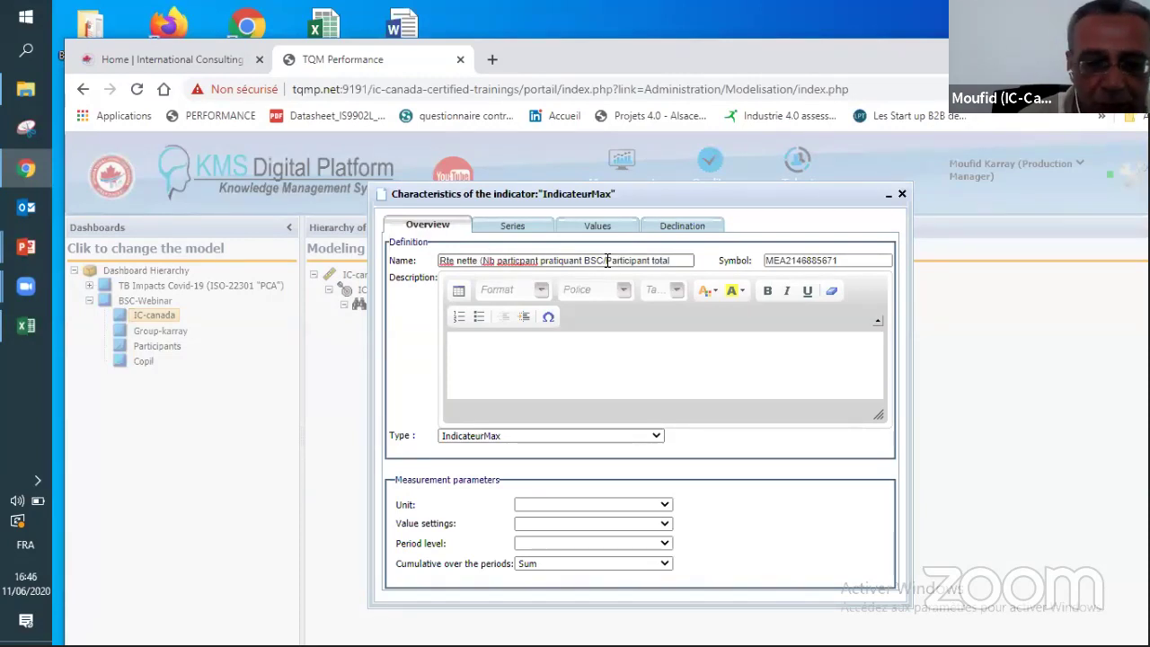
left_click(607, 261)
type("Nbre")
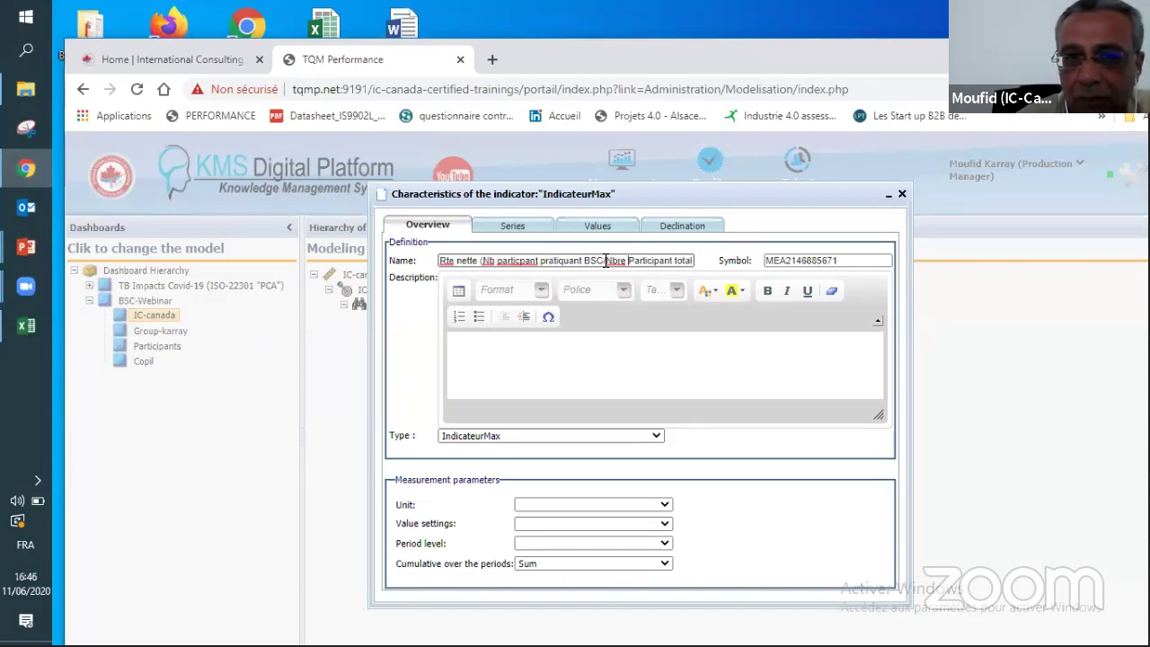
key("End")
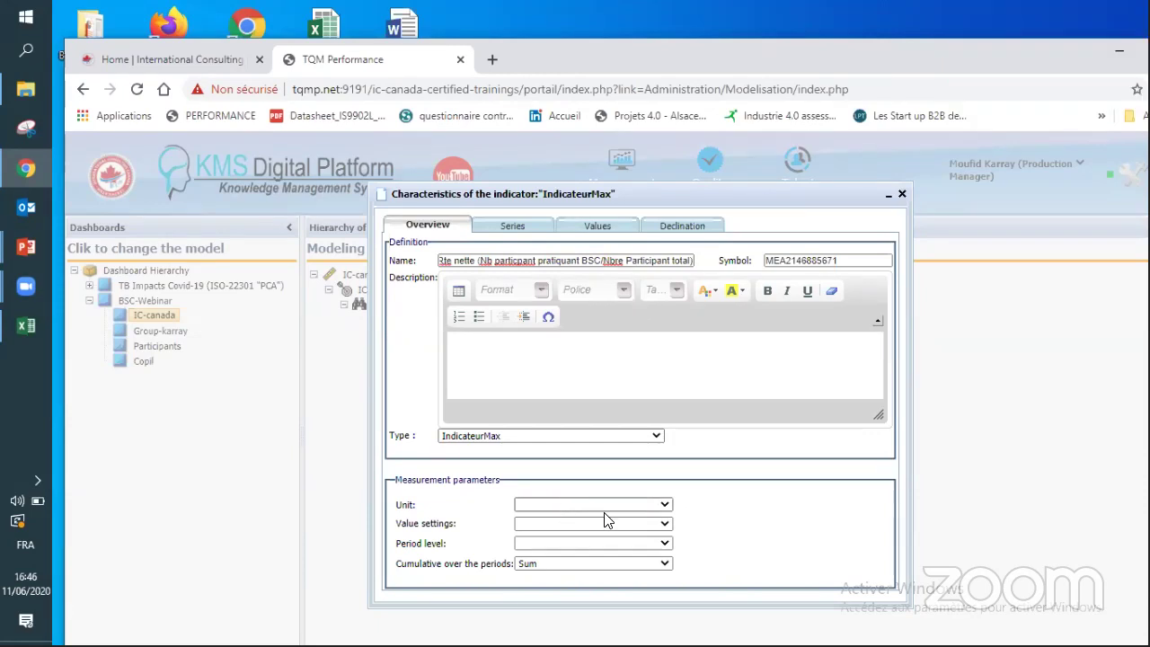
Step: Set the indicator's unit to Percentage, period level to Month (Mois) and cumulation to Average, then close its characteristics
left_click(654, 509)
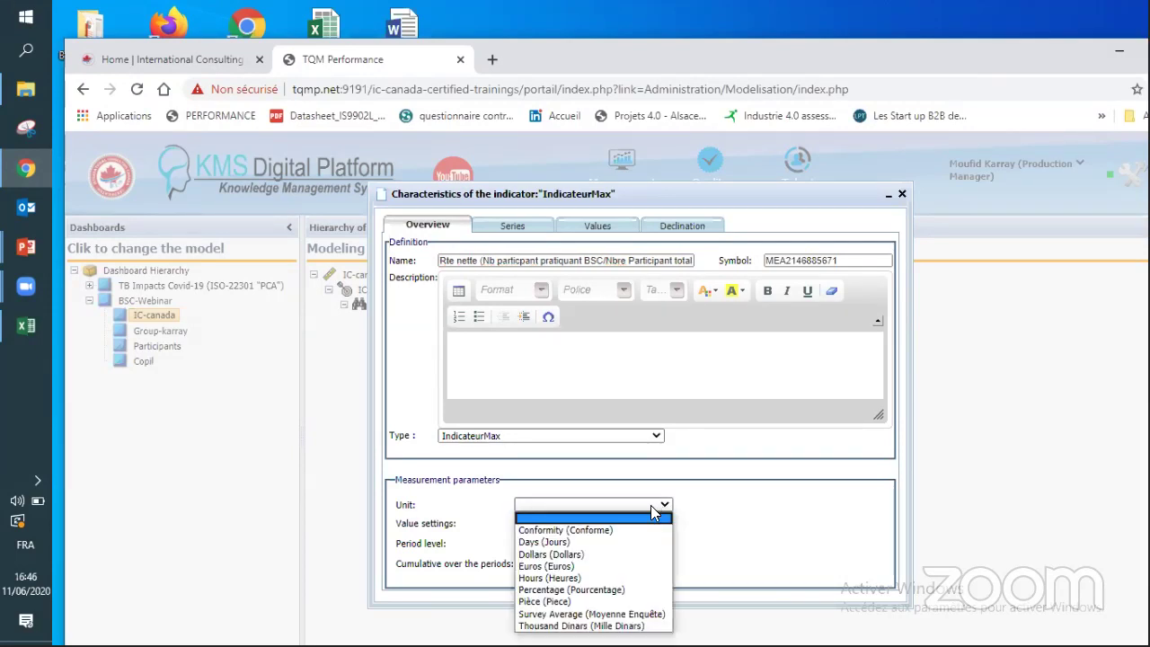
left_click(575, 589)
left_click(547, 523)
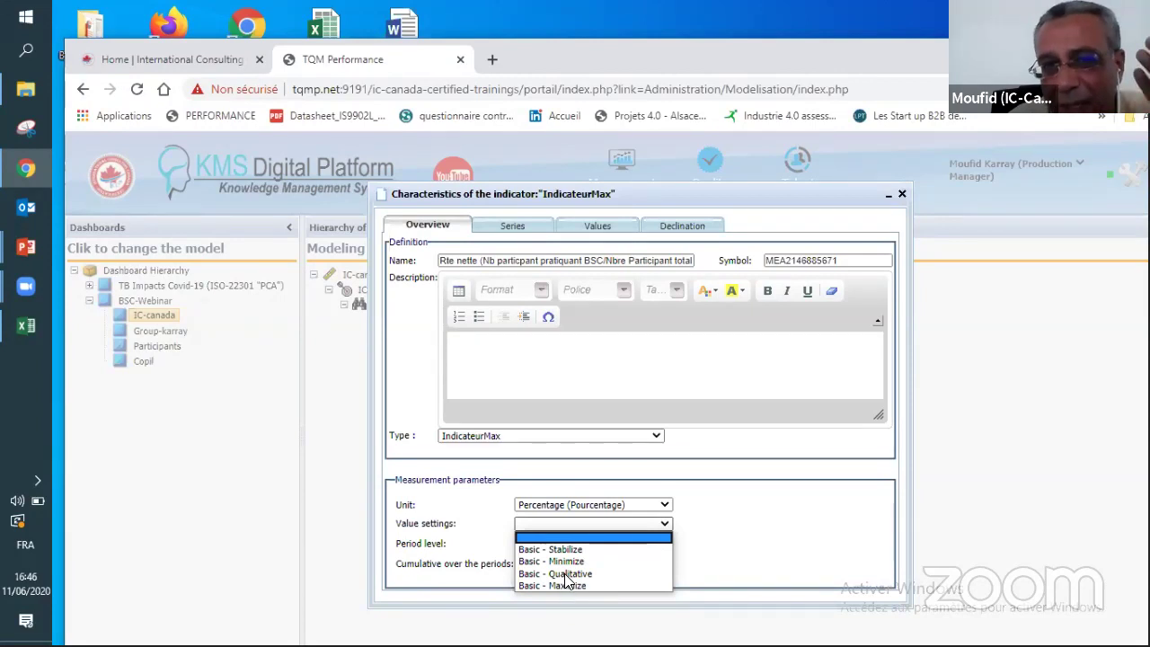
left_click(566, 563)
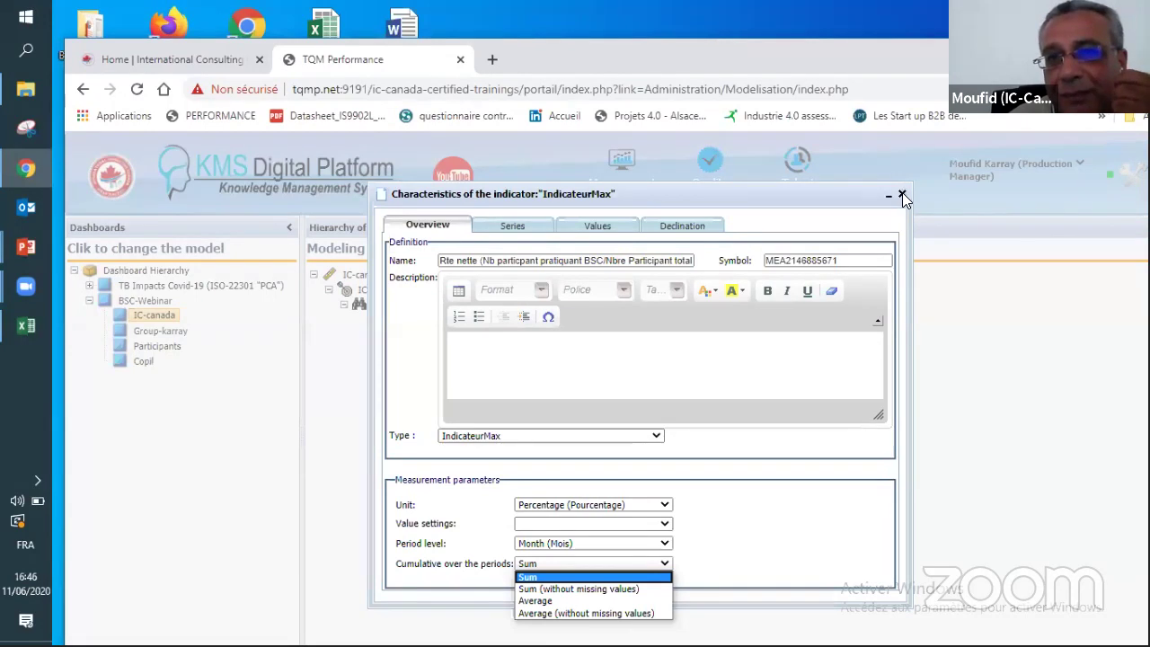
key("Down")
key("Down")
key("Return")
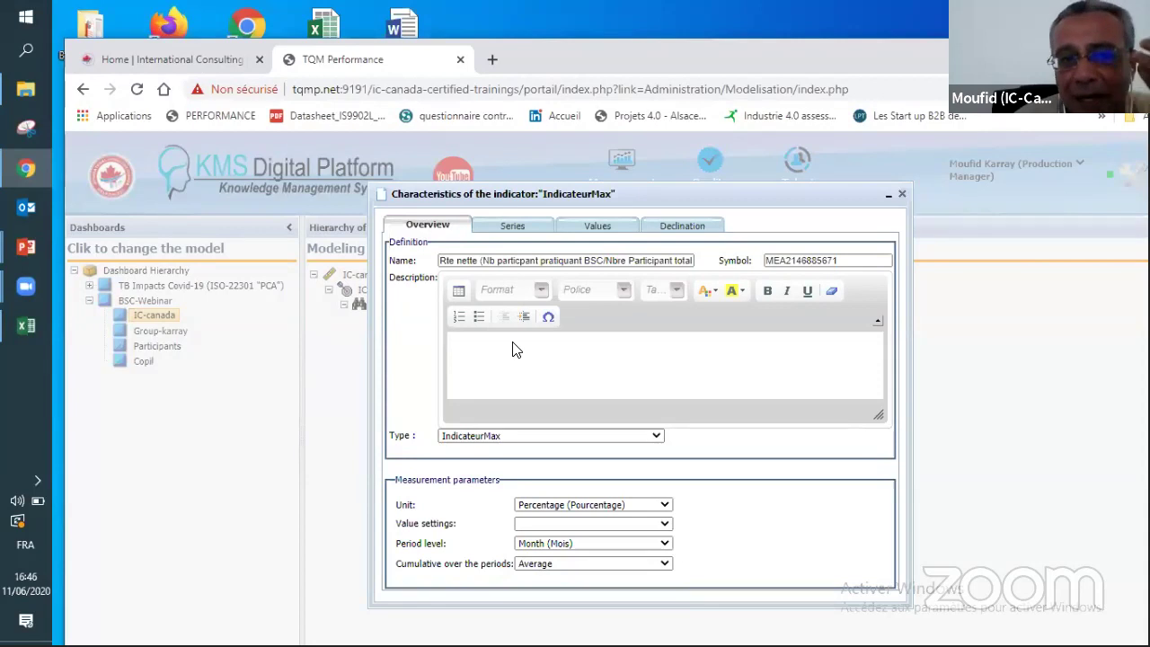
left_click(903, 197)
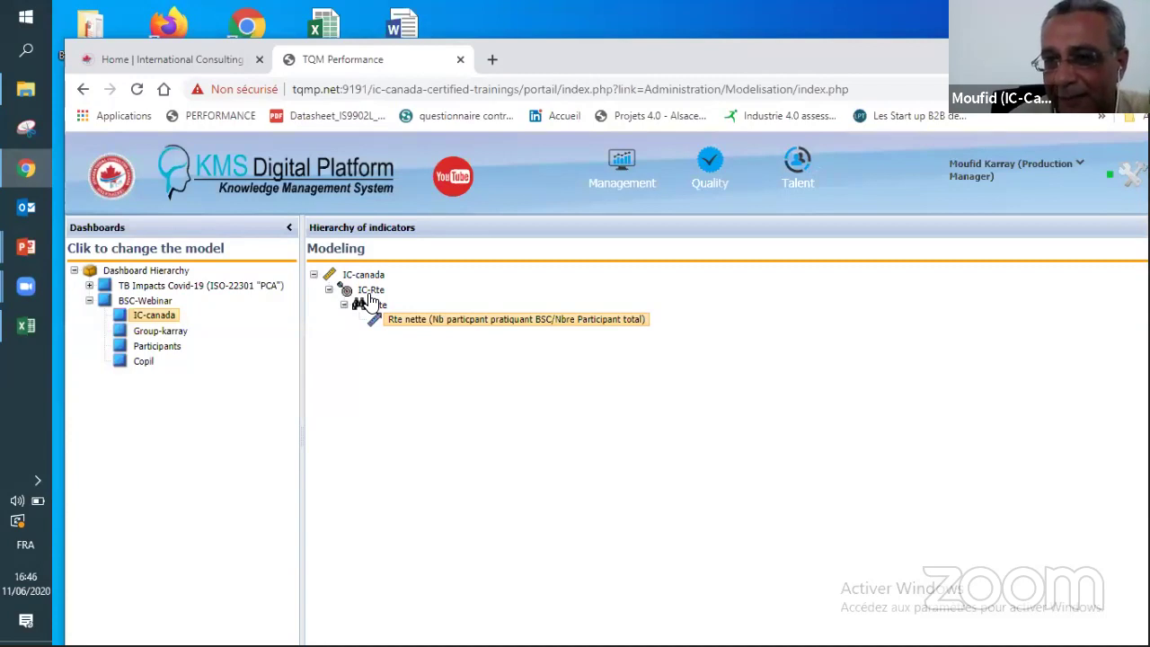
Step: Review the Rte nette indicator's overview, series and values in its characteristics
double_click(427, 321)
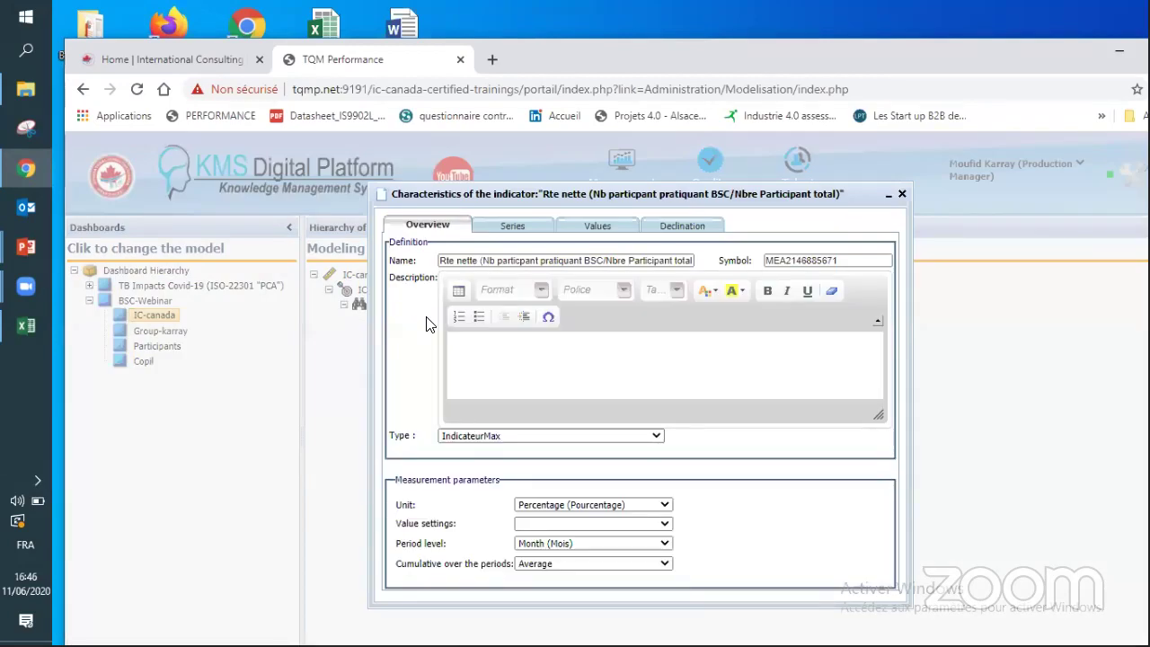
left_click(891, 195)
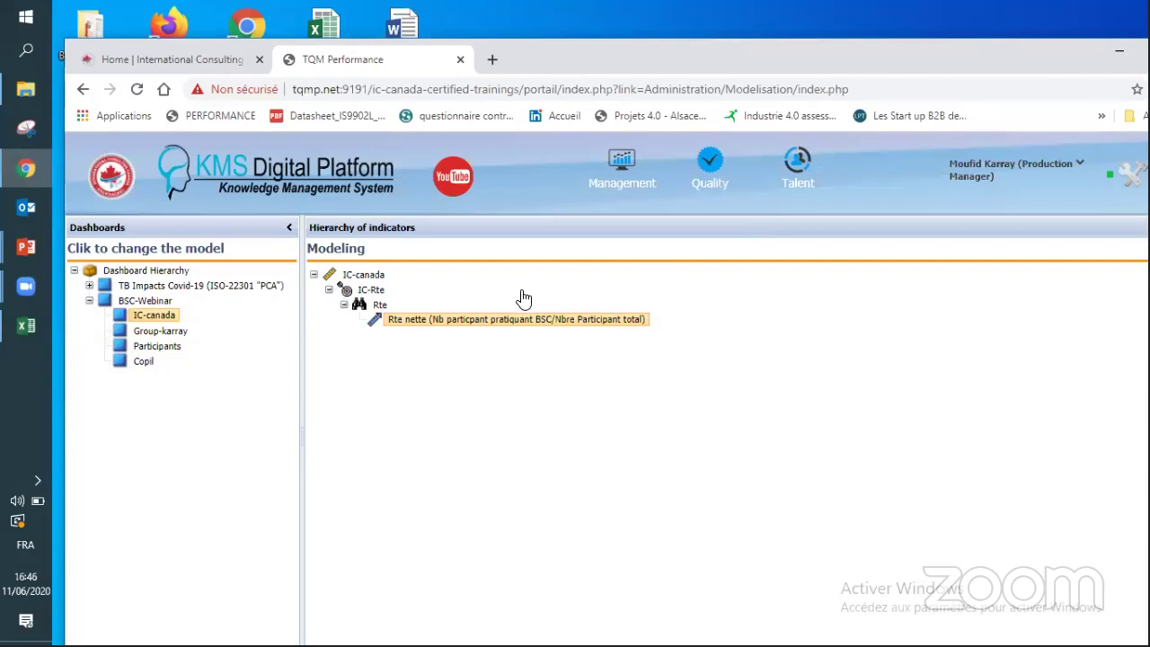
double_click(485, 320)
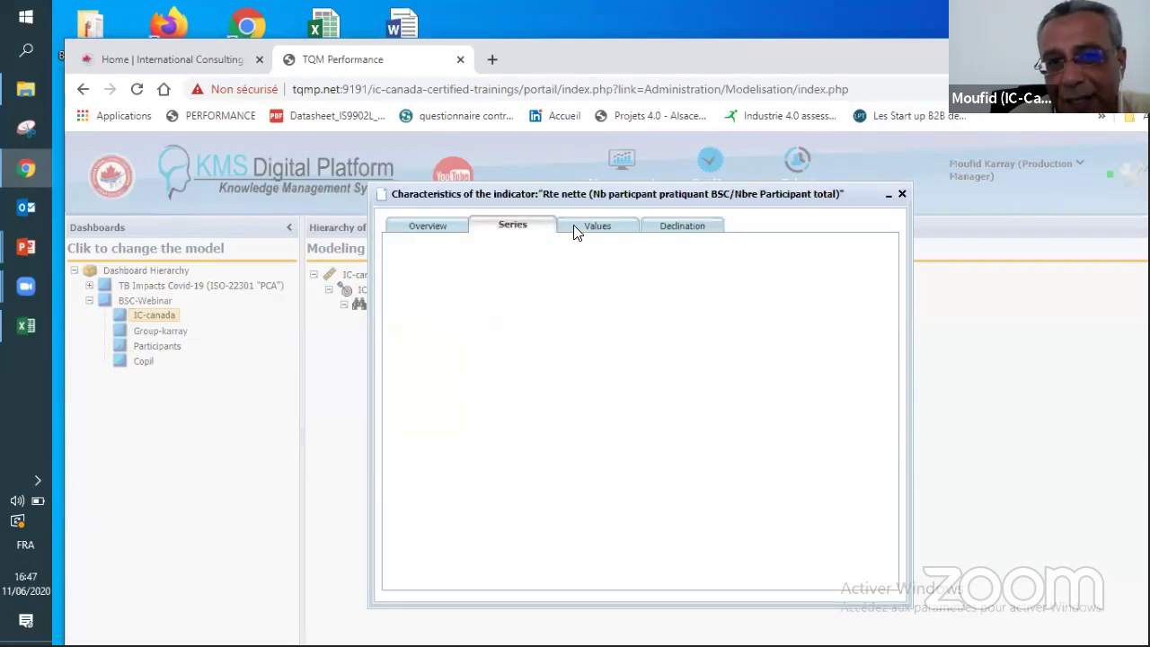
left_click(606, 230)
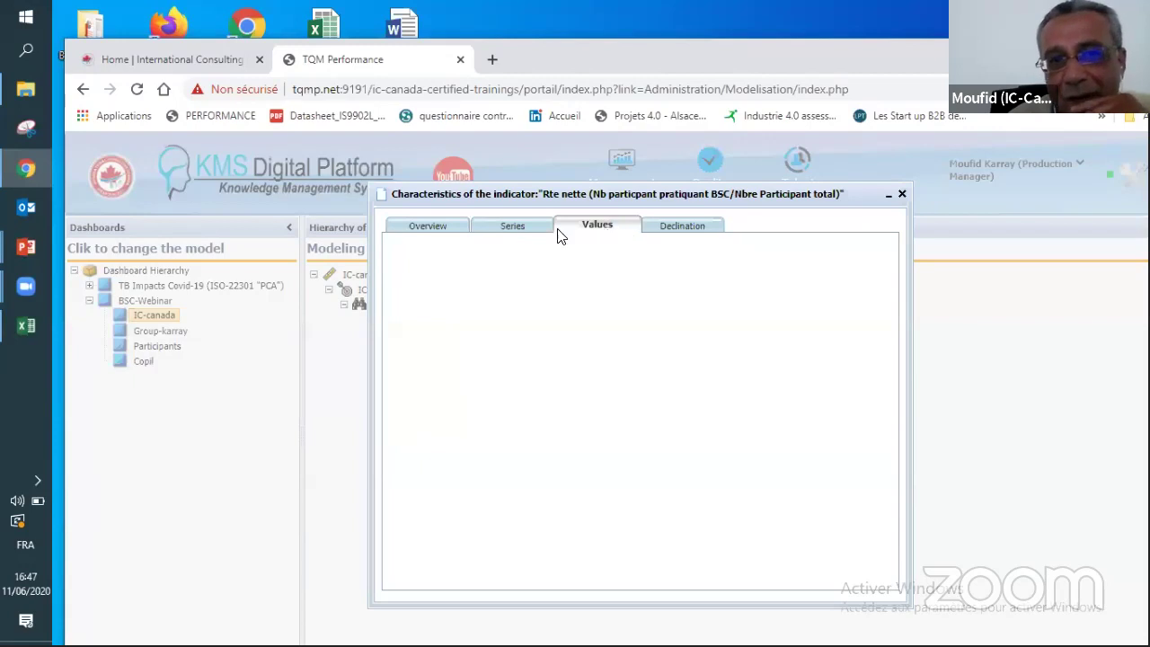
left_click(512, 227)
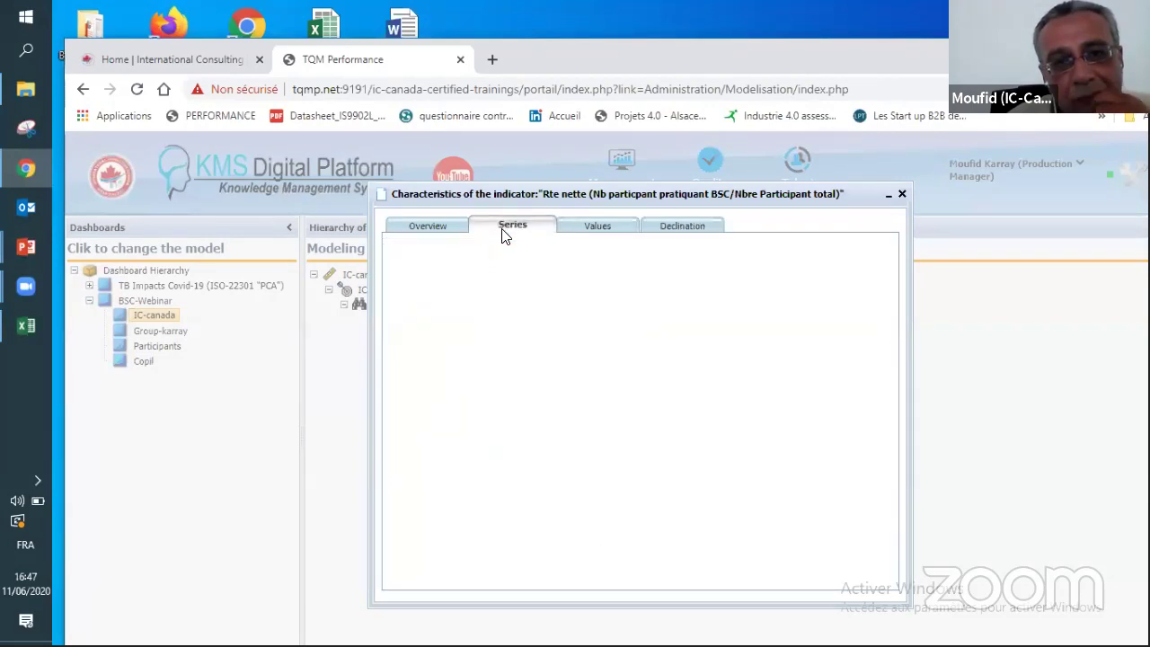
left_click(598, 229)
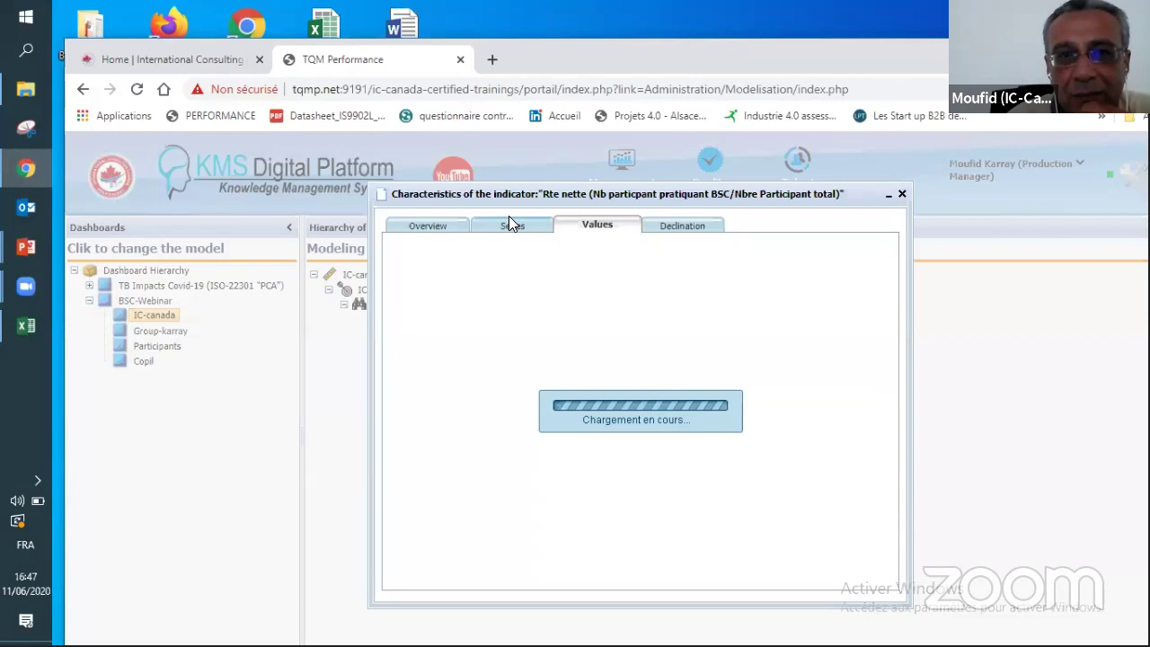
left_click(508, 235)
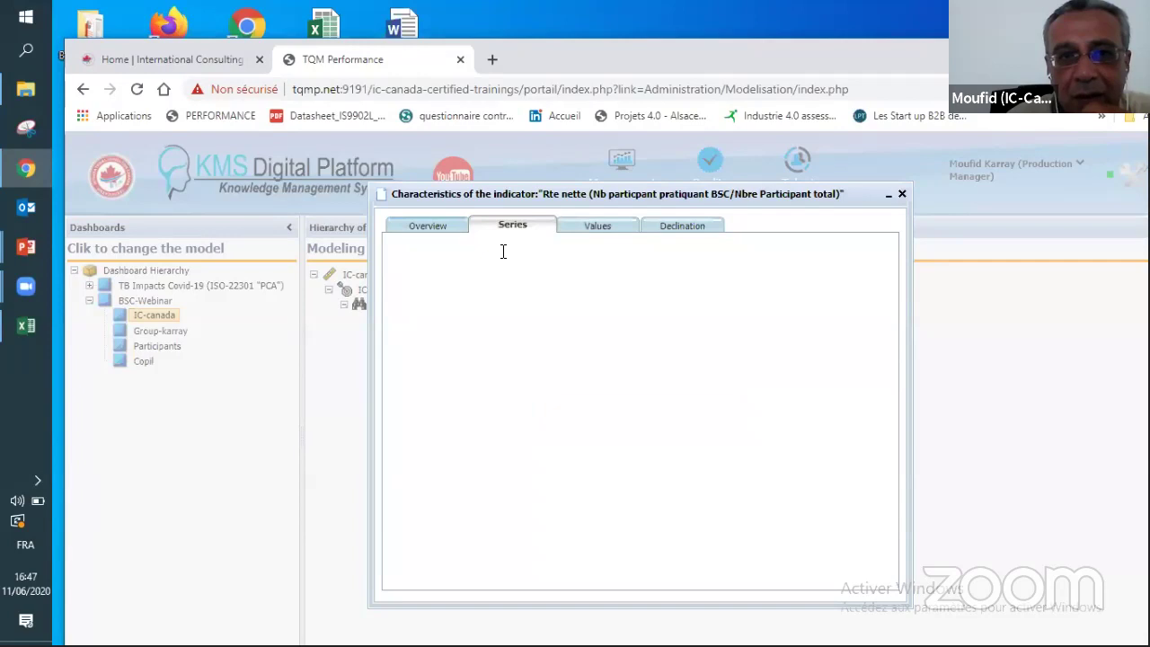
Step: Shorten the indicator's name to "Rte nette (Nb particpant /Nbre total)" by removing "pratiquant BSC" and the second "Participant"
double_click(550, 261)
key("BackSpace")
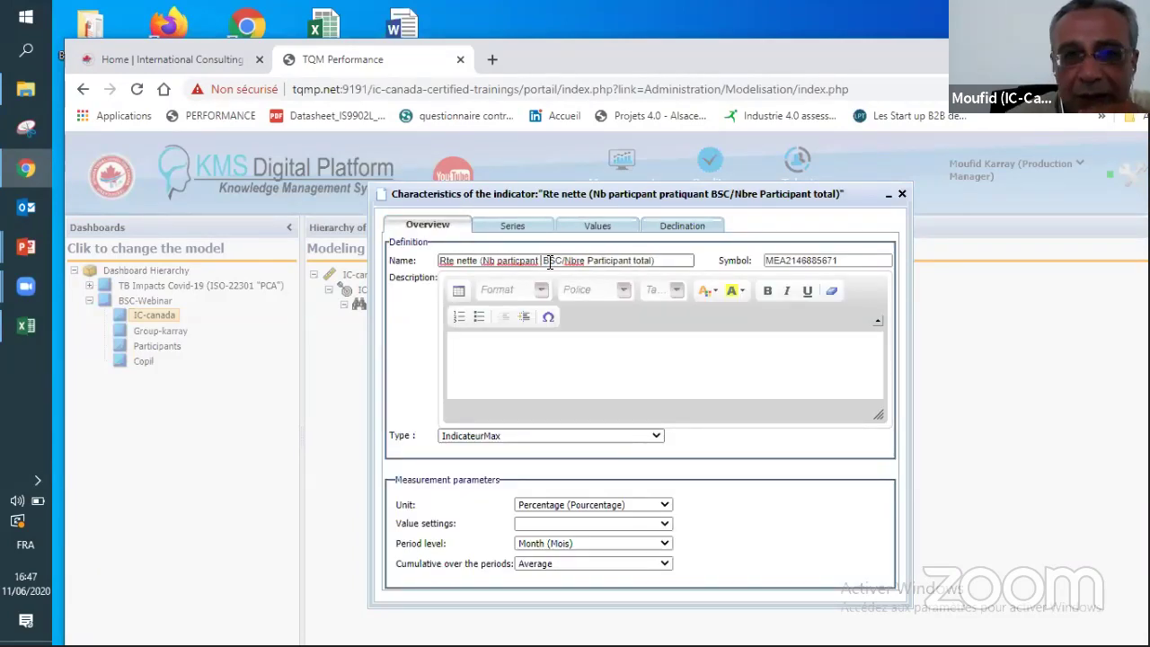
key("Delete")
key("Delete")
key("Delete")
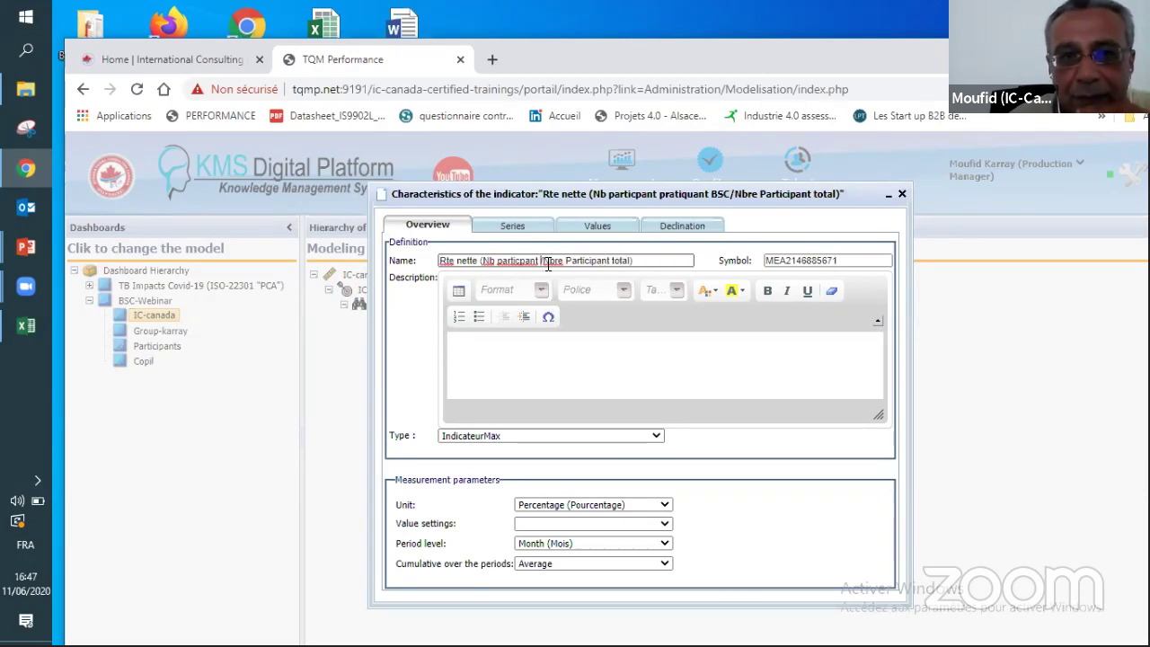
double_click(586, 261)
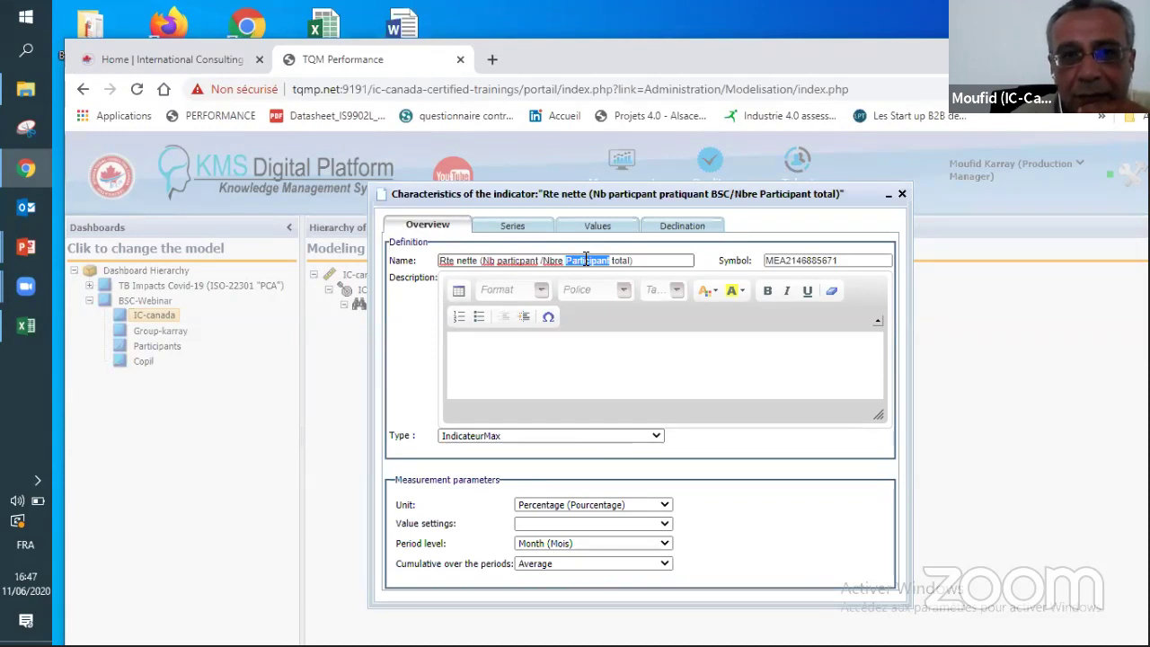
key("Delete")
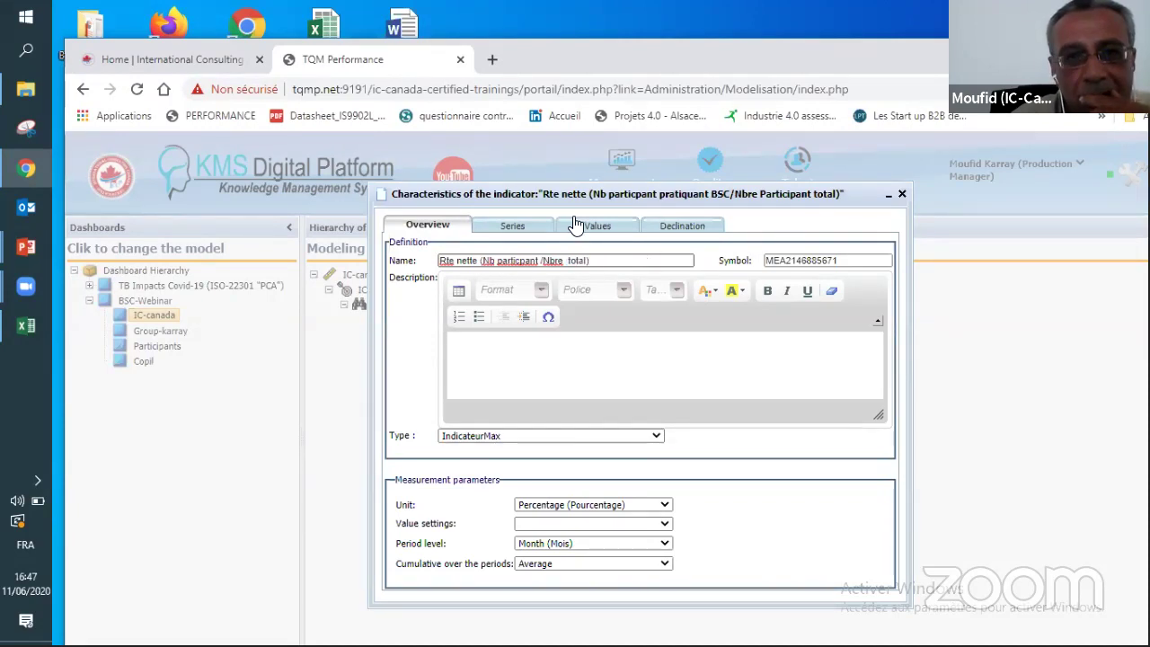
Step: Set the indicator's value settings to Basic - Maximize in its measurement parameters
left_click(548, 226)
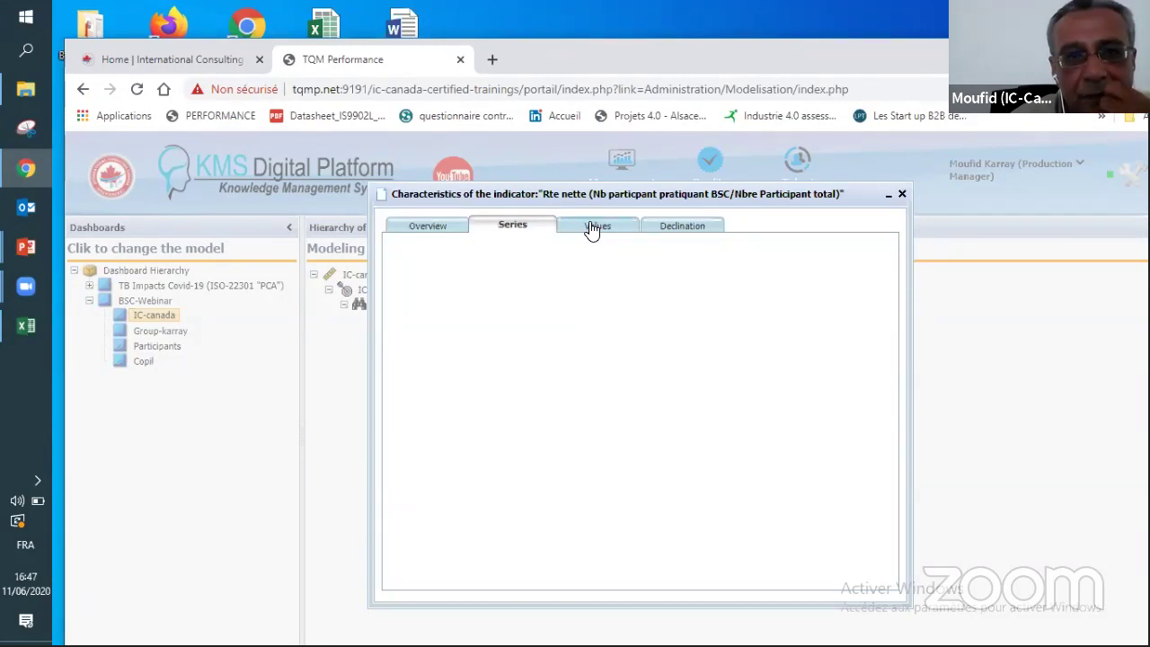
left_click(590, 229)
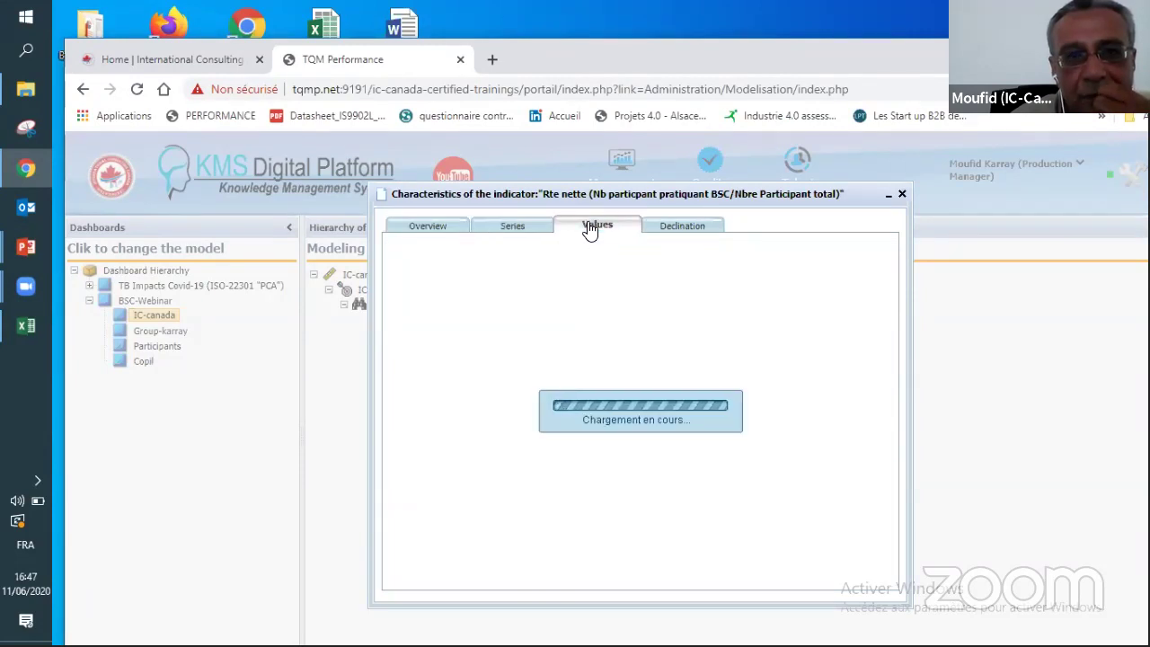
left_click(475, 230)
left_click(440, 232)
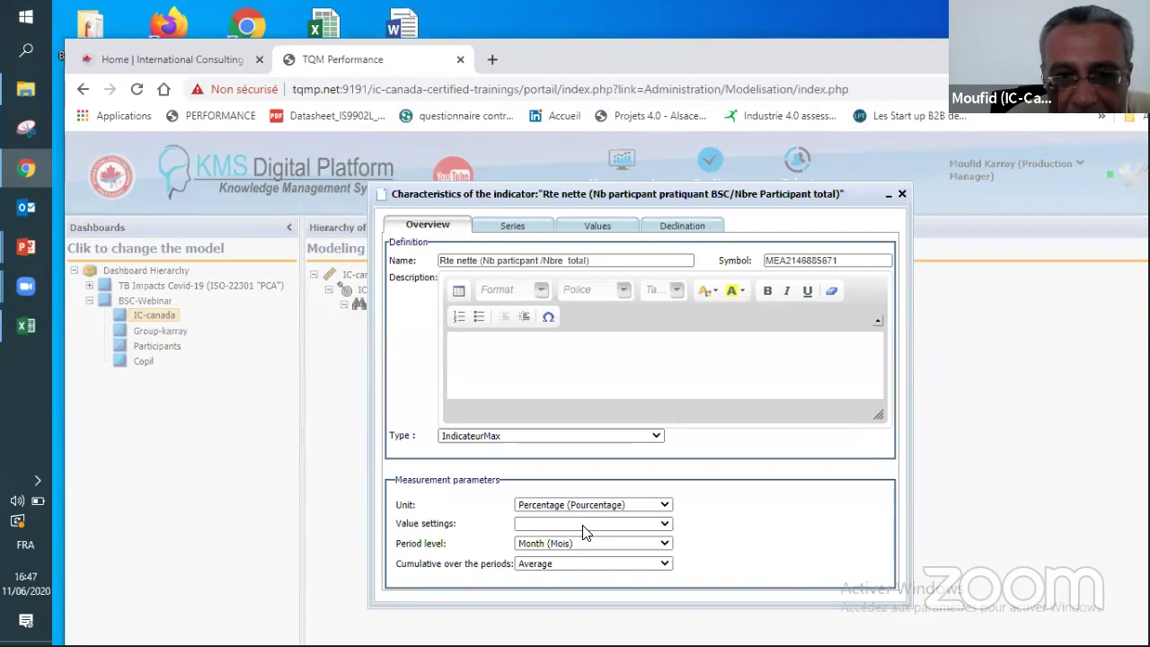
left_click(584, 526)
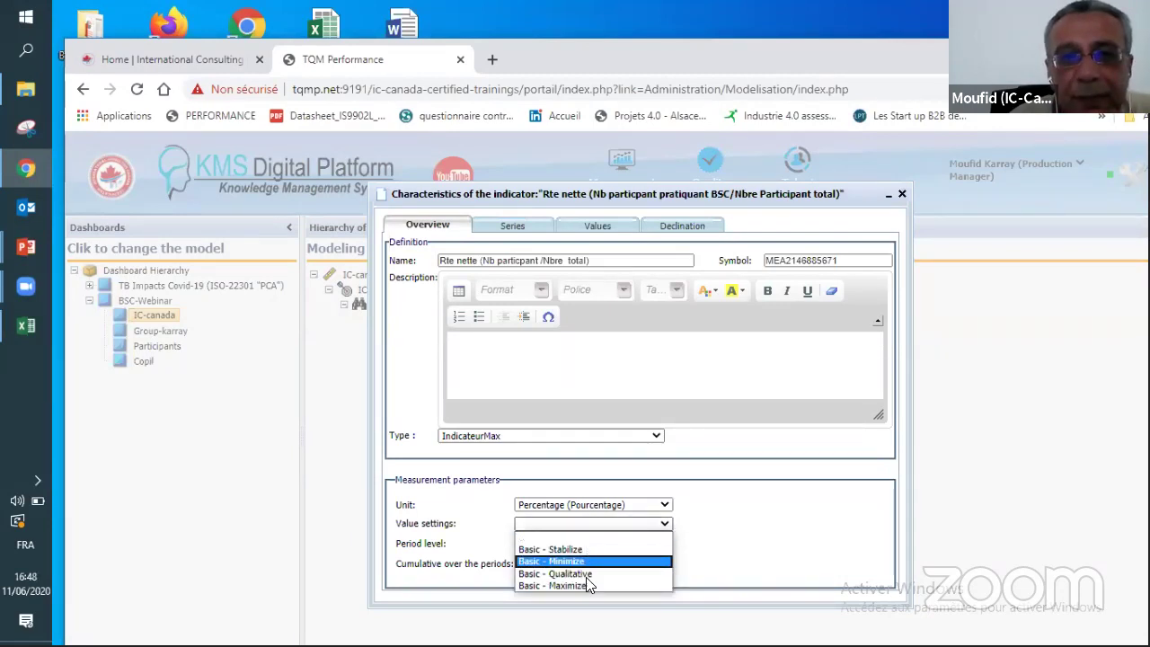
left_click(589, 585)
Step: Switch the indicator's Target series to formula entry and save the formula 90/100
left_click(512, 228)
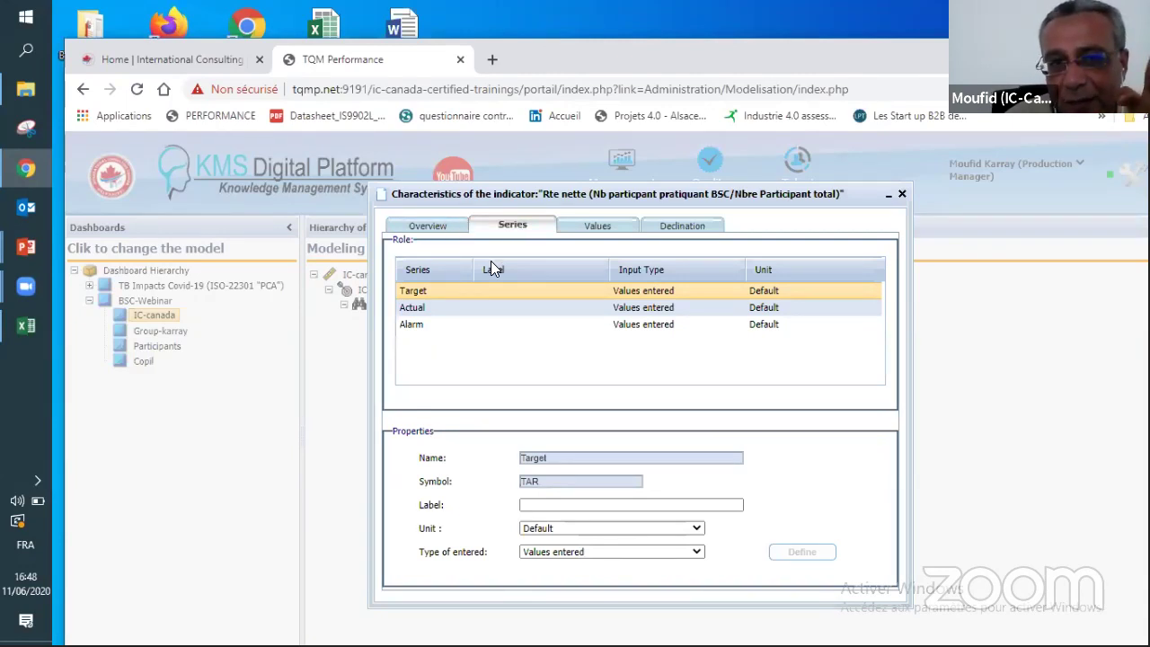
left_click(419, 313)
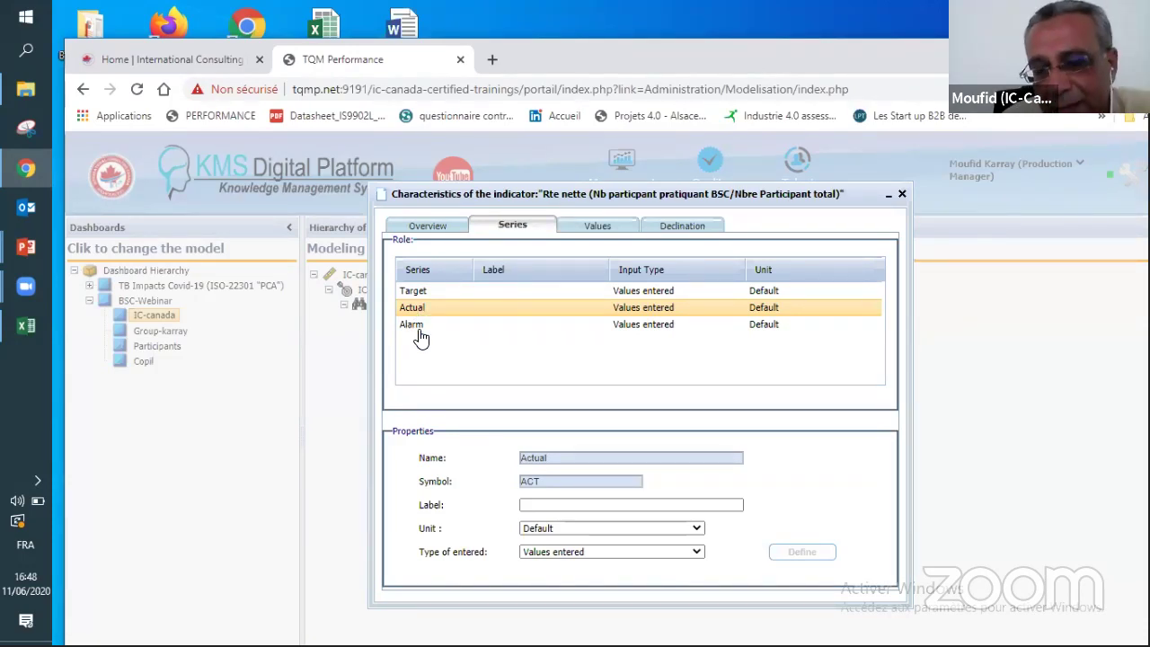
key("Up")
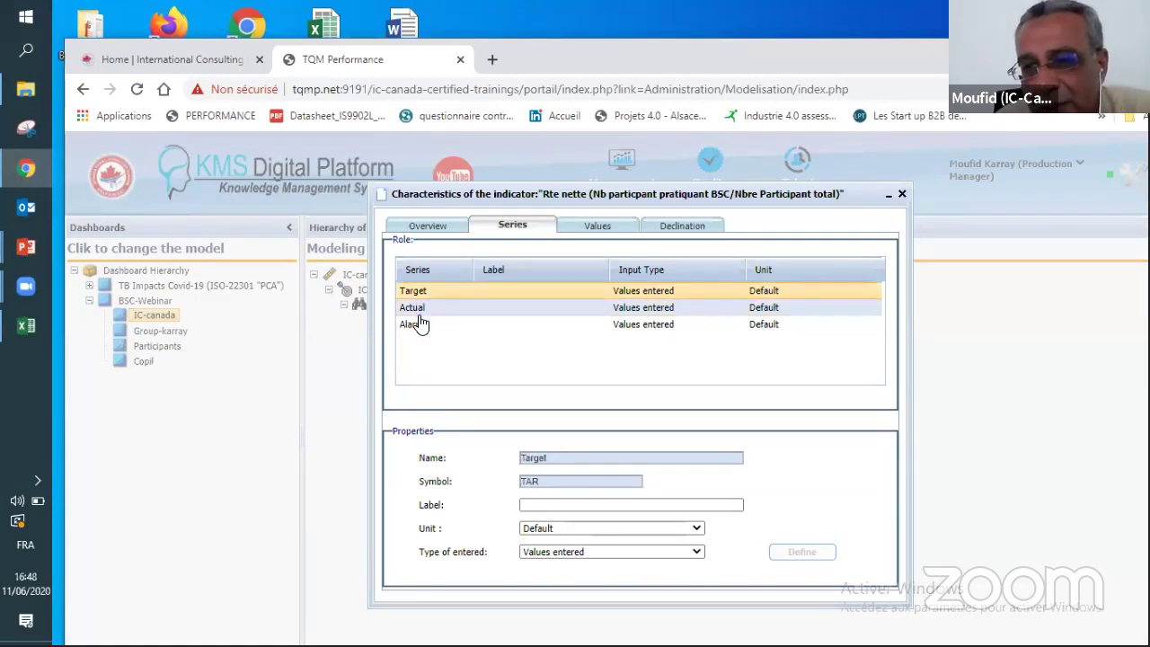
left_click(414, 297)
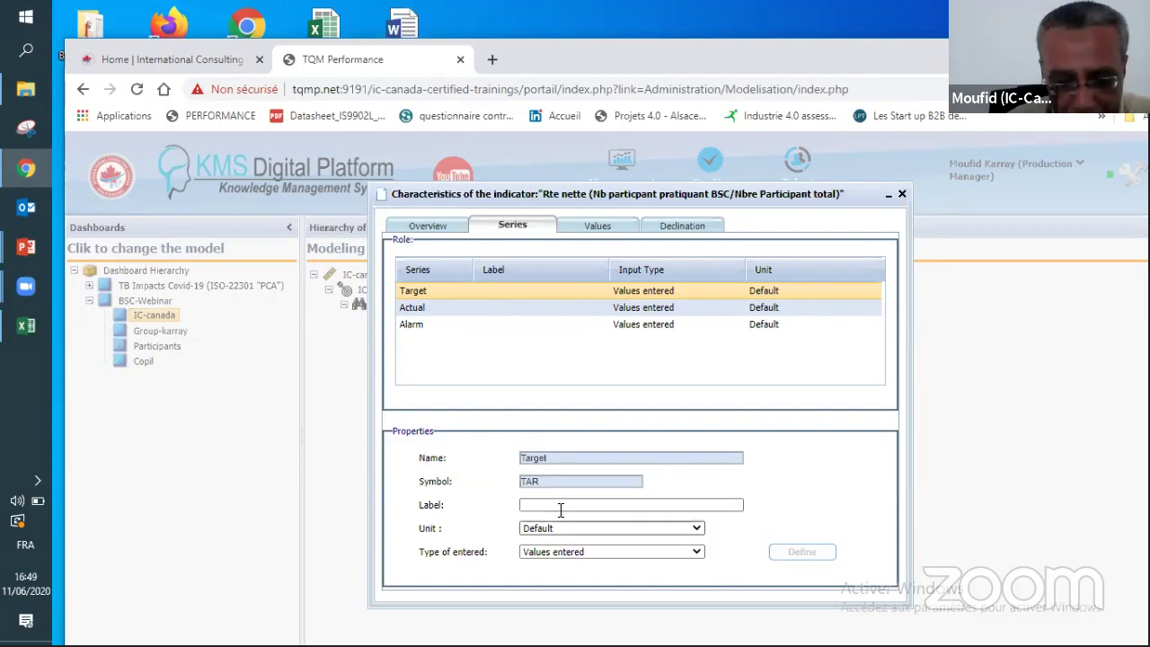
left_click(630, 550)
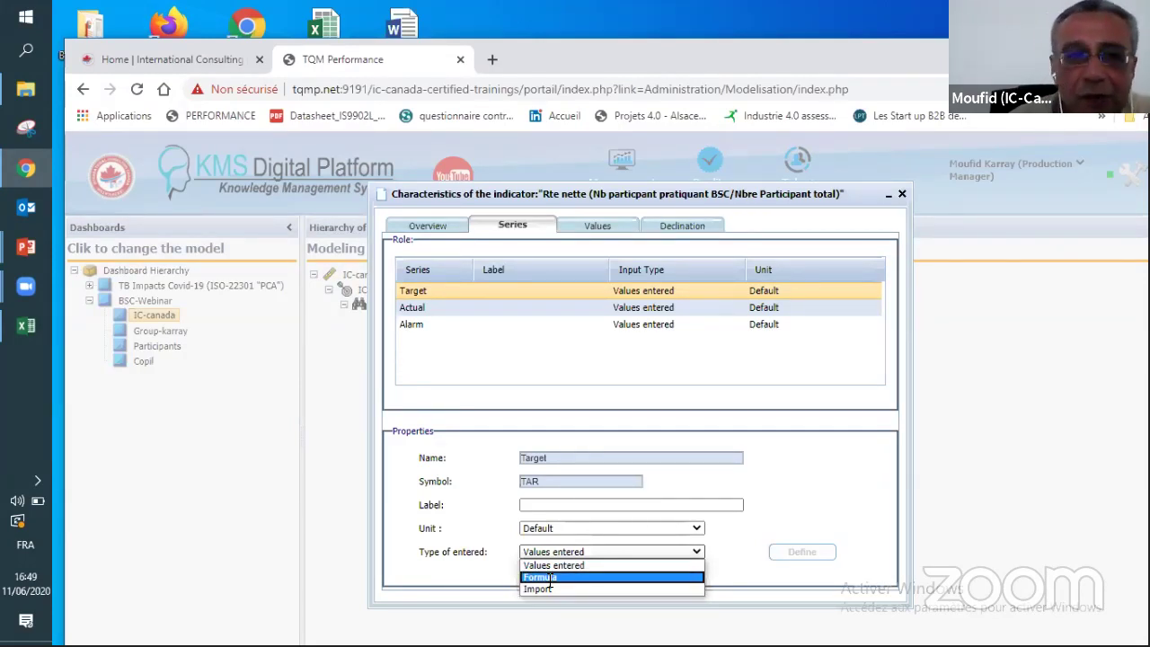
left_click(549, 579)
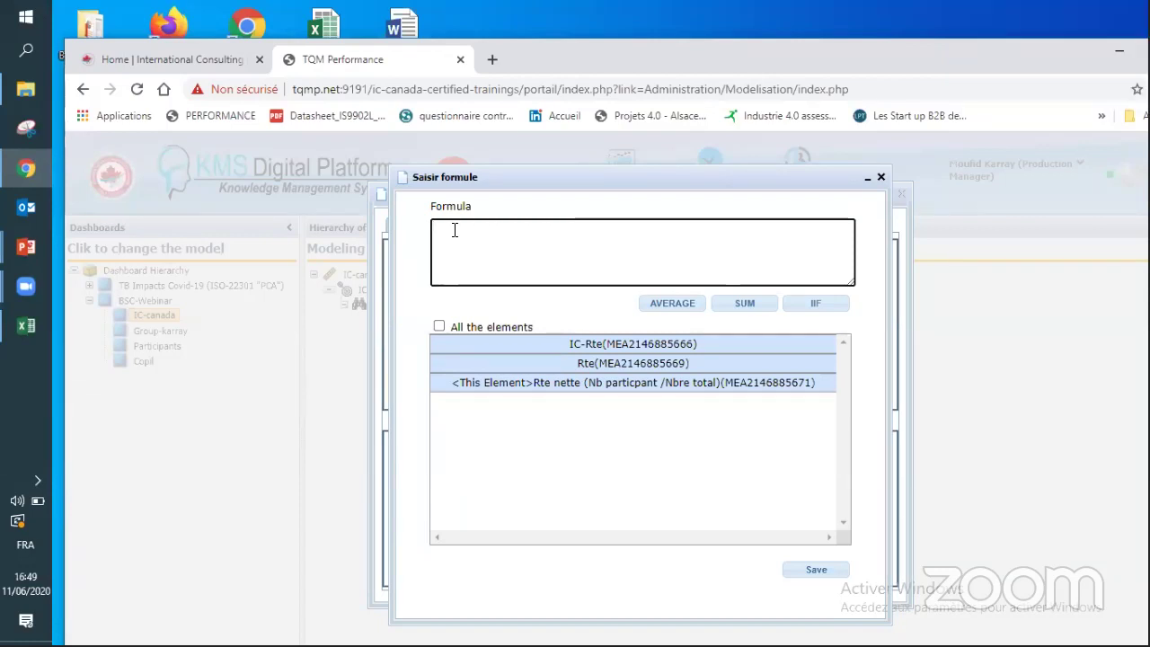
type("90")
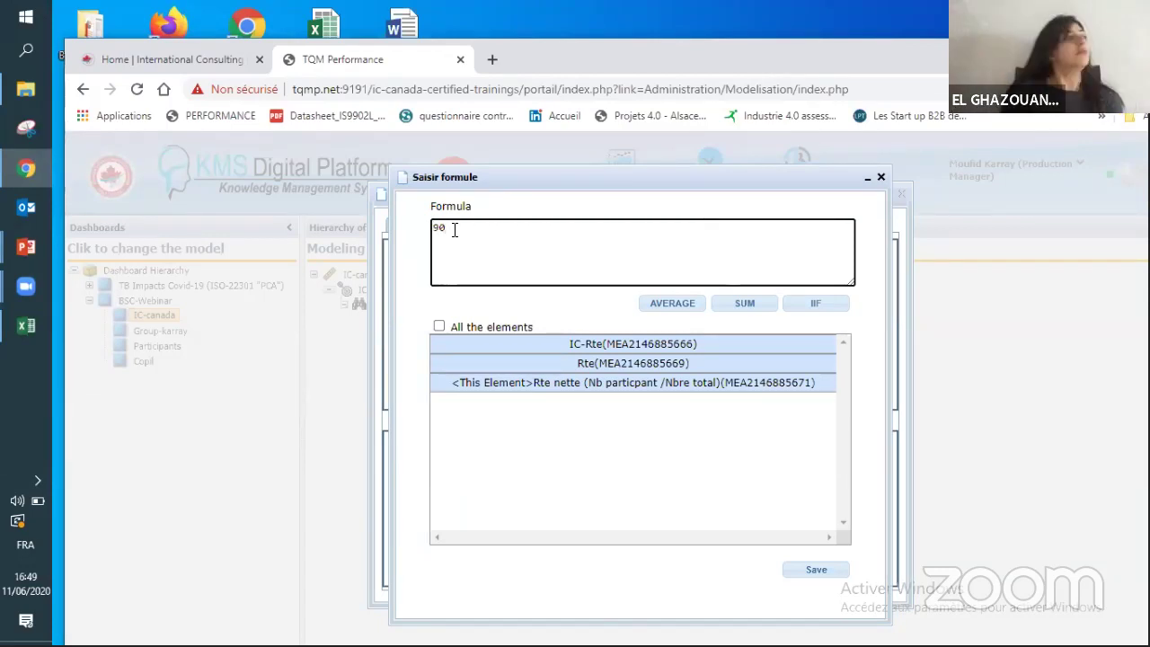
type("/100")
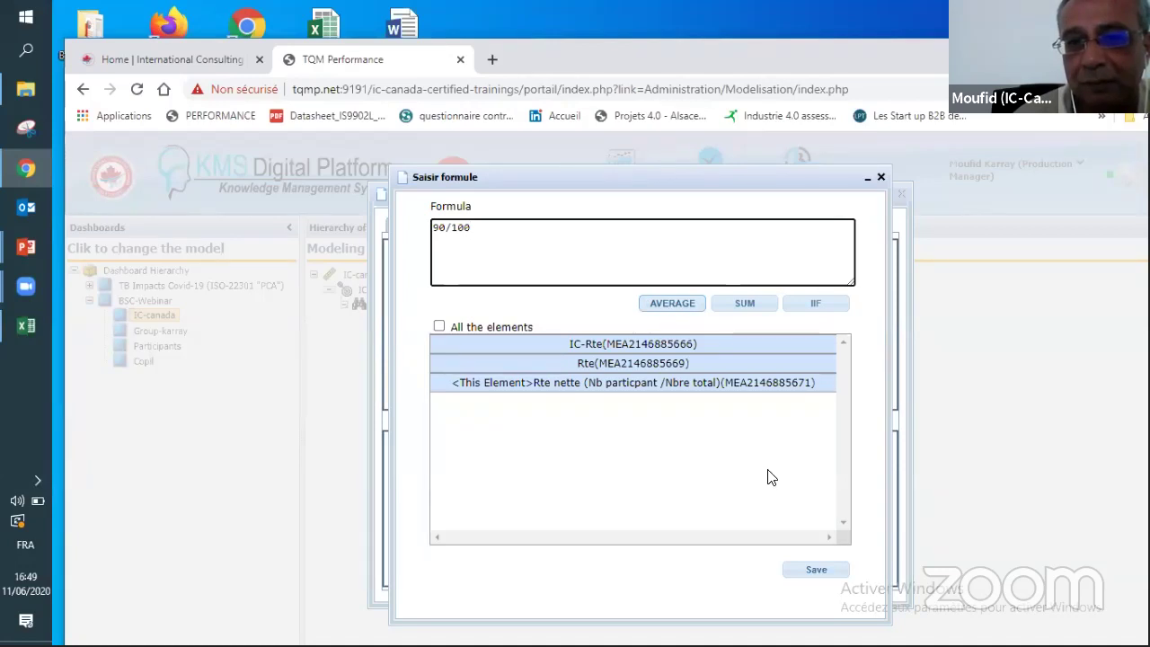
left_click(818, 570)
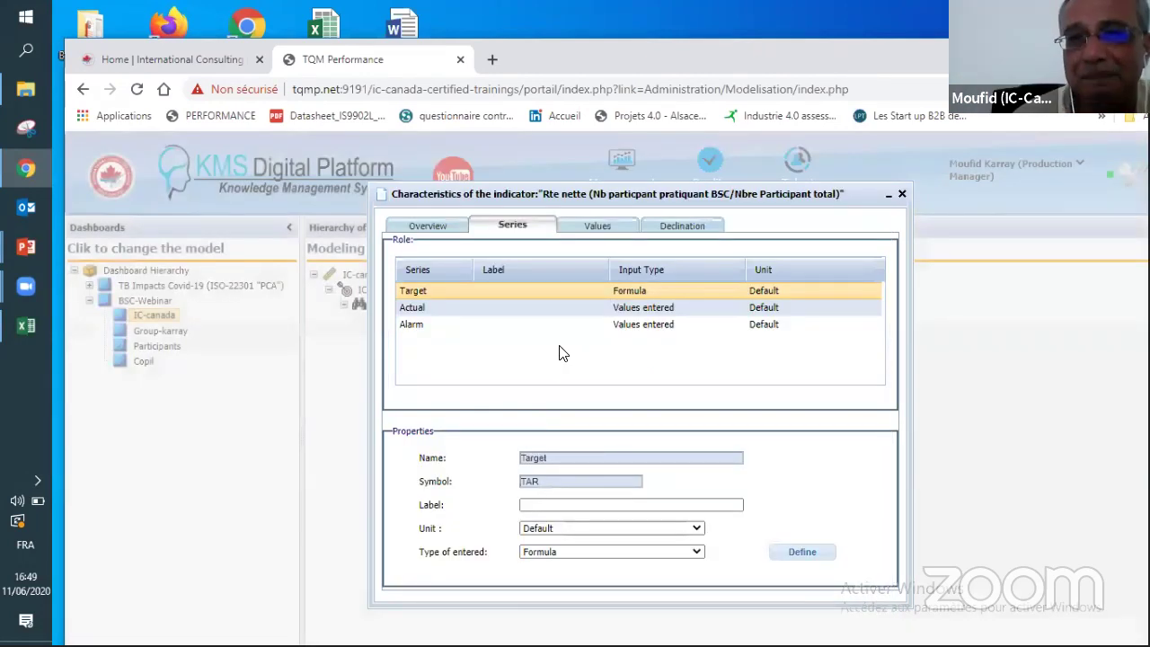
Step: Redefine the Target series' formula as 70/100 and save it
left_click(501, 325)
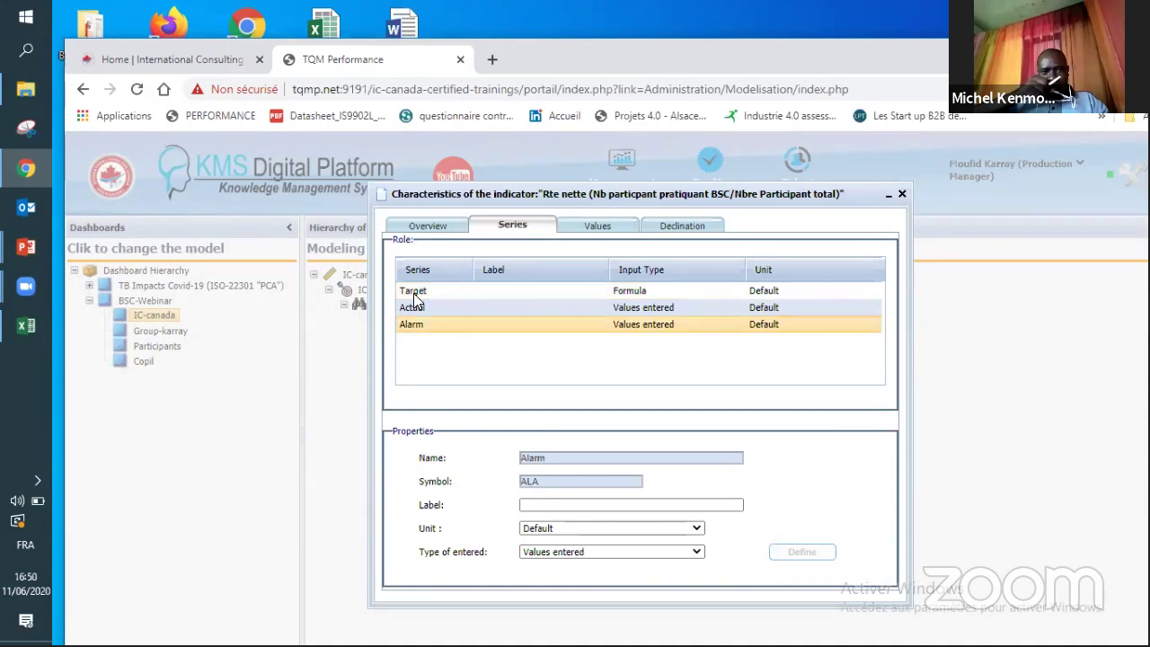
left_click(426, 290)
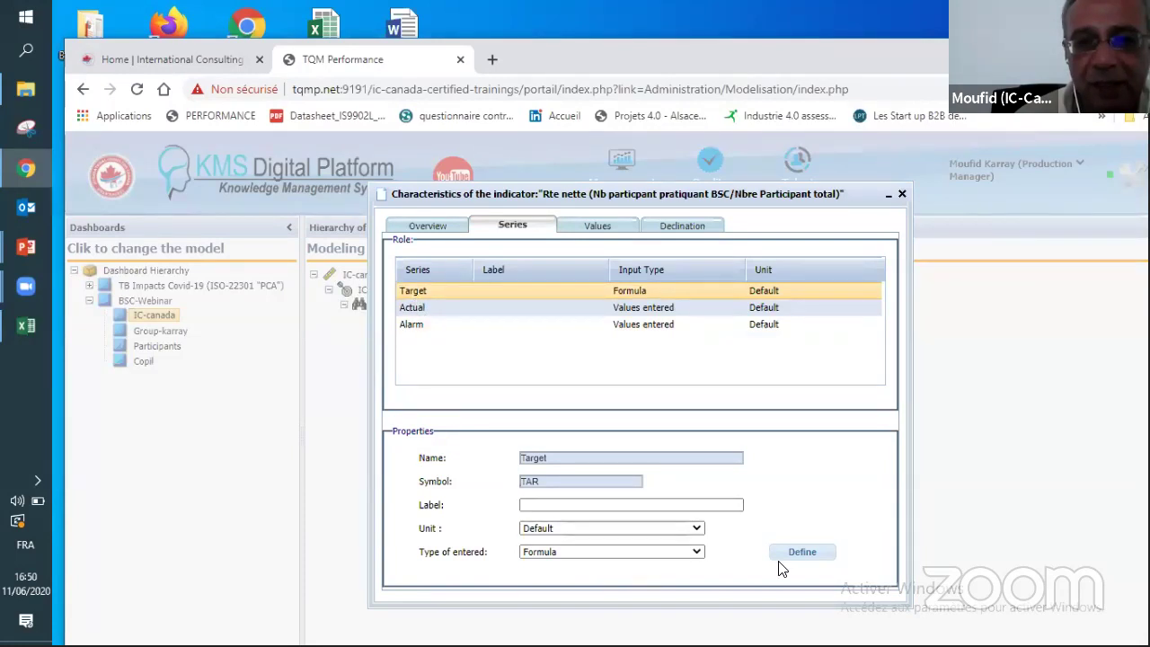
left_click(809, 552)
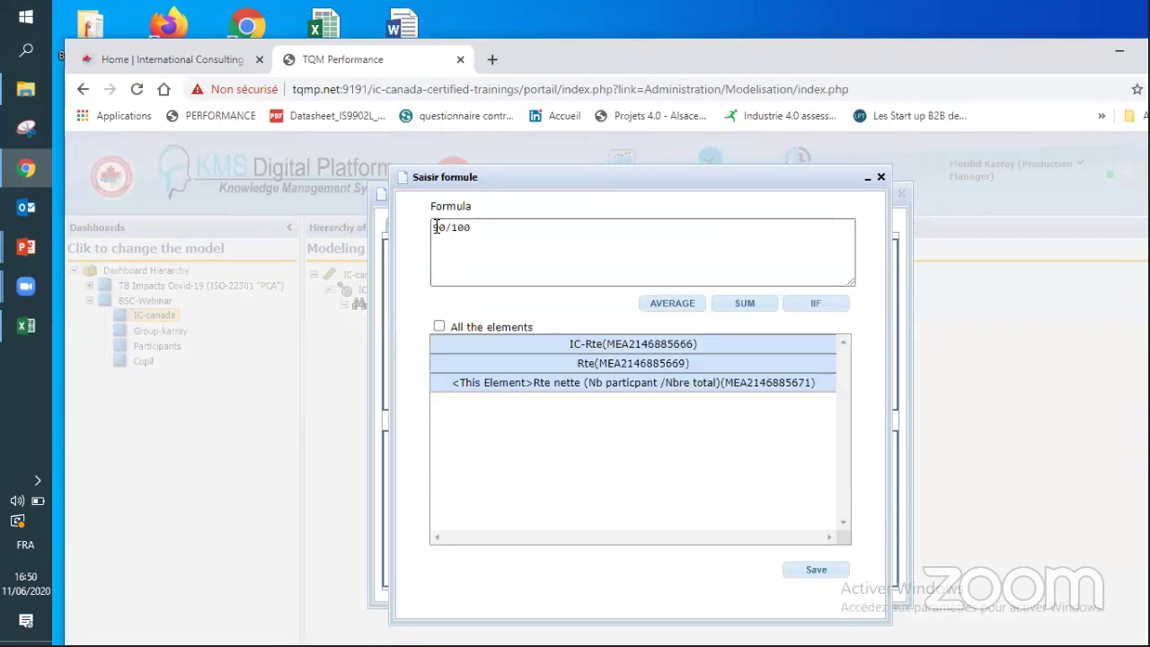
key("BackSpace")
type("7")
left_click(820, 572)
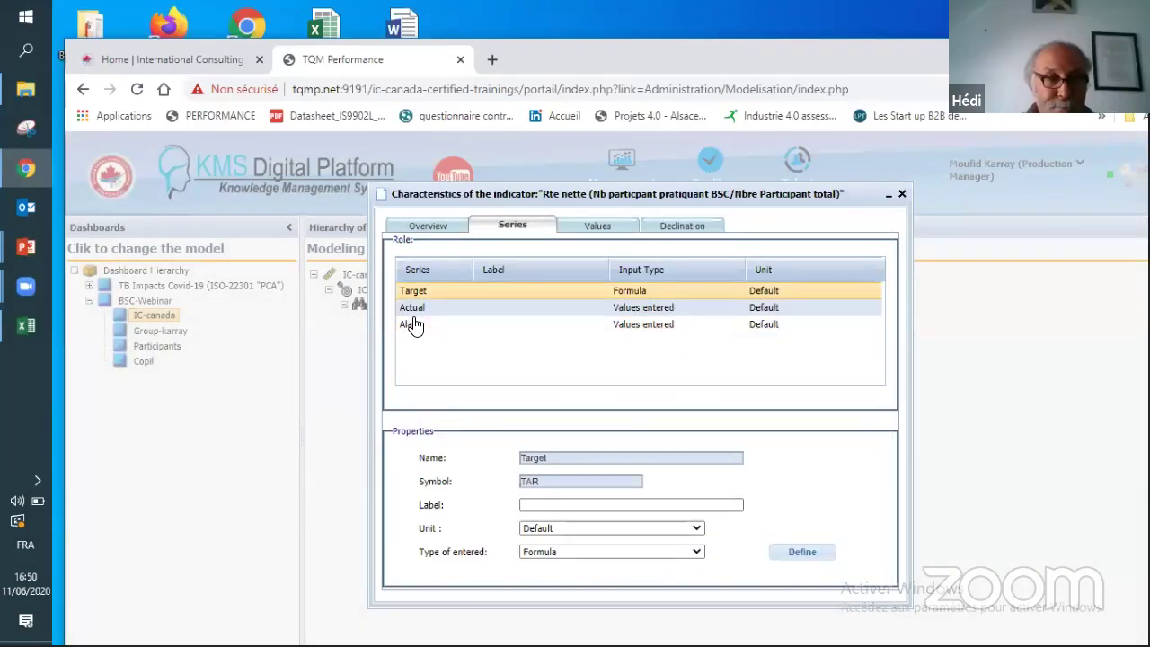
Step: Switch the Alarm series to formula entry and save the formula 40/100
left_click(414, 325)
left_click(645, 552)
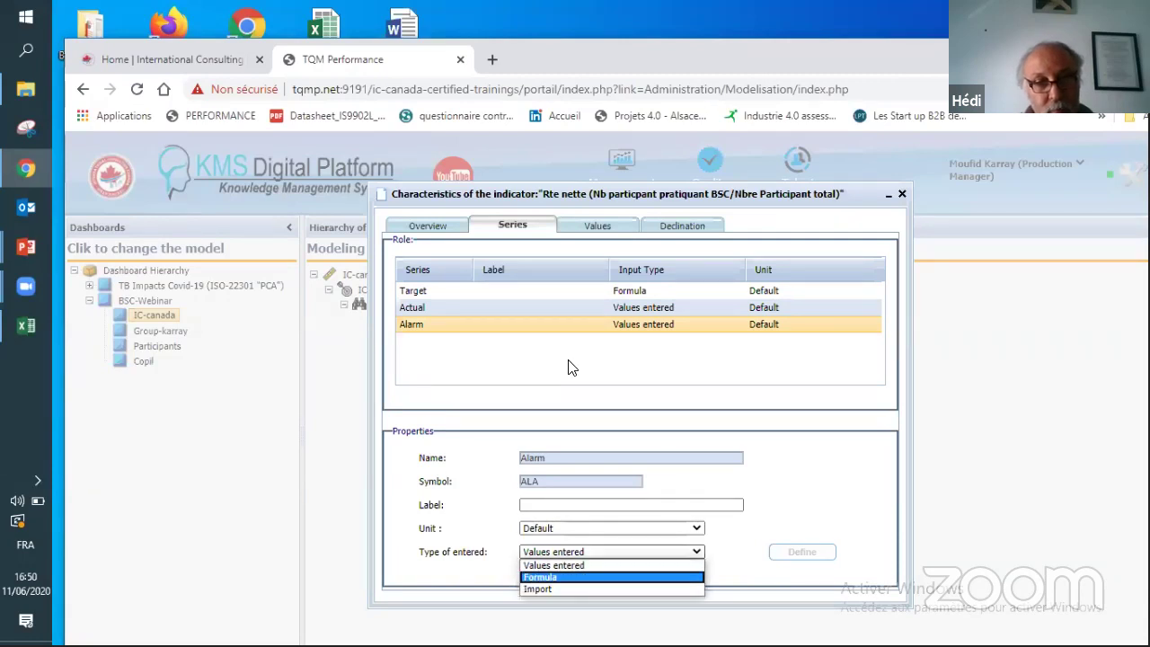
key("Down")
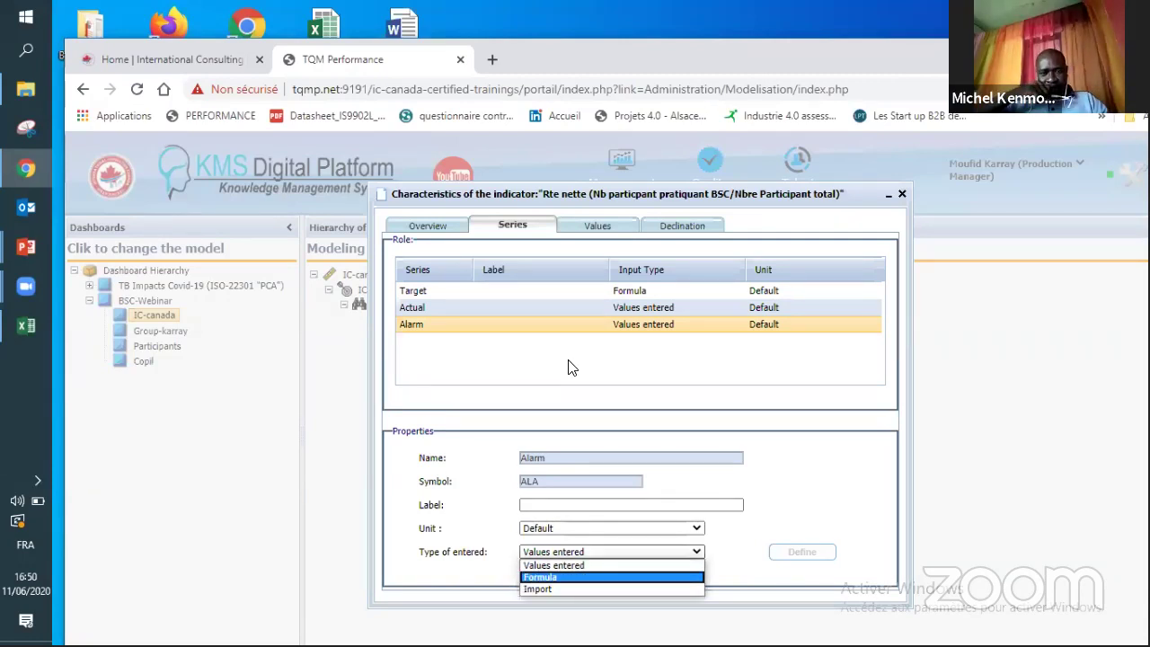
key("Return")
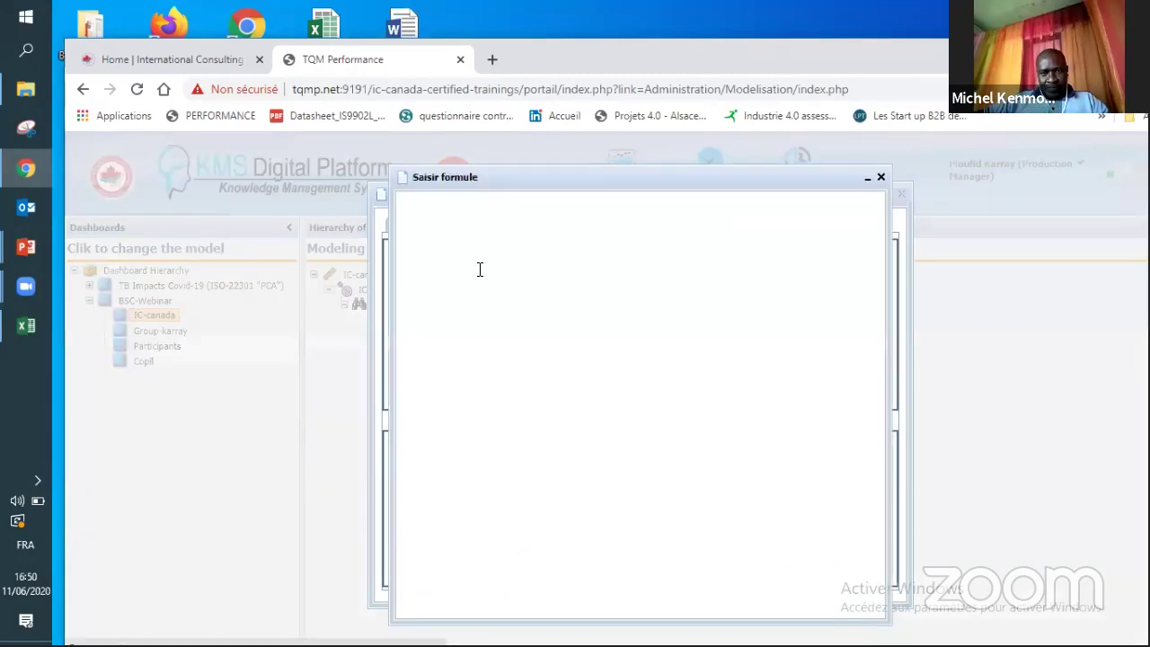
left_click(464, 246)
type("40/100")
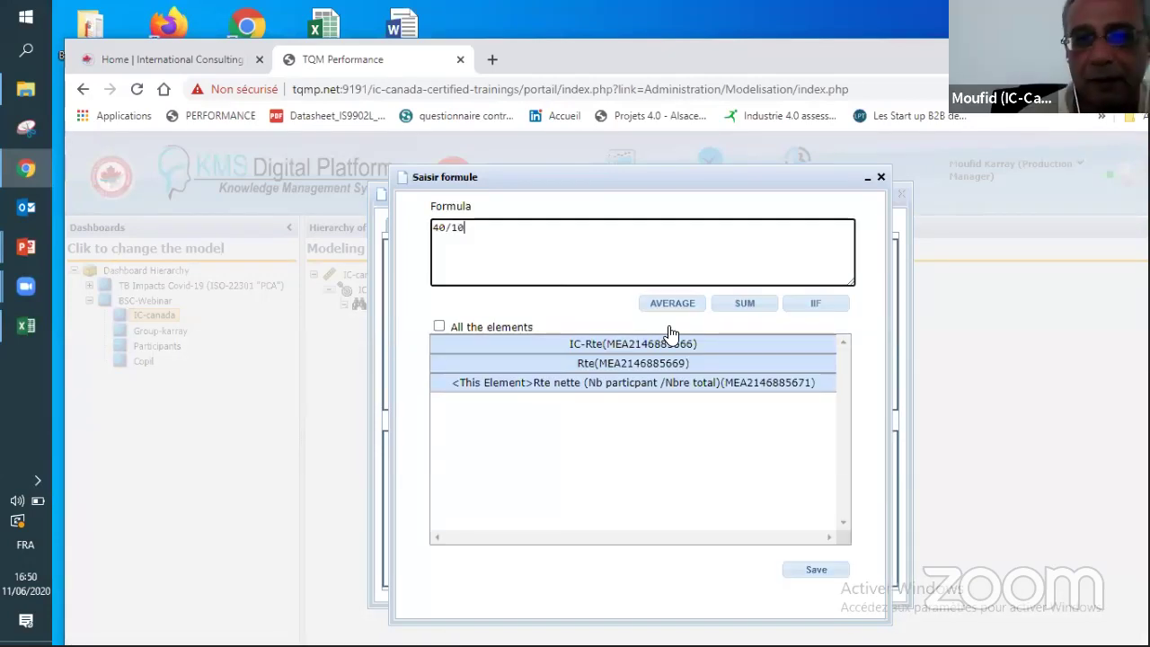
left_click(670, 342)
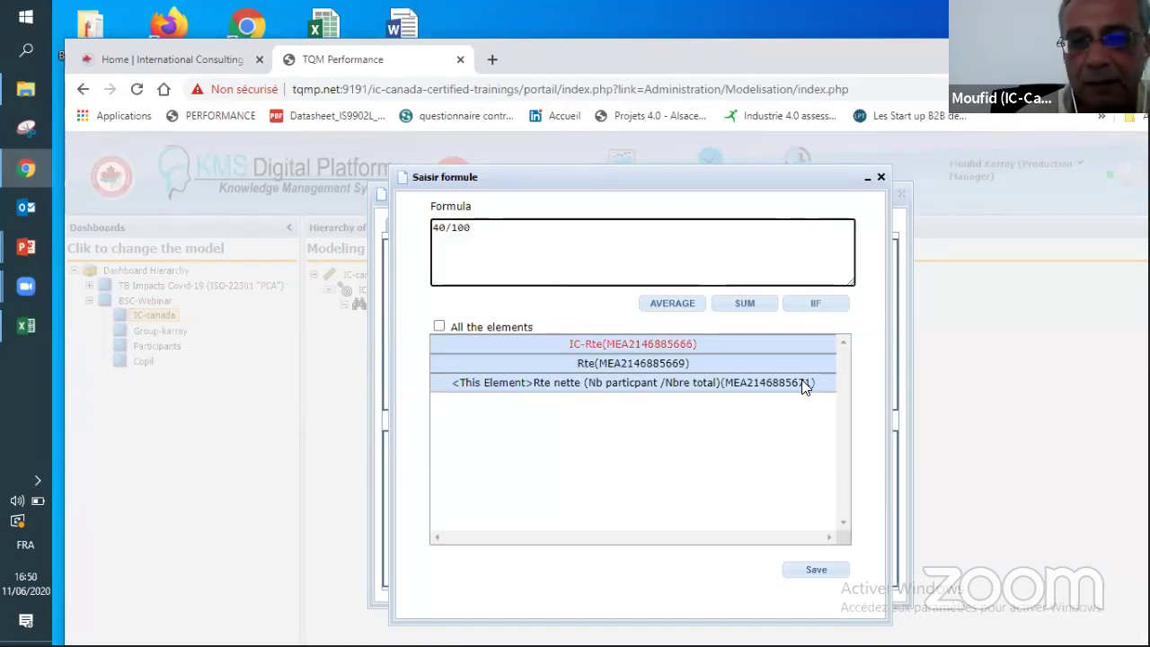
left_click(825, 570)
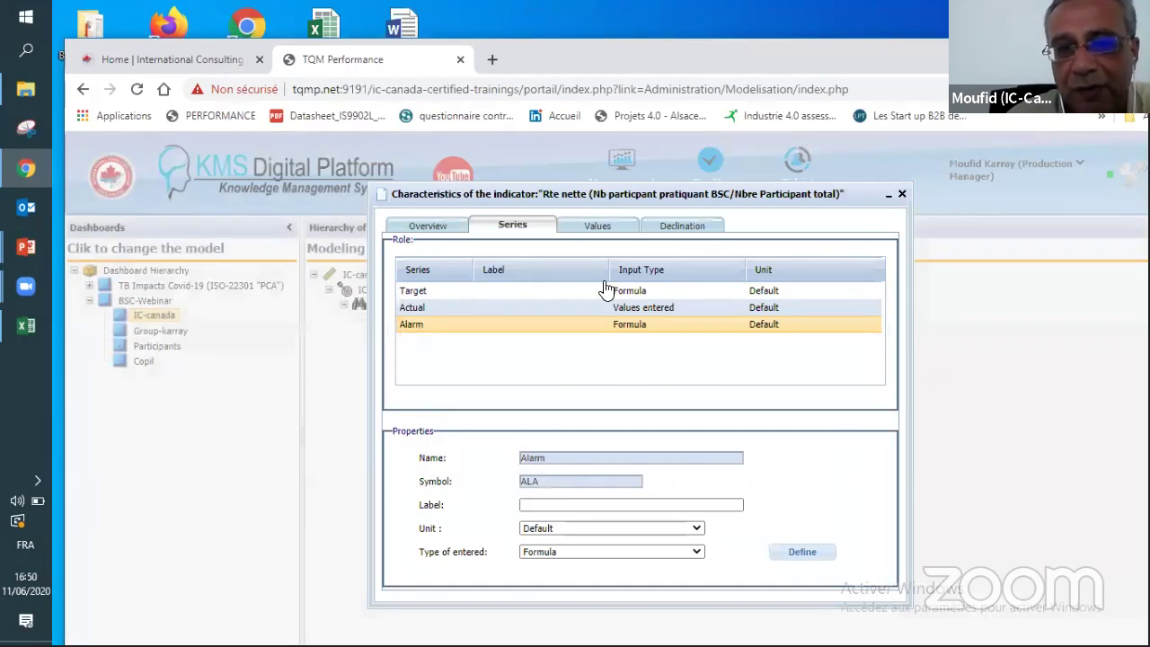
Step: Enter 0.3 as the indicator's actual value for period M-6 / 2020
left_click(597, 226)
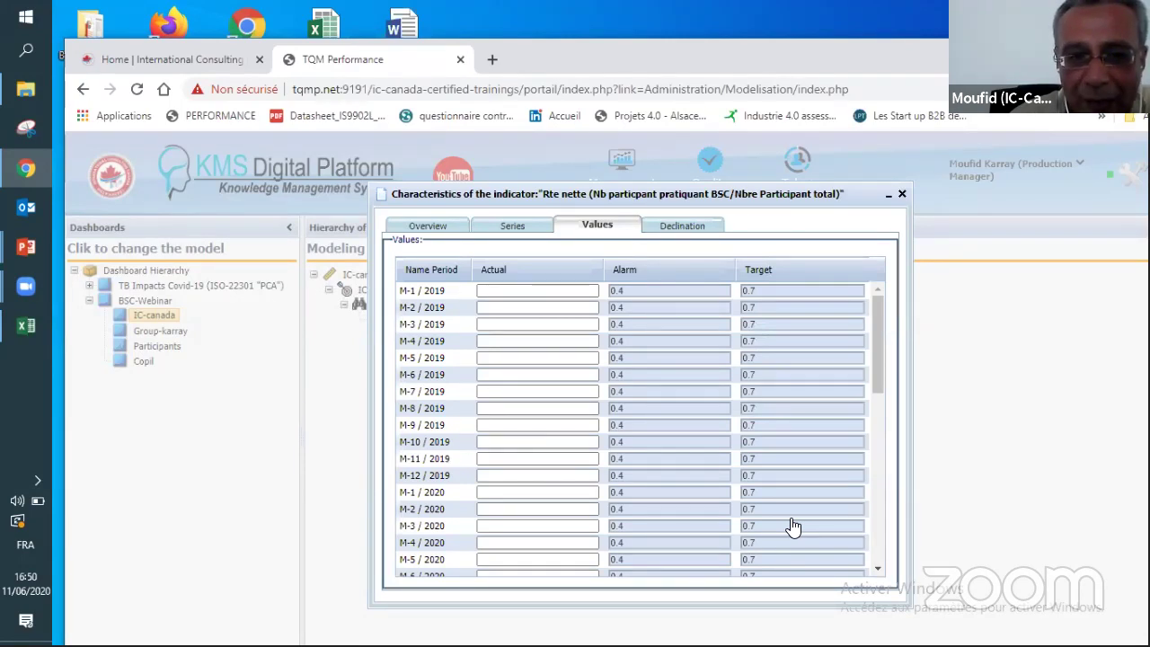
left_click(504, 565)
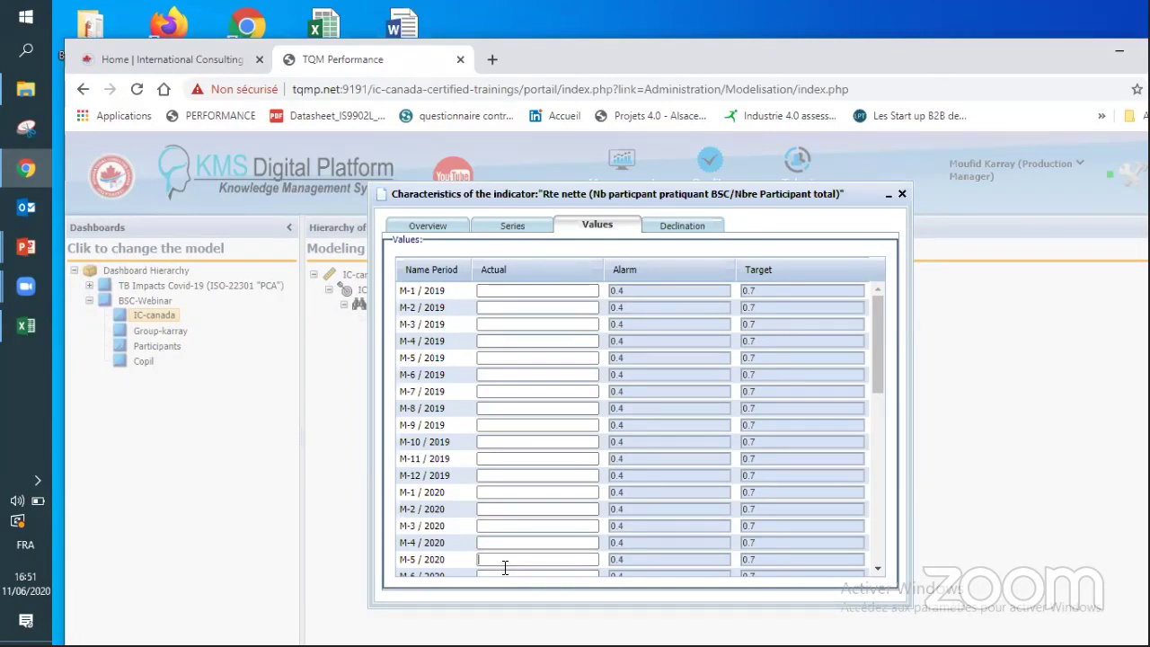
key("Tab")
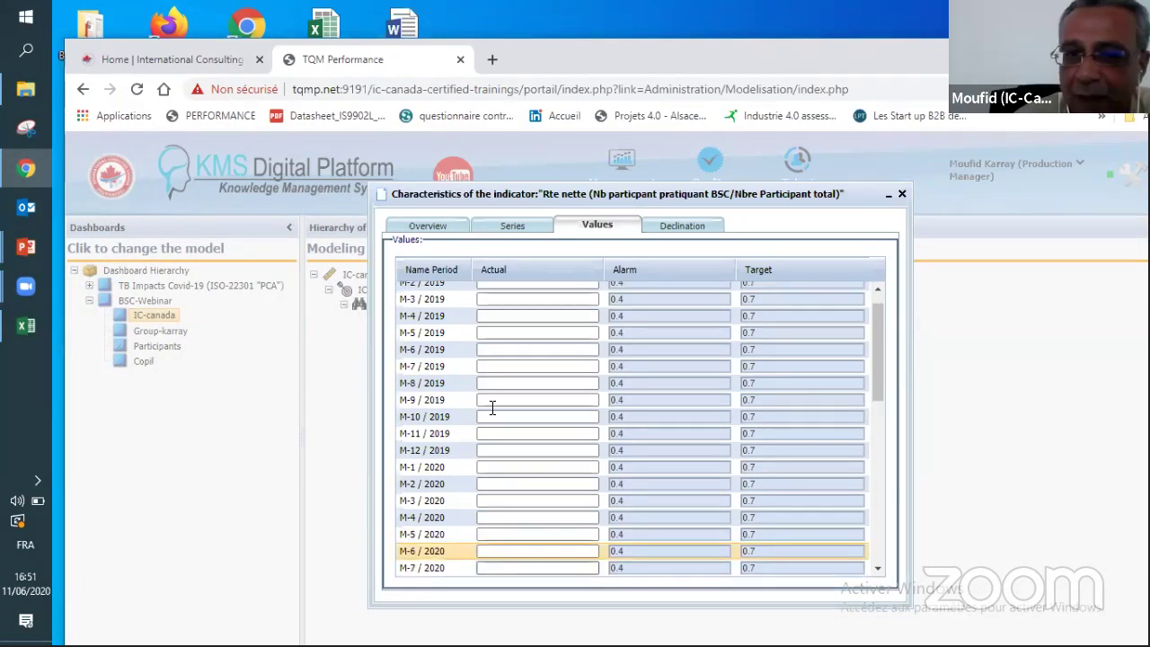
left_click(516, 553)
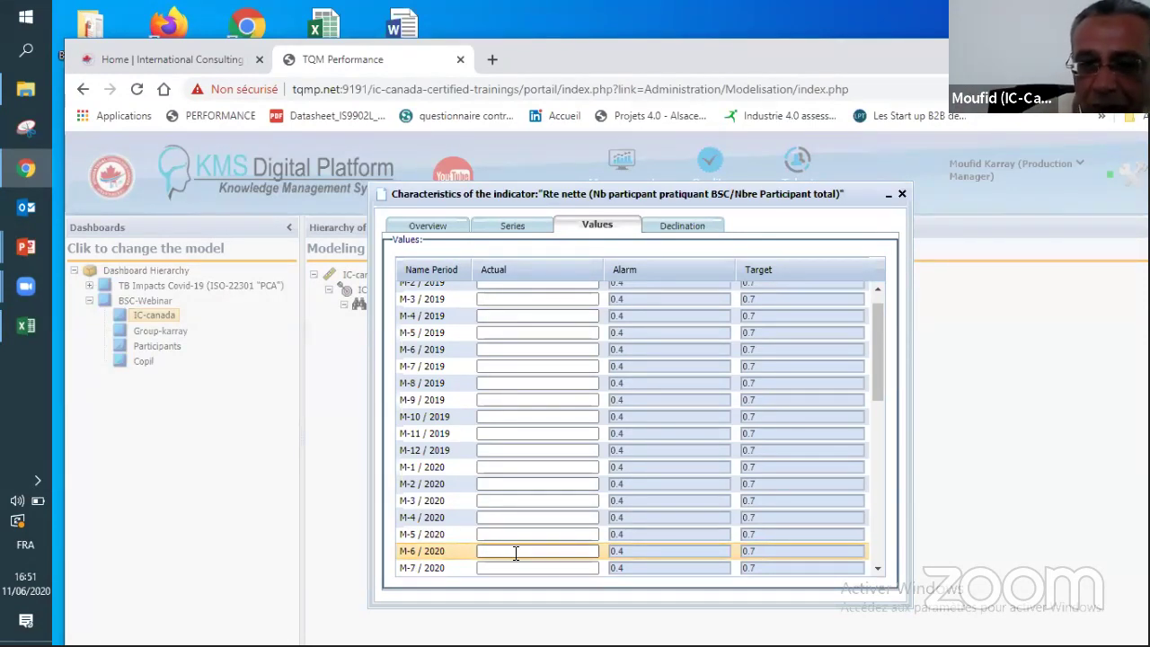
type("0.3")
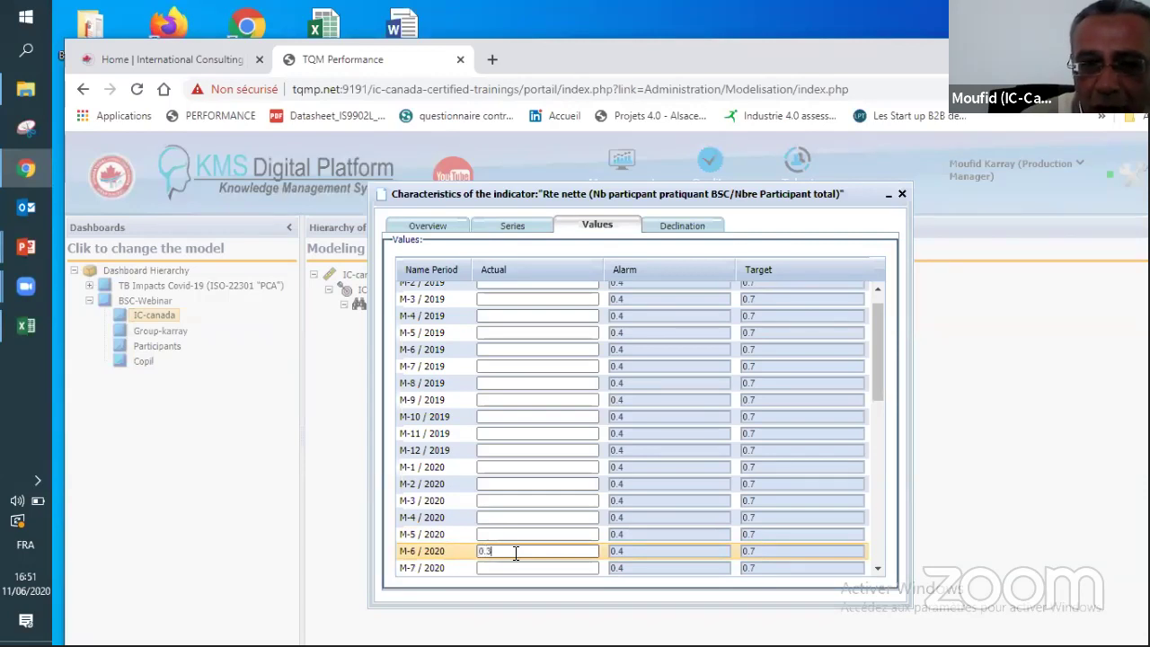
Step: Set the indicator's actual value for period M-6 / 2020 to 0.39 and close its characteristics
type("9")
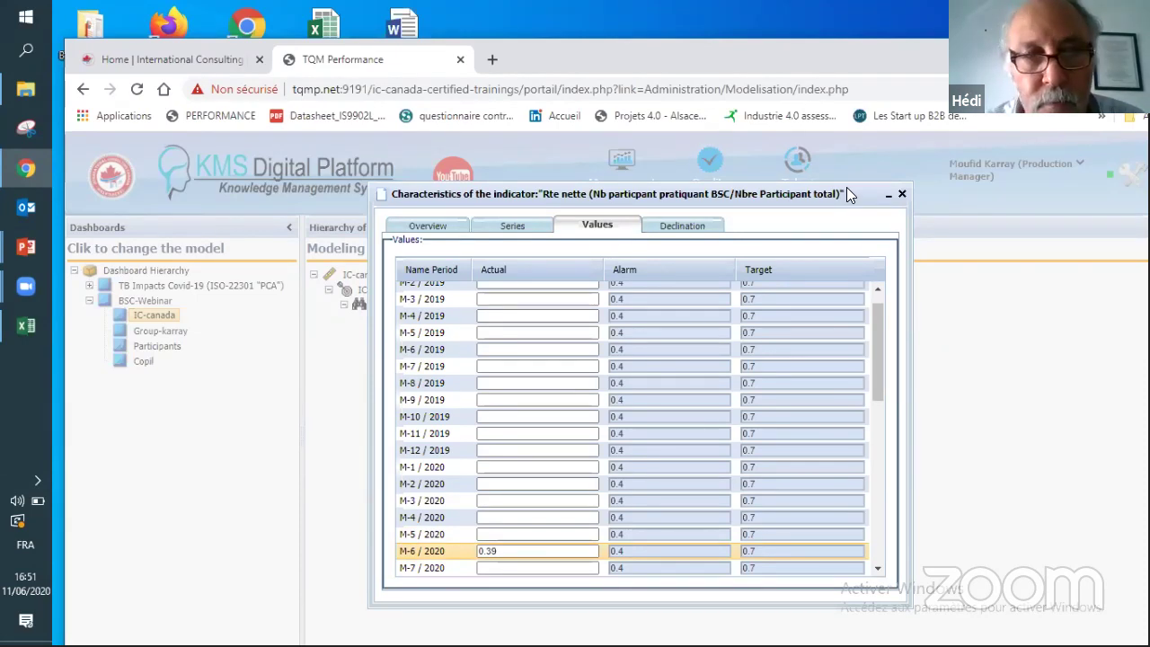
key("Escape")
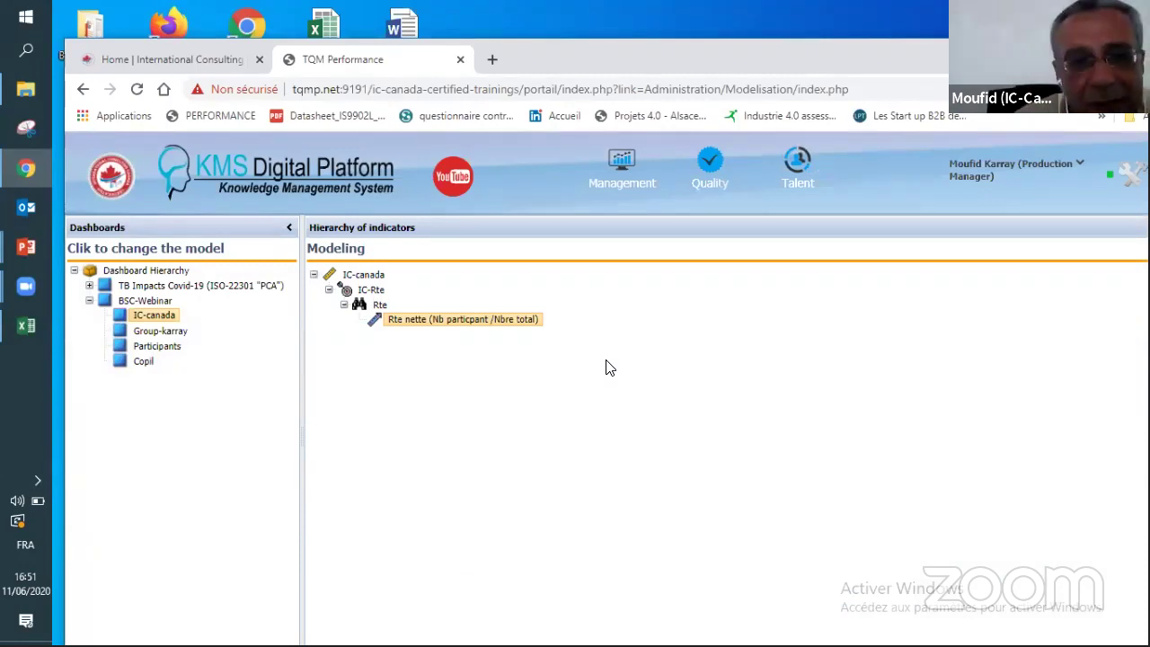
Step: Collapse the Rte perspective and add a new Perspective under the IC-Rte element
left_click(345, 306)
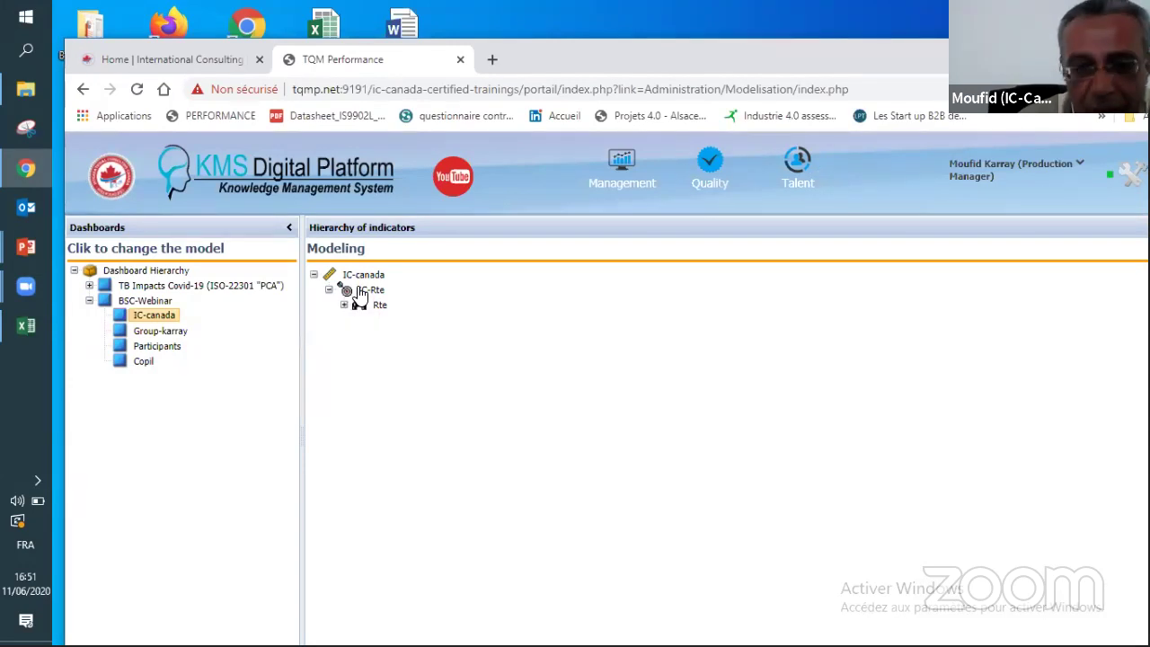
right_click(360, 291)
mouse_move(392, 304)
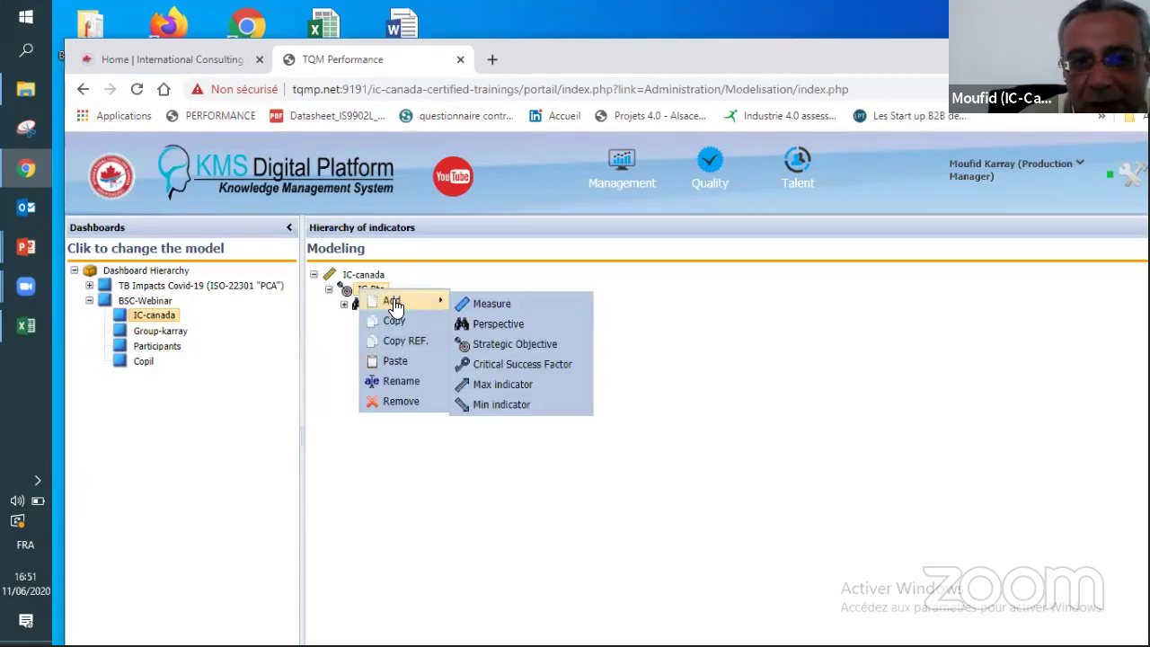
left_click(482, 327)
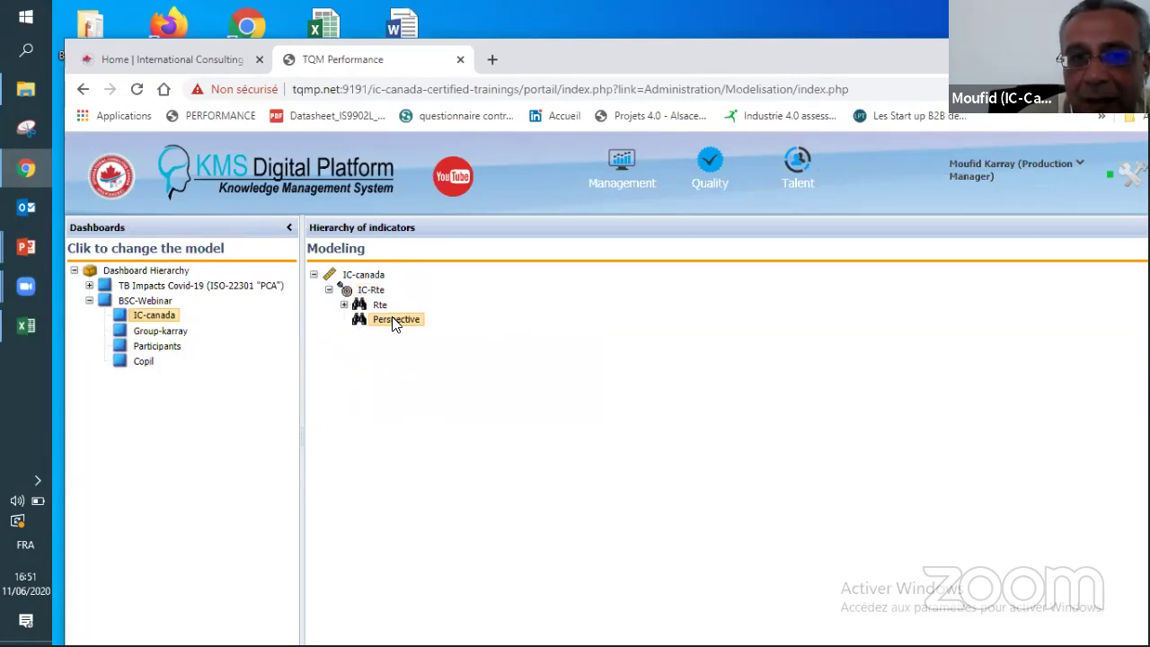
Step: Rename the new perspective under IC-Rte as Perrinité, leave its unit blank, and close its characteristics
double_click(393, 324)
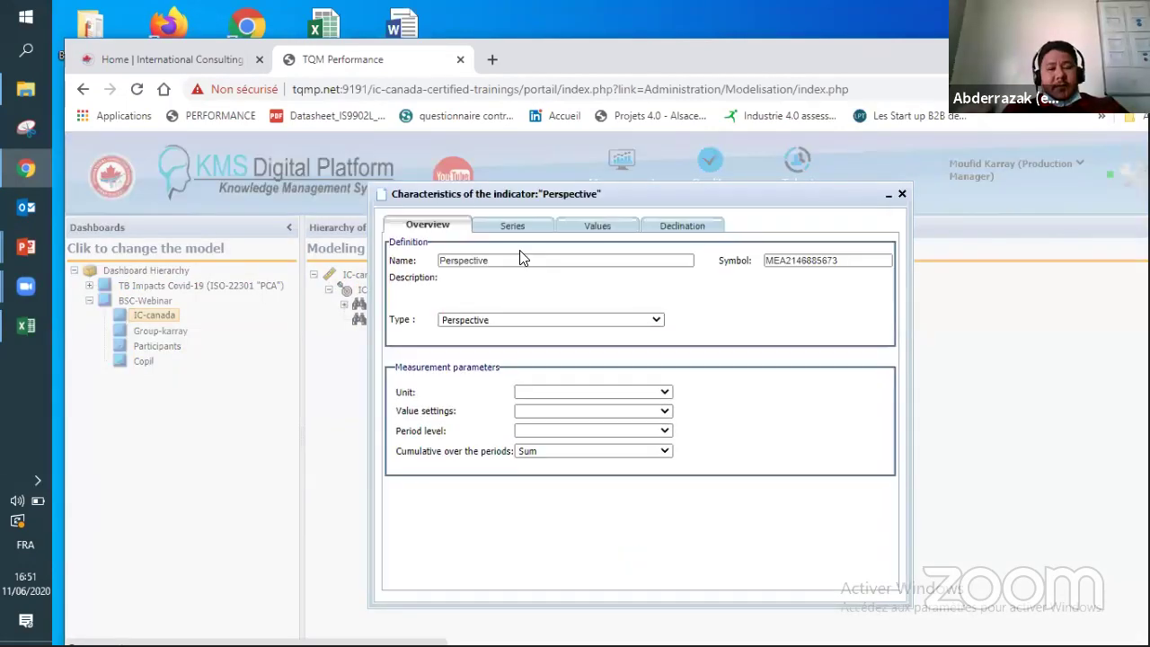
left_click(513, 261)
key("BackSpace")
key("BackSpace")
key("BackSpace")
key("BackSpace")
key("BackSpace")
key("BackSpace")
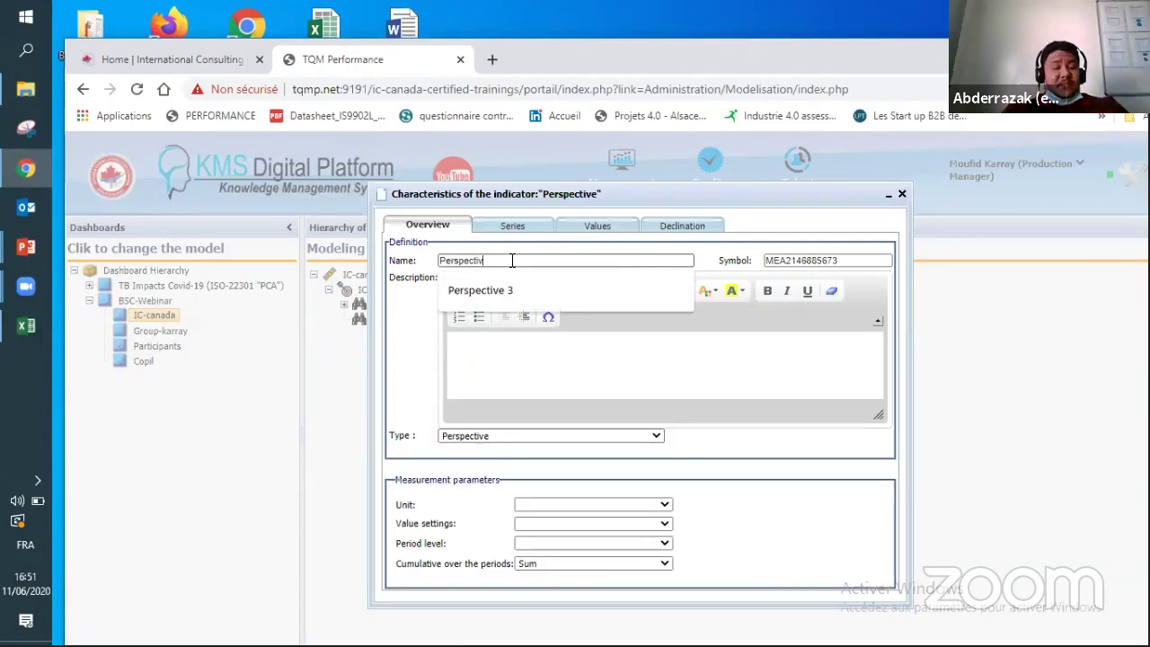
key("BackSpace")
key("BackSpace")
type("rrini")
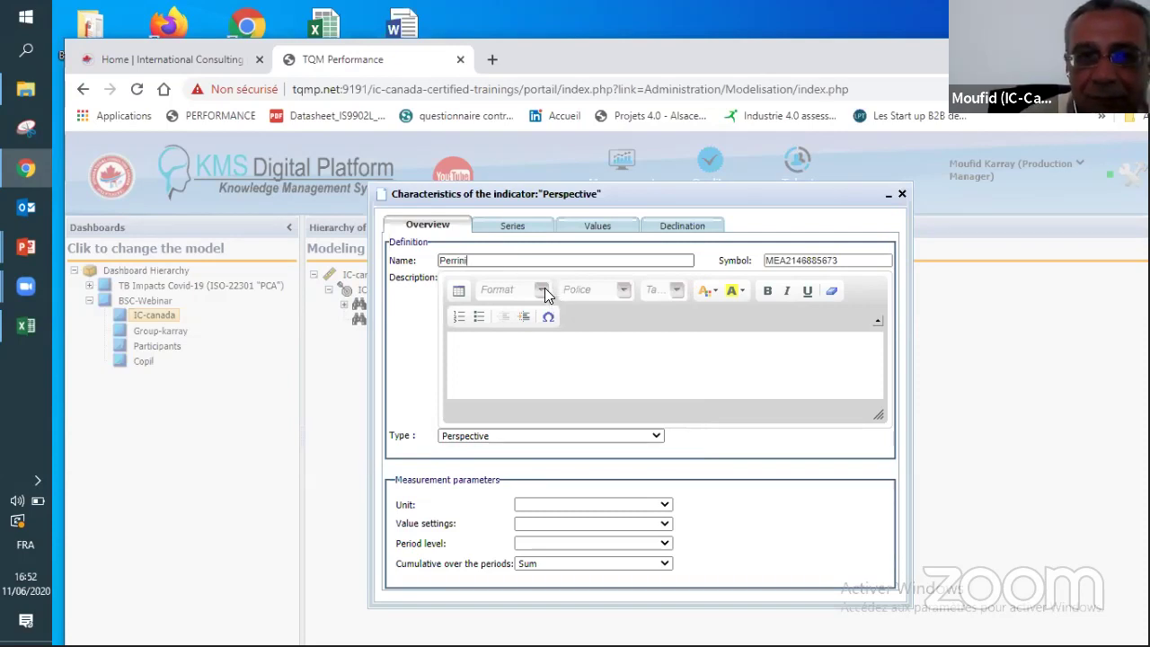
type("té")
left_click(619, 506)
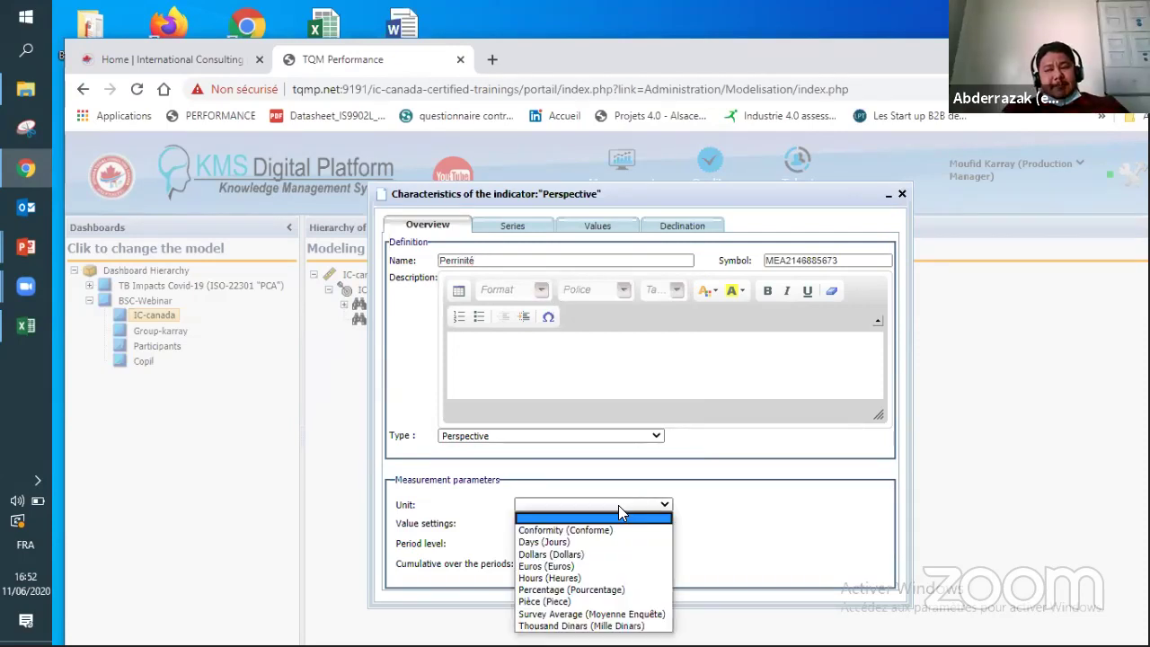
left_click(618, 505)
left_click(619, 505)
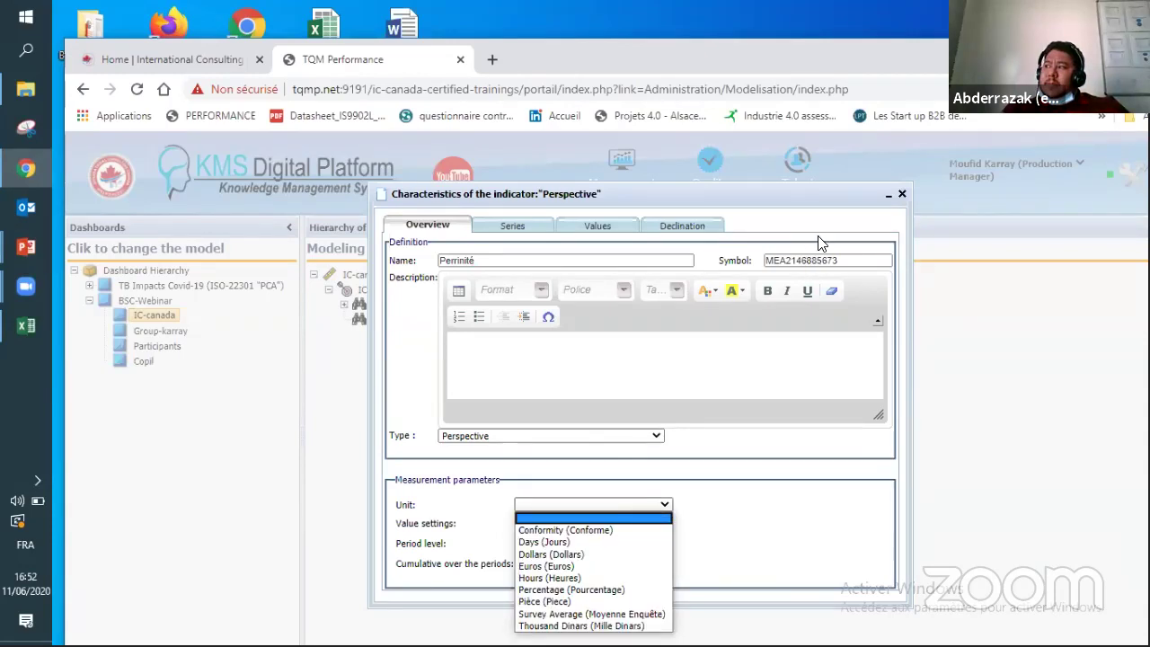
left_click_drag(821, 191, 823, 215)
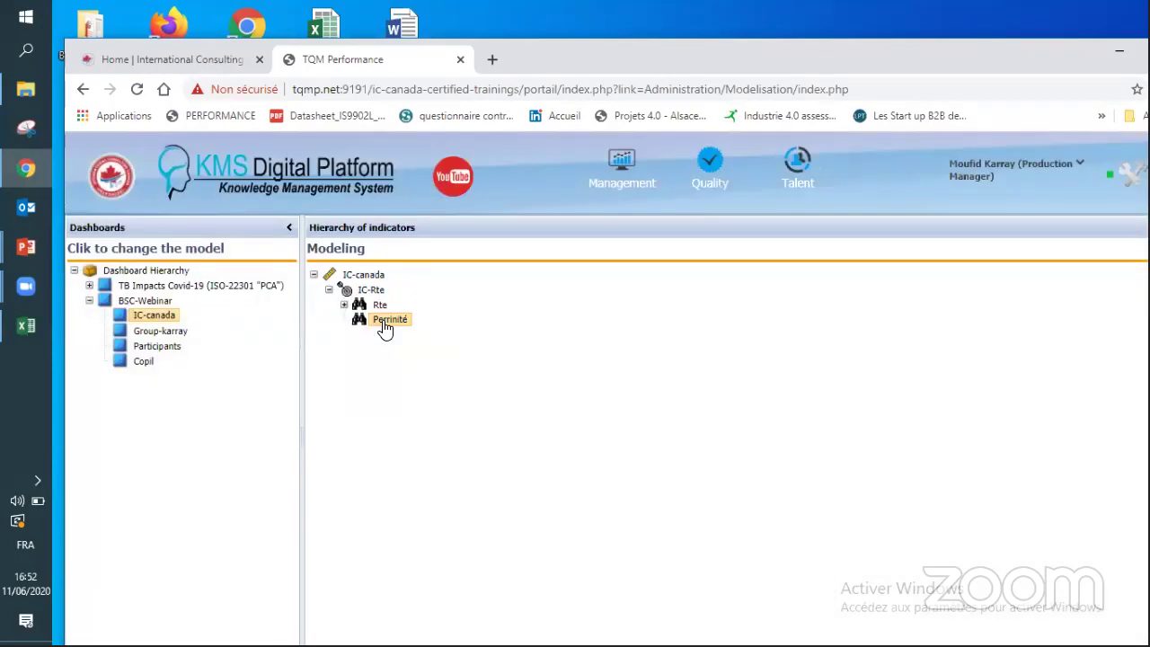
Step: Add a Max indicator under the Perrinité perspective
right_click(385, 329)
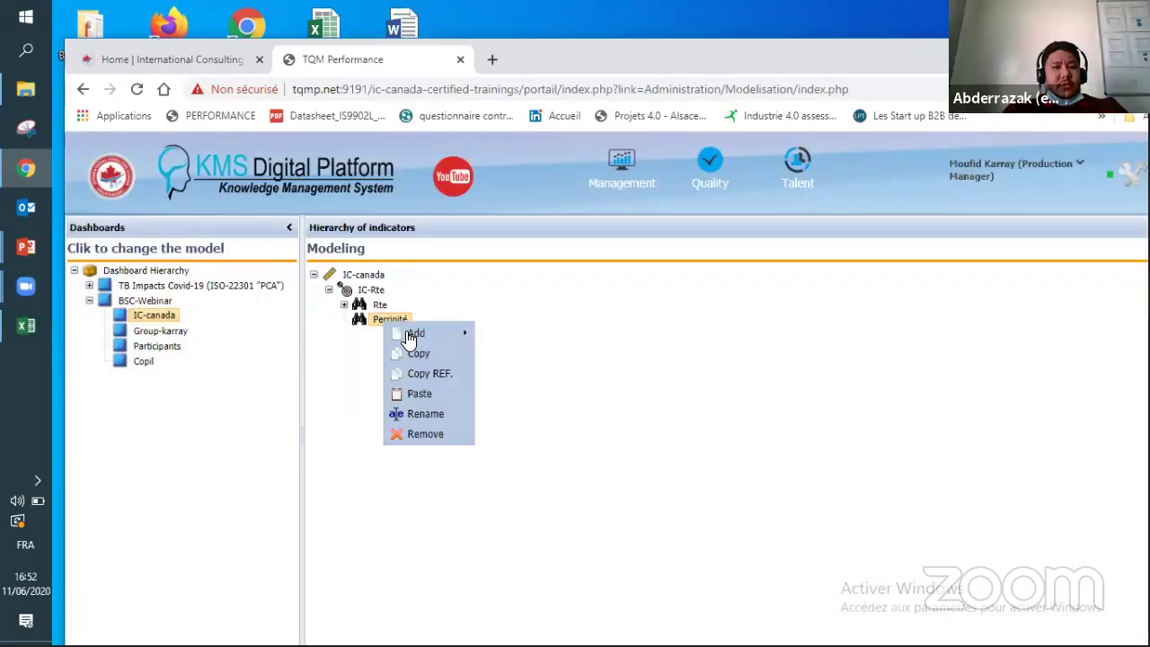
mouse_move(409, 334)
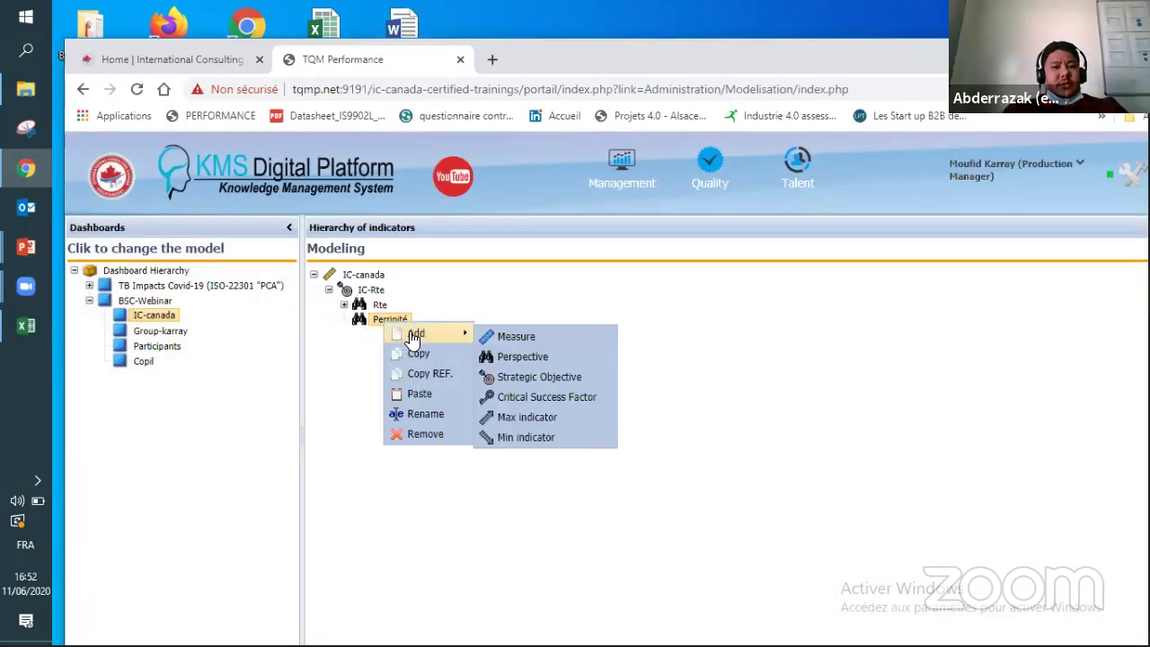
left_click(541, 422)
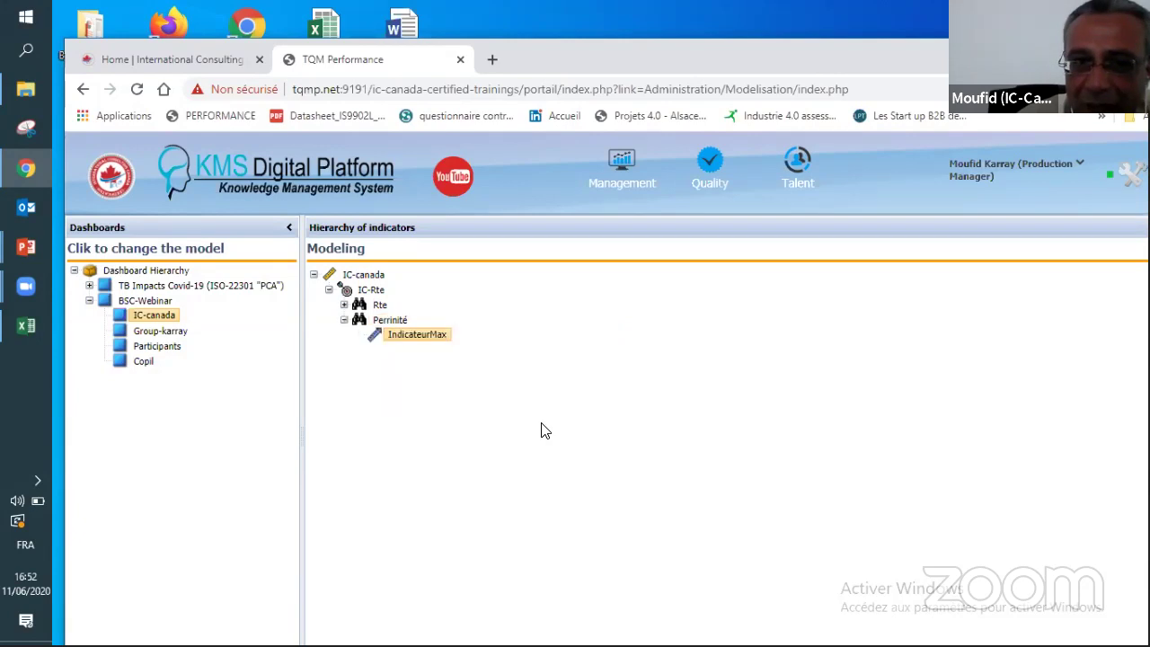
Step: Open the new Max indicator's characteristics and name it Nbre participant/sem/mod
double_click(411, 335)
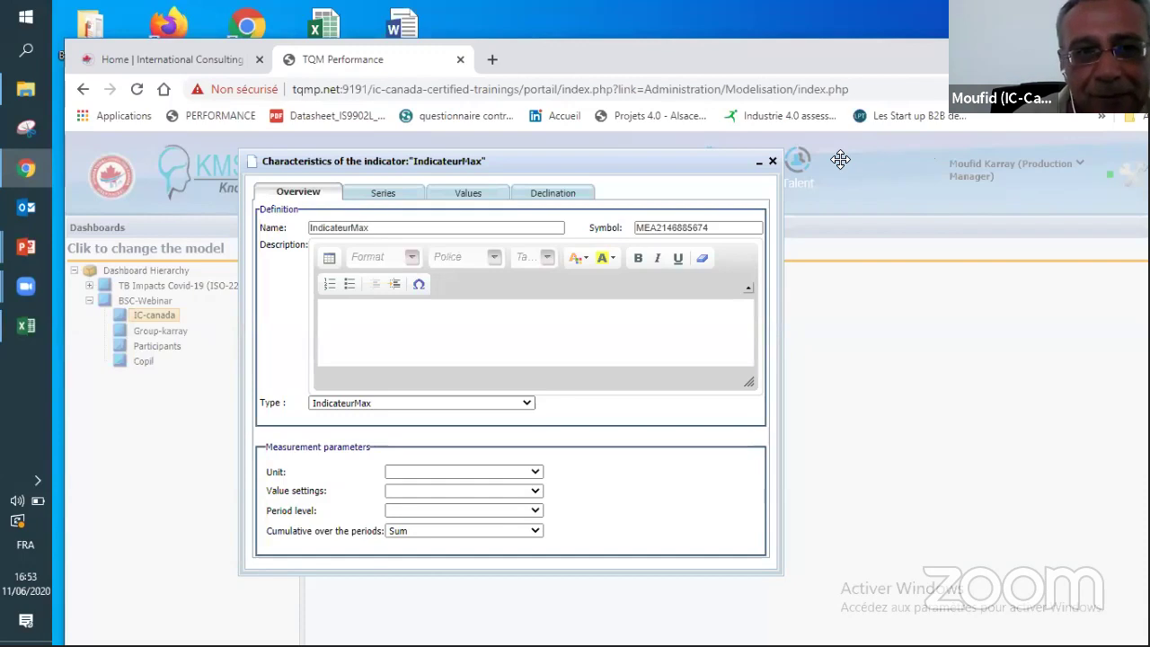
left_click(385, 225)
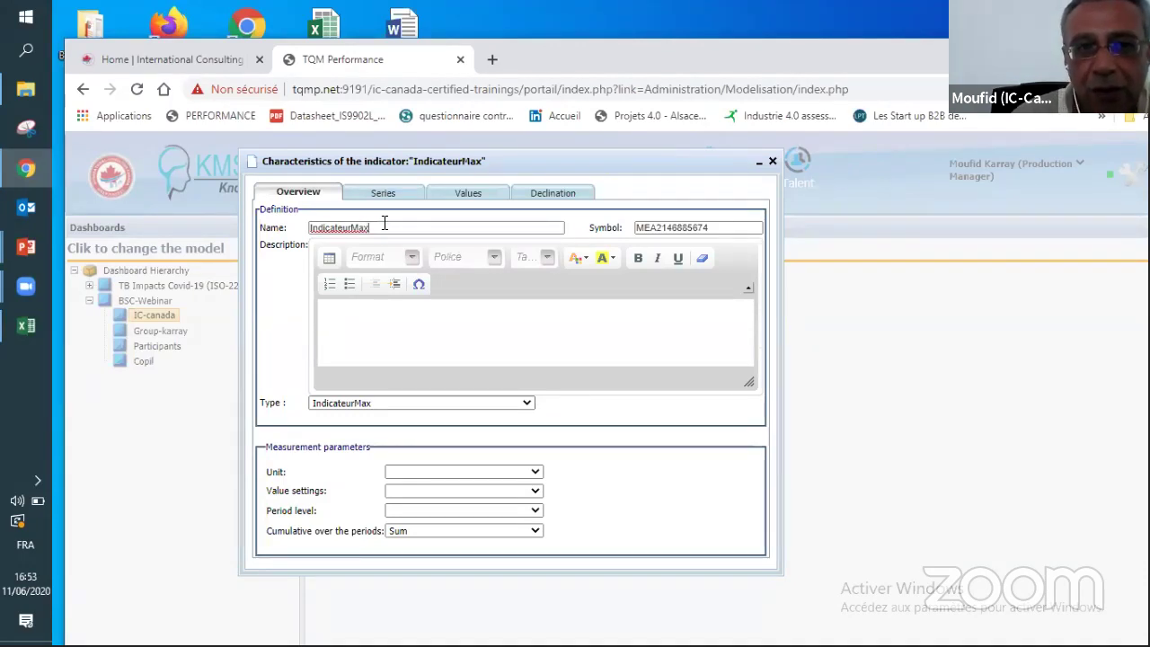
left_click_drag(384, 225, 296, 226)
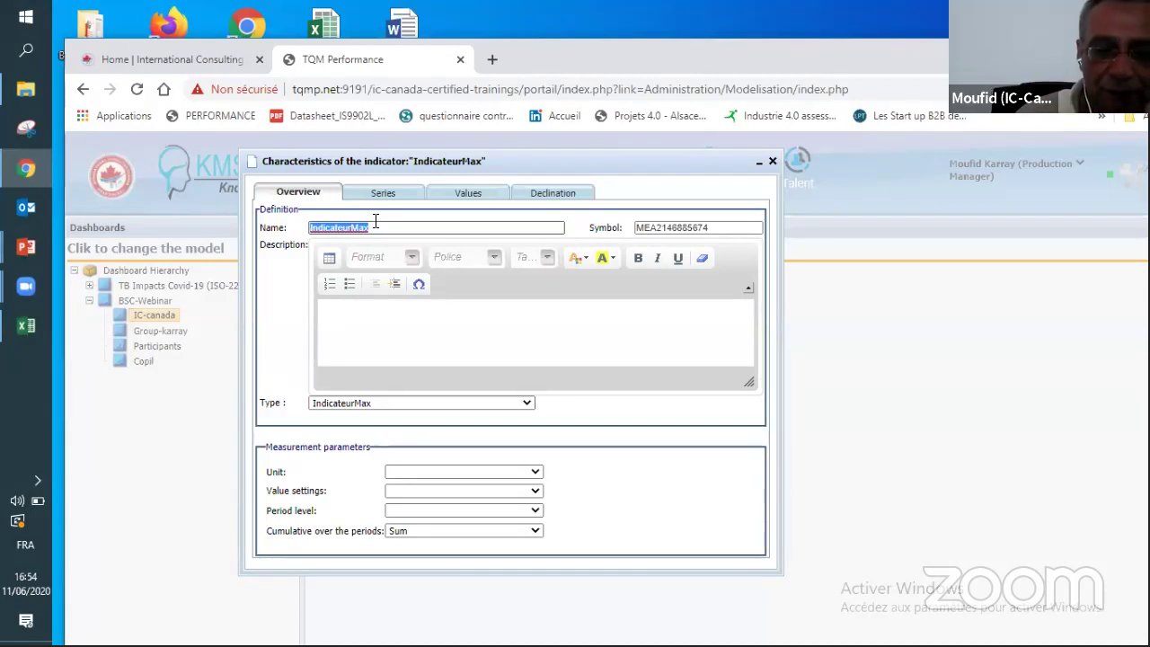
type("Nobrfe")
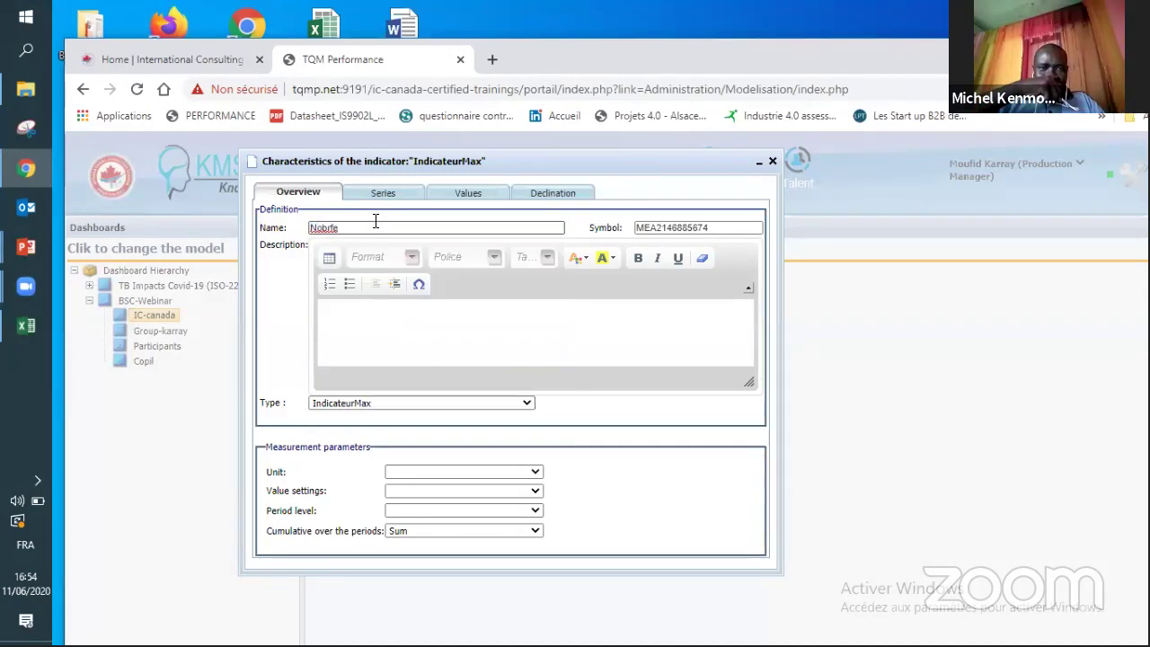
key("BackSpace")
key("BackSpace")
key("BackSpace")
key("BackSpace")
key("BackSpace")
type("b")
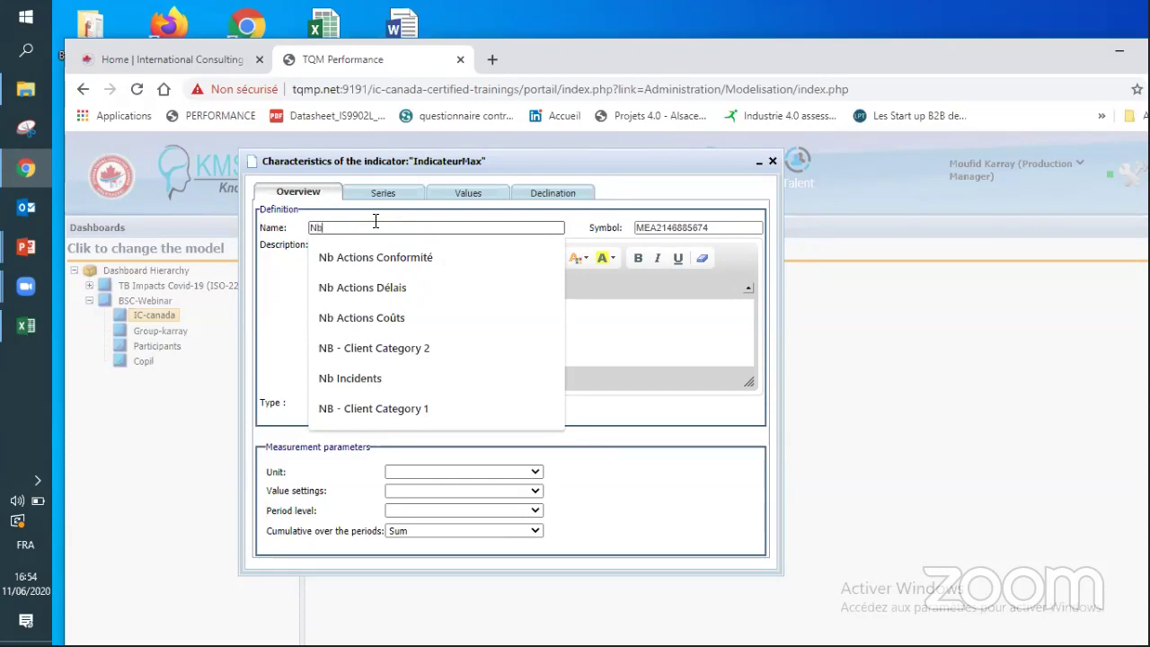
type("re participant/se")
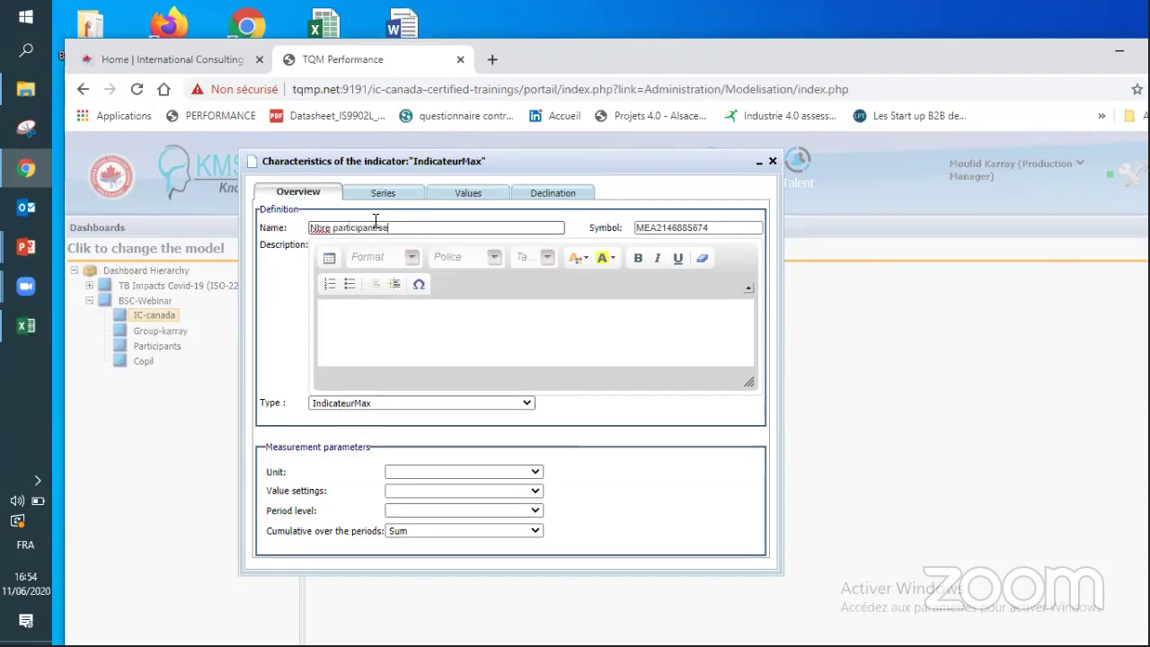
type("m")
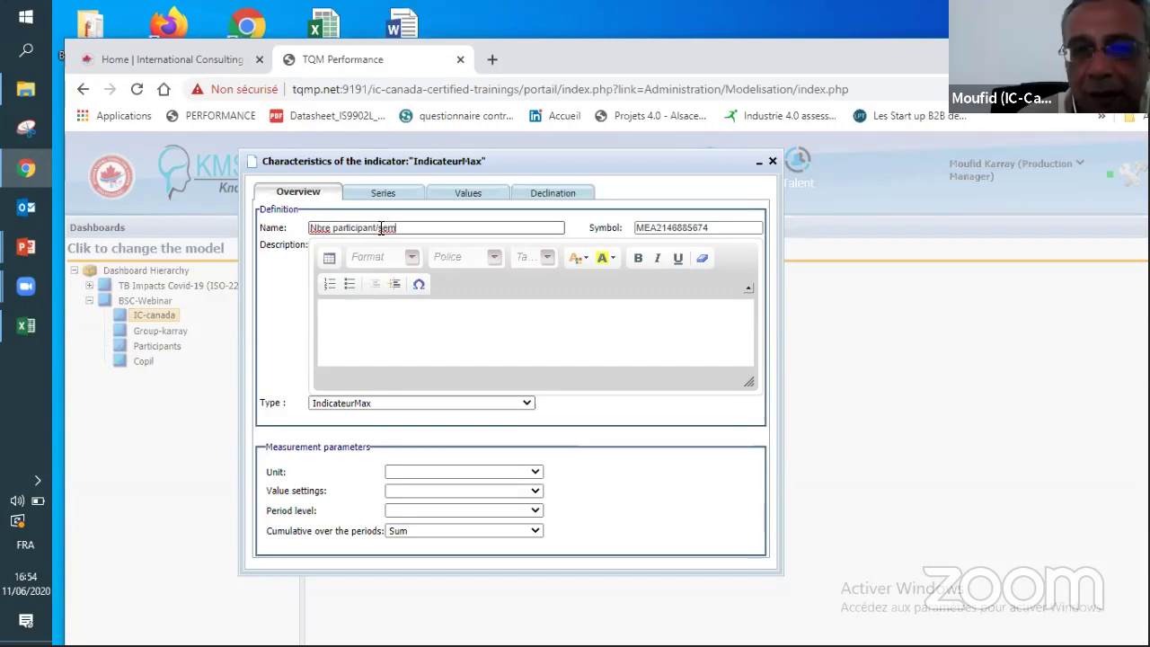
type("/mod")
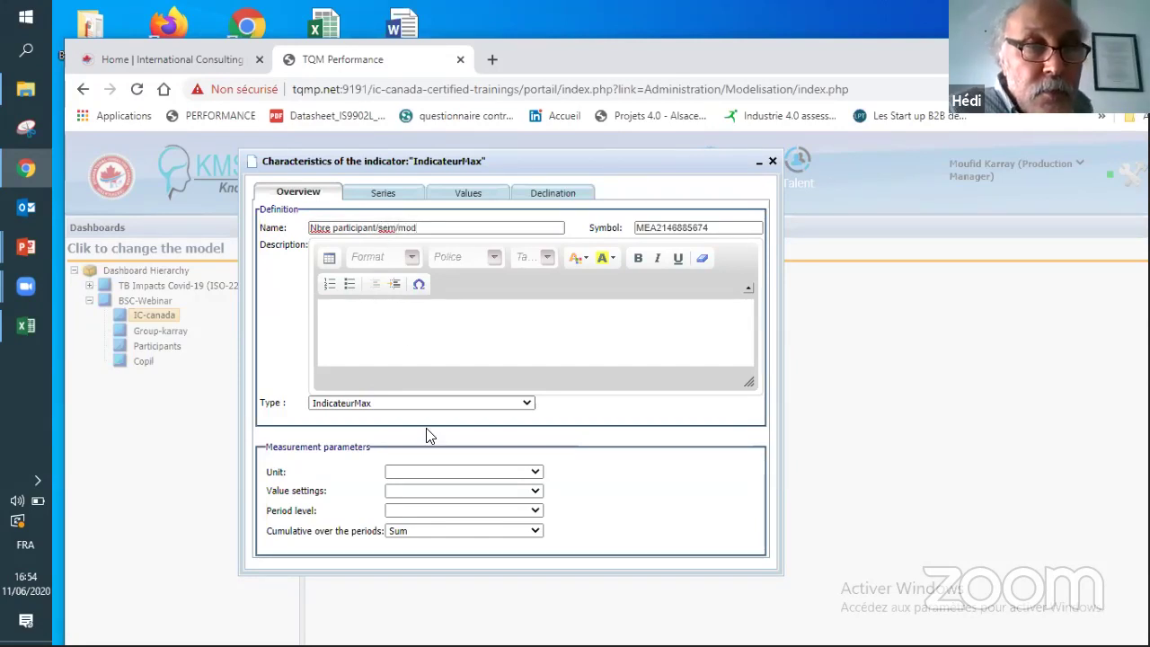
Step: Set the indicator's unit to Pièce, value settings to Basic - Maximize, period level to Month and cumulation to Average, then close it
left_click(452, 474)
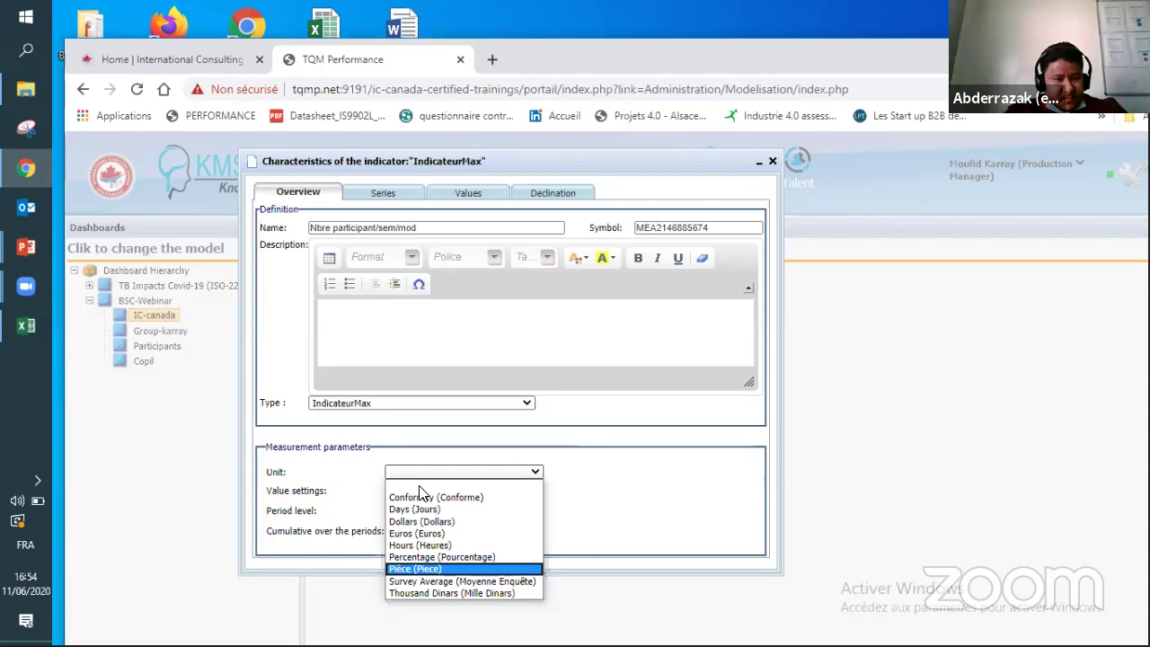
left_click(415, 569)
left_click(440, 491)
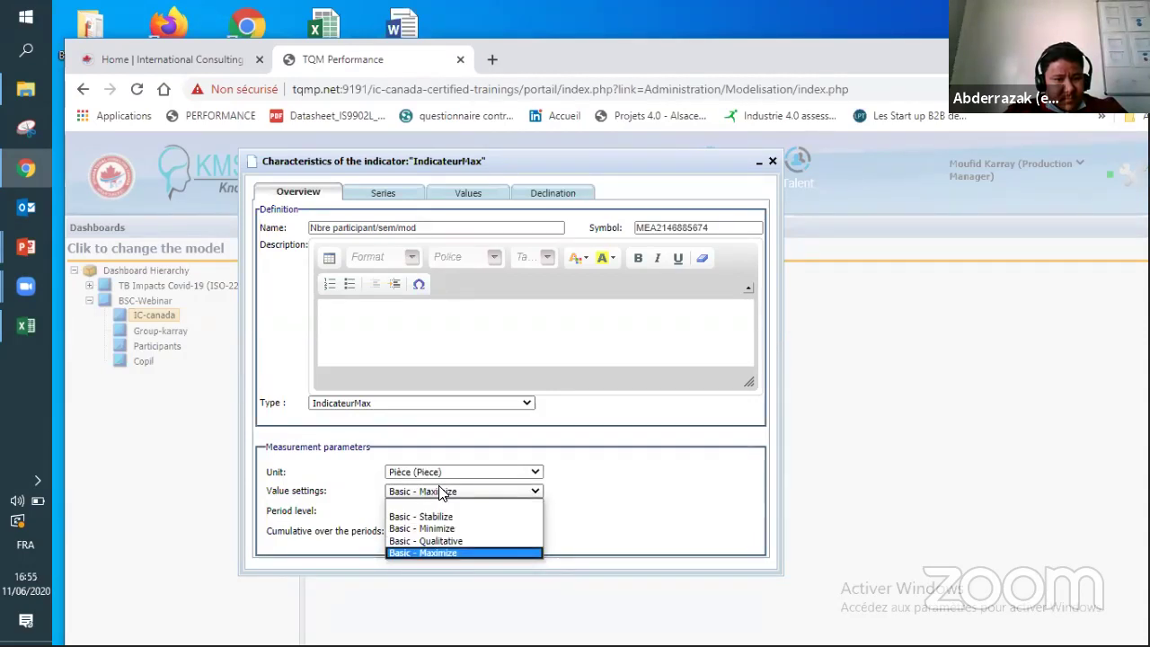
left_click(442, 551)
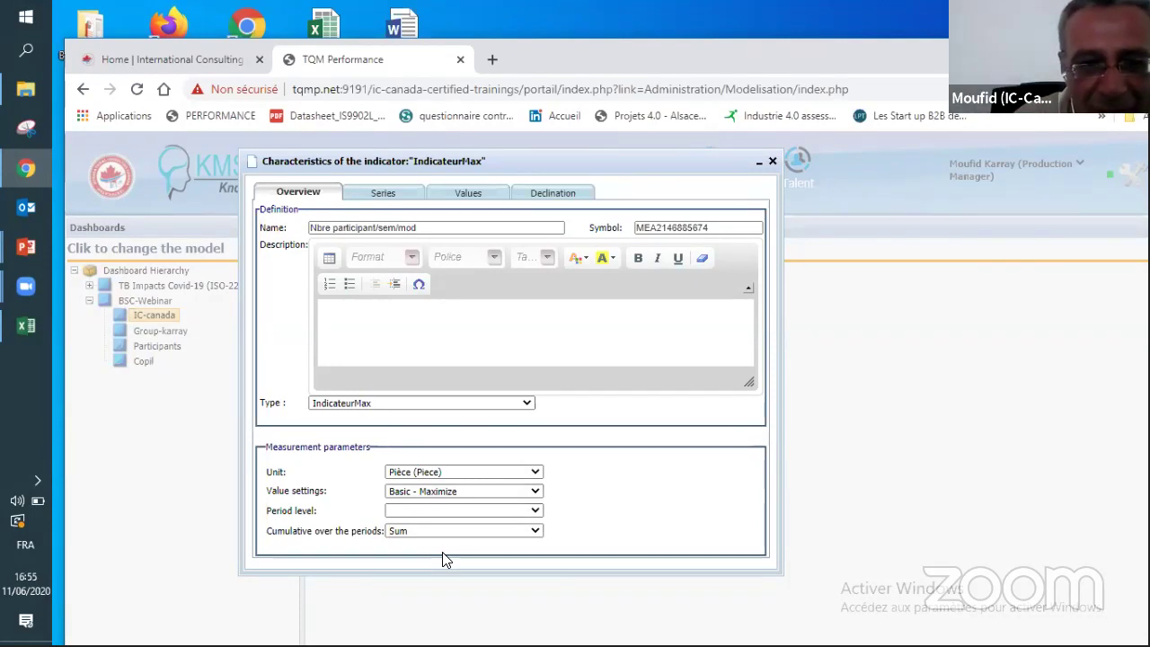
left_click(430, 510)
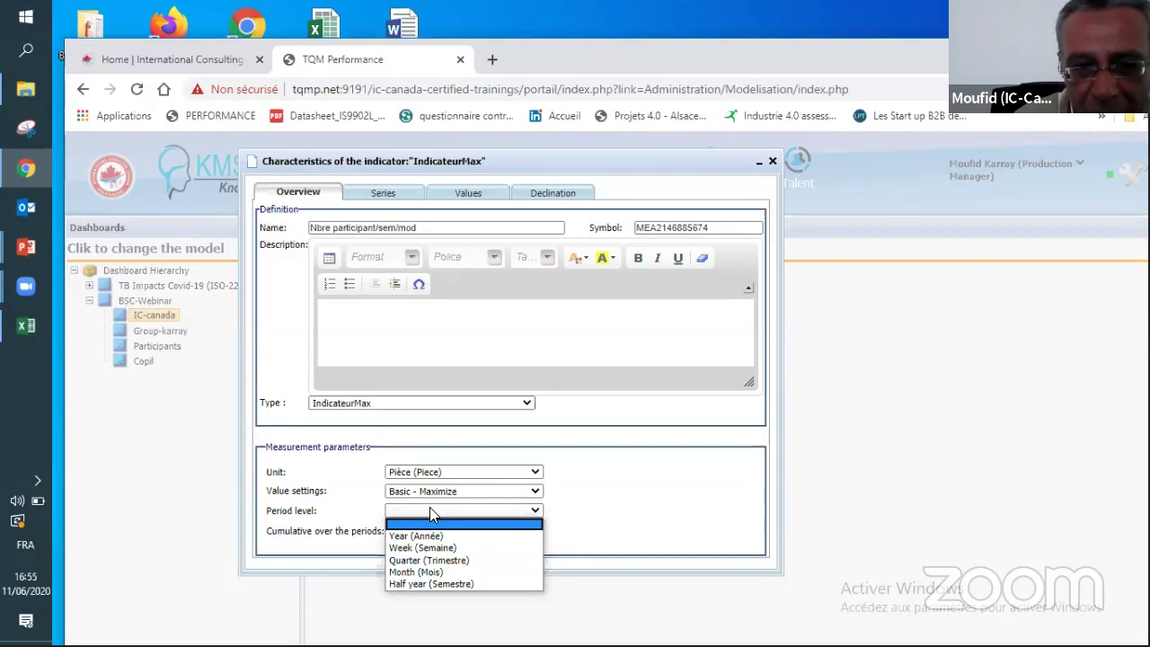
left_click(441, 571)
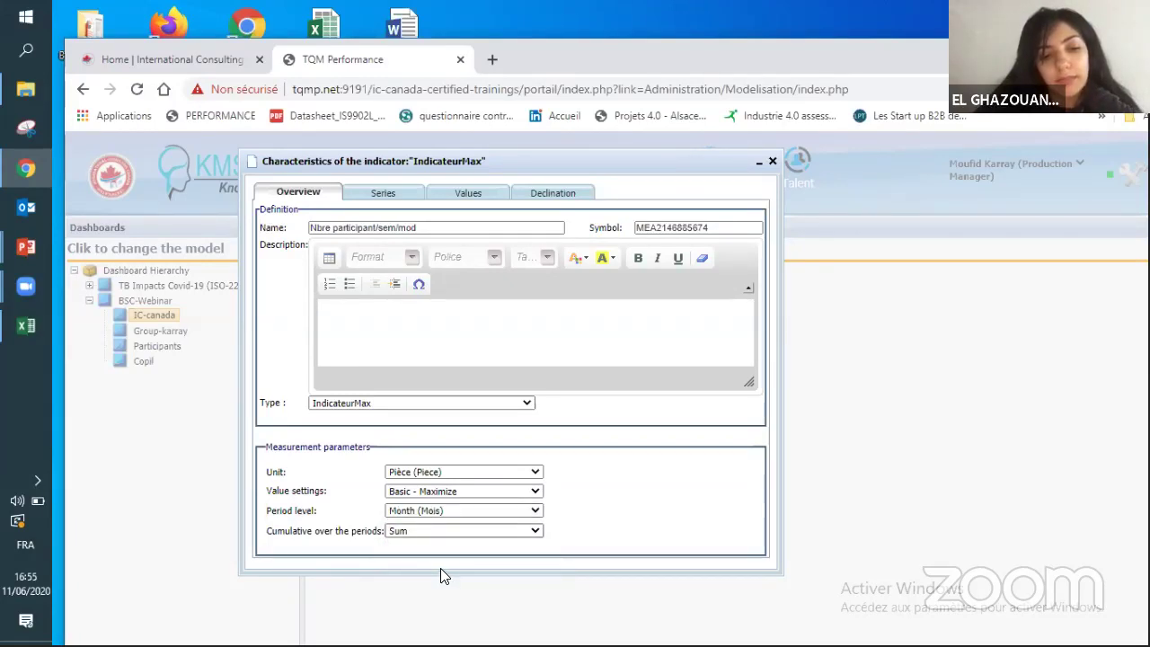
left_click(463, 530)
left_click(449, 558)
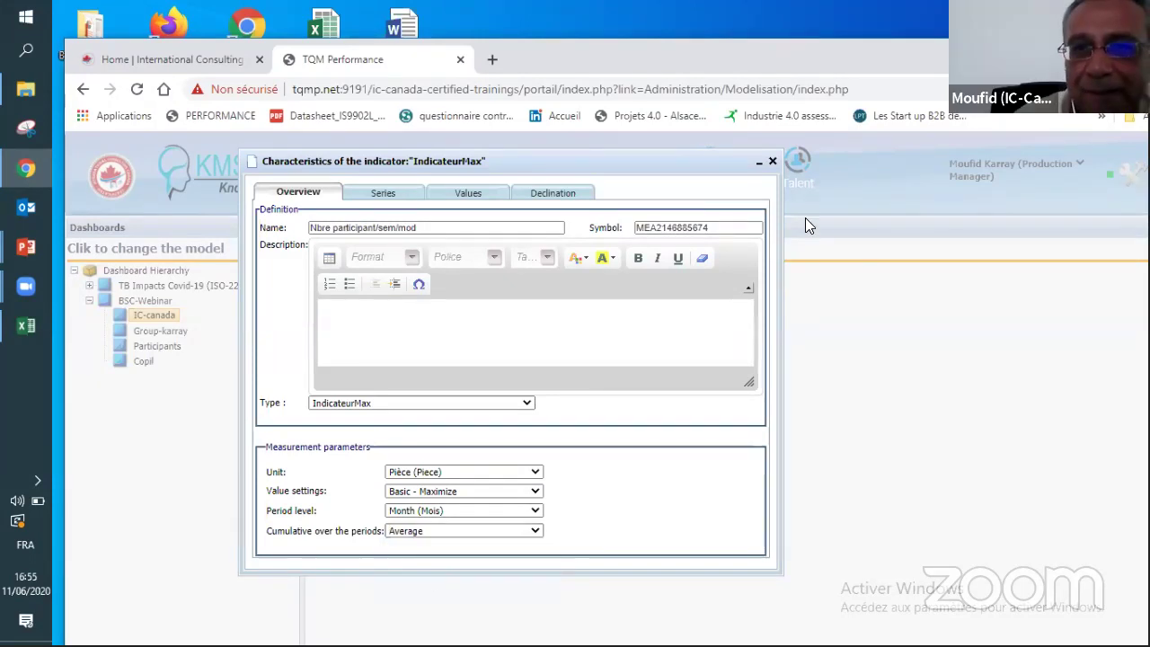
left_click(771, 162)
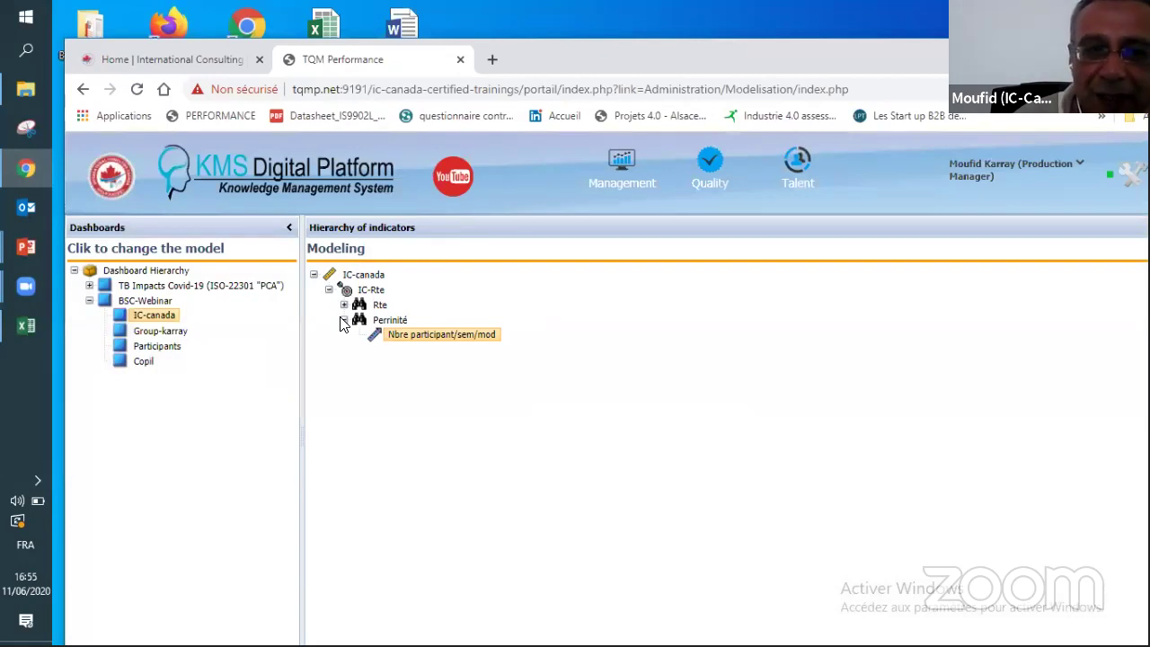
Step: Examine the series and input types of the Nbre participant/sem/mod indicator, and close its characteristics
left_click(343, 320)
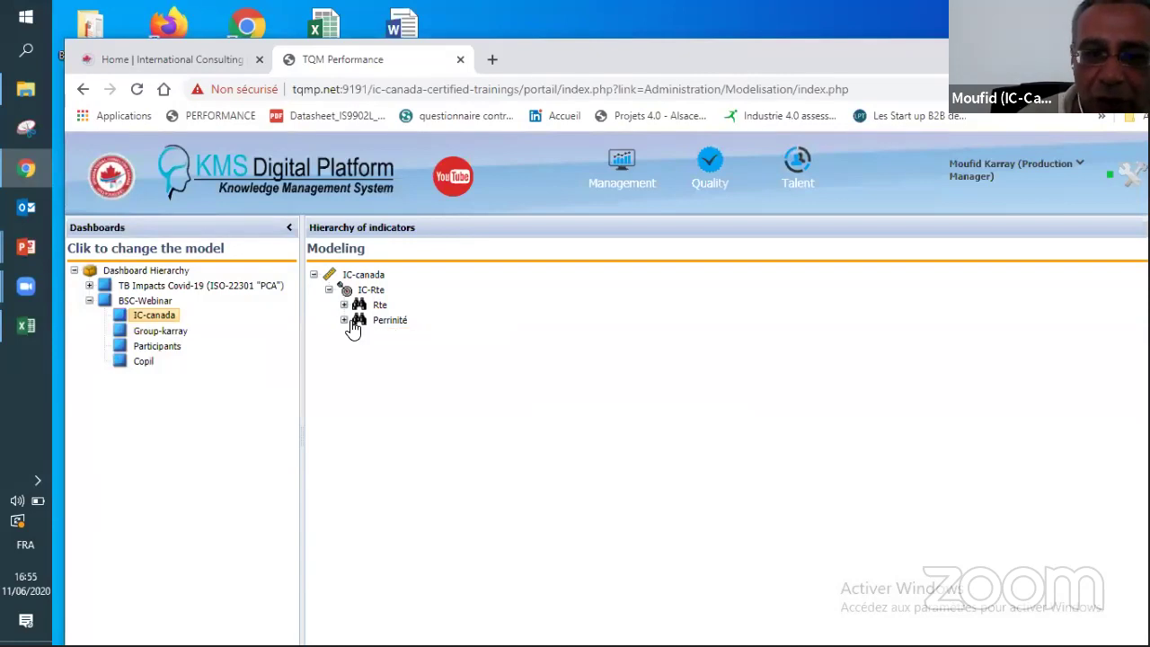
left_click(344, 321)
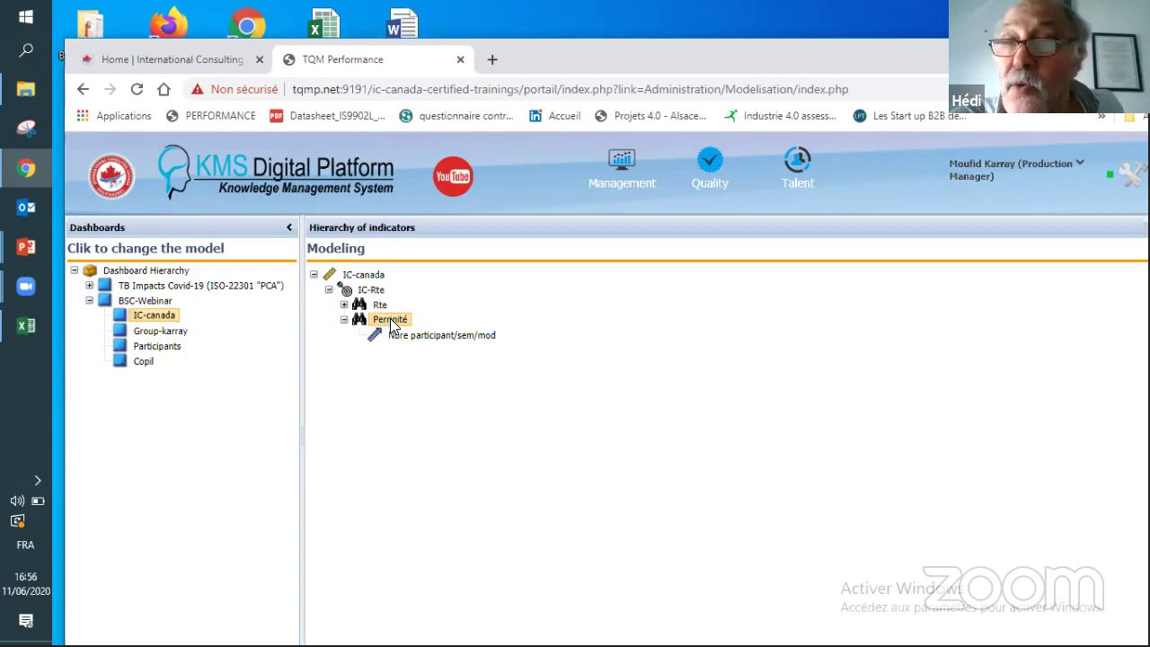
double_click(407, 340)
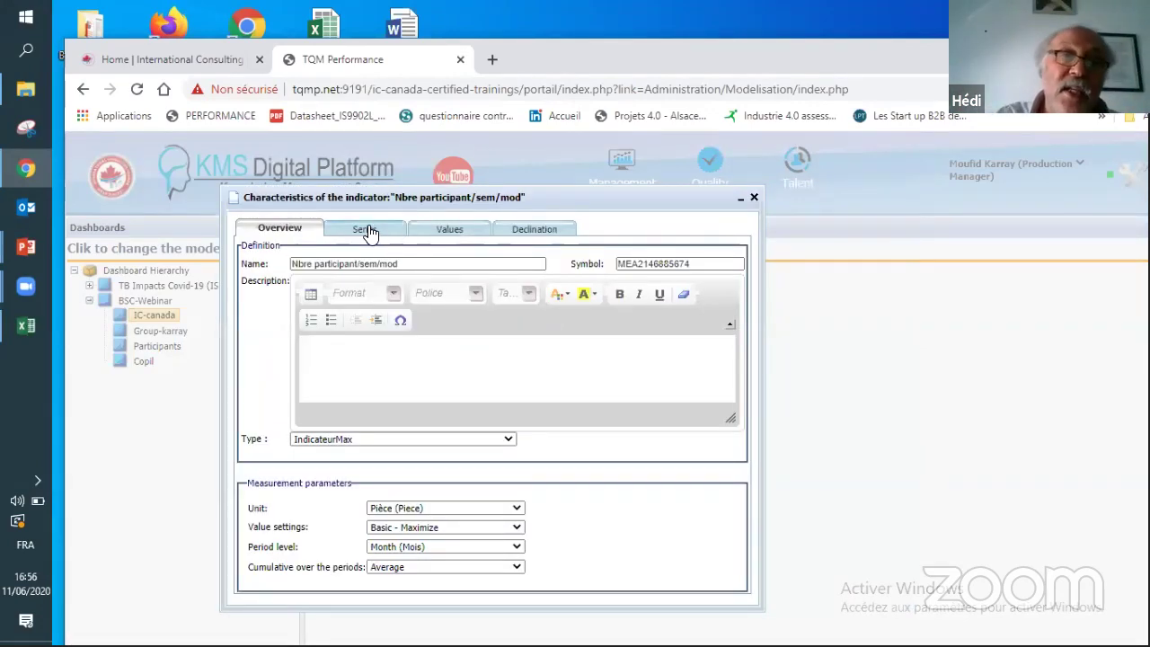
left_click(367, 230)
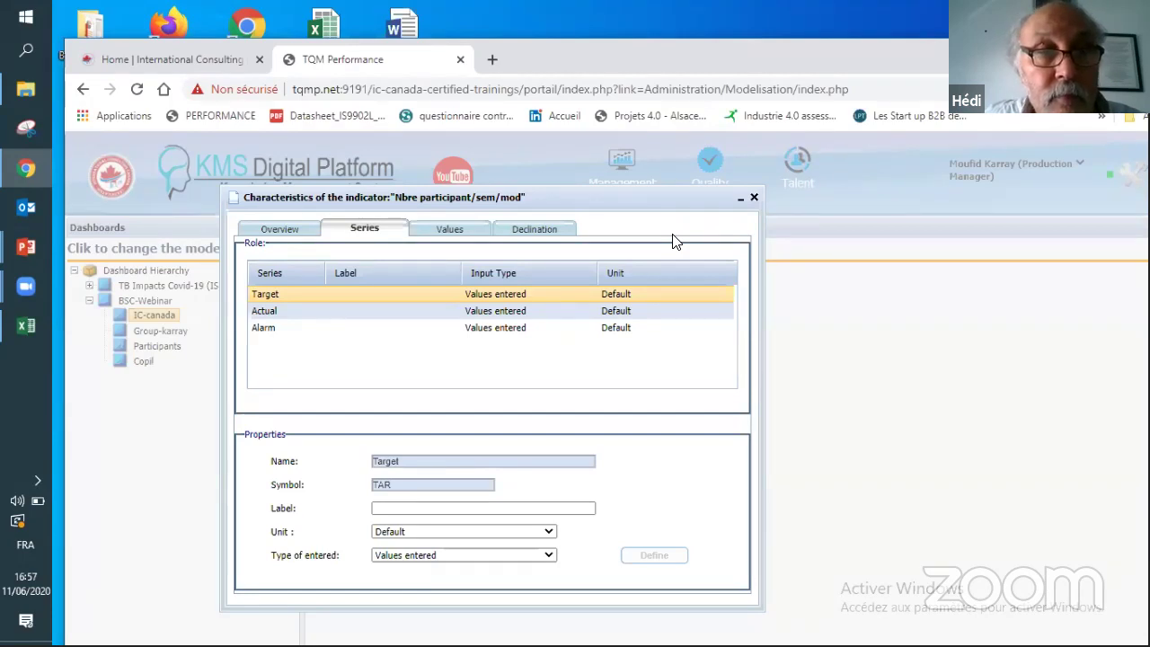
left_click(753, 197)
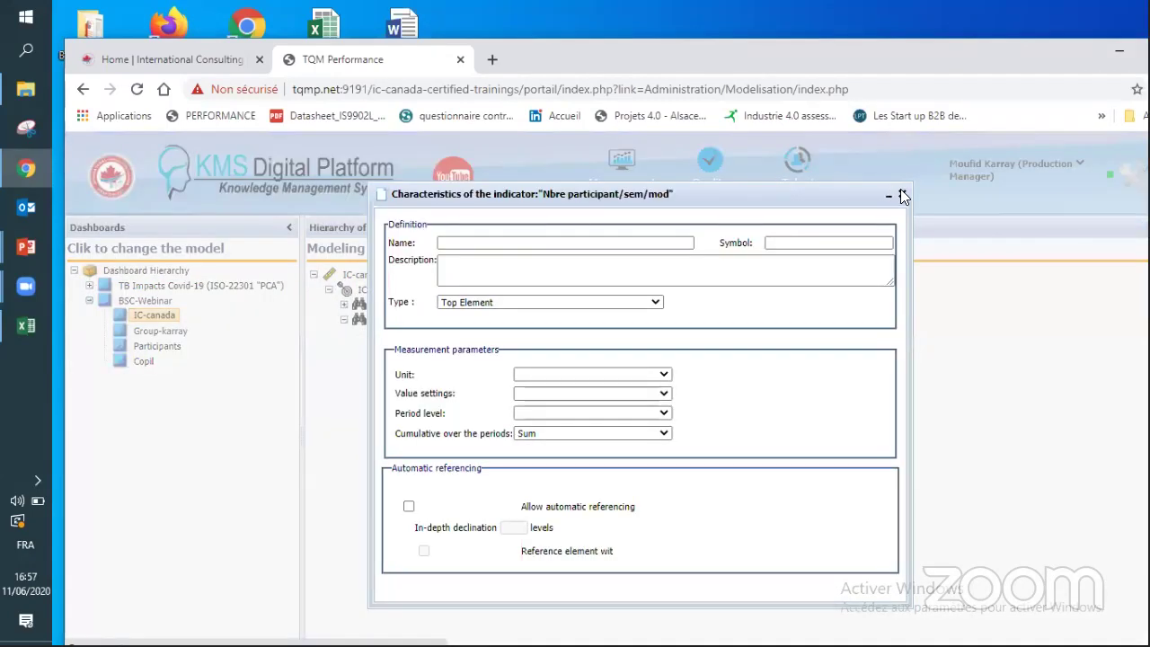
left_click(902, 195)
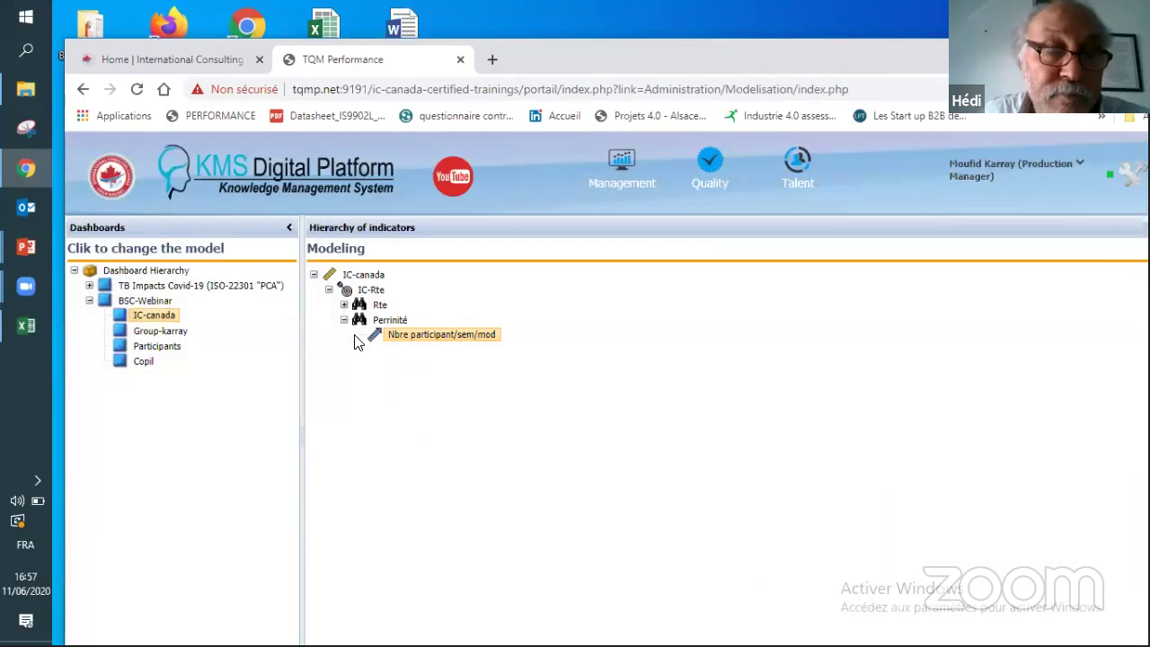
right_click(383, 324)
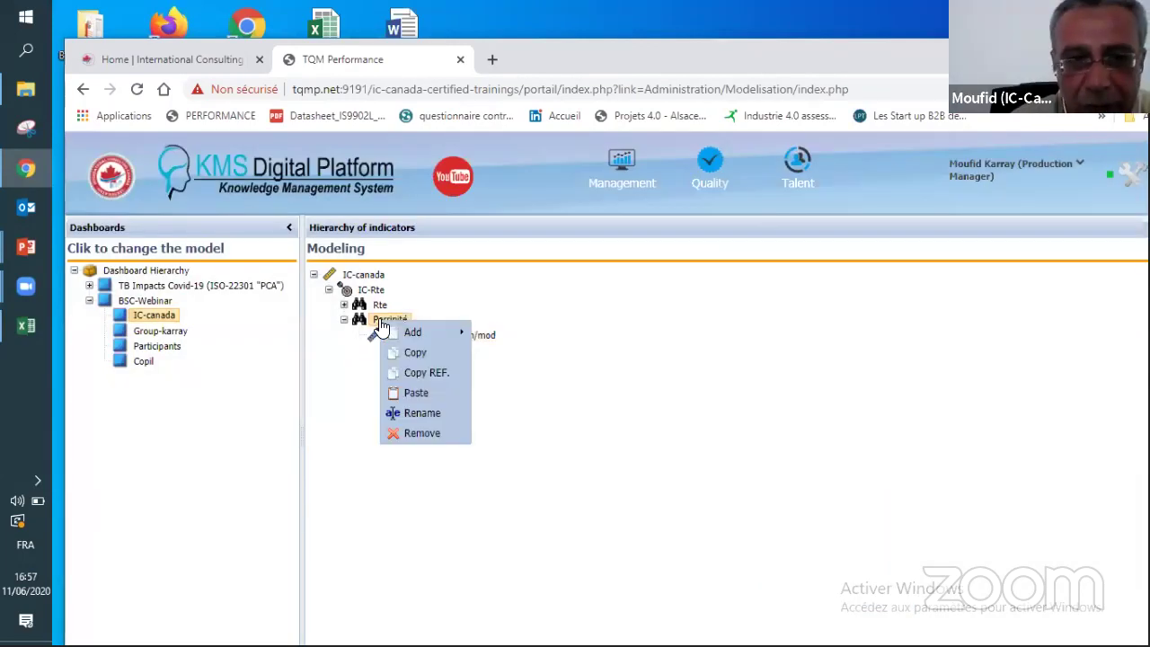
mouse_move(409, 332)
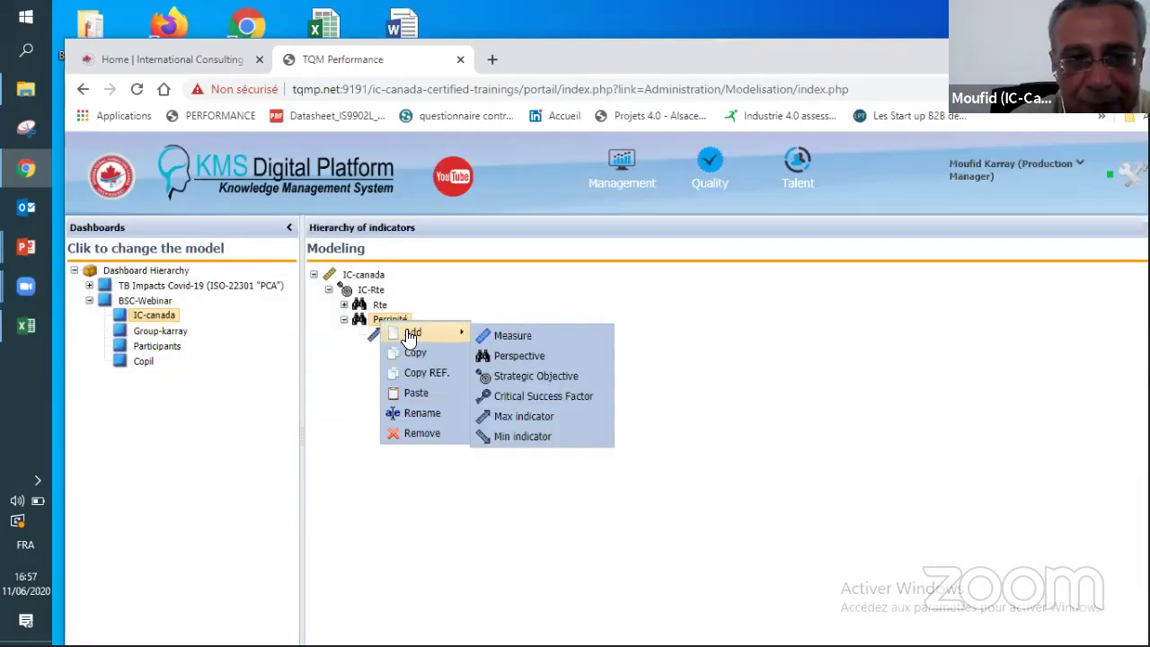
left_click(568, 329)
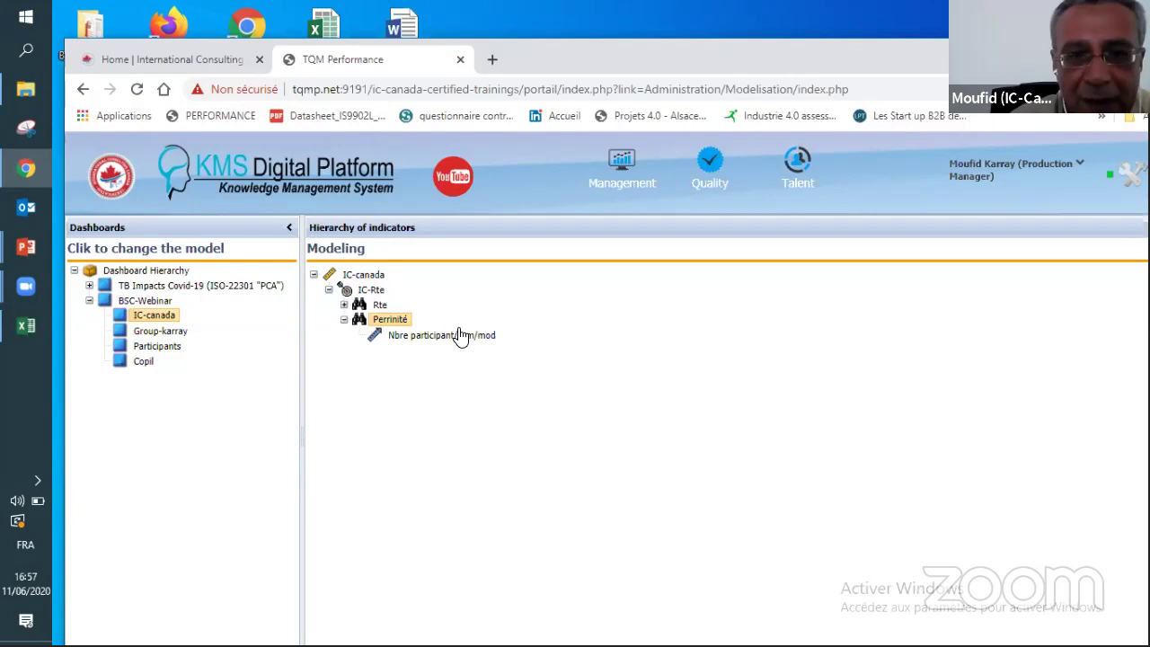
Step: Add a second Max indicator under the Perrinité perspective
right_click(402, 321)
mouse_move(438, 332)
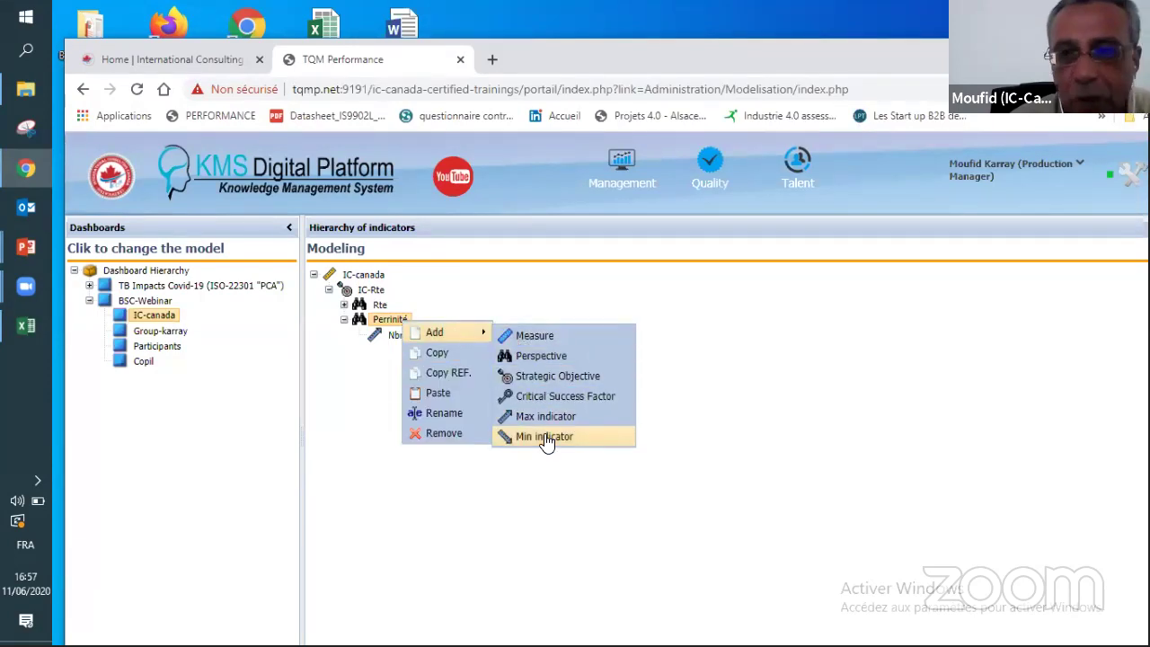
left_click(546, 420)
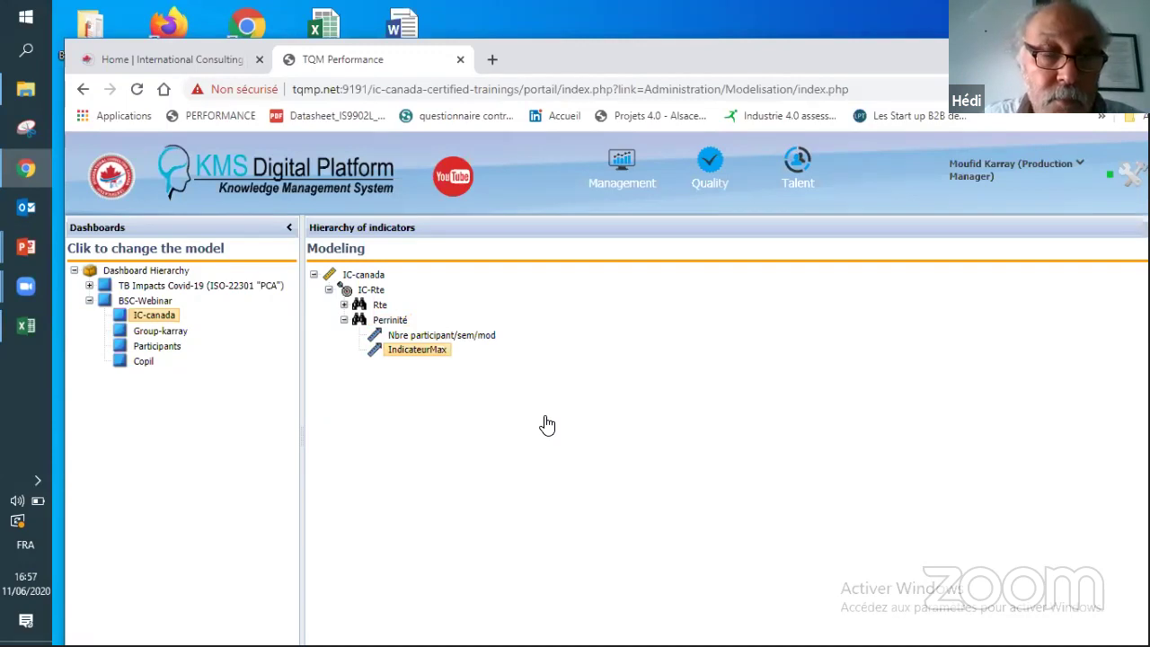
Step: Open the characteristics of the new Max indicator and name it Tx respect du planning
double_click(413, 350)
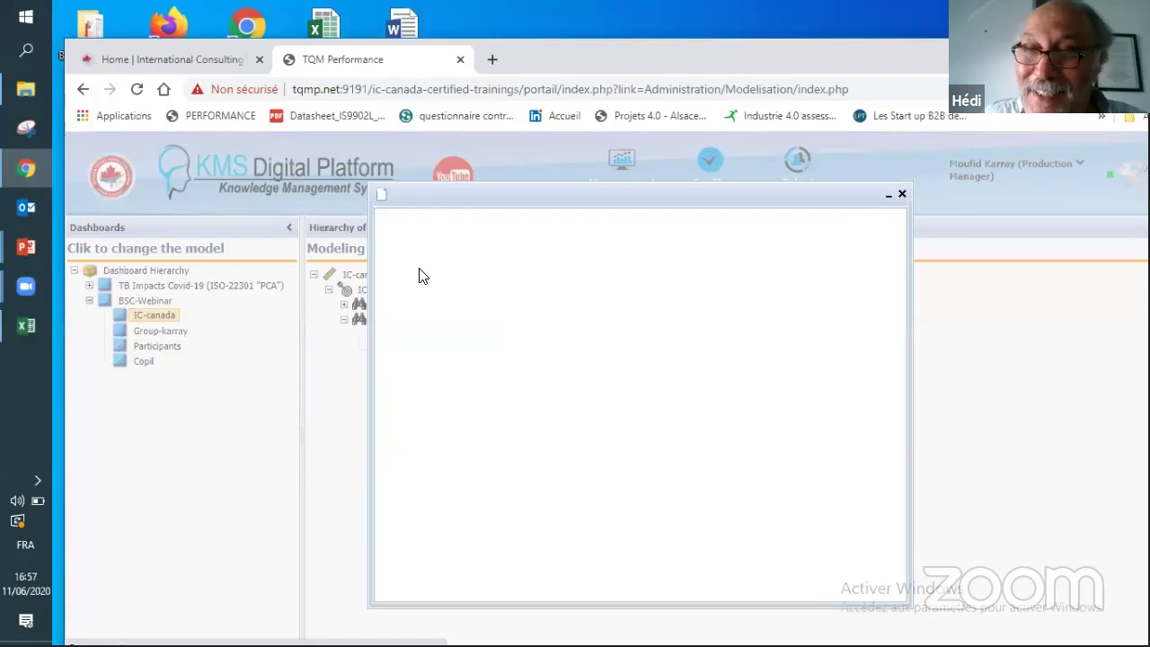
type("Tx")
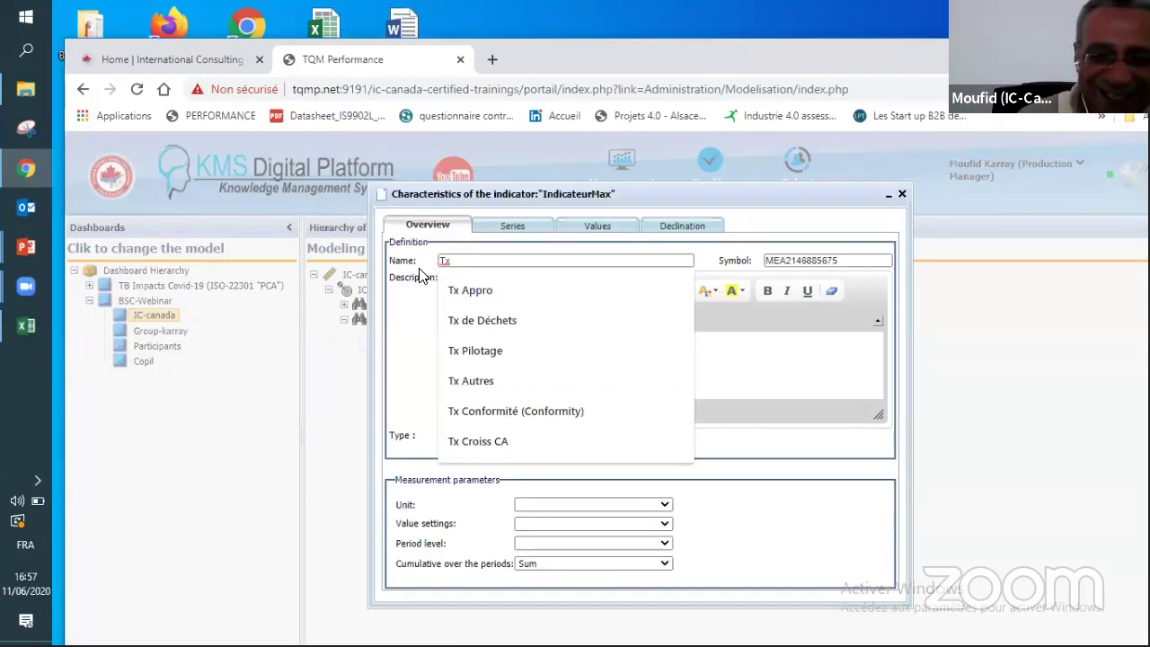
type(" res")
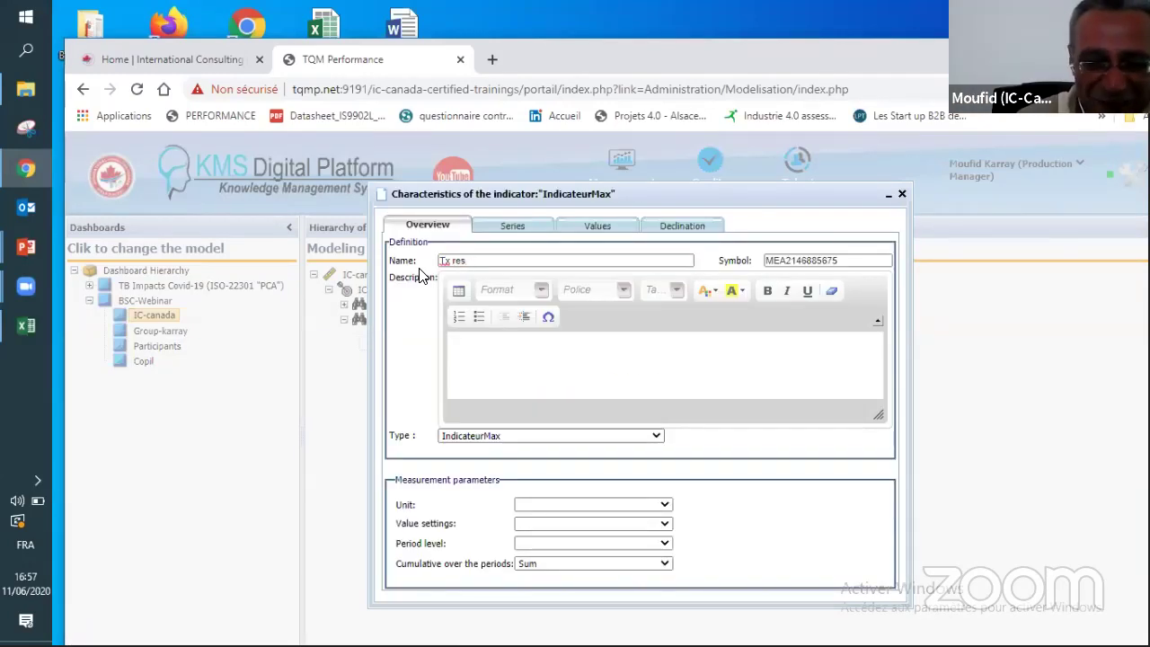
type("pec")
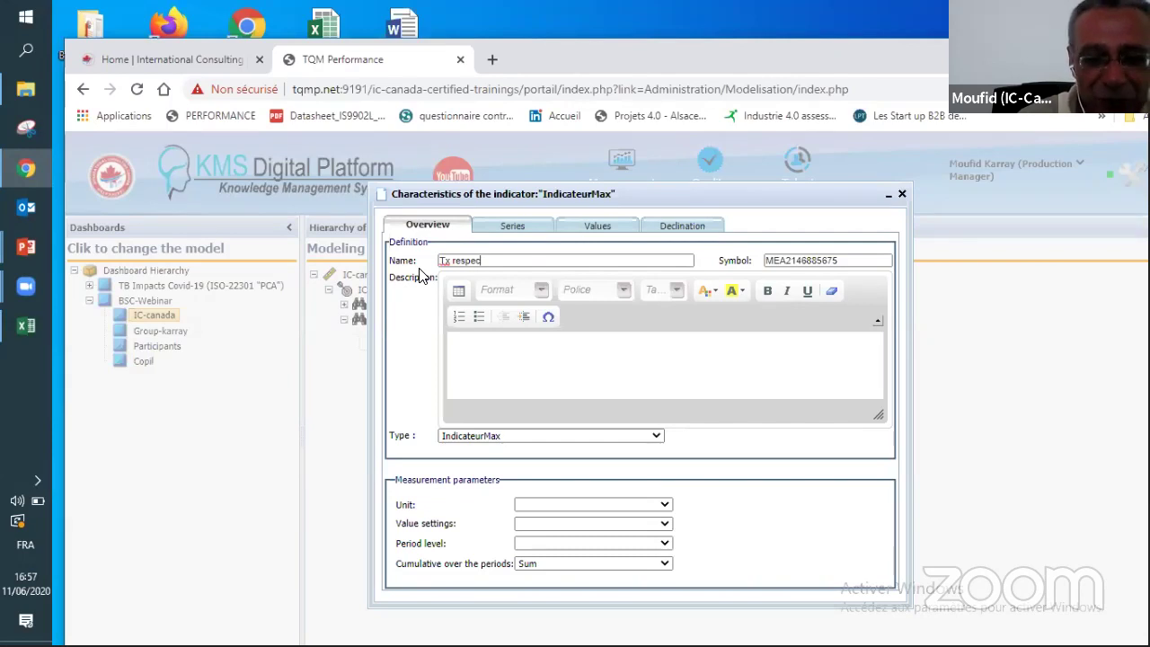
type("t du pla")
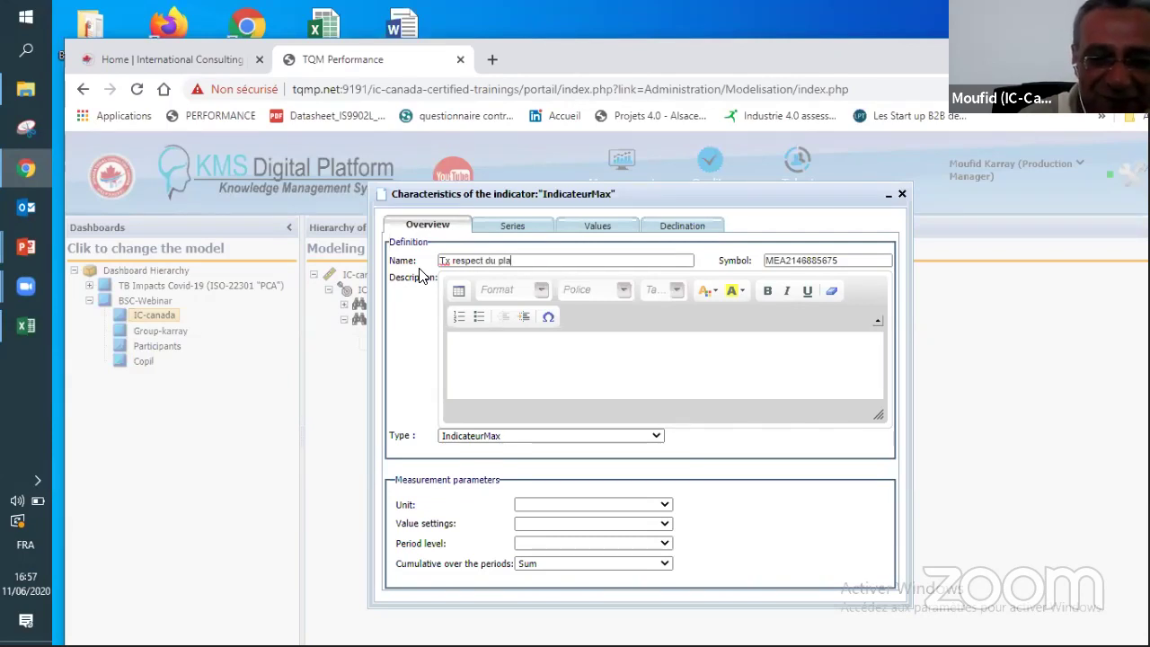
type("nning")
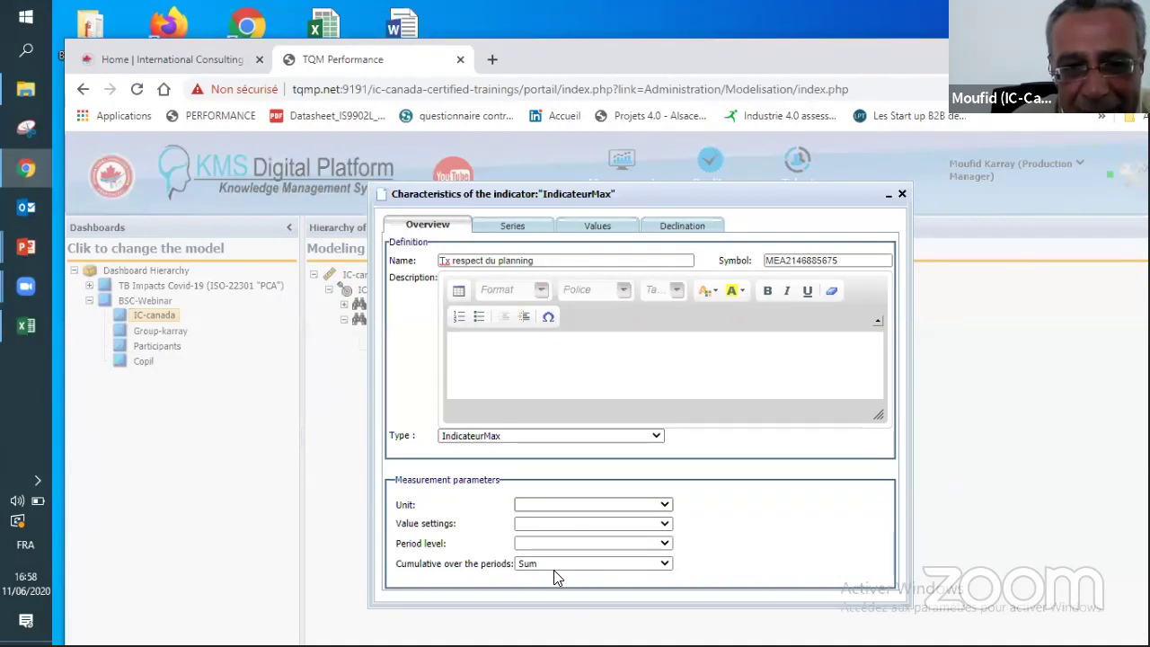
Step: Set the indicator's unit to Percentage, value settings to Basic - Maximize, period level to Month and cumulation over the periods to Average
left_click(558, 523)
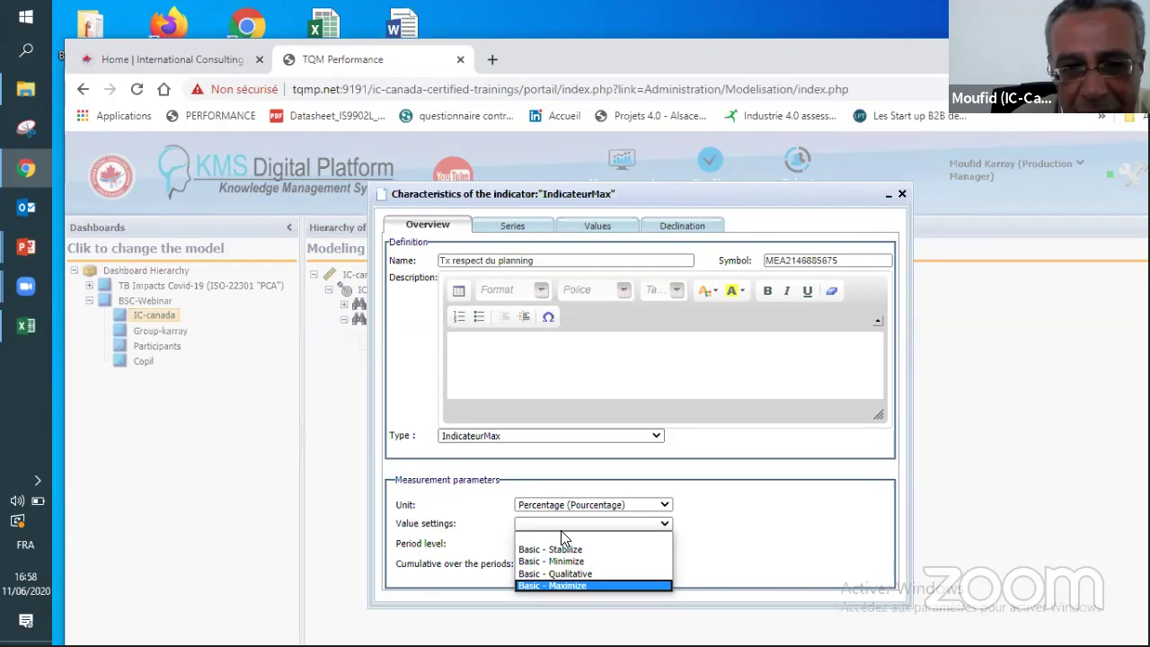
left_click(552, 585)
left_click(559, 543)
left_click(568, 606)
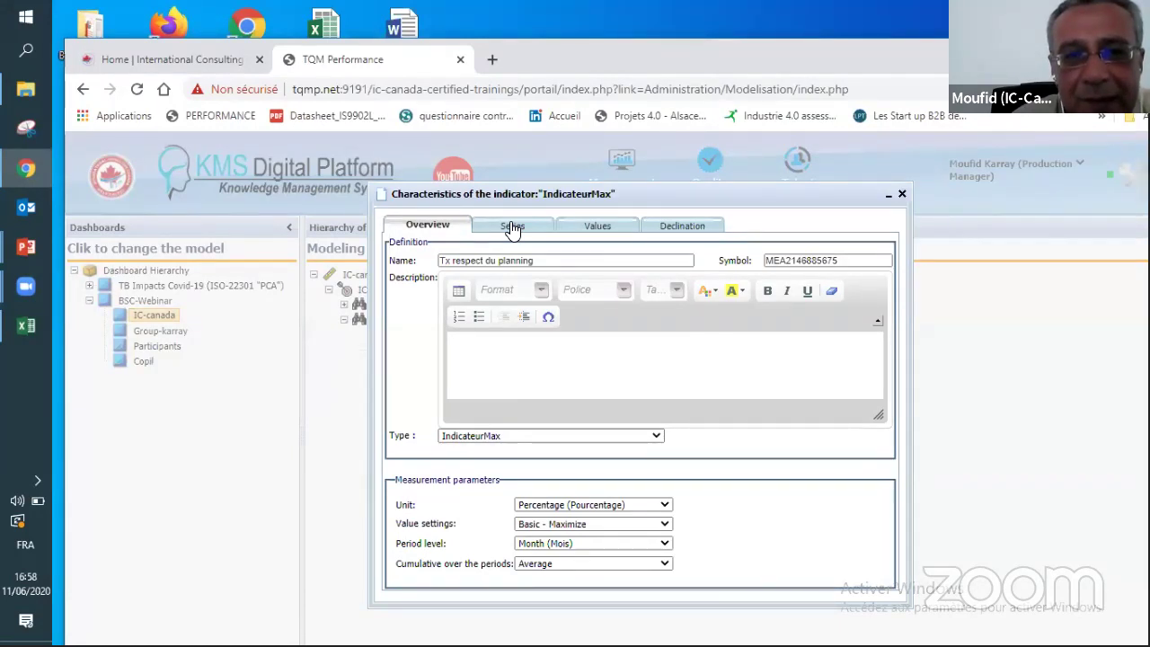
Step: Change the Target series' input type to Formula and save the formula 100/100 for it
left_click(512, 226)
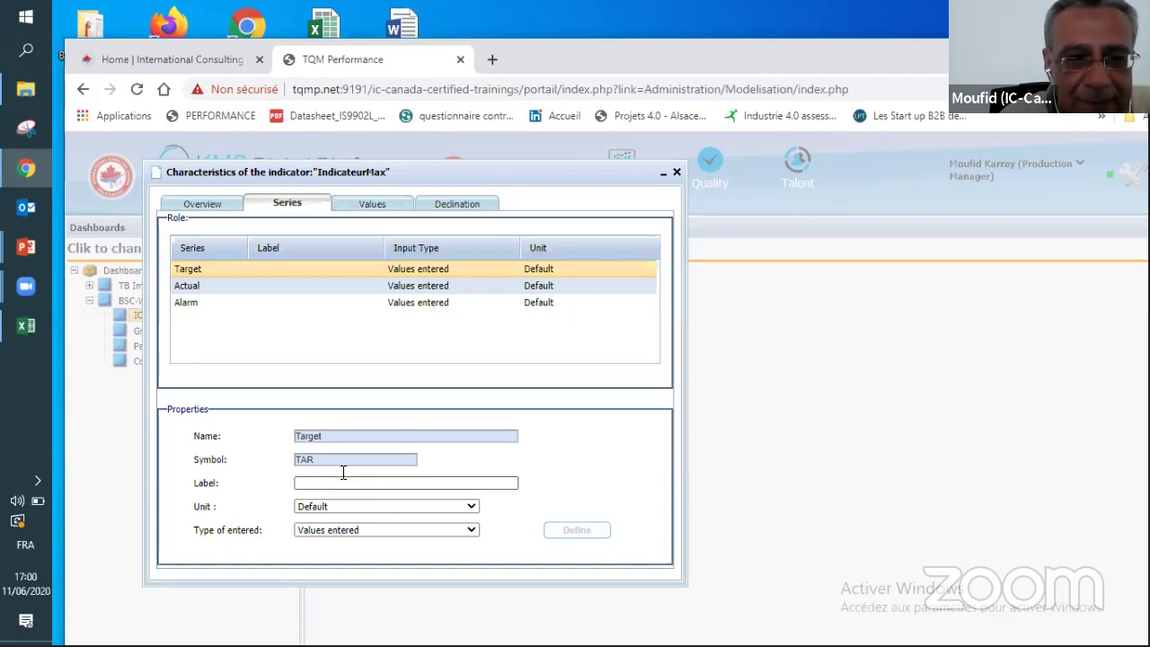
left_click(378, 531)
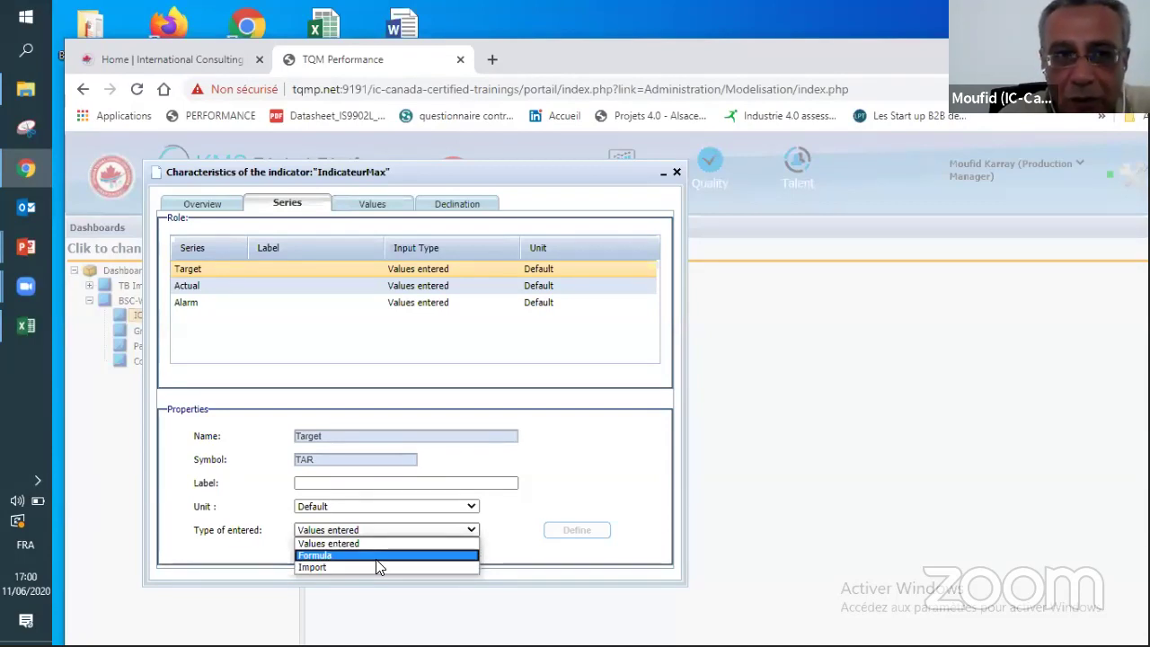
left_click(377, 556)
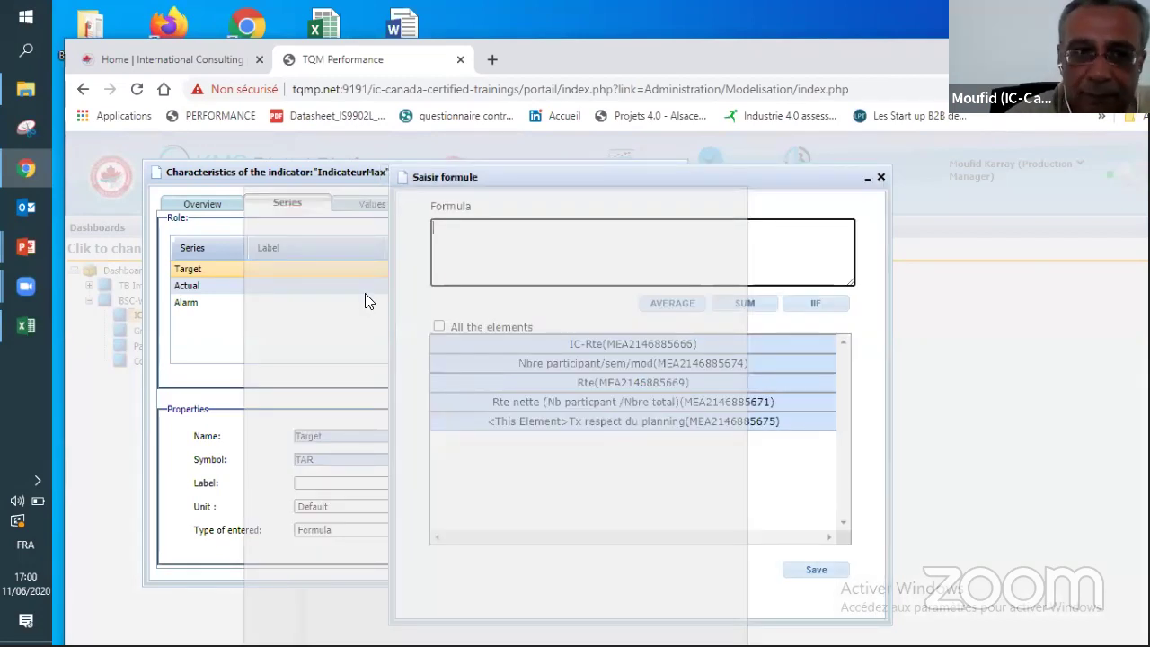
type("100/100")
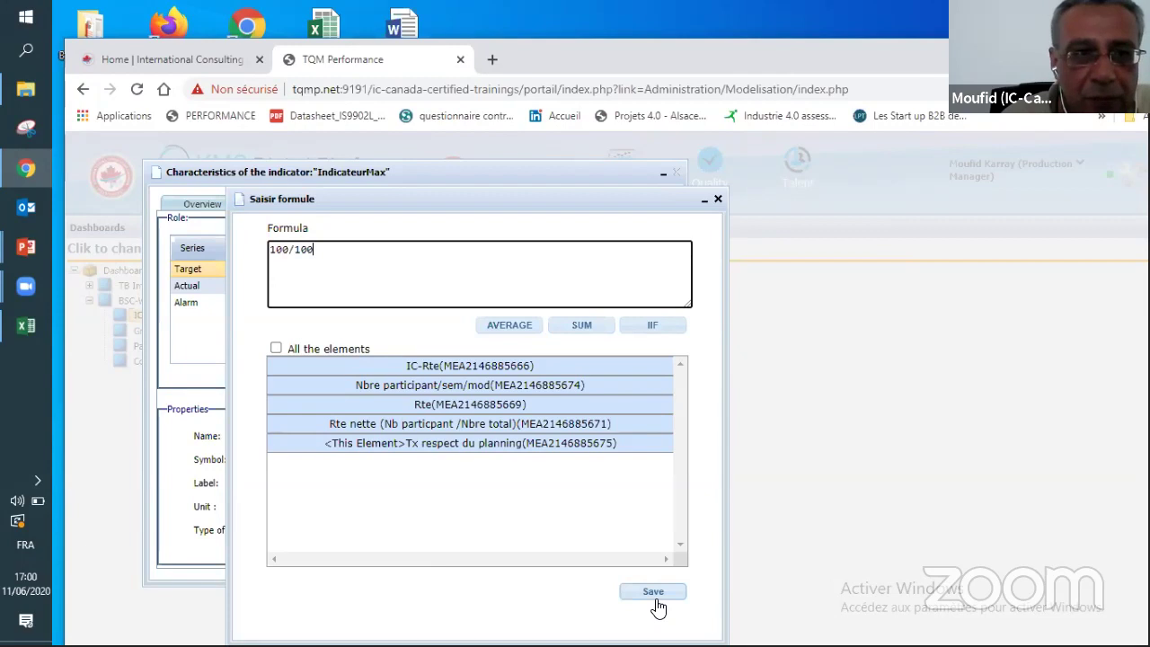
left_click(657, 594)
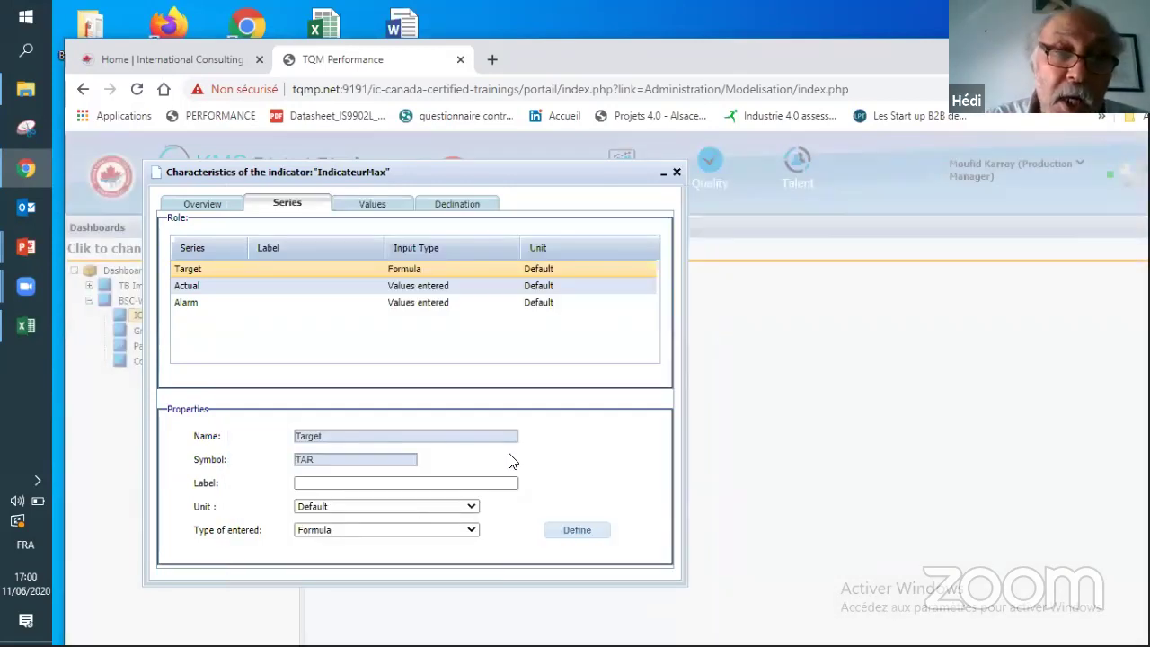
Step: Define the Alarm series by the formula 80/100, save it and close the indicator's characteristics
left_click(208, 303)
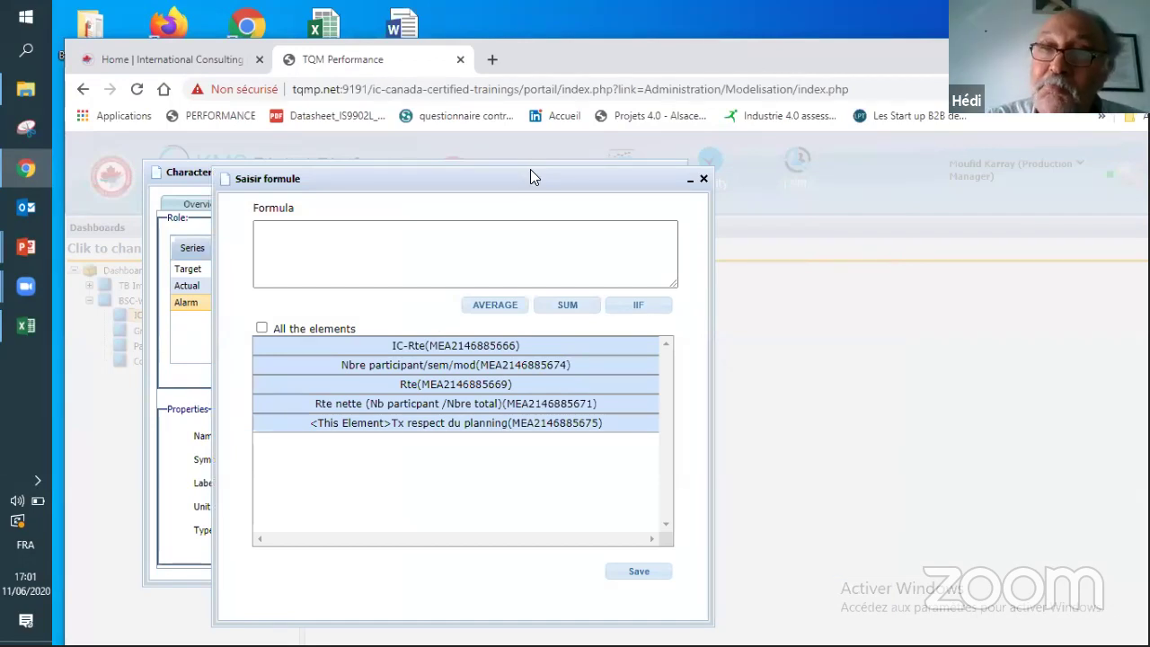
left_click(530, 169)
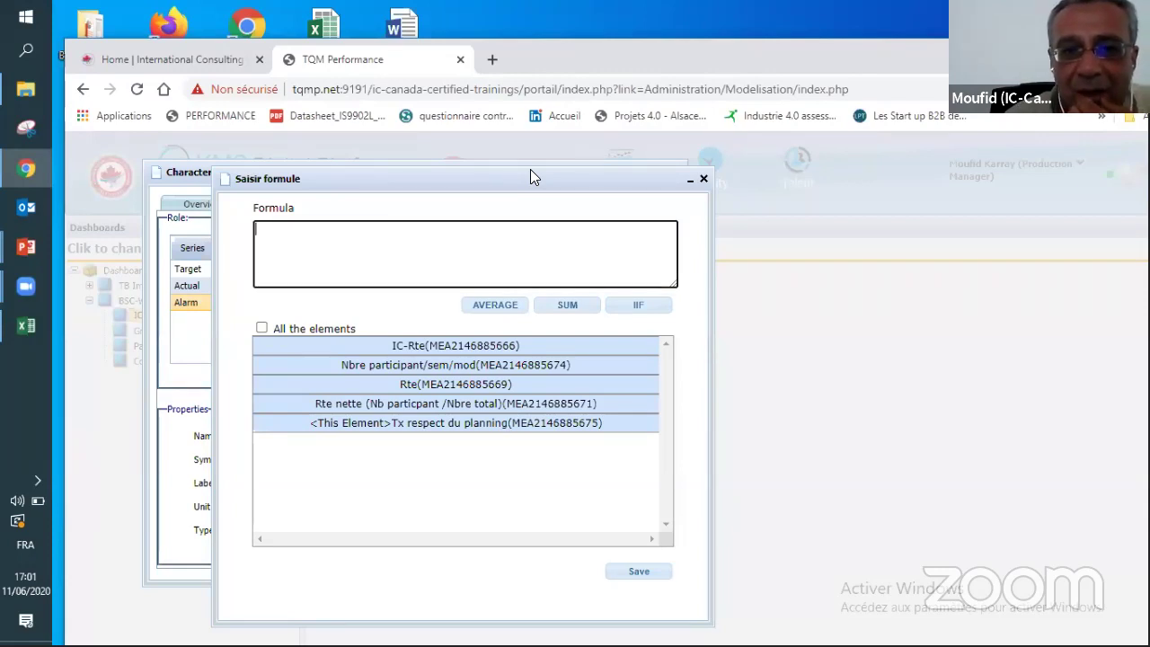
type("80/100")
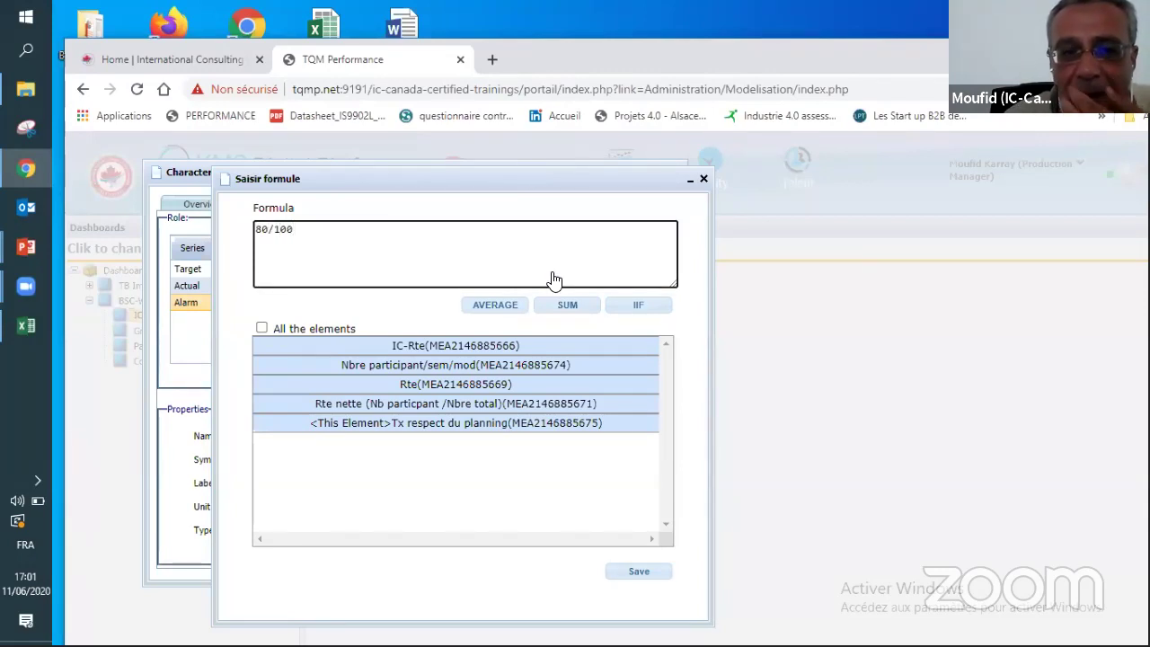
left_click(651, 571)
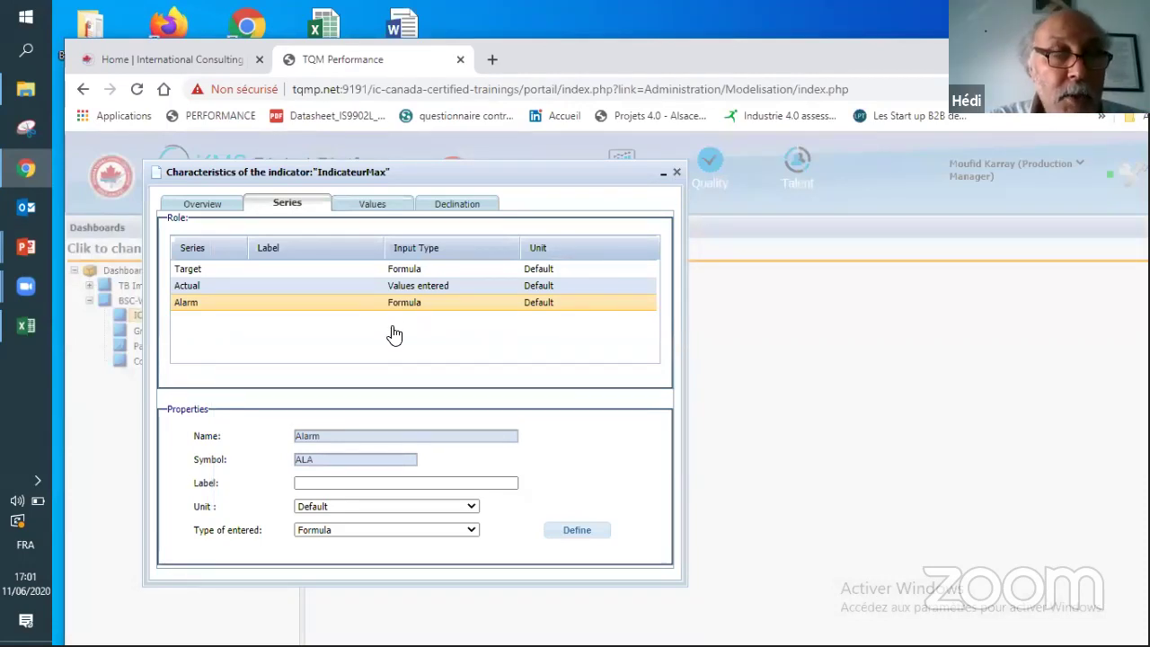
key("Escape")
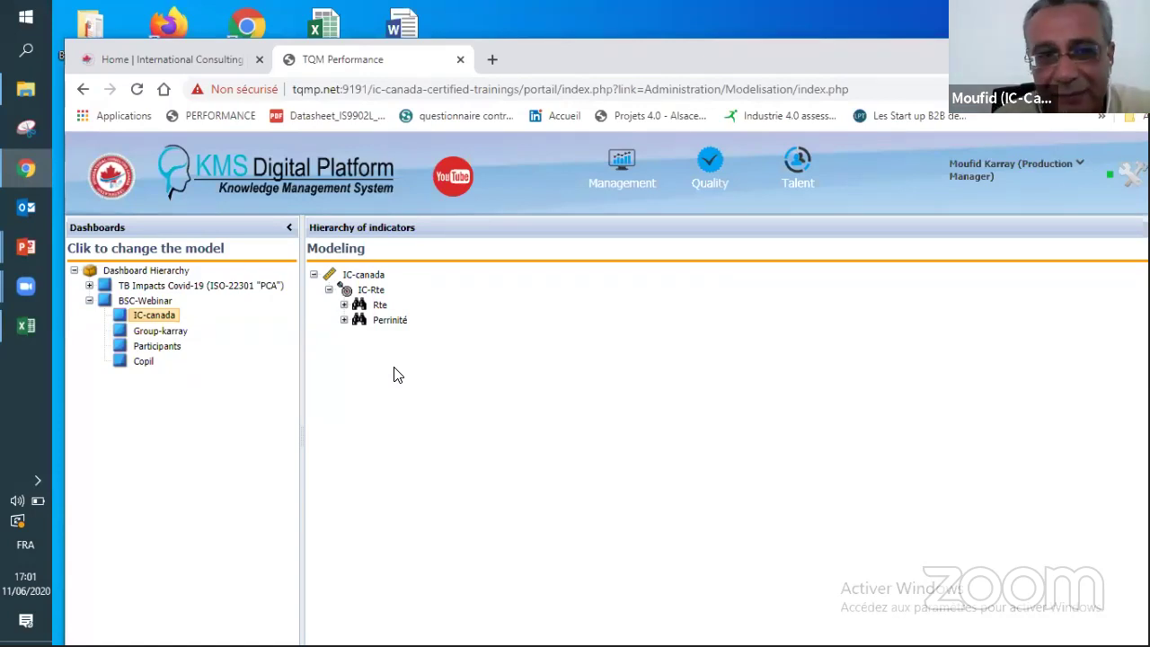
Step: View the indicator hierarchies of the Group-karray, IC-canada and Participants models in turn
left_click(151, 332)
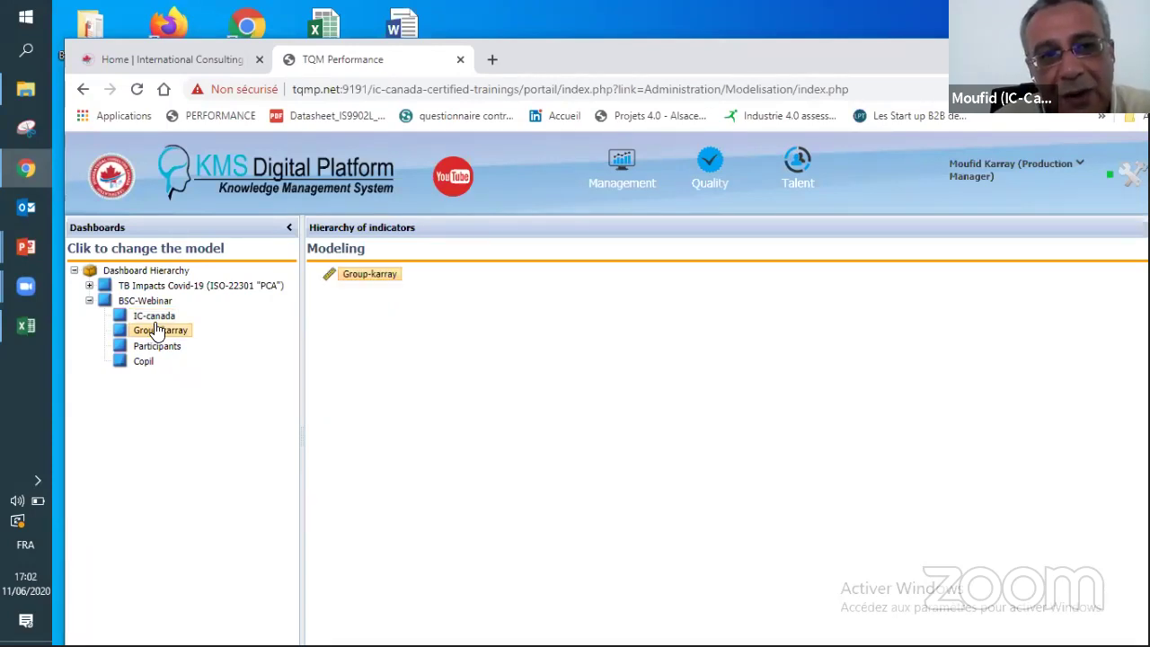
left_click(157, 319)
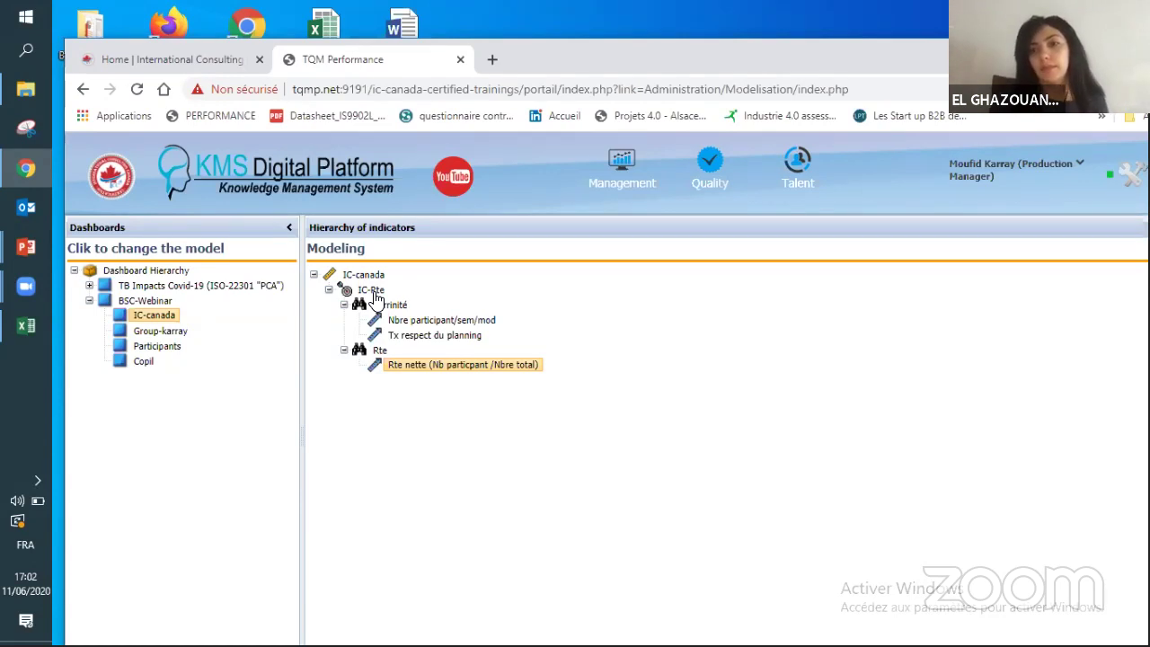
left_click(151, 333)
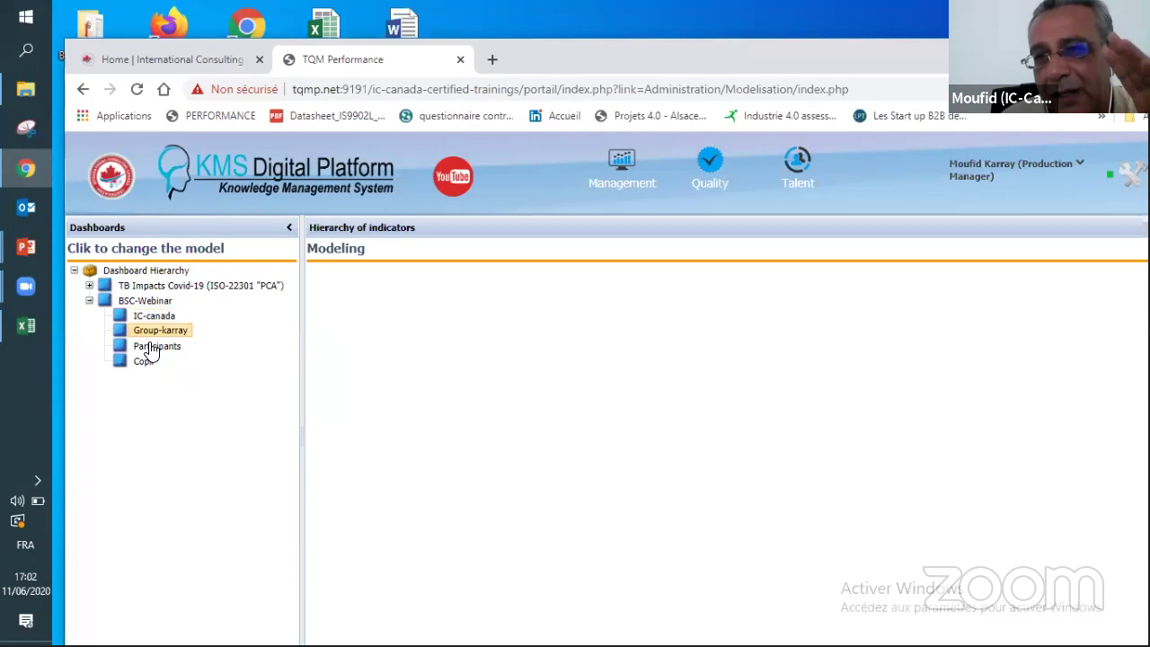
left_click(152, 349)
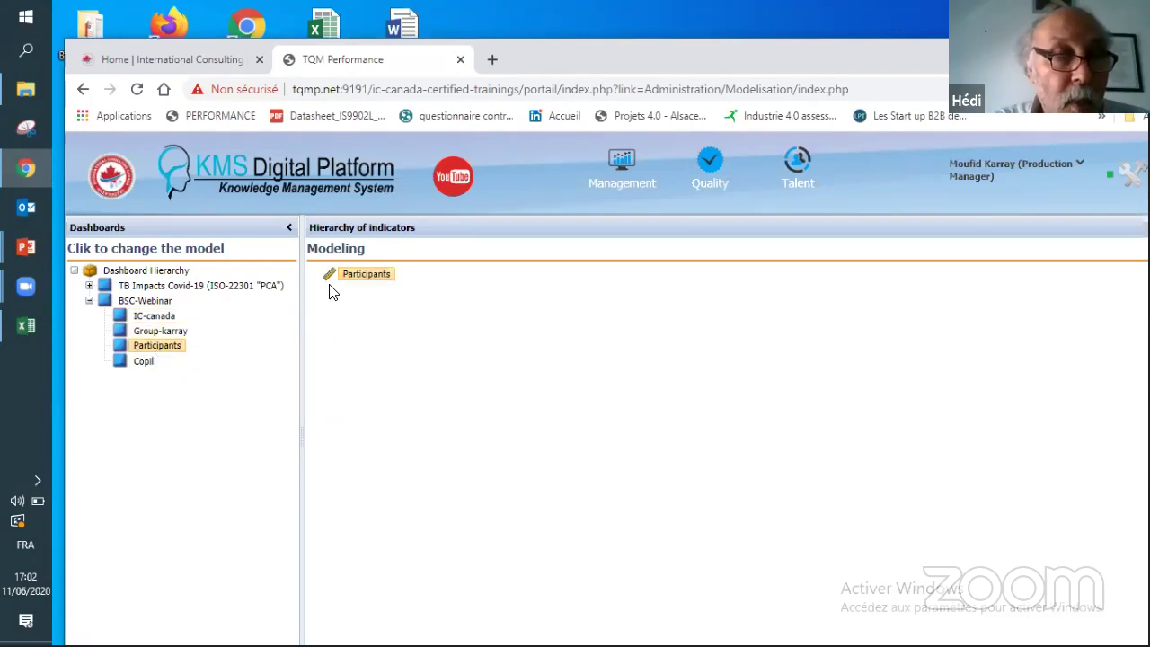
Step: Leave the modeling page and open the KPI Browser from the Management section
left_click(630, 164)
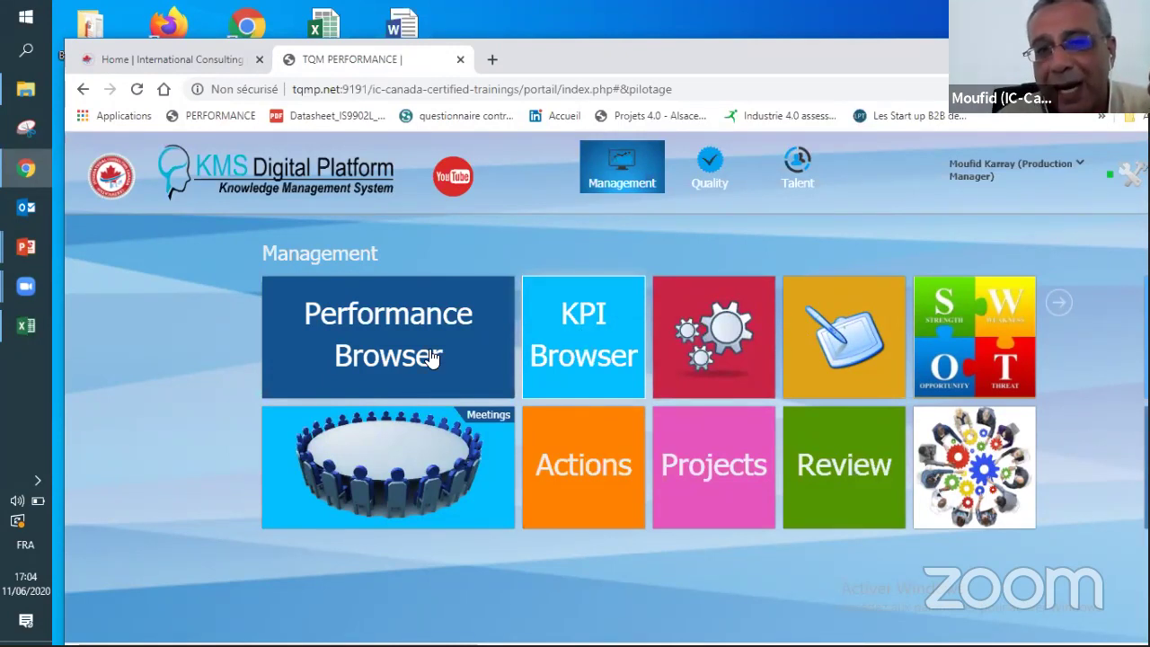
left_click(400, 358)
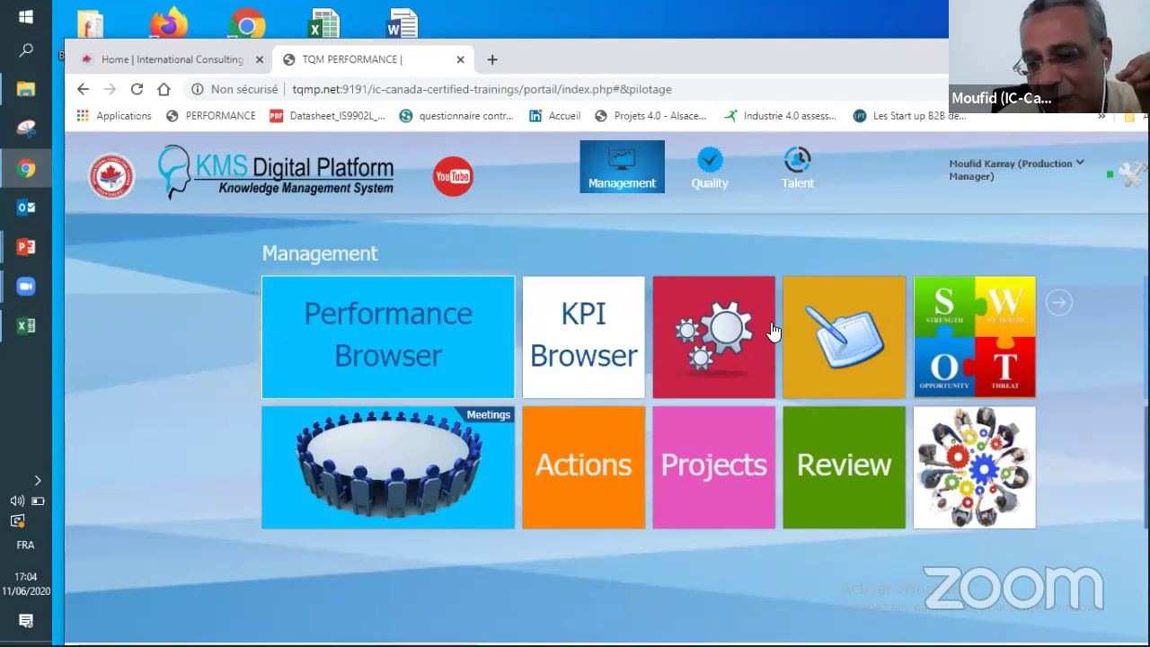
left_click(422, 347)
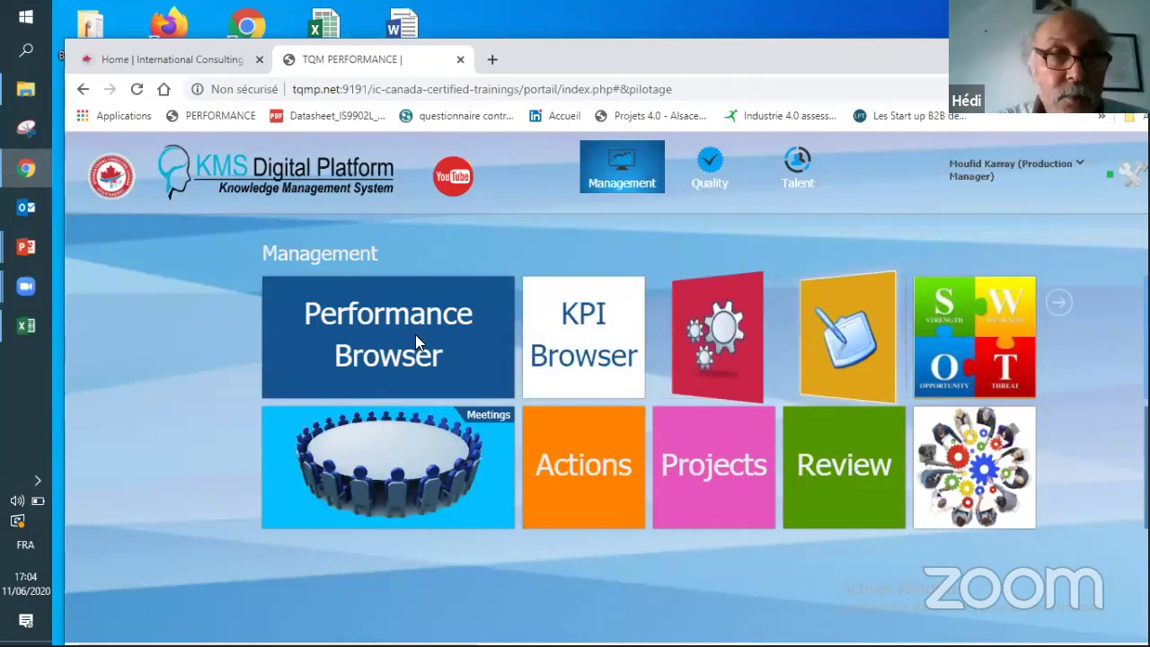
left_click(583, 347)
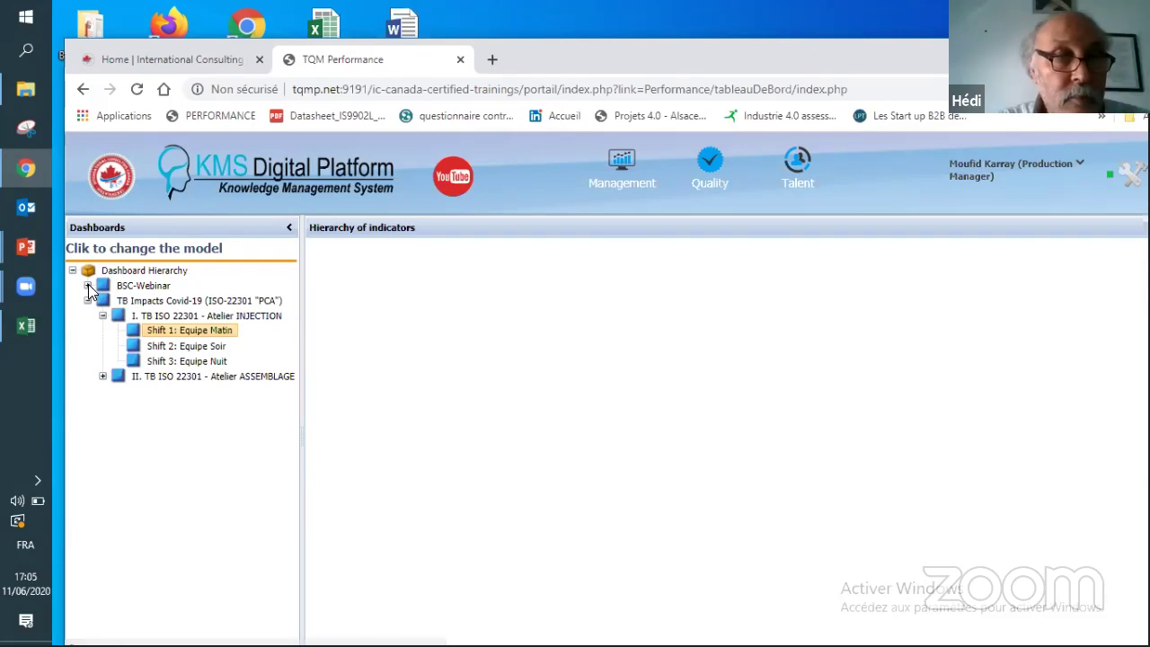
Step: View the graphical indicator hierarchies of BSC-Webinar and its Group-karray, IC-canada and Participants dashboards
left_click(129, 287)
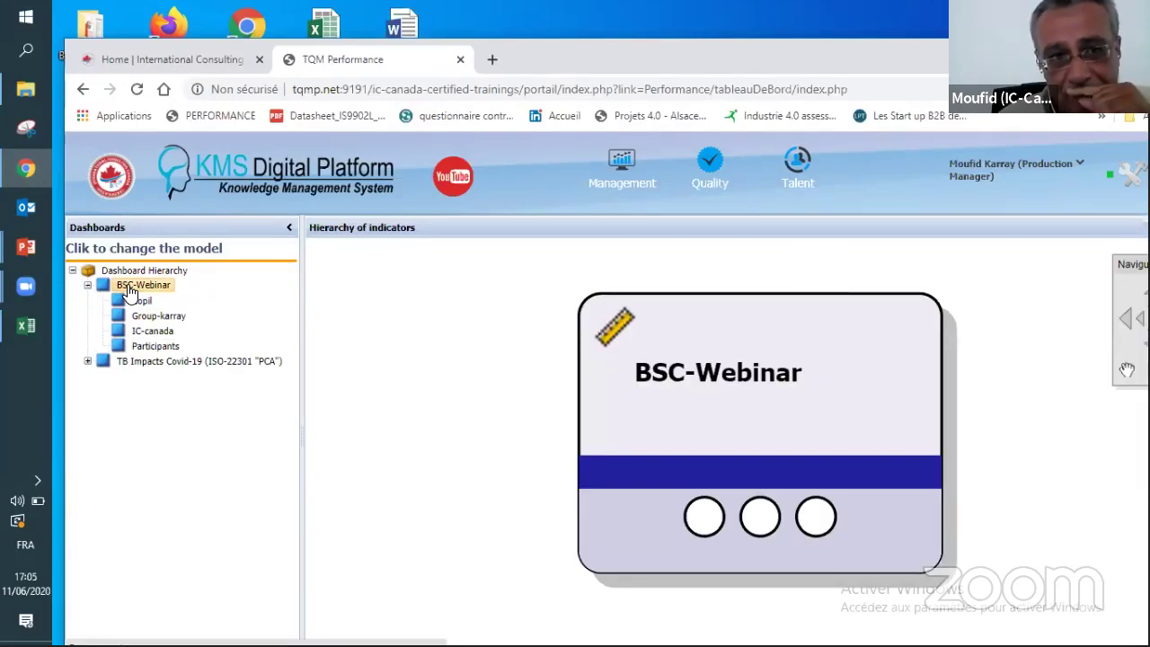
left_click(148, 315)
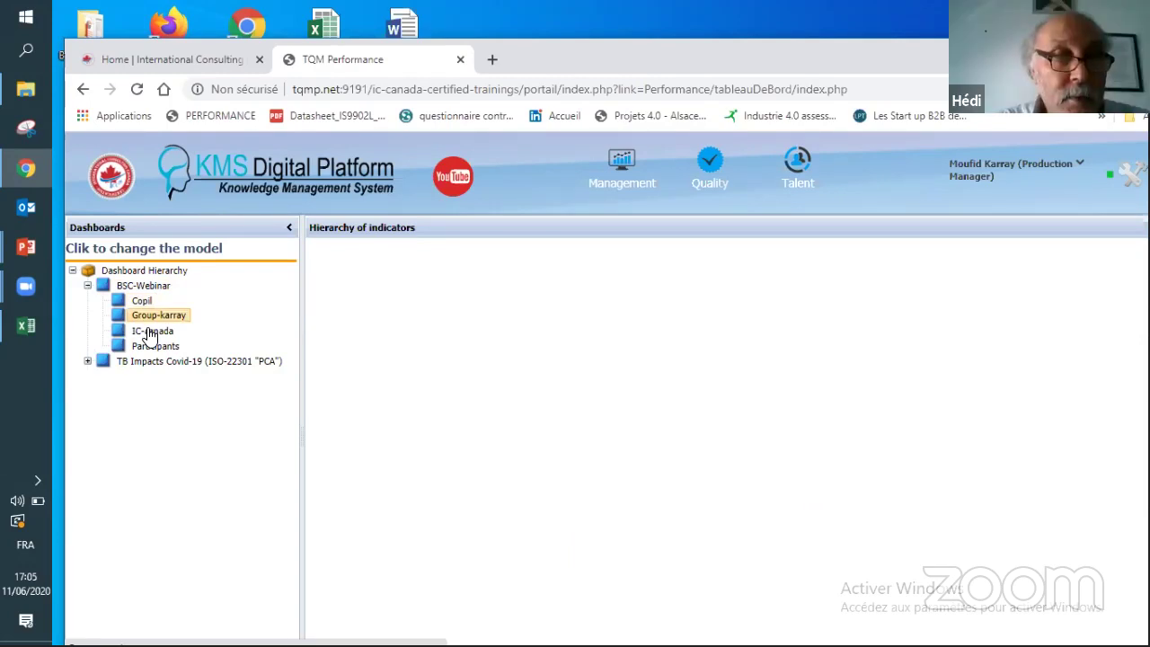
left_click(150, 332)
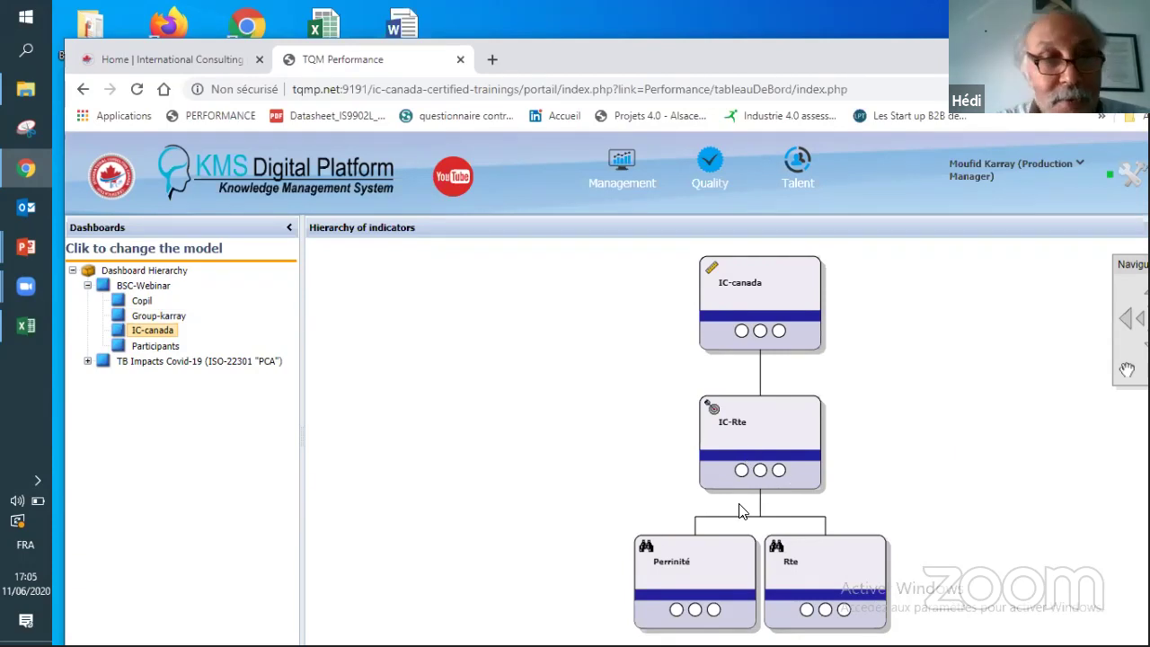
left_click(148, 348)
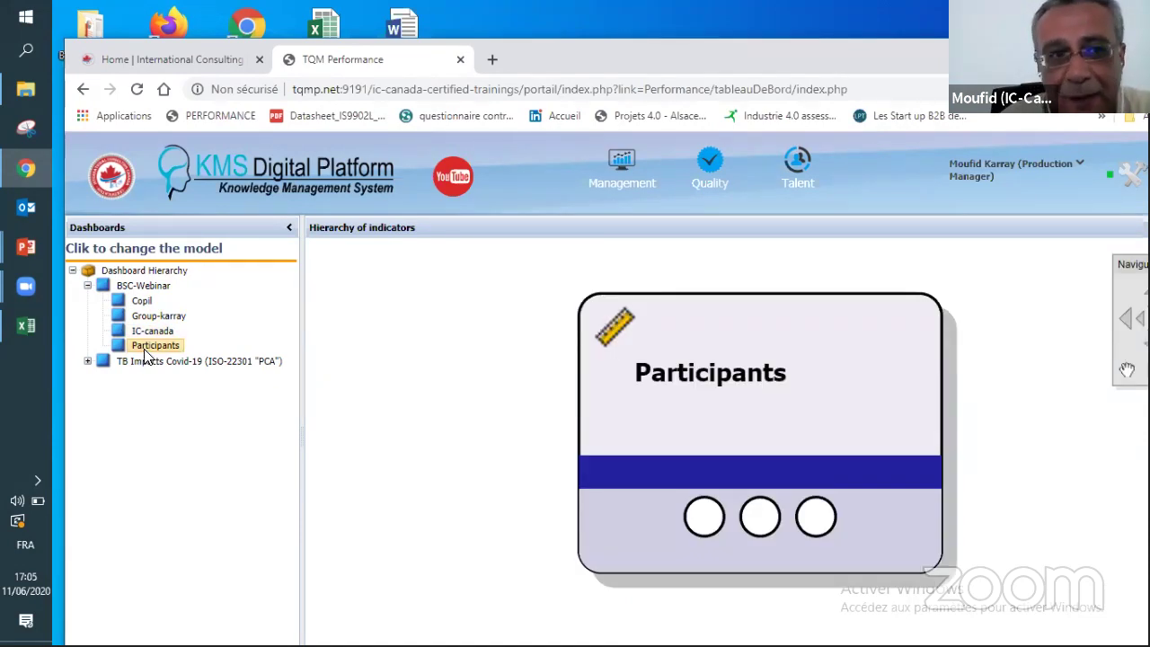
Step: View the BSC-Webinar hierarchy, return to the Management section and open the Performance Browser
left_click(139, 288)
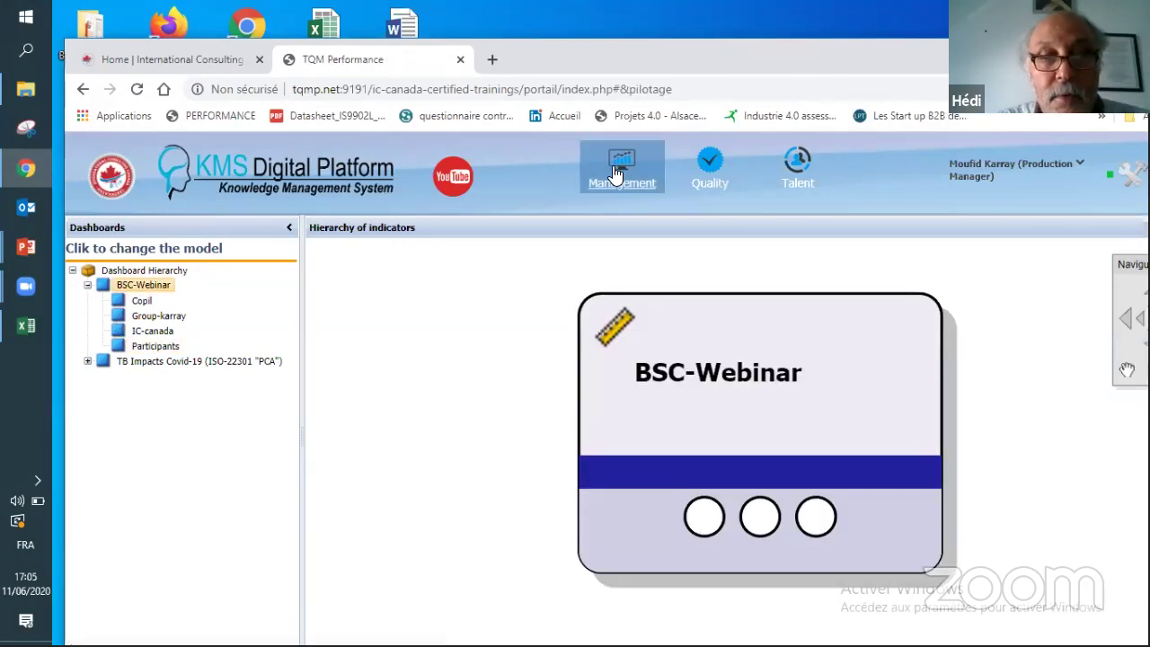
left_click(617, 173)
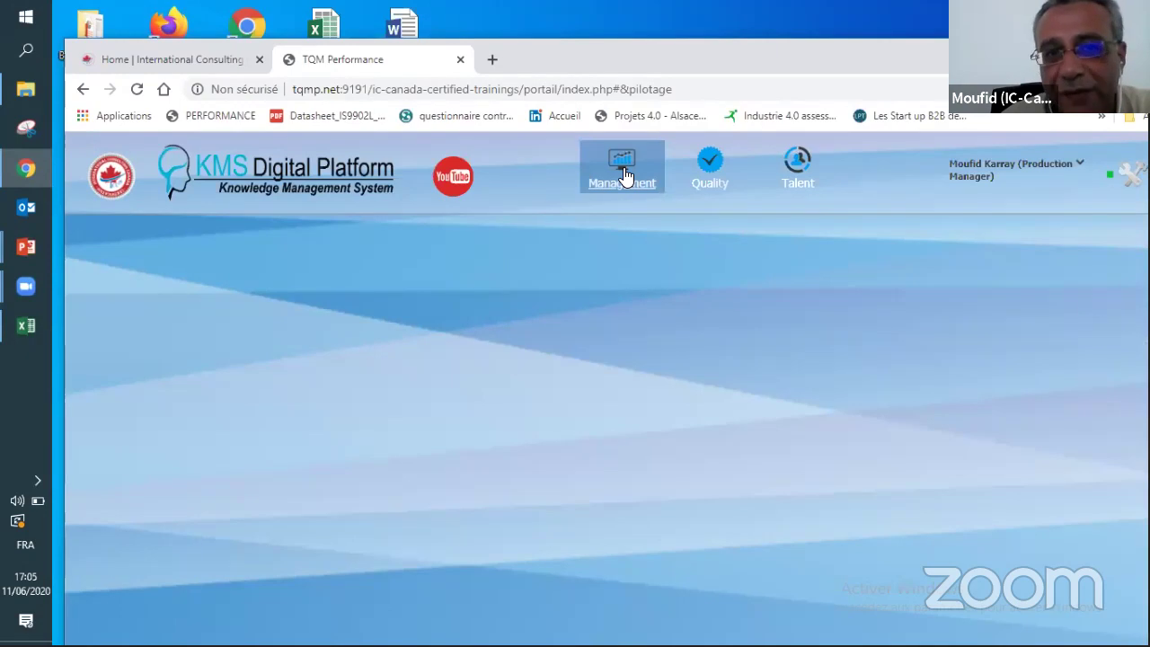
left_click(622, 174)
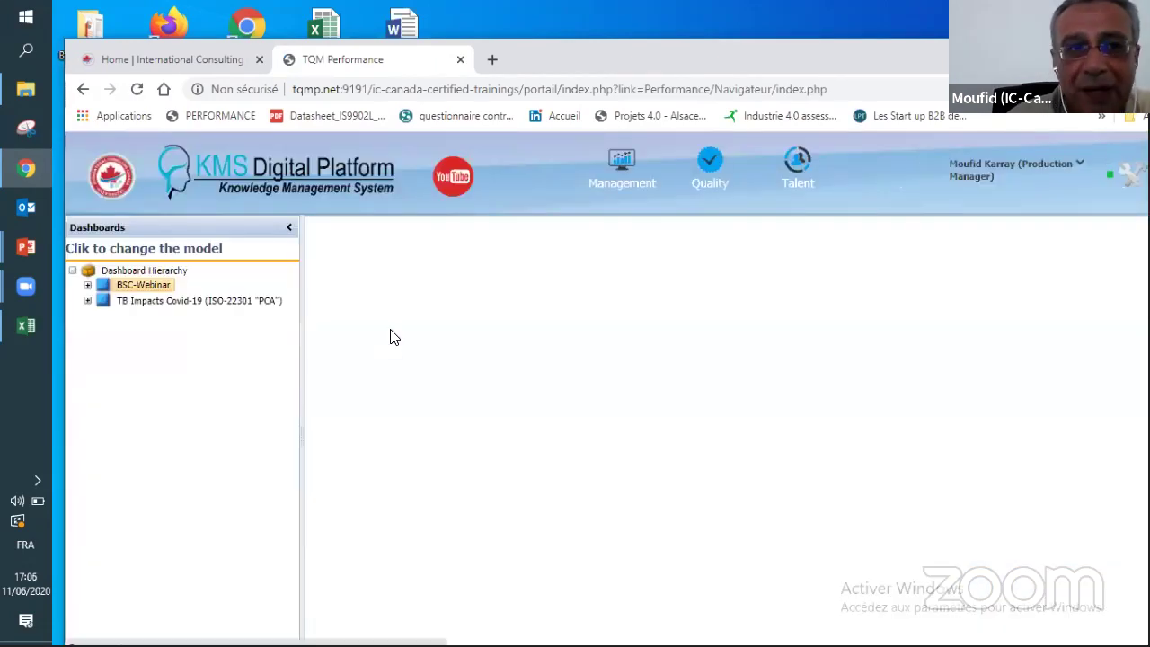
Step: Expand BSC-Webinar and view the indicator lists of its Group-karray and IC-canada dashboards
left_click(90, 285)
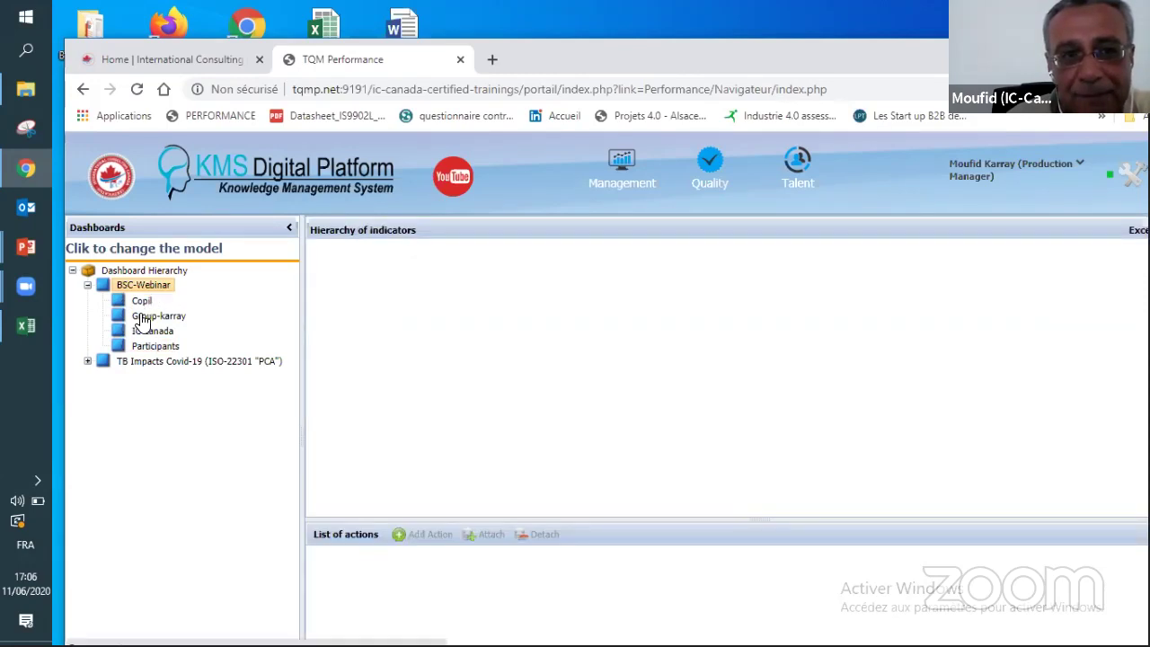
left_click(147, 320)
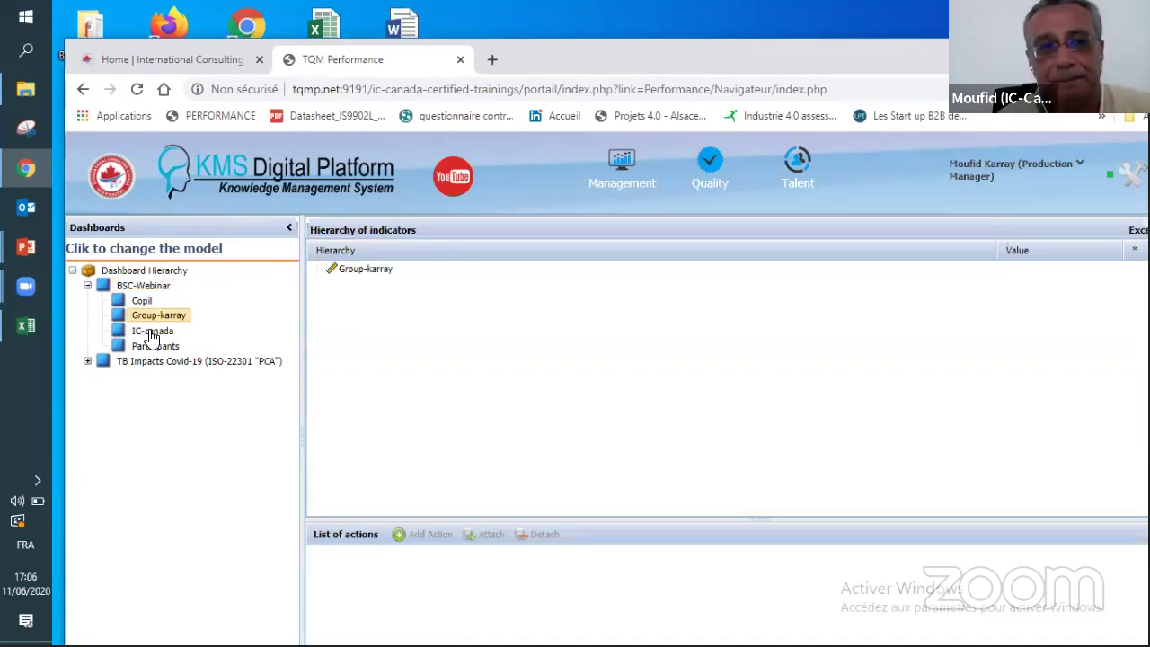
left_click(151, 332)
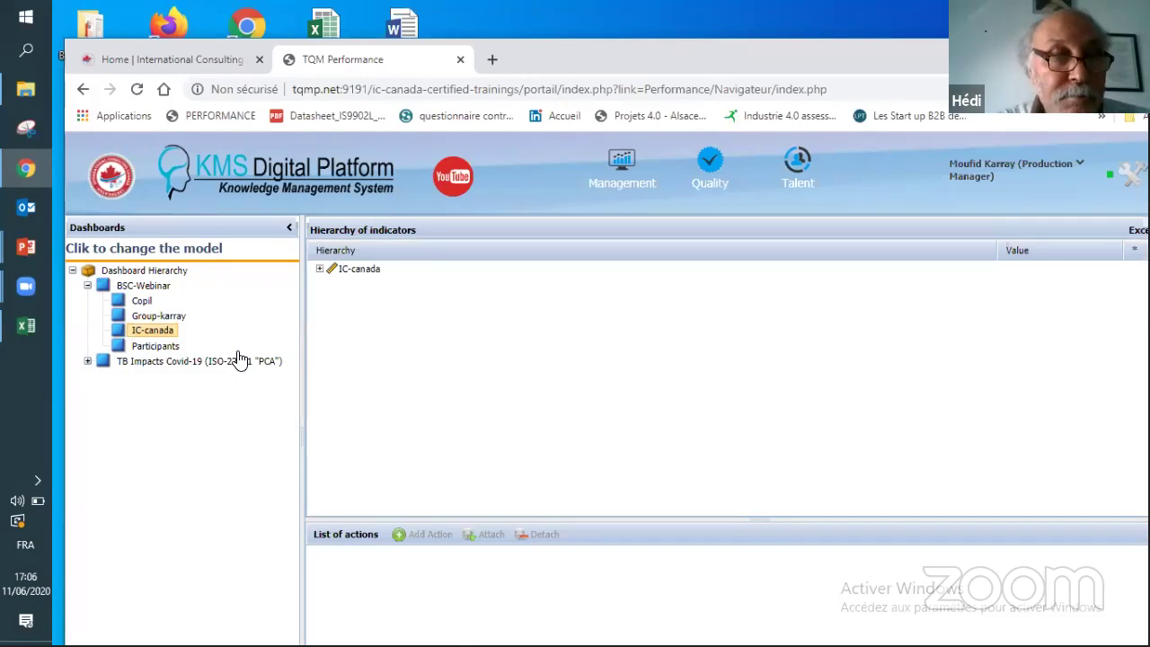
Step: Expand the IC-canada hierarchy through IC-Rte, Perrinité and Rte, and view the Rte nette indicator's gauge and period values
left_click(320, 269)
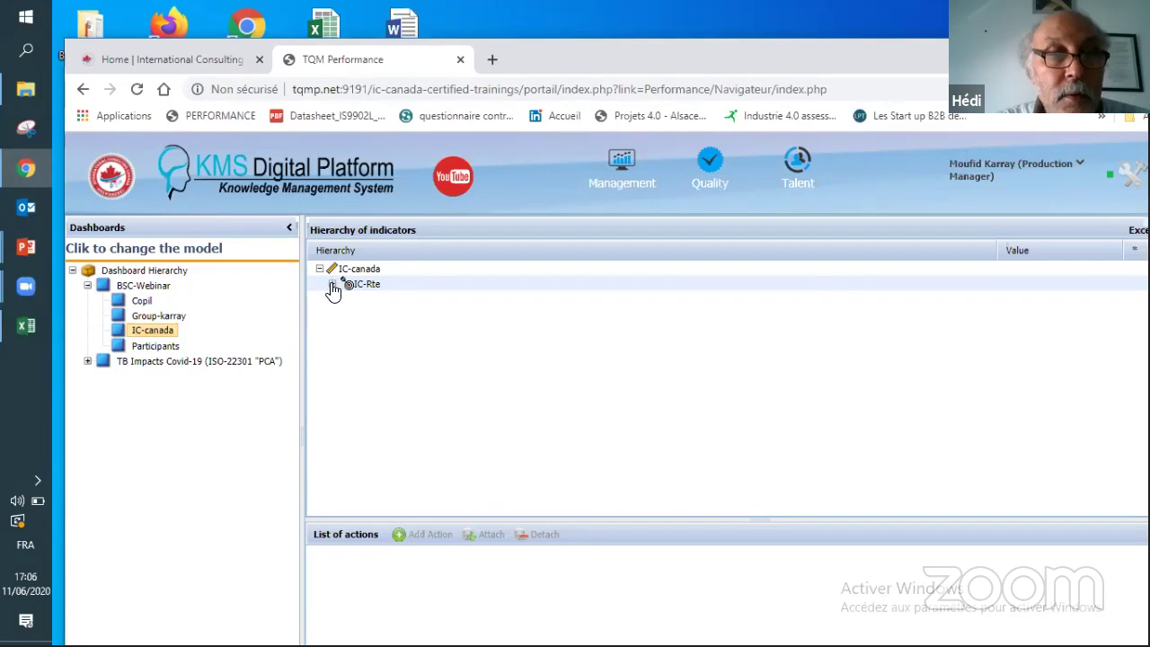
left_click(333, 284)
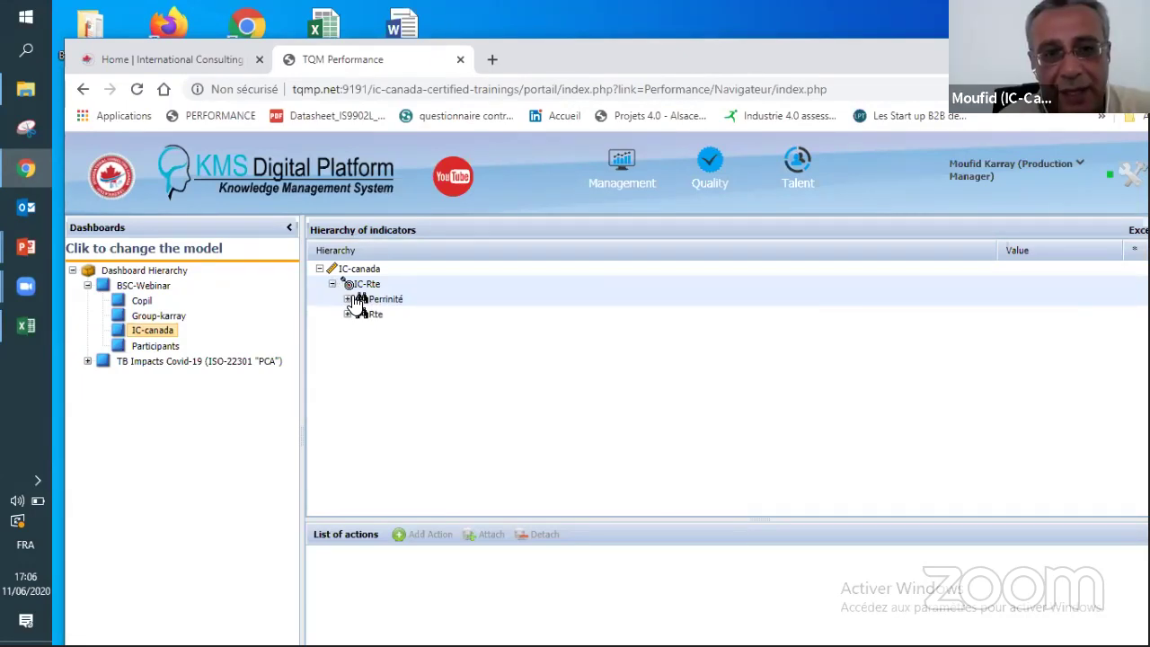
left_click(348, 299)
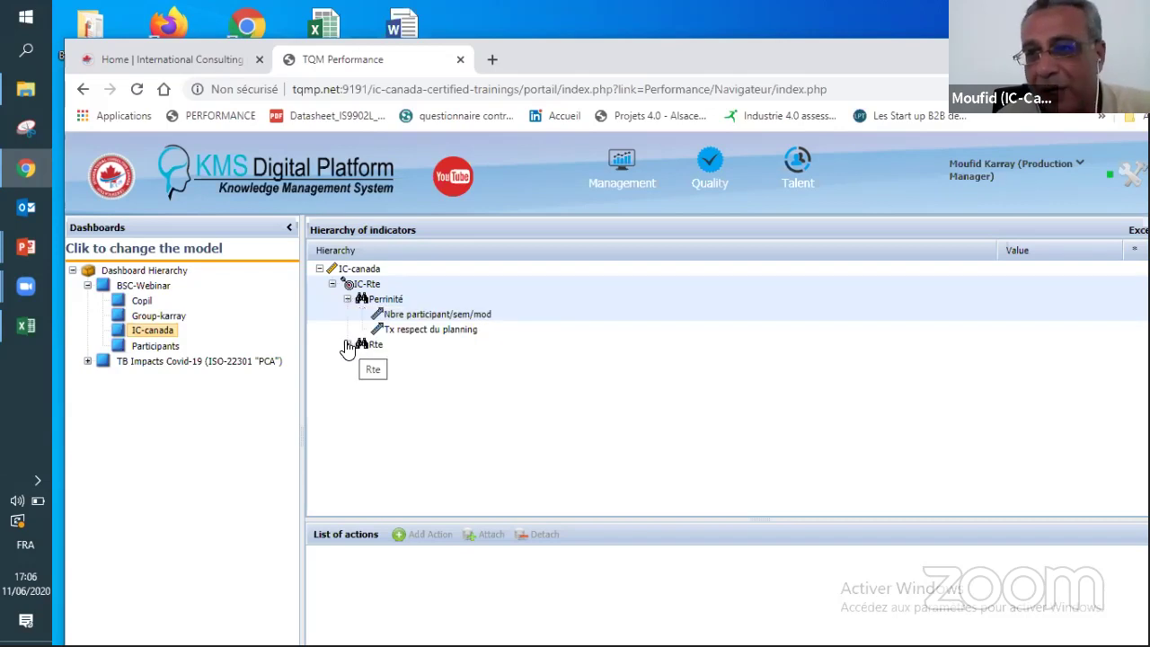
left_click(347, 345)
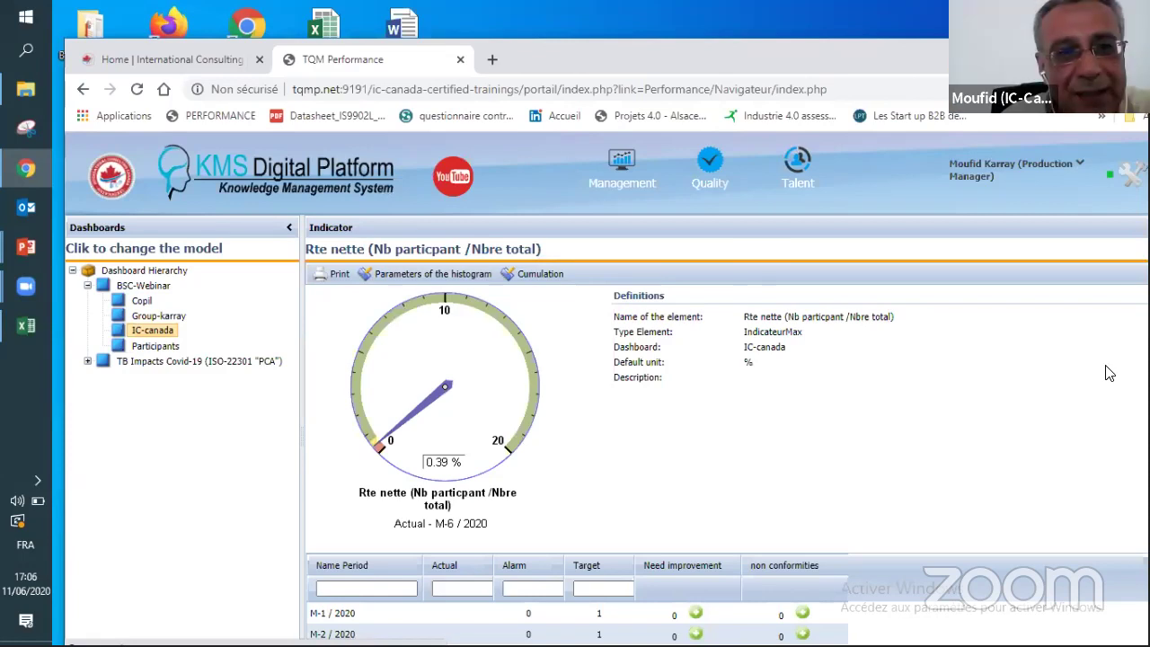
Step: Return to the IC-canada hierarchy, expand IC-Rte and Rte, and select the Rte nette indicator to list its actions
left_click(148, 332)
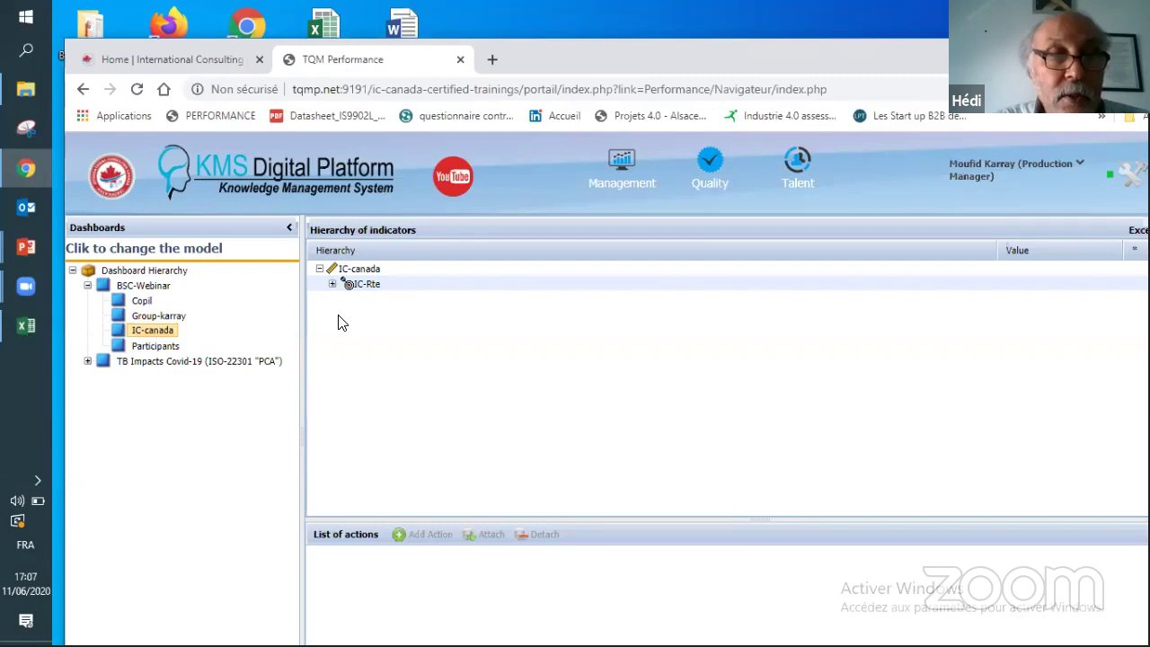
left_click(332, 284)
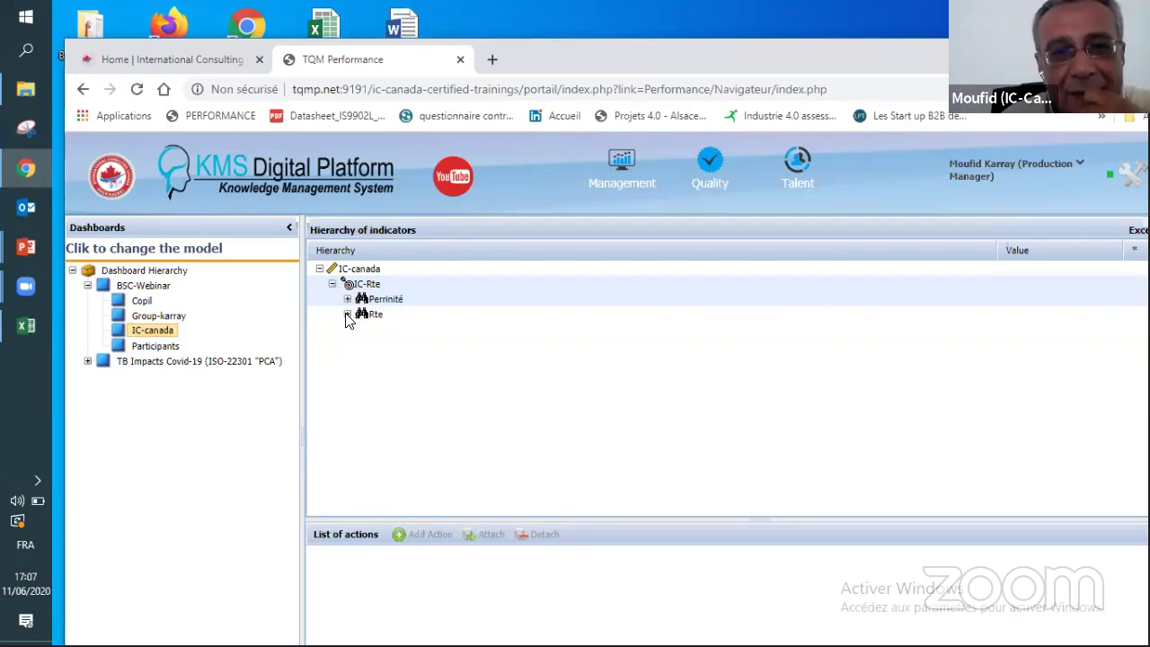
left_click(347, 315)
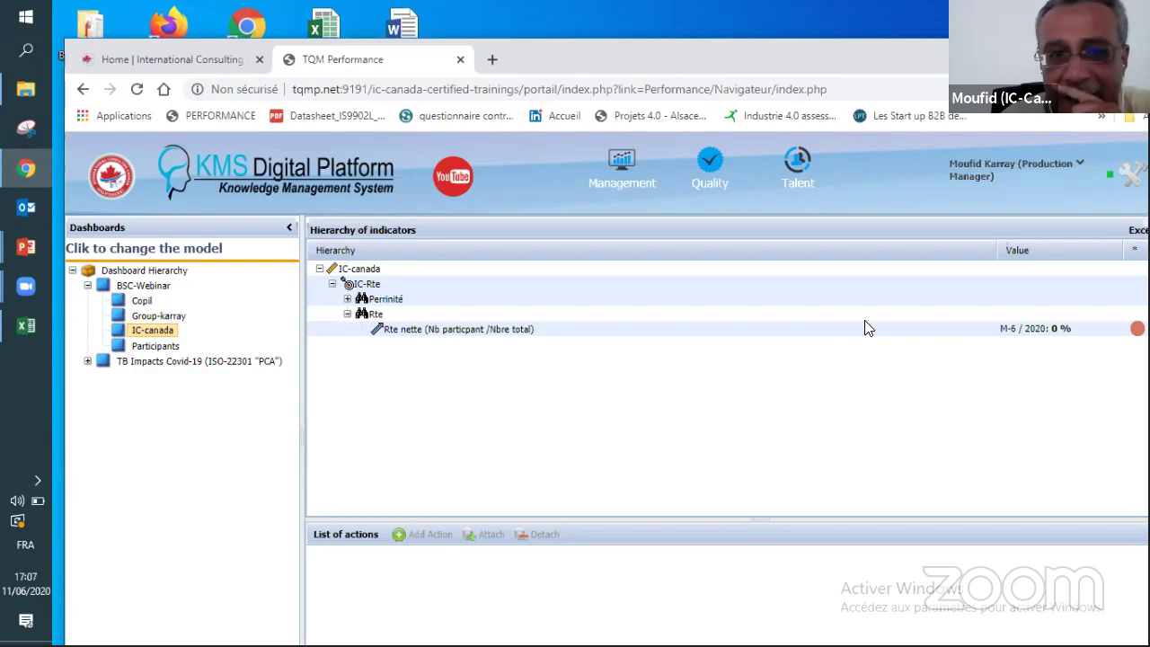
left_click(434, 331)
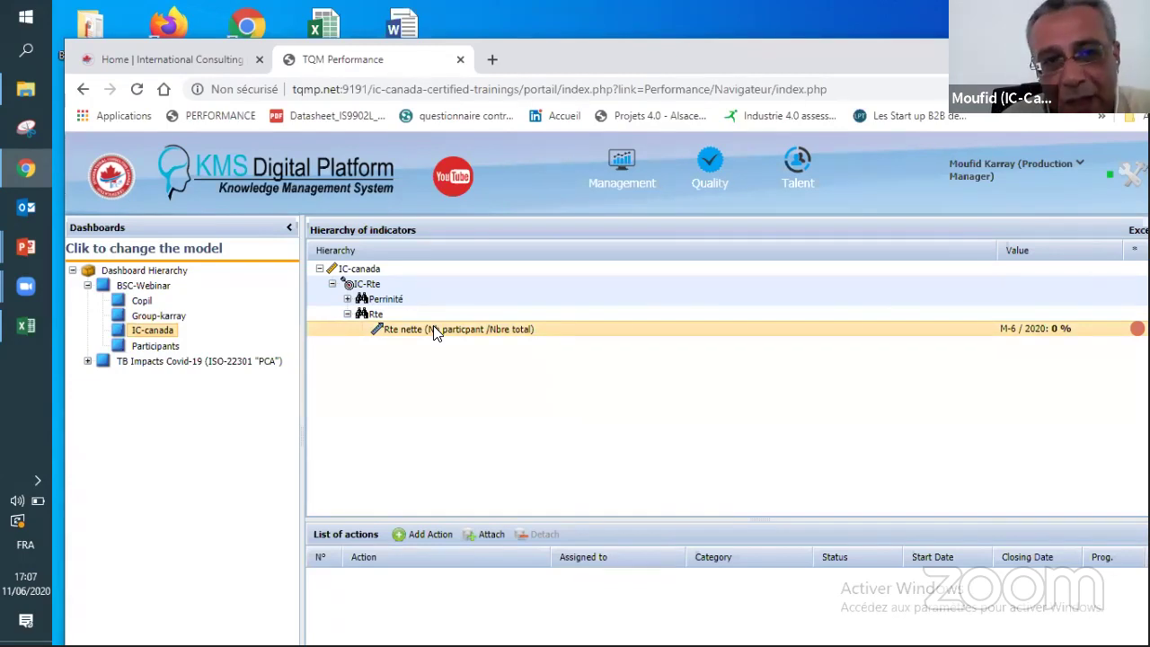
Step: Start a new action for the Rte nette indicator with Indicateurs as its source
left_click(432, 537)
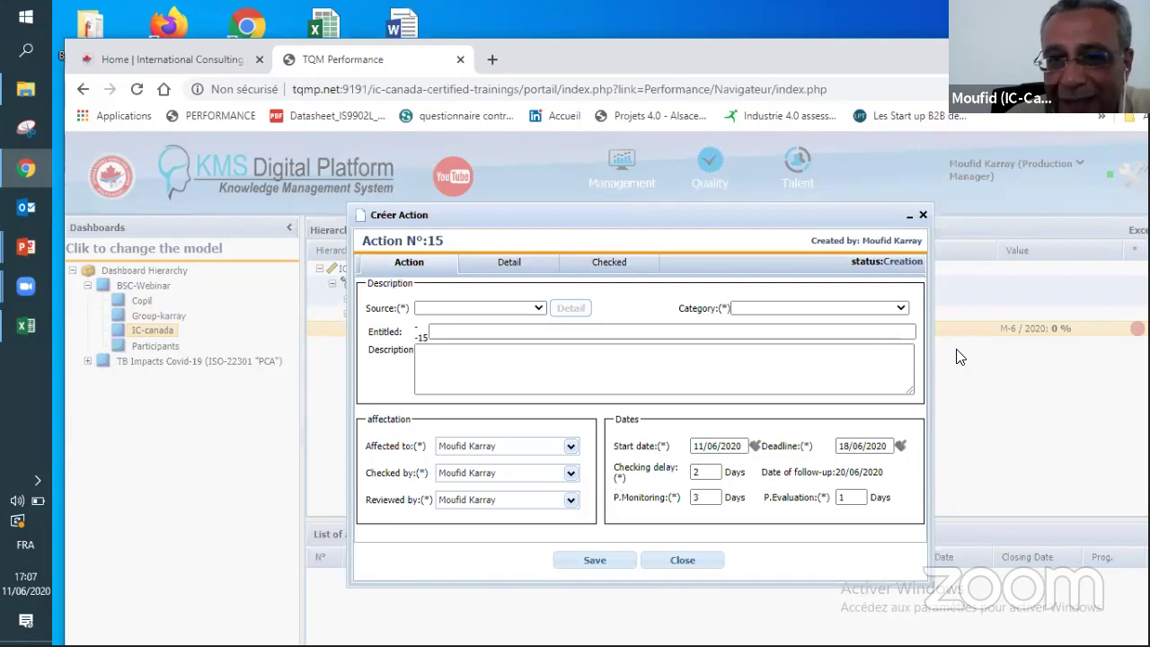
left_click(855, 314)
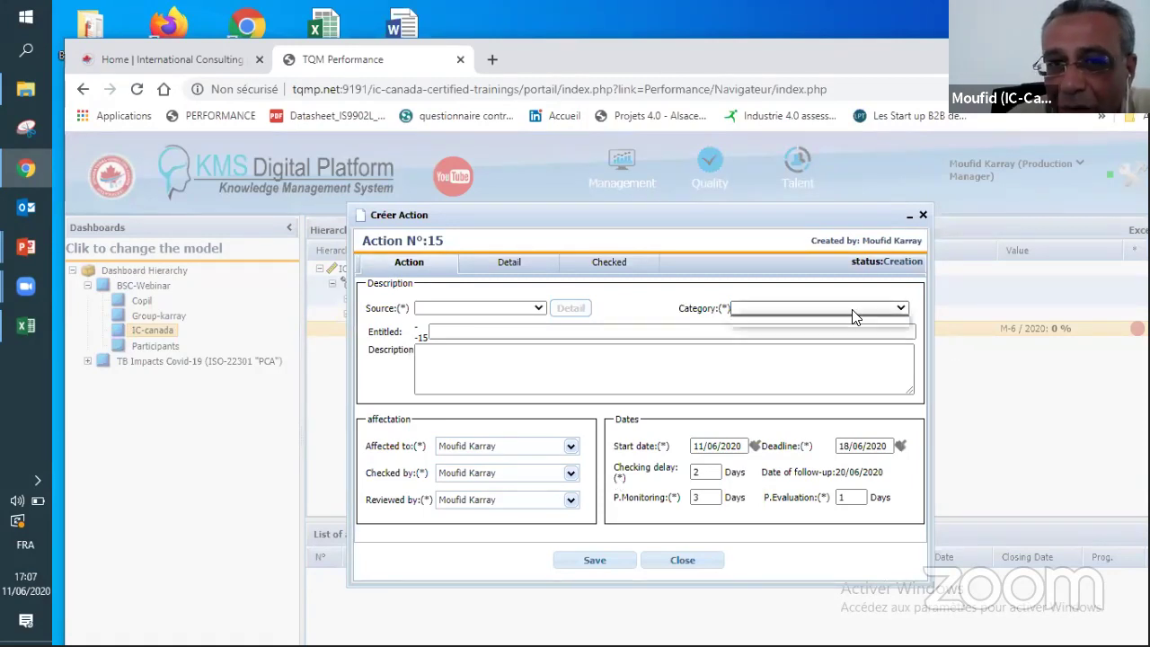
left_click(538, 308)
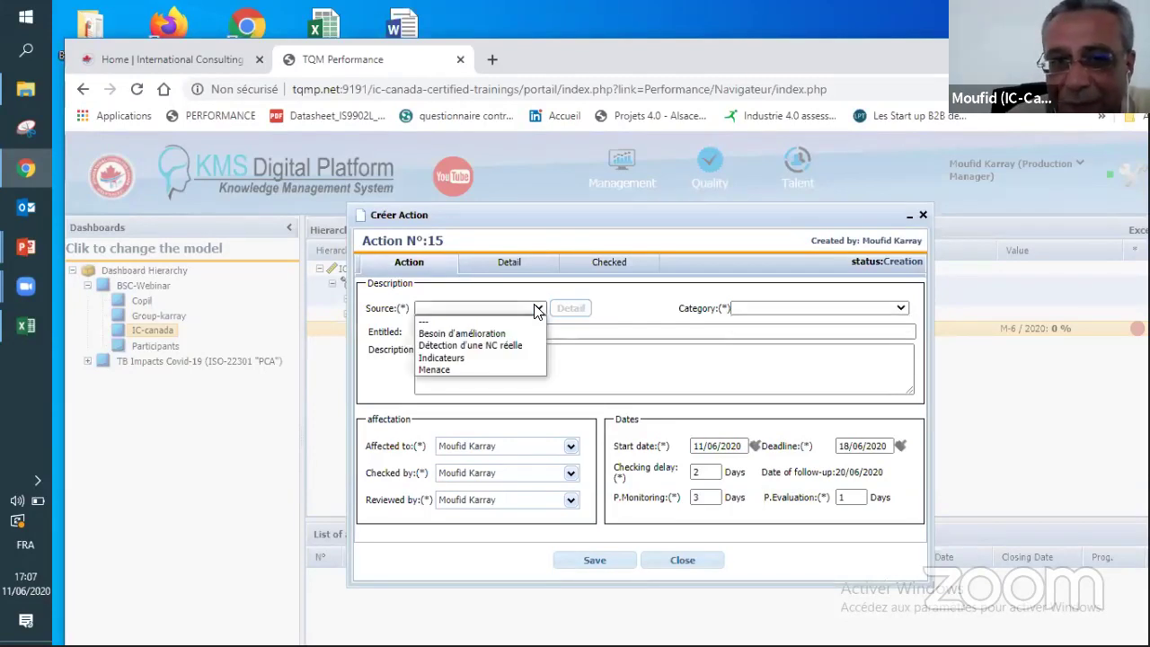
left_click(517, 359)
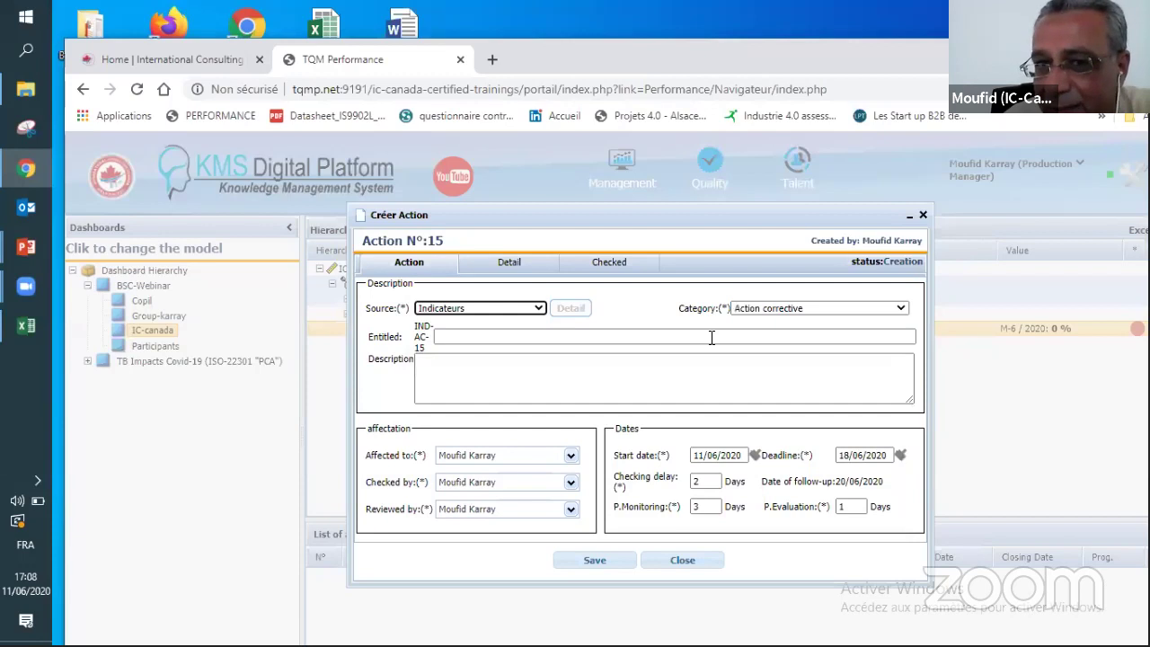
Step: Examine the category options available for the new action
left_click(778, 310)
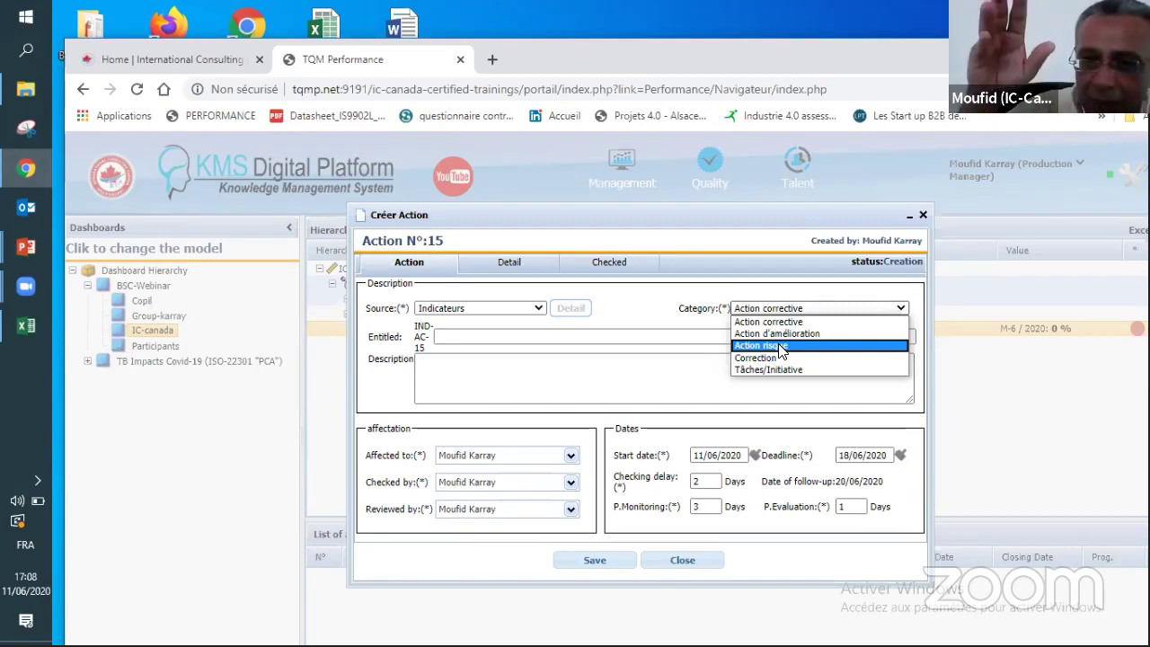
left_click(845, 288)
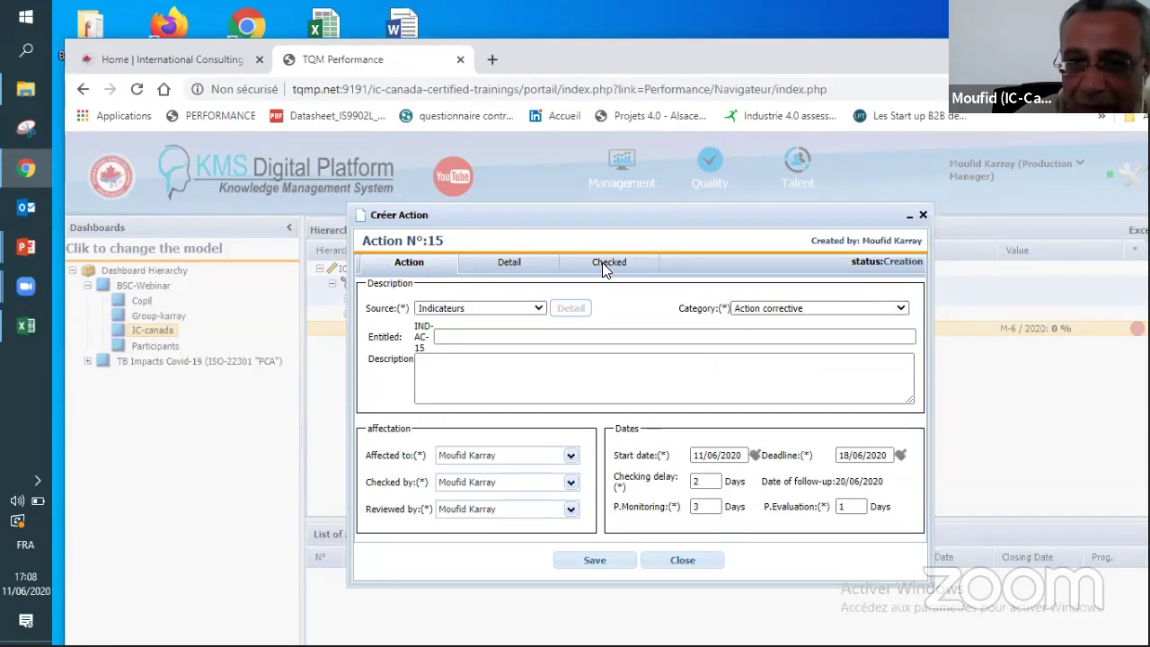
left_click(756, 312)
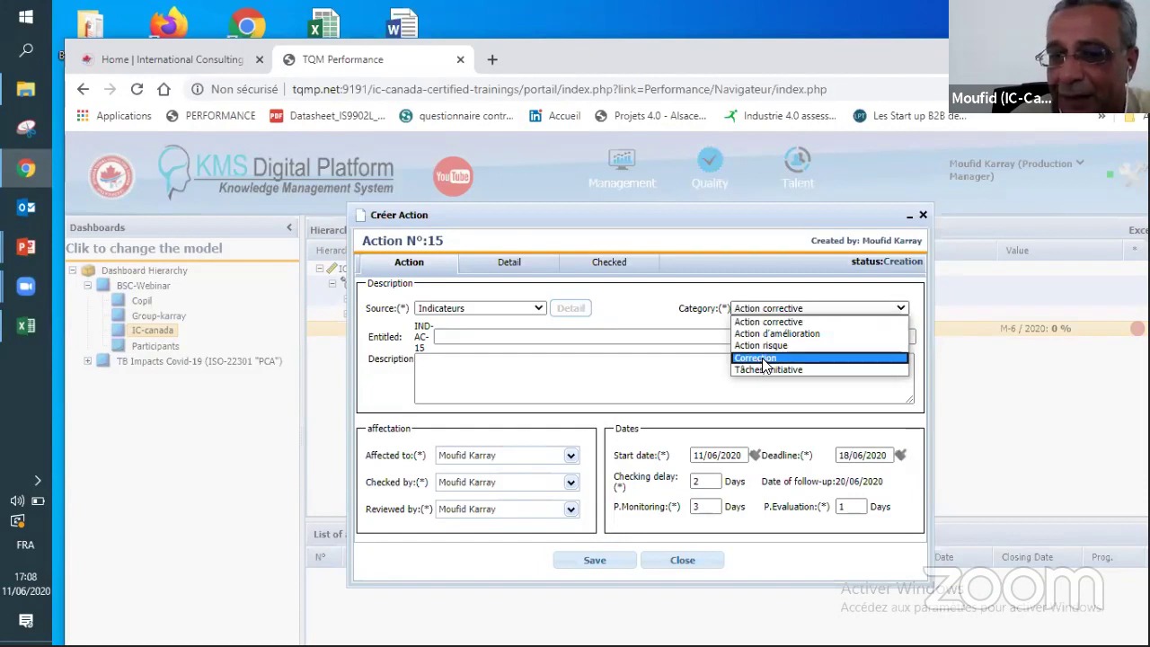
key("Down")
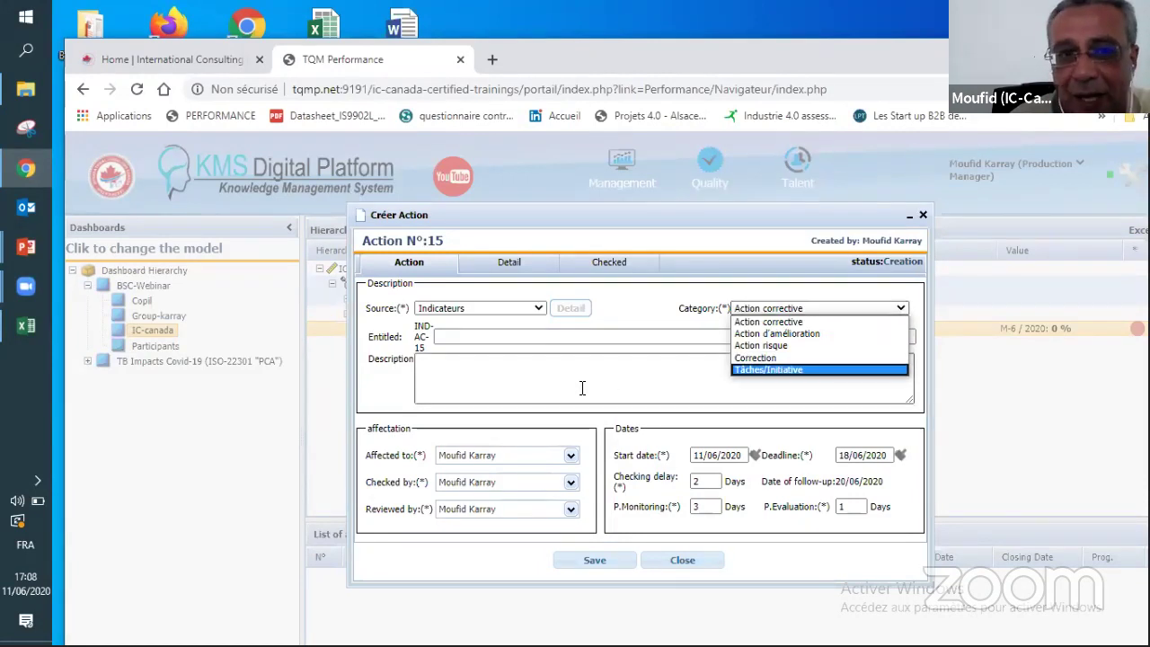
left_click(582, 388)
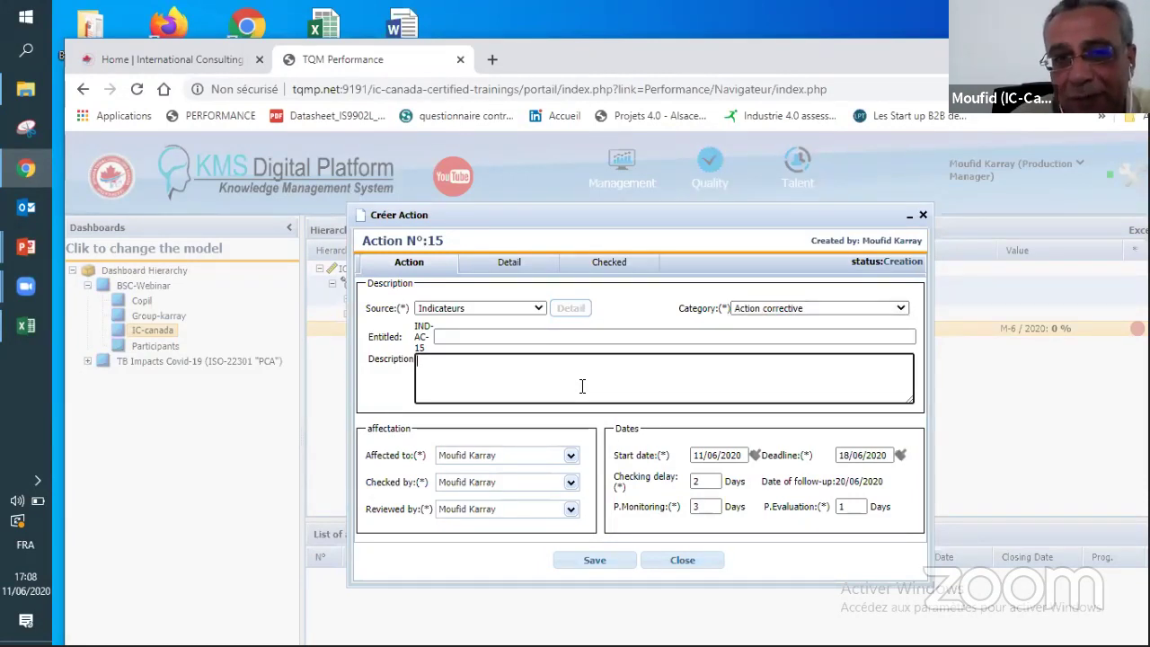
Step: Check the title suggestions and the assignee choices for the new action, and close the form without saving
left_click(464, 333)
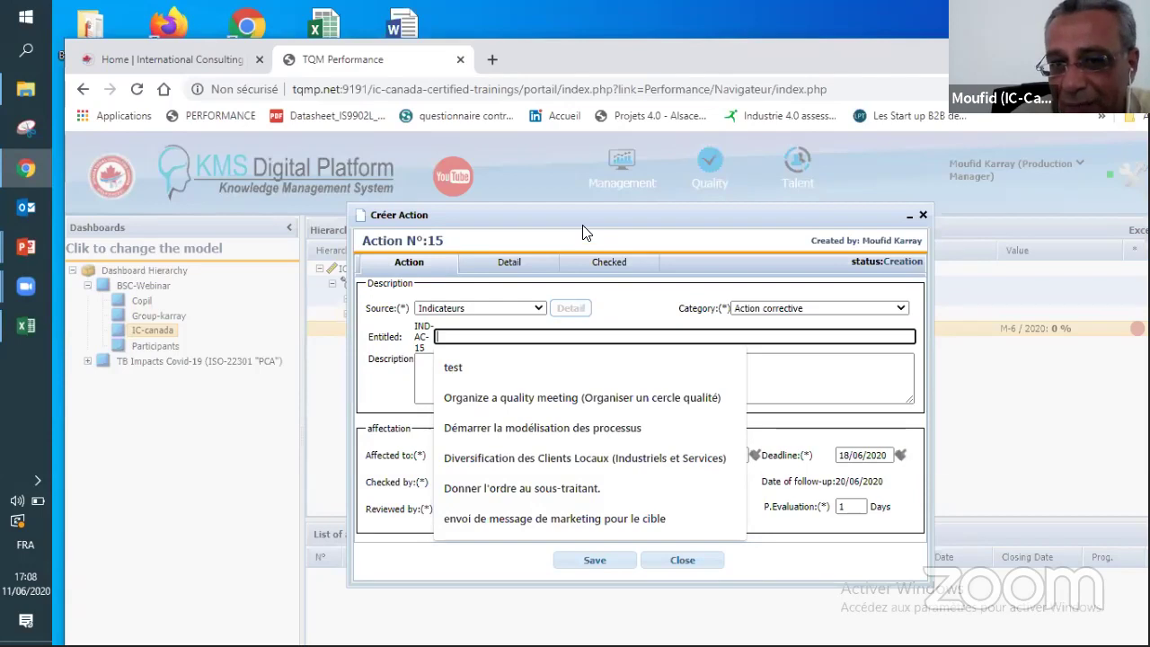
left_click(572, 458)
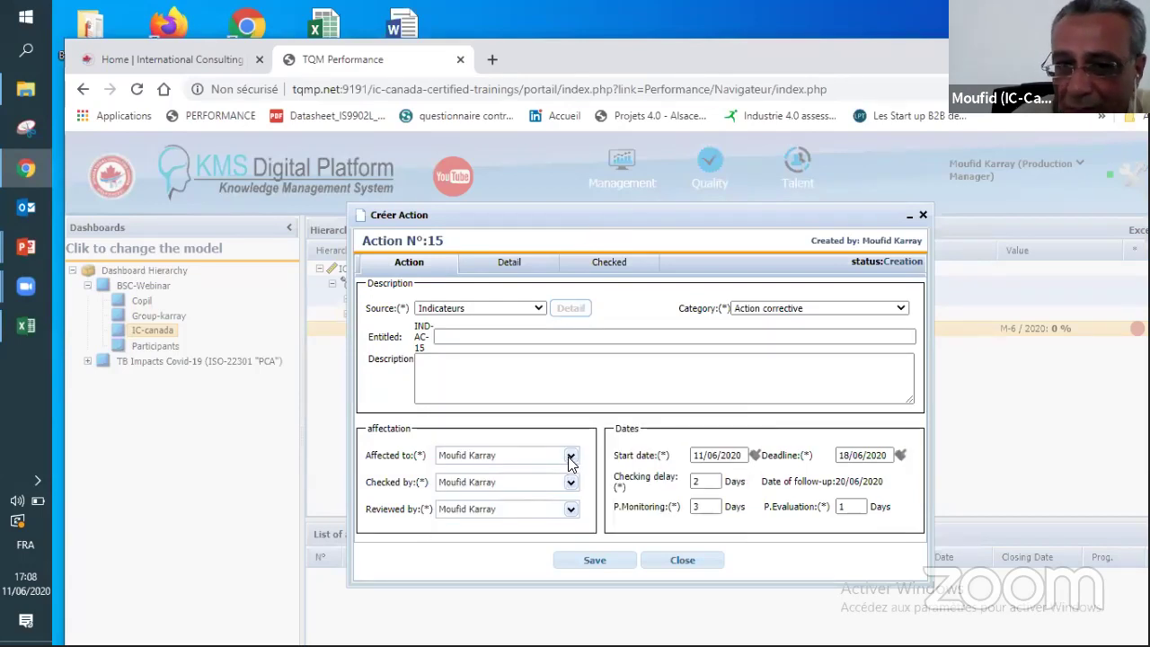
left_click(571, 458)
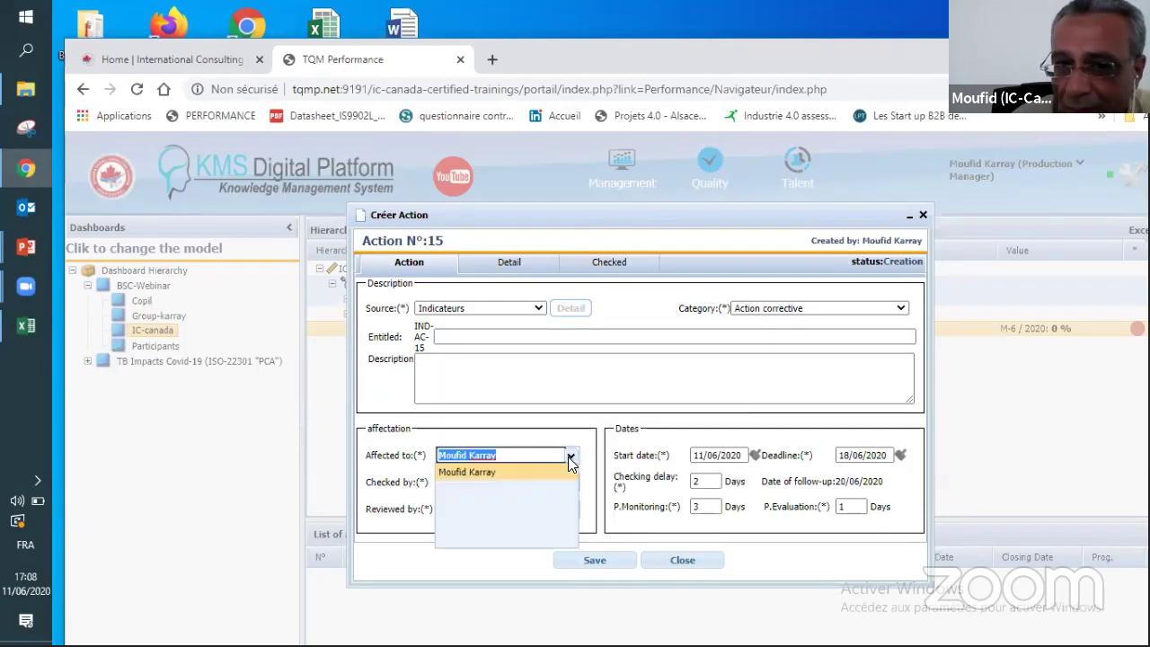
left_click(496, 471)
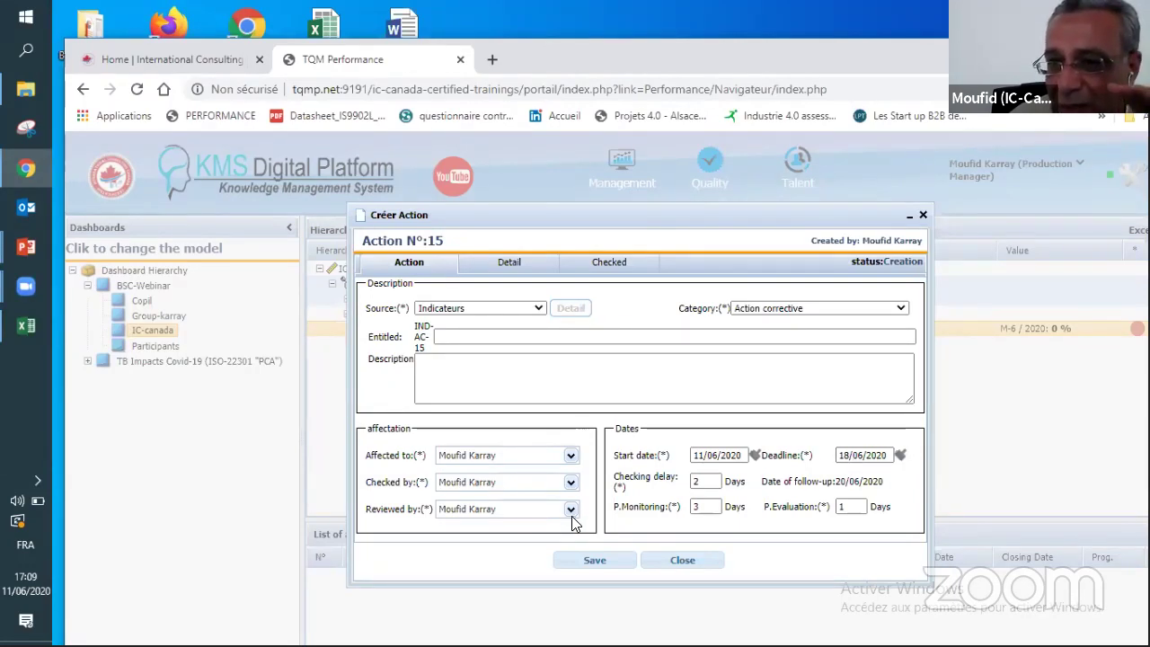
left_click(683, 560)
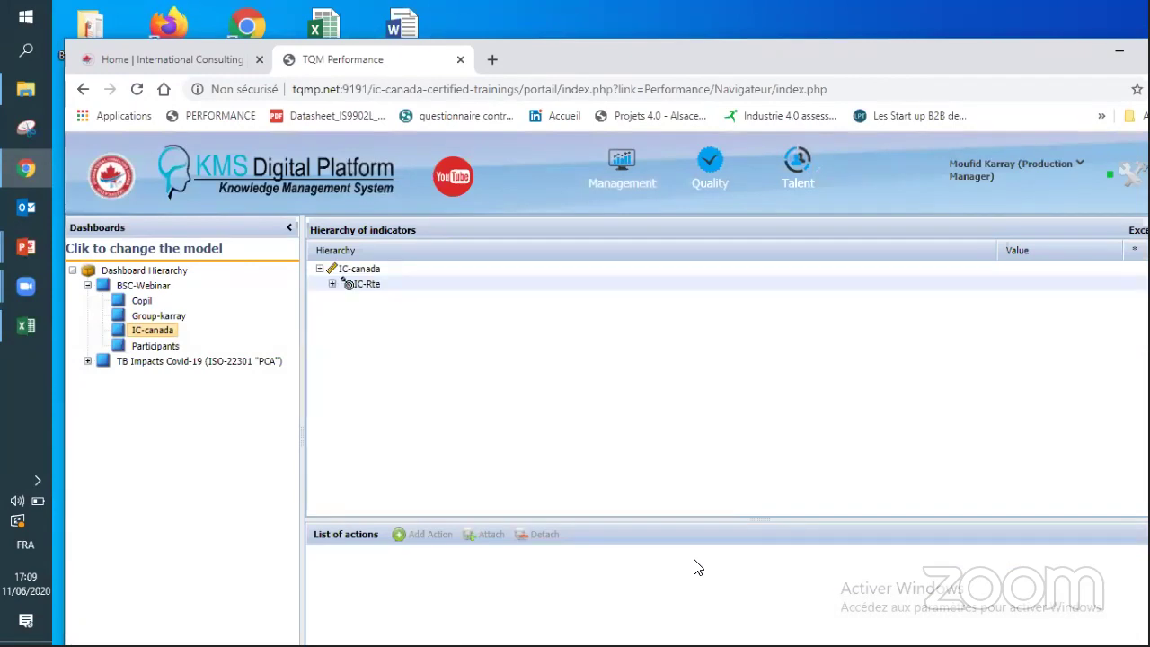
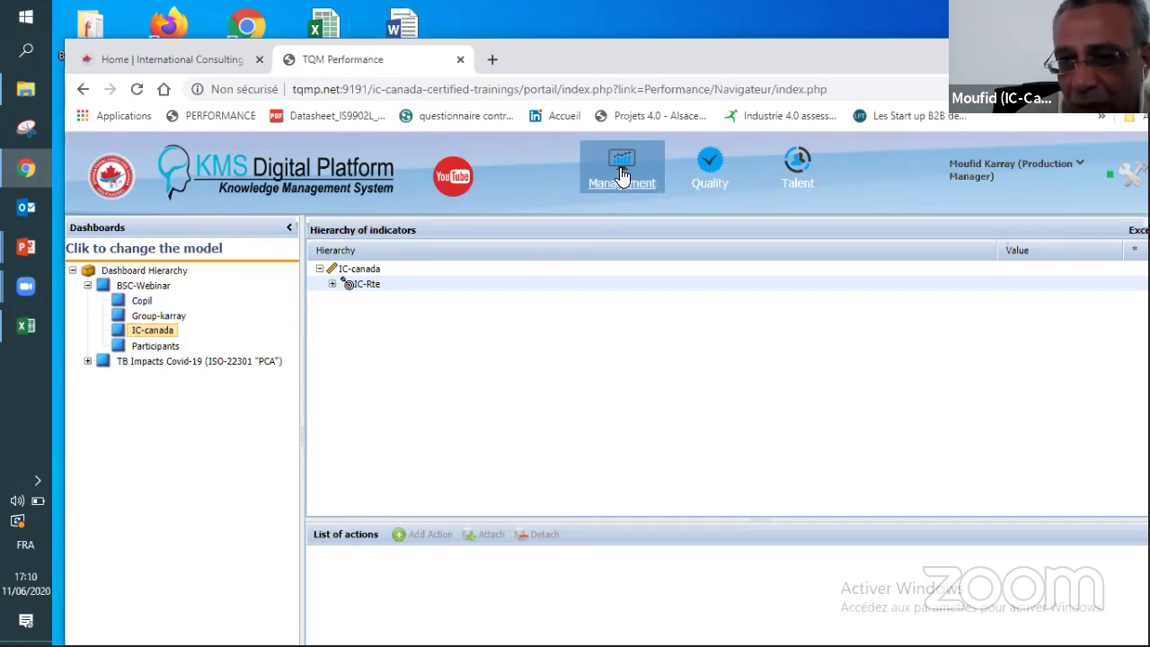
Step: Open KPI & Dashboard Modeling, collapse the TB Impacts Covid-19 branch and view IC-canada's indicator hierarchy
left_click(622, 176)
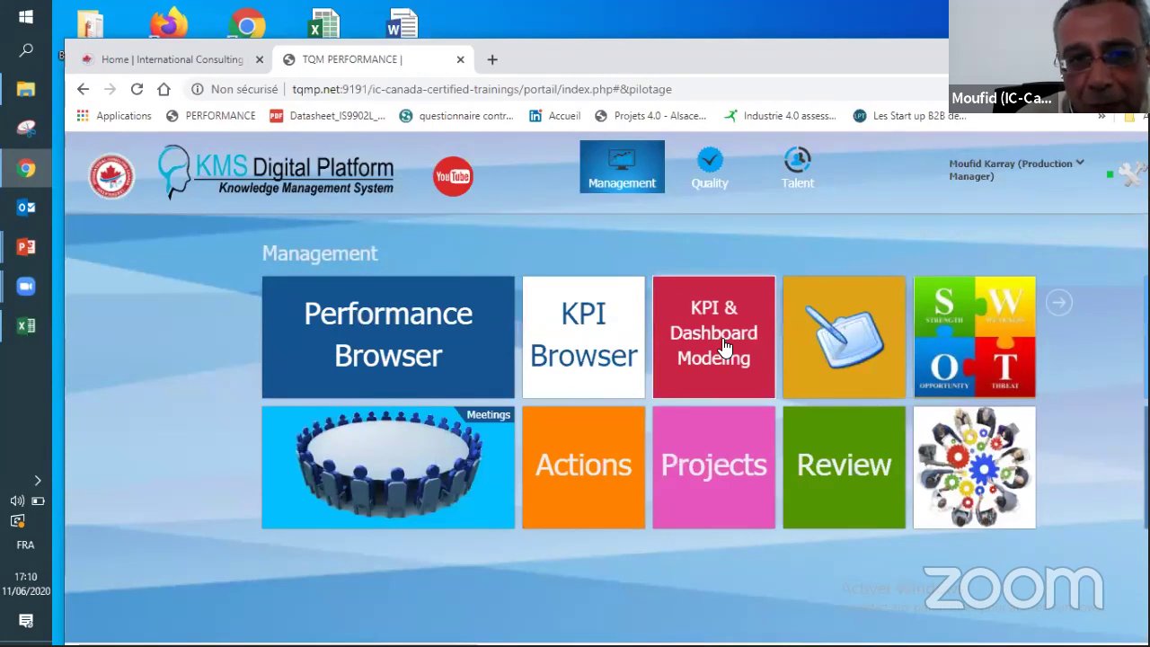
left_click(720, 338)
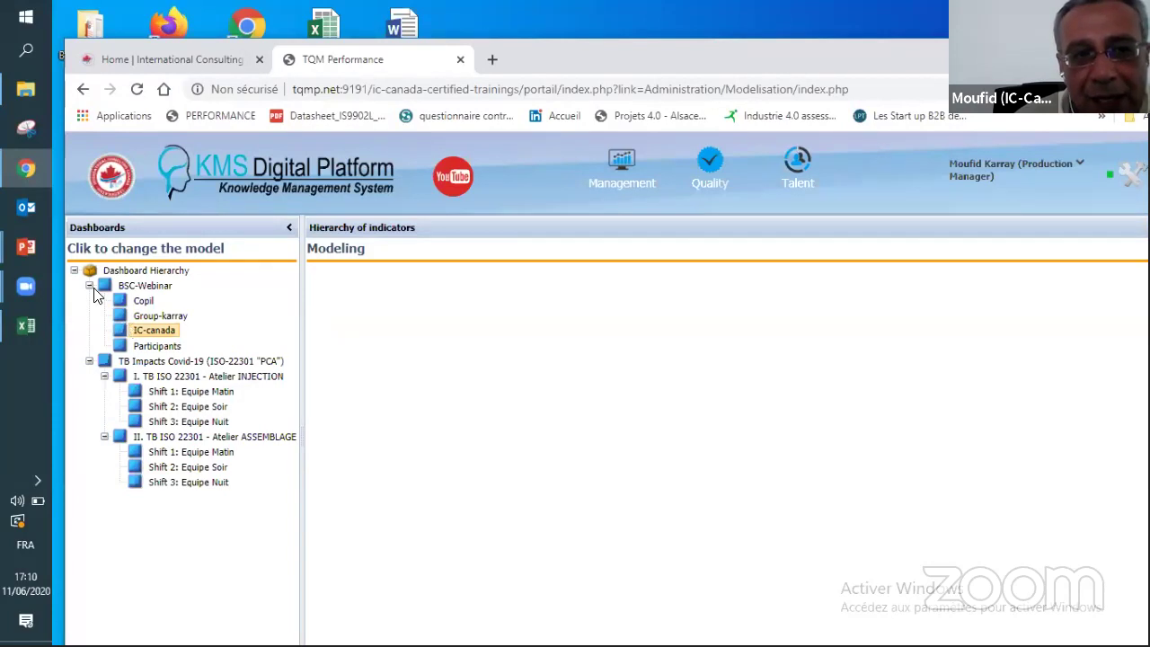
left_click(89, 360)
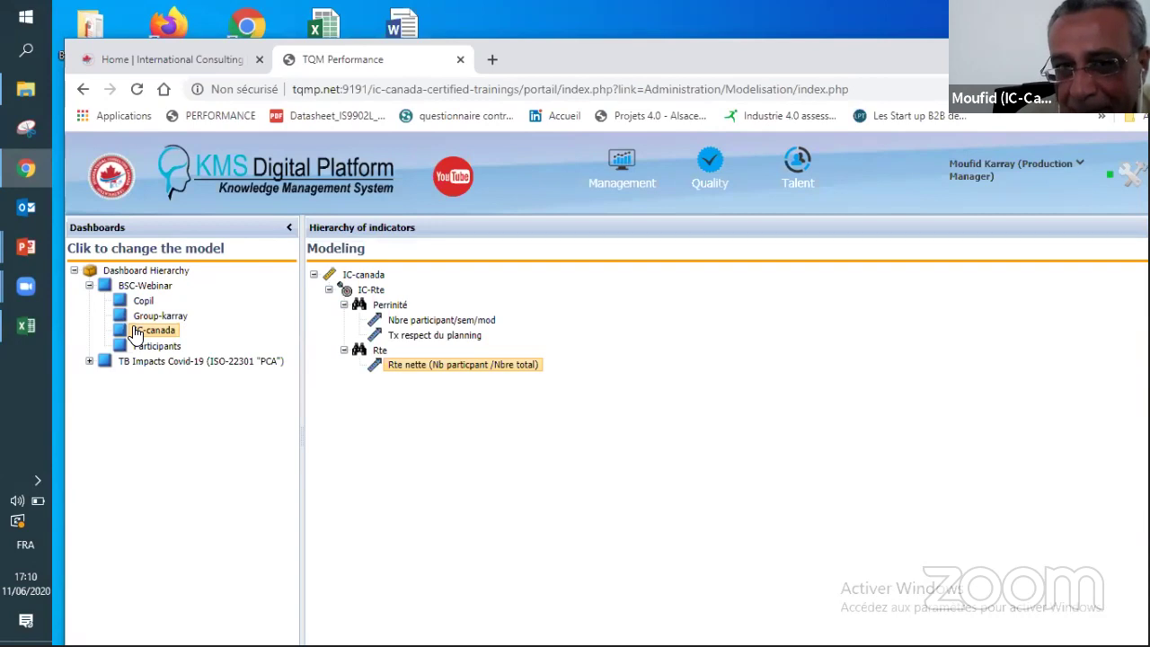
left_click(313, 276)
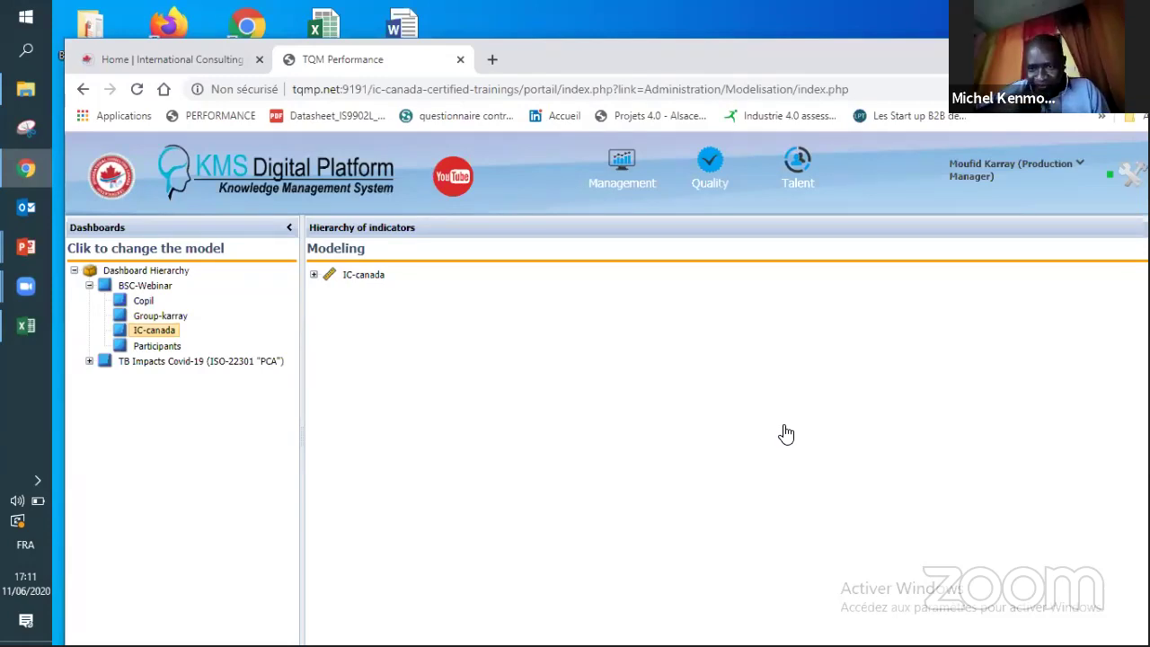
Step: Open the Participants dashboard model and add a strategic objective under its Participants root
left_click(166, 347)
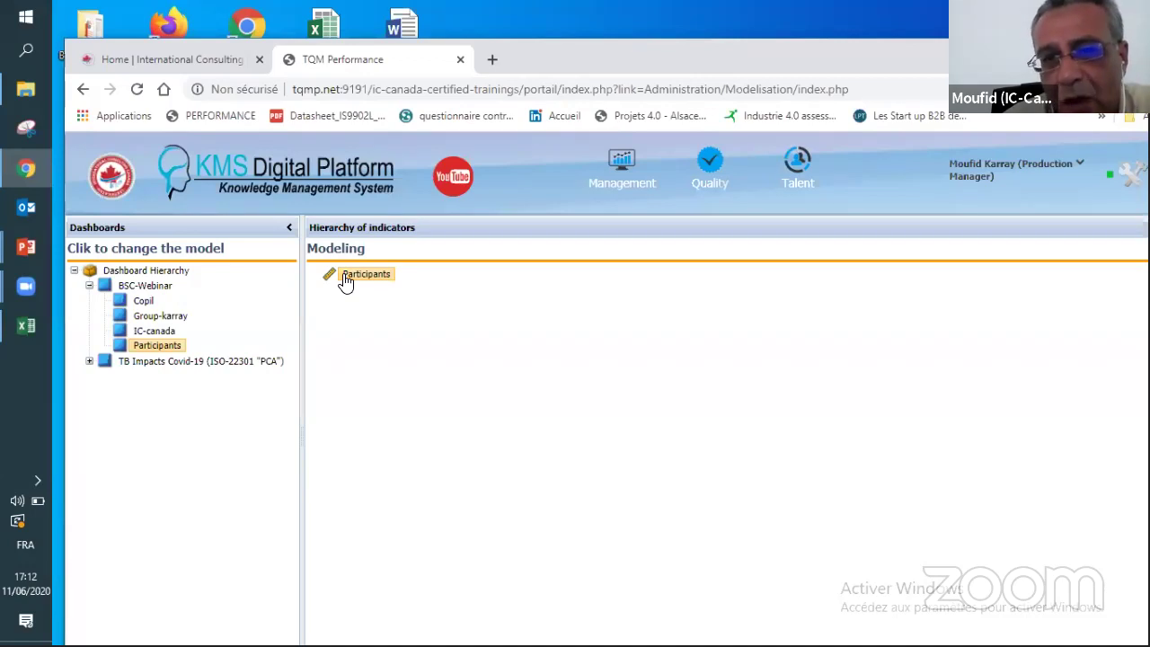
right_click(345, 281)
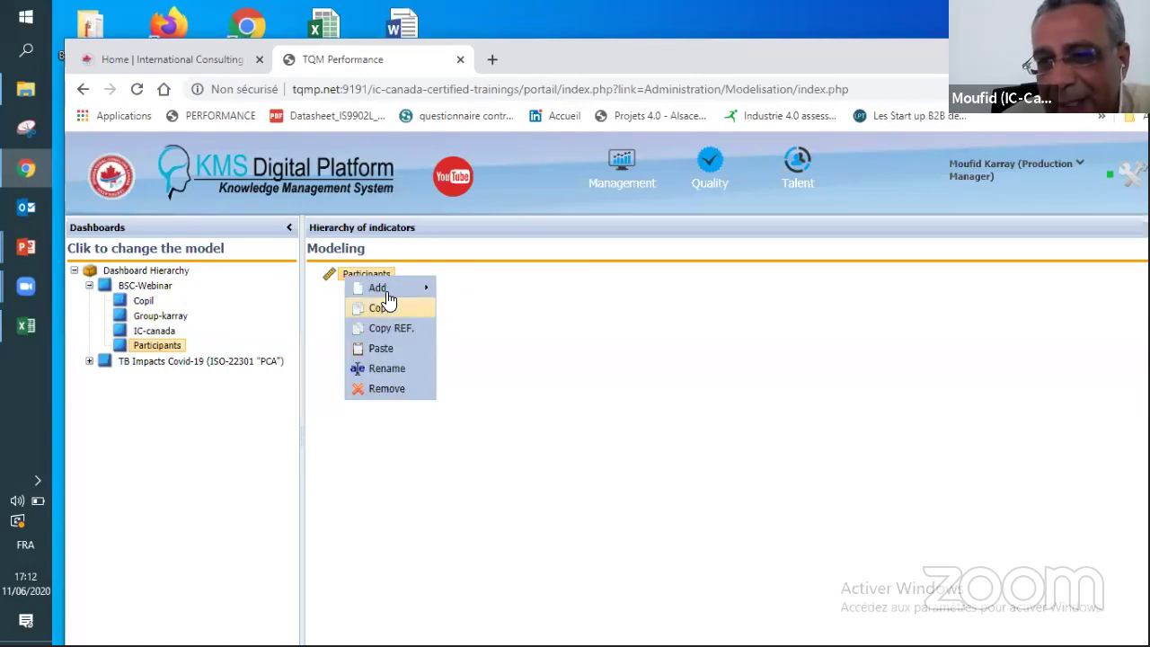
left_click(385, 288)
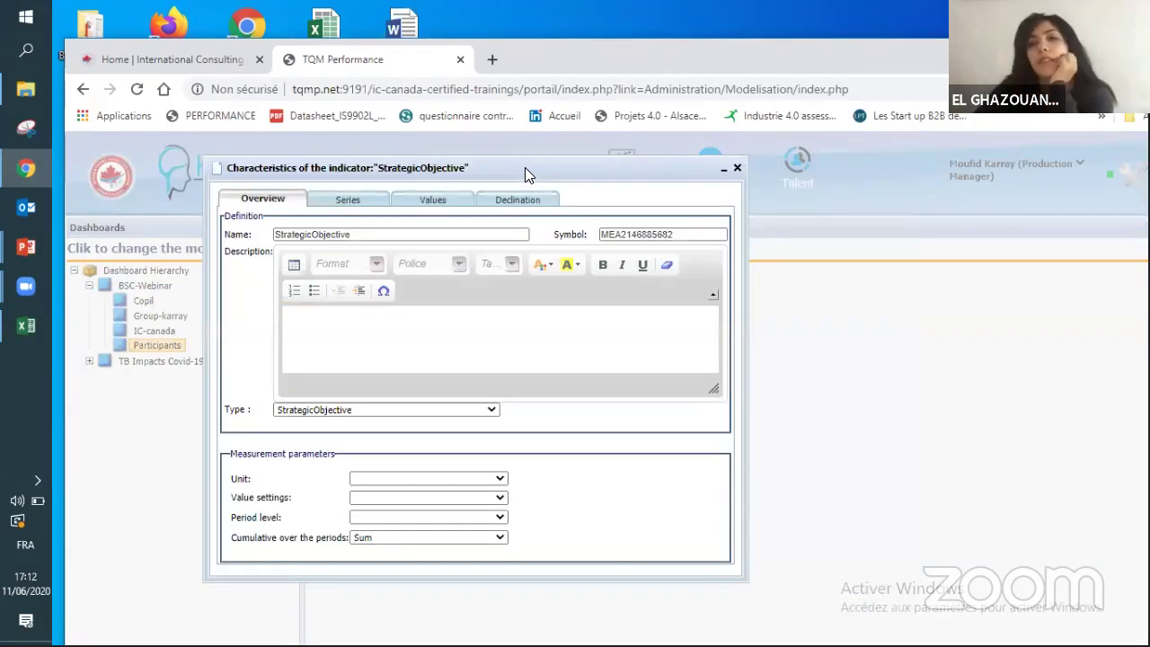
Step: Name the new strategic objective "certification IC-canada", leave its unit blank and close its characteristics
left_click(442, 235)
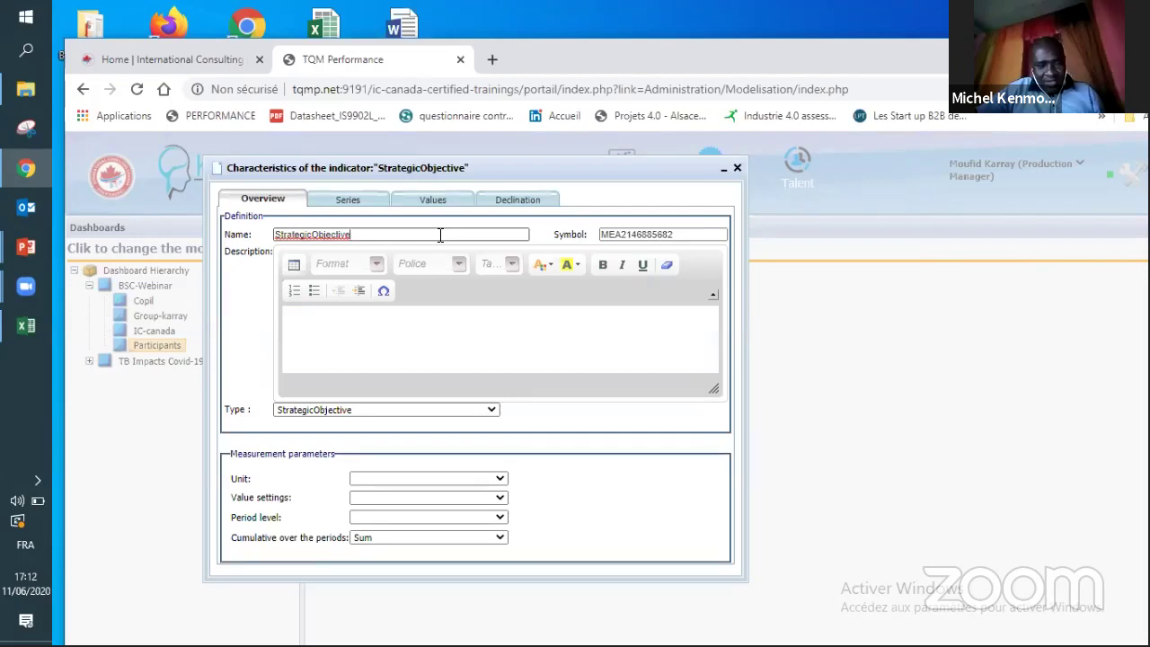
key("BackSpace")
key("BackSpace")
key("BackSpace")
key("BackSpace")
key("BackSpace")
key("BackSpace")
key("BackSpace")
key("BackSpace")
key("BackSpace")
key("BackSpace")
key("BackSpace")
key("BackSpace")
key("BackSpace")
key("BackSpace")
key("BackSpace")
key("BackSpace")
key("BackSpace")
key("BackSpace")
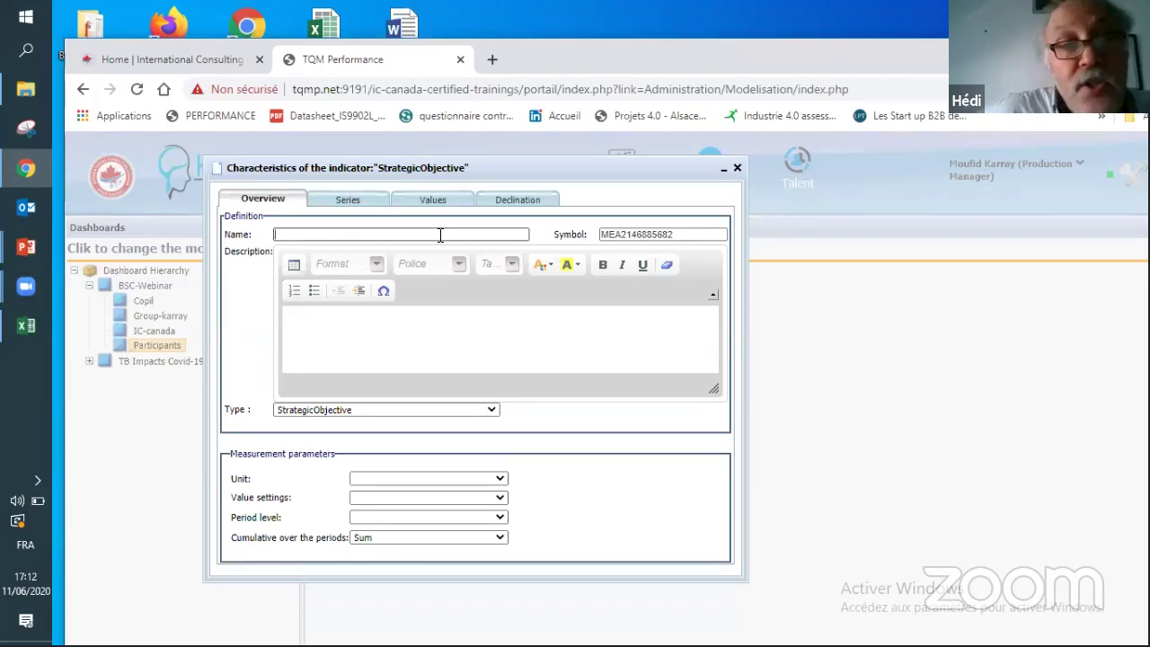
type("certificat")
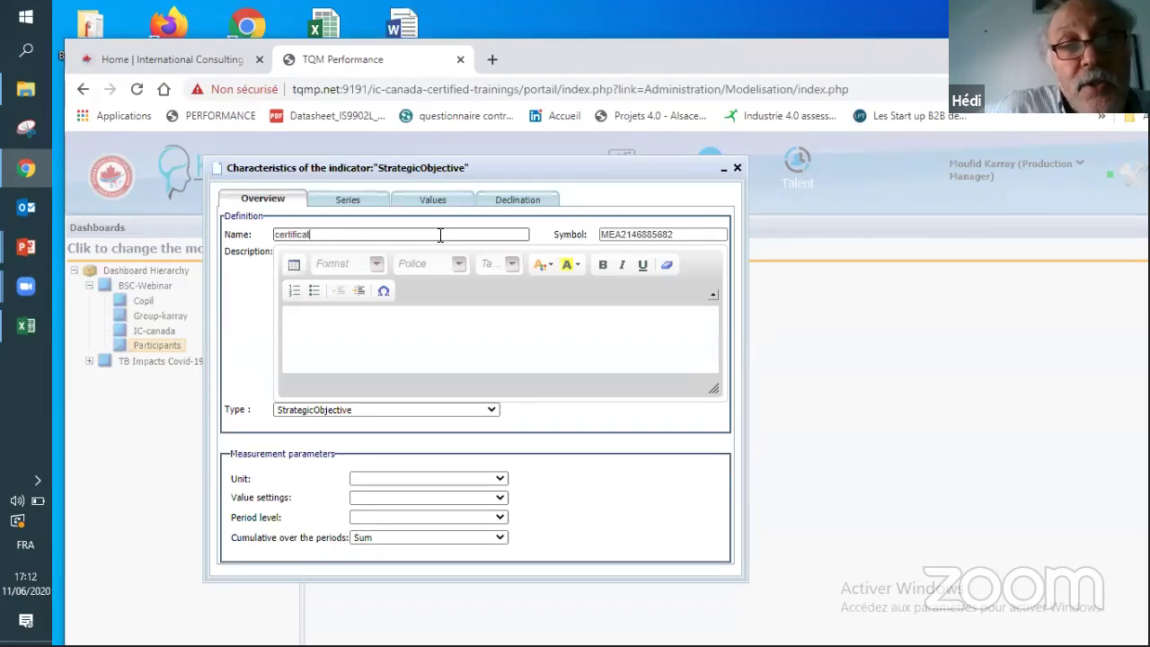
type("ion IC")
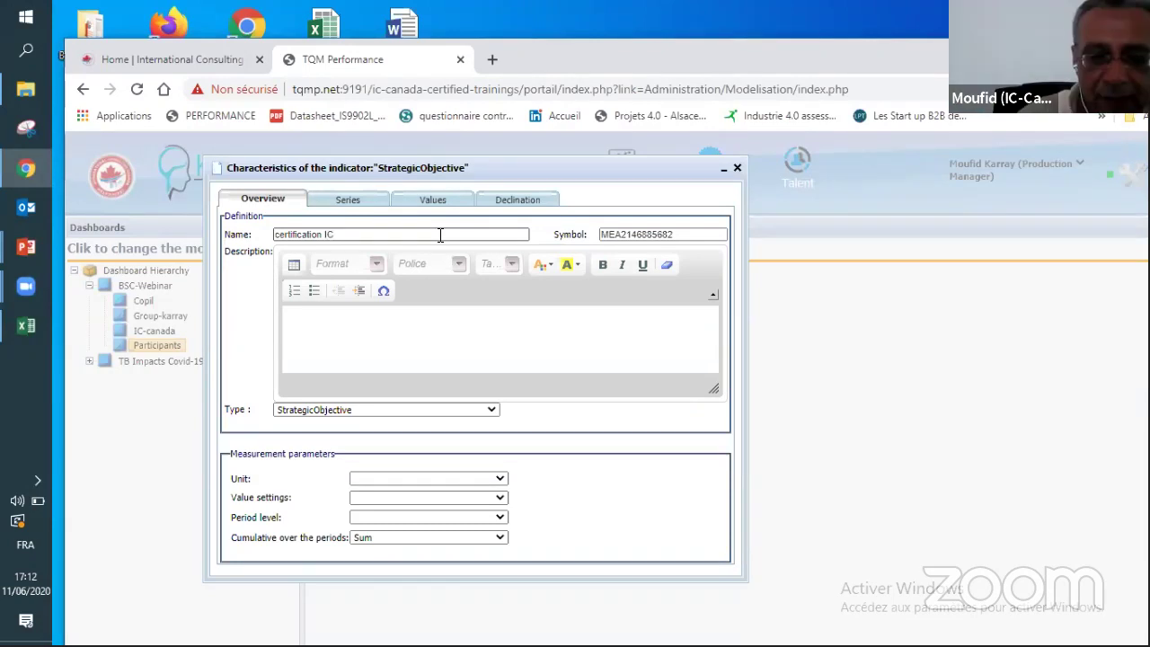
type("-cana")
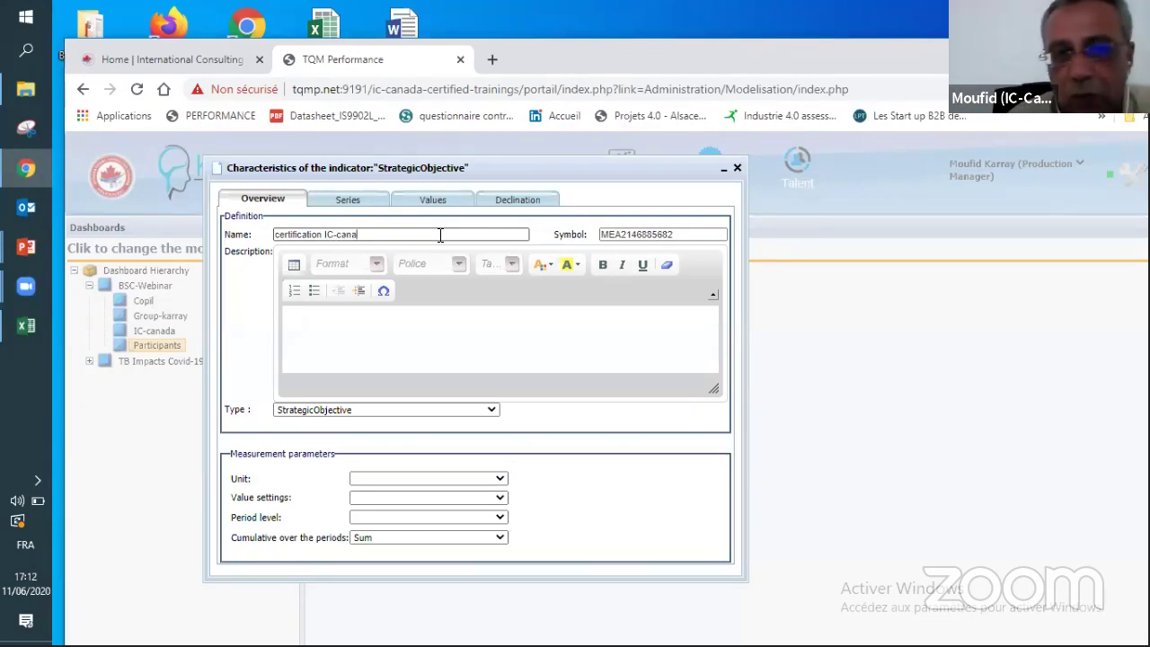
type("da")
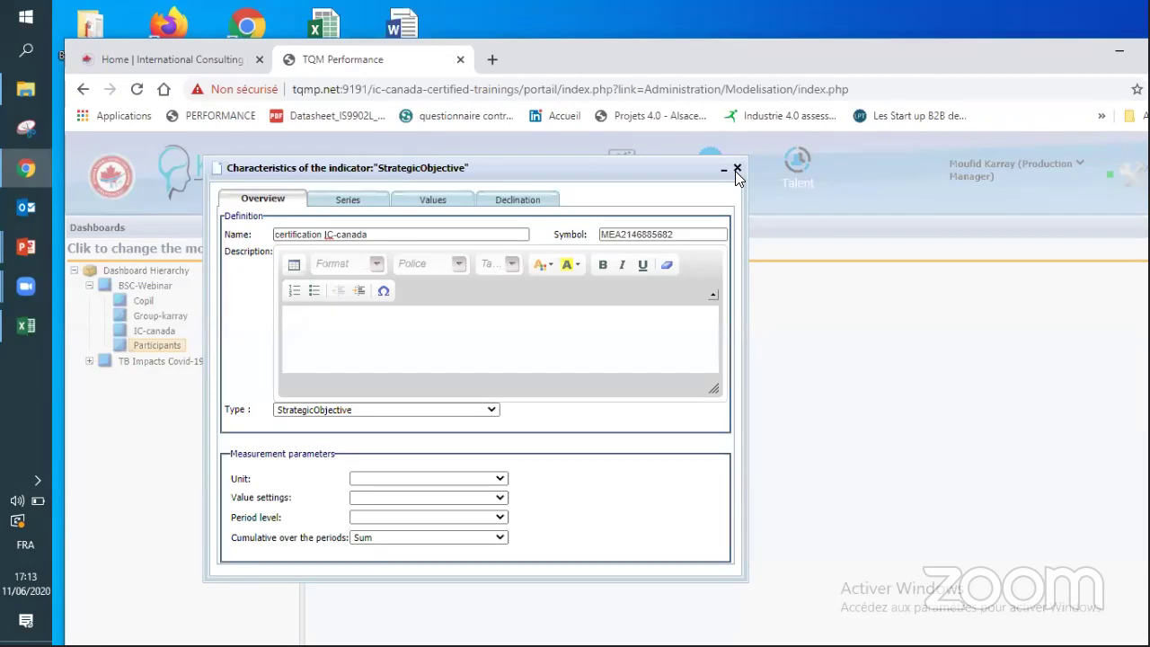
left_click(497, 479)
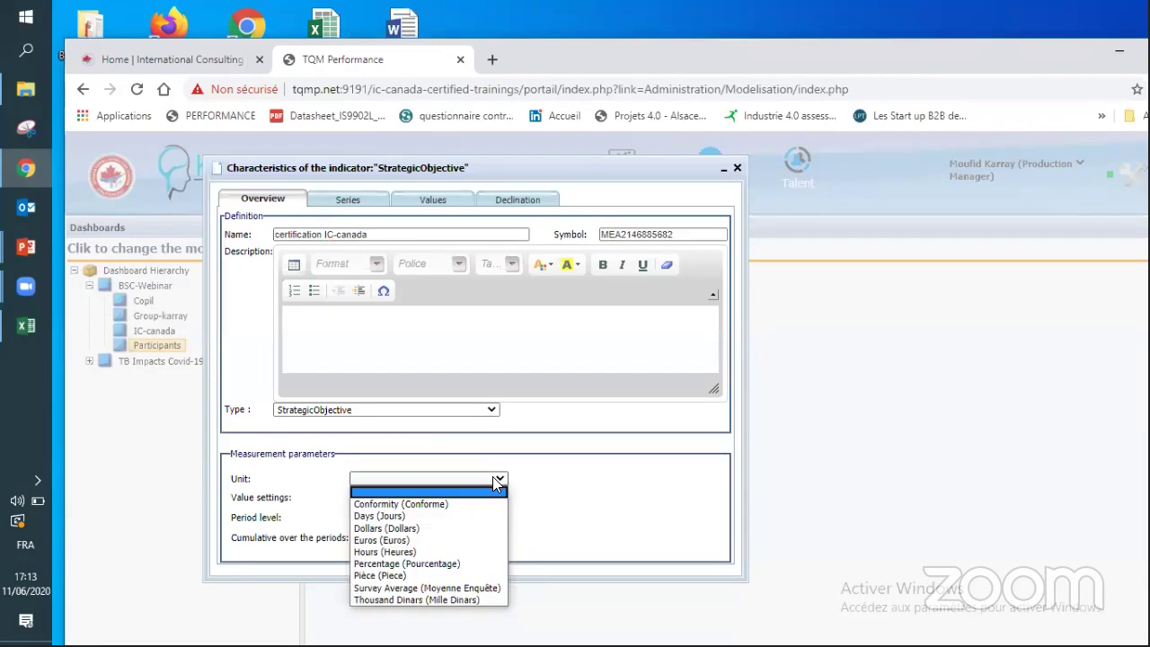
left_click(497, 479)
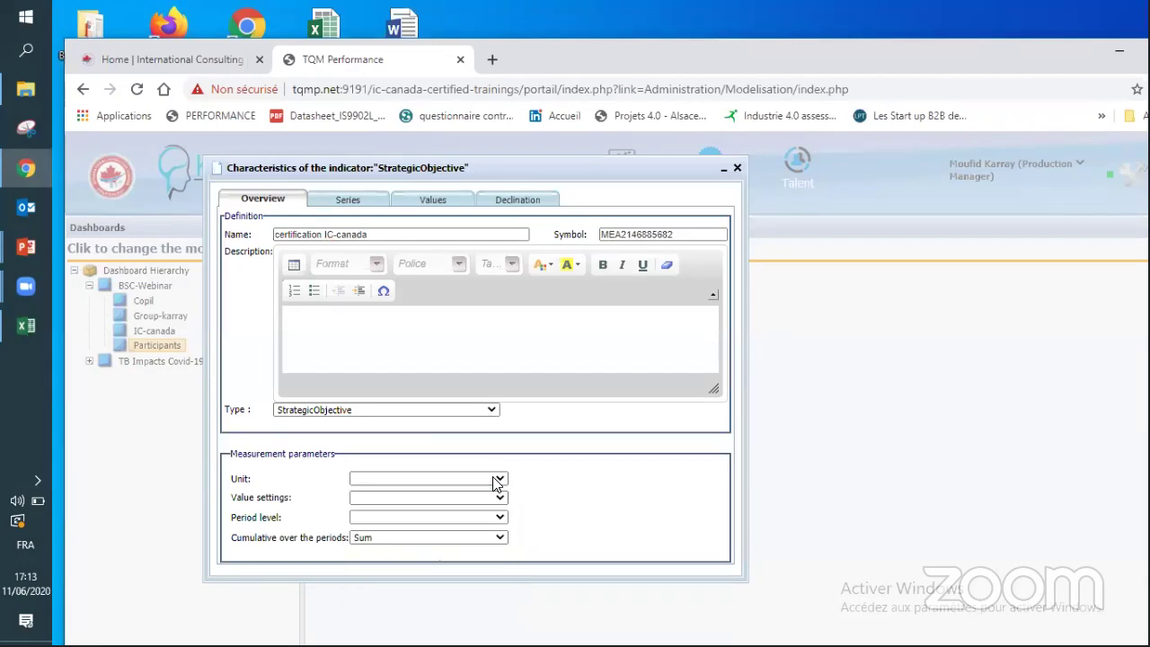
left_click(737, 170)
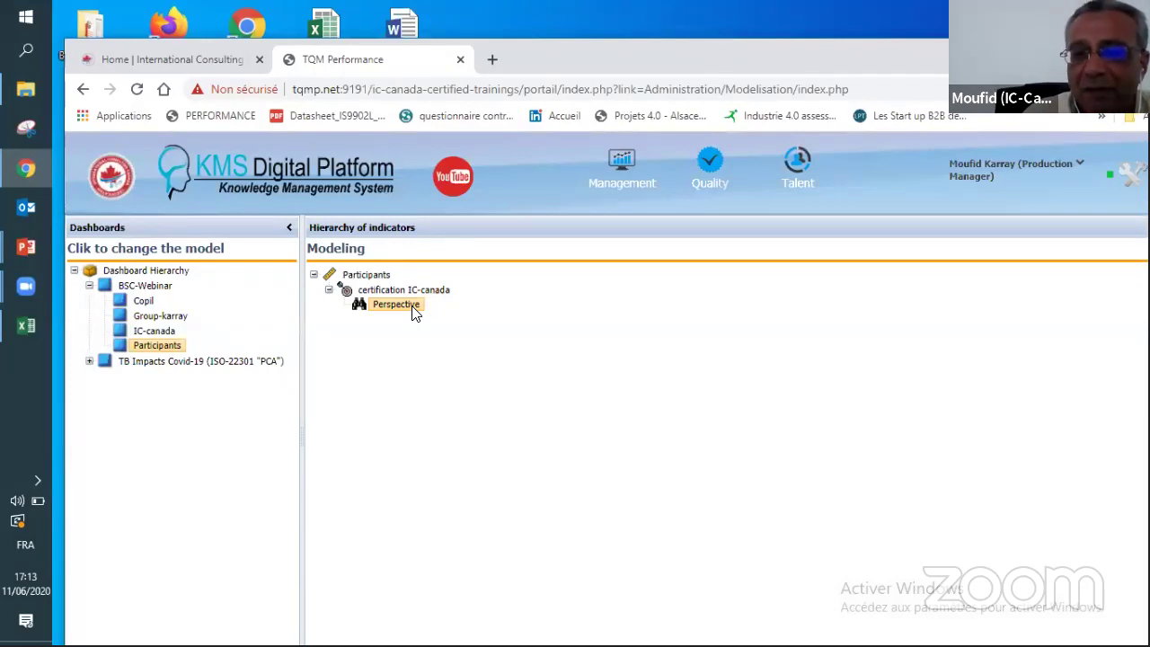
Step: Rename the perspective under certification IC-canada as "Module suivi", leaving its measurement parameters unchanged
double_click(397, 305)
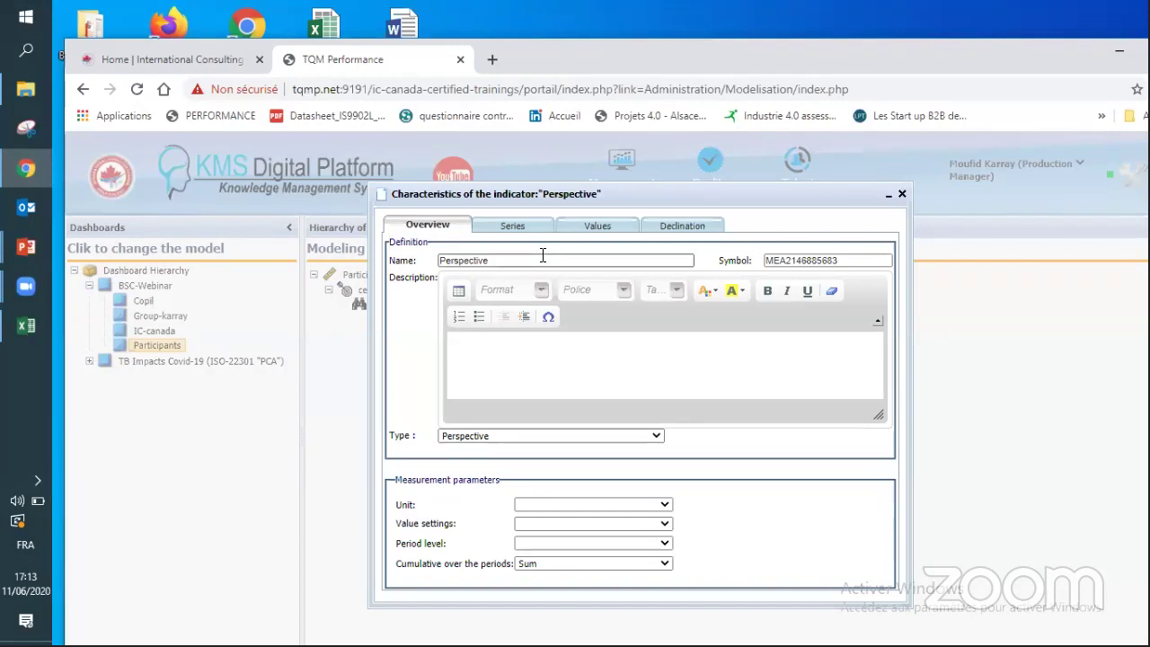
left_click(543, 258)
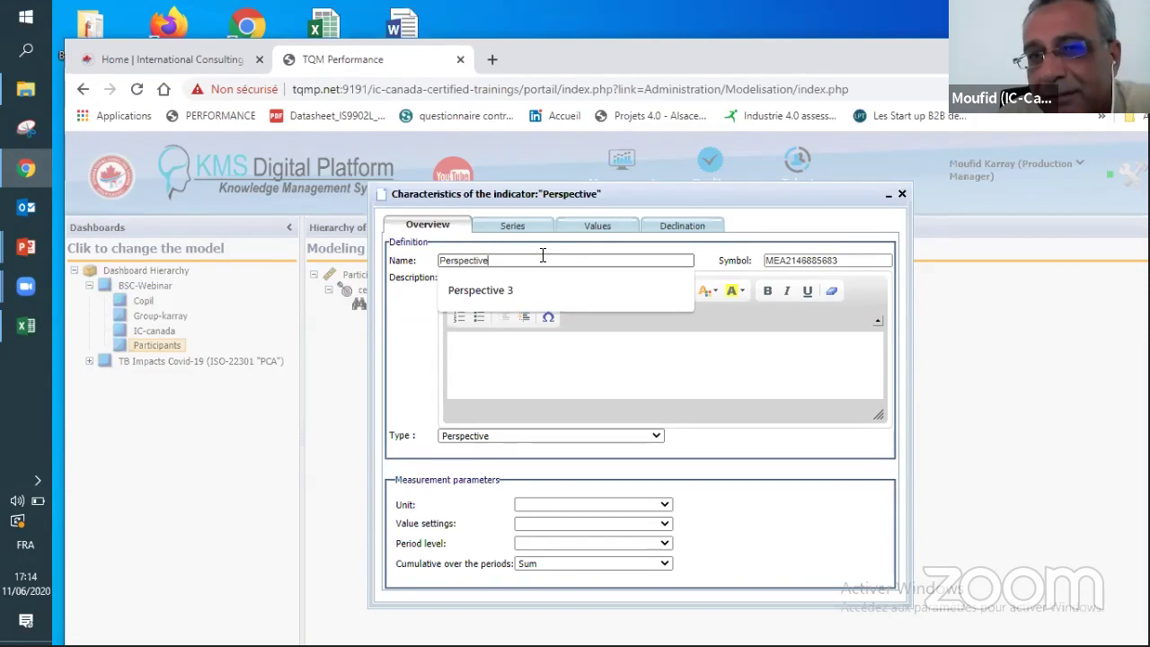
key("BackSpace")
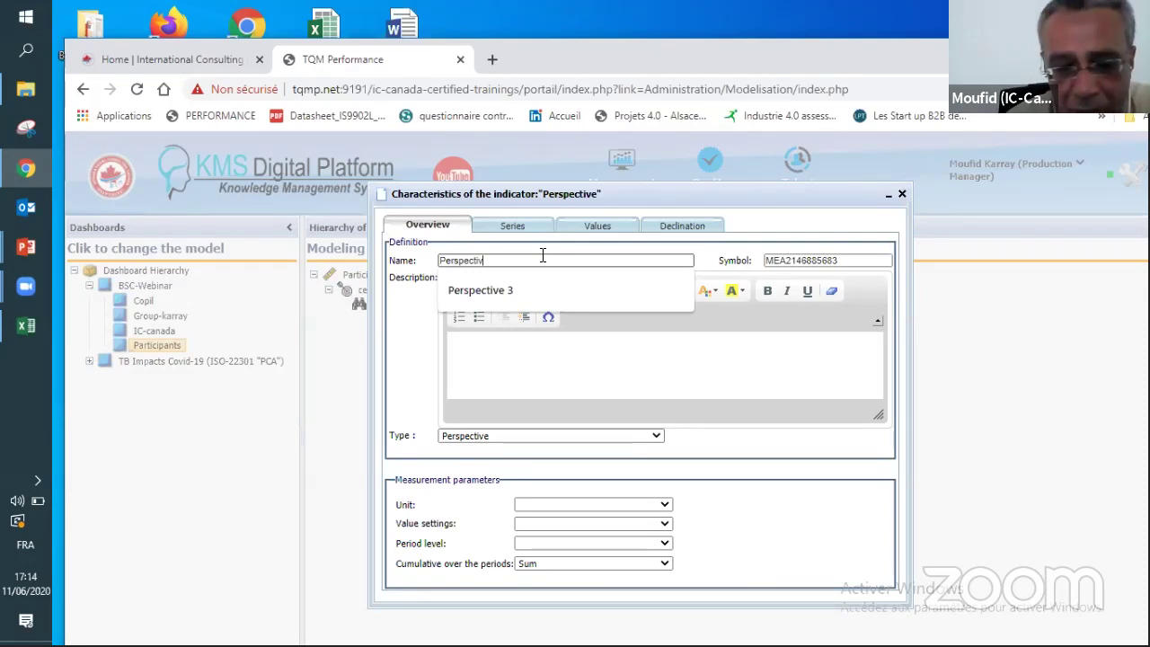
key("ctrl+a")
type("Module")
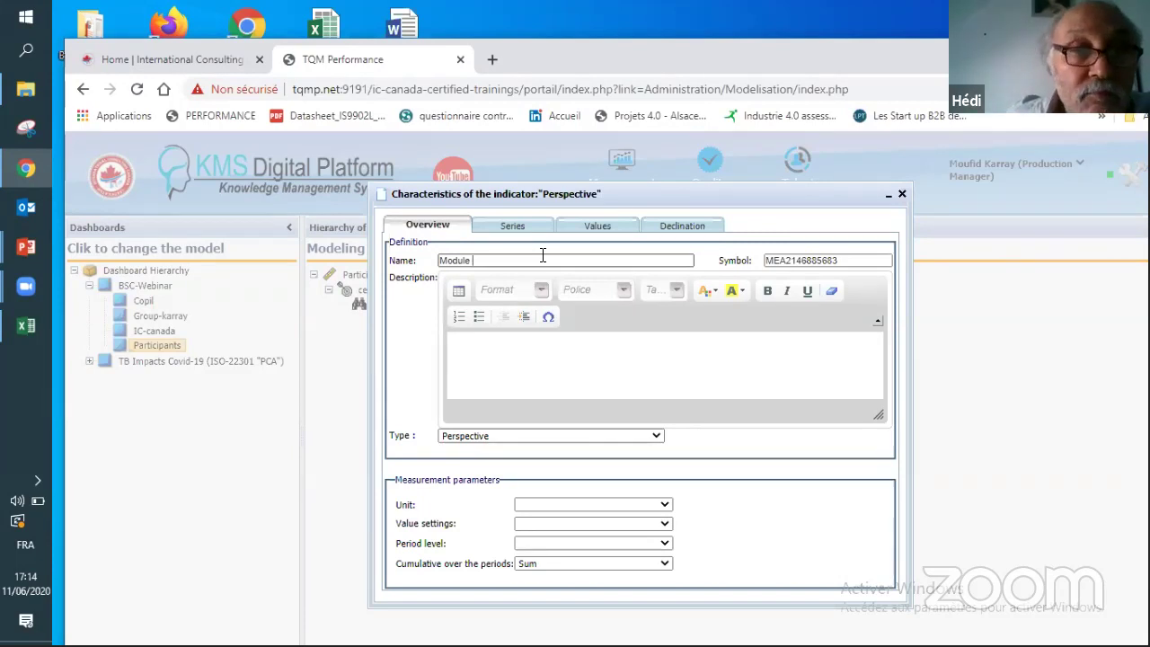
type(" suivi")
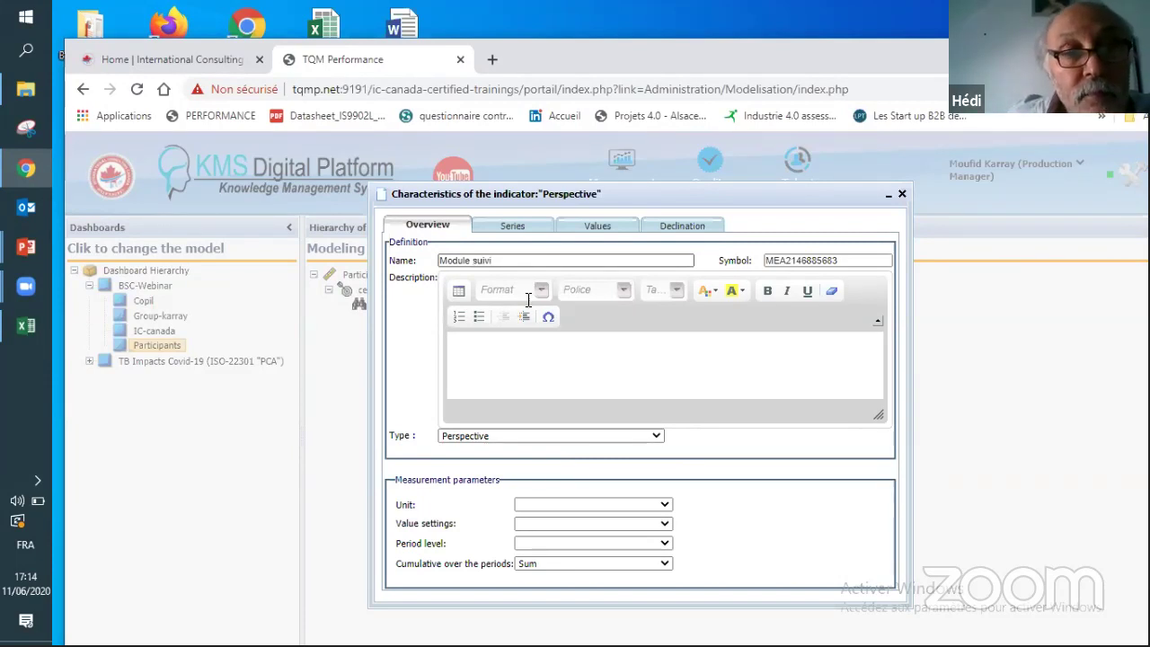
left_click(564, 506)
left_click(565, 506)
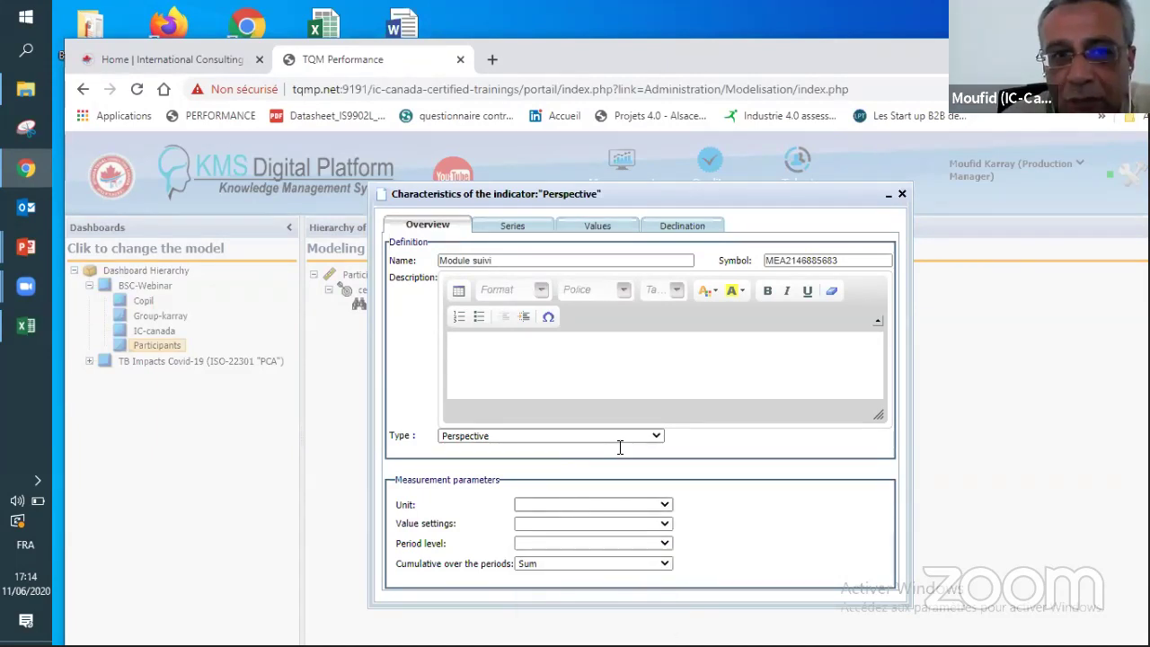
left_click(902, 195)
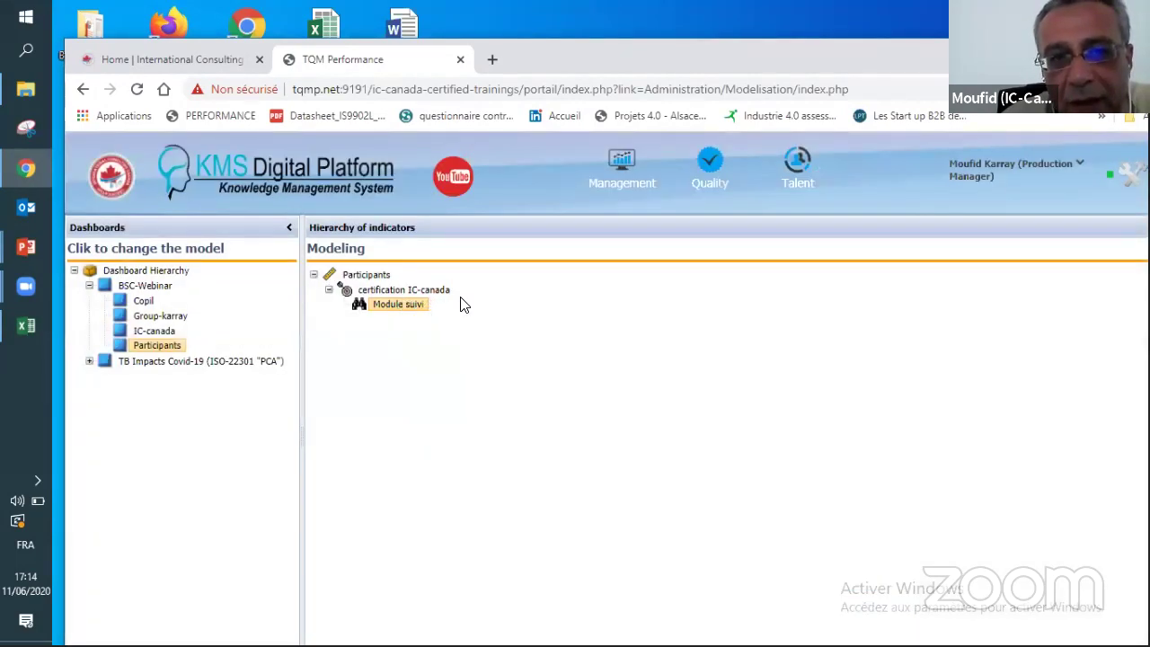
Step: Add a second perspective under the certification IC-canada objective
right_click(396, 290)
mouse_move(416, 300)
left_click(550, 329)
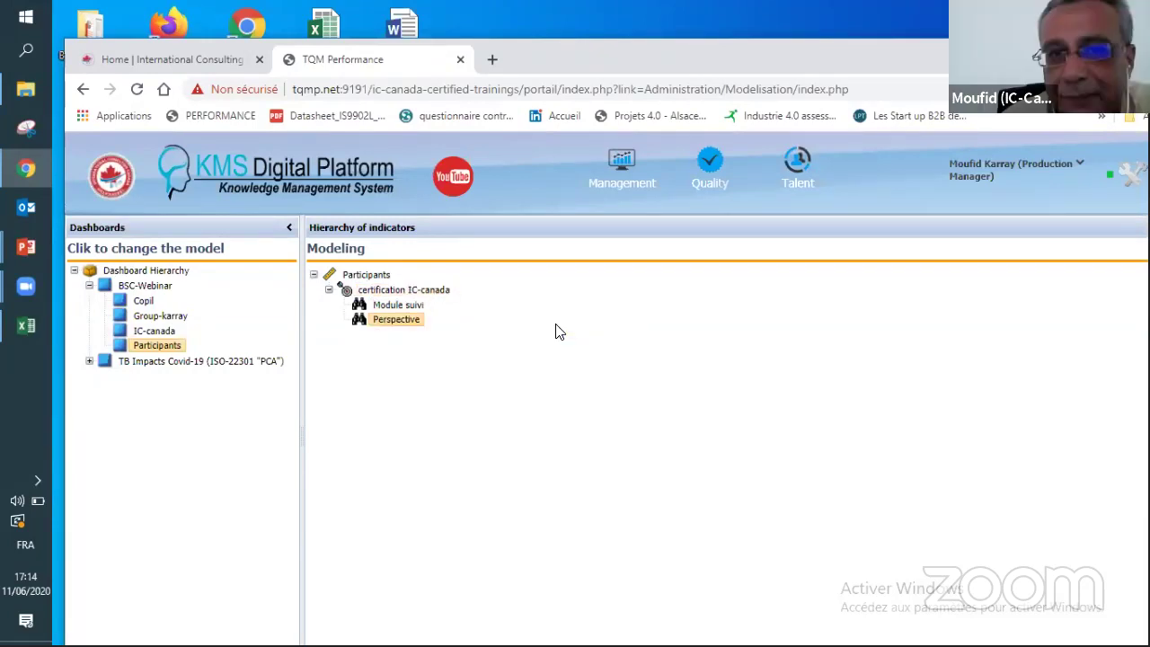
Step: Rename the second perspective under certification IC-canada as "Module certifié" and close its characteristics
double_click(448, 334)
key("BackSpace")
key("BackSpace")
key("BackSpace")
key("BackSpace")
key("BackSpace")
key("BackSpace")
key("BackSpace")
key("BackSpace")
key("BackSpace")
key("BackSpace")
key("BackSpace")
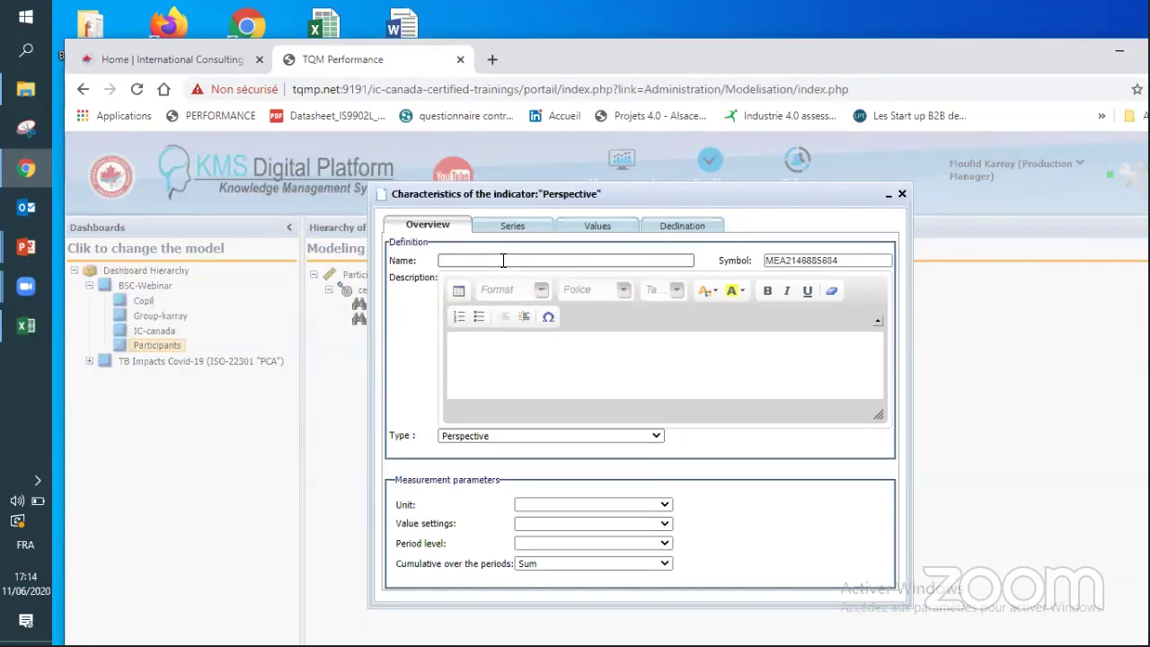
type("Module cerytfifé")
left_click_drag(514, 261, 487, 261)
type("tifié")
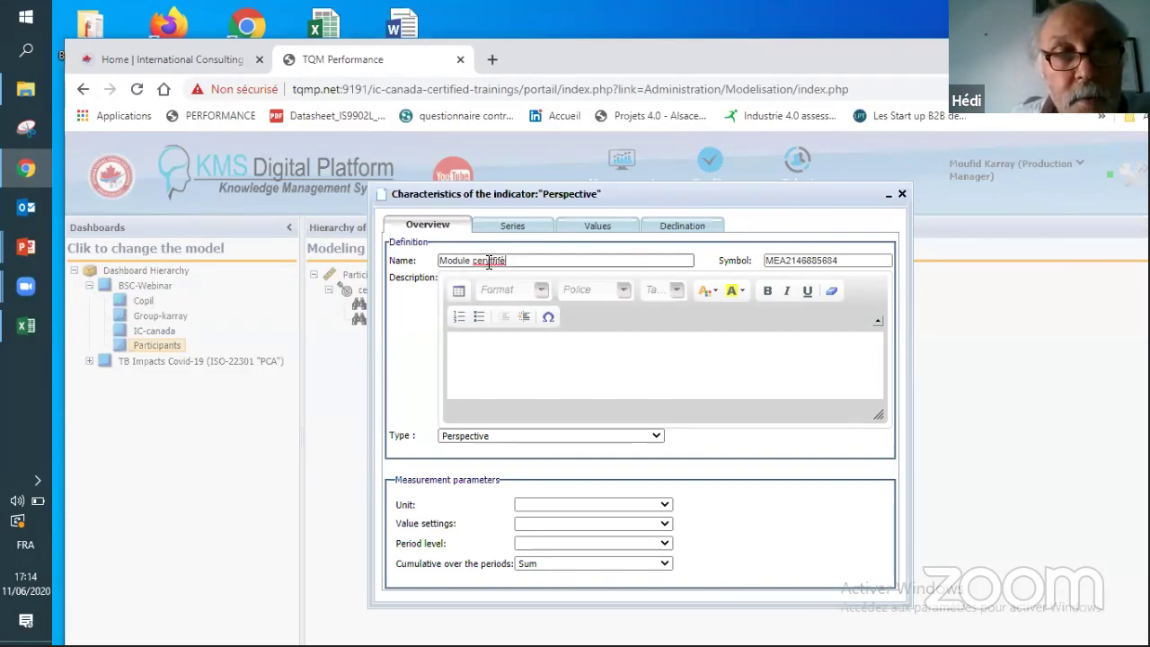
double_click(509, 261)
type("certifie")
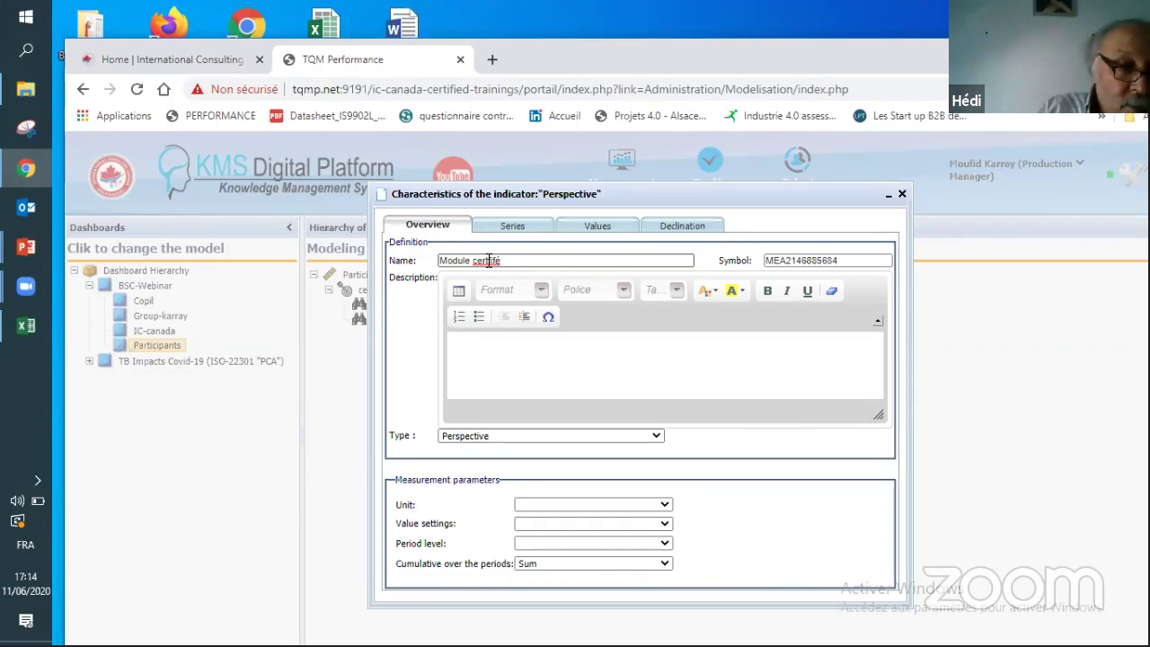
double_click(489, 261)
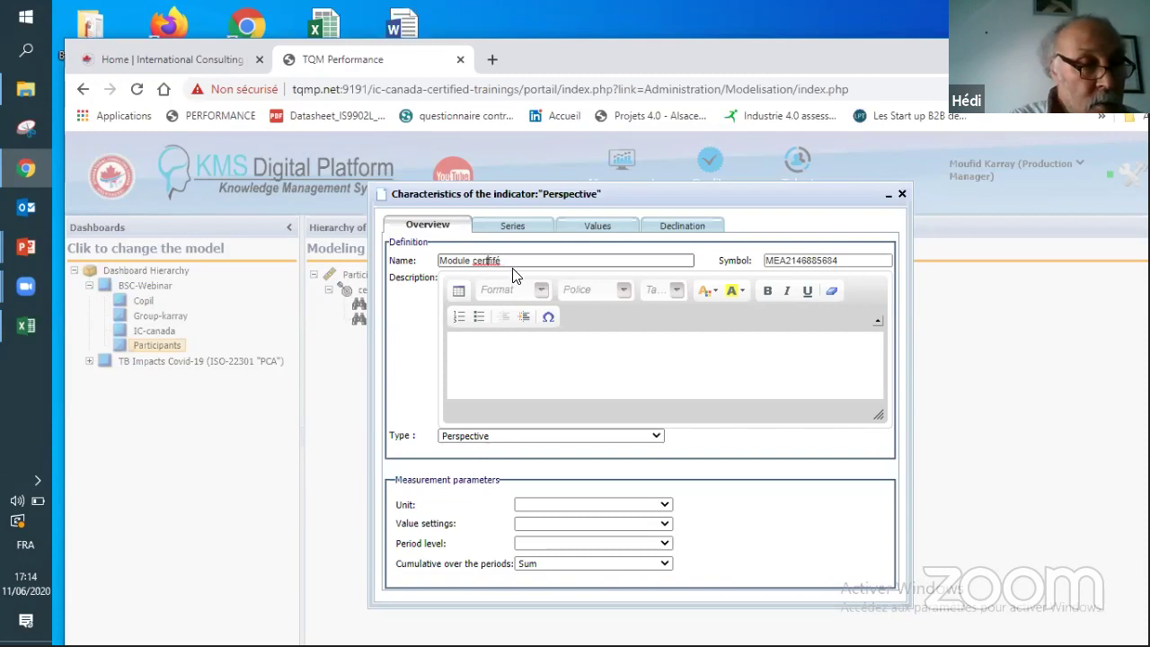
left_click(903, 194)
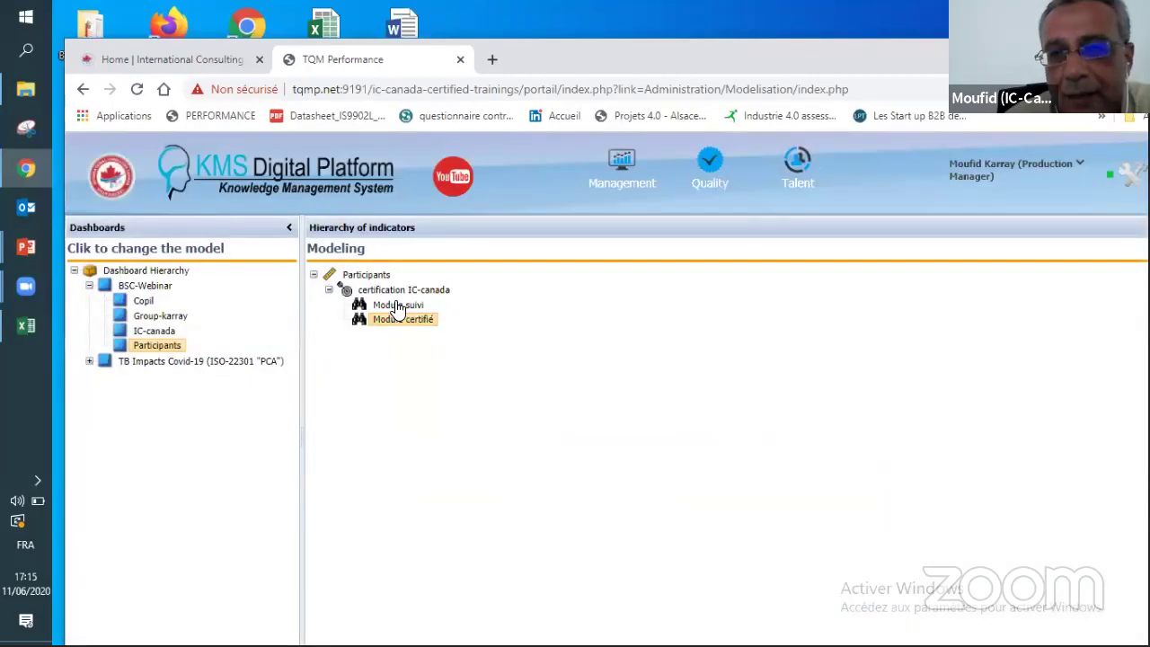
Step: Add a Max indicator under the Module suivi perspective and view its characteristics without editing them
left_click(398, 306)
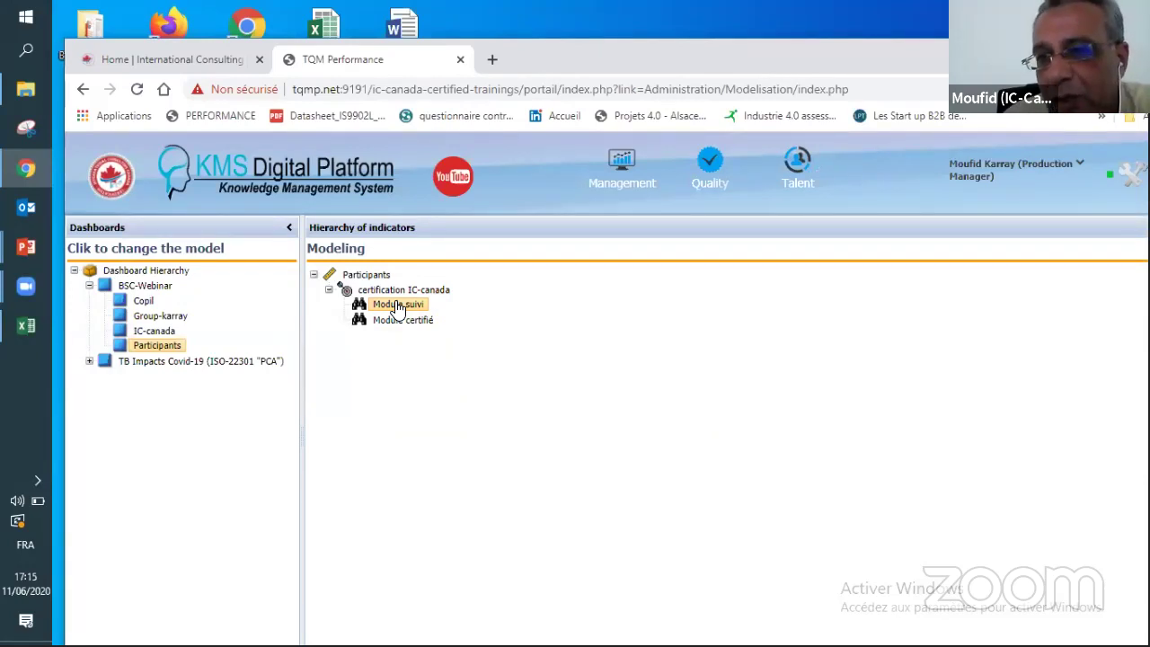
right_click(398, 307)
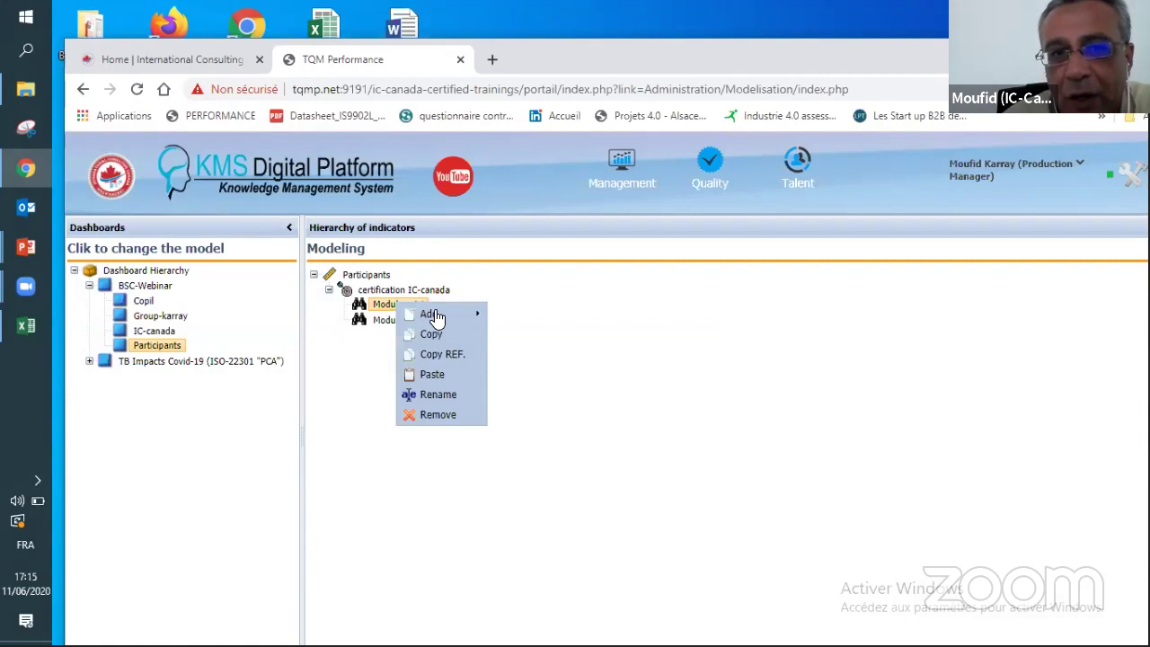
mouse_move(437, 317)
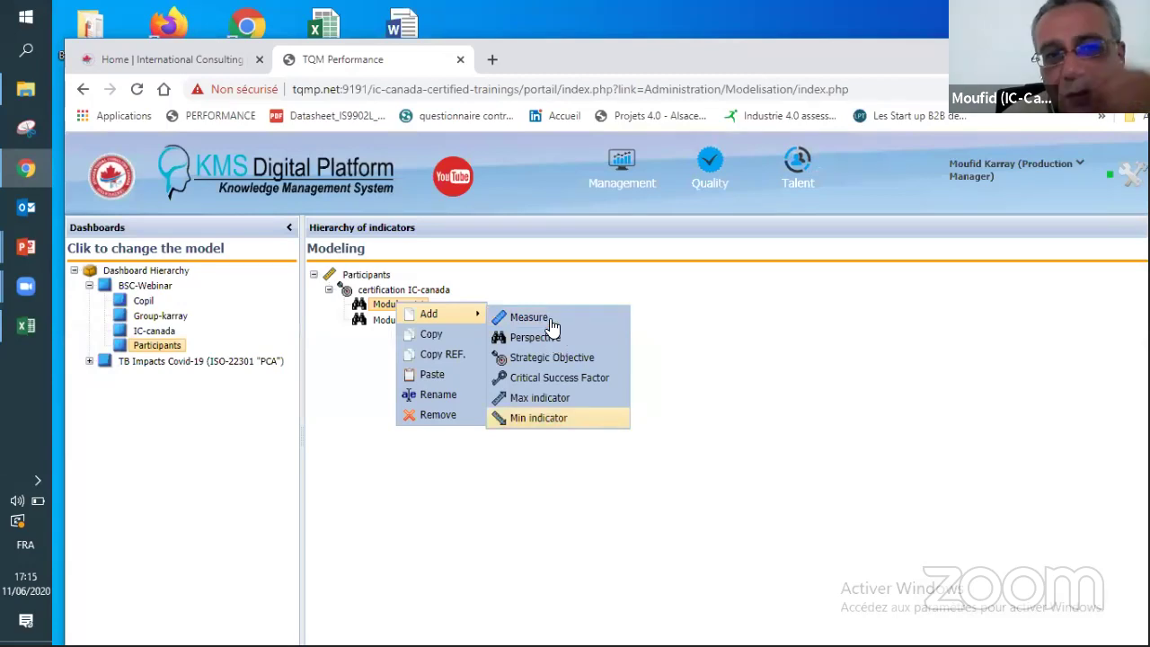
left_click(535, 397)
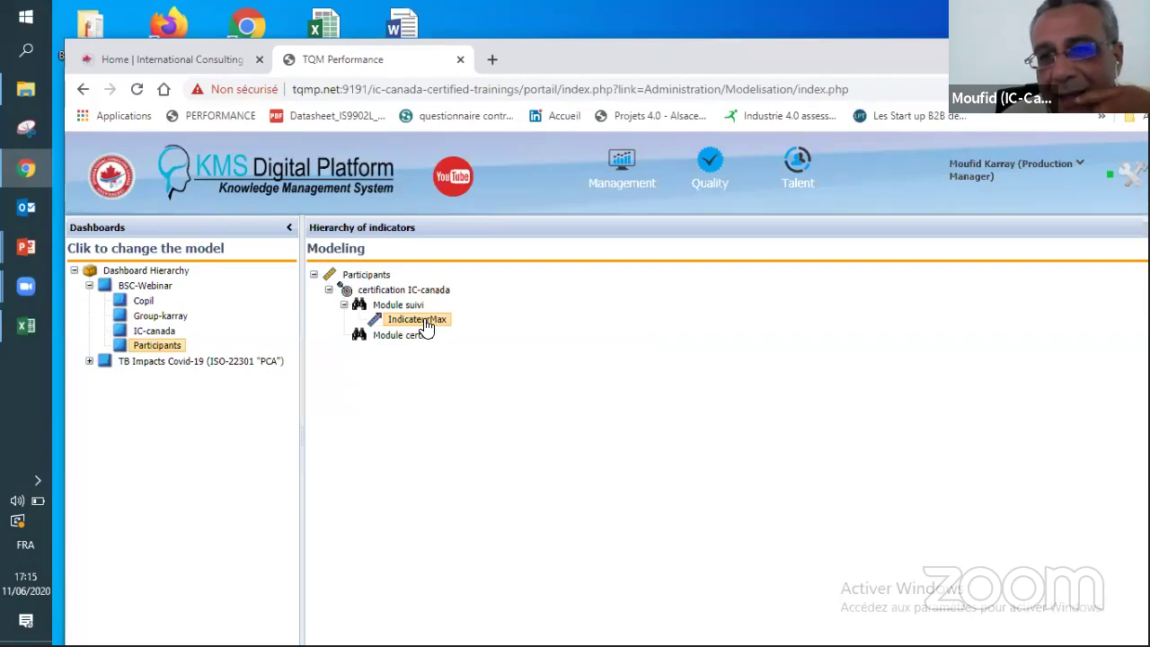
double_click(428, 328)
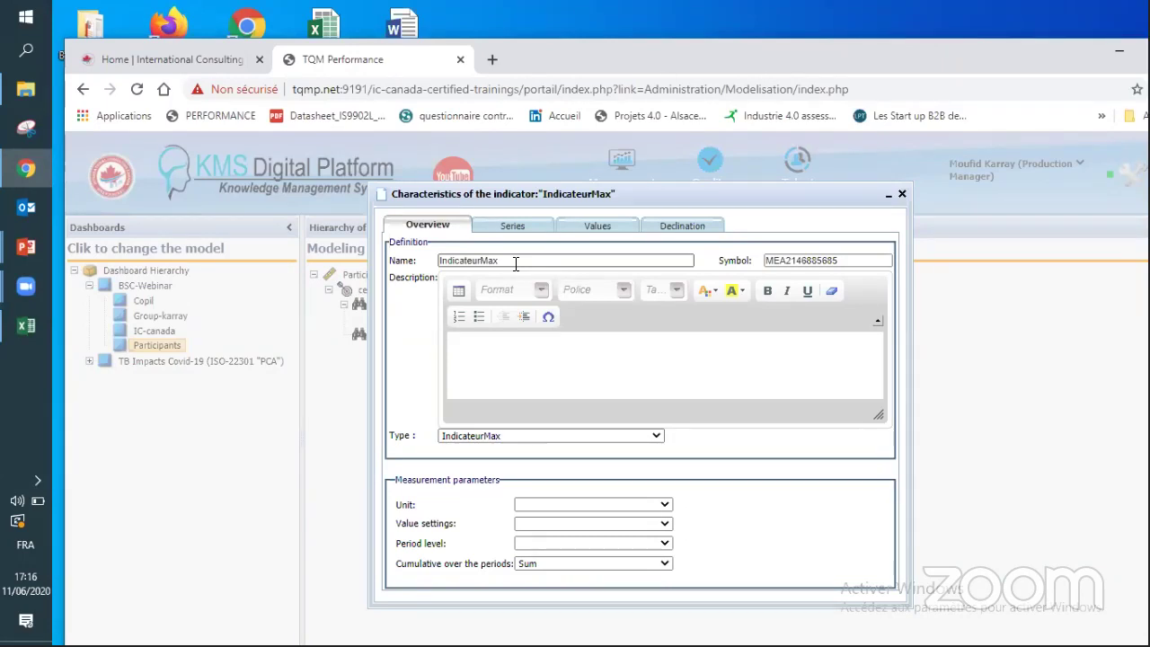
left_click(901, 195)
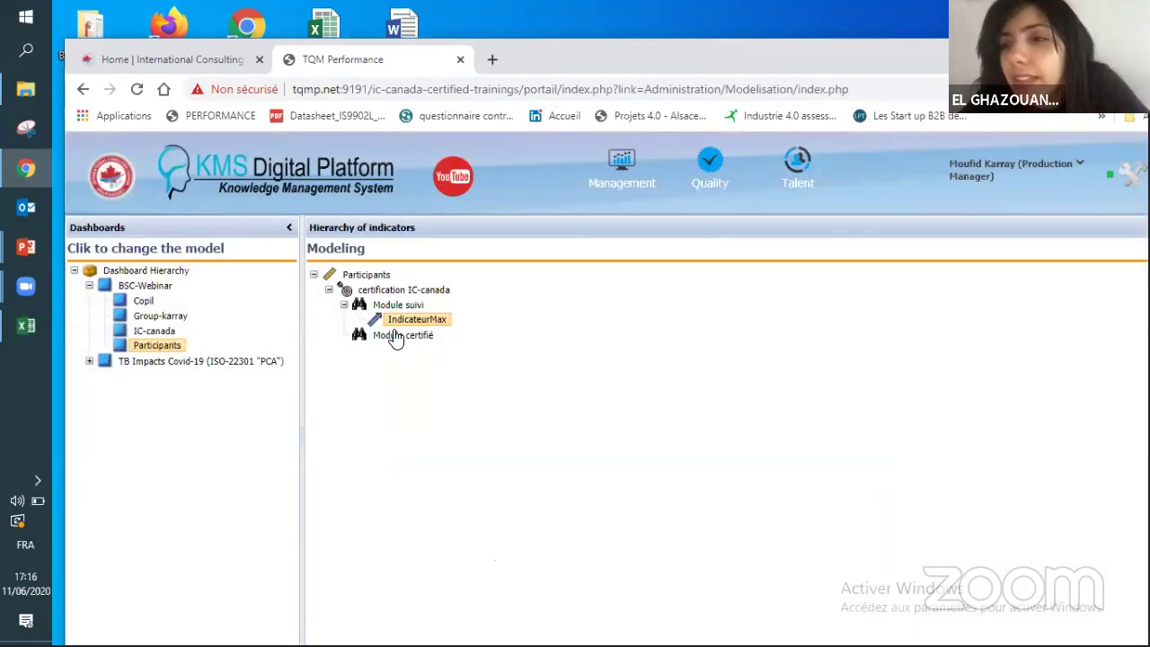
Step: Review the indicator hierarchies of the IC-canada and Group-karray dashboards, then return to the Participants dashboard
left_click(144, 331)
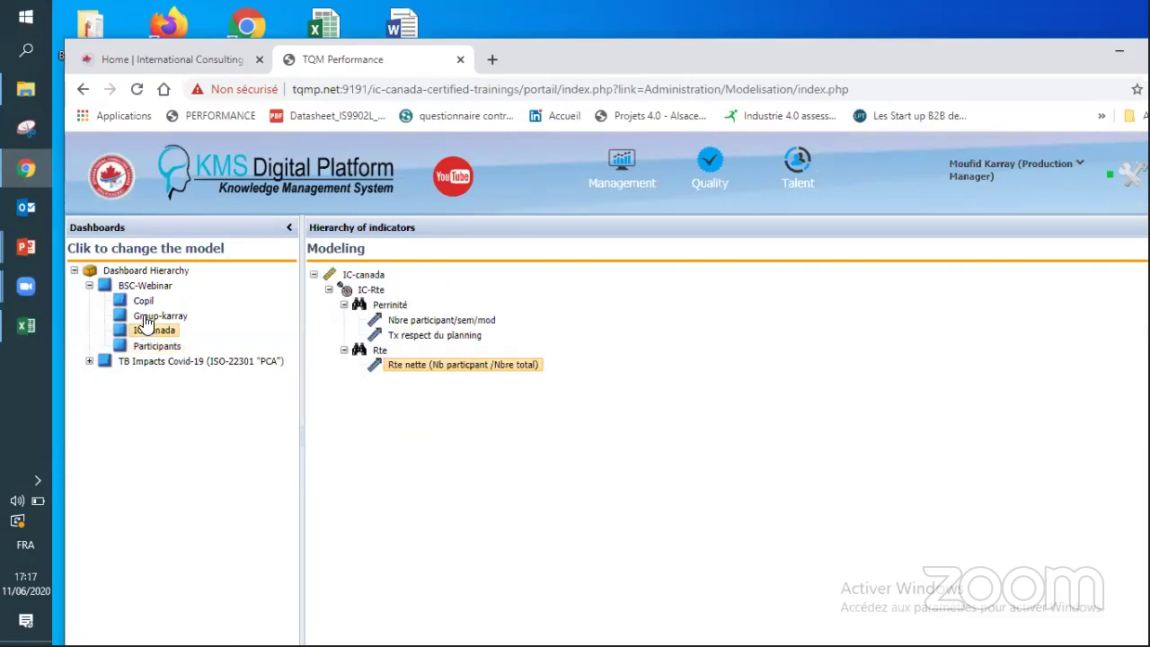
left_click(143, 318)
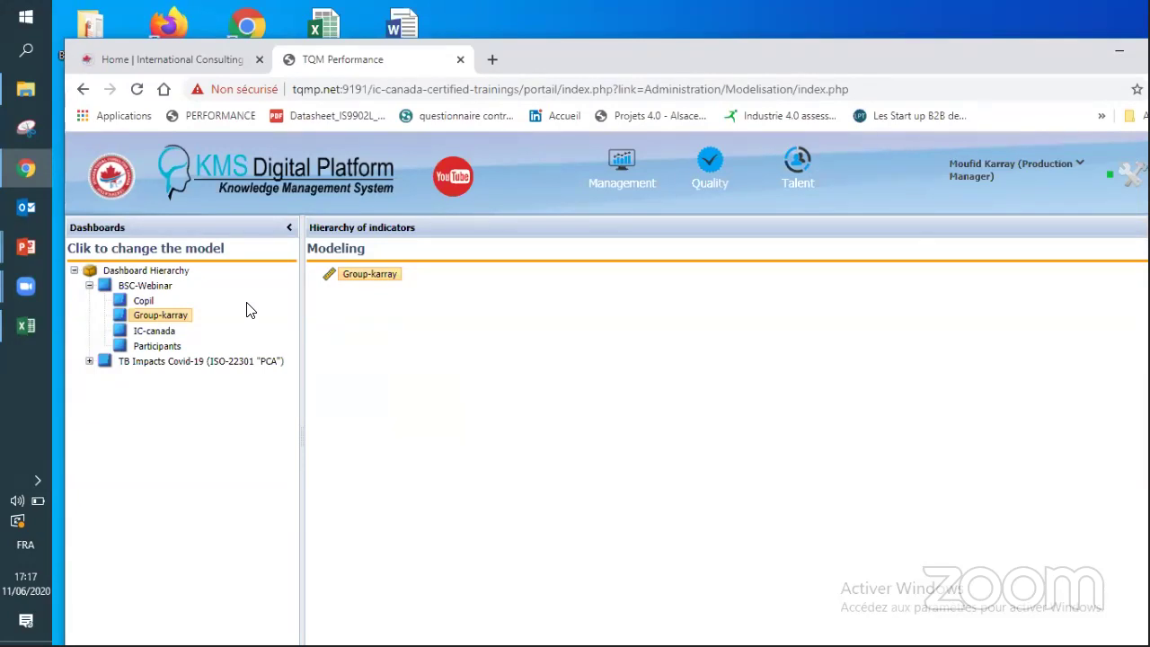
left_click(164, 347)
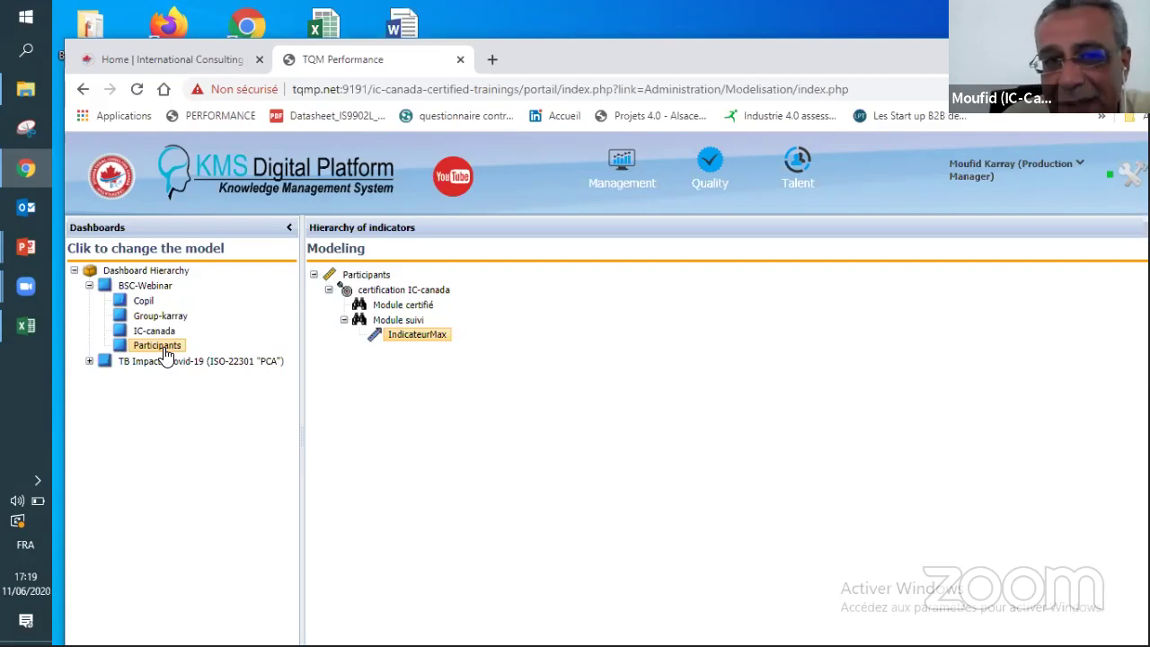
Step: Rename the Max indicator under Module suivi as "N. heure /module"
double_click(404, 343)
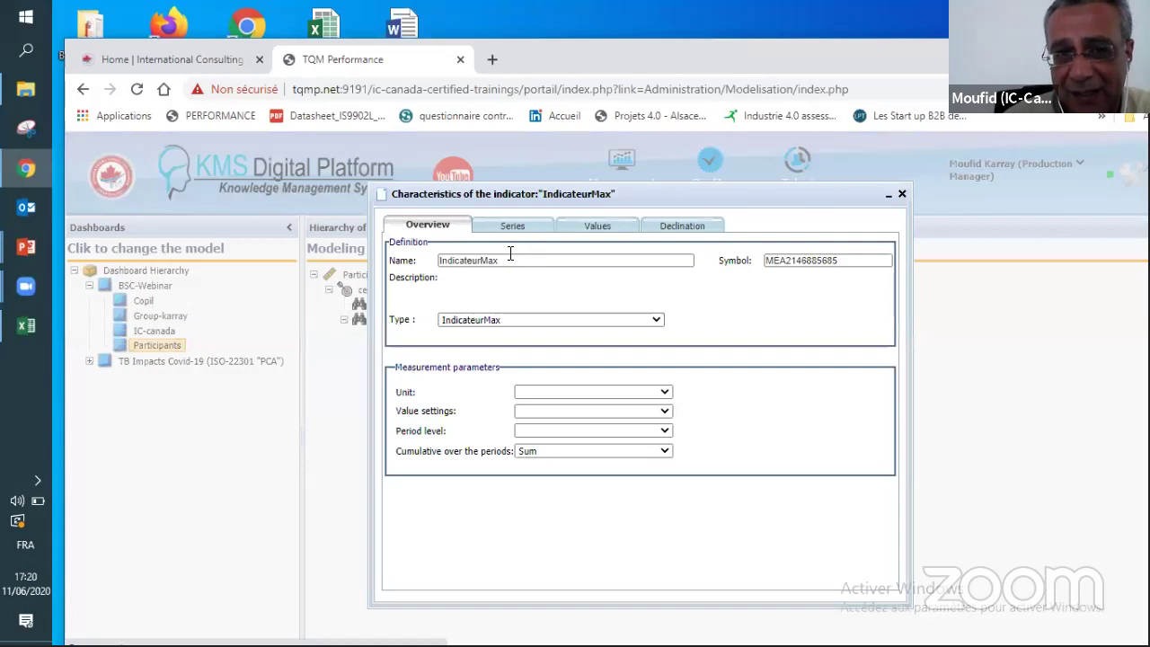
left_click(511, 257)
double_click(511, 259)
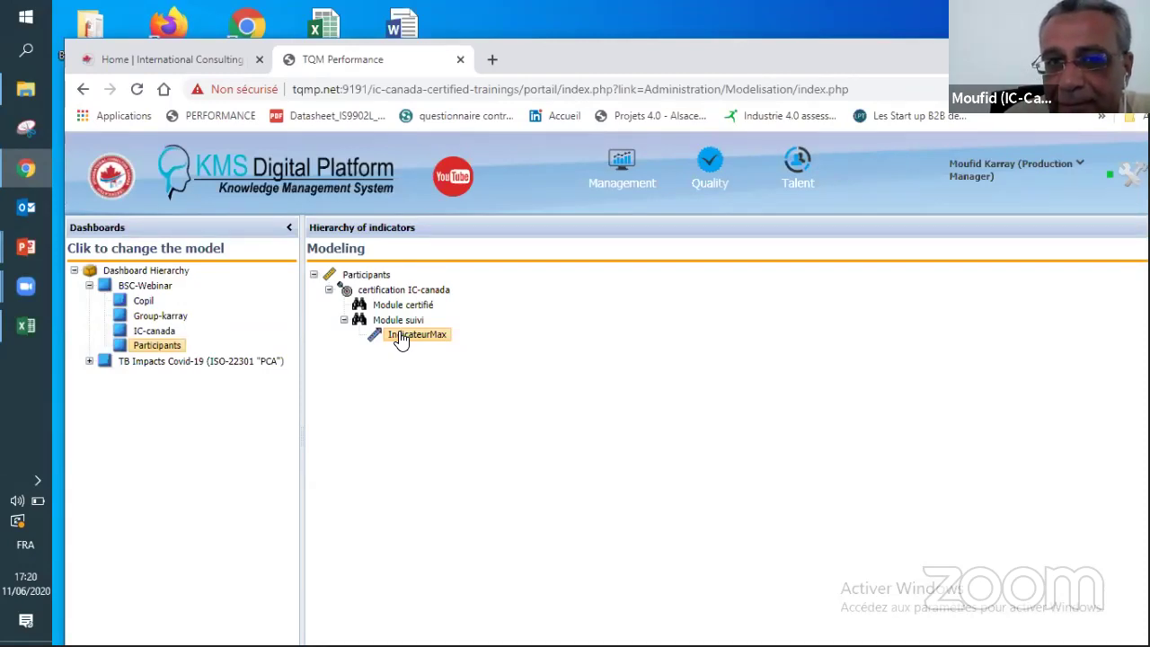
double_click(401, 337)
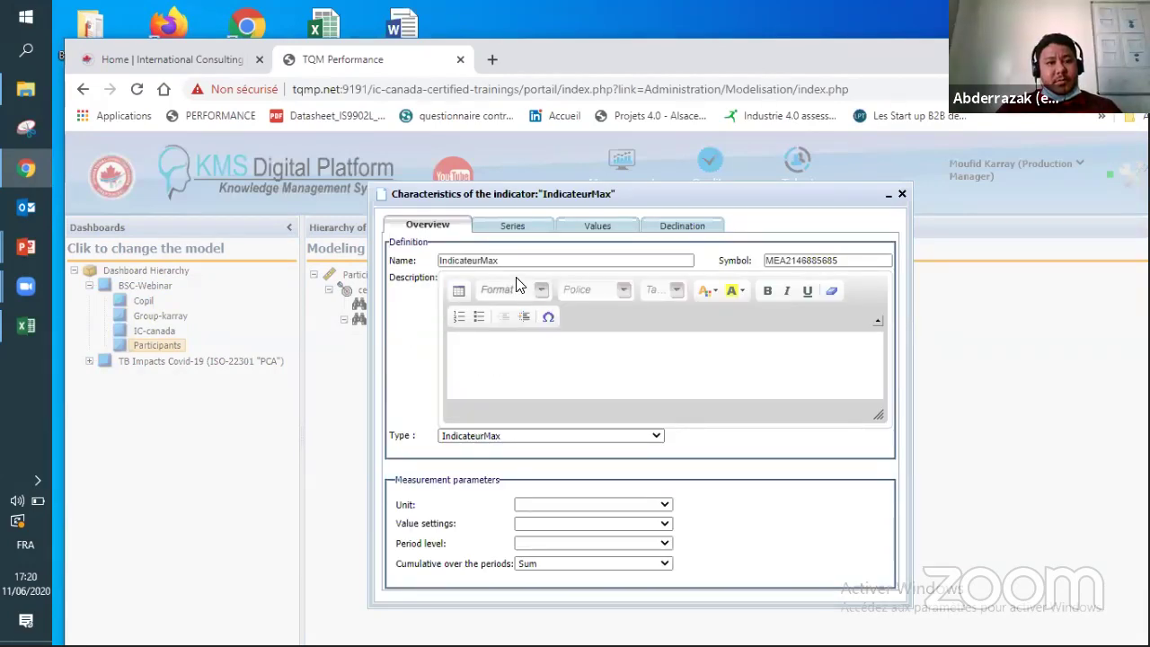
left_click_drag(503, 259, 424, 260)
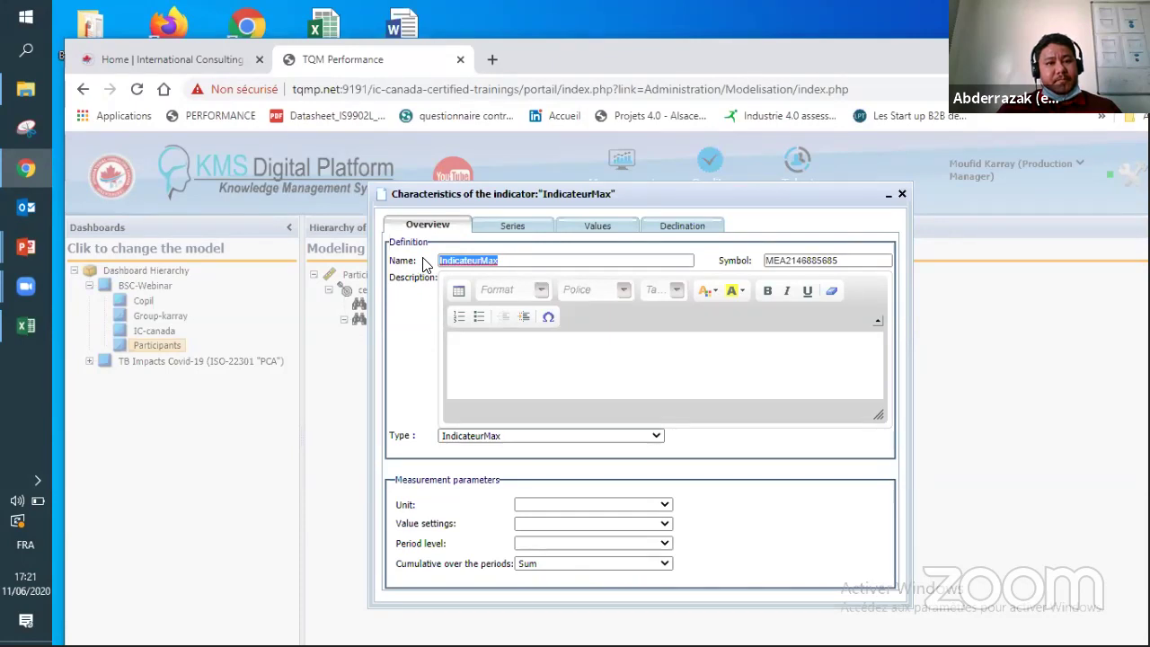
type("N. ")
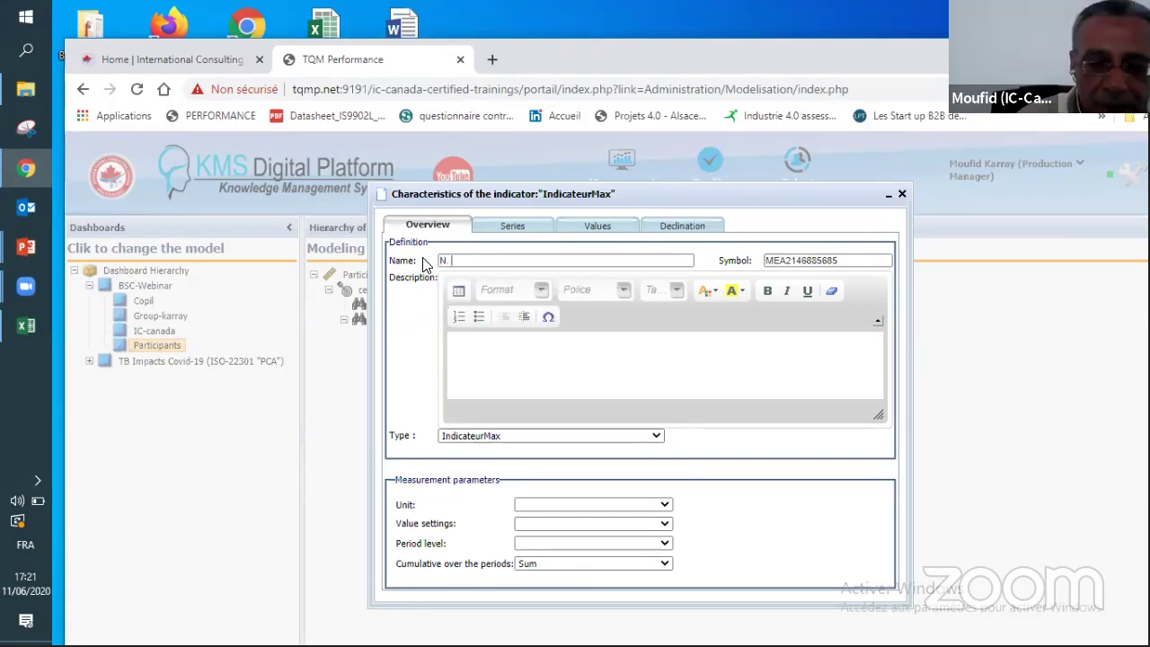
type("heure")
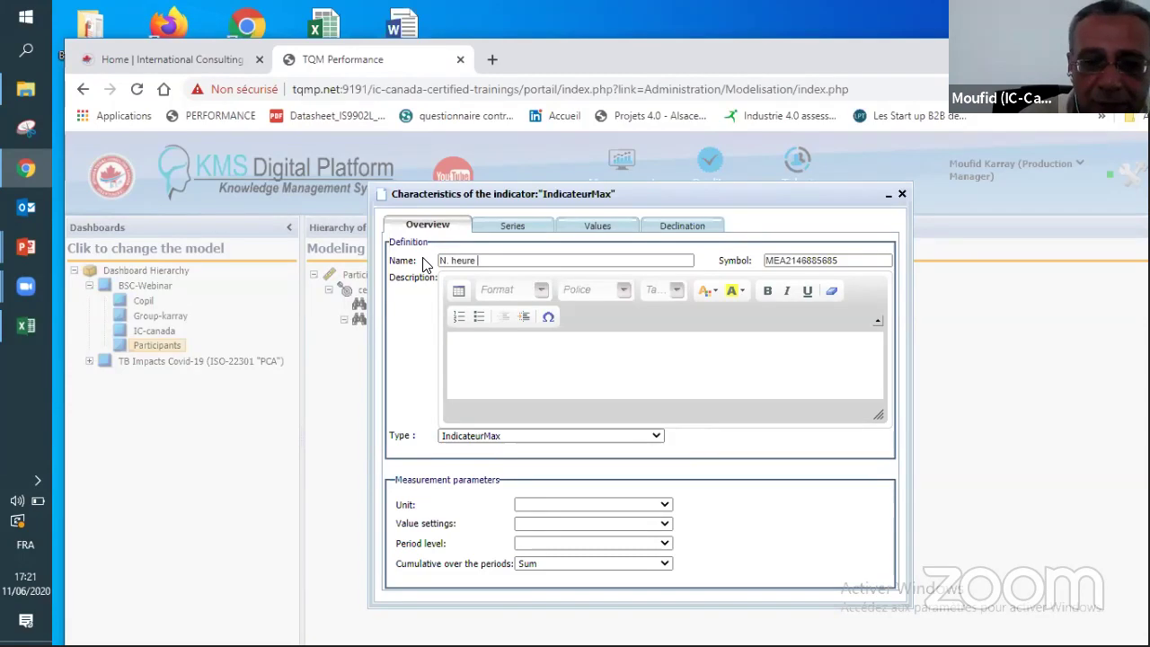
type(" /module")
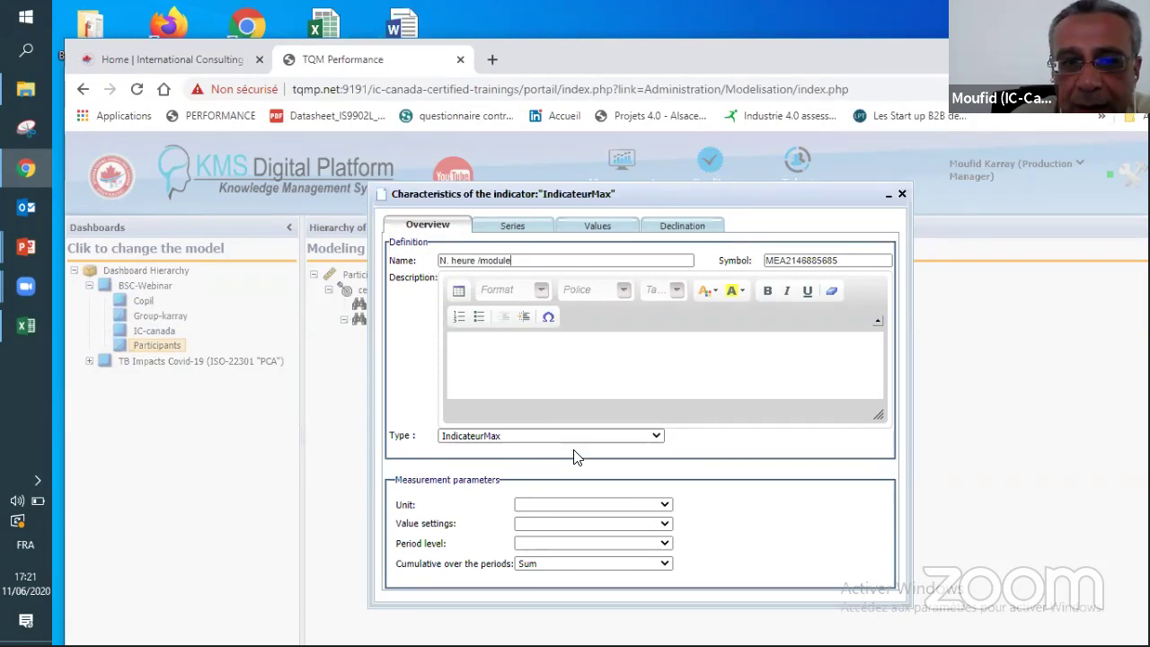
Step: Set the Max indicator's unit to Hours (Heures) and close its characteristics without choosing value settings
left_click(585, 509)
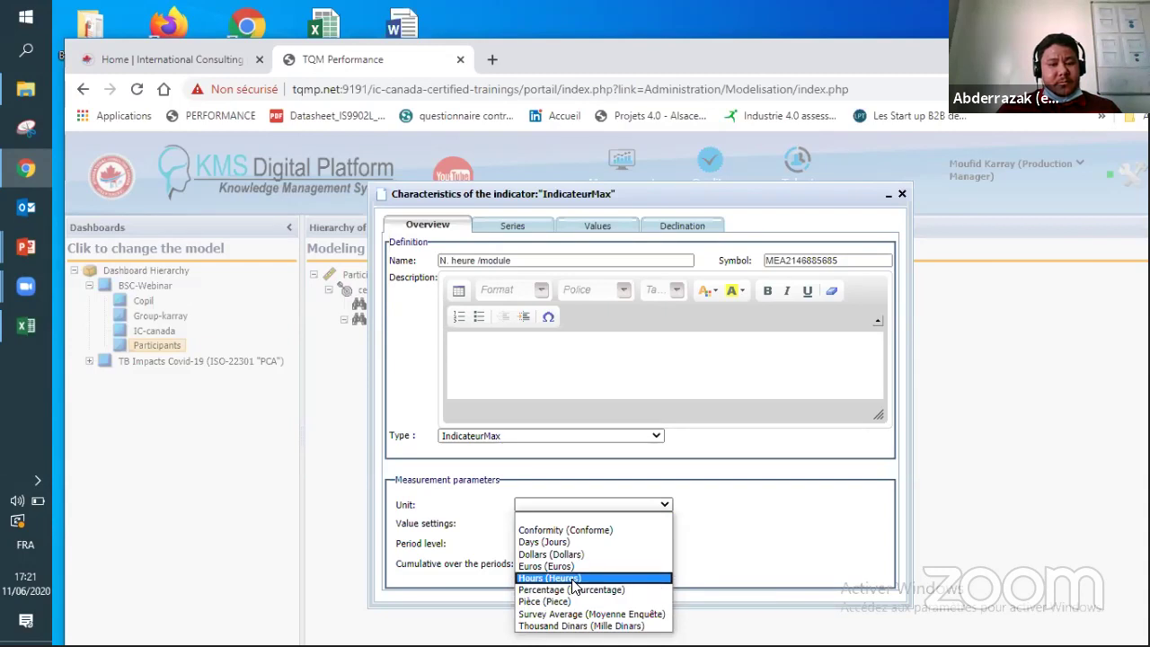
left_click(573, 578)
left_click(545, 525)
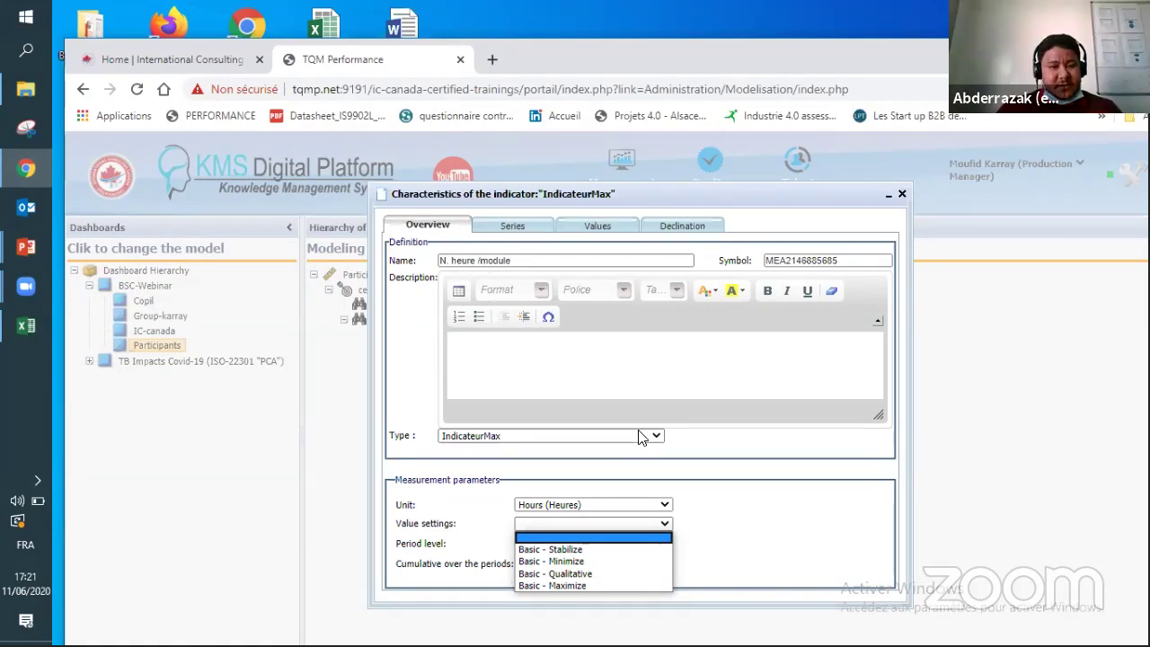
left_click(904, 195)
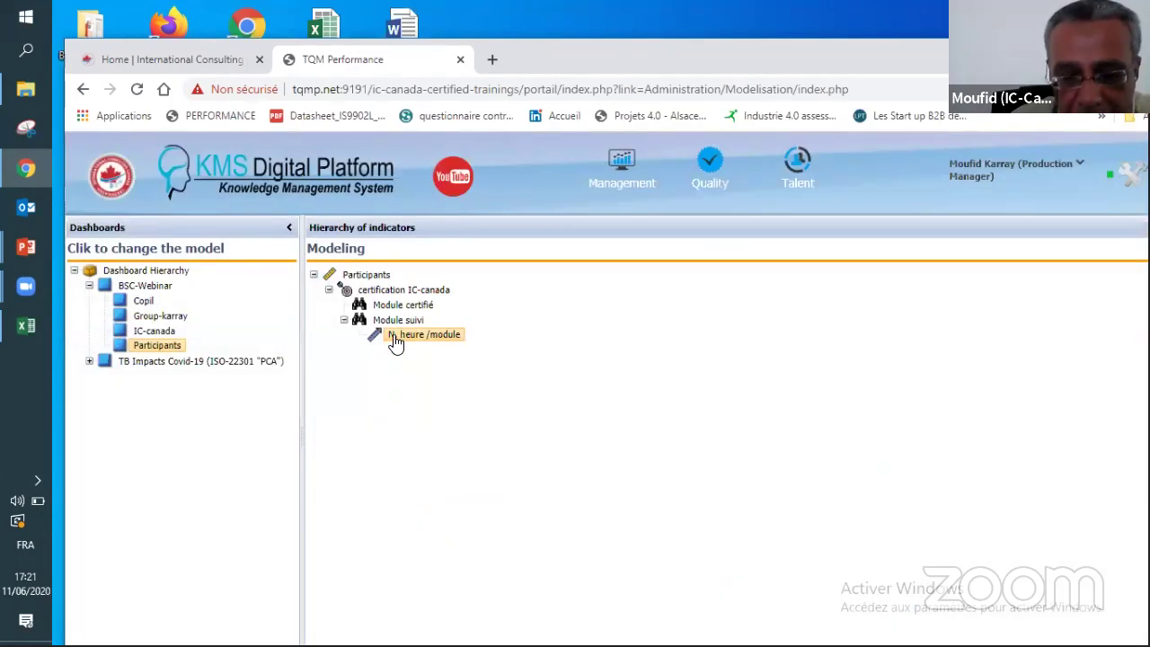
Step: Remove the "N. heure /module" Max indicator from the Module suivi perspective
right_click(397, 340)
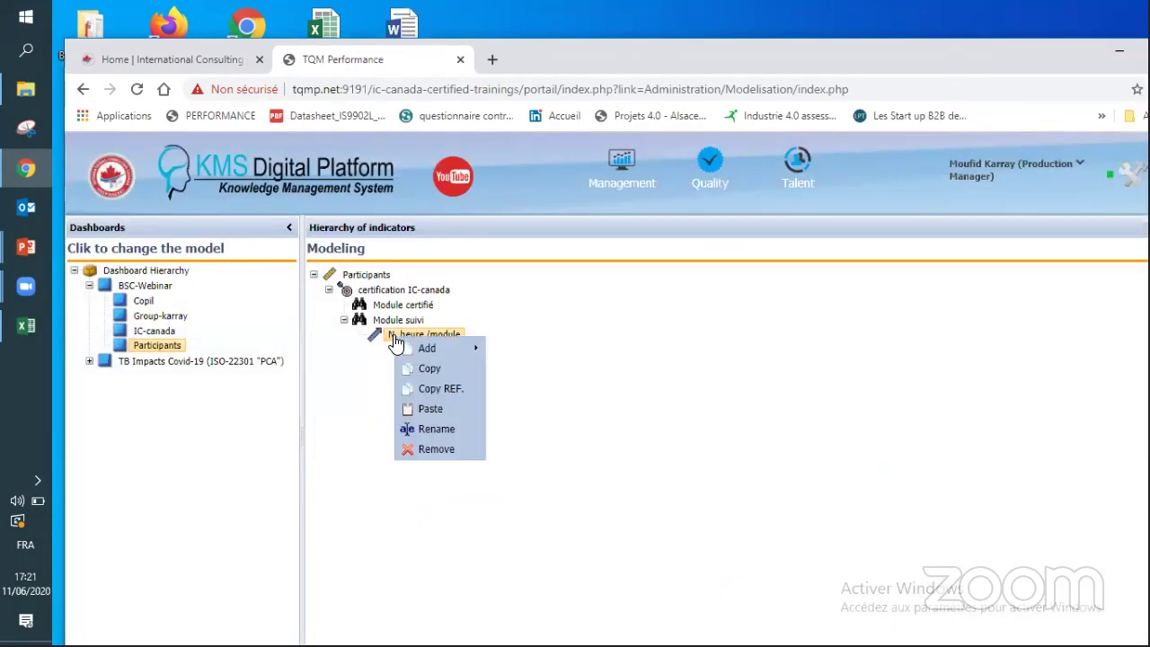
left_click(447, 460)
left_click(604, 438)
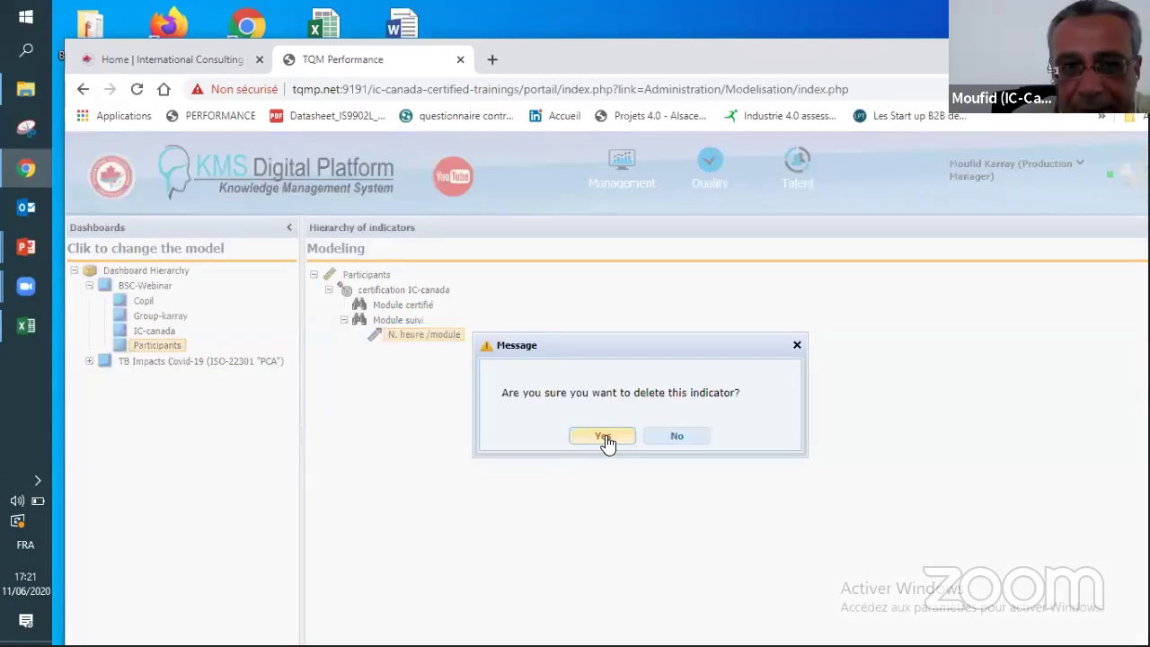
Step: Add a Min indicator under the Module suivi perspective
right_click(385, 325)
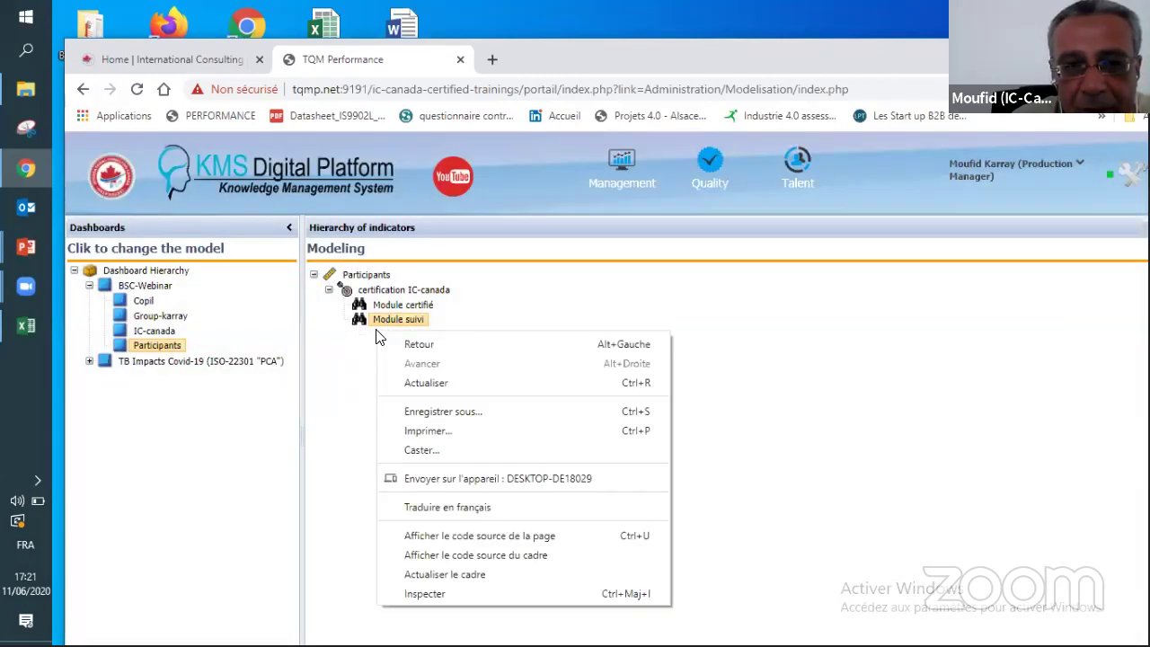
left_click(367, 347)
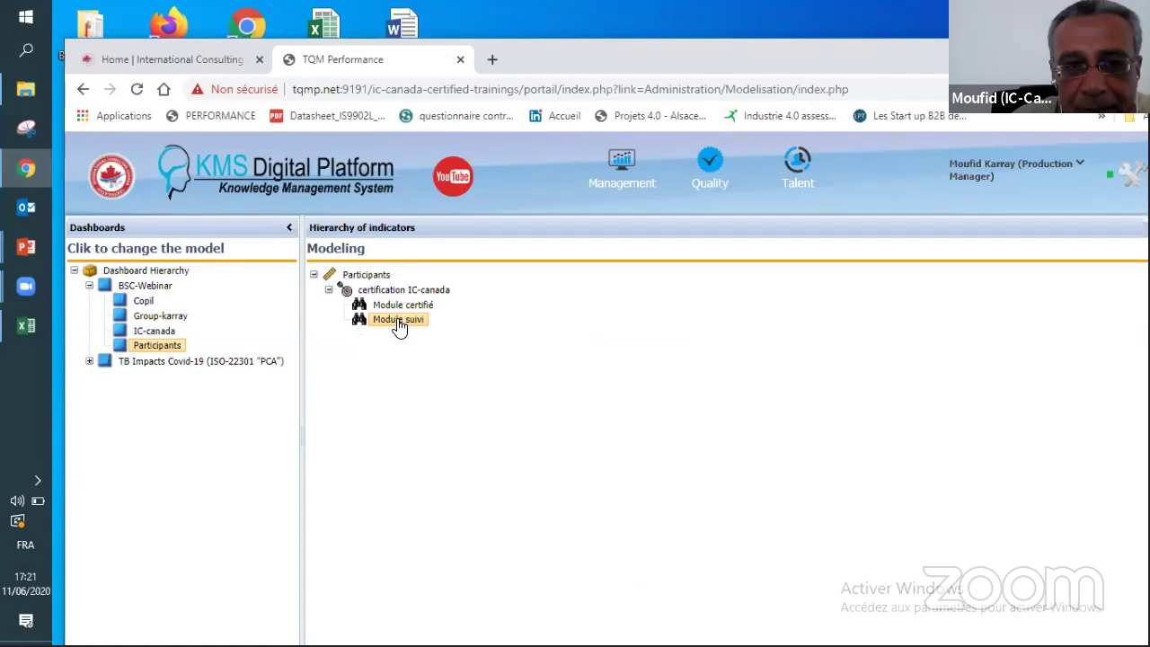
right_click(398, 324)
mouse_move(441, 331)
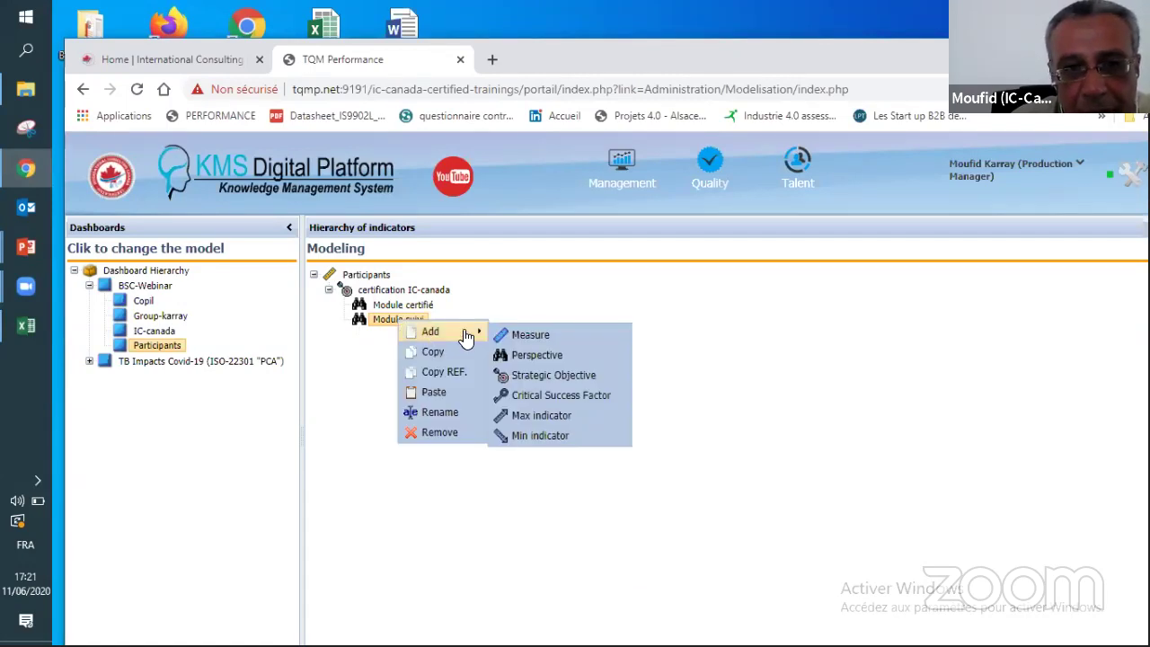
left_click(541, 435)
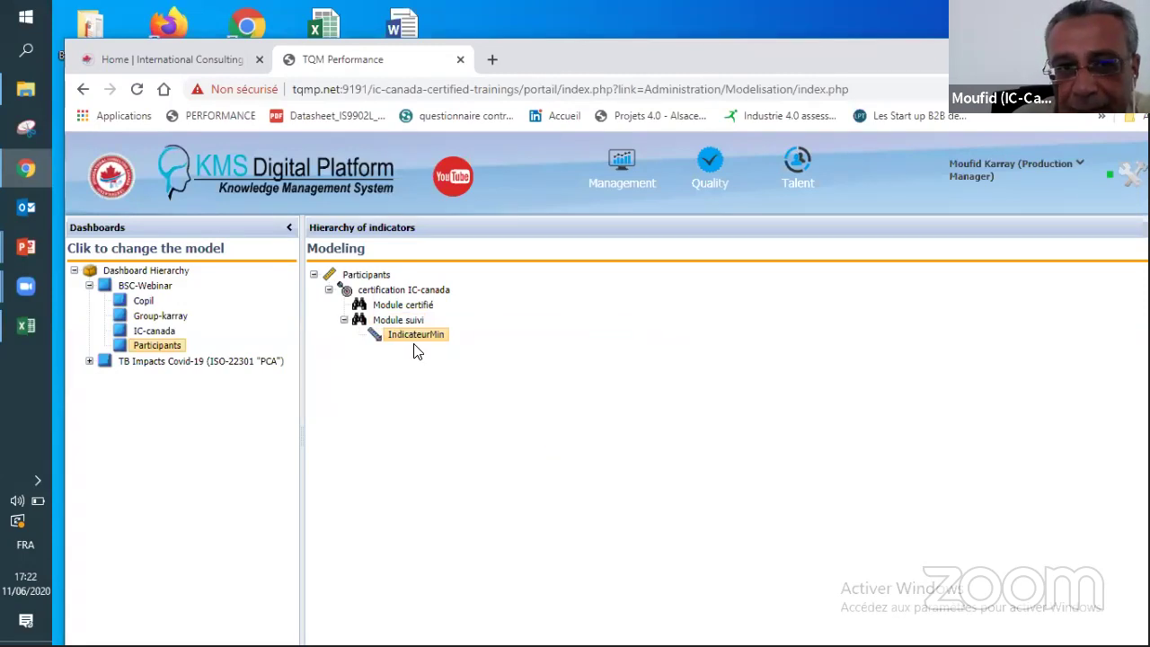
Step: Name the new Min indicator under Module suivi "N. heure /module" in its characteristics
double_click(415, 339)
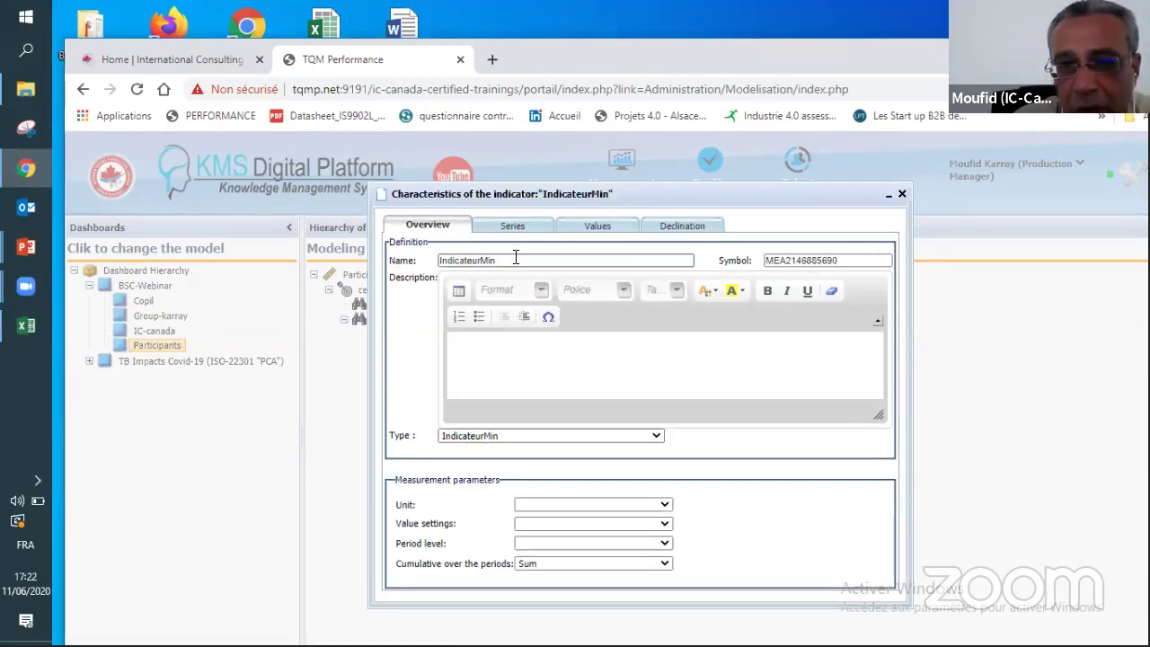
left_click(516, 259)
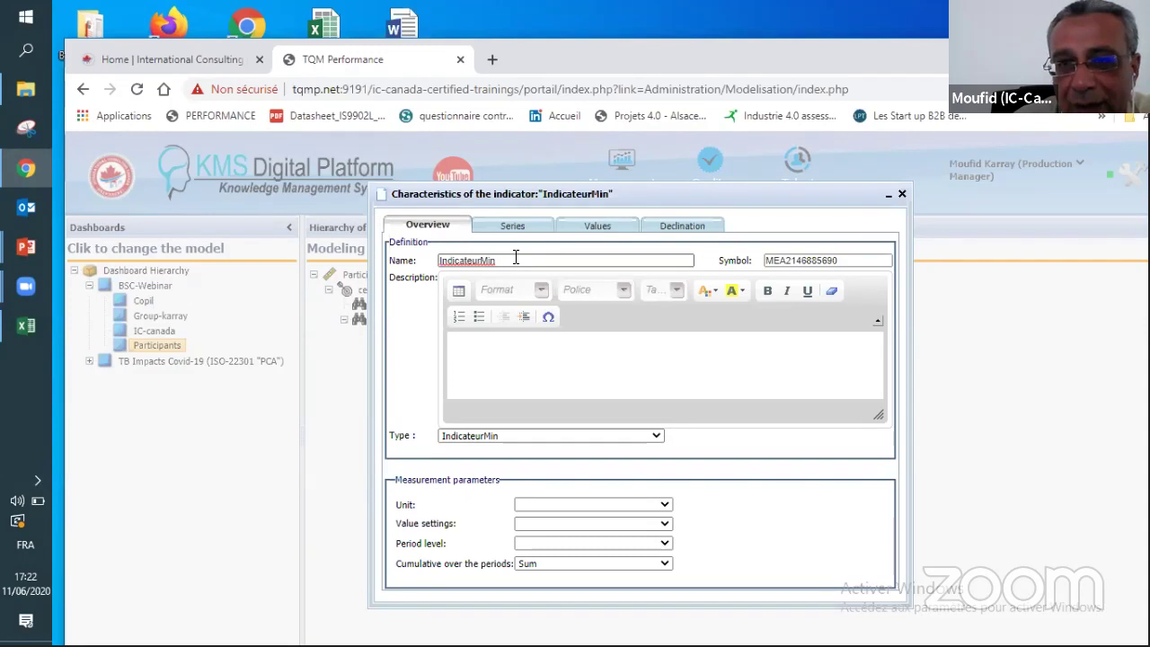
left_click_drag(516, 260, 434, 263)
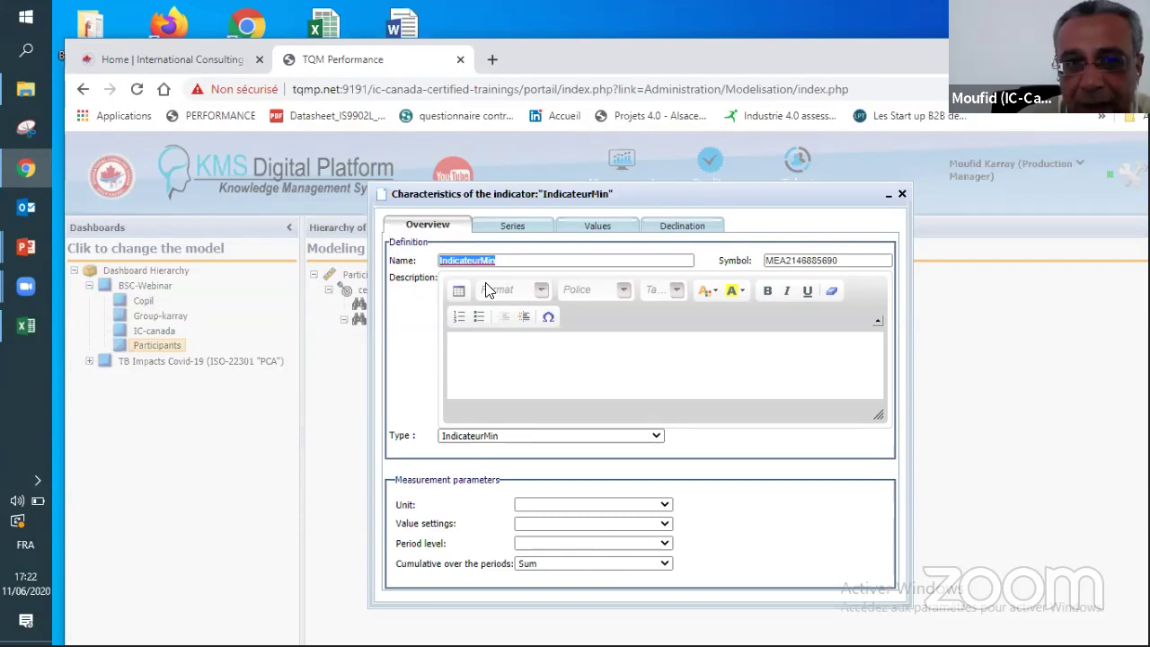
type("N")
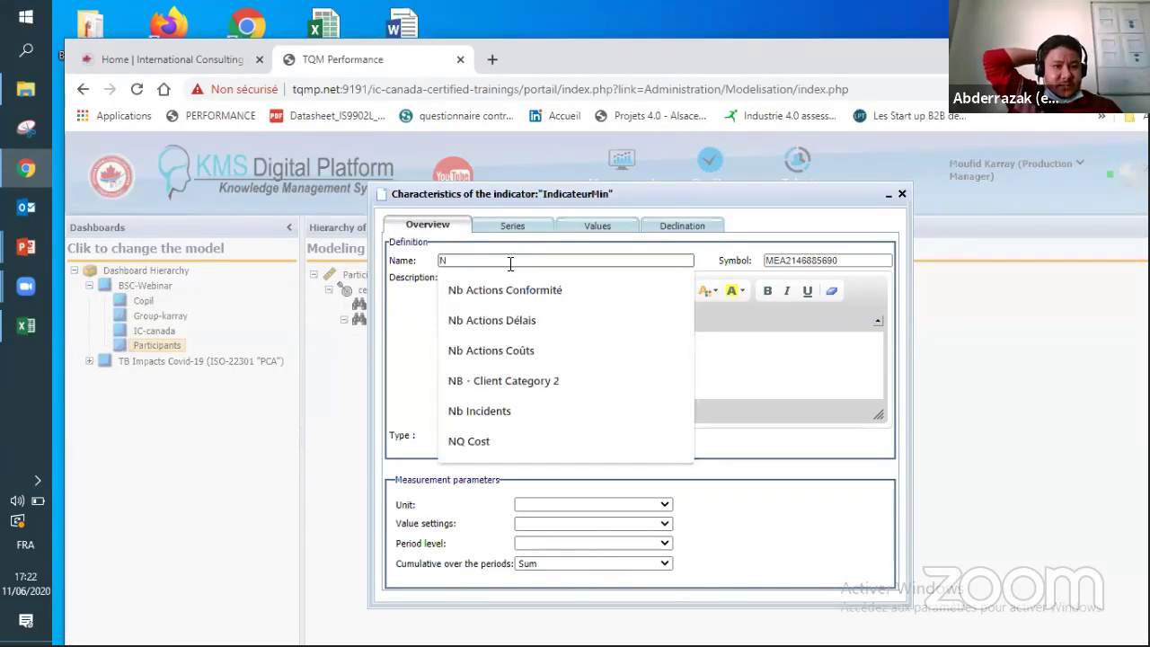
type(". heure /module")
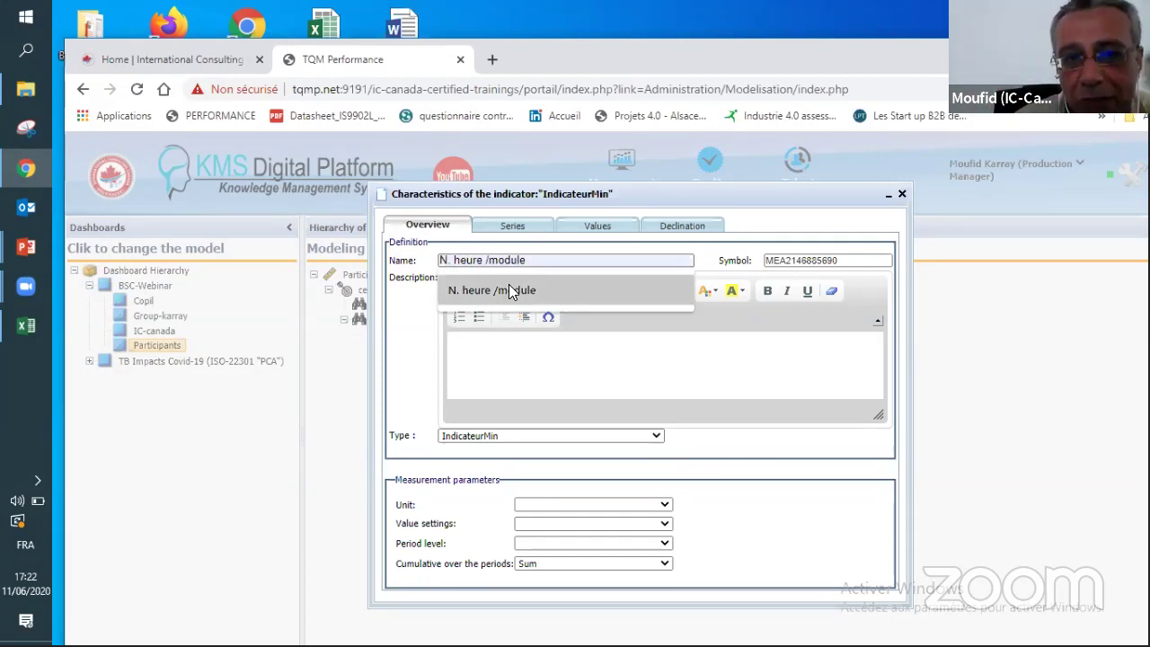
left_click(509, 288)
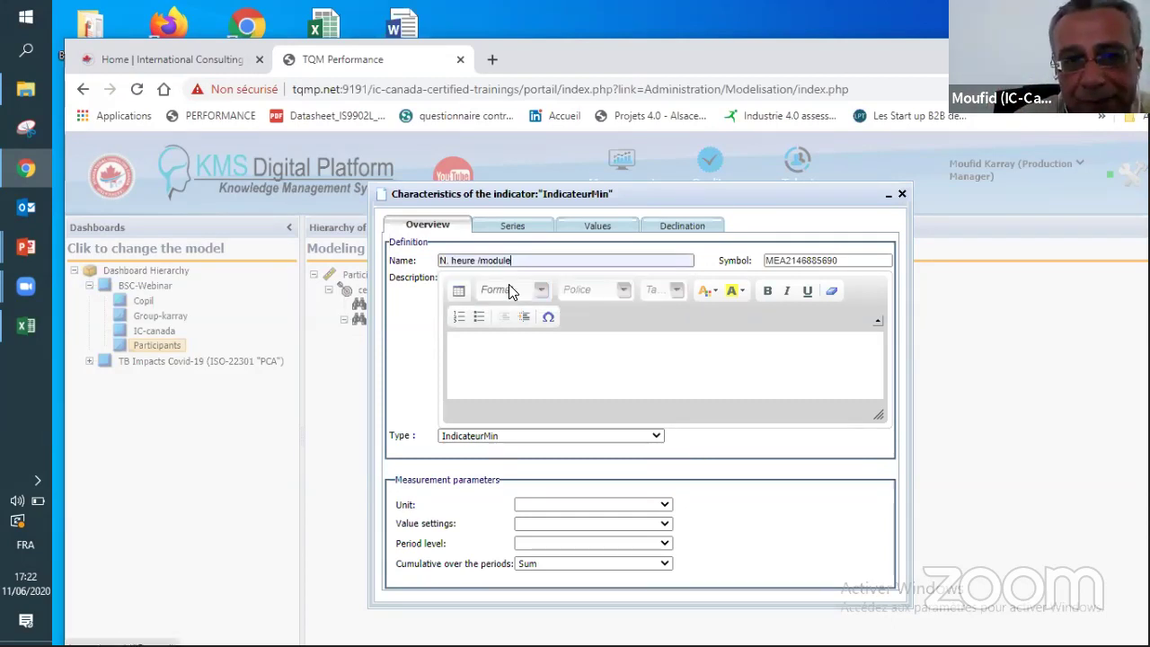
Step: Set the indicator's measurement parameters to unit Hours (Heures), value settings Basic - Minimize, period level Month (Mois) and cumulative Average
left_click(535, 507)
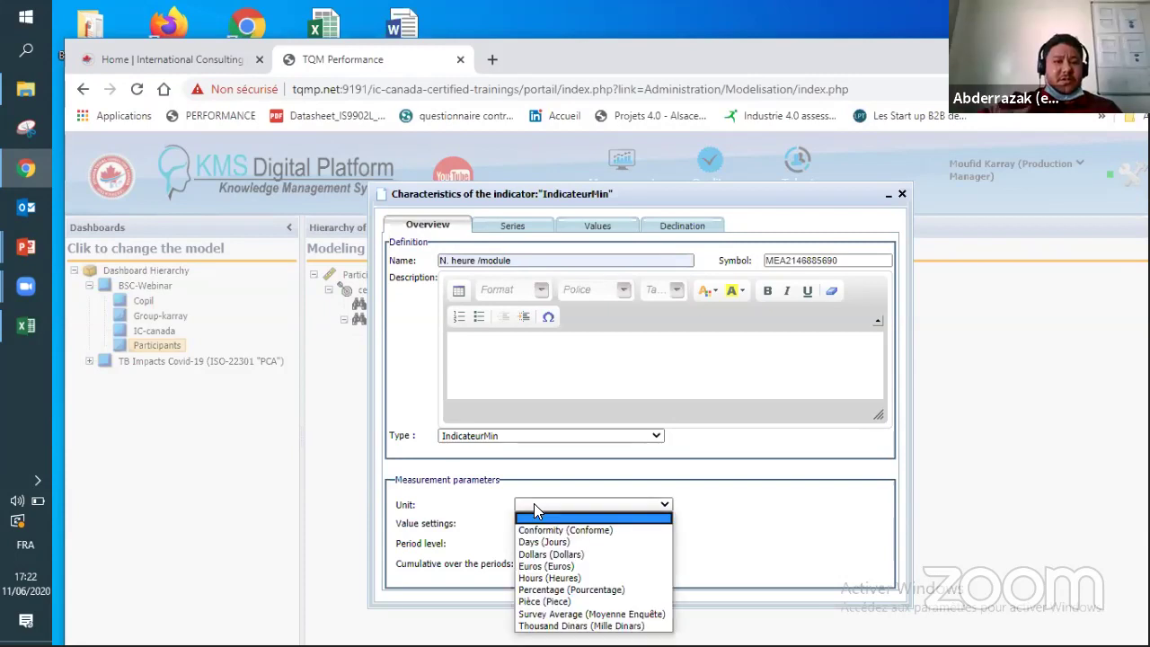
left_click(578, 579)
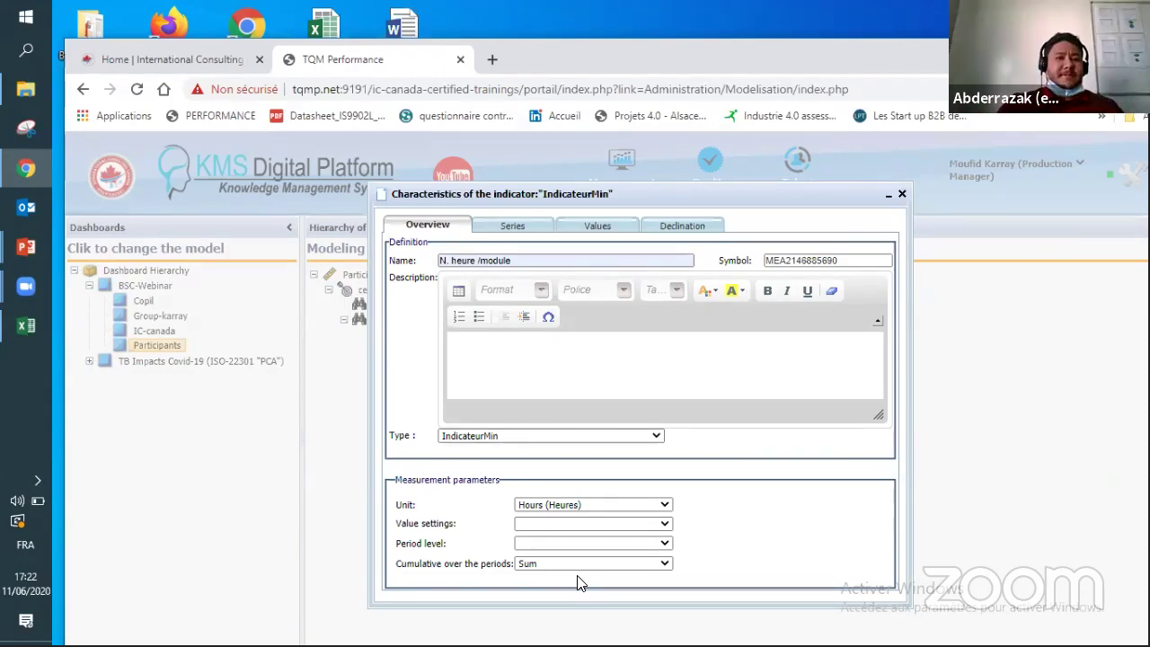
left_click(565, 525)
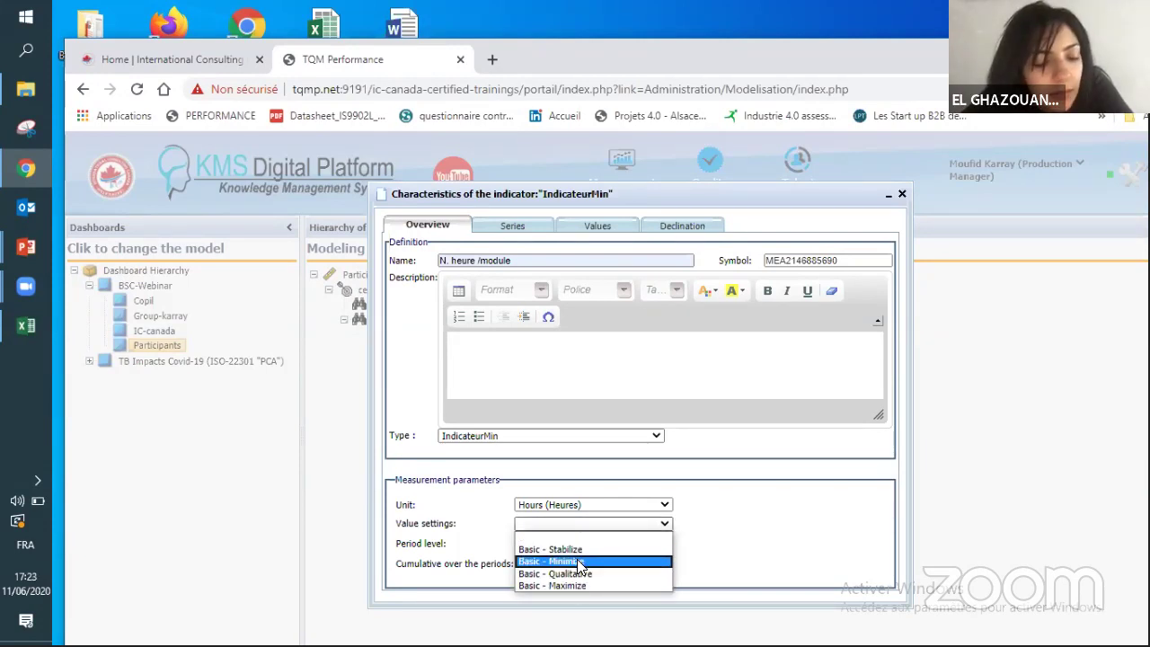
left_click(577, 559)
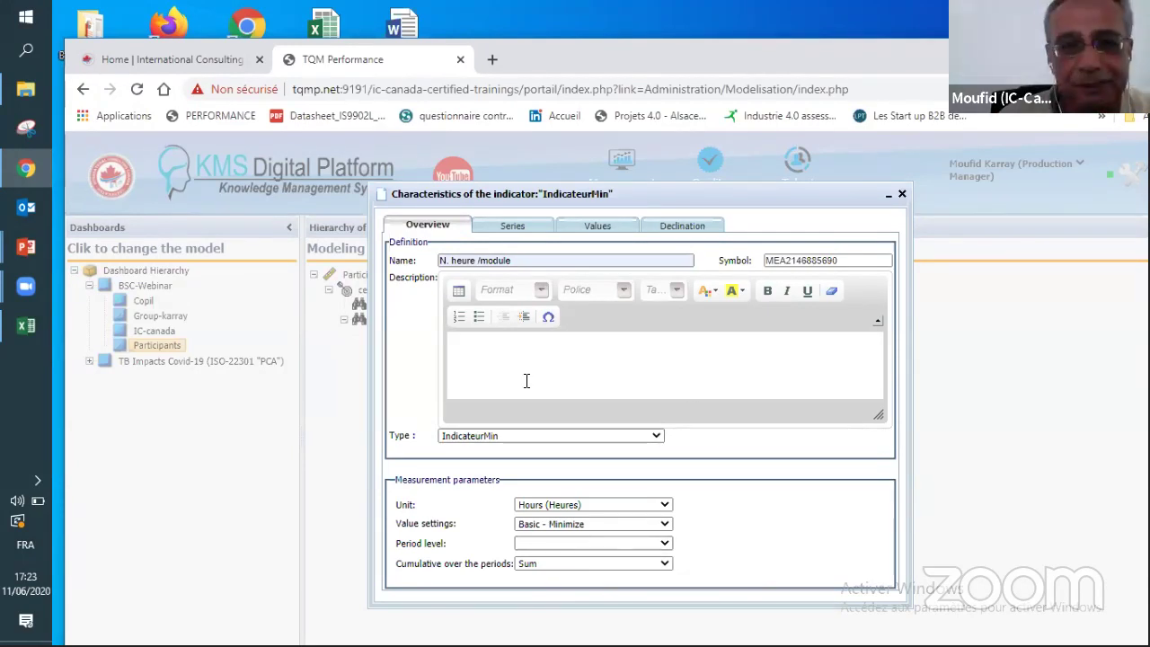
left_click(589, 545)
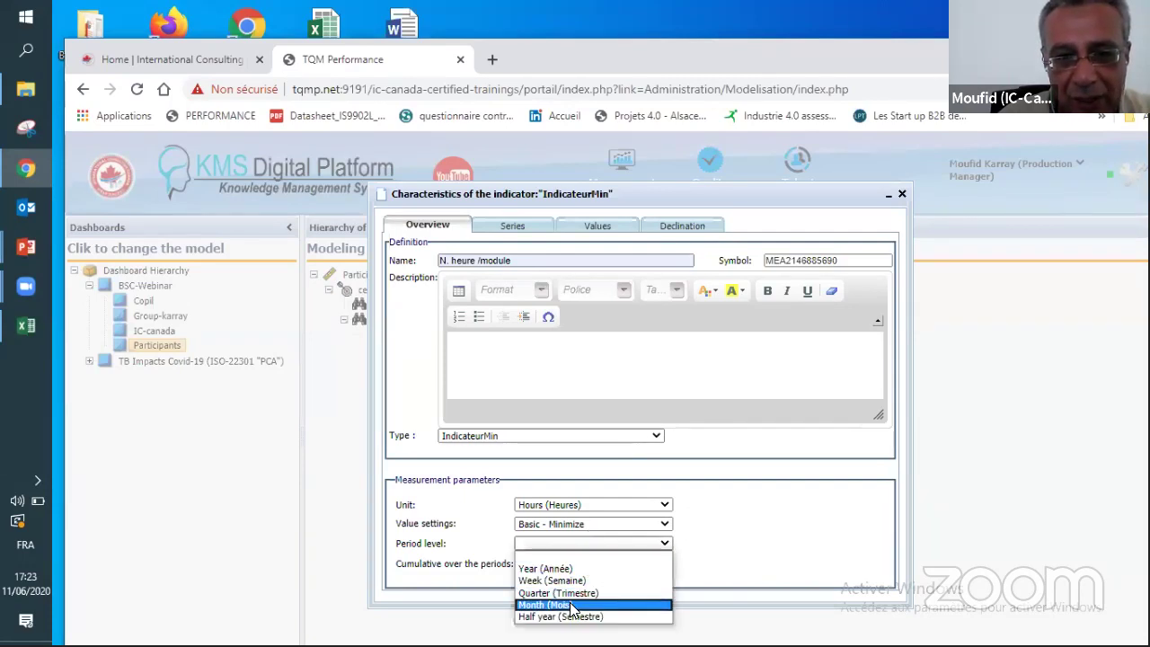
left_click(572, 606)
left_click(559, 563)
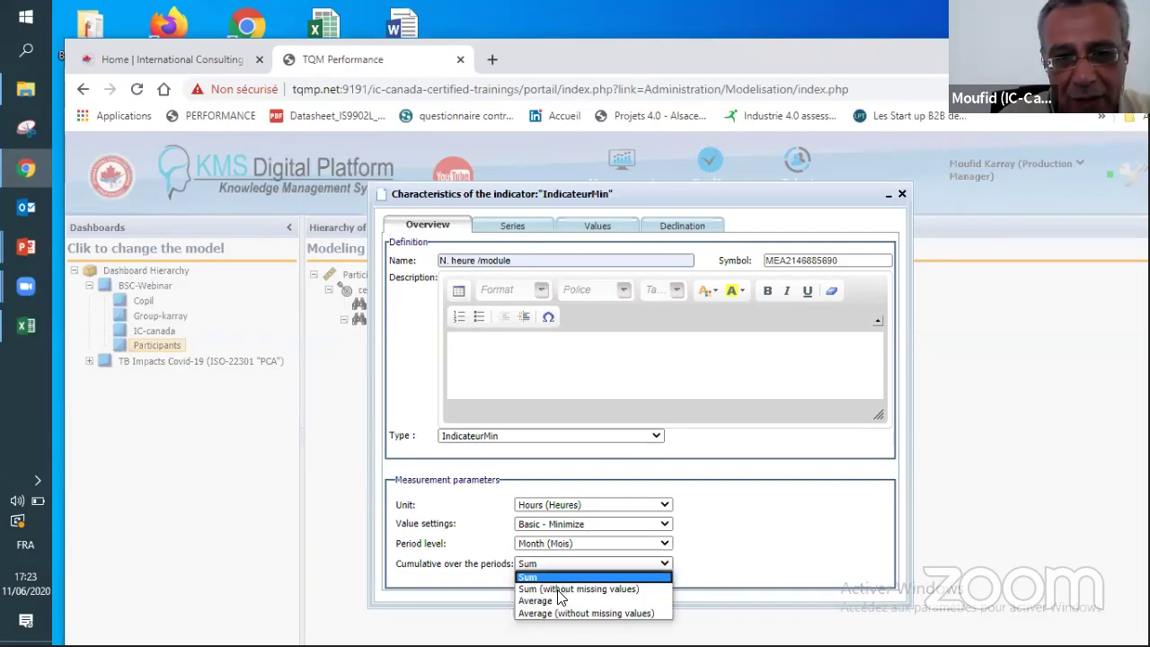
left_click(557, 601)
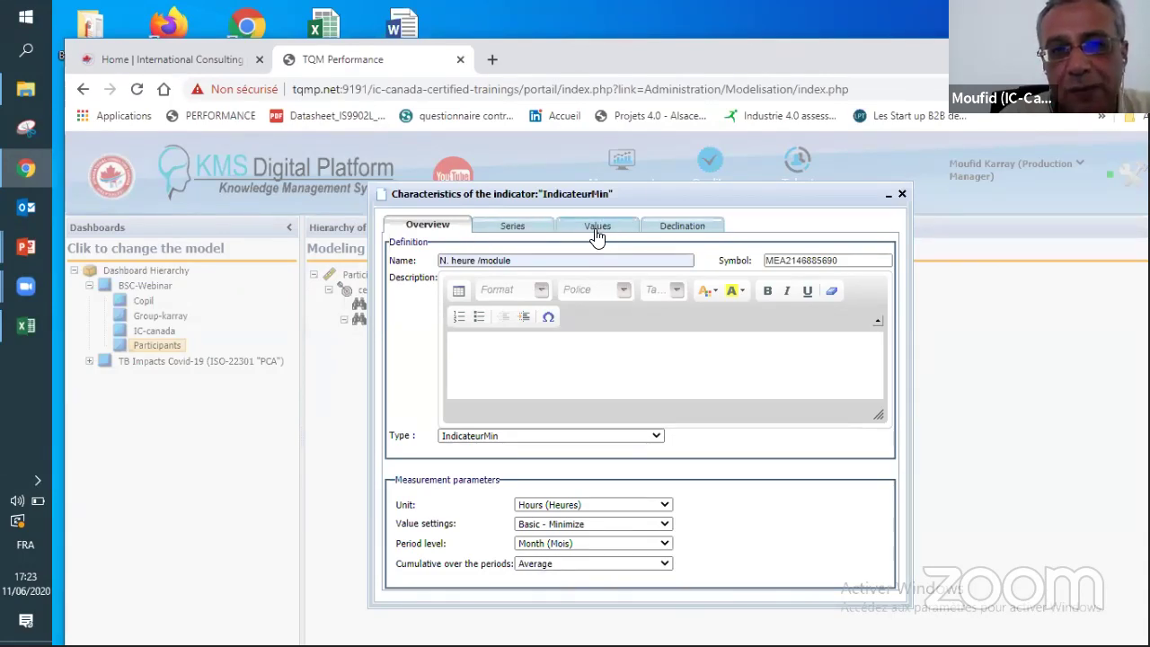
Step: Show the properties of the indicator's Target series and move the characteristics window aside
left_click(532, 236)
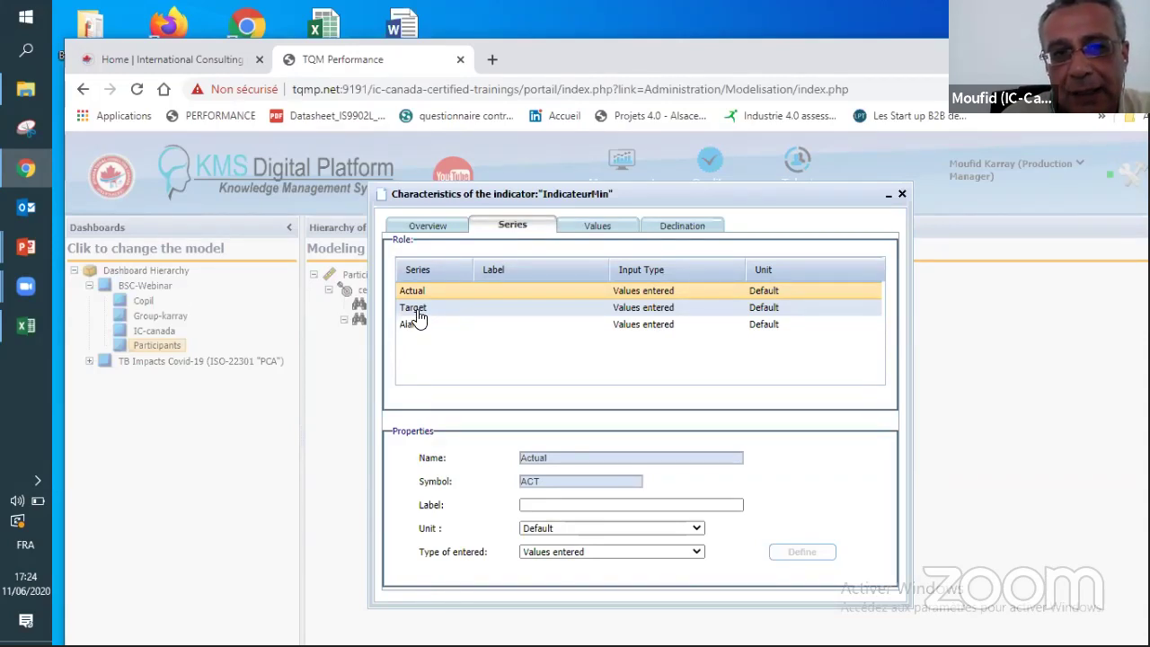
left_click(416, 310)
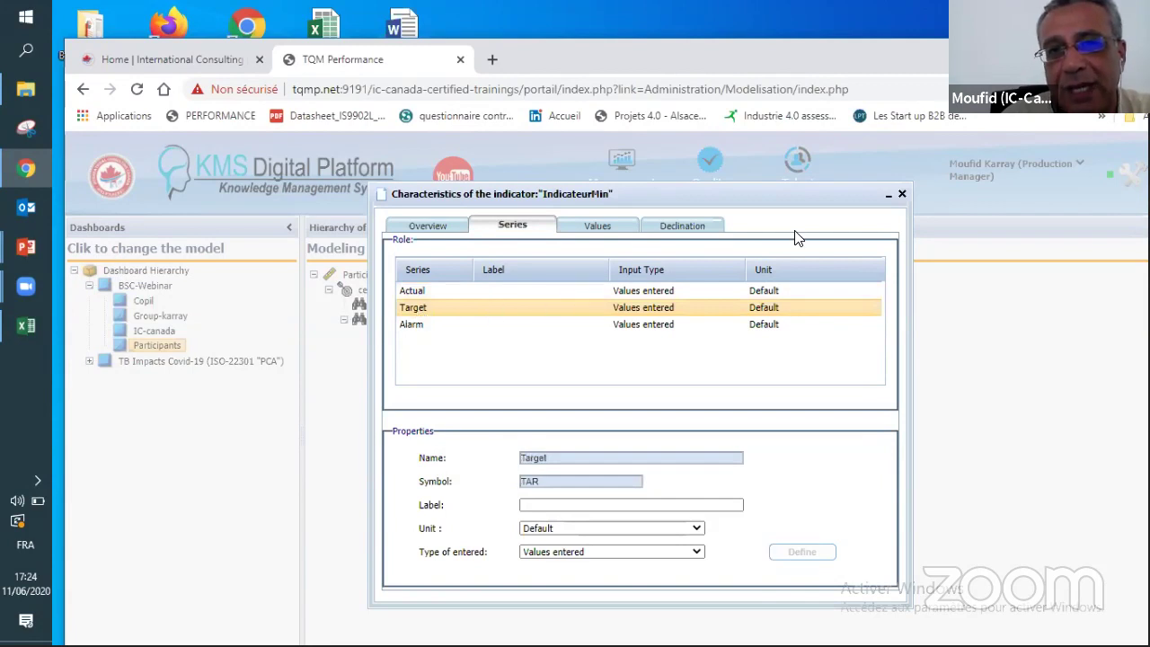
left_click_drag(663, 201, 297, 170)
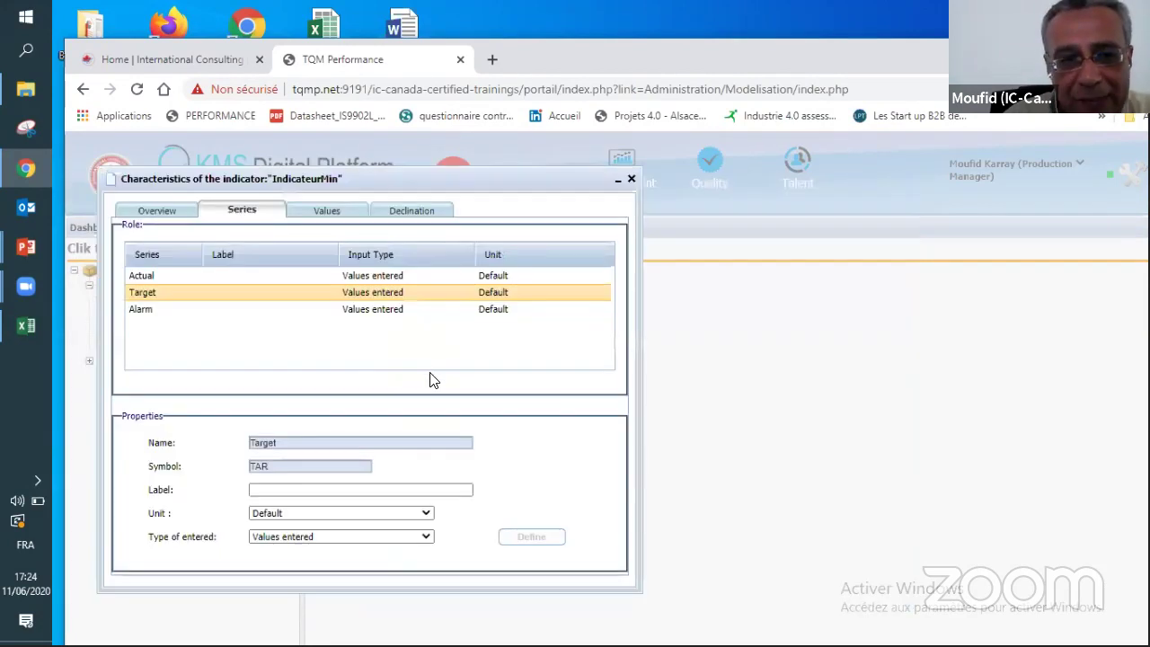
Step: Change the Target series' type of entry to Formula and save the constant 3 as its formula
left_click(329, 537)
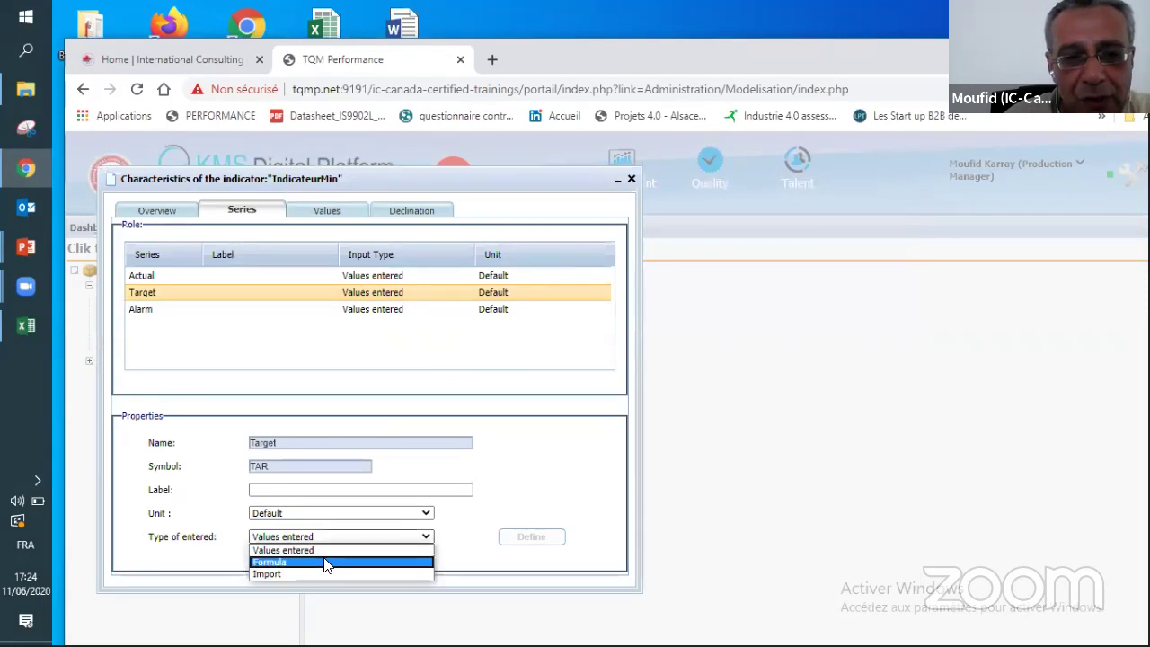
left_click(323, 561)
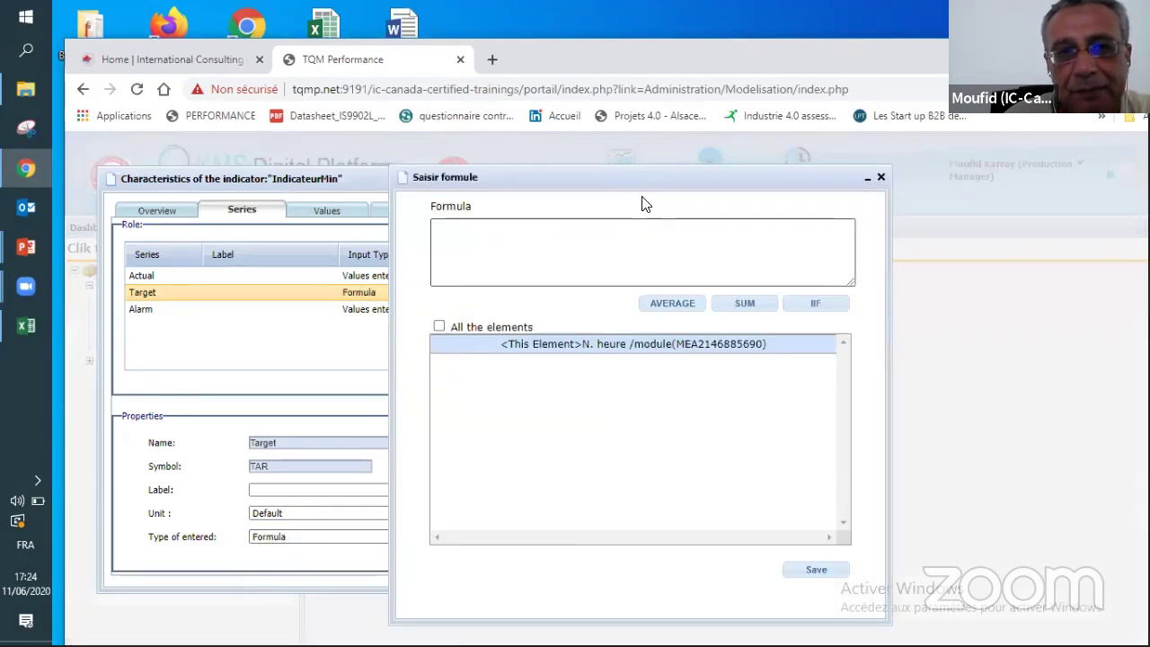
left_click_drag(509, 187, 378, 201)
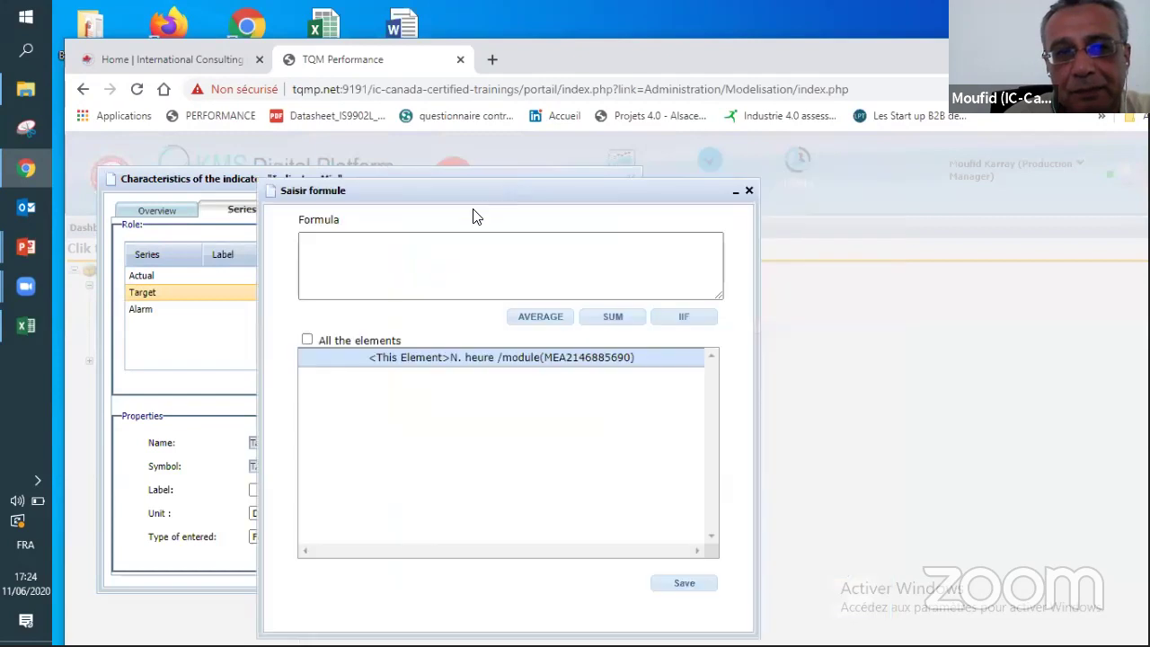
left_click(446, 248)
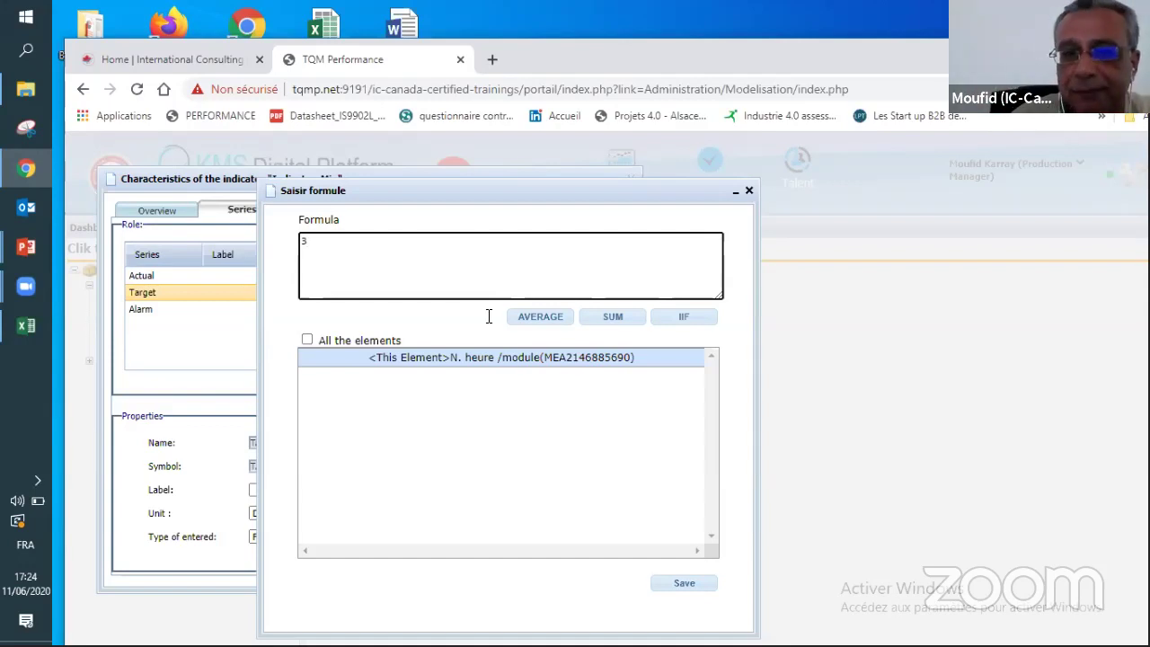
left_click(684, 585)
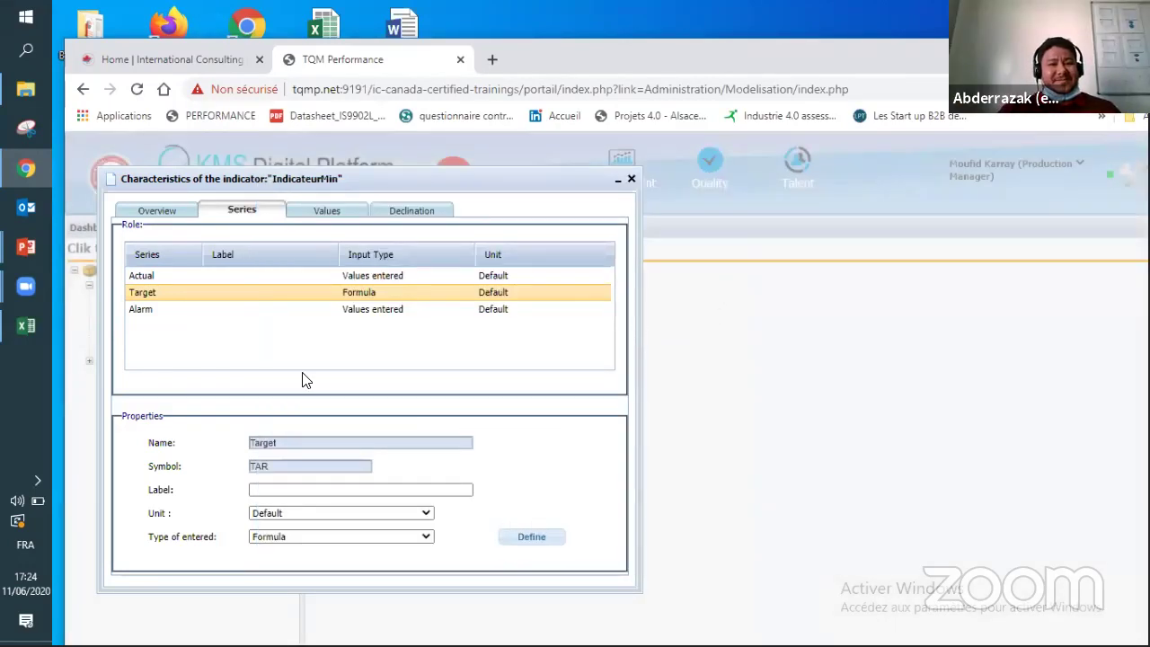
Step: Change the Alarm series' type of entry to Formula and save 80/100TAR(), inserting this indicator's Target series as the reference
left_click(177, 321)
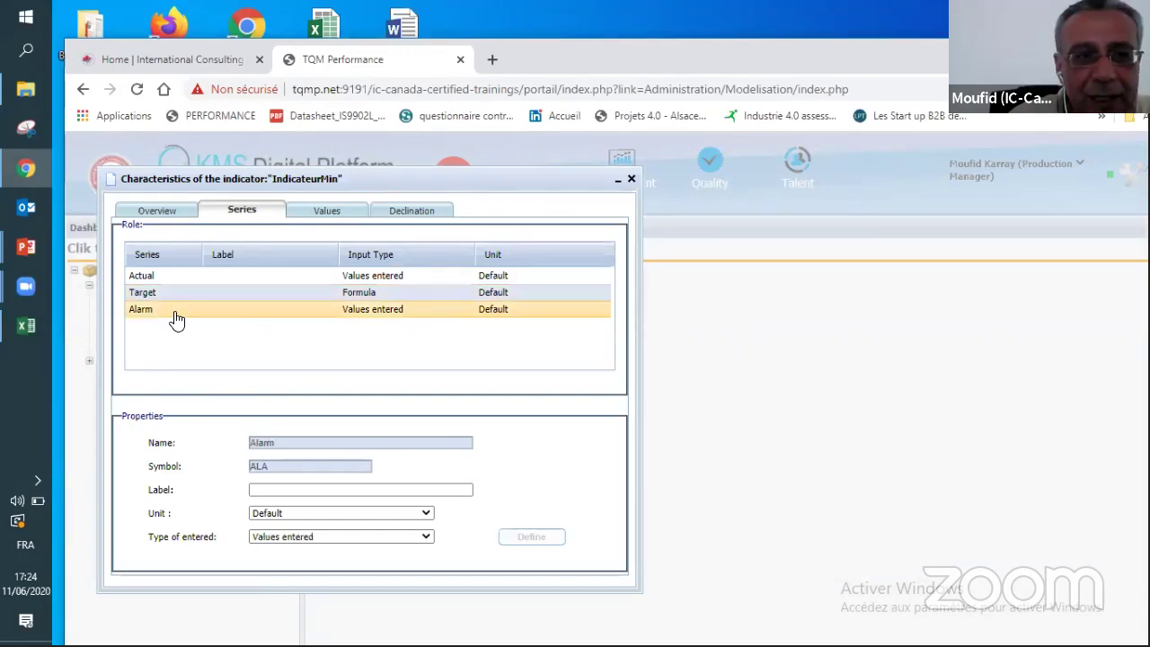
left_click(338, 540)
left_click(338, 563)
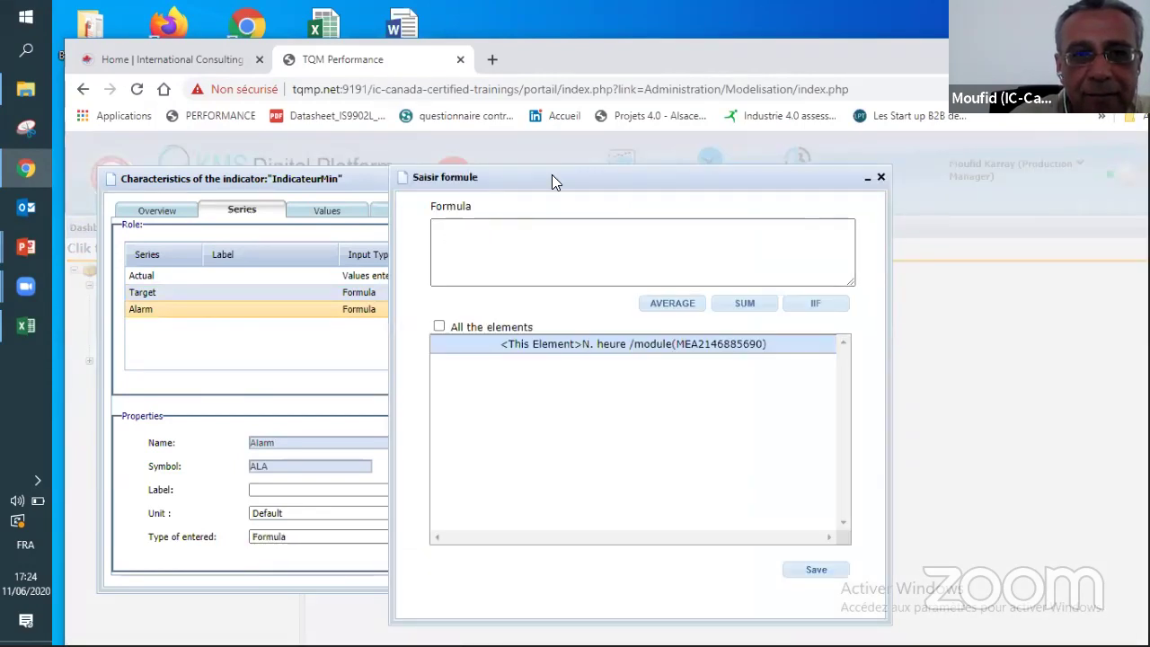
left_click_drag(384, 172, 215, 168)
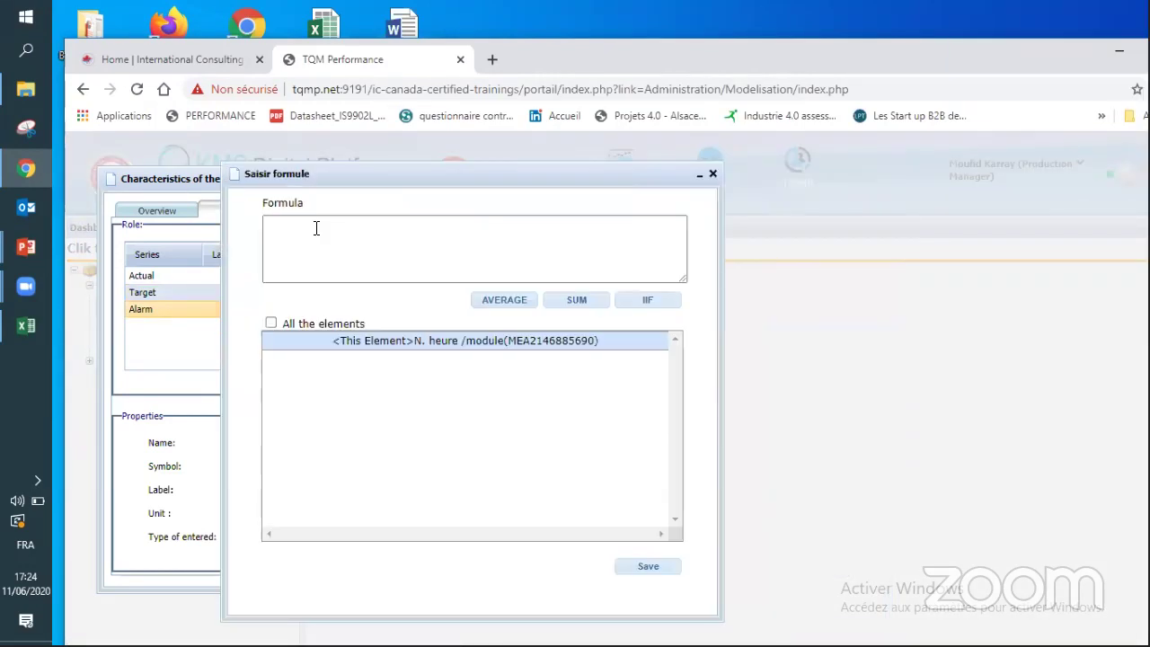
left_click(316, 228)
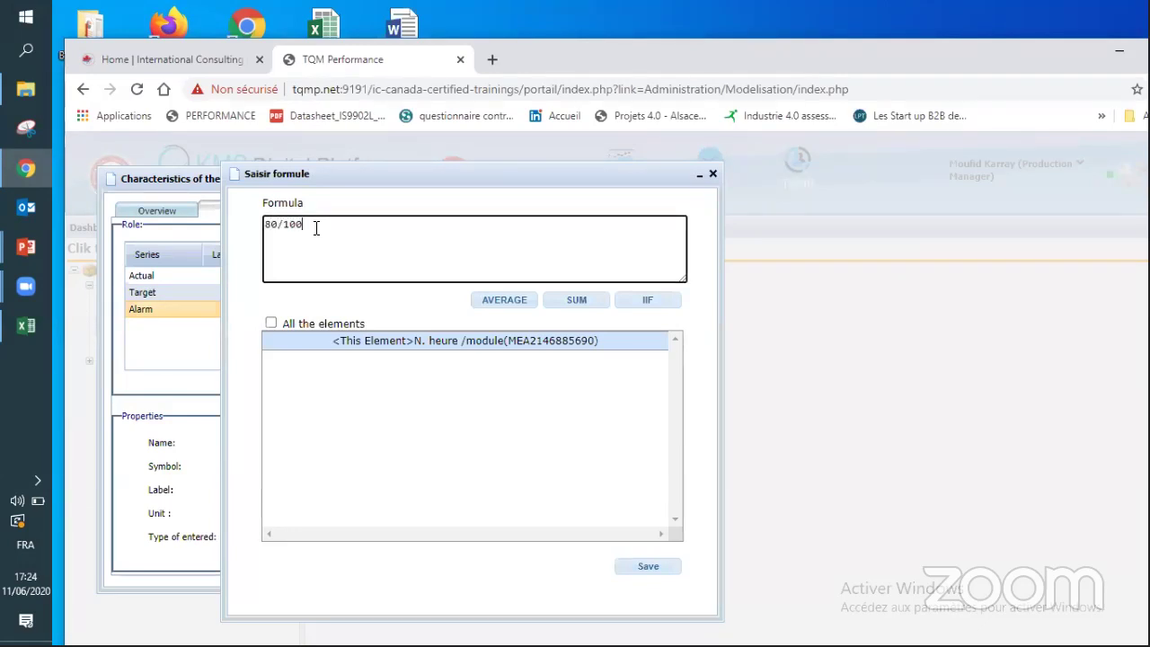
left_click(447, 350)
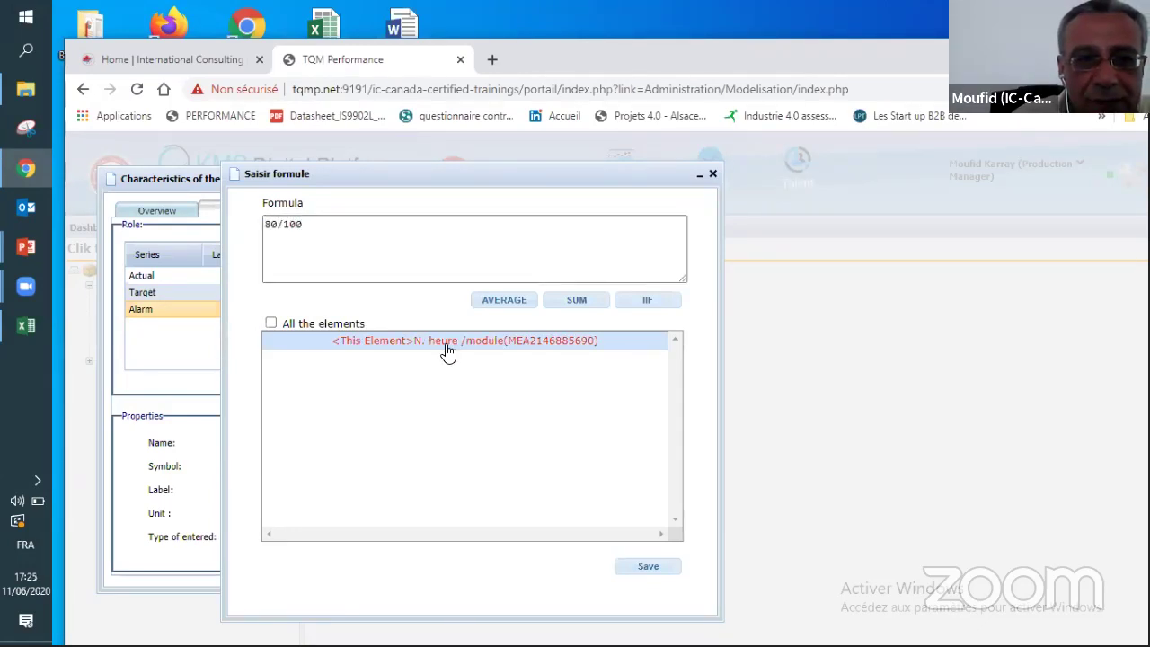
left_click(454, 377)
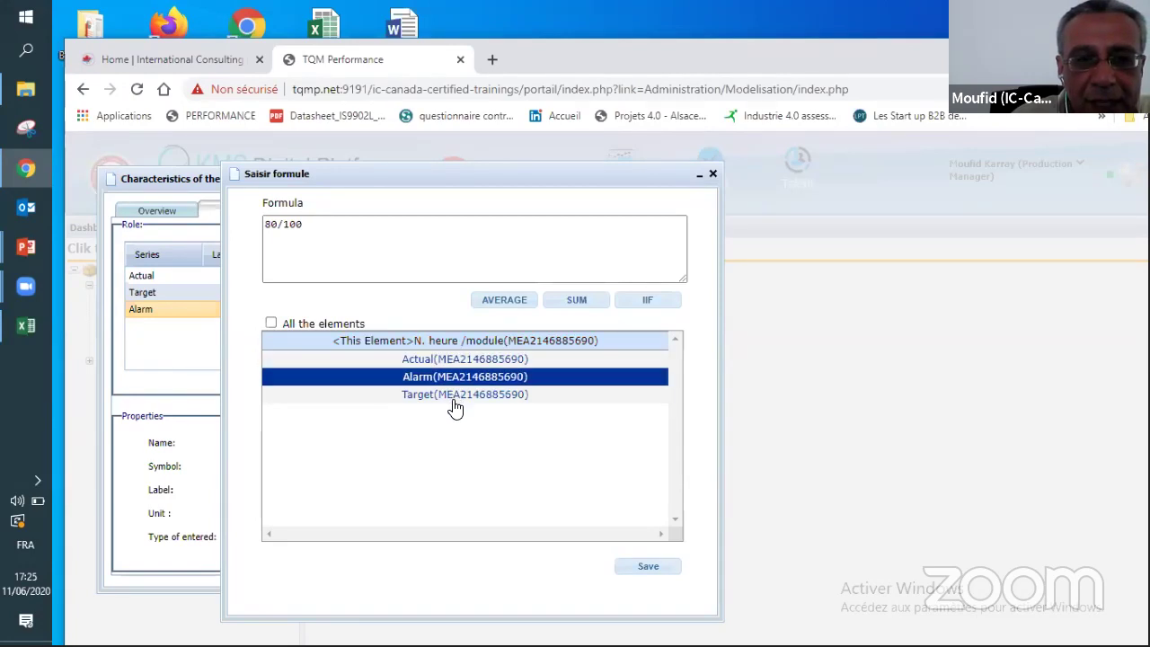
left_click(464, 397)
double_click(465, 400)
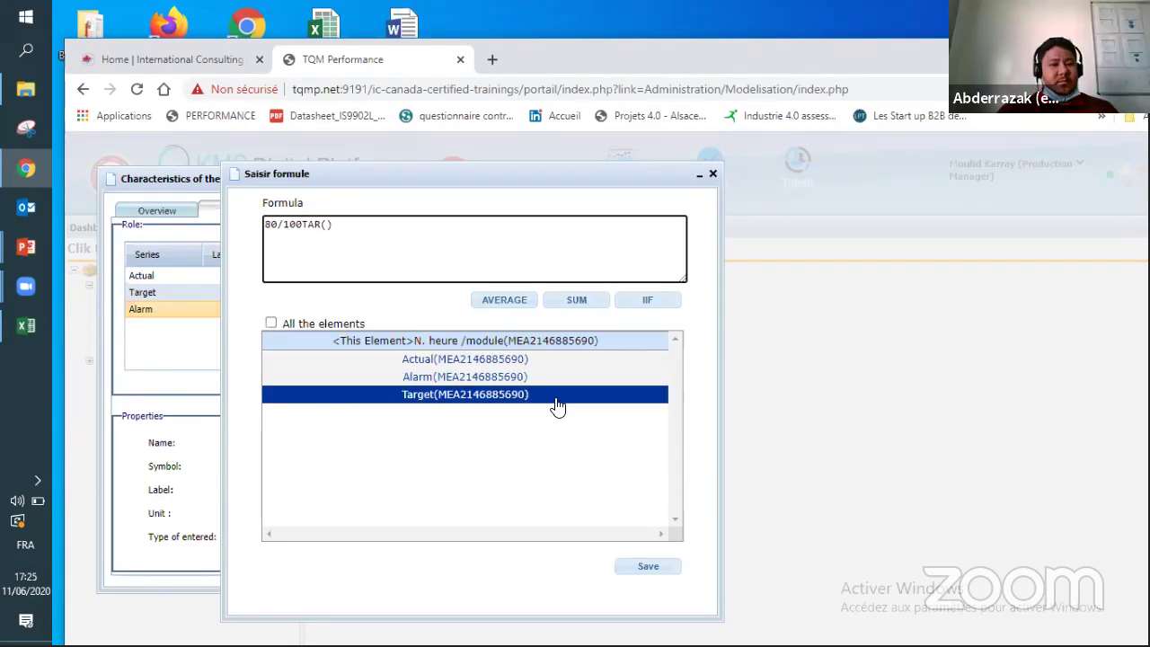
left_click(661, 566)
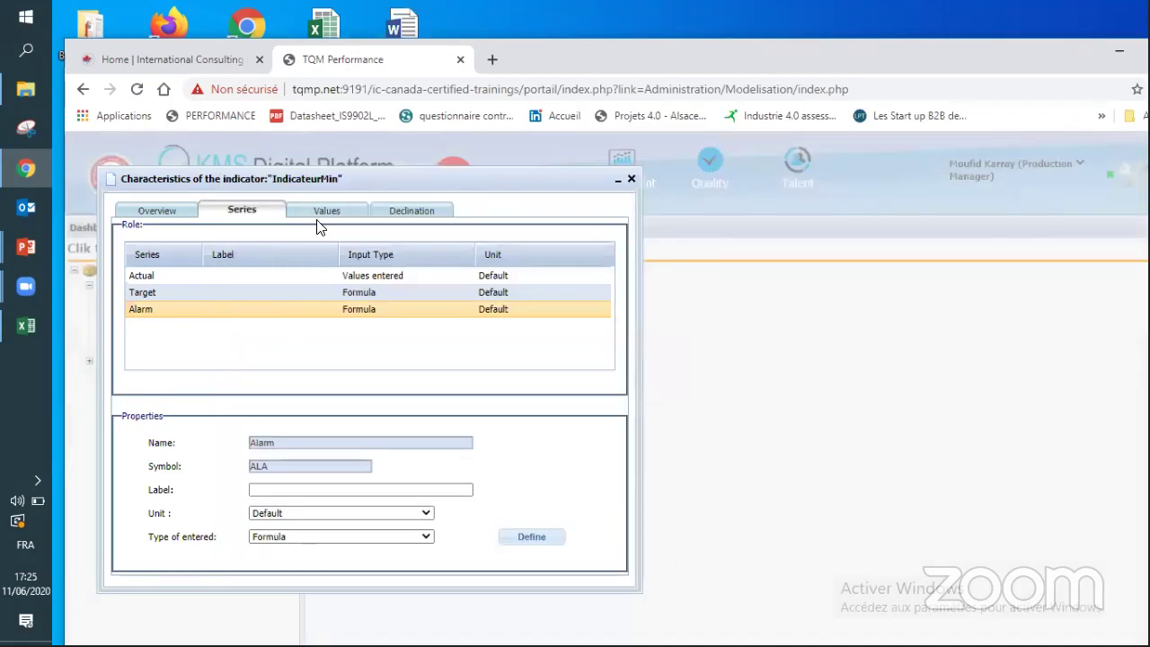
Step: Check the indicator's values per period and correct the Alarm series formula to 80/100*TAR(), saving it
left_click(329, 212)
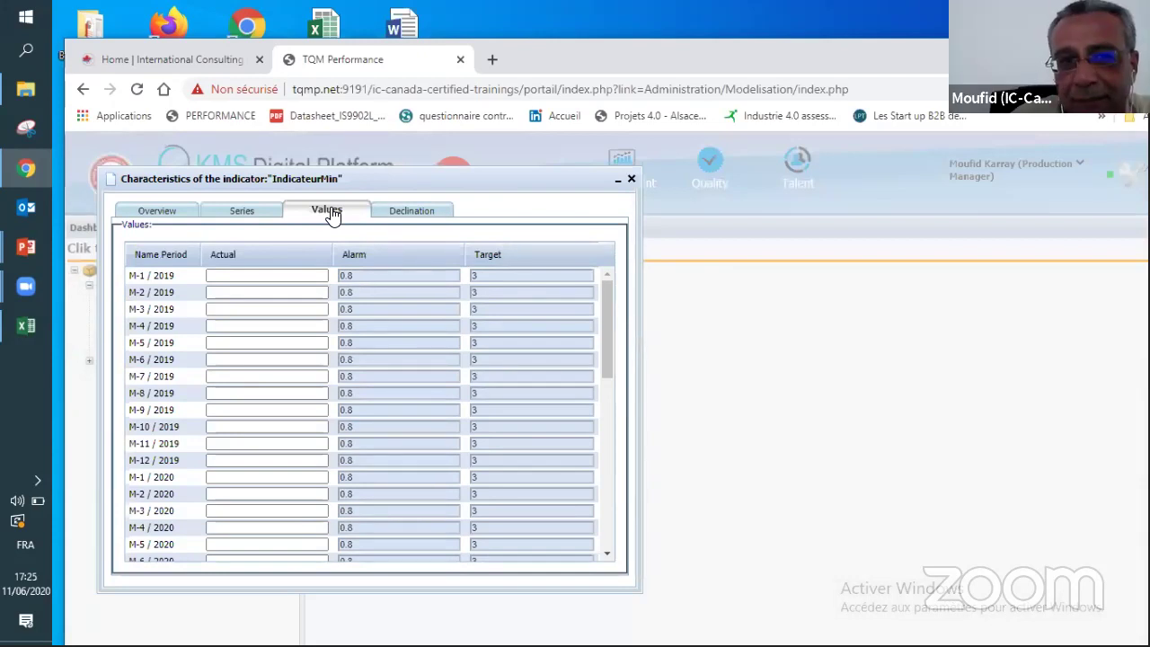
left_click(252, 214)
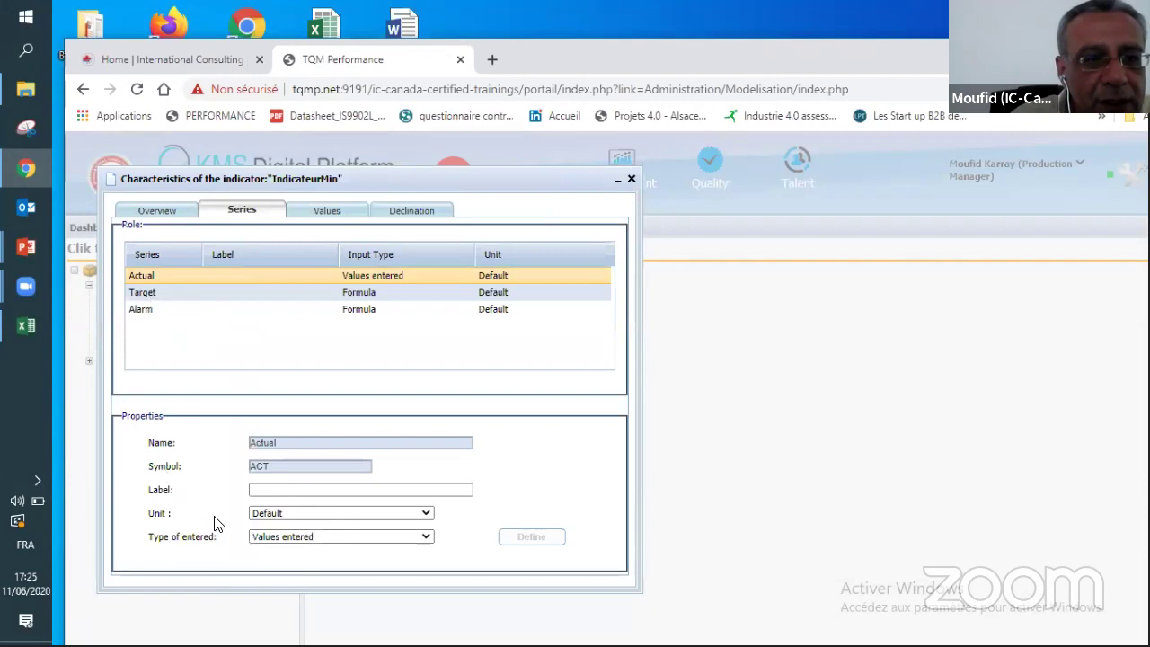
left_click(144, 316)
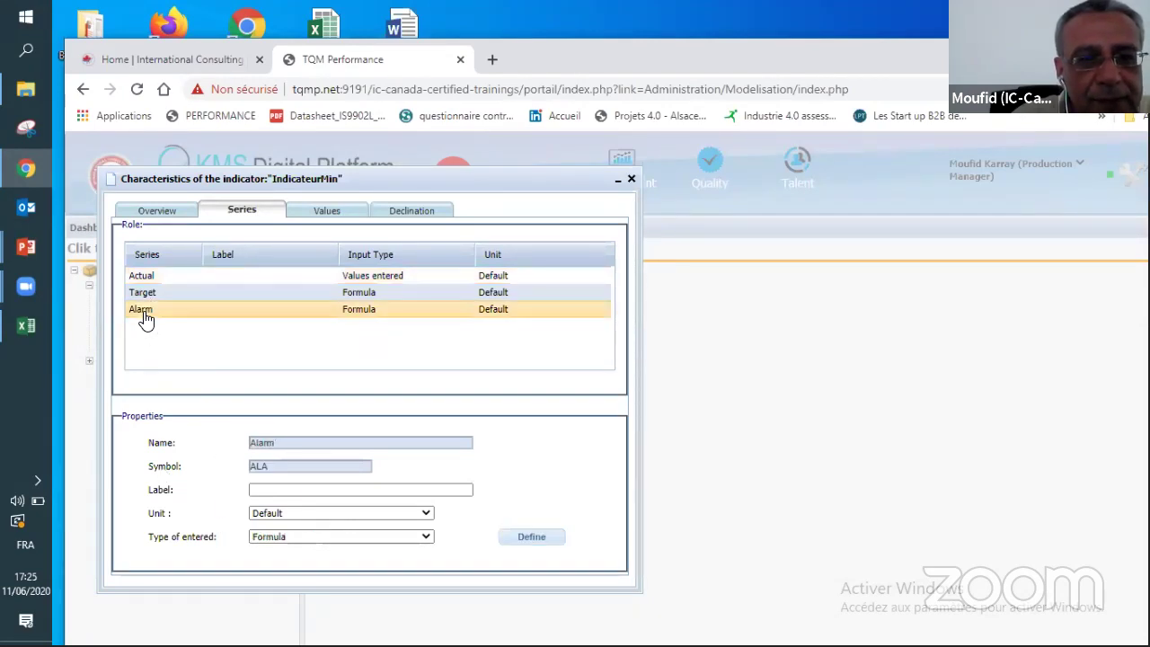
left_click(532, 537)
left_click(467, 228)
left_click(472, 230)
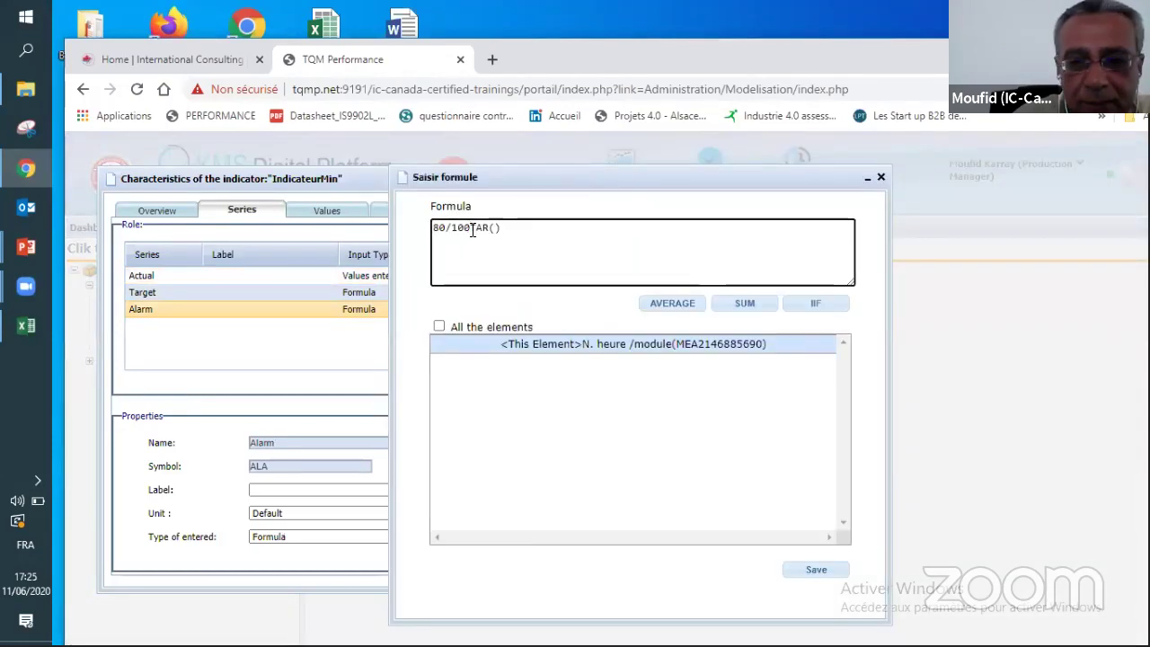
type("*")
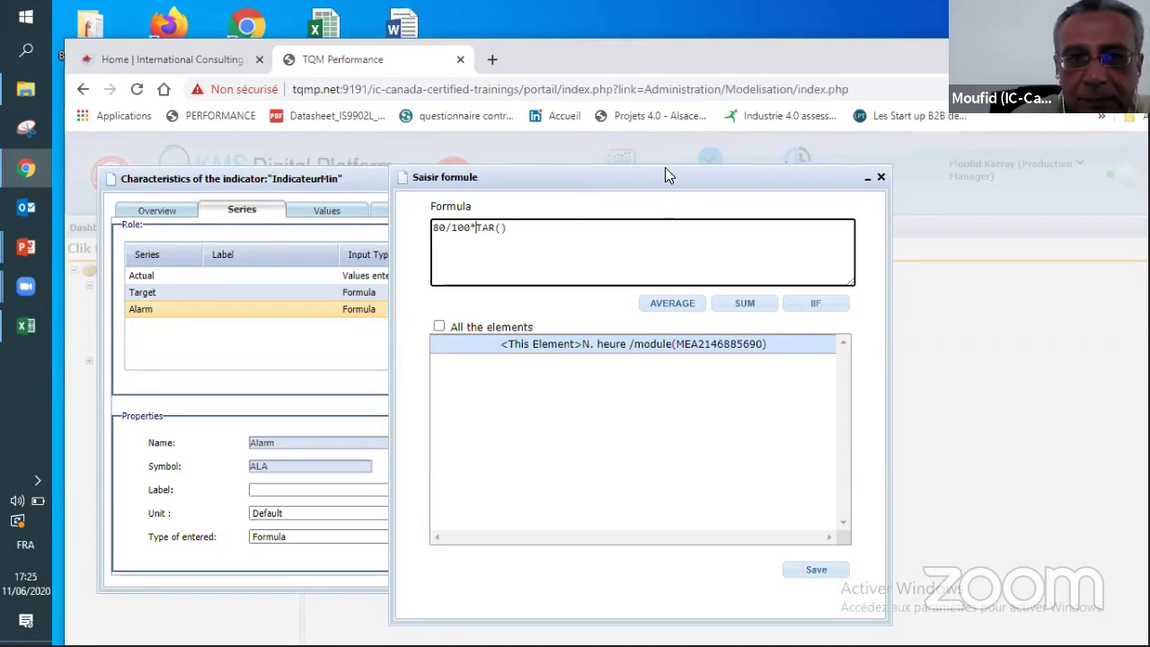
left_click_drag(665, 175, 529, 170)
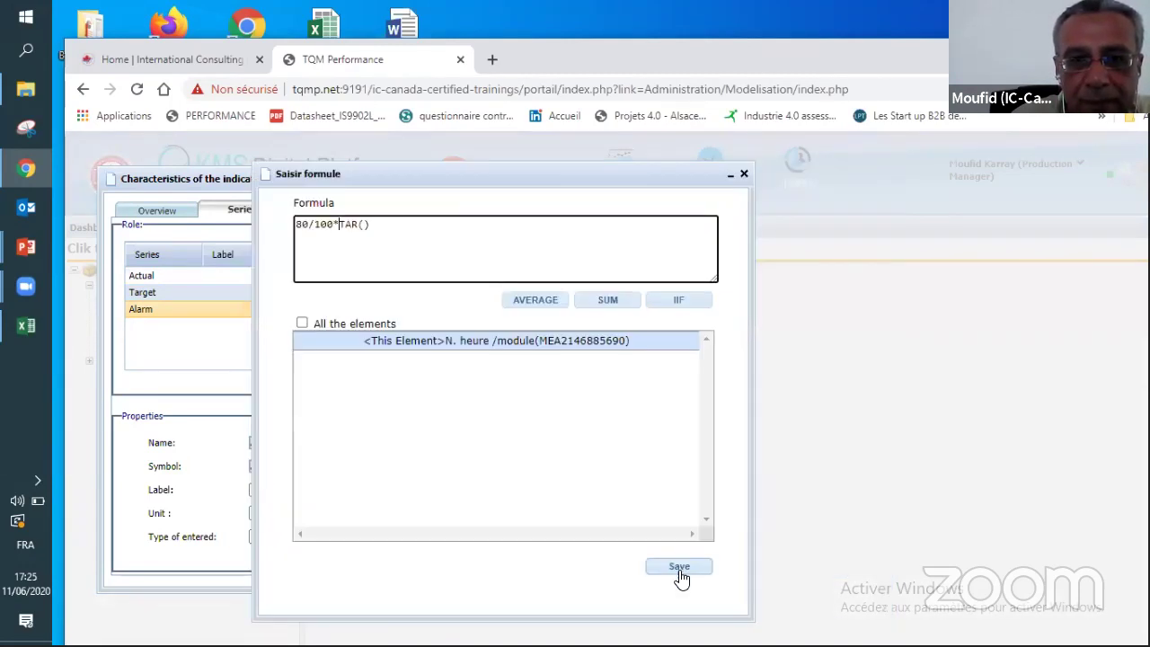
left_click(679, 569)
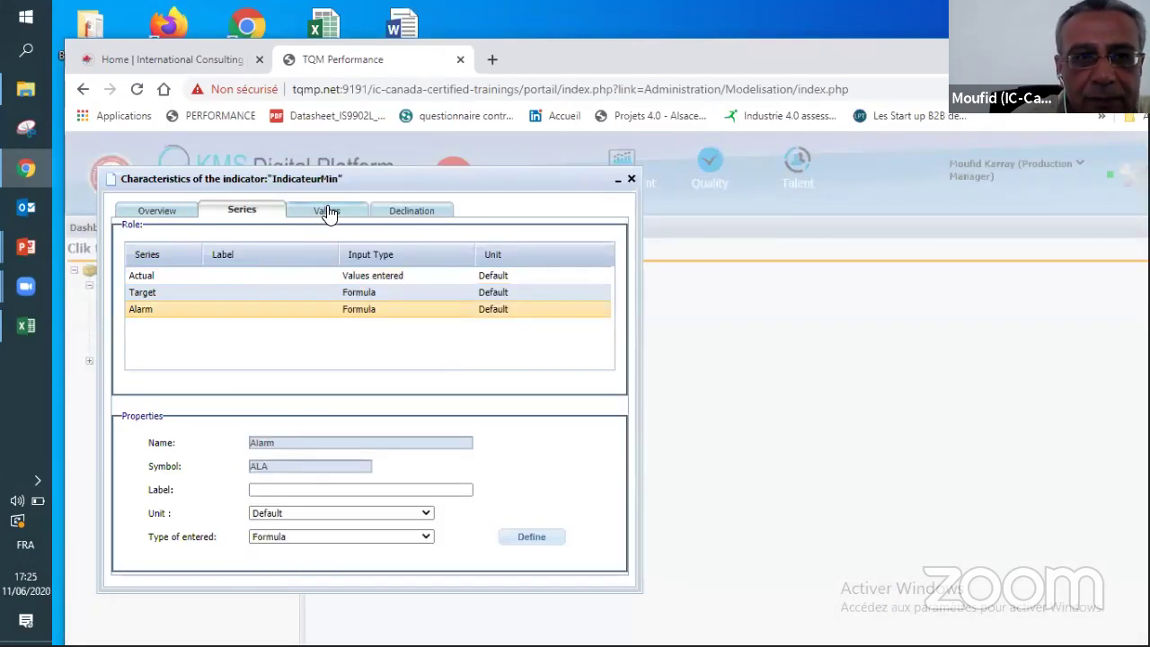
Step: Review the monthly actual, alarm and target values of the N. heure /module indicator and close its characteristics
left_click(328, 211)
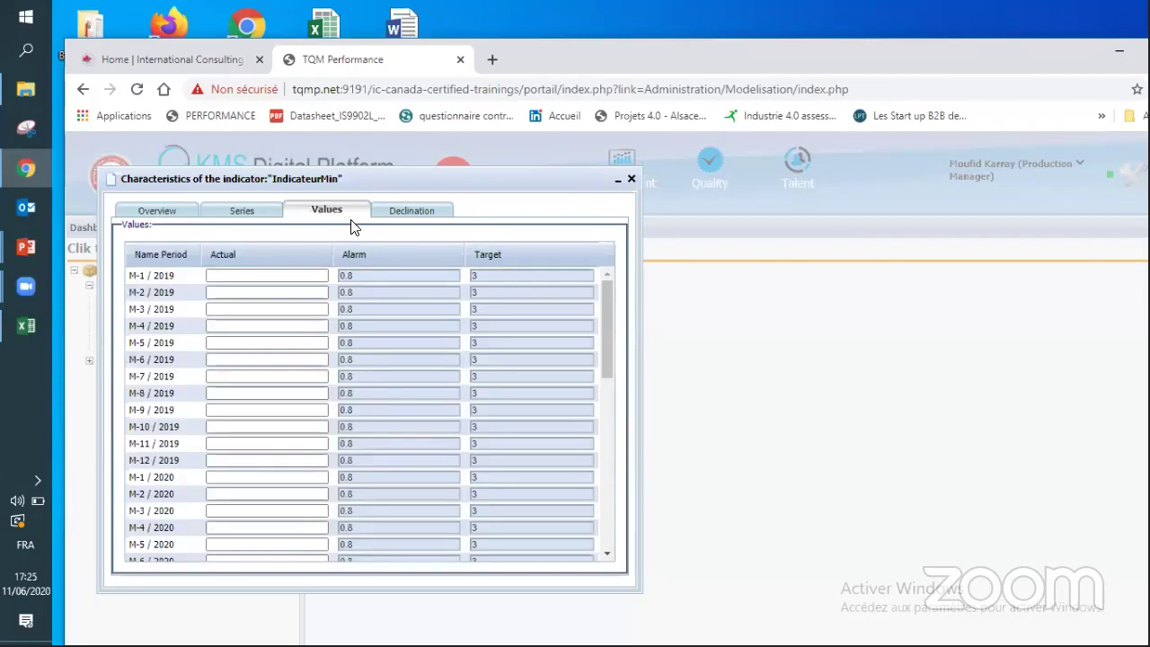
left_click(240, 209)
left_click(628, 178)
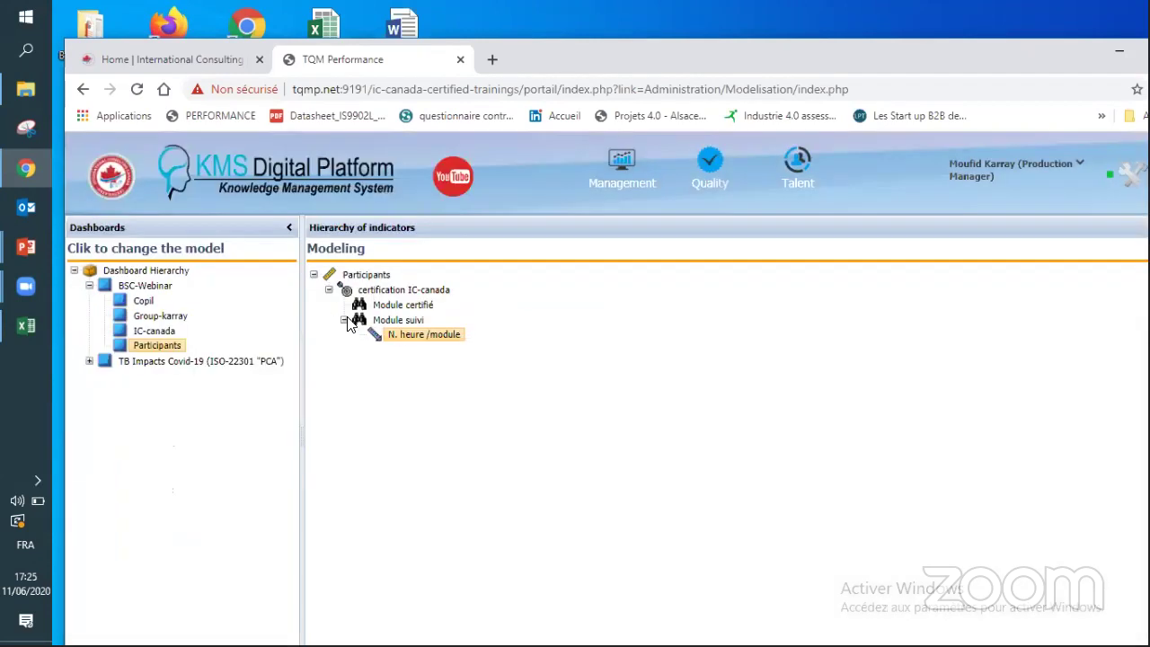
Step: Add a Max indicator under the Module certifié perspective
left_click(396, 307)
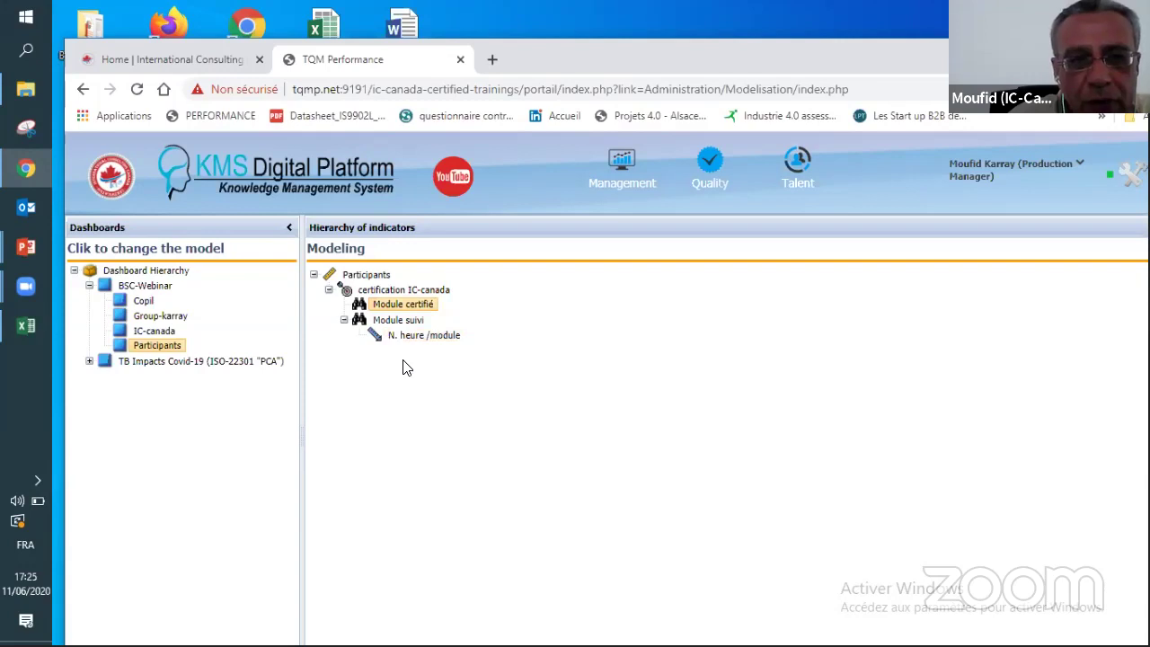
left_click(345, 322)
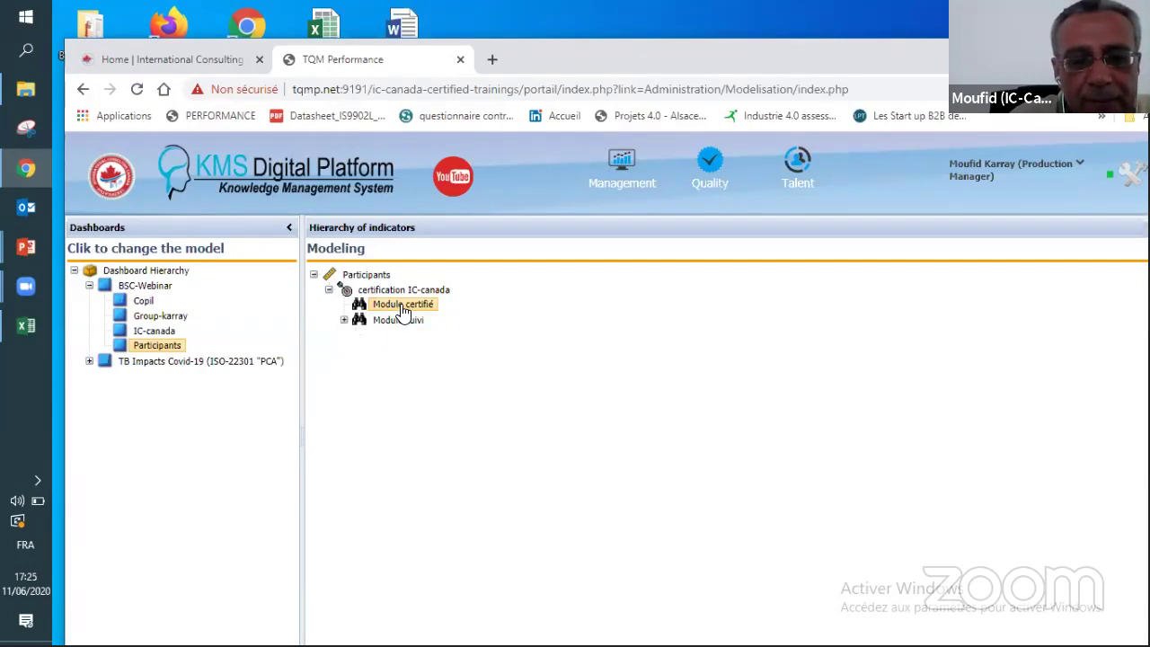
right_click(403, 310)
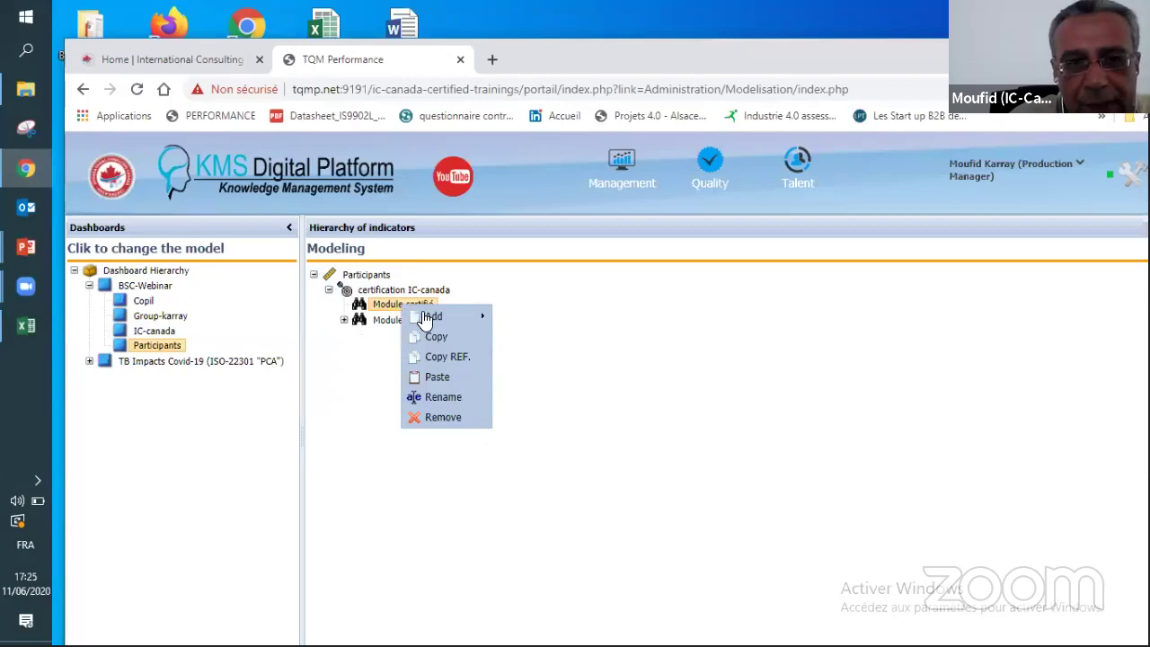
mouse_move(431, 316)
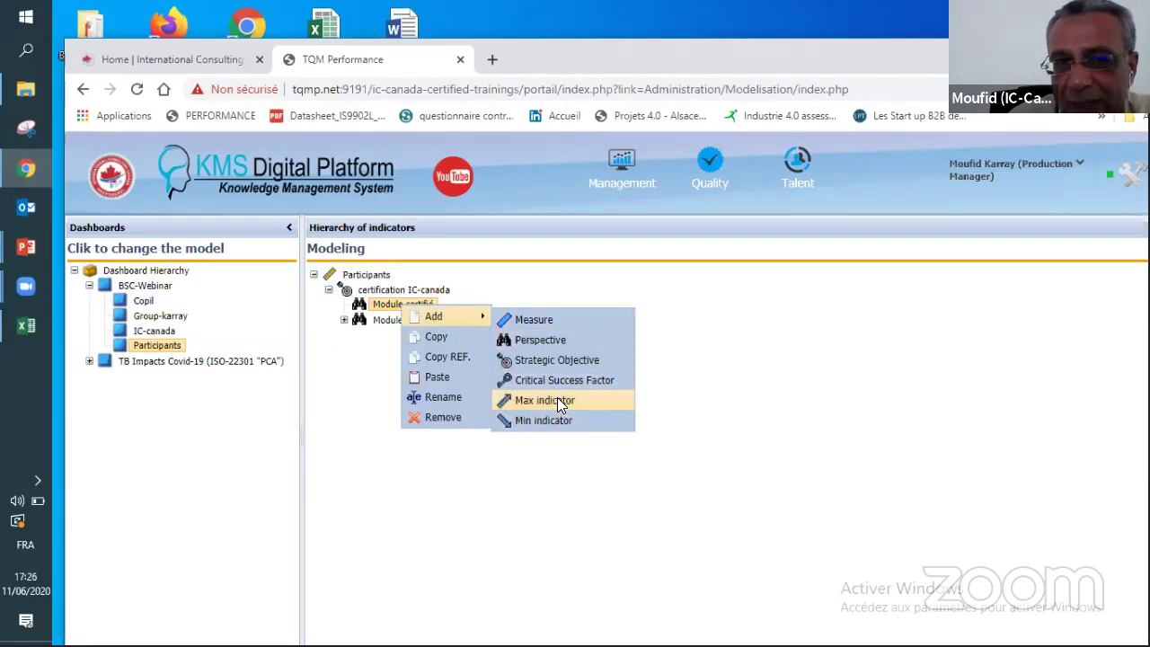
left_click(558, 401)
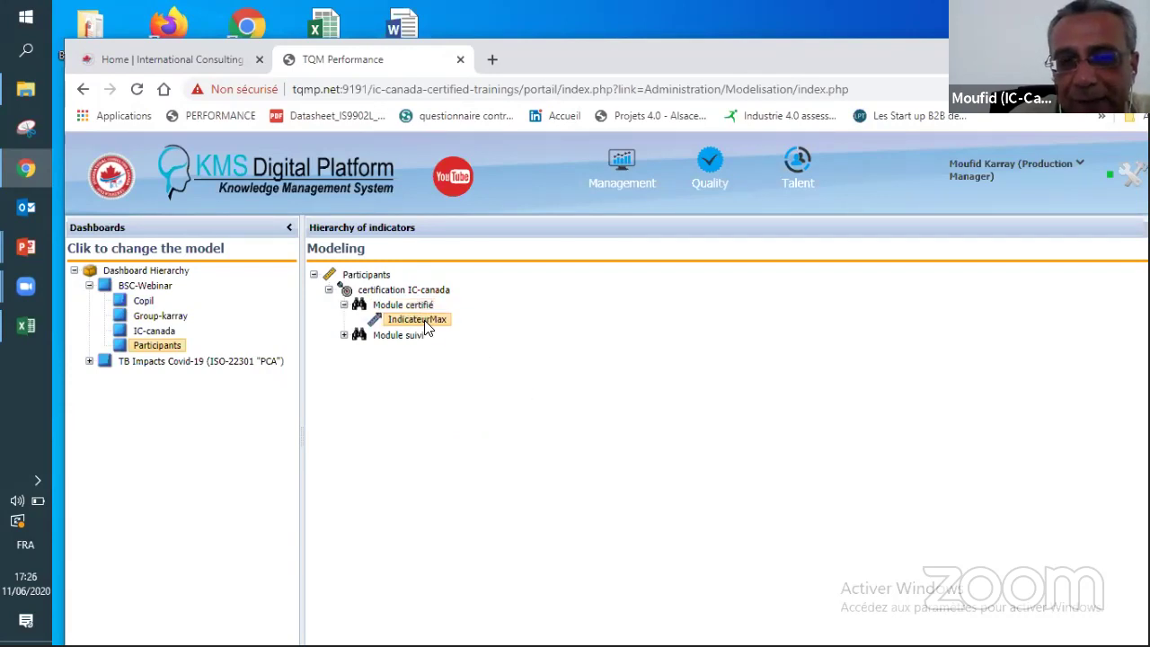
Step: Open the new Max indicator's characteristics and name it "Certificat/module suivi"
double_click(418, 320)
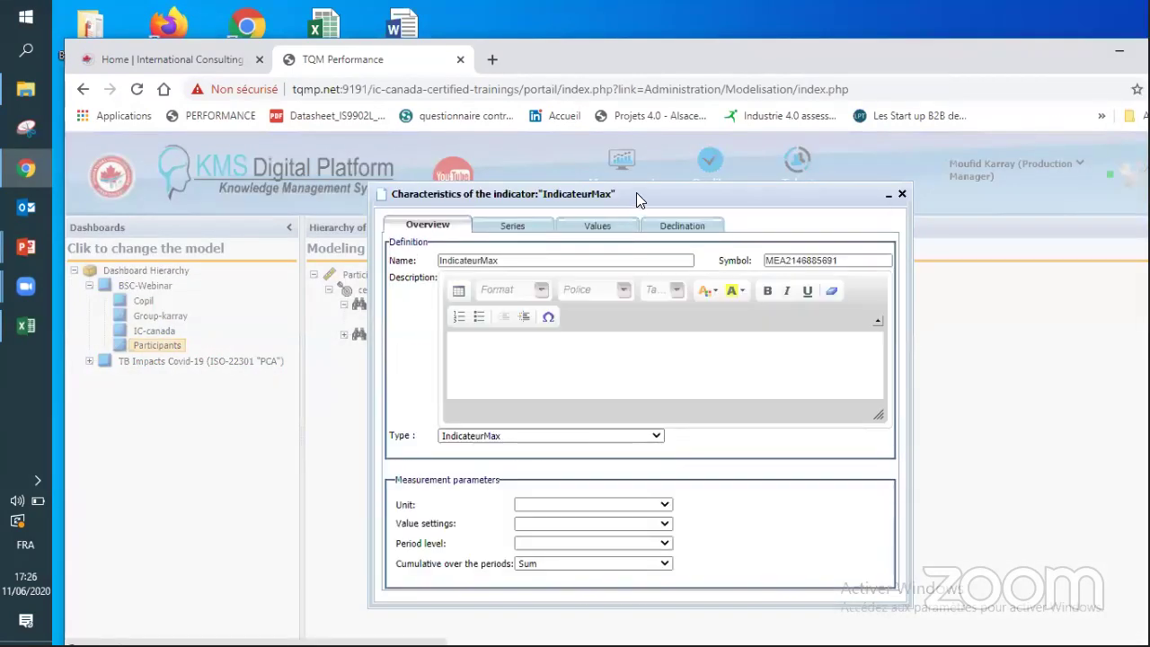
left_click_drag(618, 192, 408, 182)
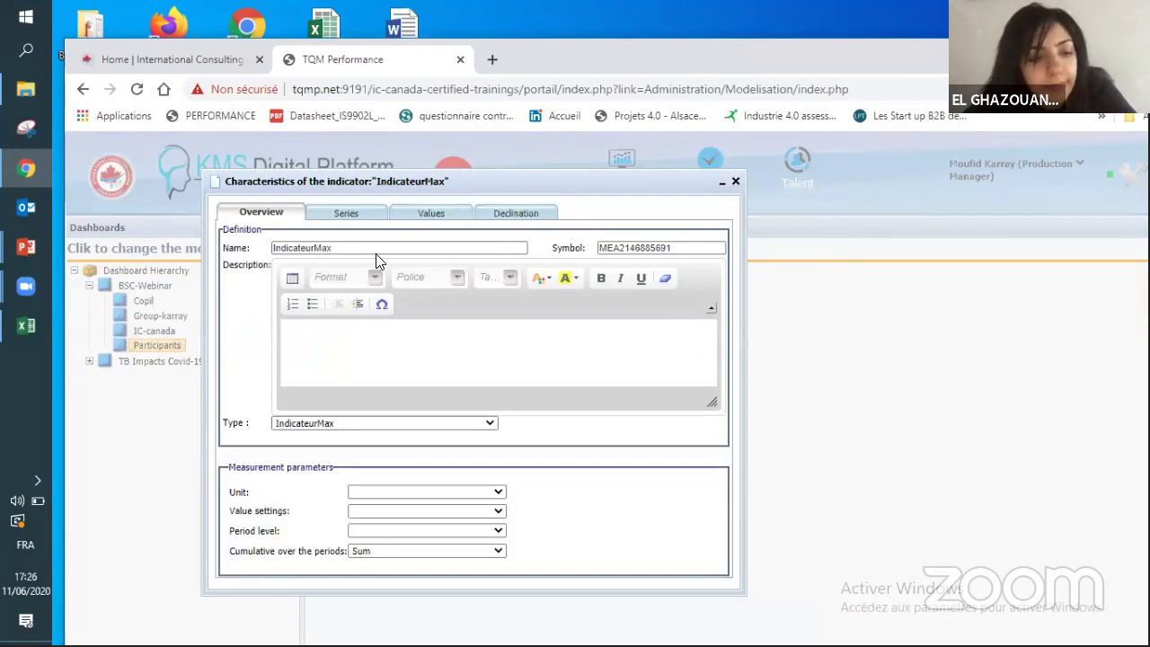
left_click_drag(378, 248, 274, 253)
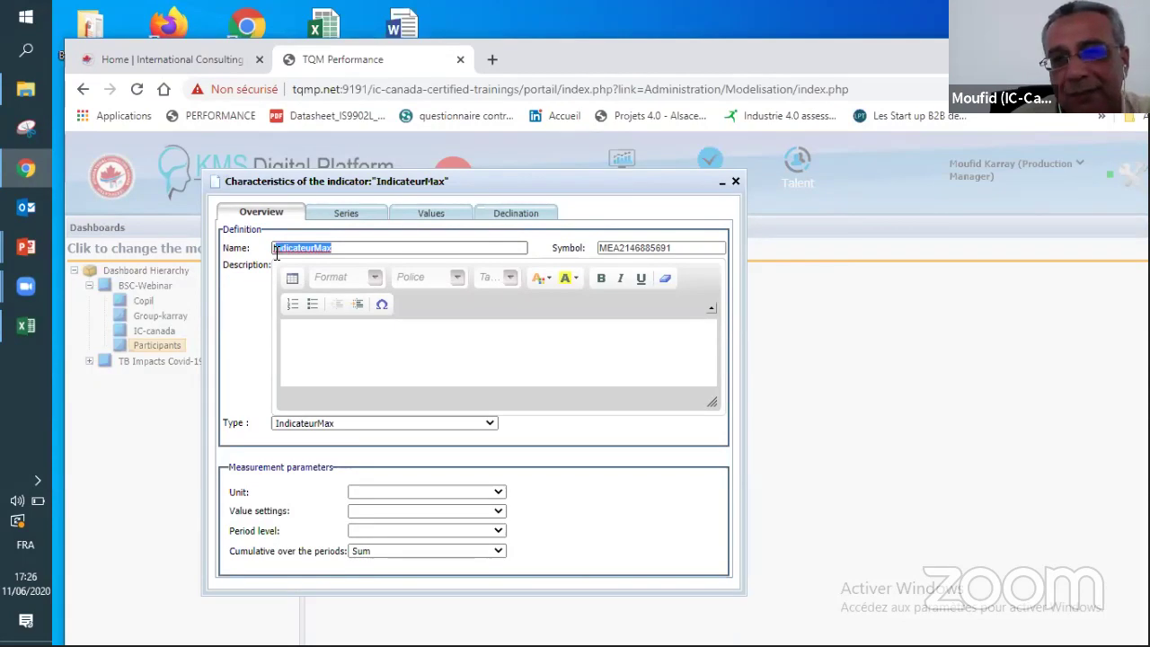
type("In")
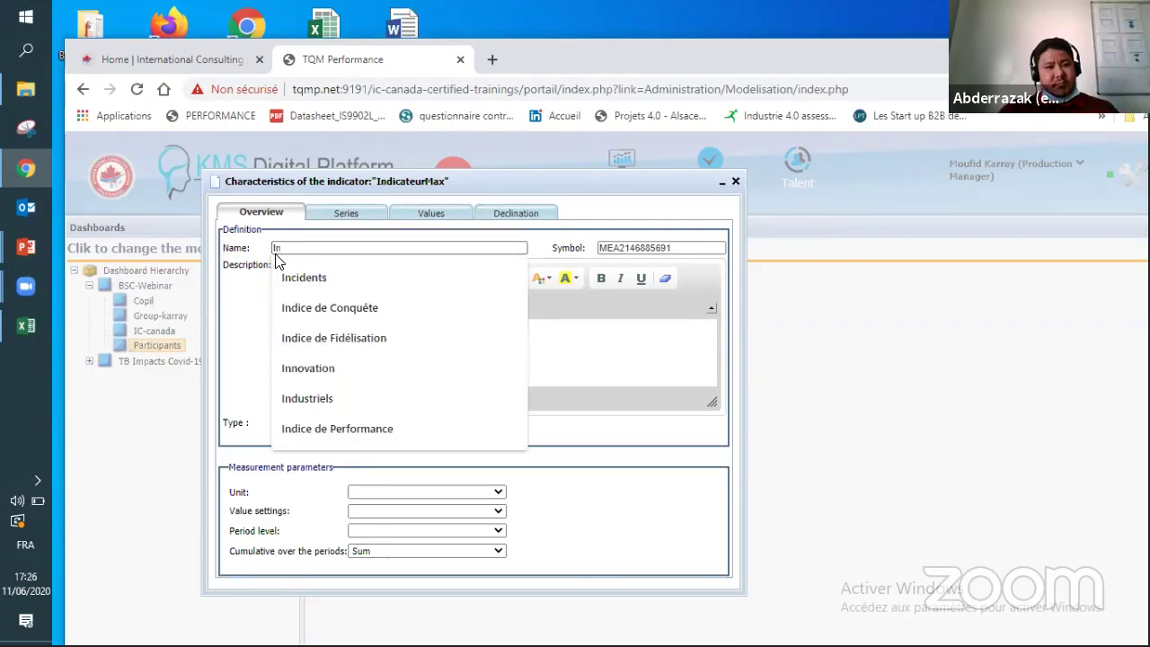
key("BackSpace")
key("BackSpace")
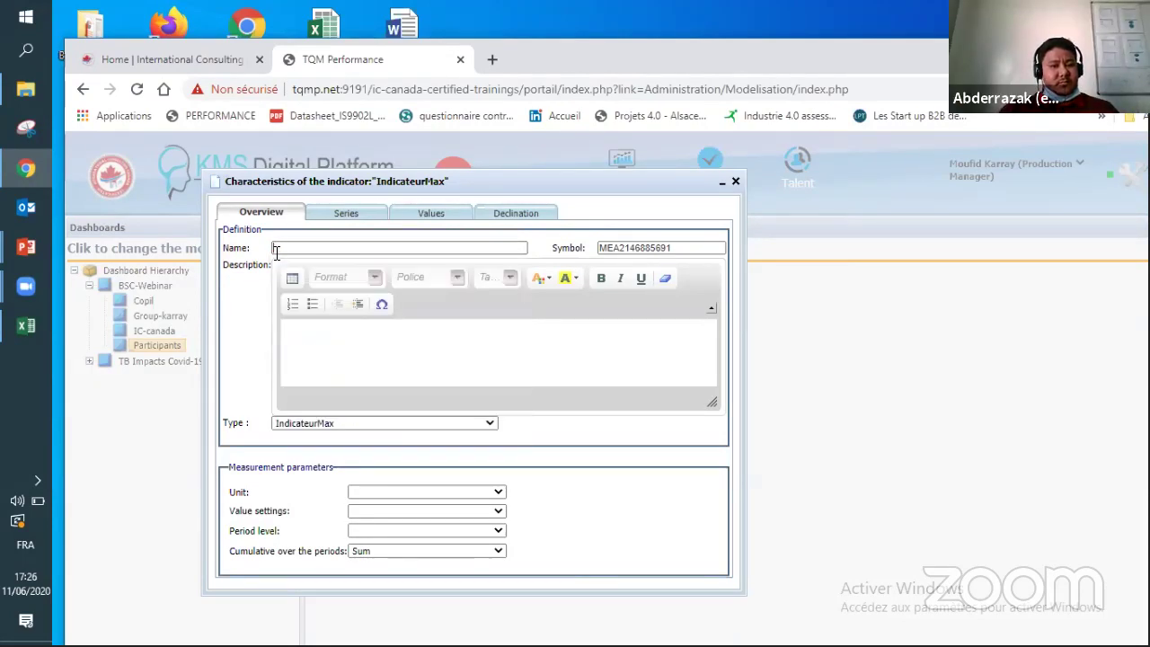
type("Nb certif")
type("icat/module suivi")
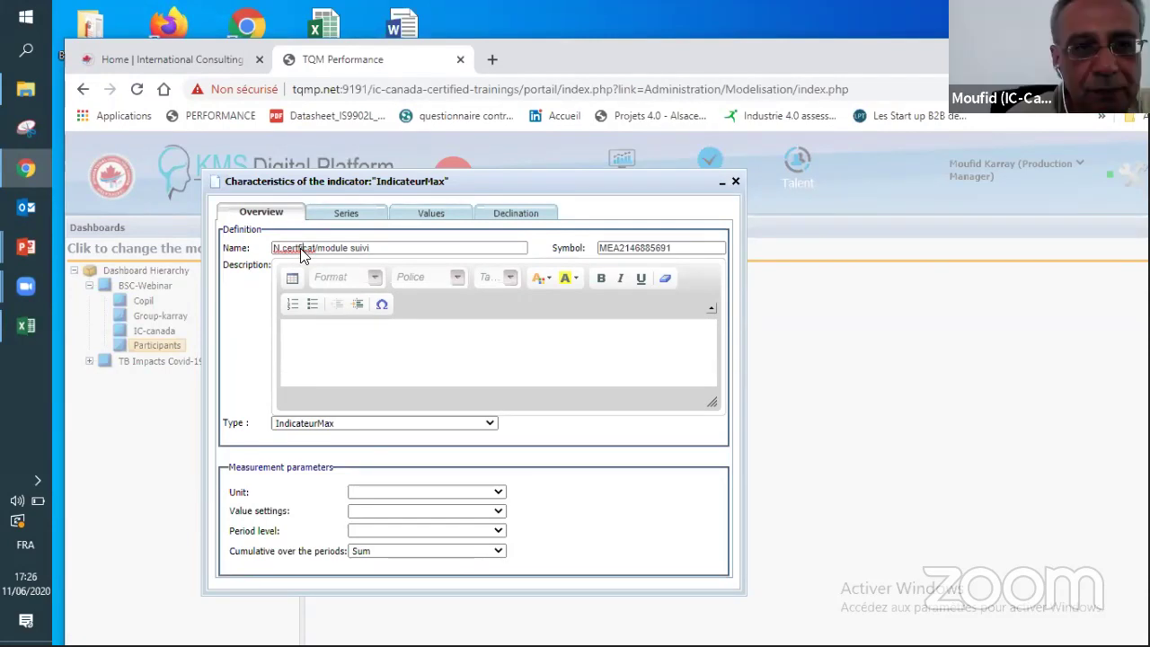
right_click(301, 249)
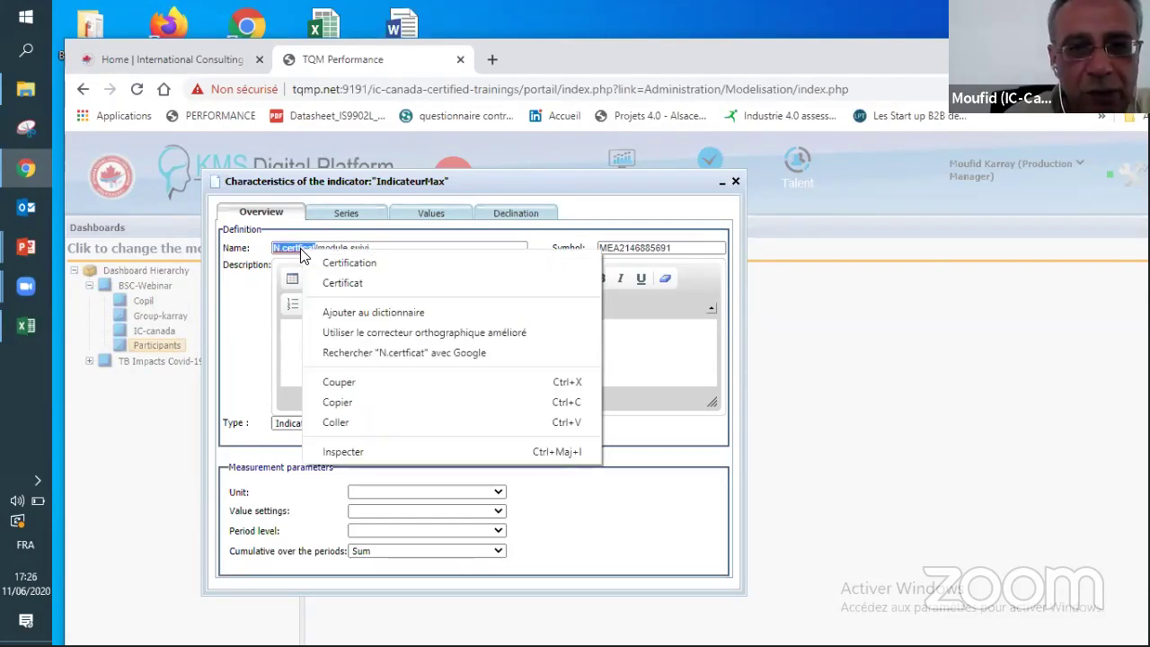
left_click(333, 287)
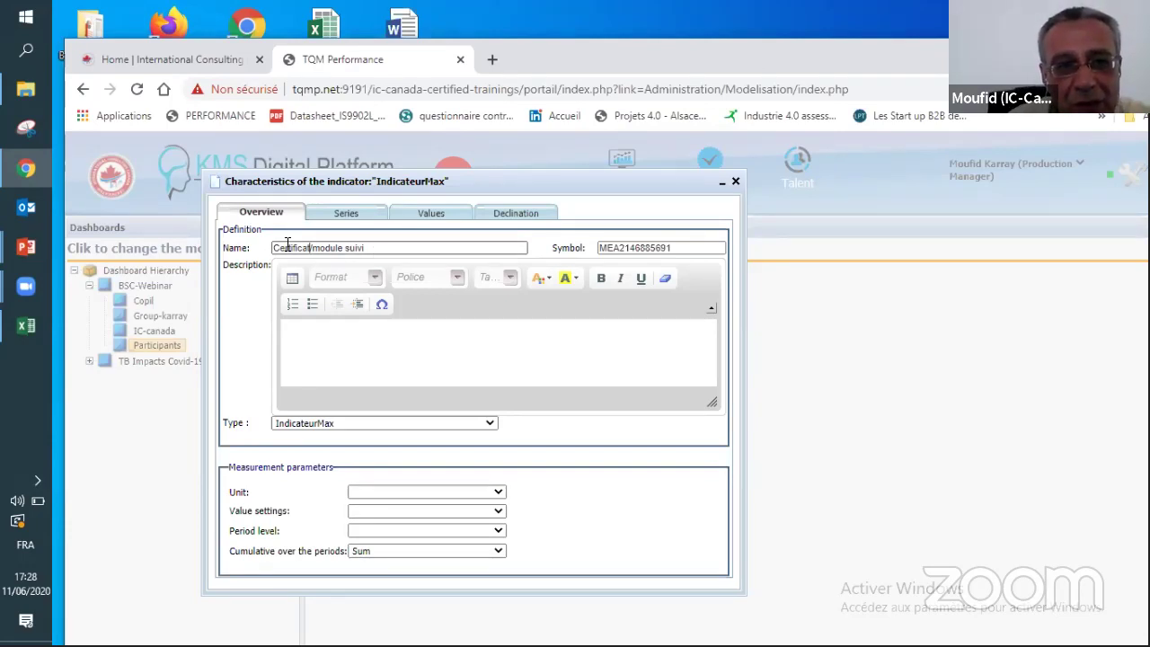
Step: Set the indicator's unit to Percentage, value settings to Basic - Maximize, period level to Month and cumulation over the periods to Average
left_click(446, 495)
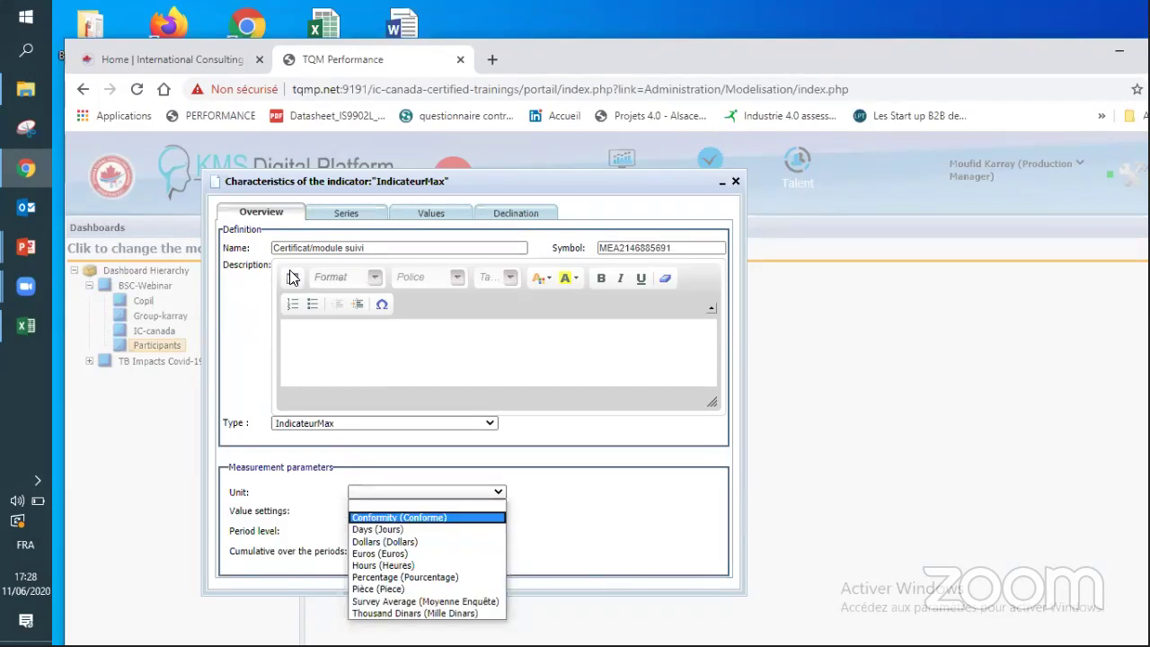
left_click(272, 248)
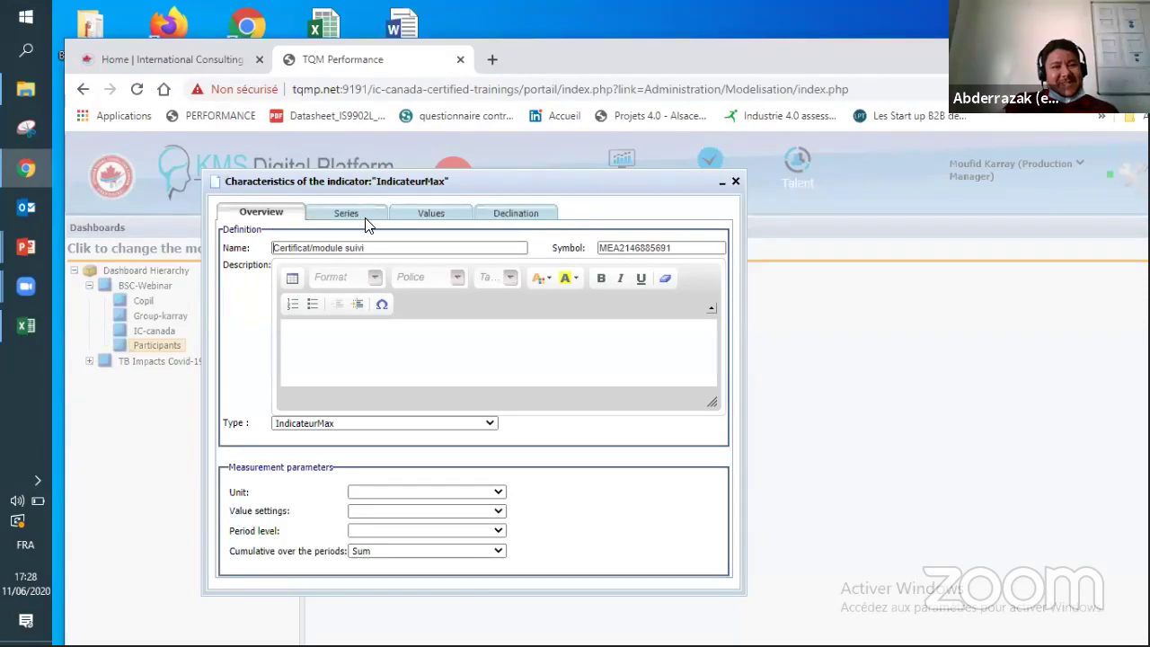
left_click(442, 492)
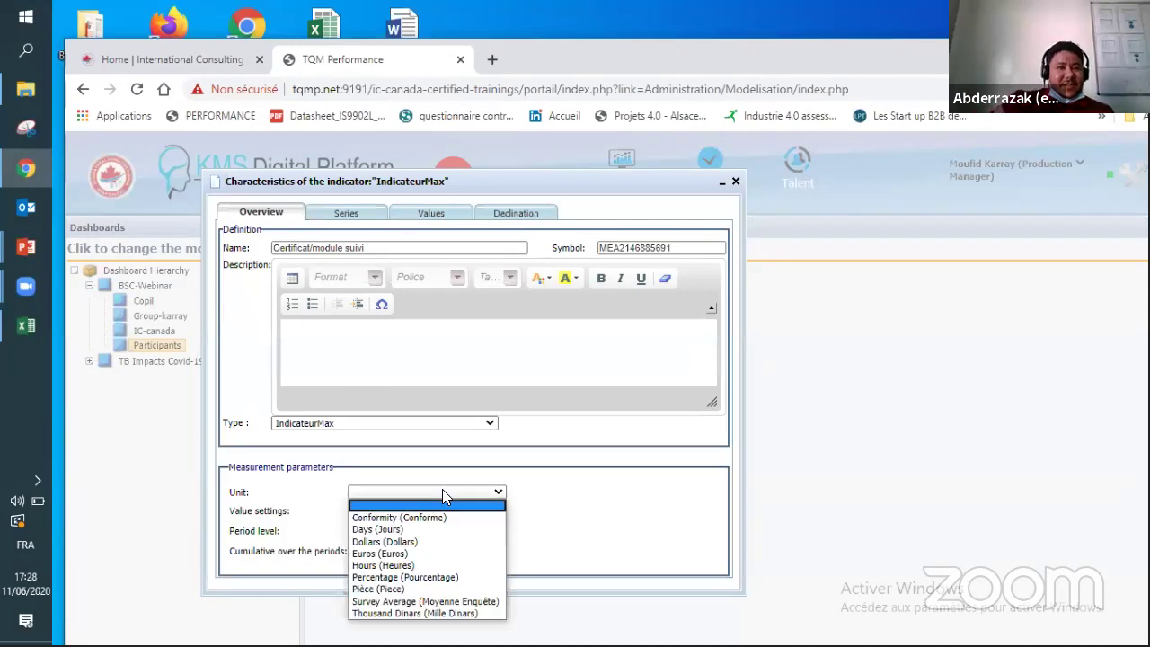
left_click(435, 575)
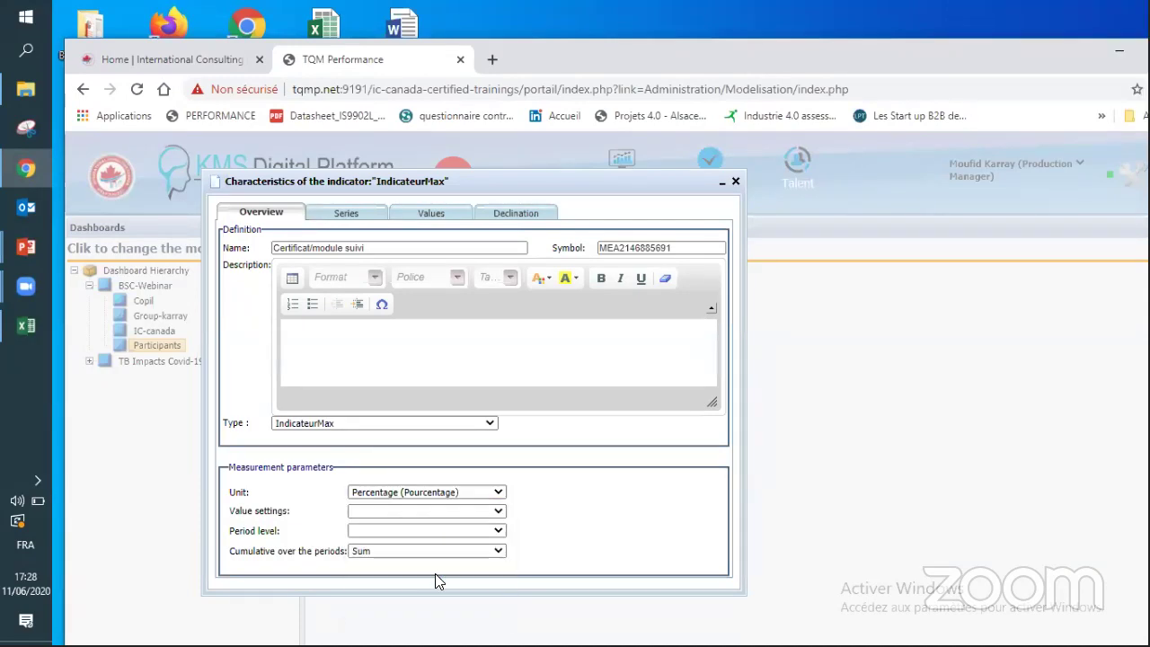
left_click(419, 511)
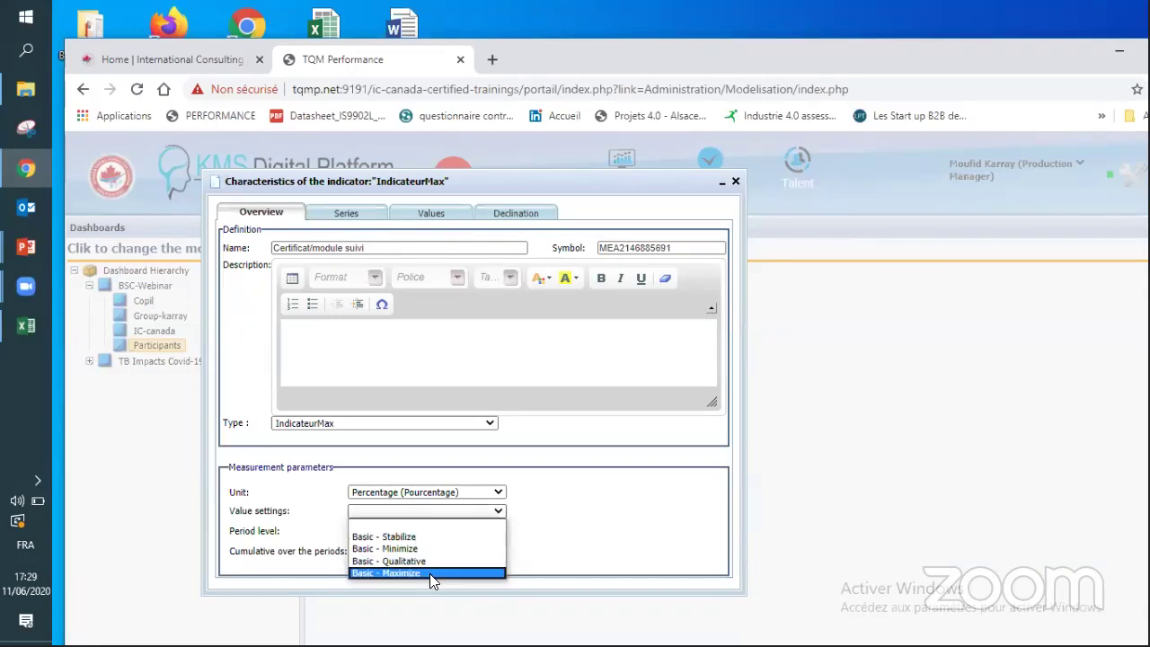
left_click(429, 573)
left_click(404, 531)
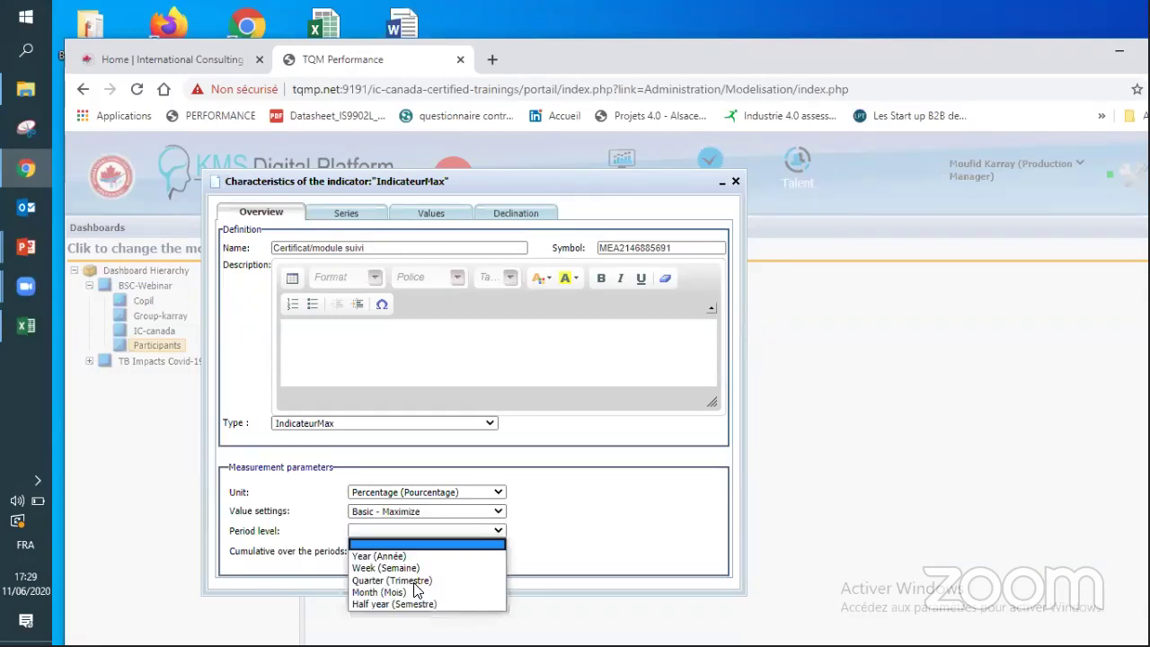
left_click(395, 590)
left_click(398, 549)
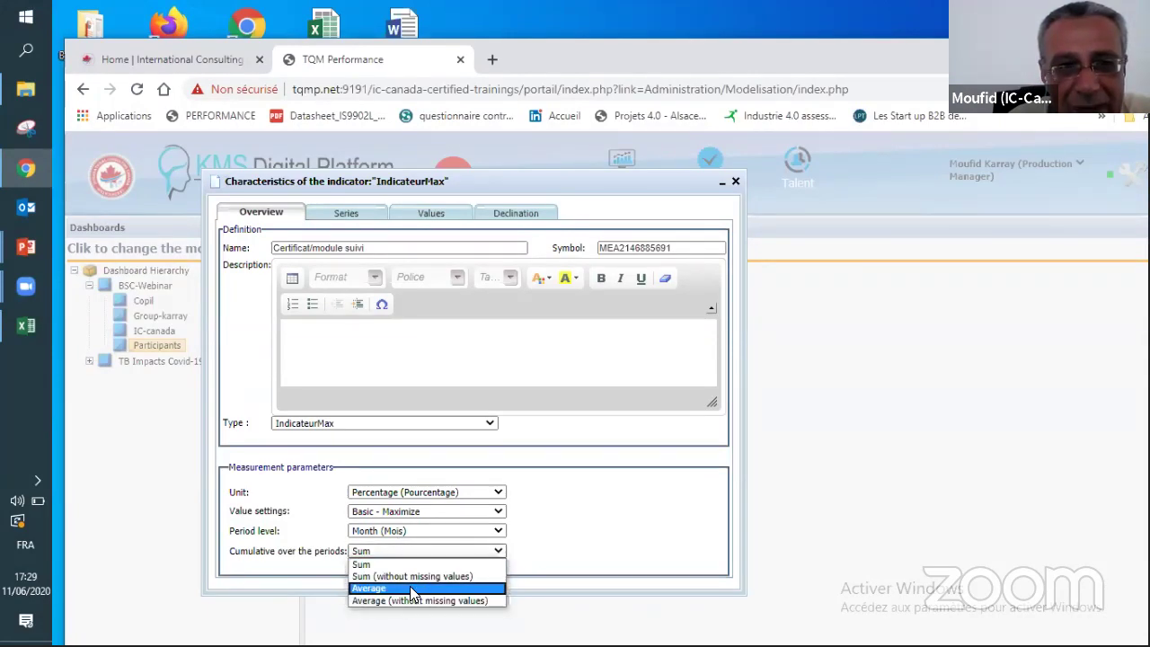
left_click(410, 588)
Step: Define the indicator's Target series by the formula 100/100 and save it
left_click(347, 216)
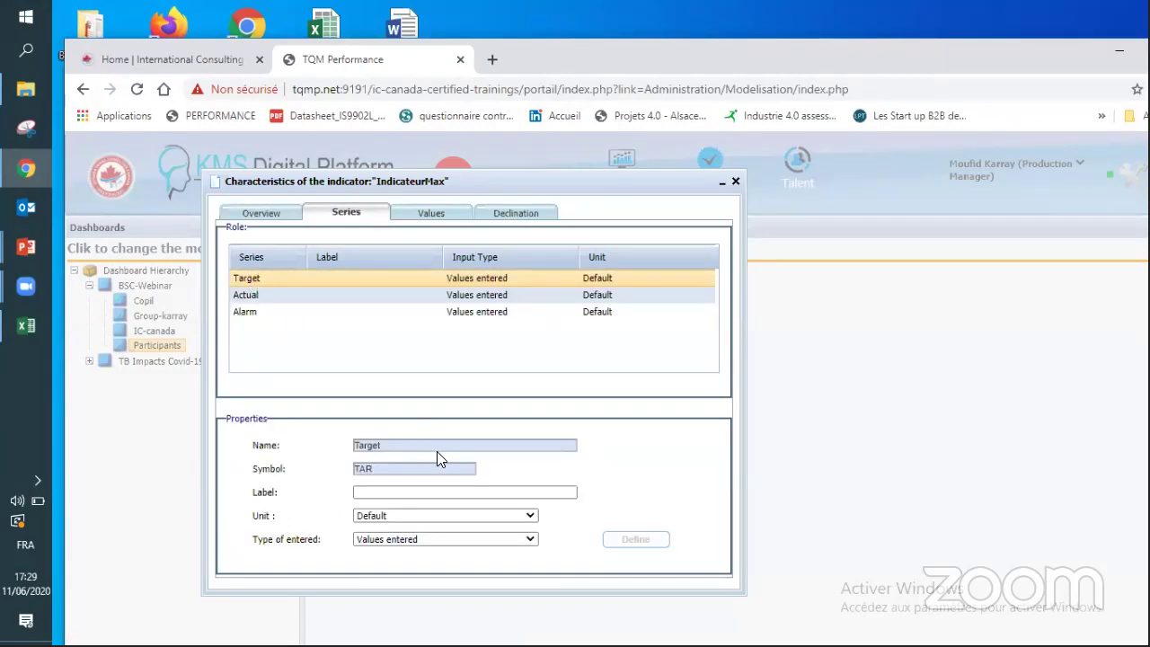
left_click(501, 539)
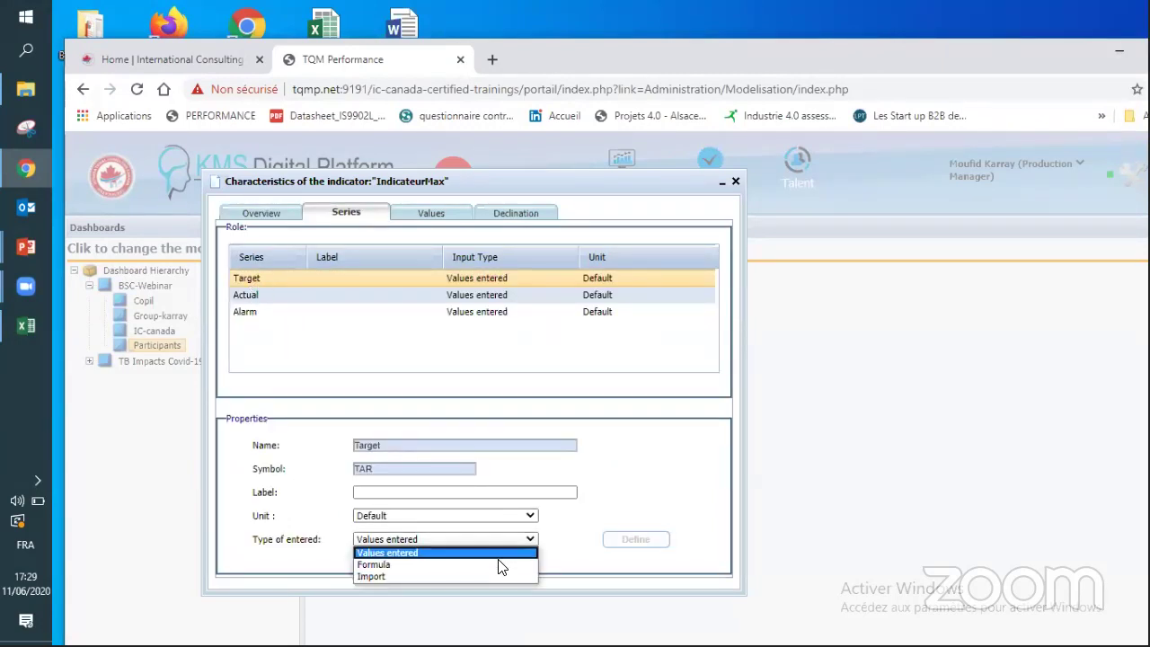
left_click(504, 563)
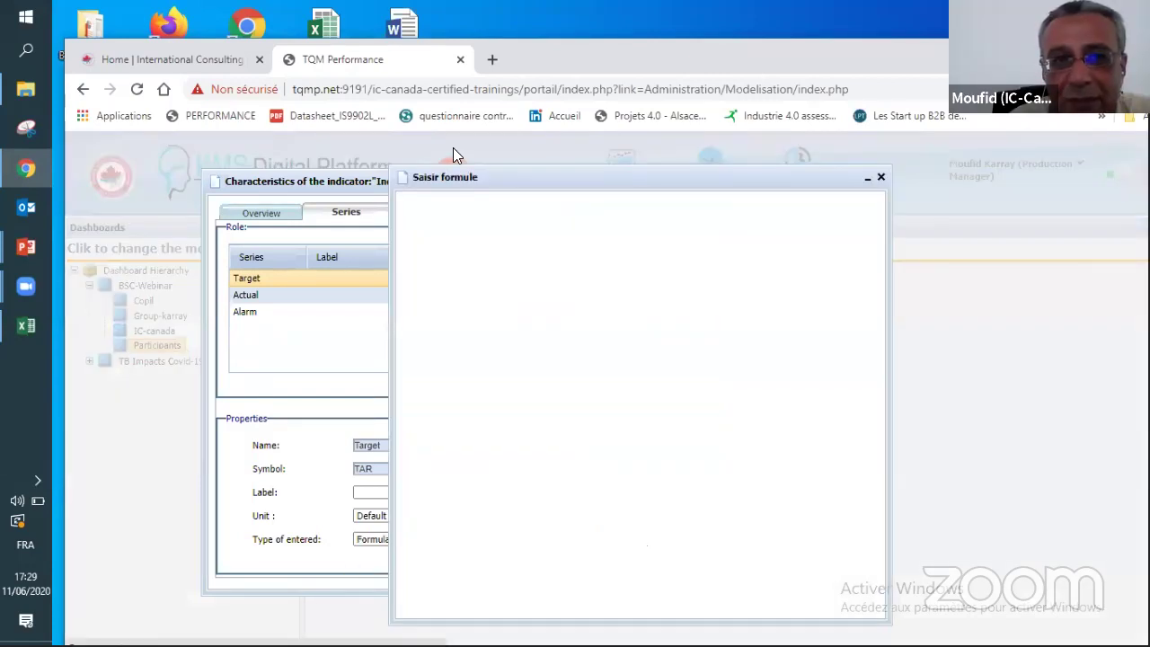
left_click(457, 227)
type("100")
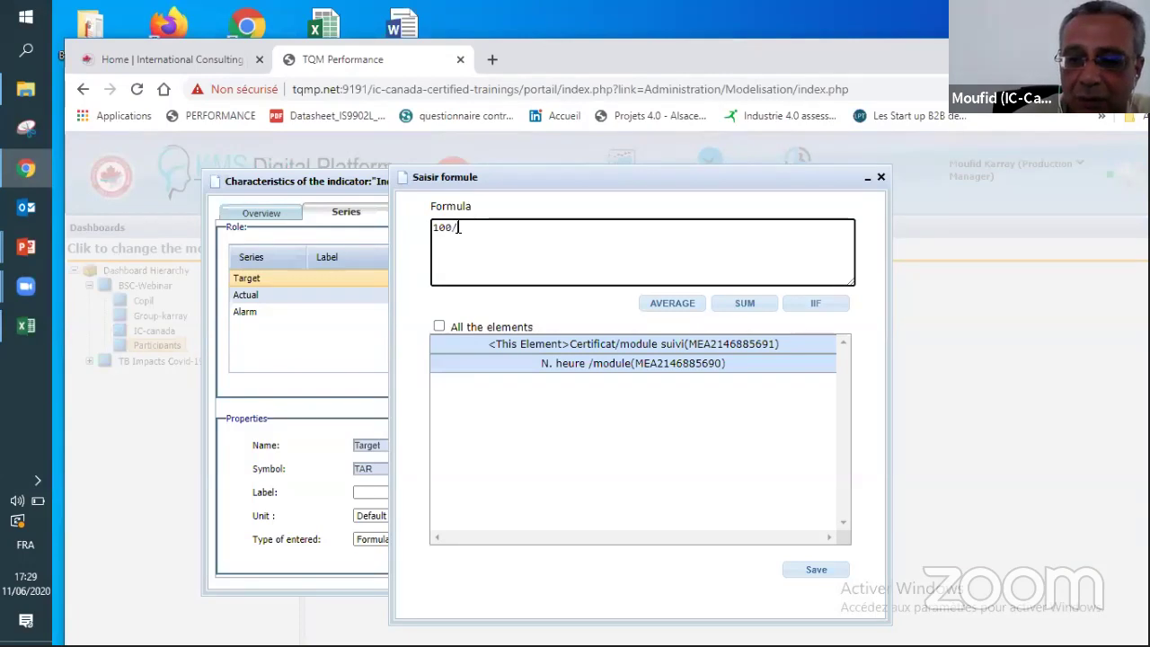
type("/100")
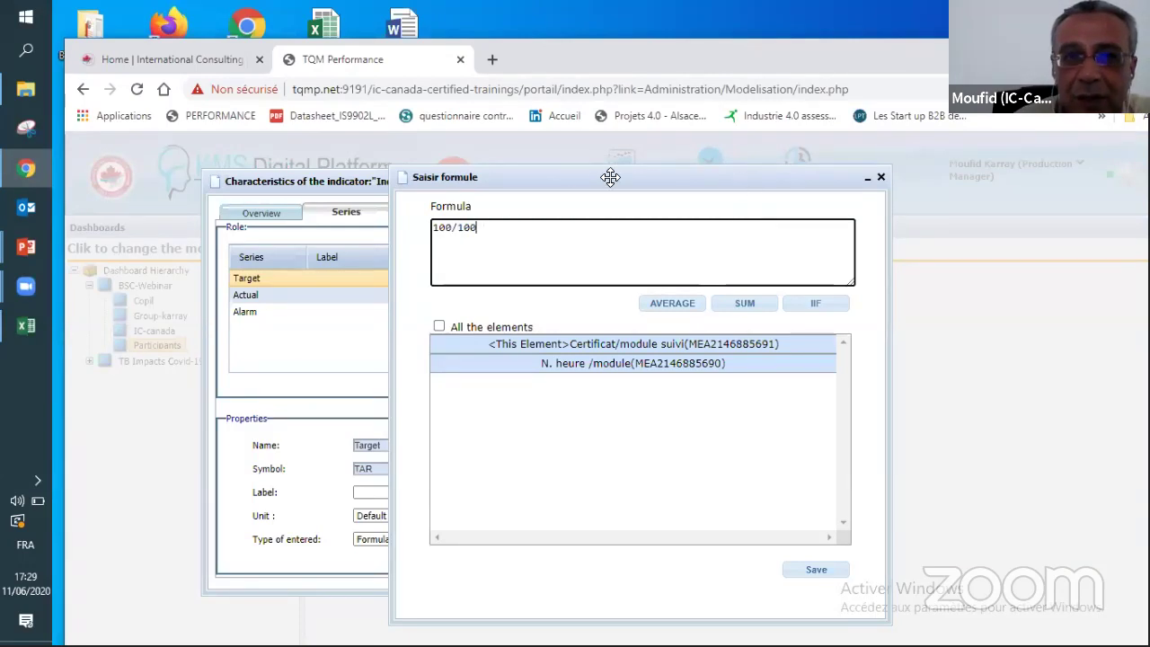
left_click_drag(575, 177, 404, 174)
left_click(650, 565)
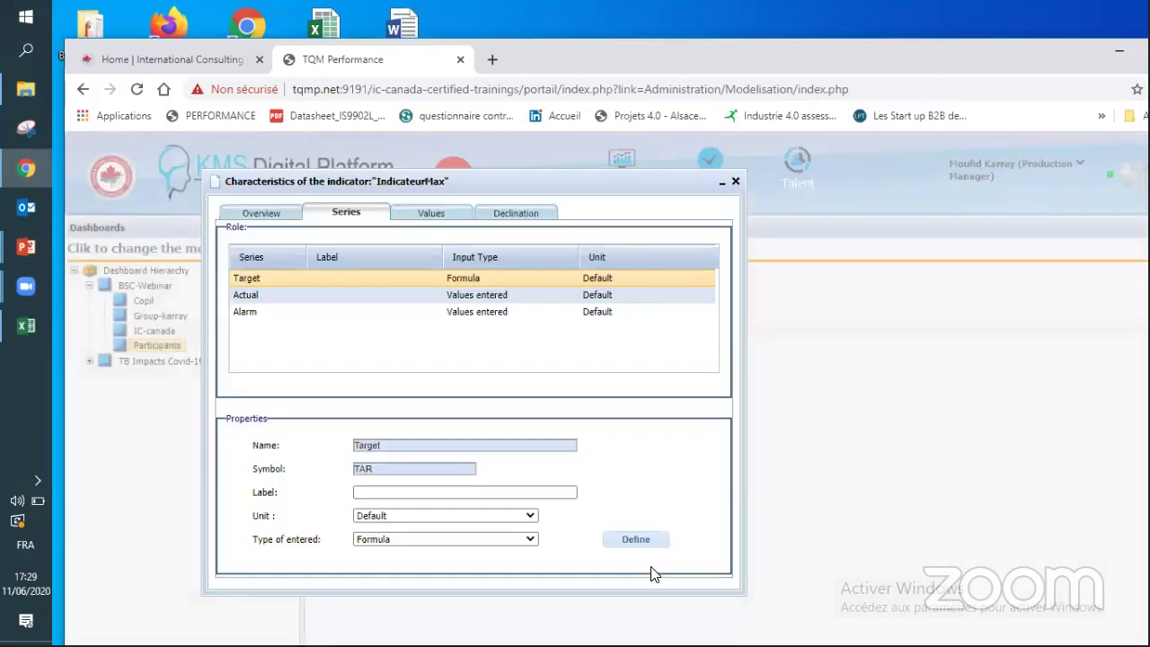
Step: Define the indicator's Alarm series by the formula 70/100 and save it
left_click(300, 319)
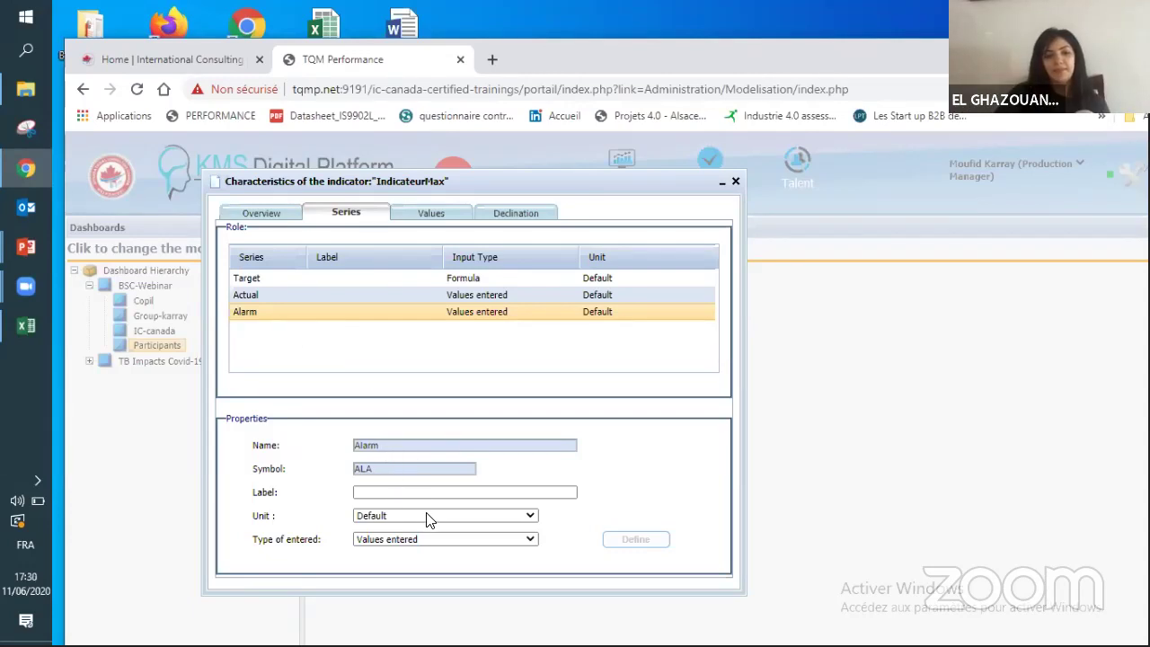
left_click(442, 539)
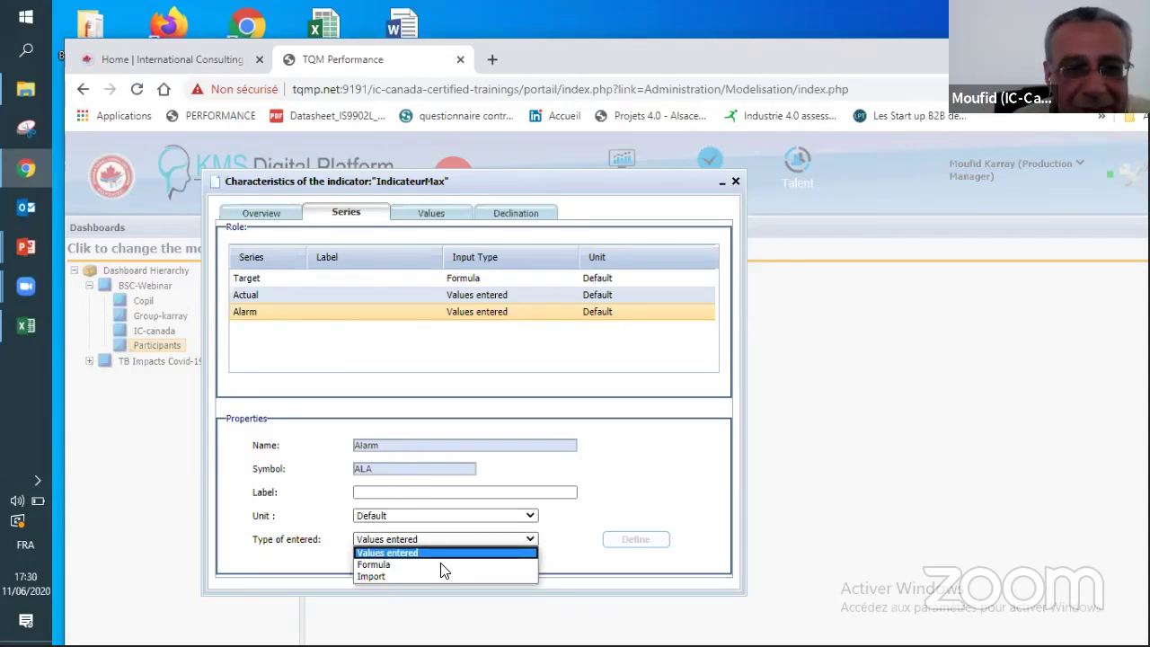
left_click(443, 566)
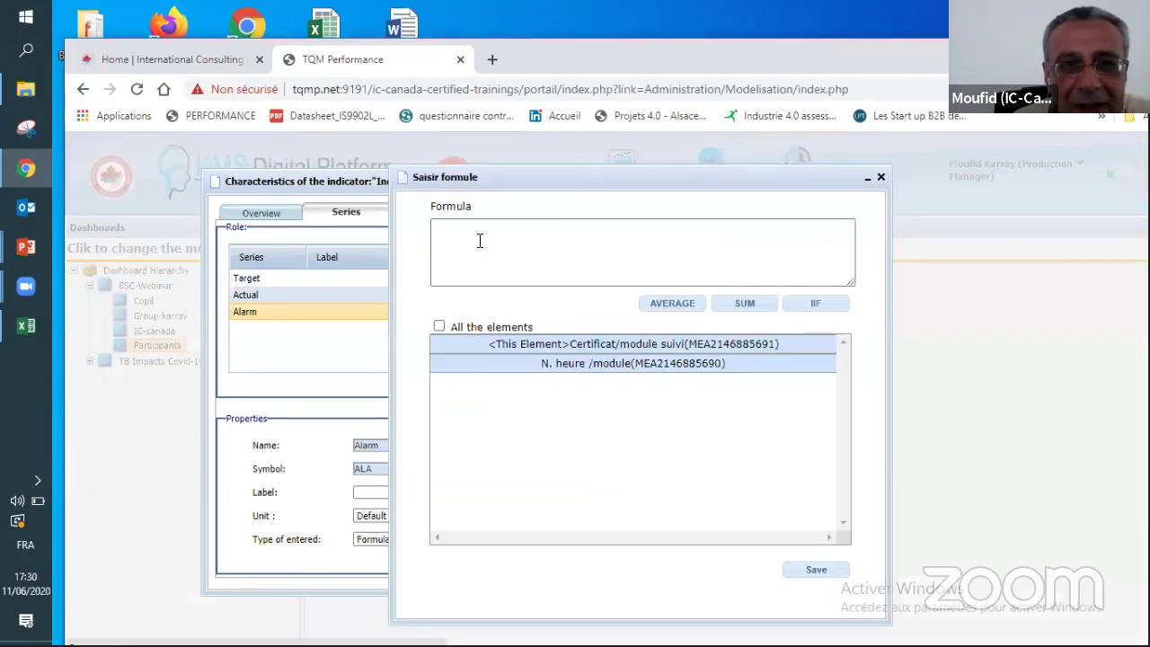
left_click(480, 241)
type("70")
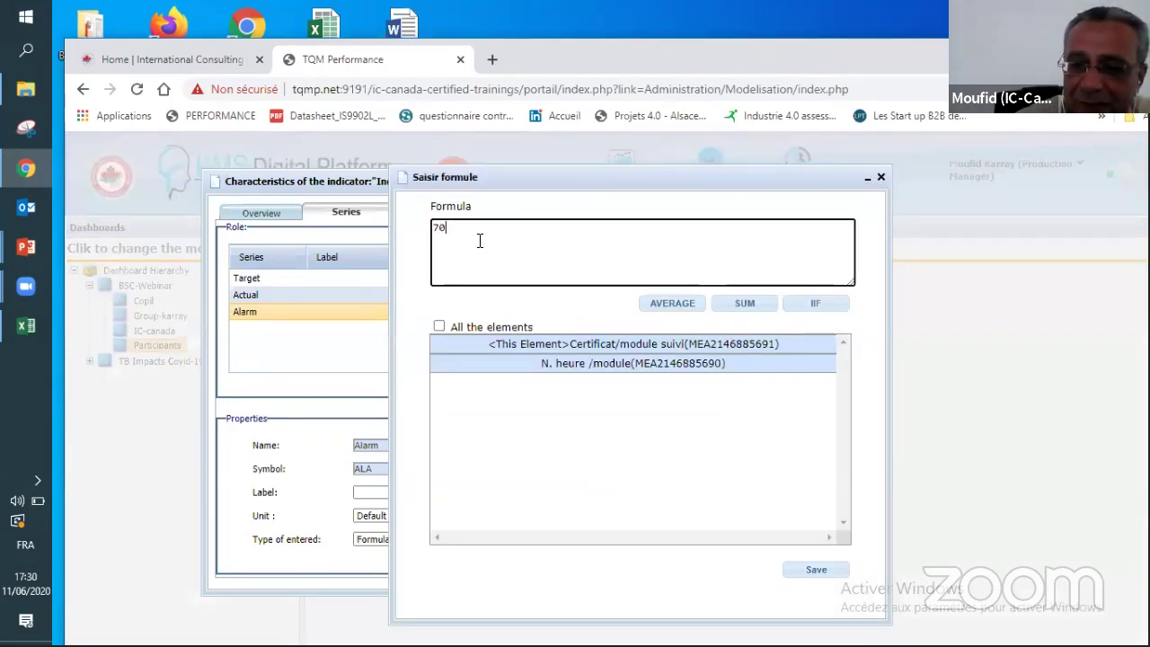
type("/100")
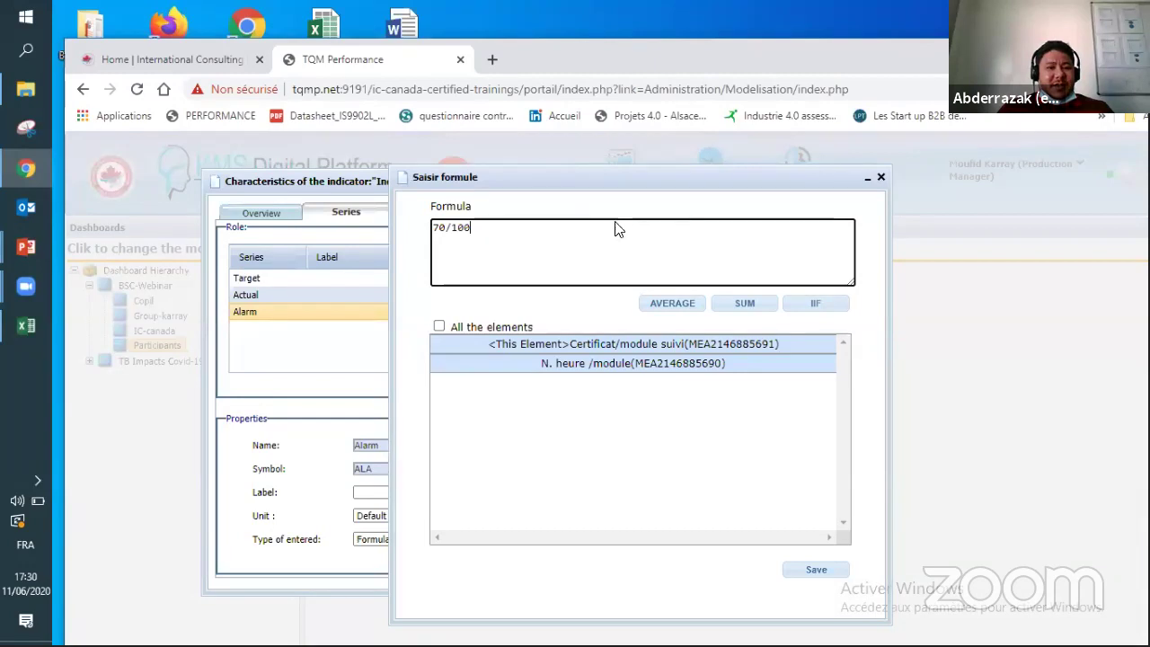
left_click(536, 351)
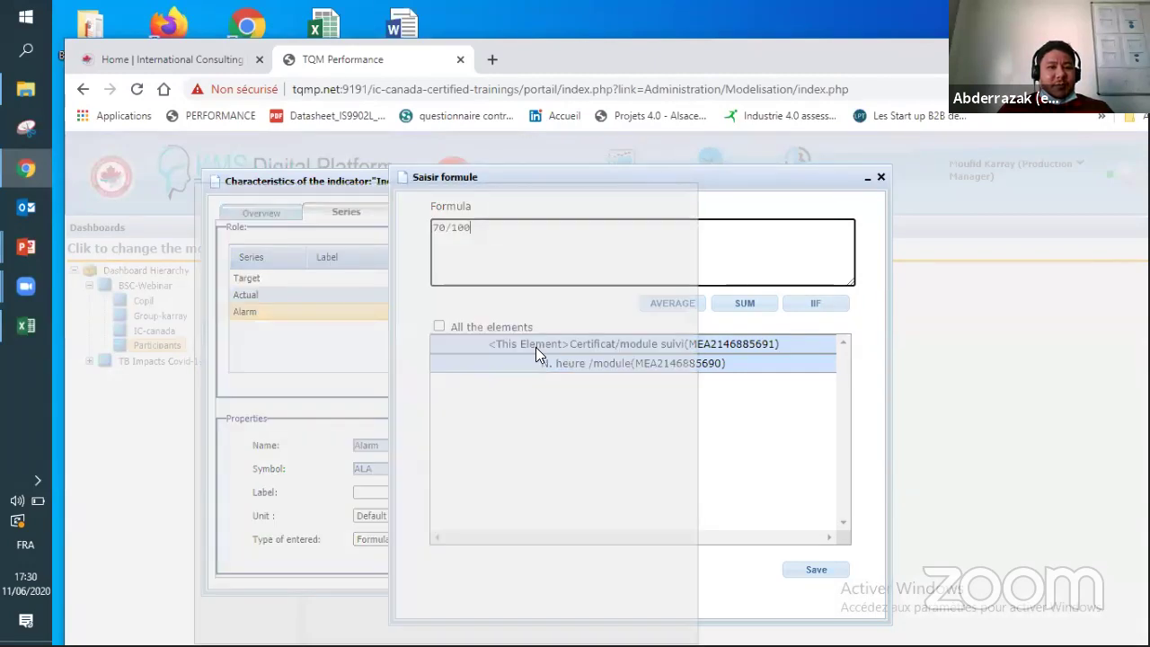
left_click(616, 589)
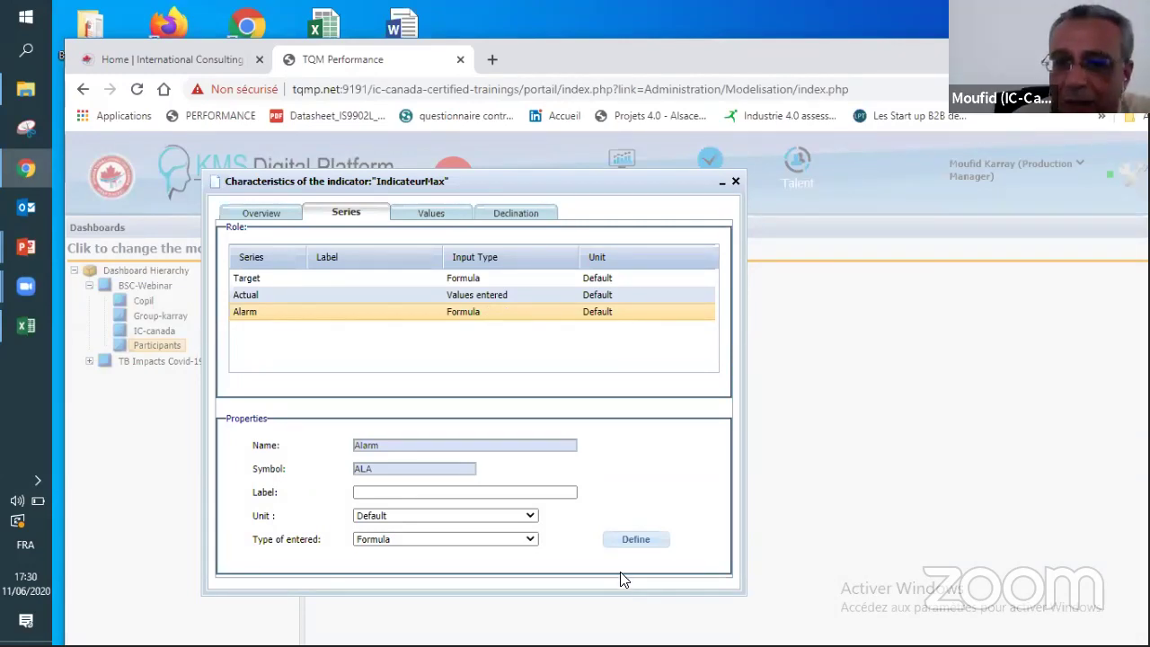
Step: Close the indicator's characteristics and add a Max indicator under Module suivi
left_click(734, 183)
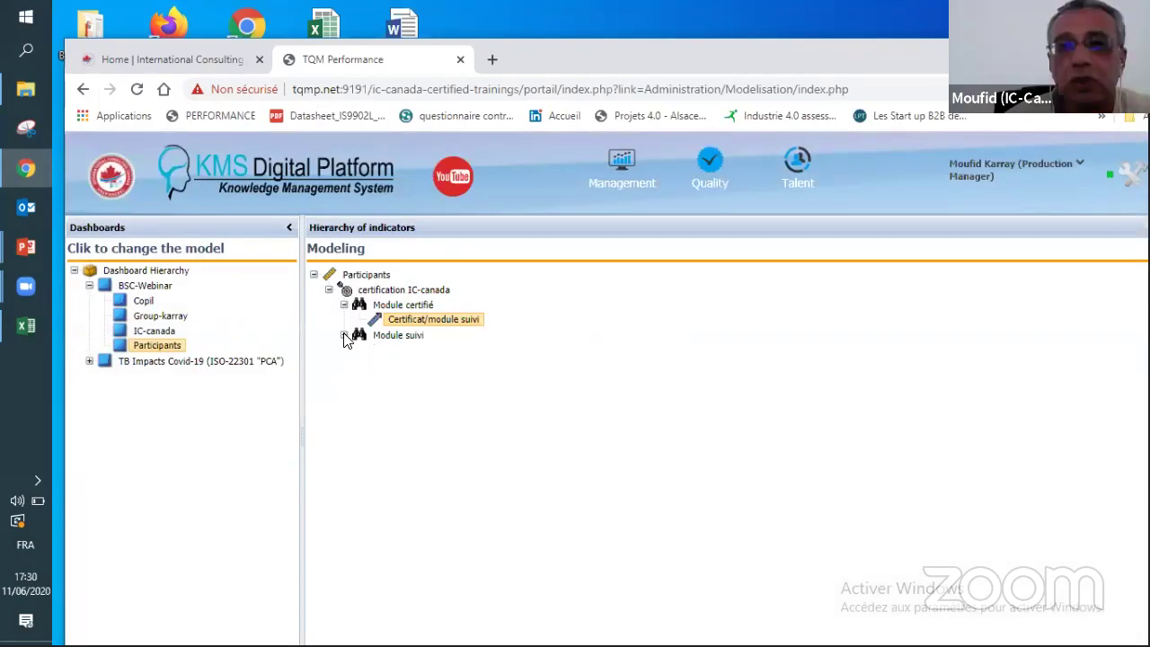
left_click(346, 335)
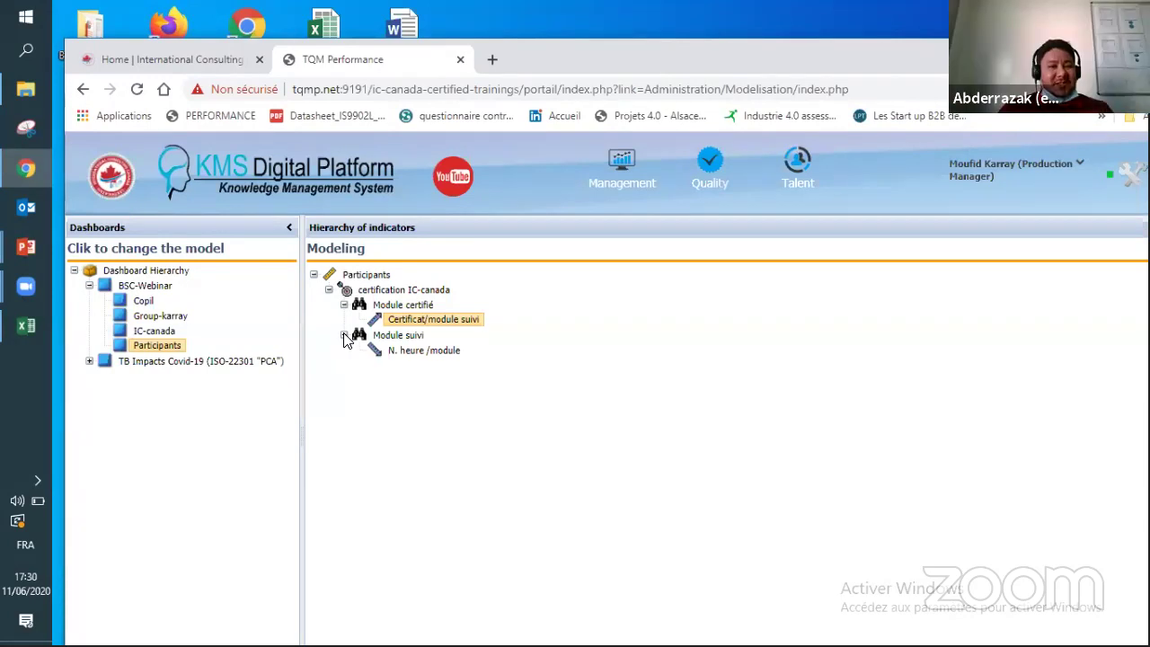
left_click(345, 337)
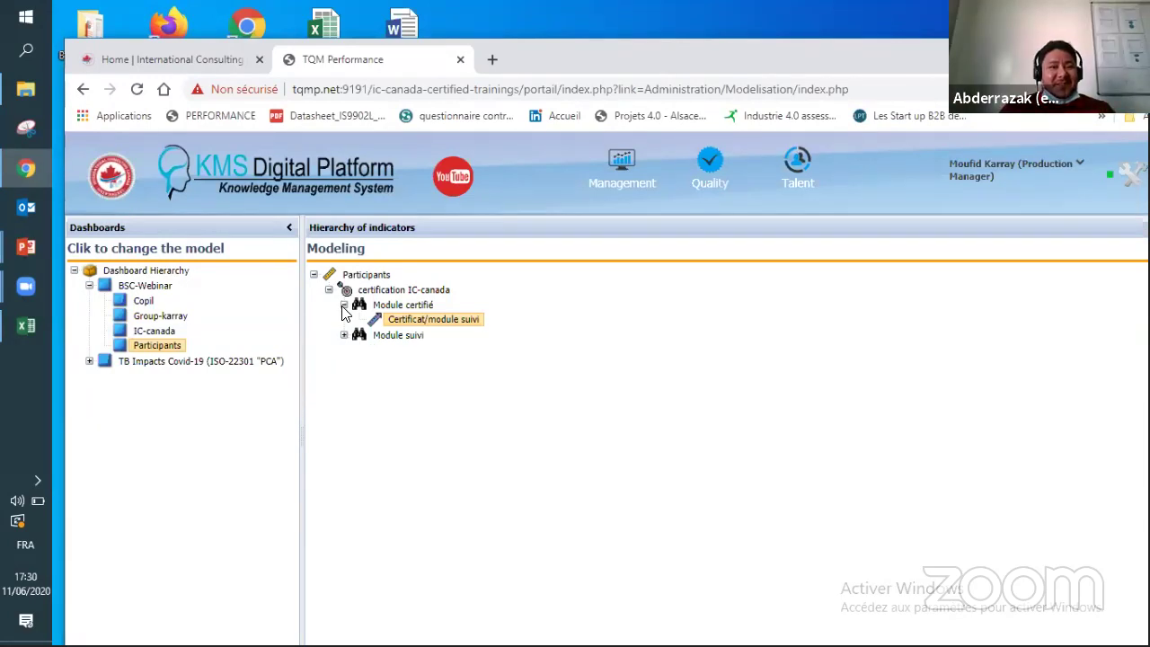
left_click(344, 306)
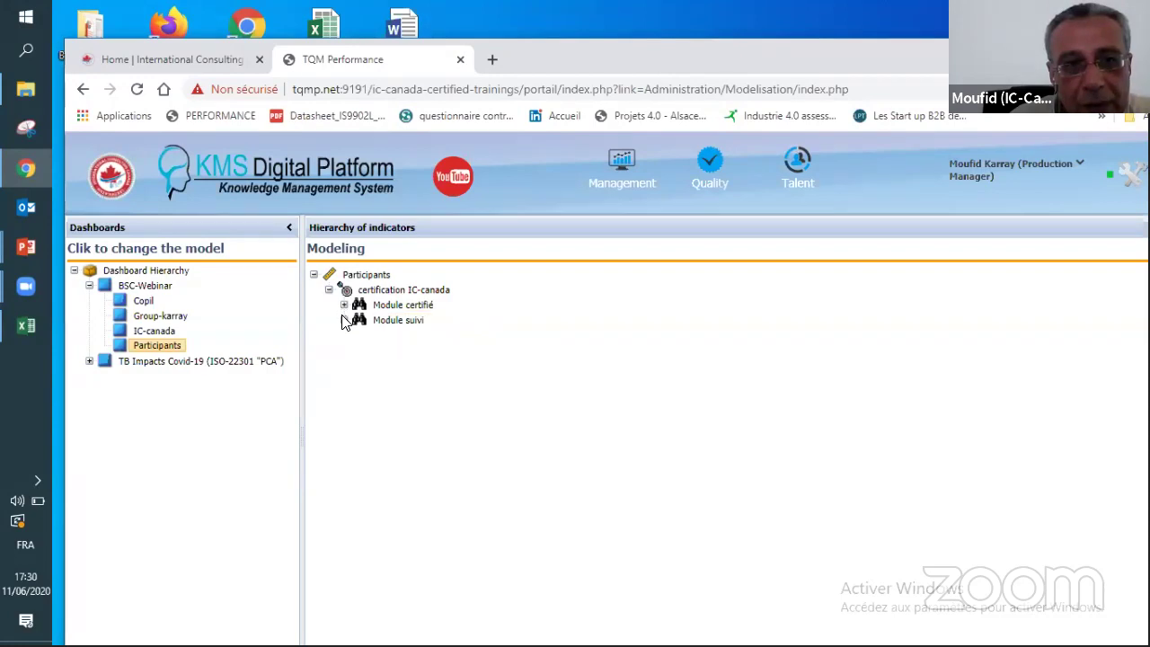
left_click(344, 321)
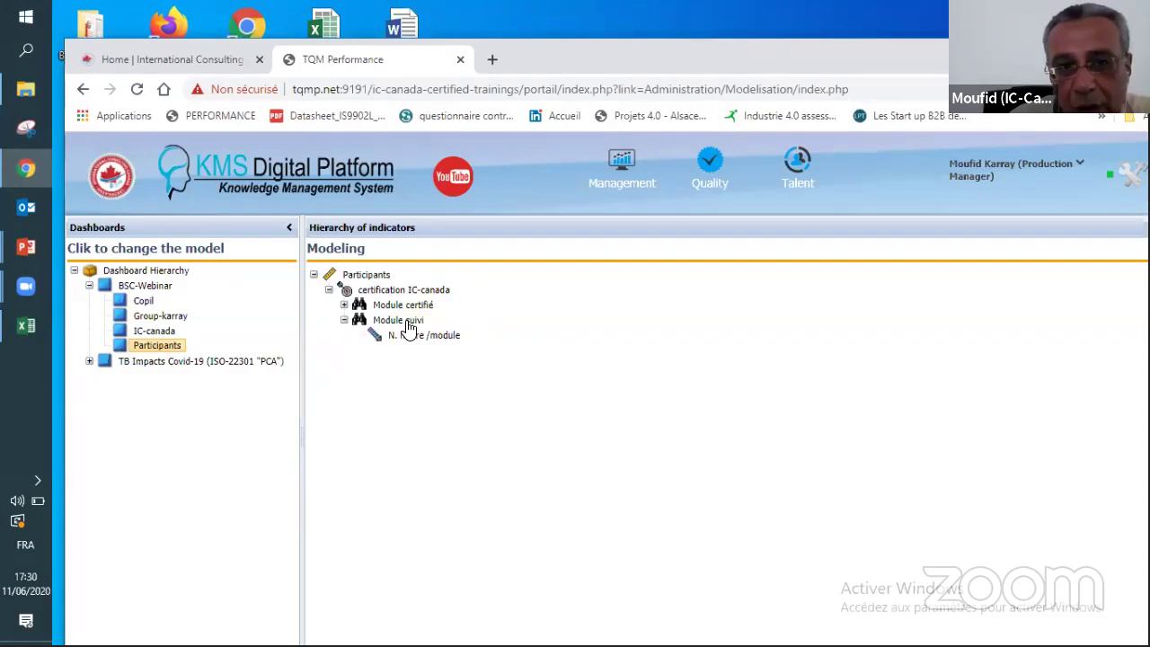
right_click(409, 328)
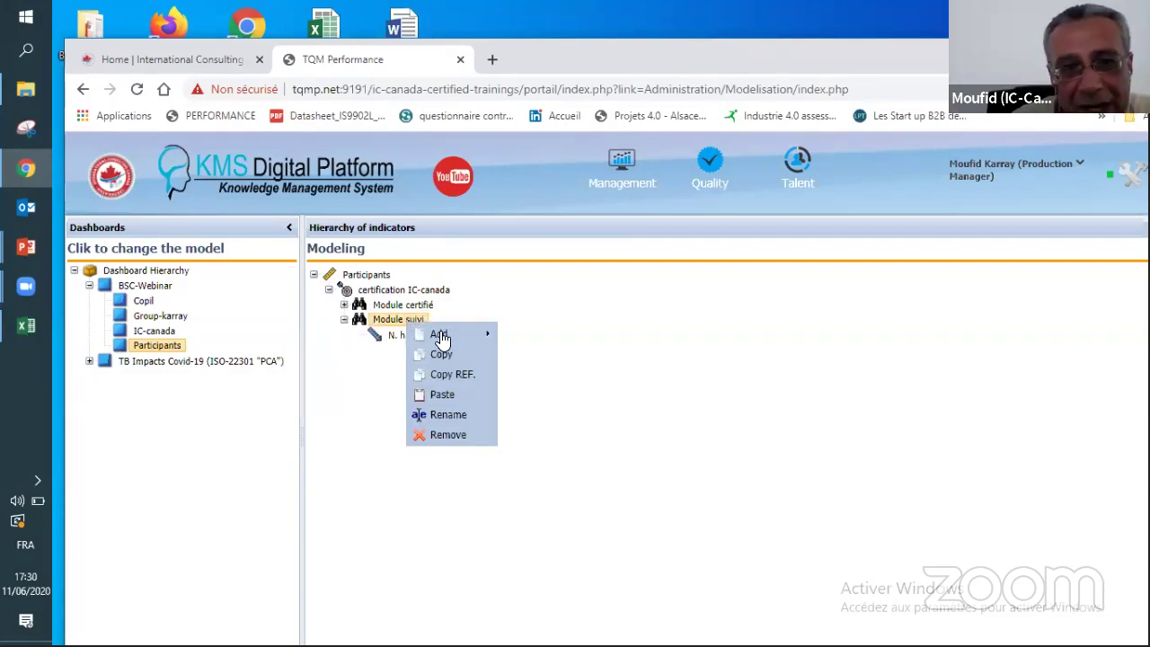
mouse_move(438, 337)
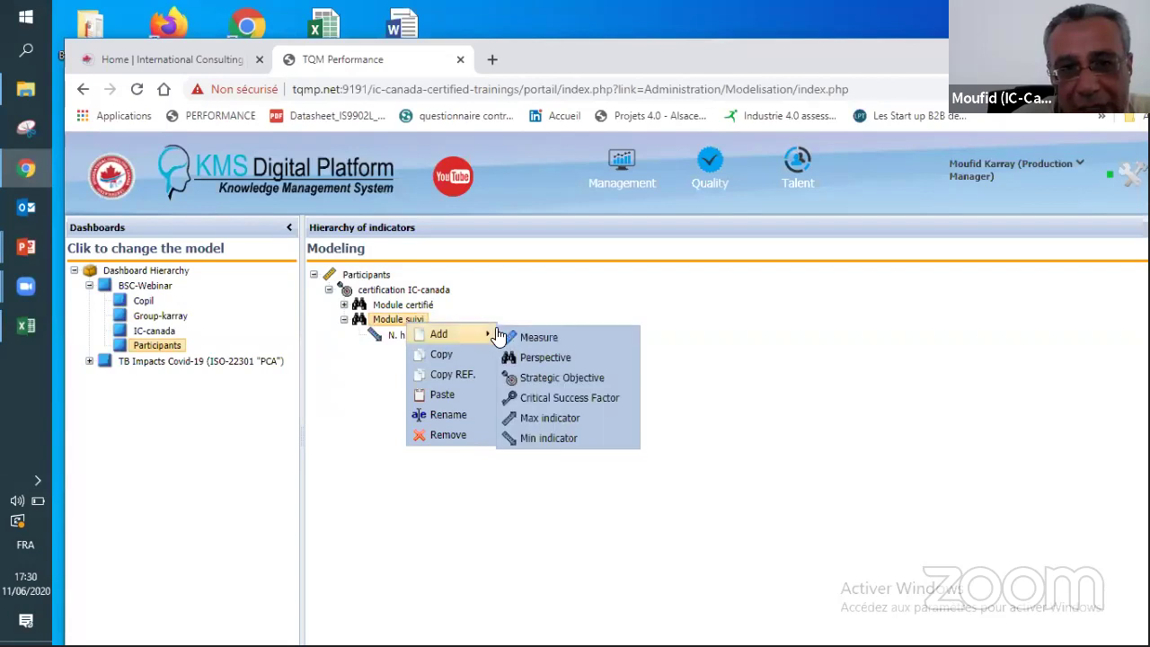
left_click(545, 421)
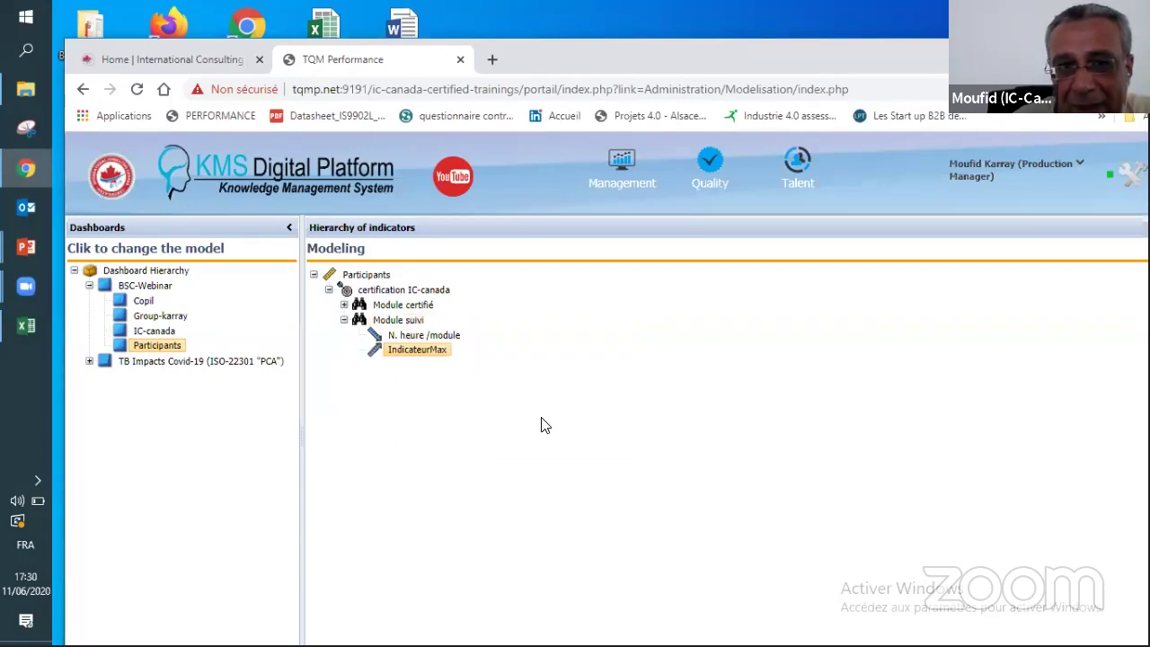
Step: Open the new Max indicator's characteristics and name it "N. module suivi/ module total"
double_click(429, 360)
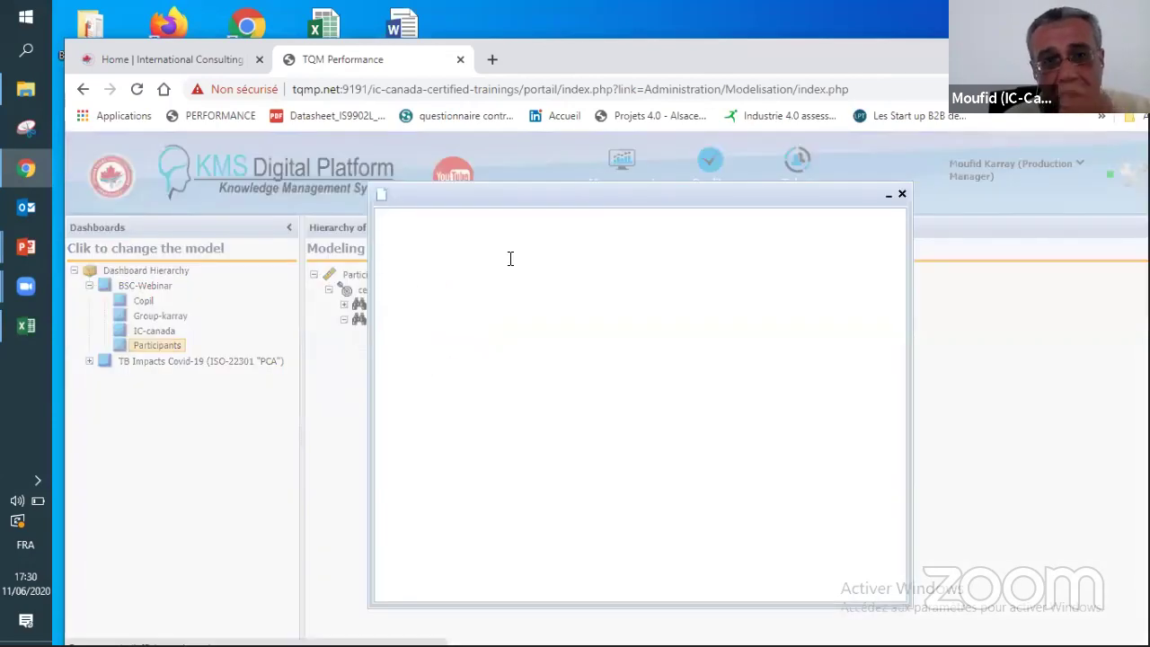
left_click(511, 259)
key("BackSpace")
key("BackSpace")
key("BackSpace")
key("BackSpace")
key("BackSpace")
key("BackSpace")
key("BackSpace")
key("BackSpace")
key("BackSpace")
key("BackSpace")
key("BackSpace")
key("BackSpace")
key("BackSpace")
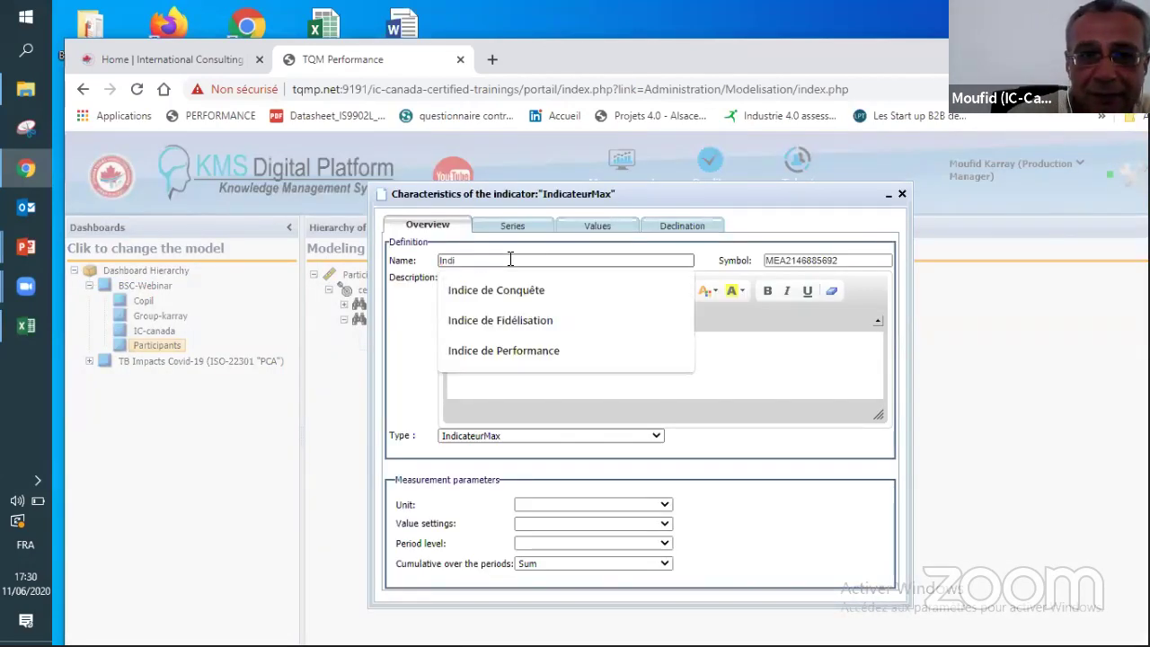
type("N")
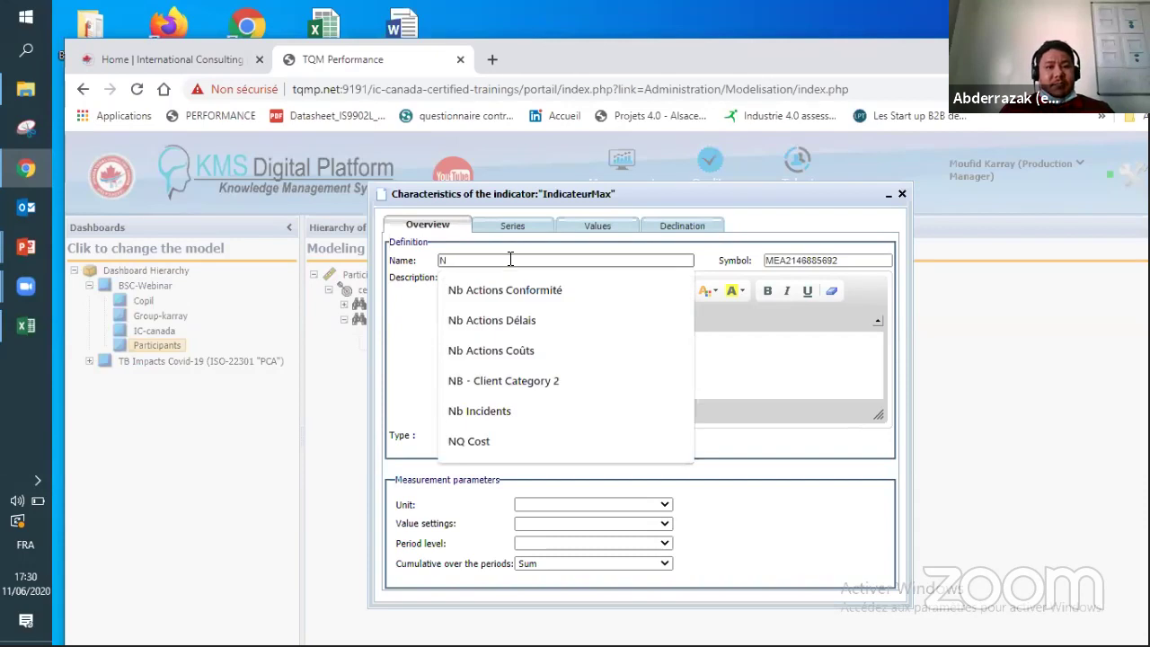
type(".")
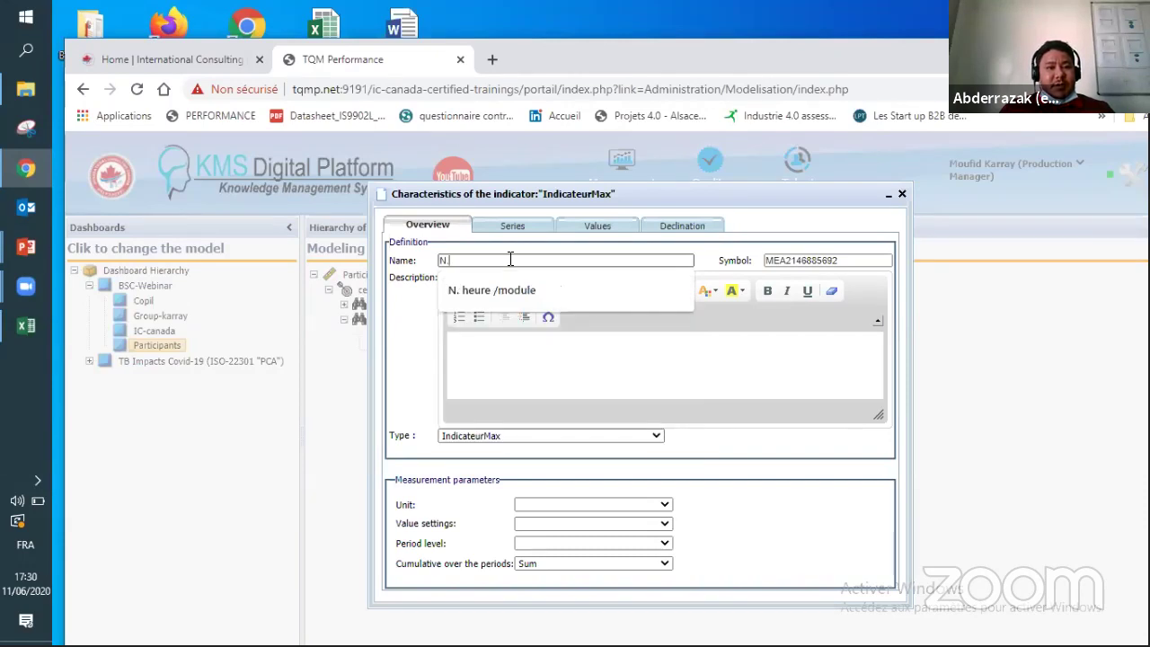
type(" m")
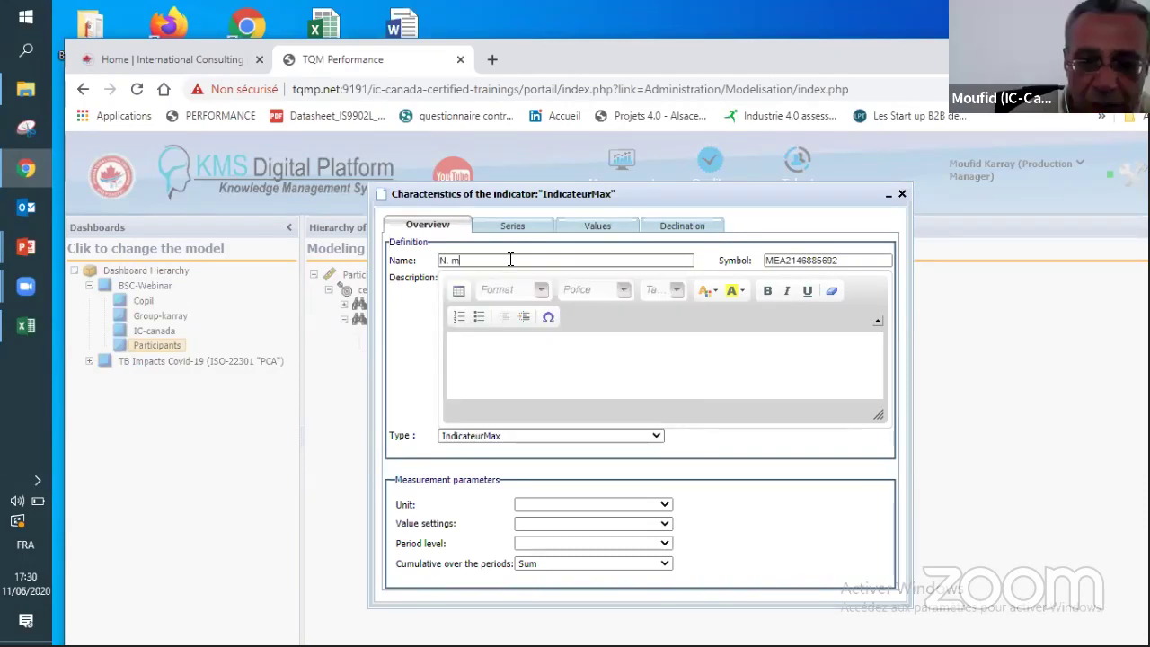
type("odule ")
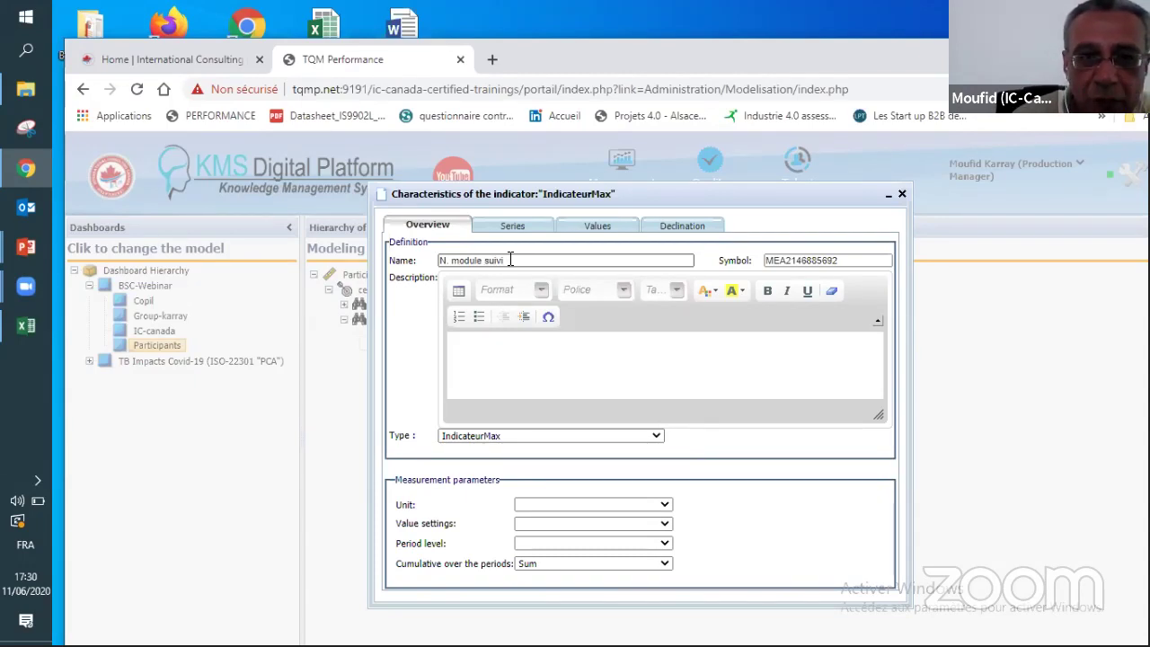
type("suivi/ module total")
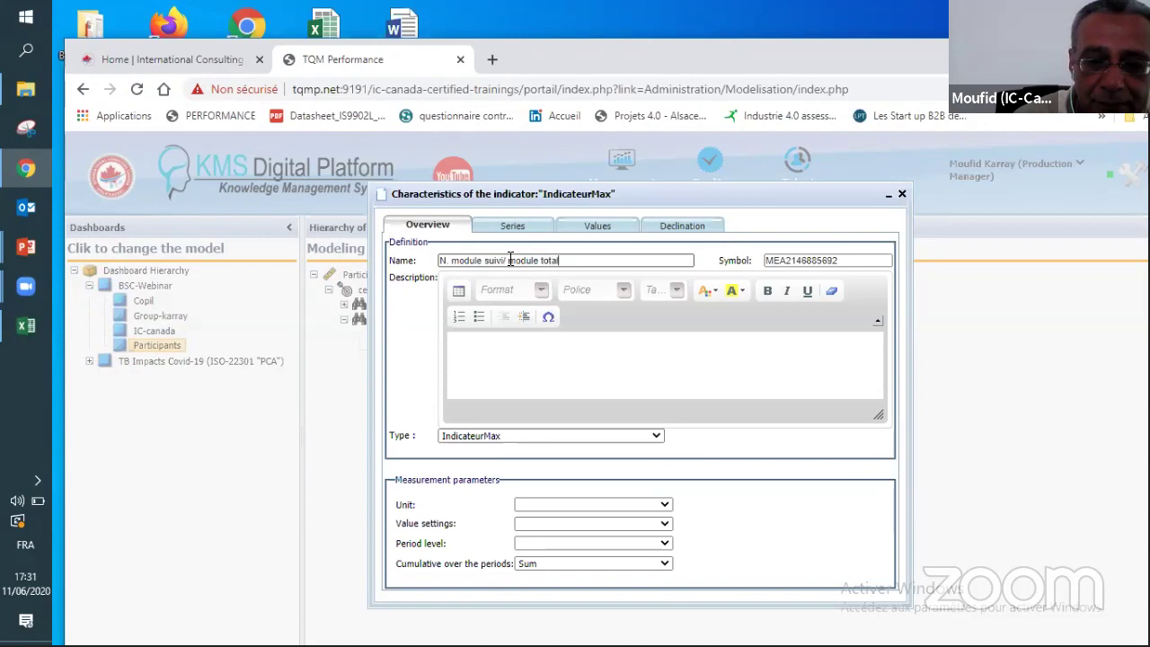
Step: Set the indicator's unit to Percentage, value settings to Basic - Maximize, period level to Month and cumulation to Average, and close its characteristics
left_click(583, 506)
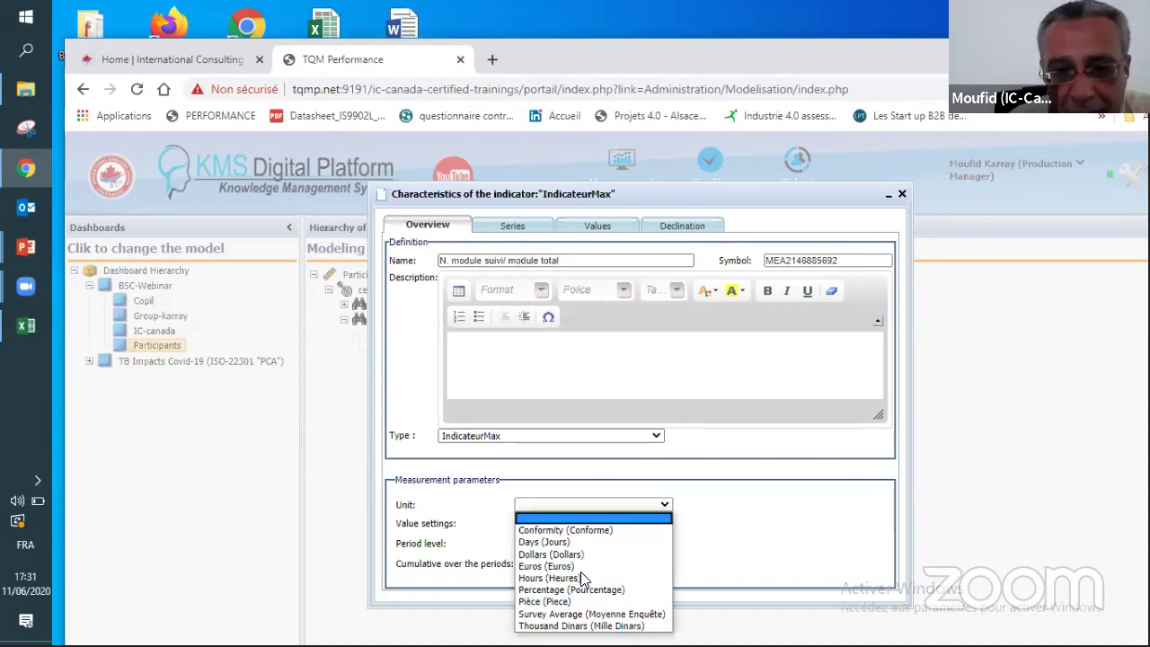
left_click(584, 589)
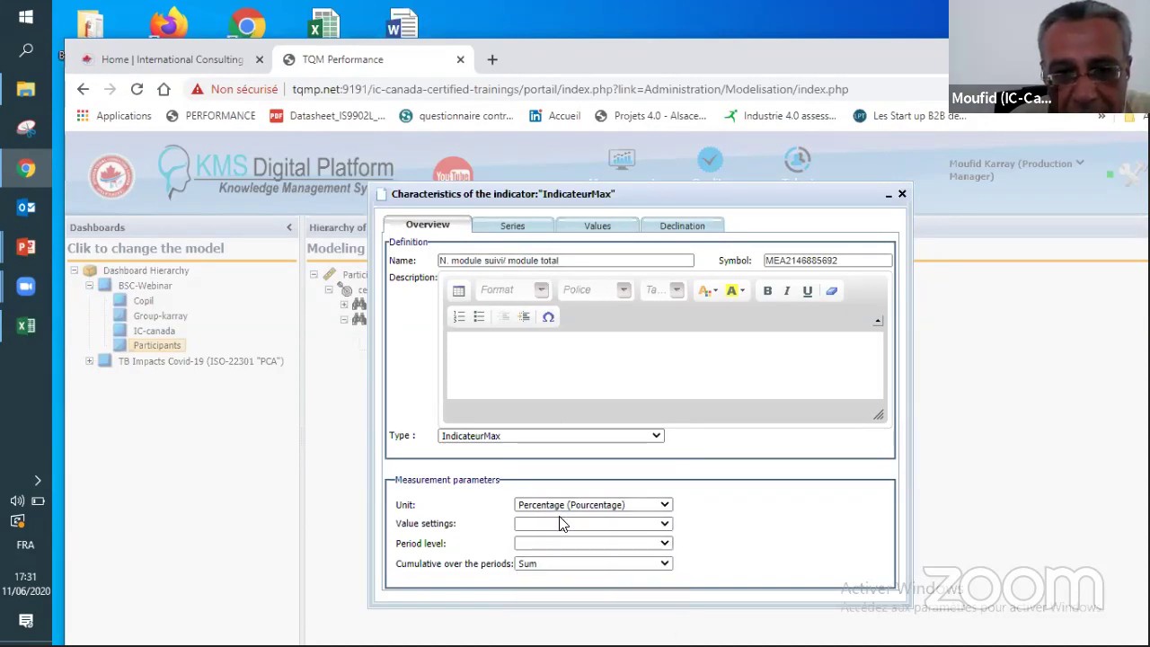
left_click(559, 526)
left_click(577, 589)
left_click(557, 542)
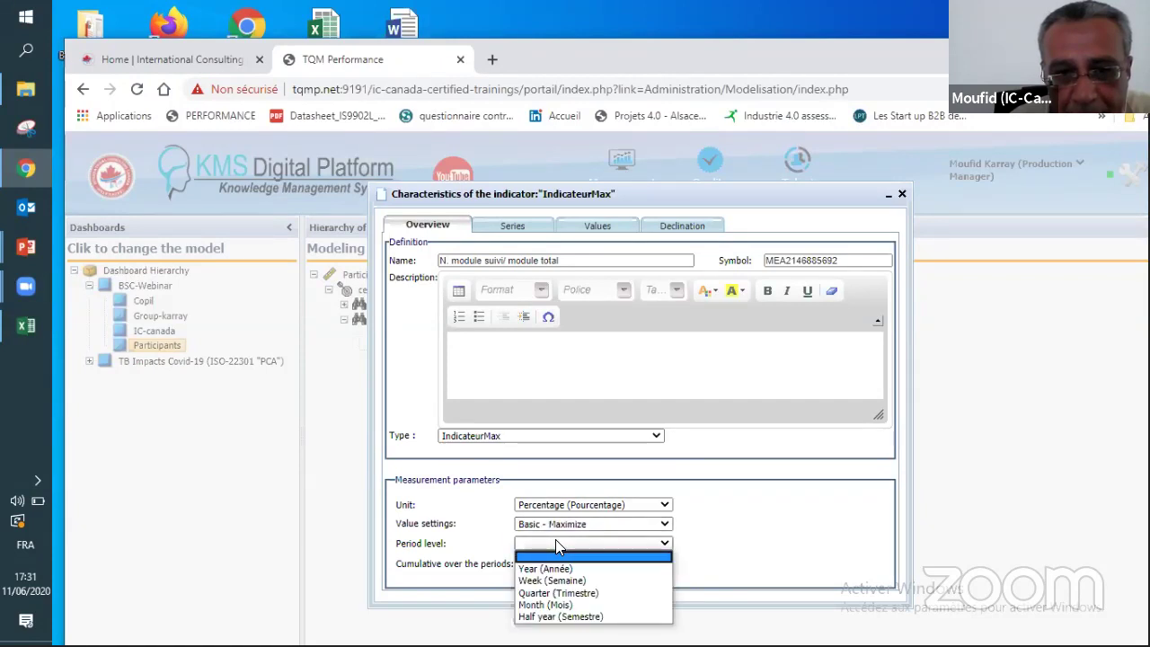
left_click(562, 603)
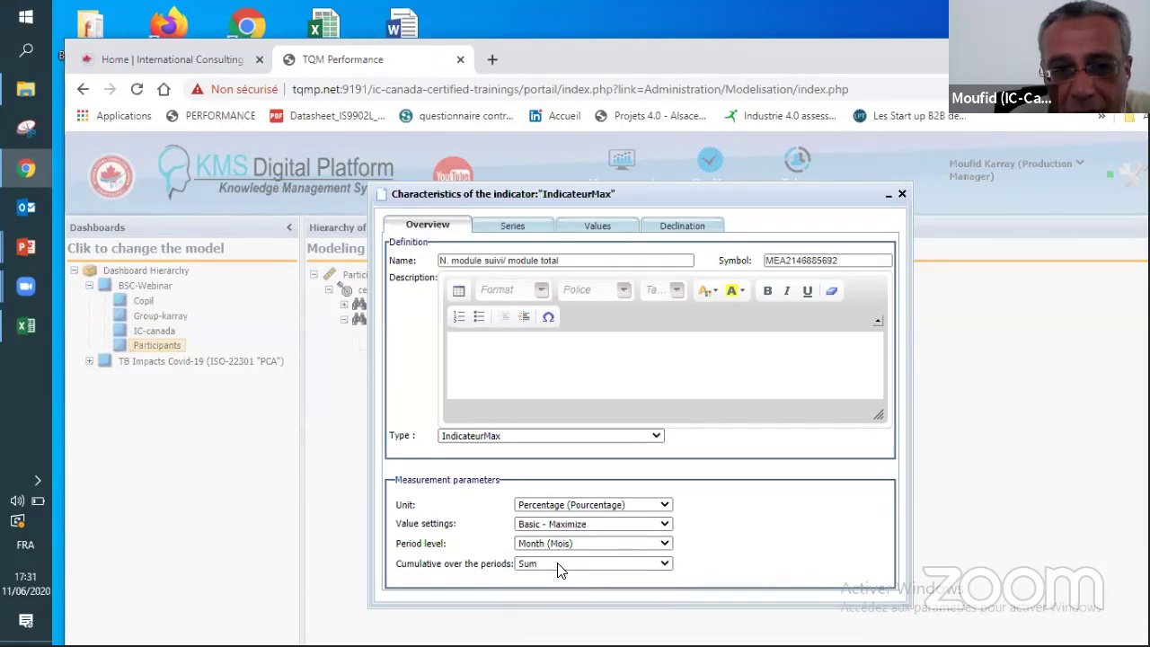
left_click(557, 566)
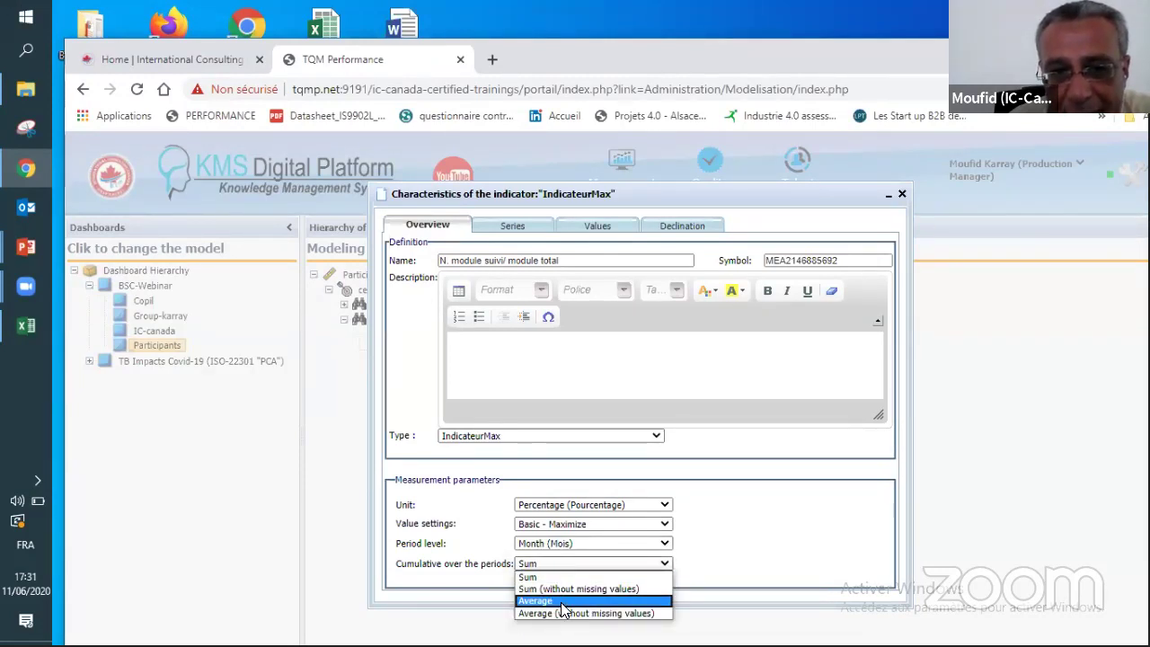
left_click(564, 602)
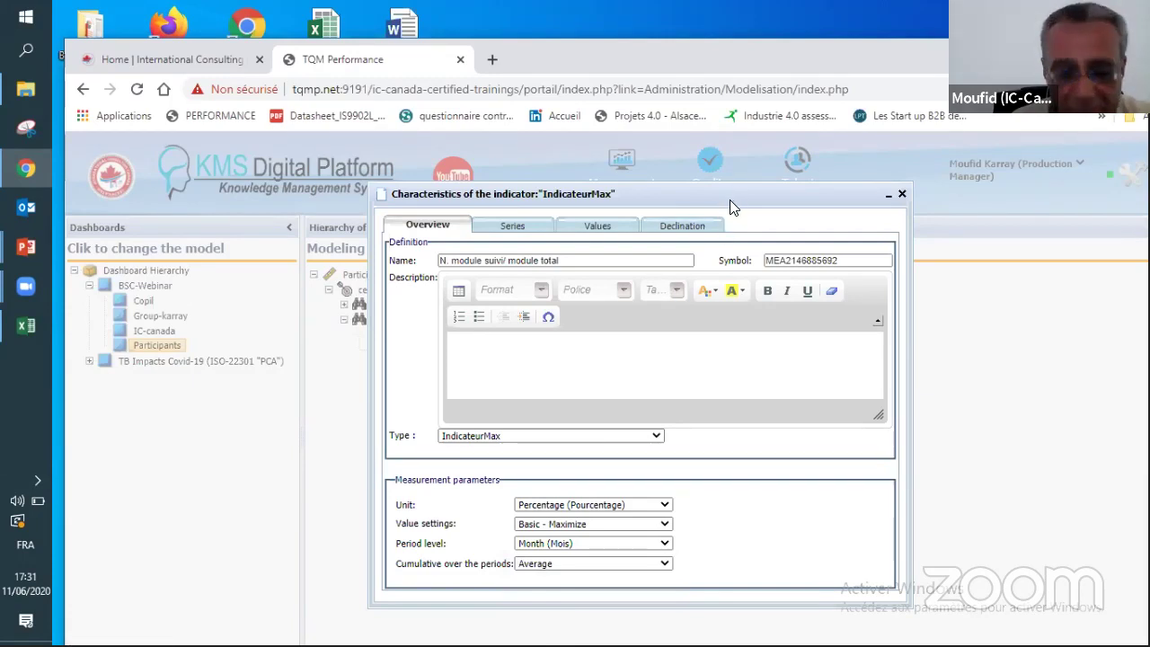
left_click_drag(730, 200, 564, 204)
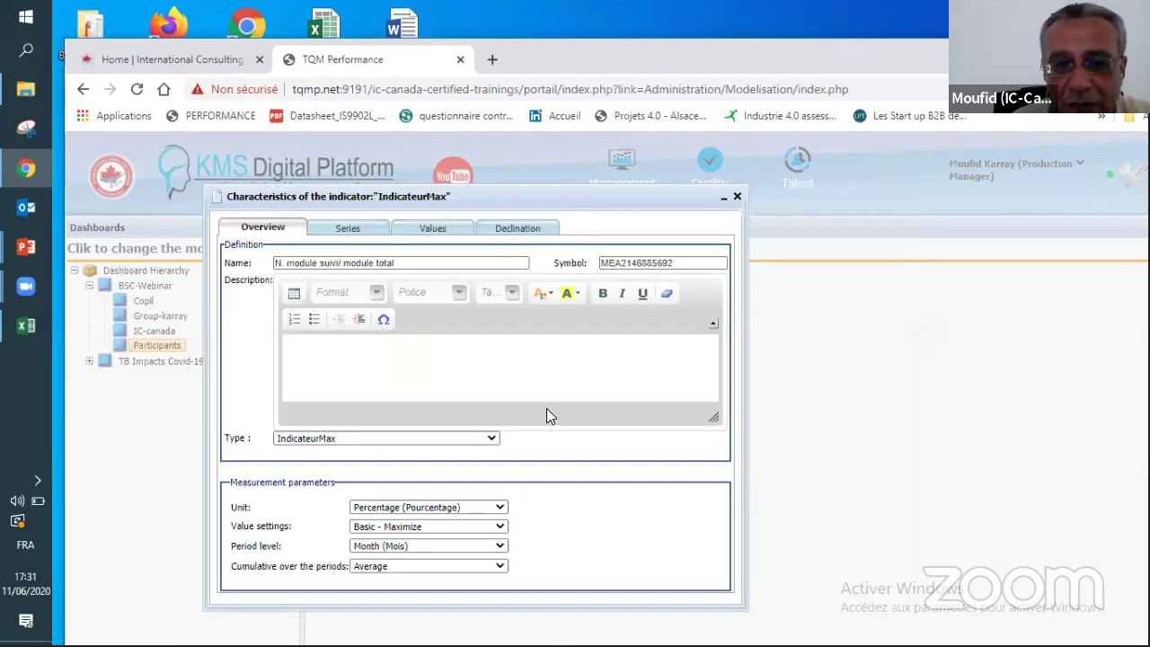
left_click(741, 199)
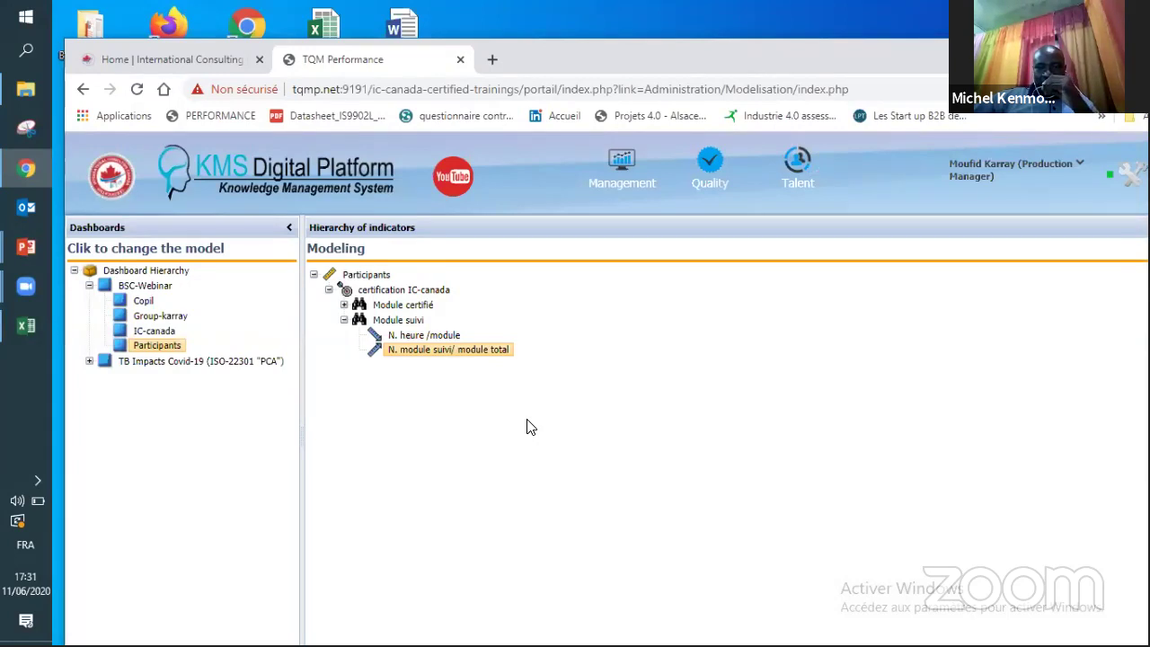
left_click(344, 321)
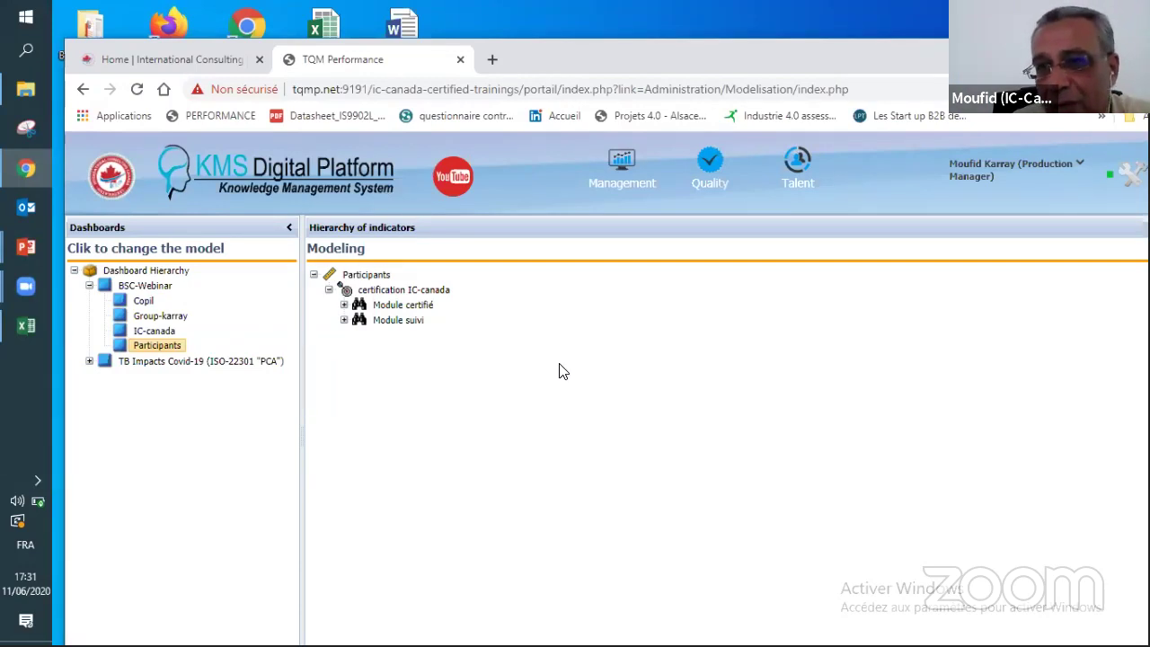
left_click(329, 291)
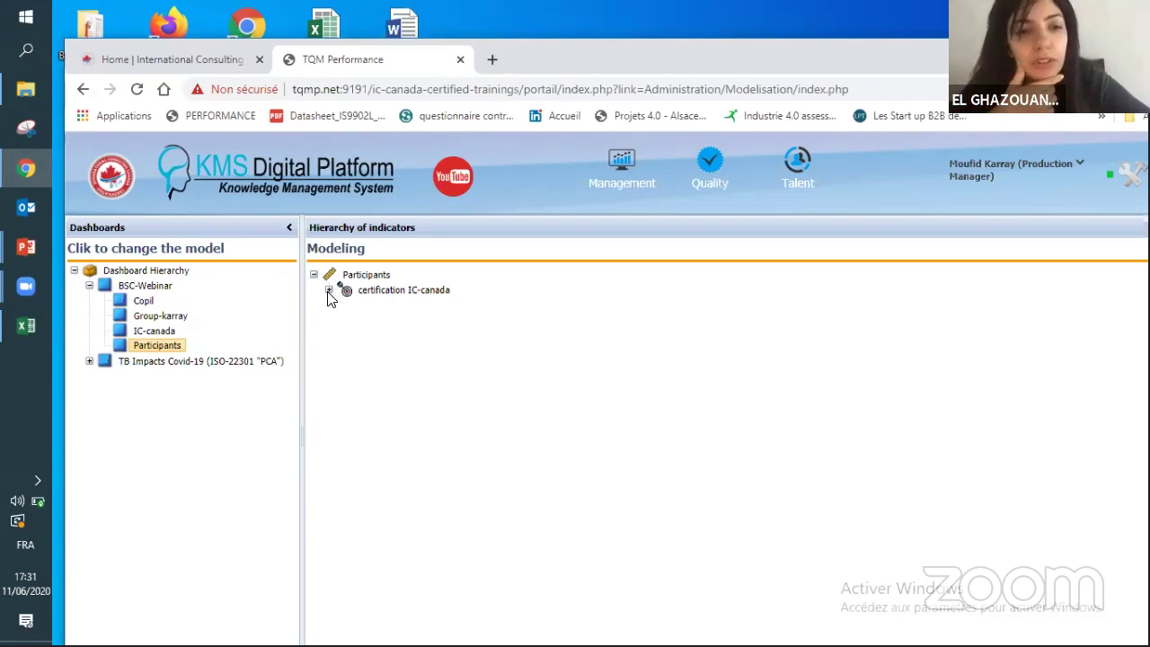
right_click(173, 277)
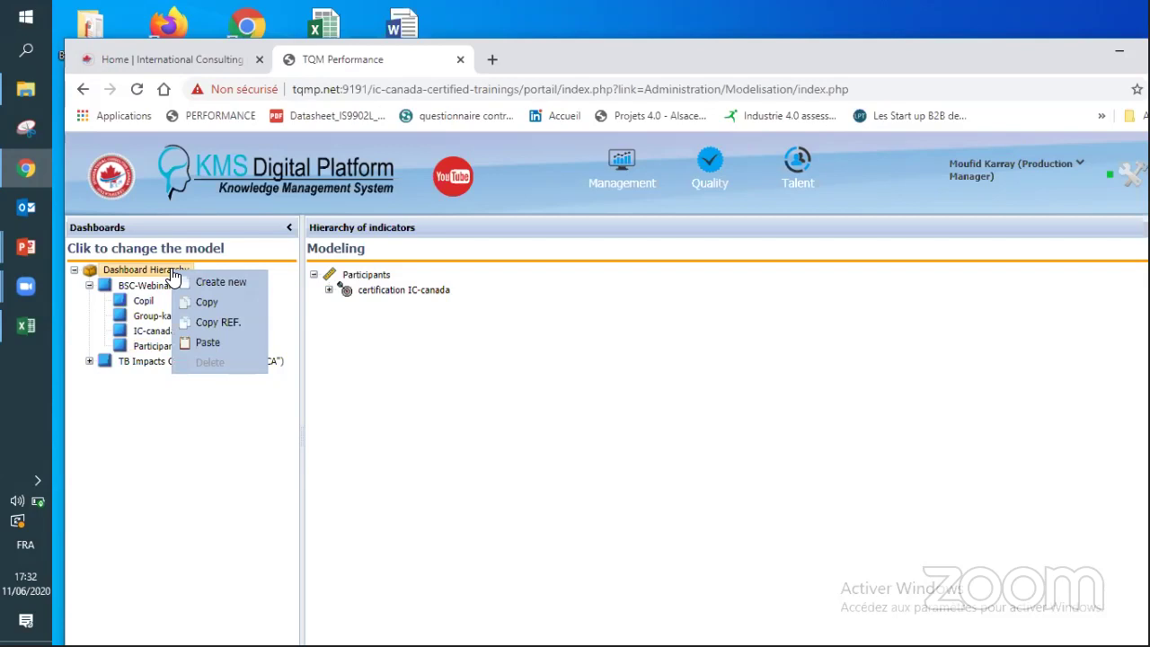
left_click(403, 405)
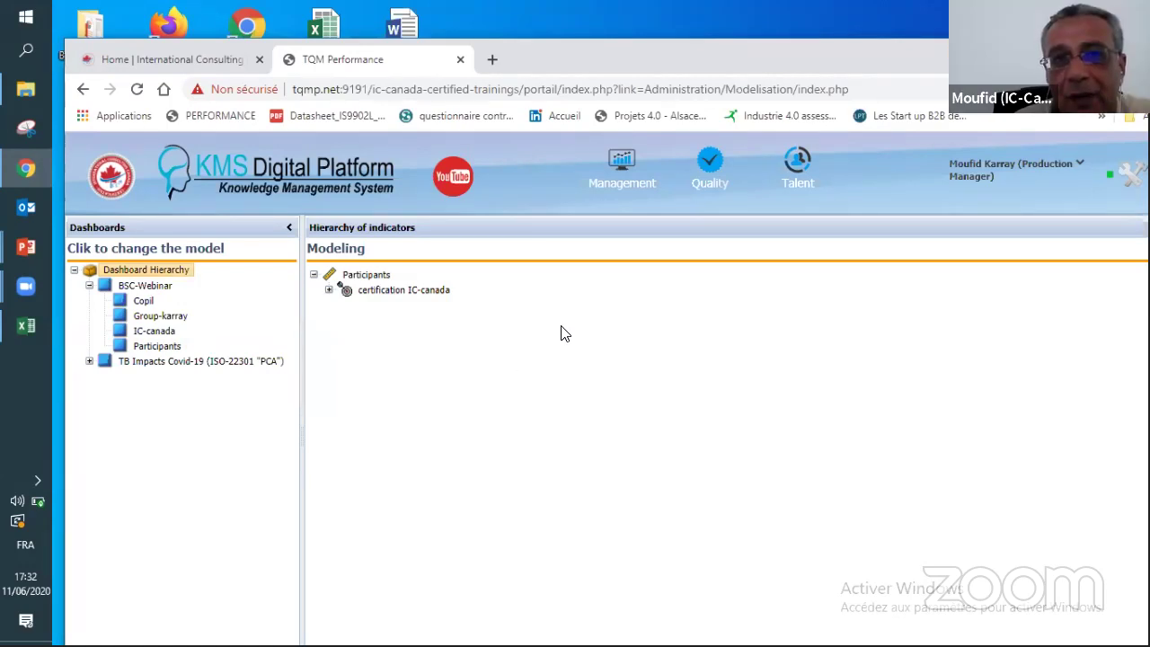
Step: View the modules offered in the platform's Management, Quality and Talent sections
left_click(633, 162)
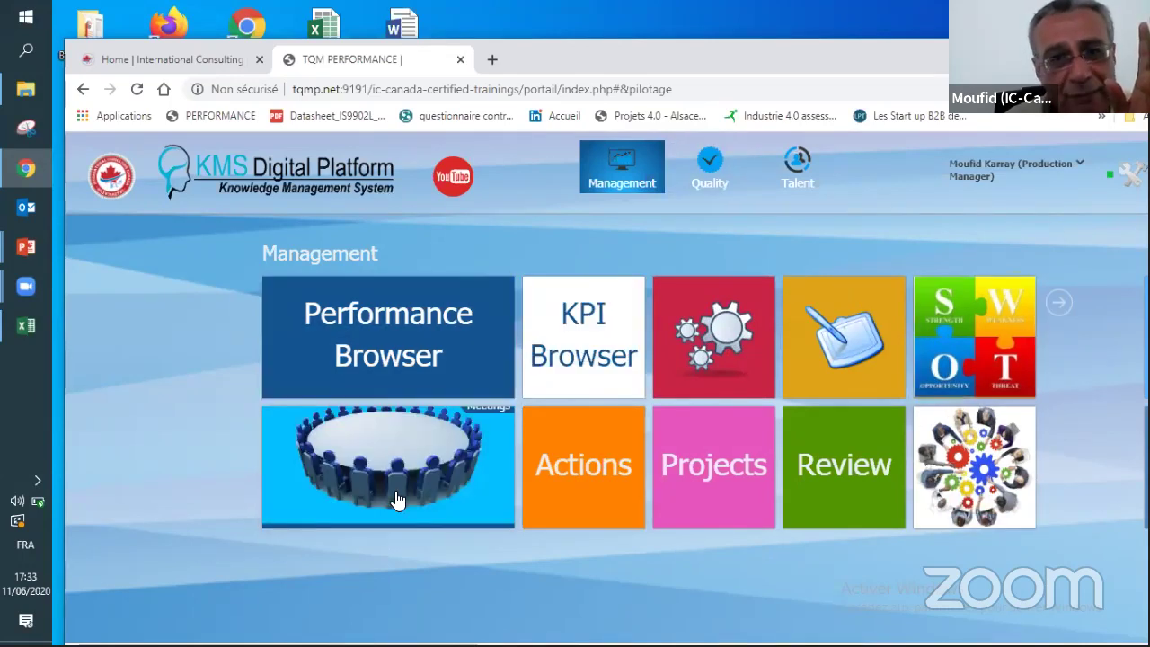
left_click(706, 175)
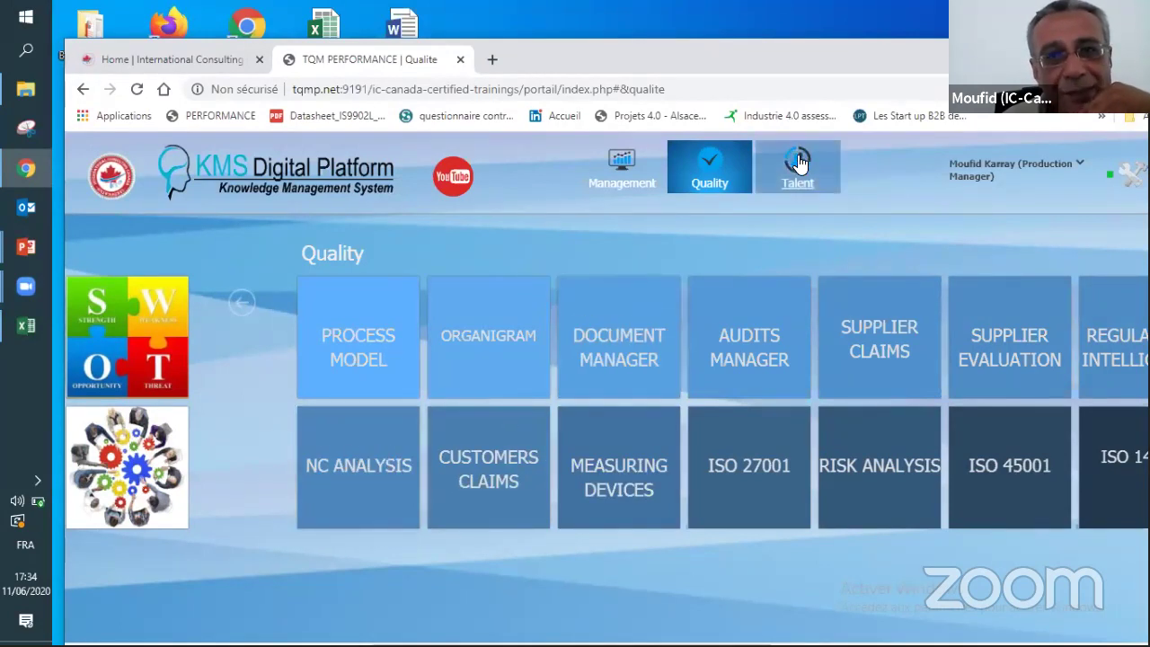
left_click(791, 194)
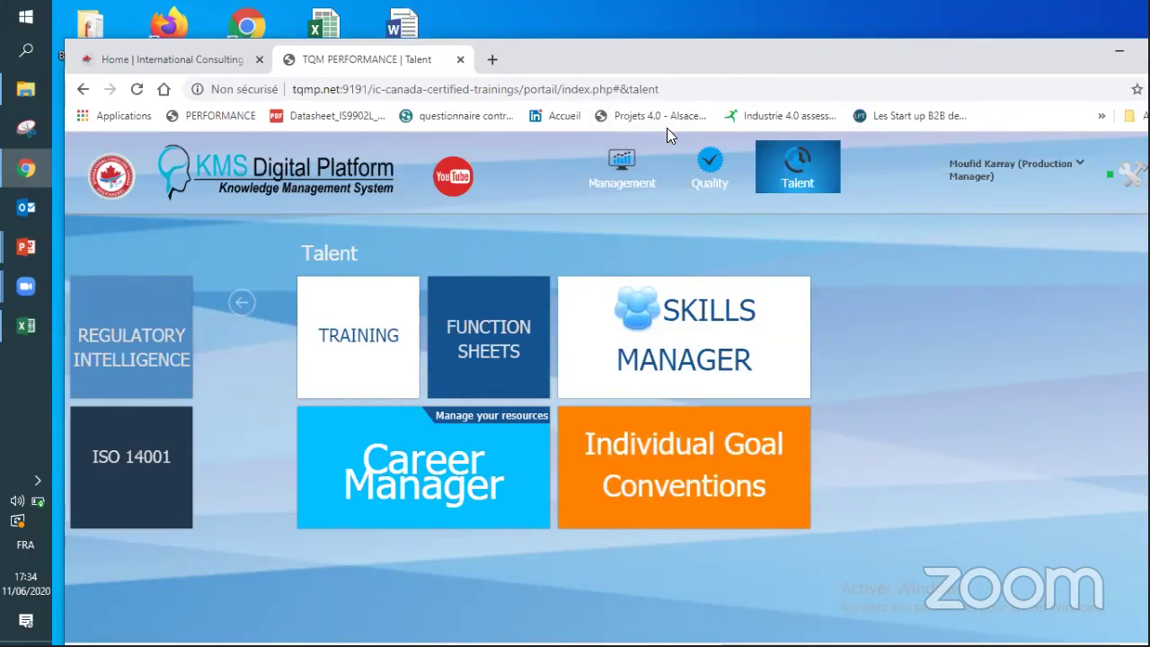
Step: Return to the dashboard modeling page from Management and display the Participants dashboard's indicator hierarchy
left_click(620, 177)
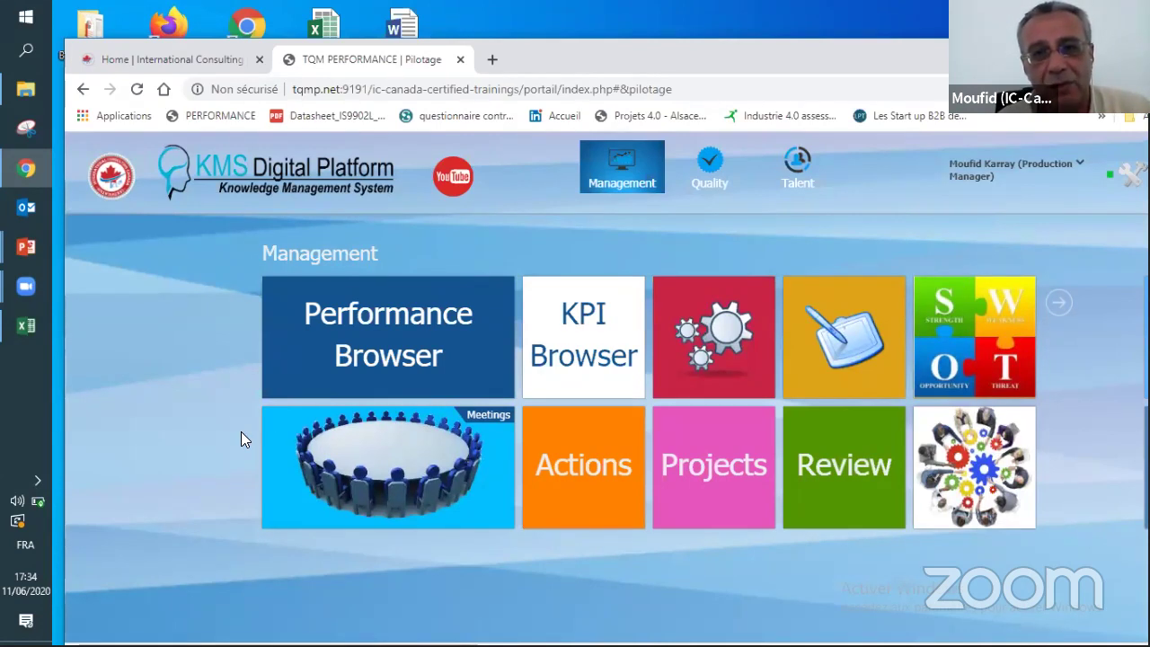
left_click(684, 361)
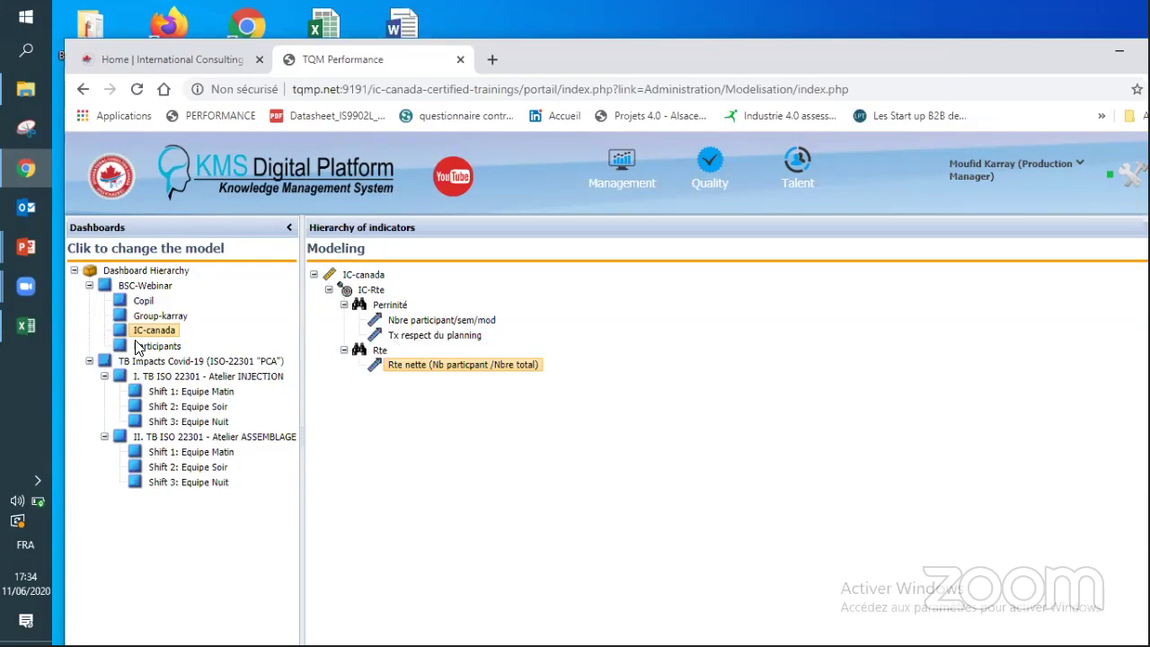
left_click(89, 362)
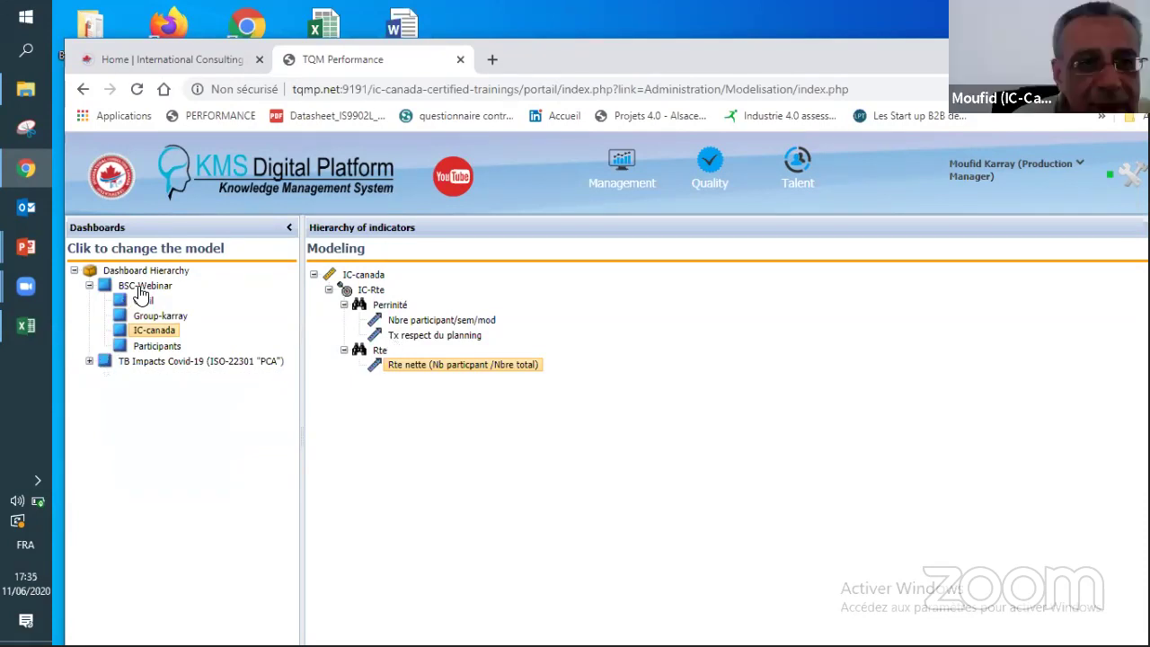
left_click(151, 350)
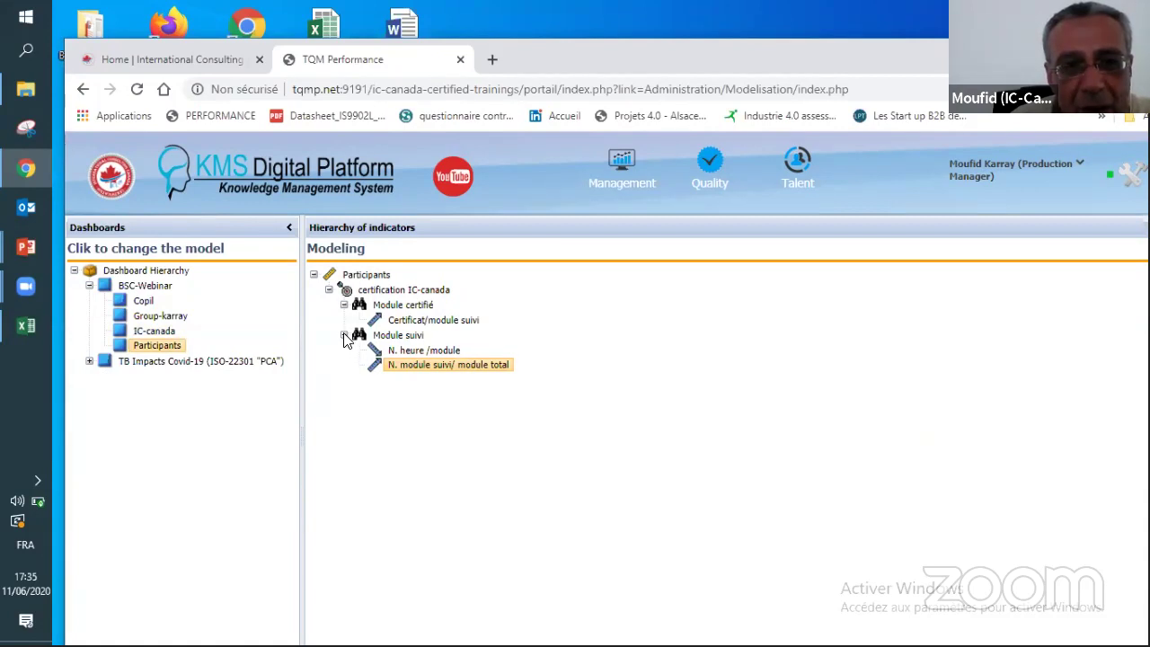
left_click(343, 307)
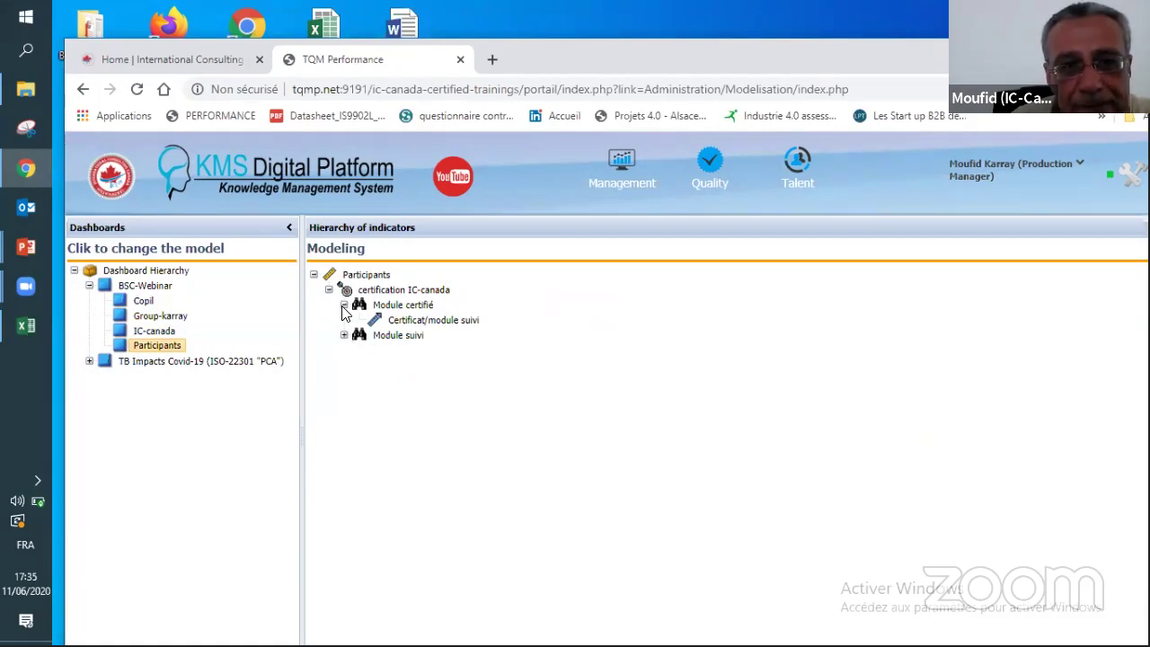
Step: Compare the indicator hierarchies of the Participants and IC-canada dashboards, collapsing and expanding their perspectives, and return to Participants
left_click(343, 306)
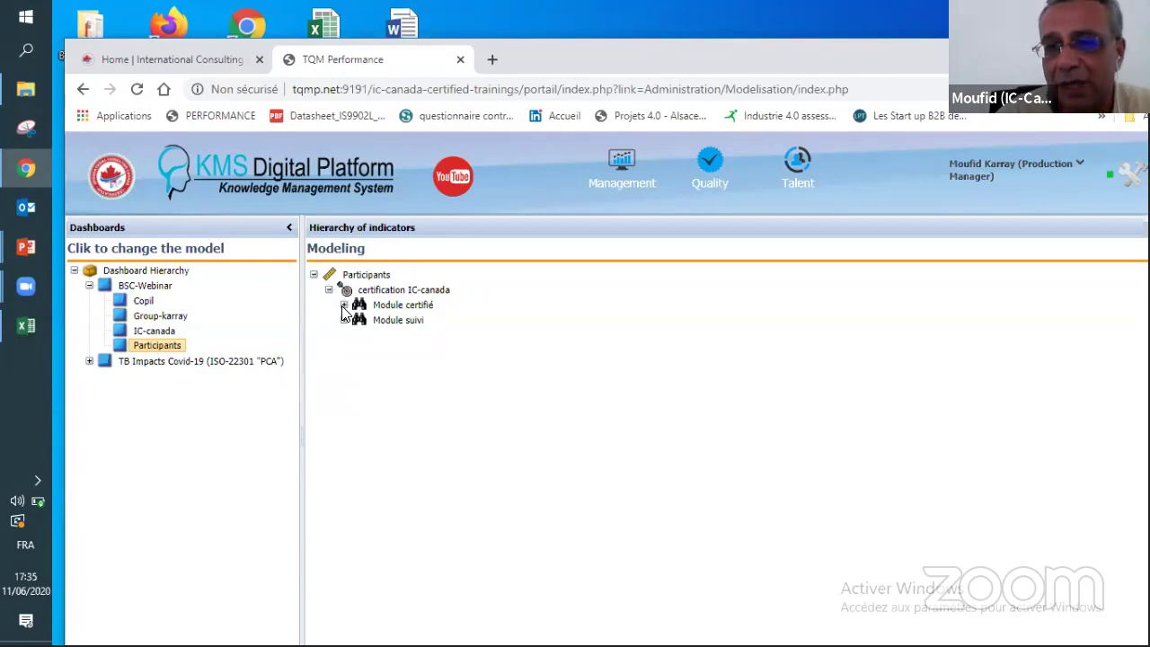
left_click(149, 331)
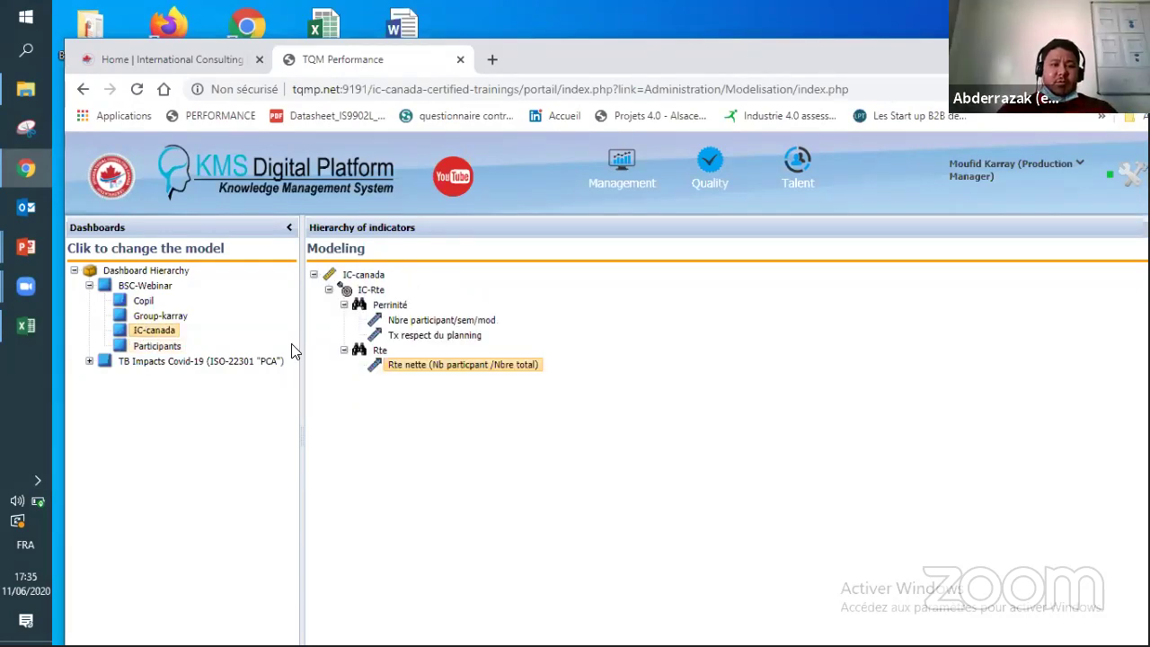
left_click(344, 350)
left_click(344, 305)
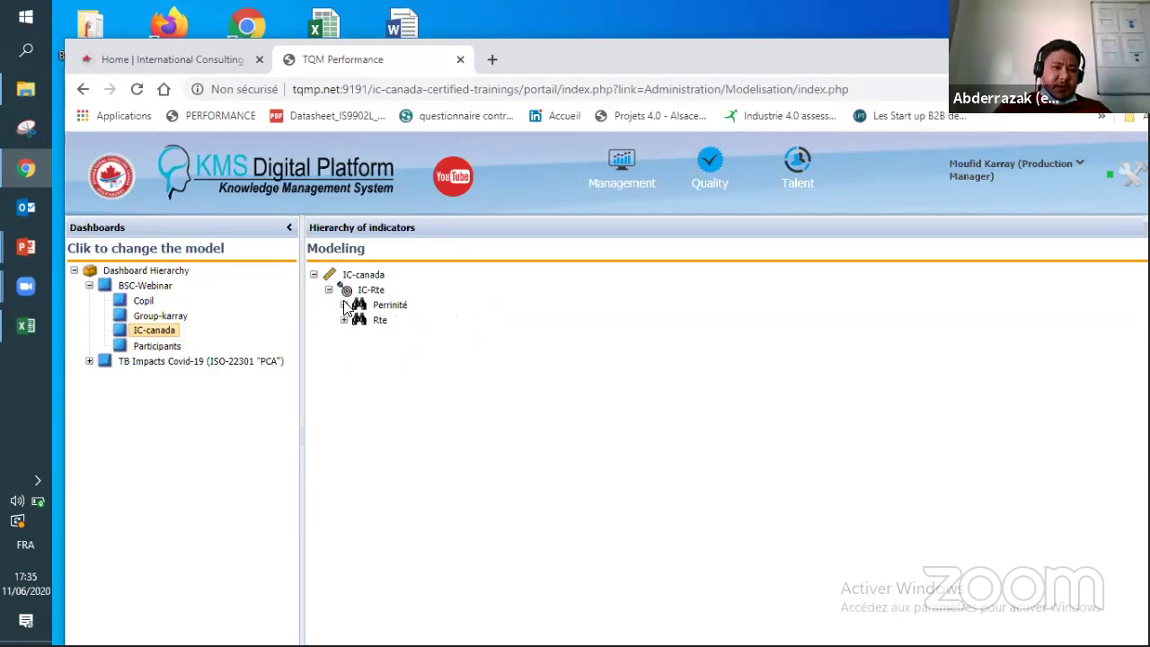
left_click(169, 349)
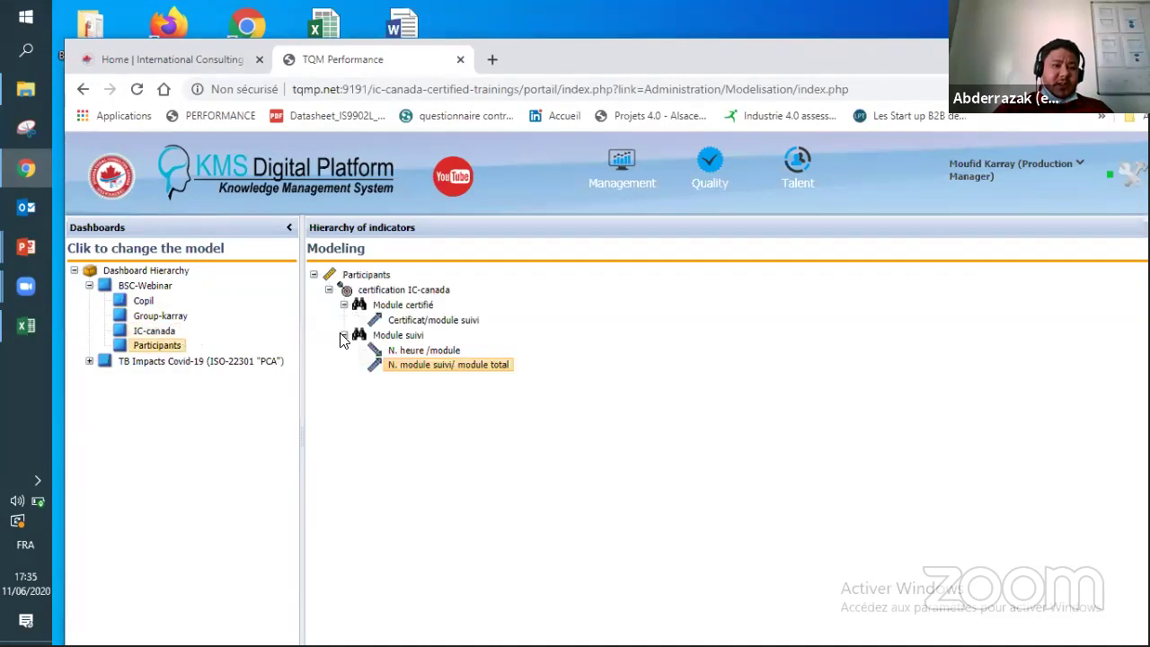
left_click(344, 337)
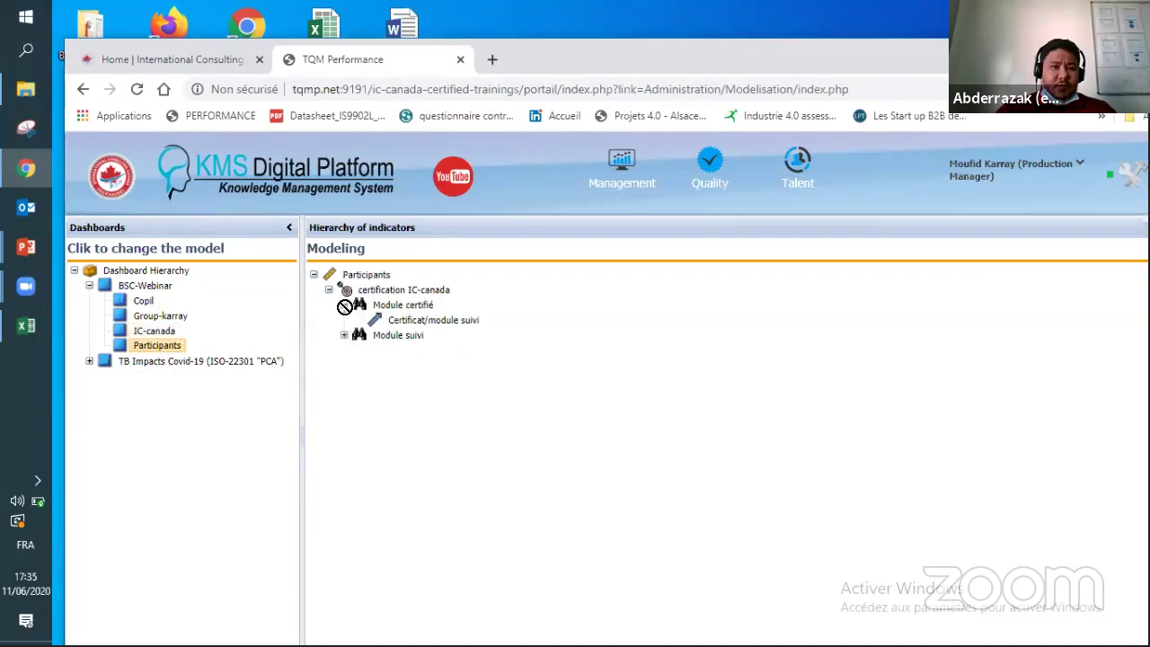
left_click(345, 335)
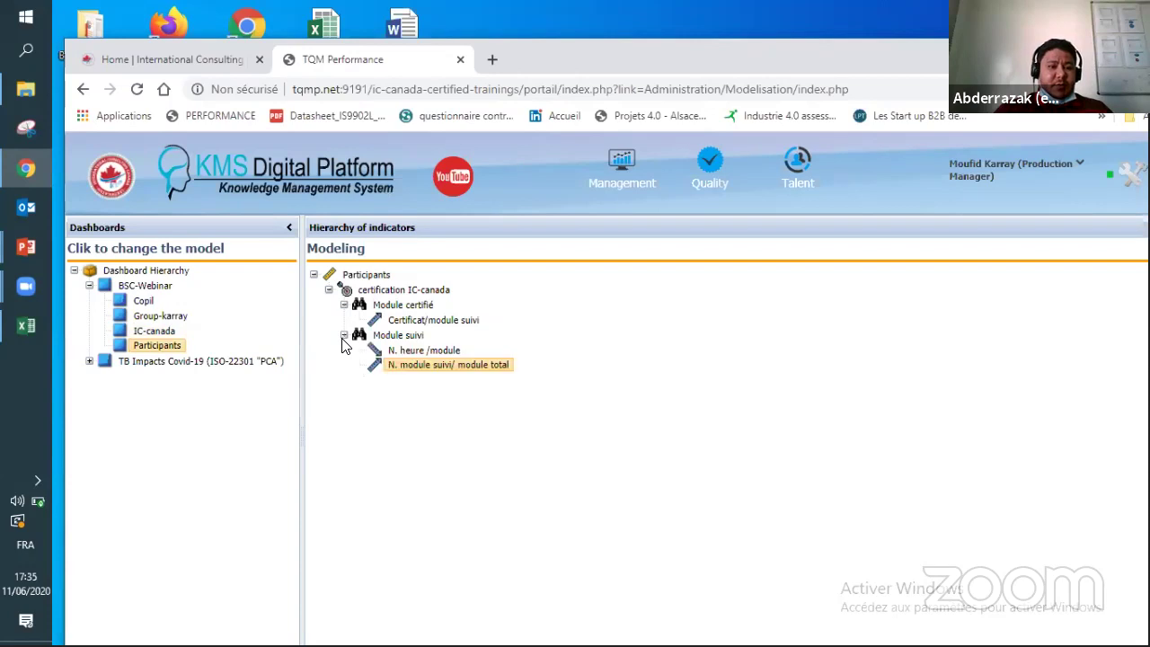
left_click(344, 336)
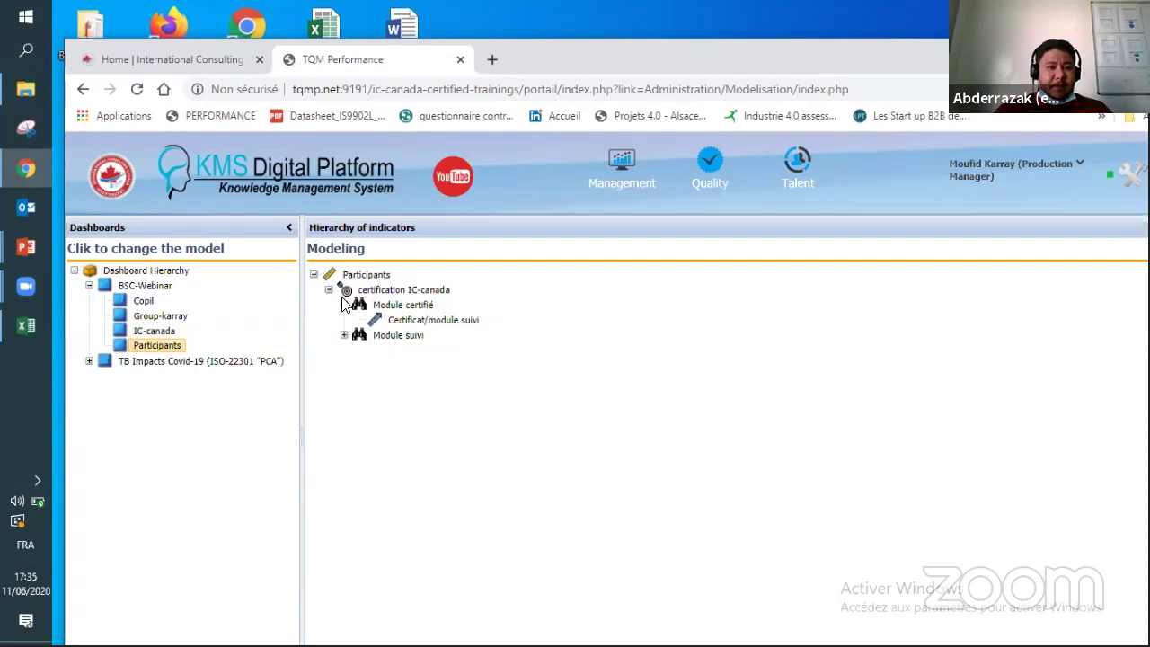
left_click(343, 306)
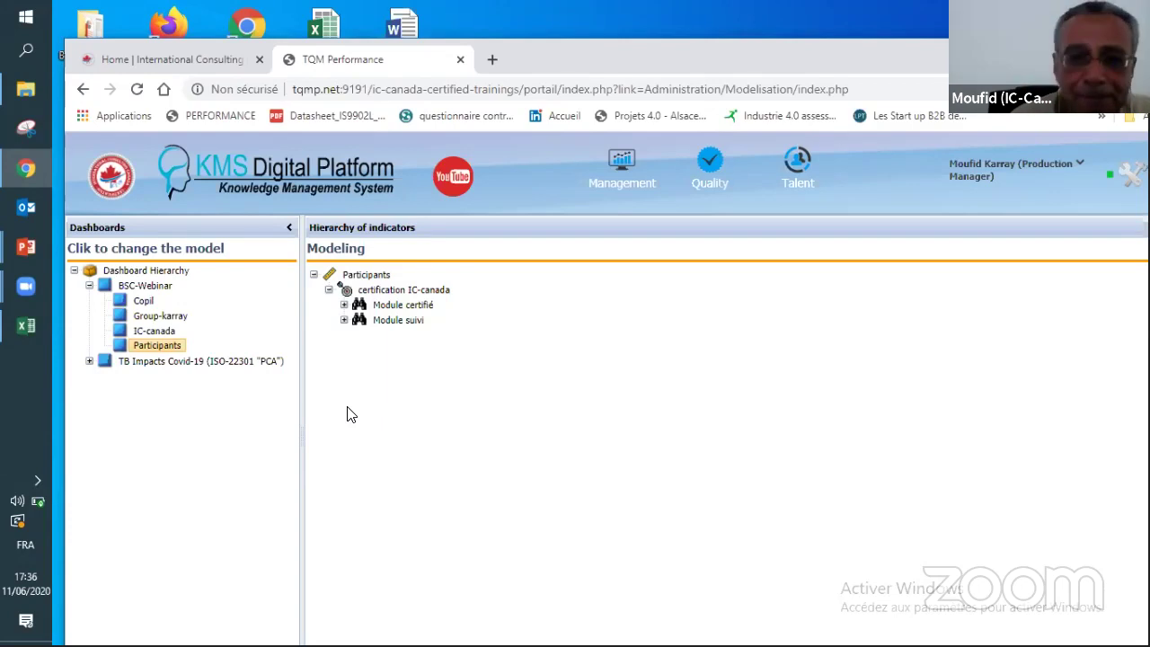
Step: View the characteristics of the IC-canada dashboard's "Rte nette (Nb particpant /Nbre total)" indicator under Rte and close them
left_click(126, 331)
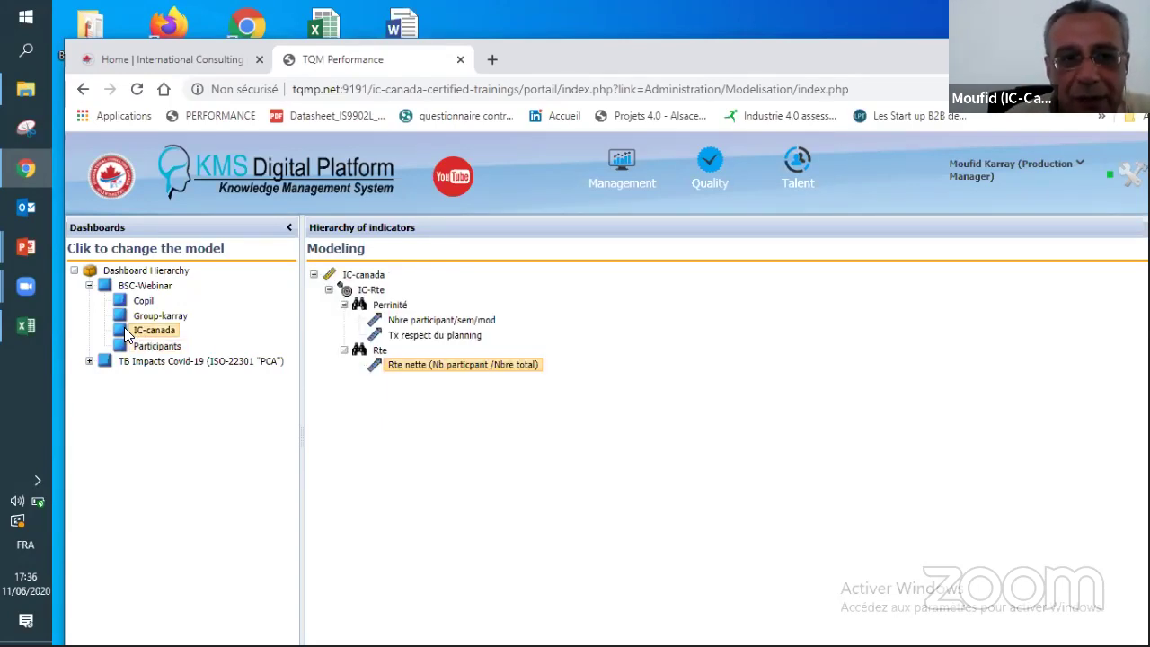
left_click(345, 351)
left_click(345, 352)
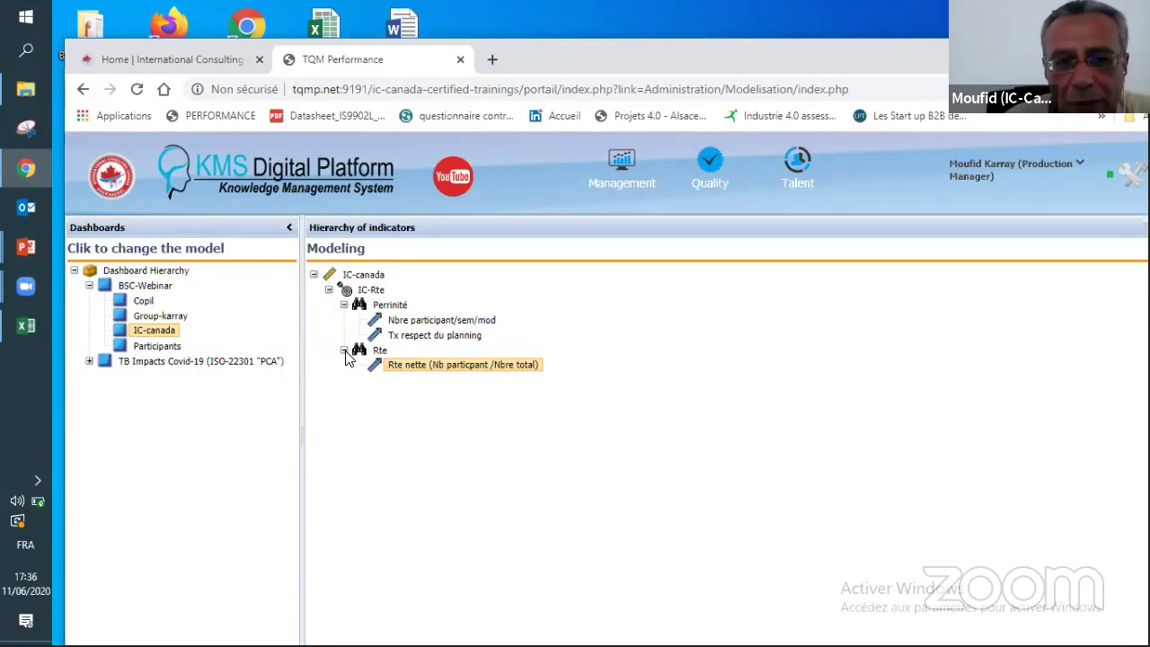
double_click(463, 372)
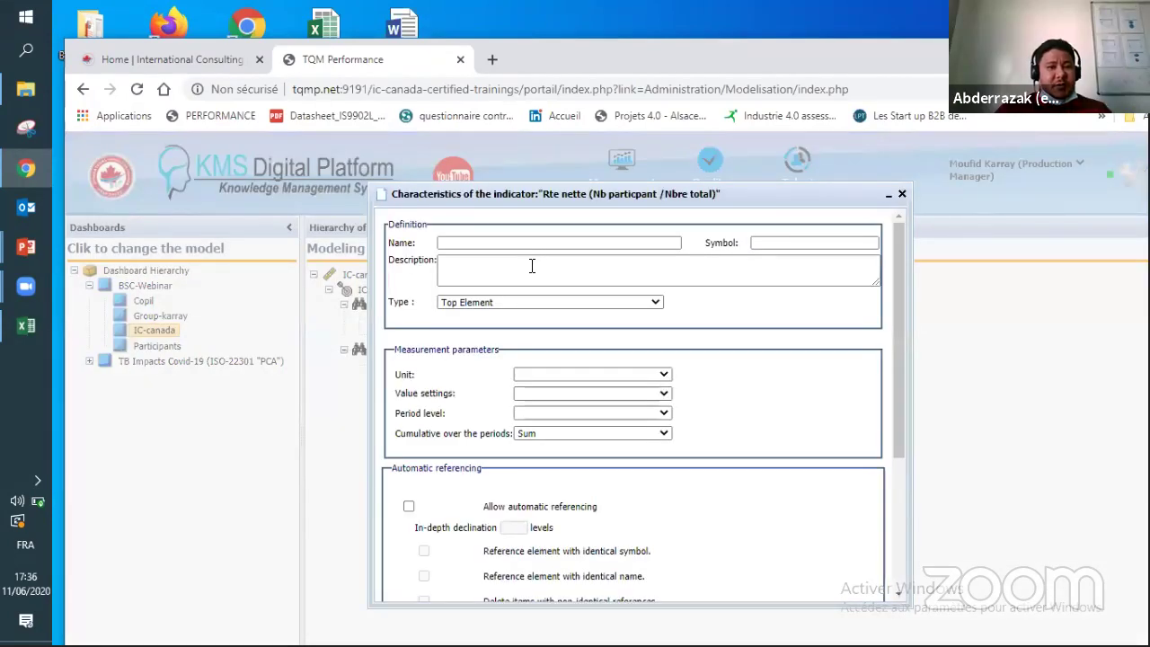
left_click(538, 261)
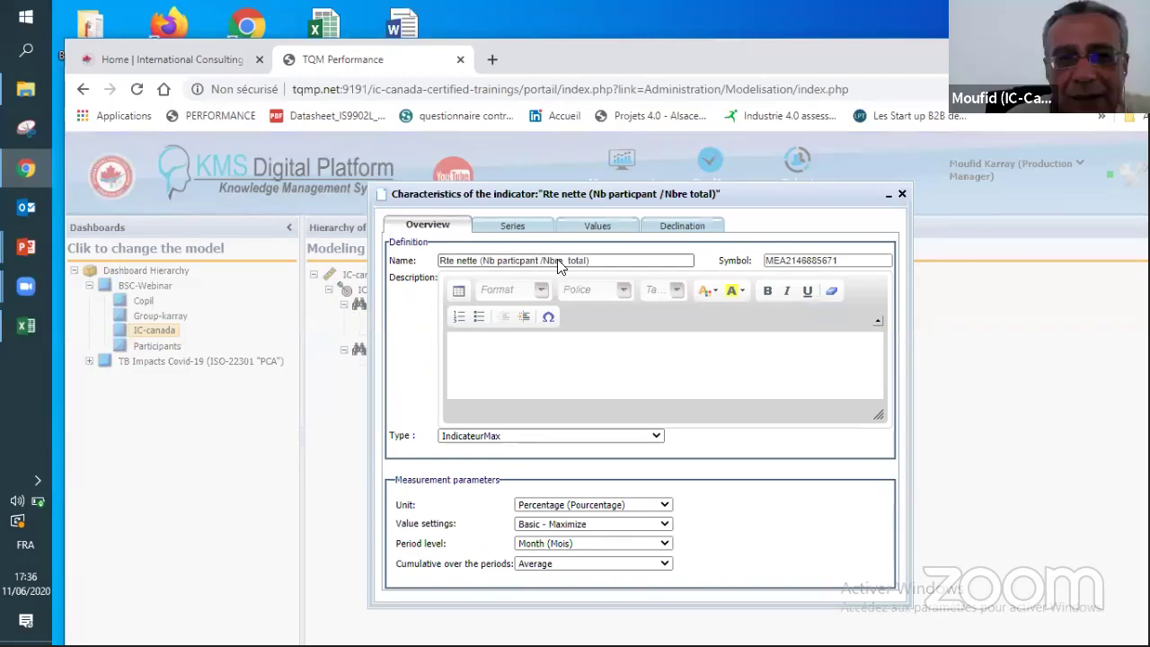
left_click(902, 194)
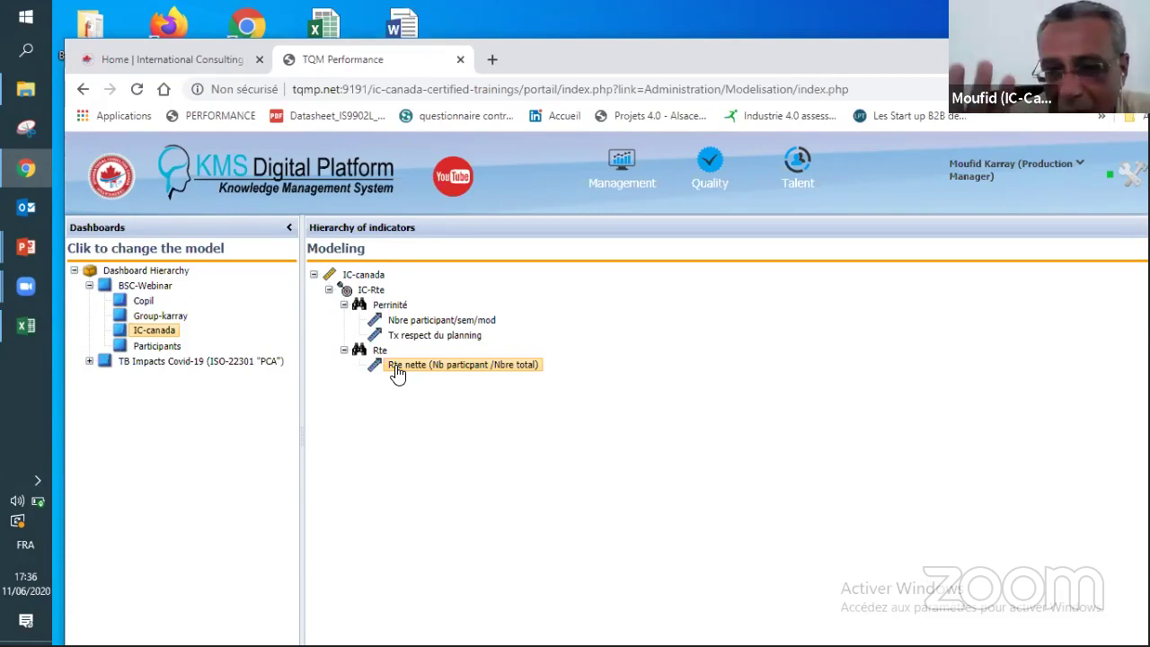
Step: Copy the Rte nette indicator as a reference and display the Group-karray dashboard's indicator model
right_click(398, 374)
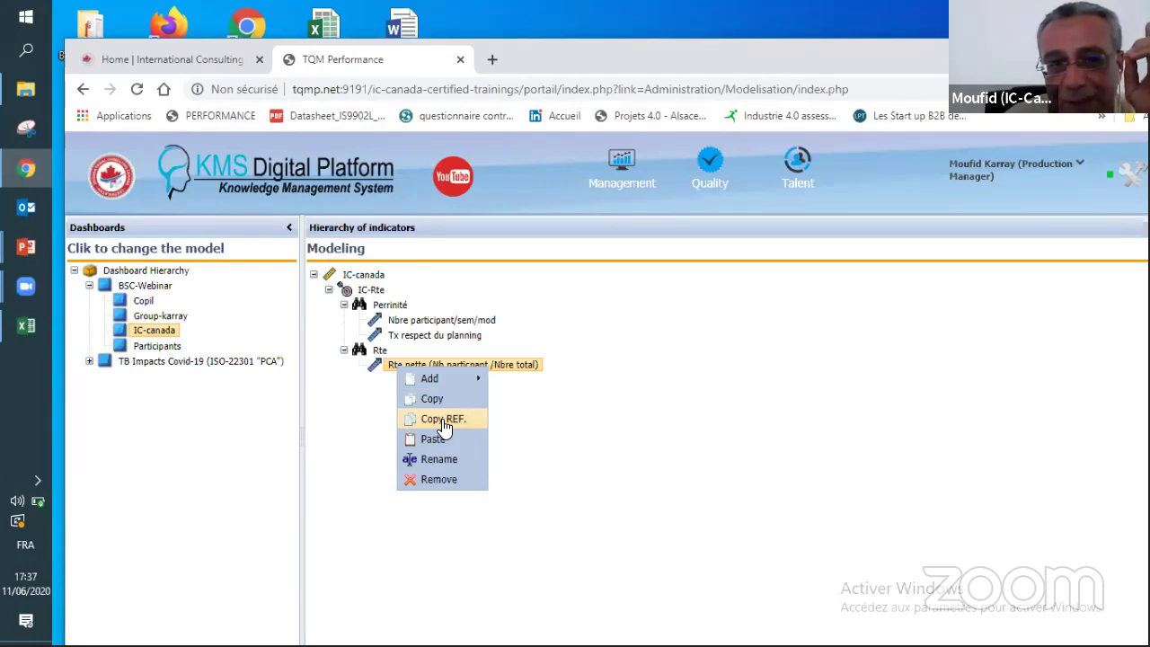
left_click(443, 421)
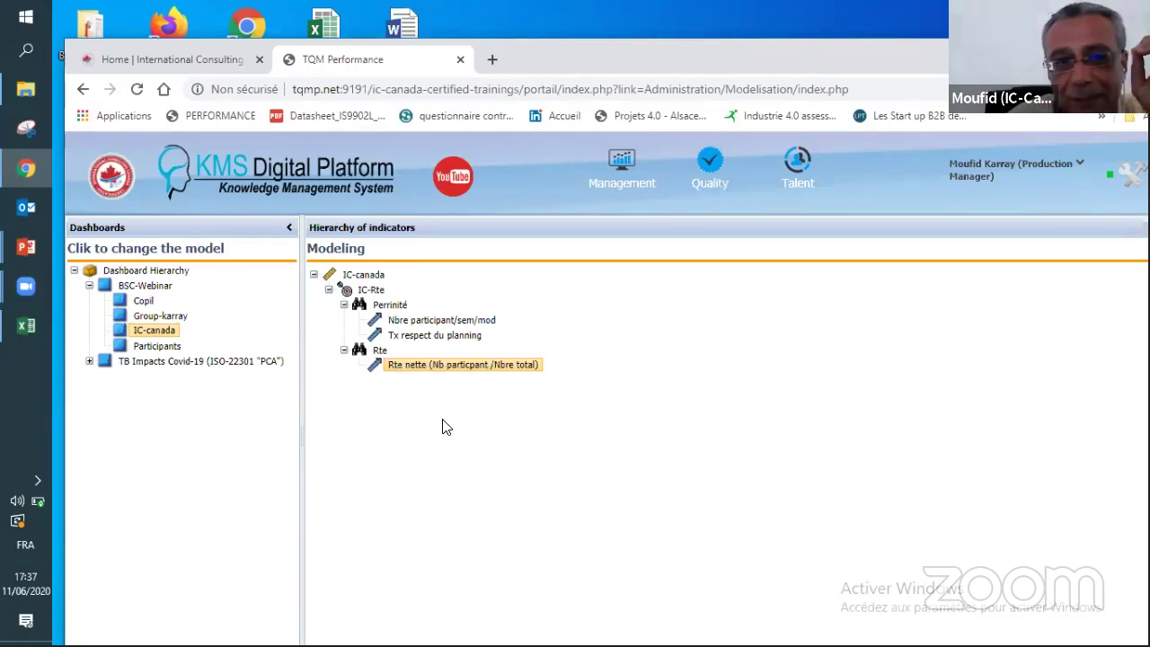
left_click(144, 317)
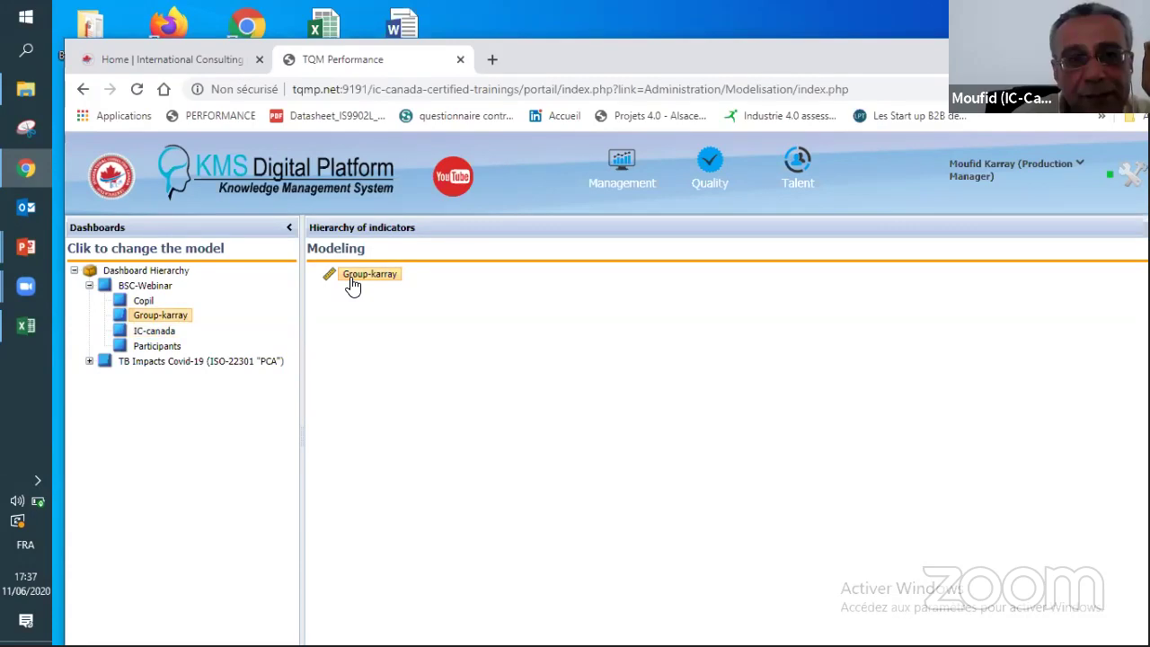
right_click(352, 284)
mouse_move(395, 290)
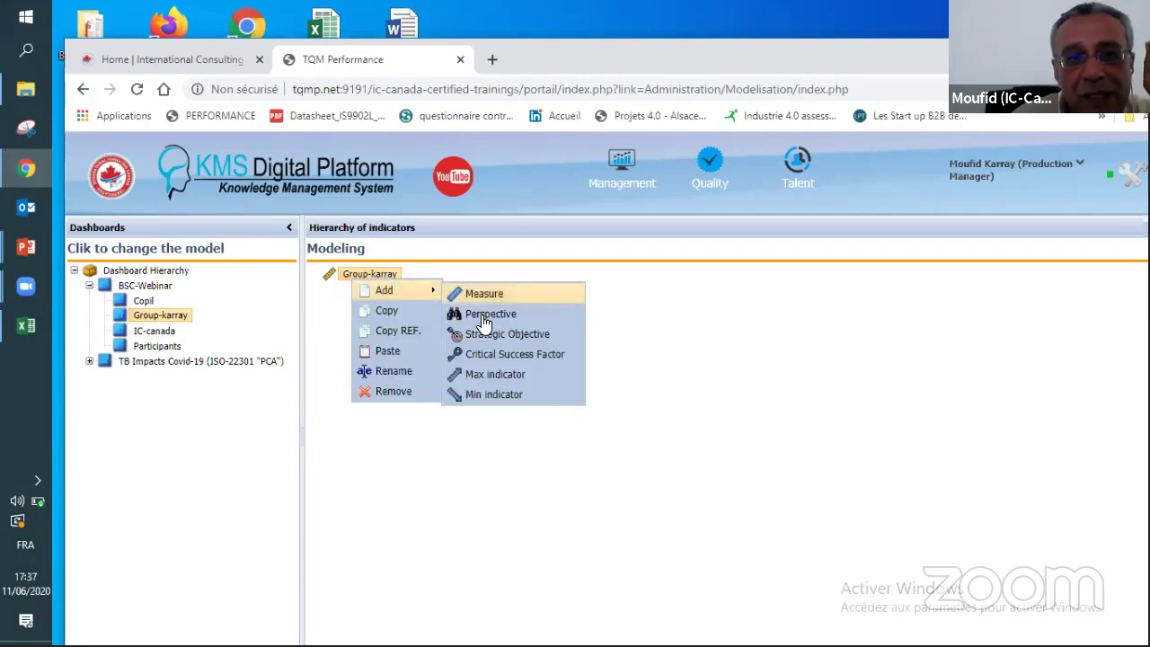
left_click(482, 314)
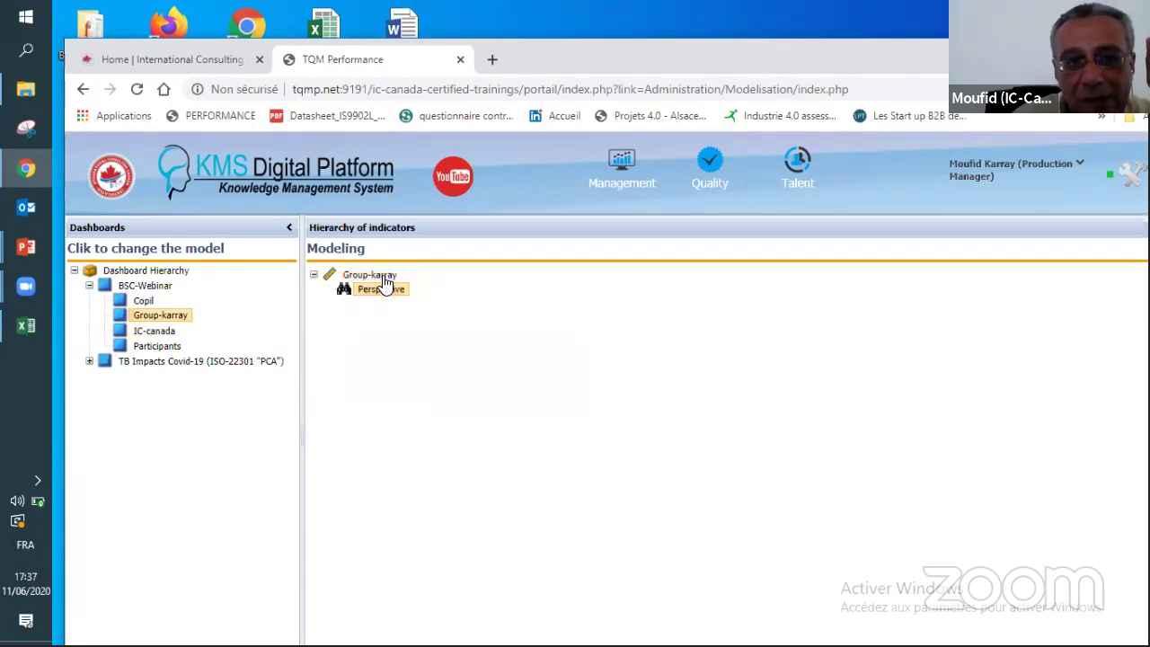
right_click(384, 277)
mouse_move(454, 288)
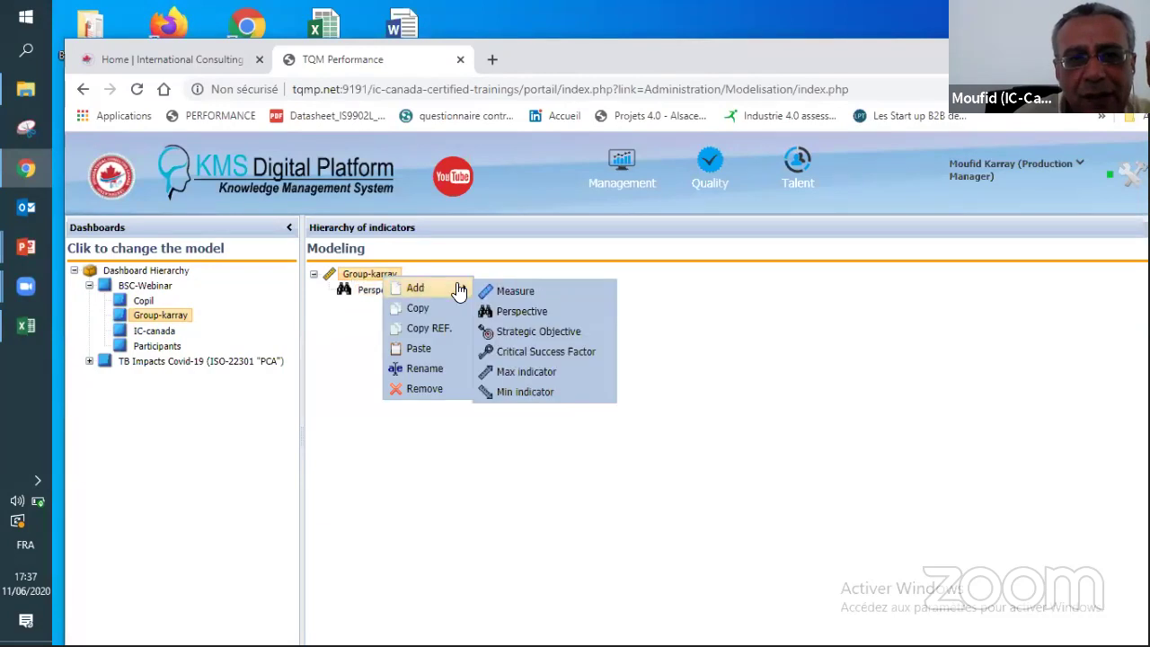
left_click(348, 300)
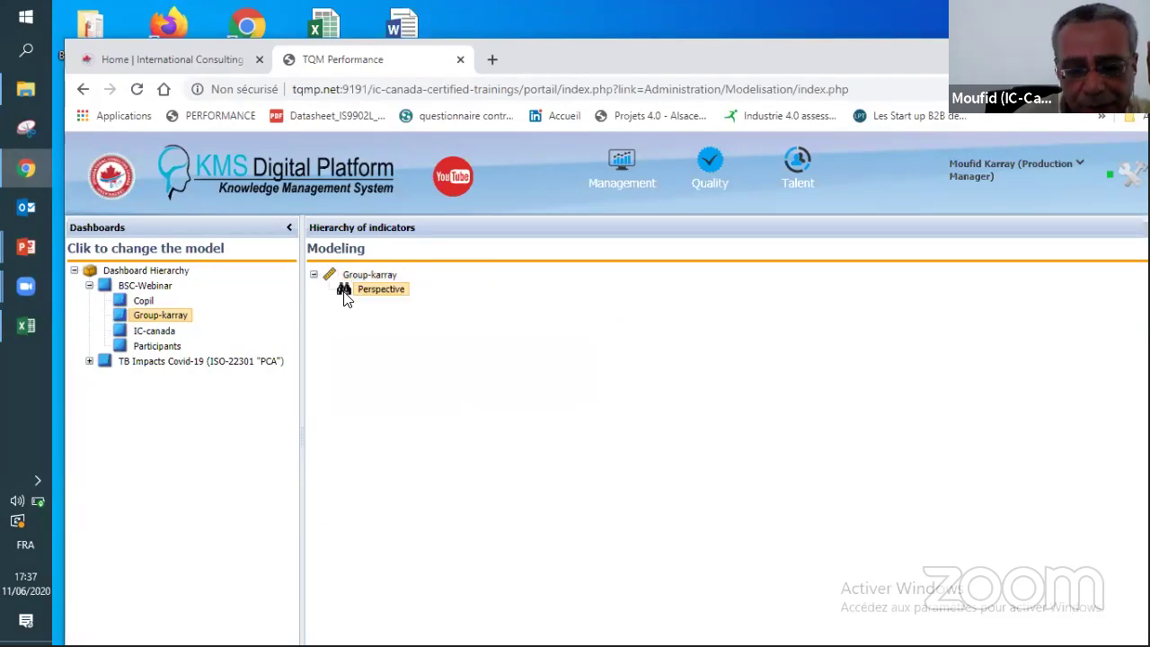
right_click(348, 300)
left_click(395, 405)
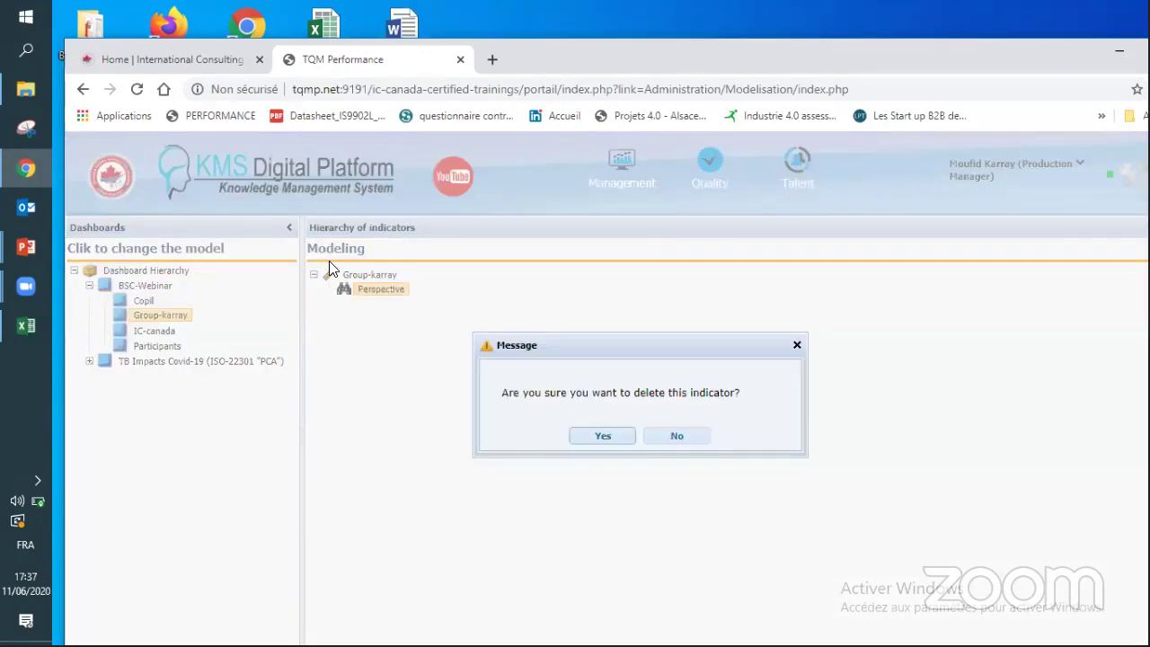
left_click(602, 436)
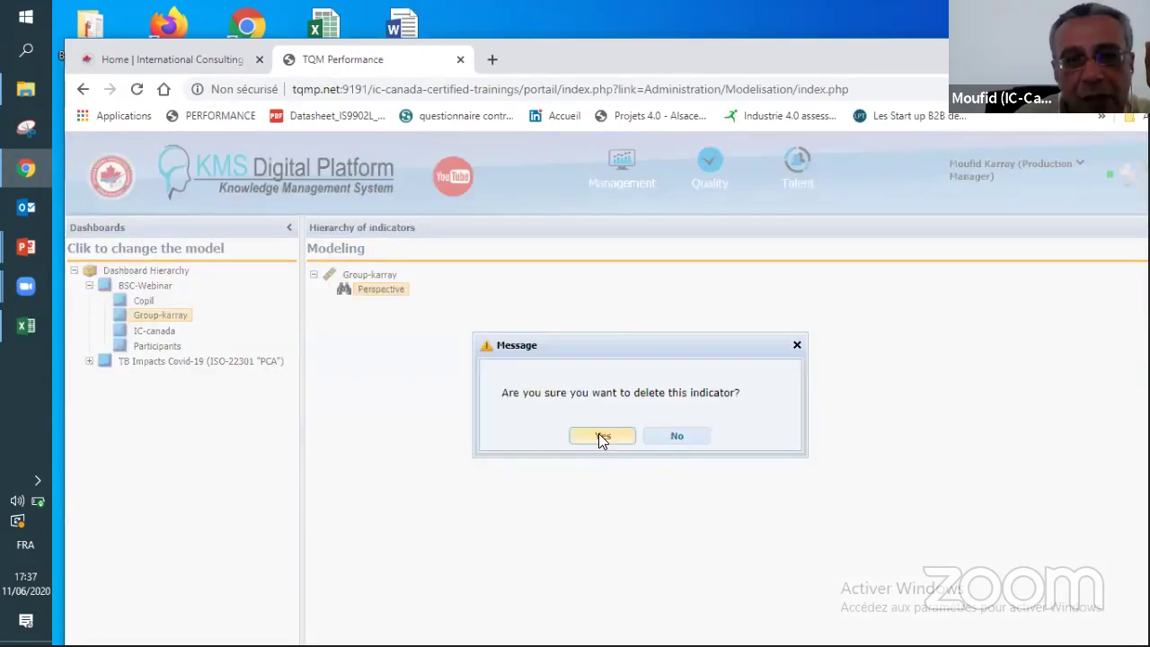
right_click(355, 279)
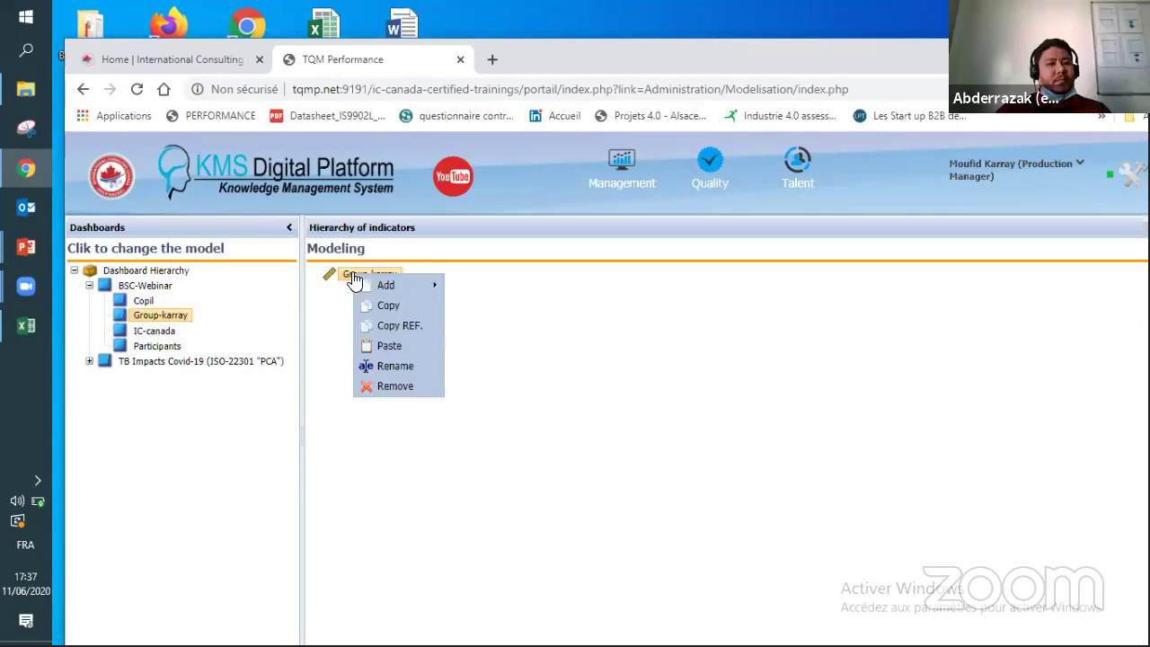
left_click(411, 273)
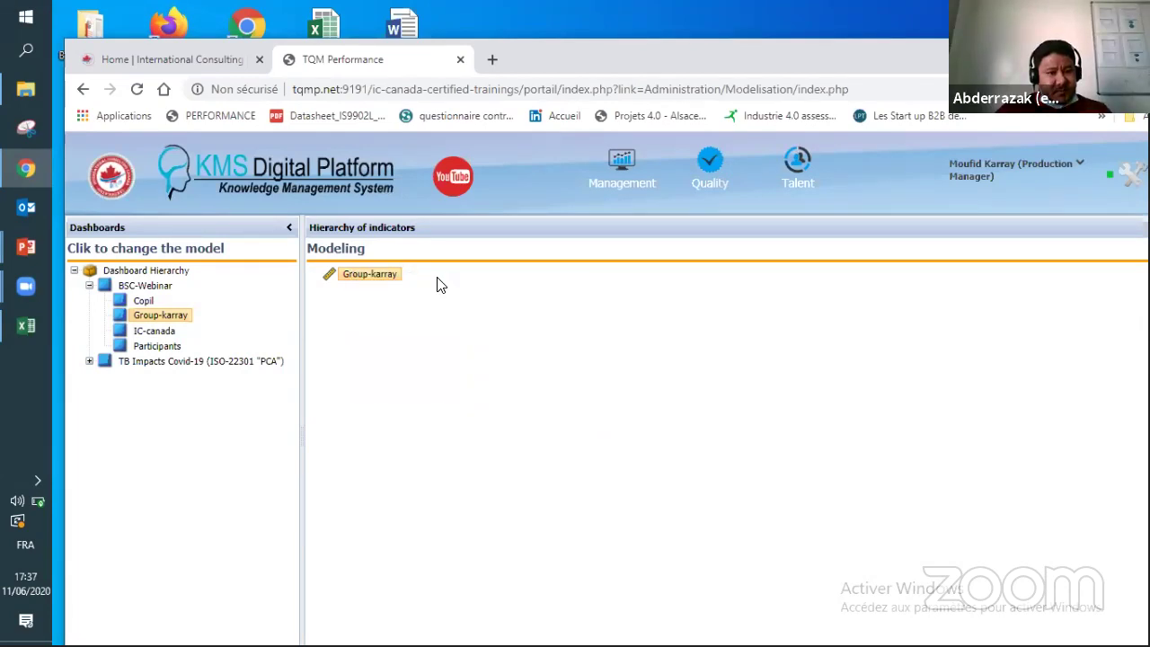
Step: Add a Strategic Objective under the Group-karray root and a Perspective beneath that objective
right_click(377, 278)
mouse_move(440, 289)
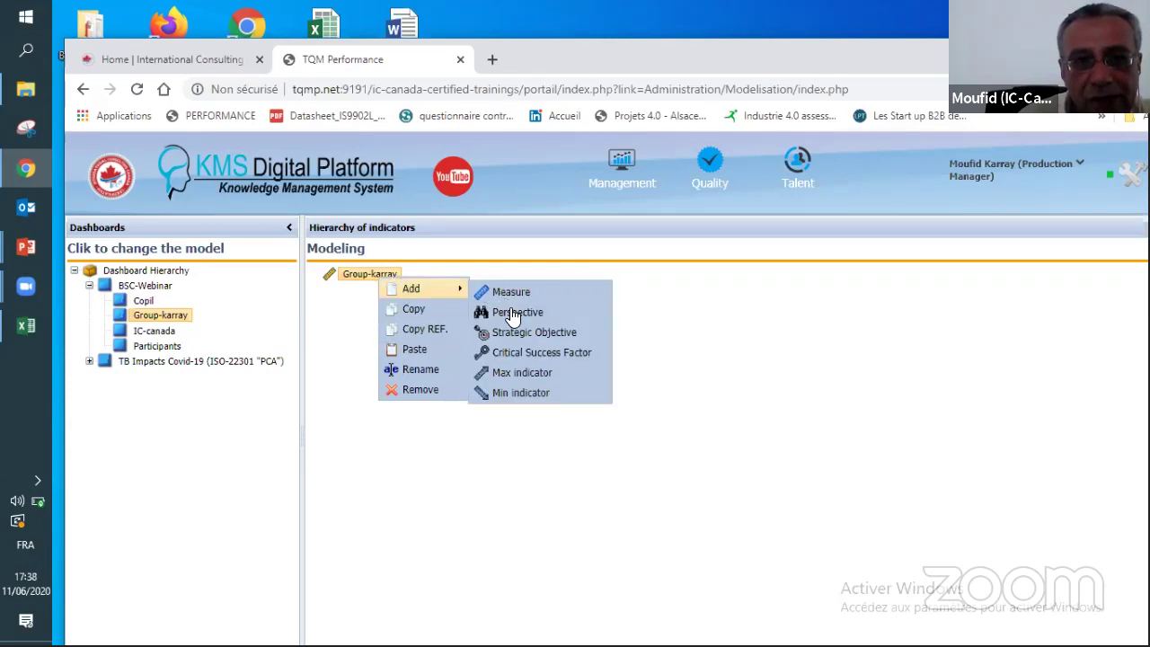
left_click(513, 329)
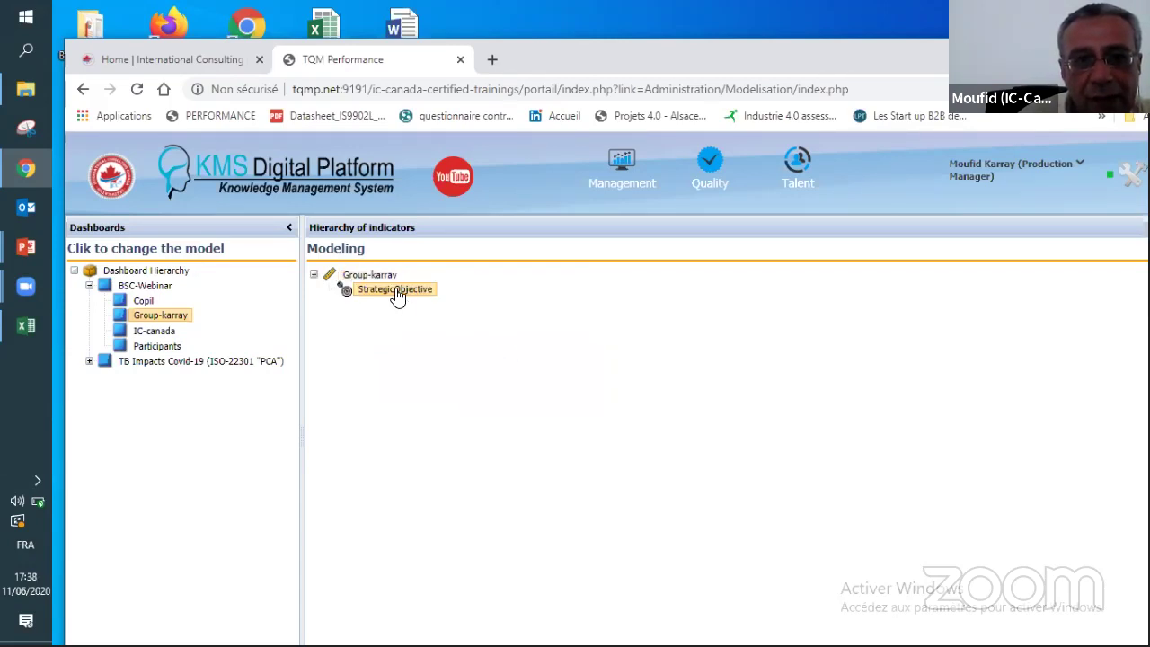
right_click(398, 290)
mouse_move(426, 303)
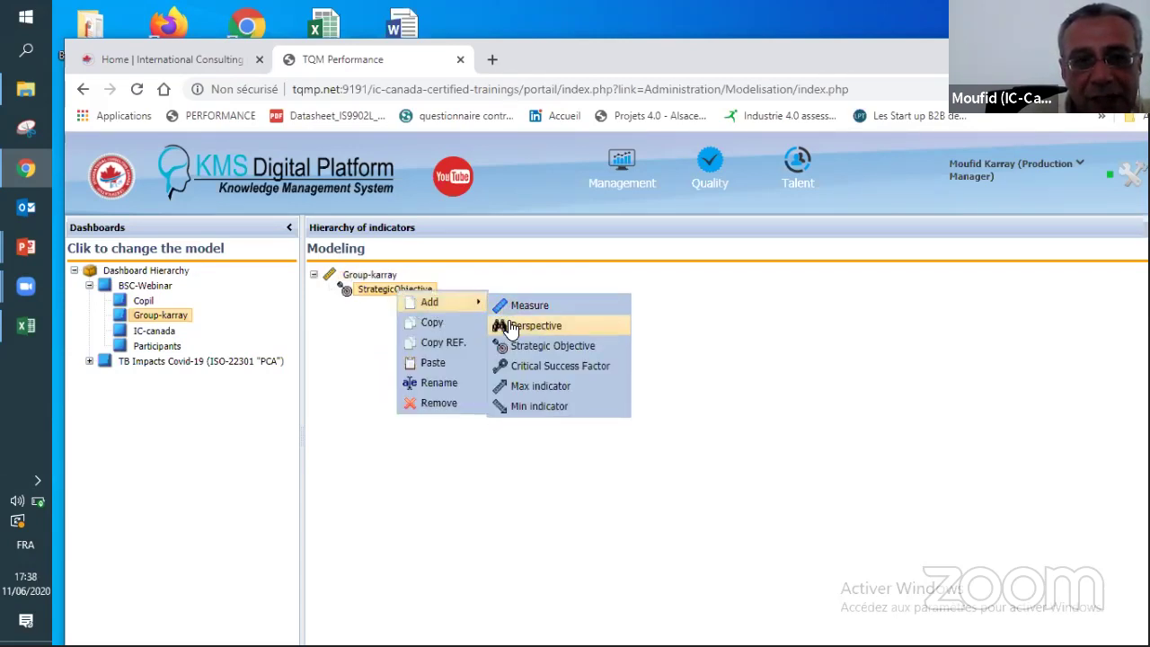
left_click(512, 325)
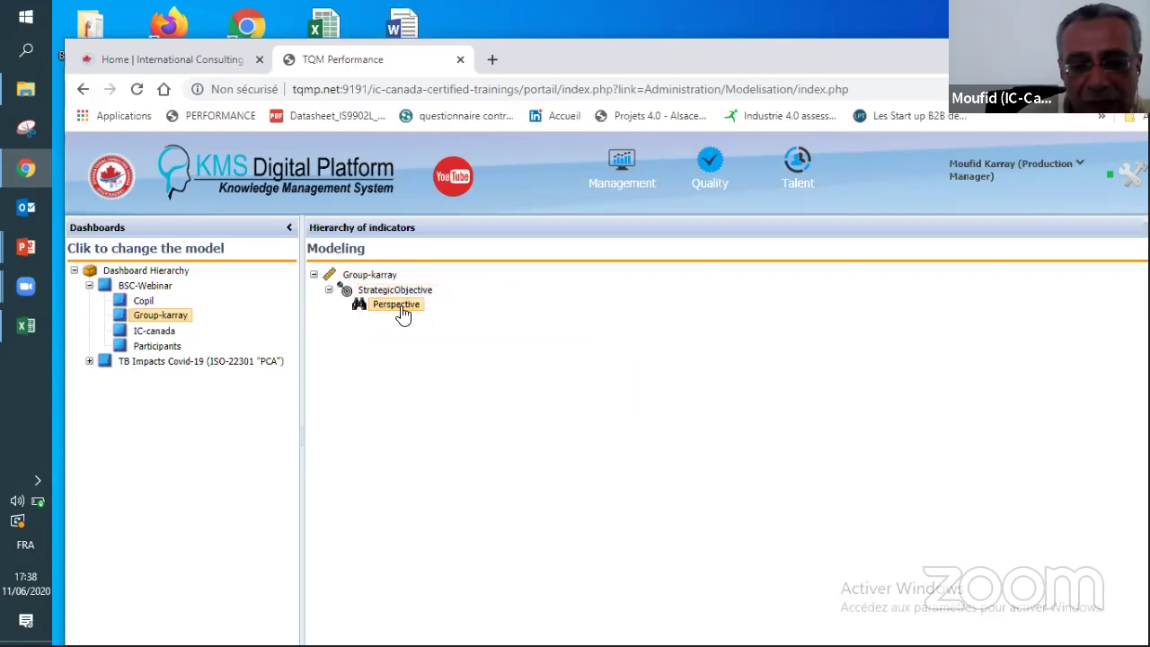
Step: Paste the copied Rte nette indicator reference under Group-karray's new Perspective
right_click(400, 312)
mouse_move(440, 320)
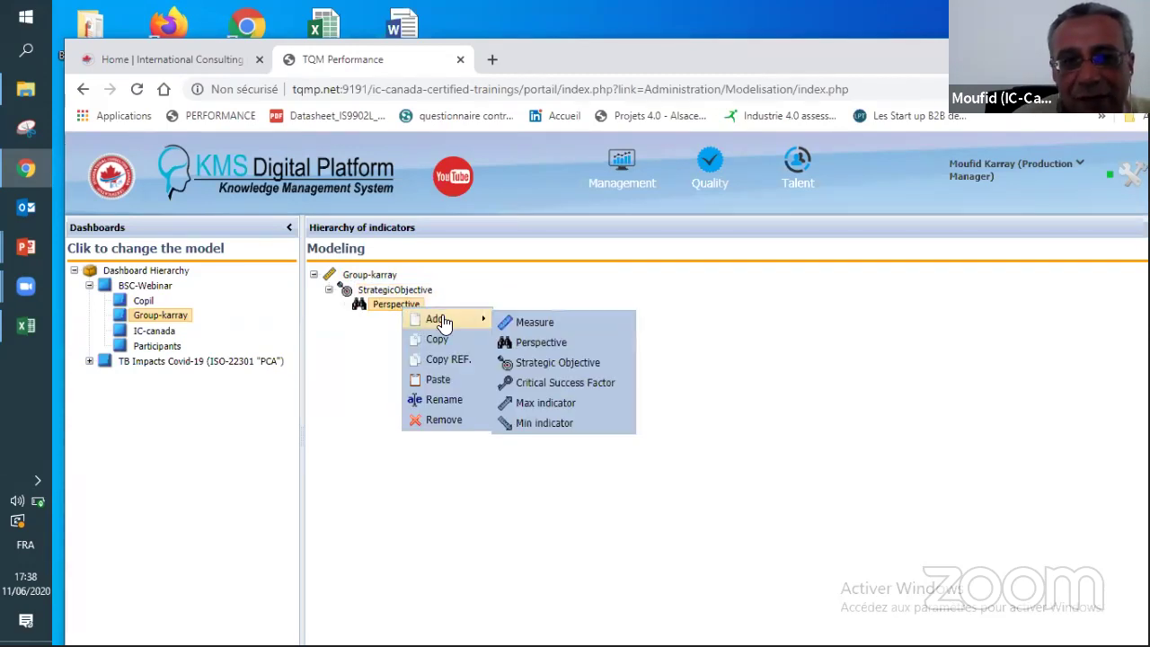
left_click(439, 379)
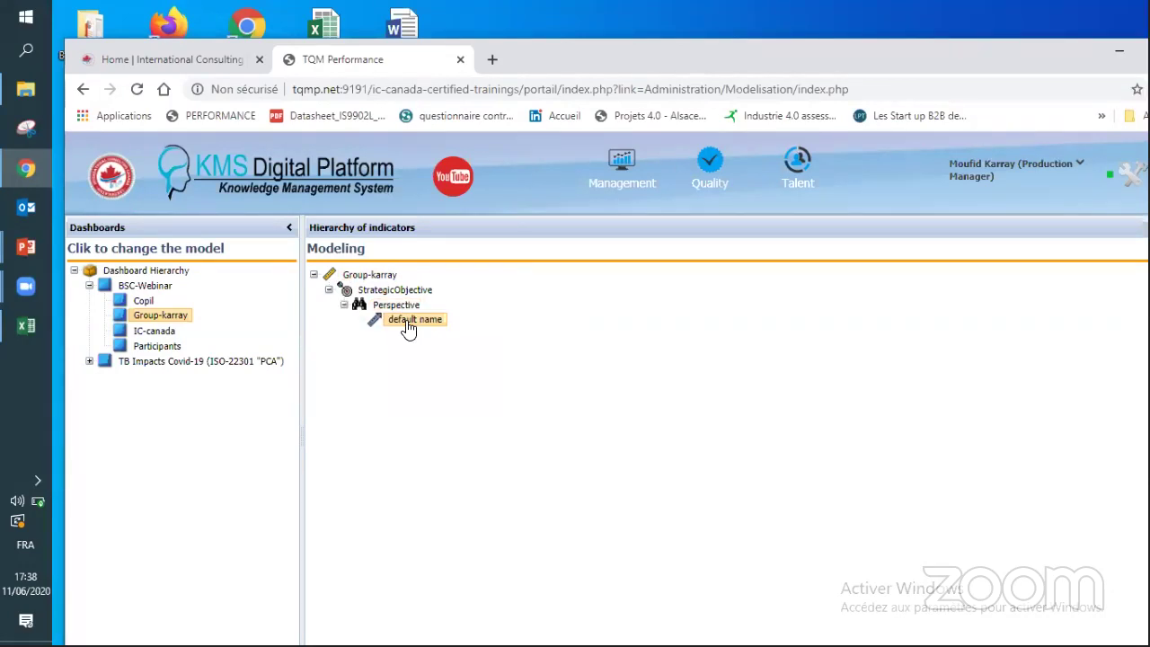
Step: Check the pasted indicator's name, type and measurement parameters in its characteristics, close them and reselect the indicator in the hierarchy
double_click(409, 325)
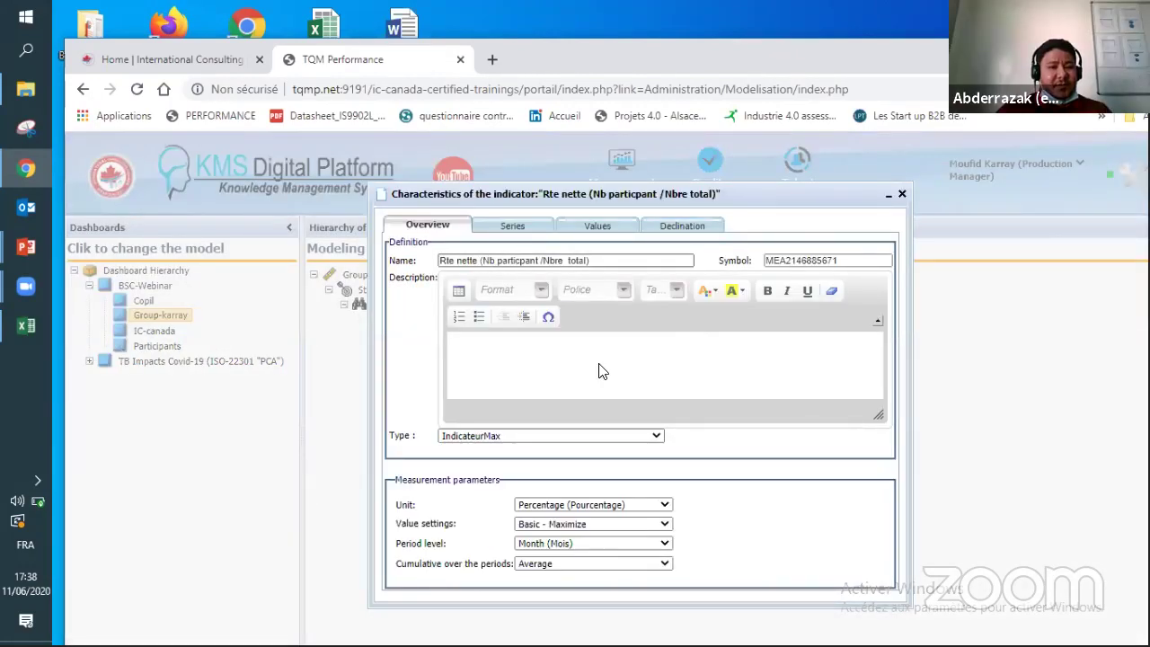
left_click(642, 571)
left_click(642, 571)
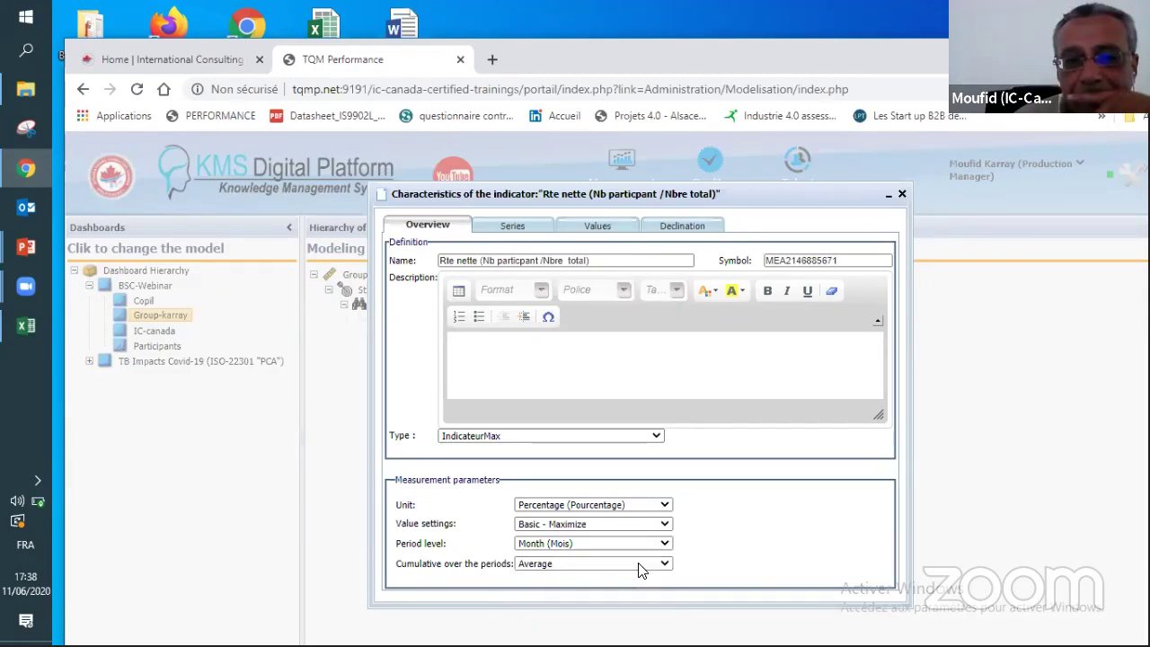
left_click(902, 194)
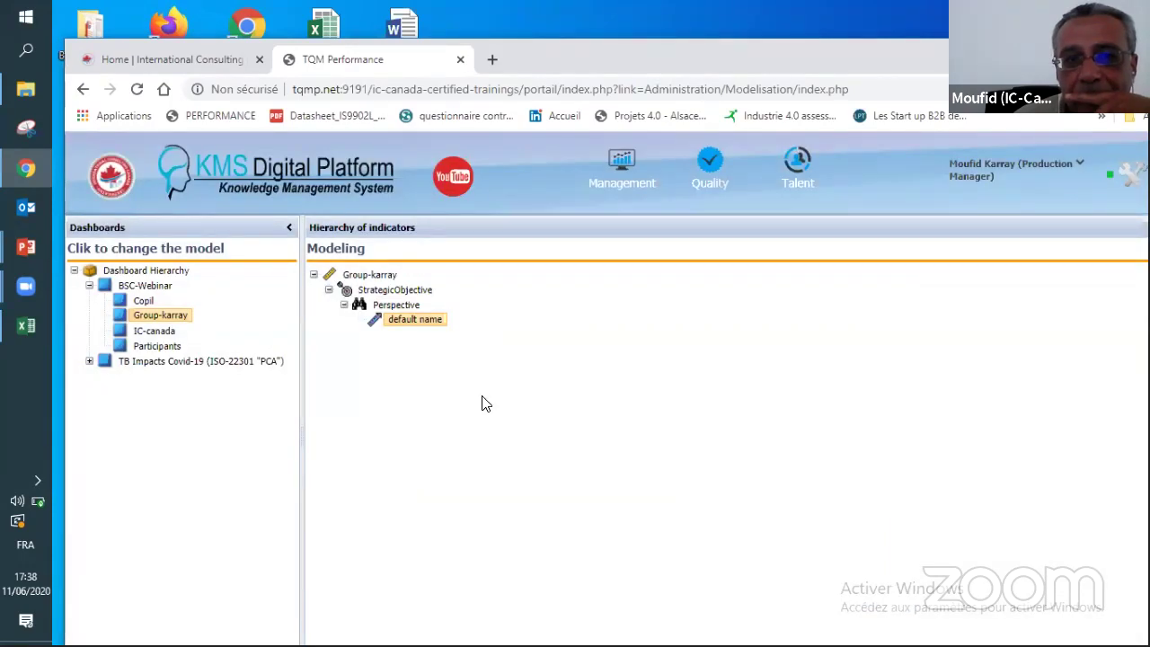
left_click(402, 291)
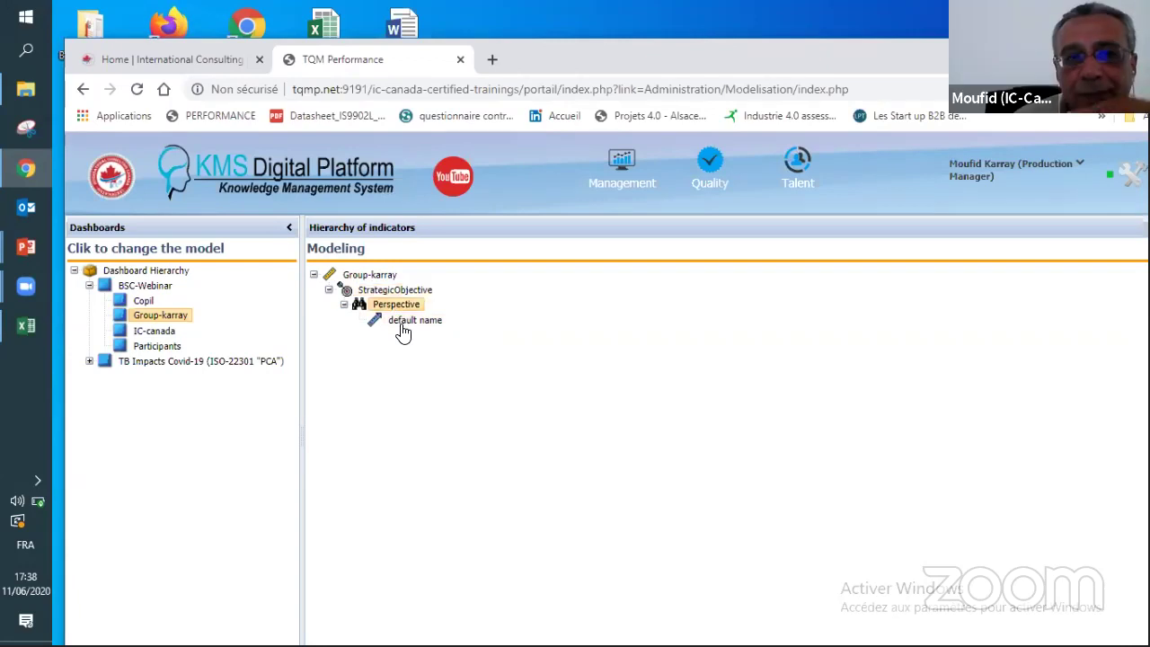
left_click(404, 324)
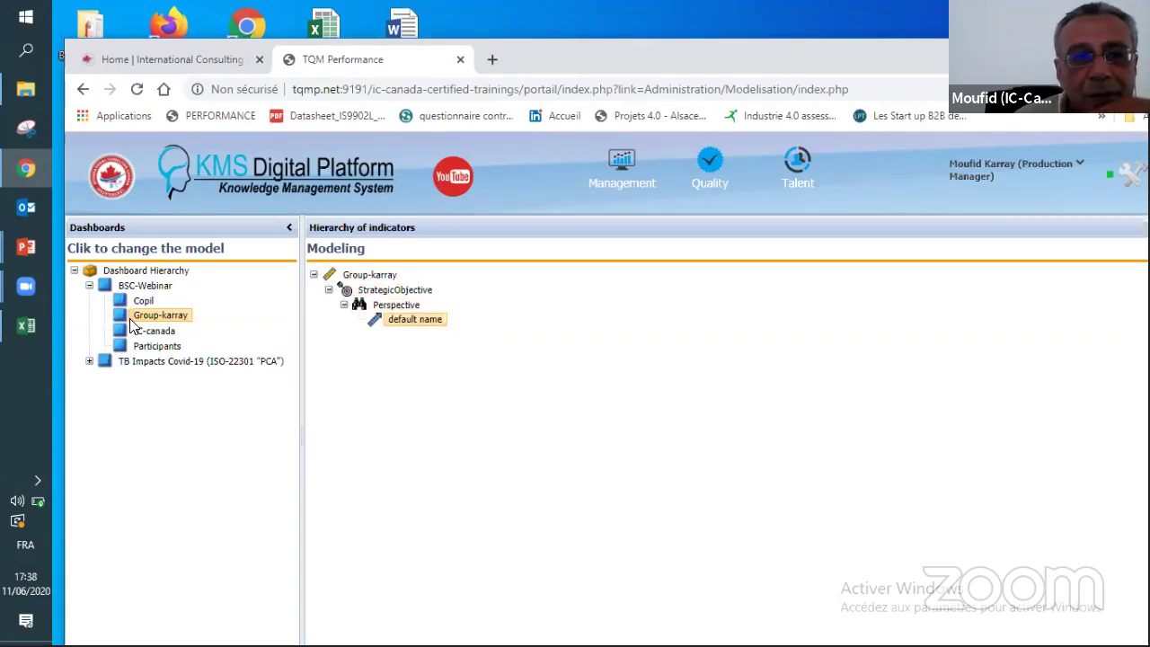
Step: Review the indicator models of the Participants, IC-canada, Group-karray and Copil dashboards, collapsing branches to examine their hierarchy
left_click(123, 348)
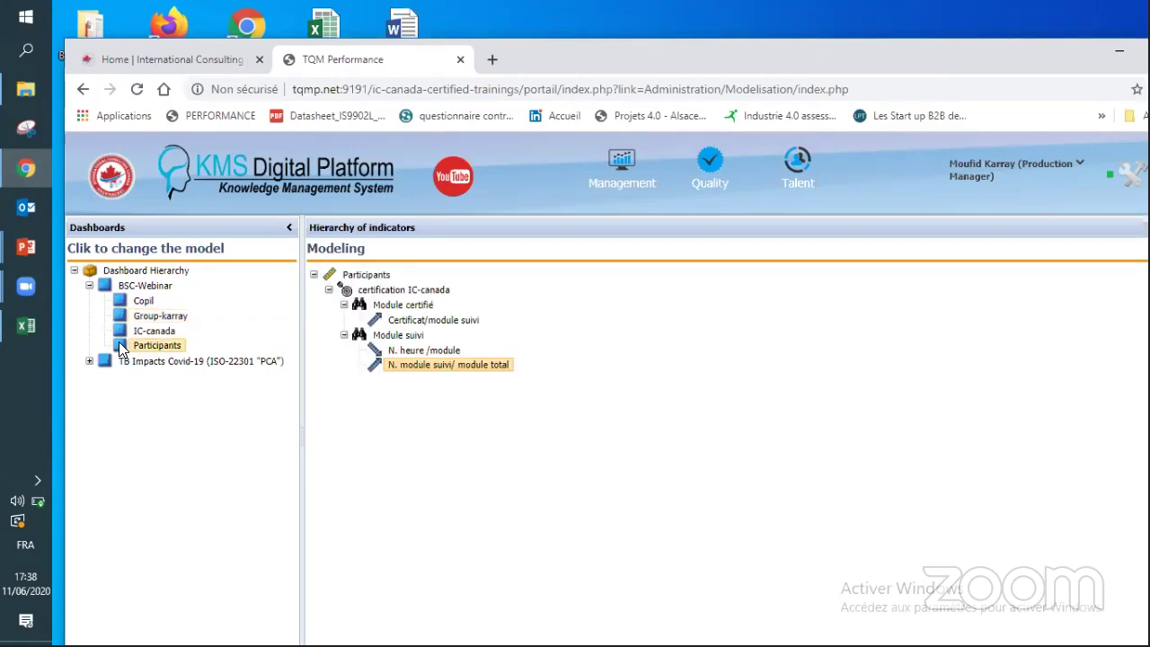
left_click(344, 335)
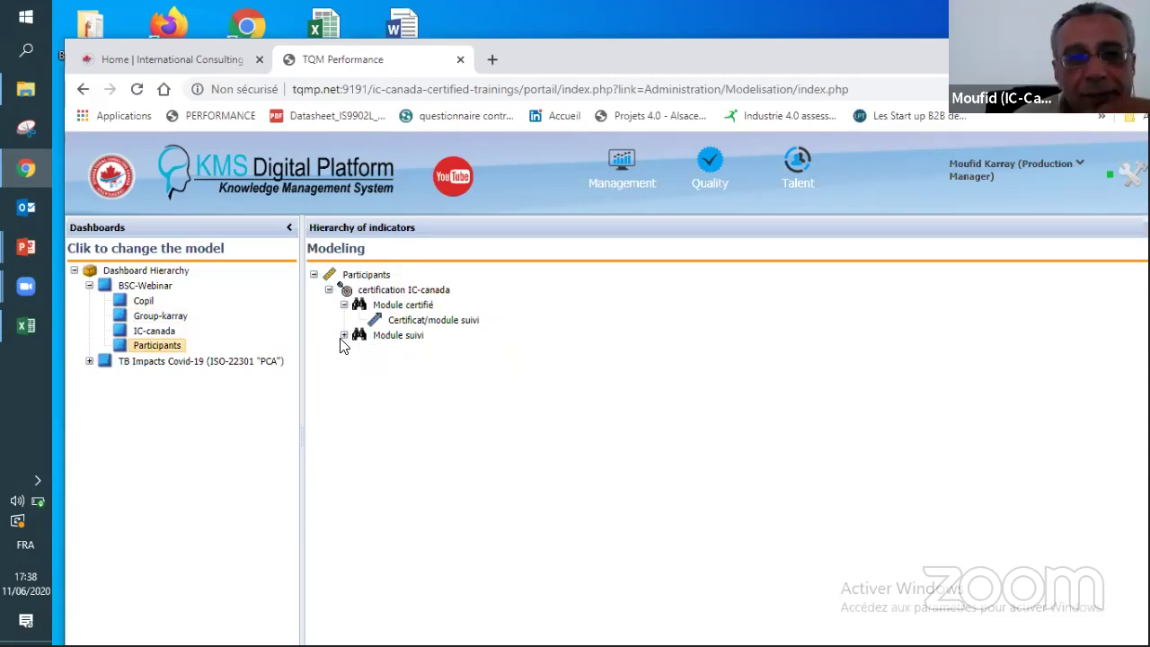
left_click(163, 332)
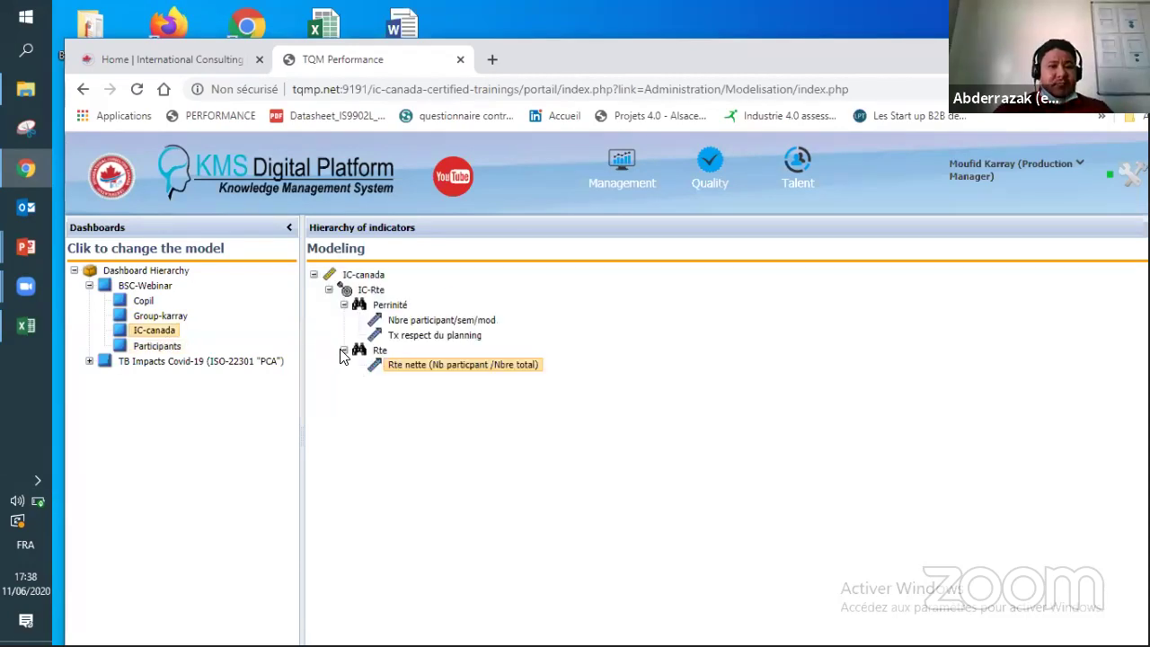
left_click(344, 350)
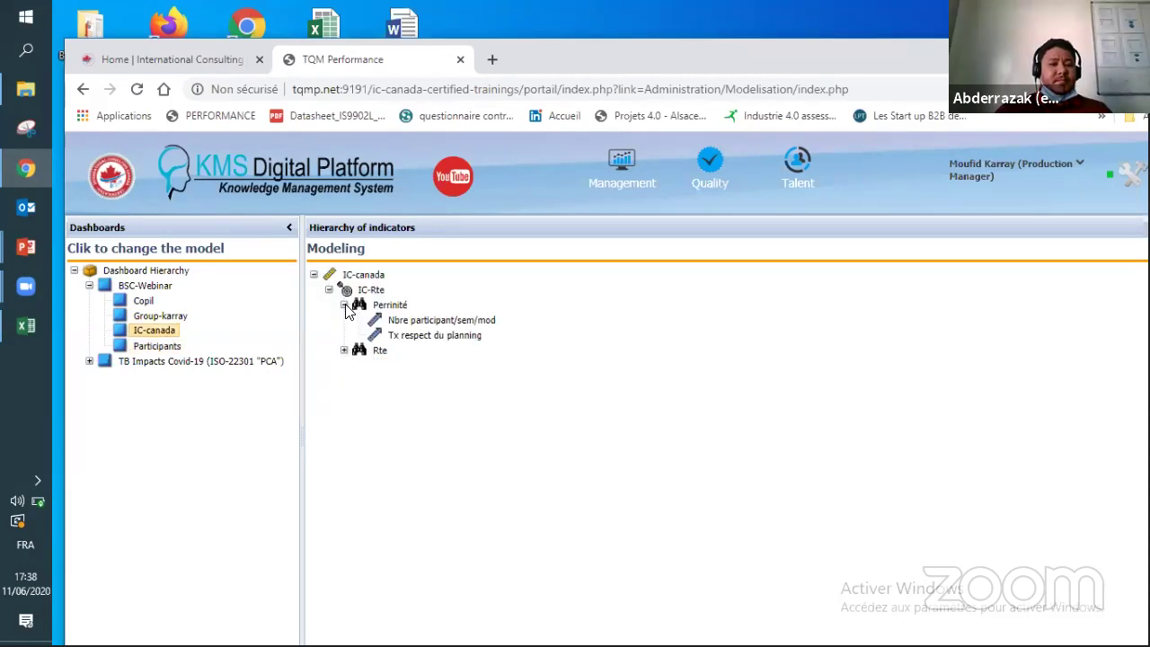
left_click(345, 305)
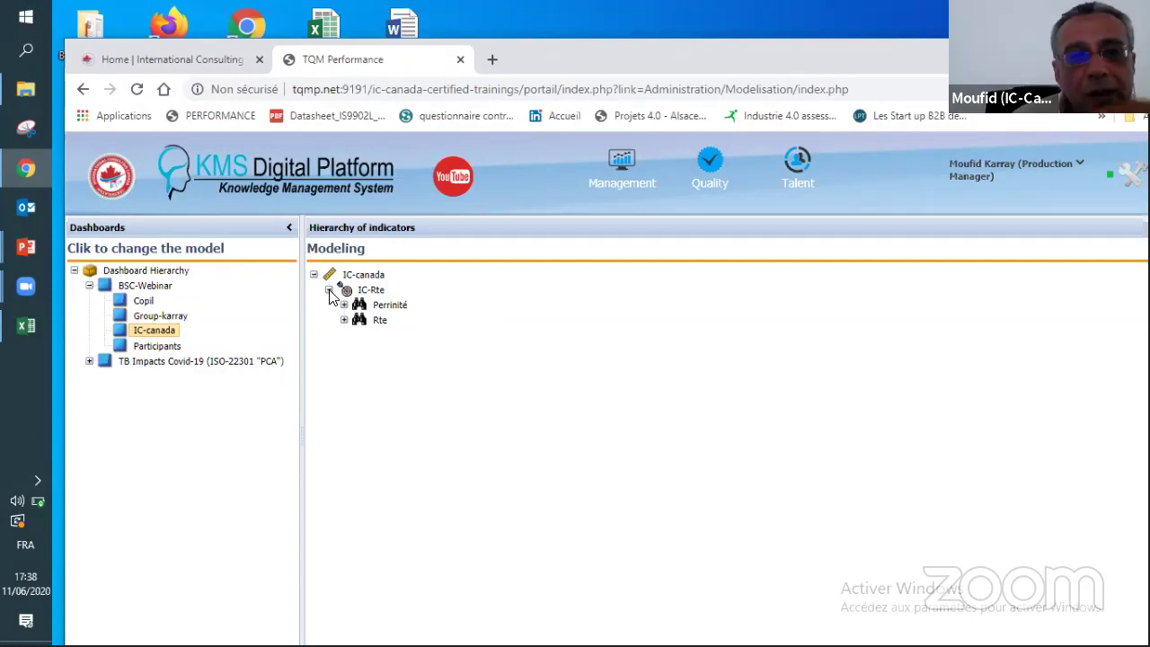
left_click(330, 291)
left_click(153, 317)
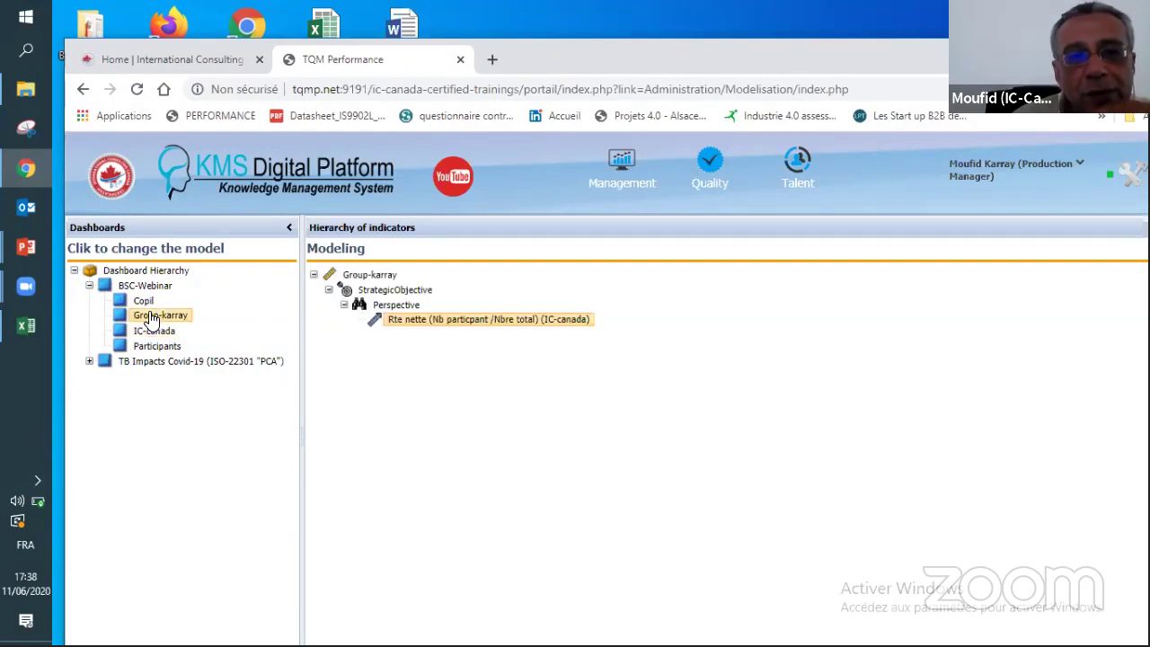
left_click(141, 303)
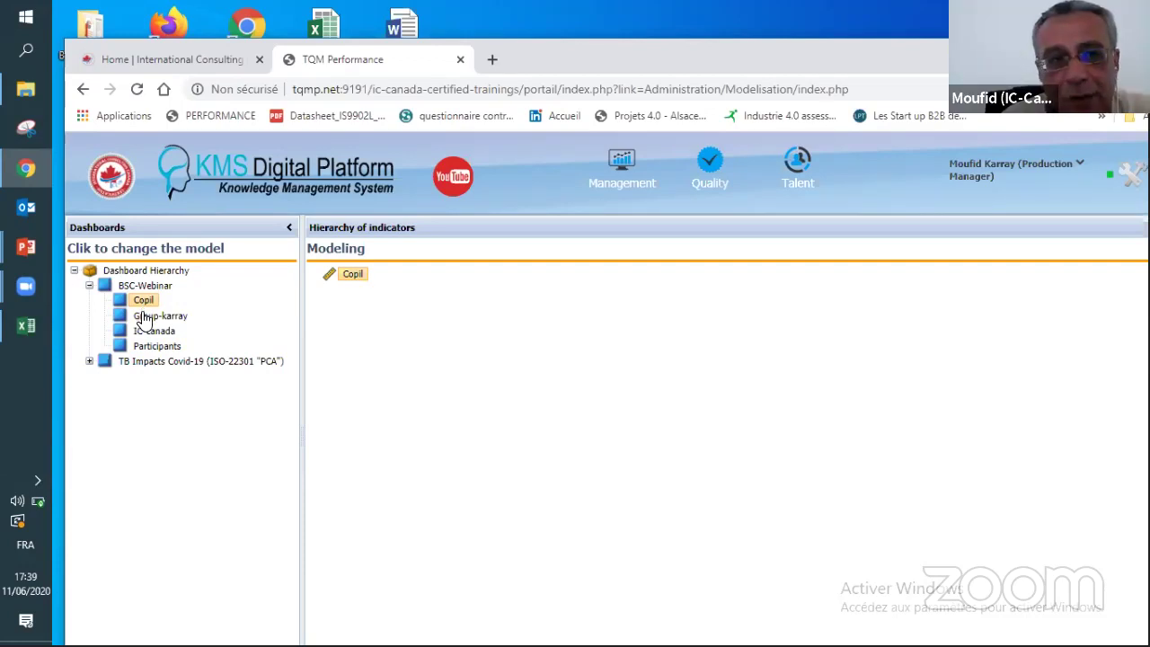
Step: Add a second Strategic Objective under the root of the Group-karray dashboard's indicator model
left_click(146, 316)
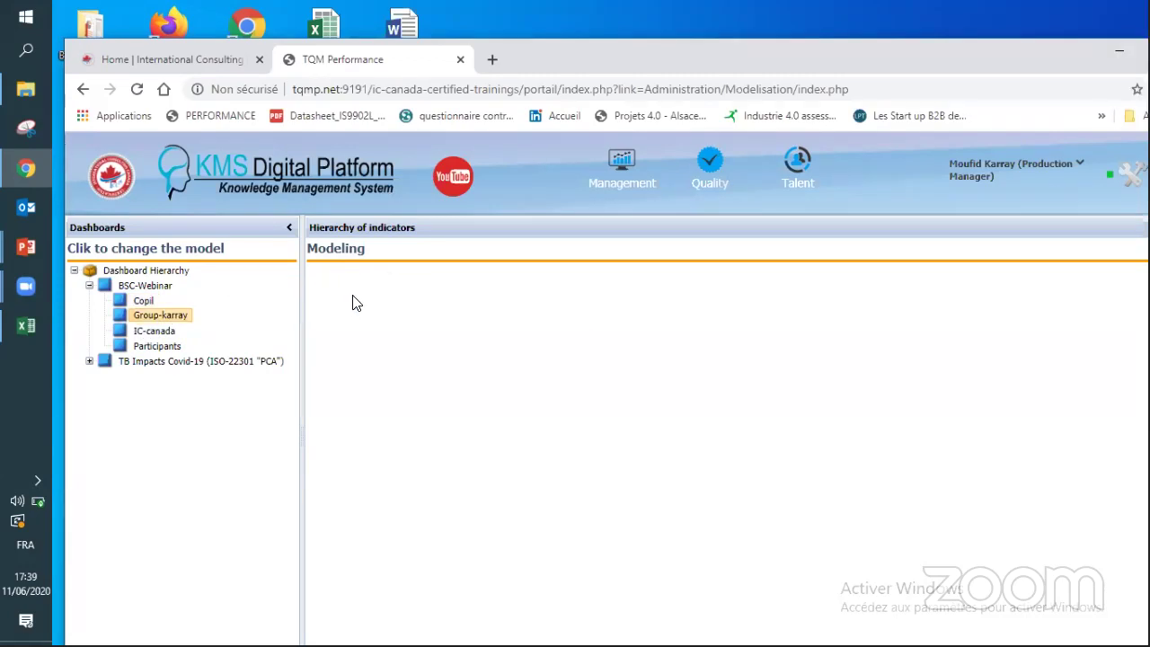
left_click(383, 290)
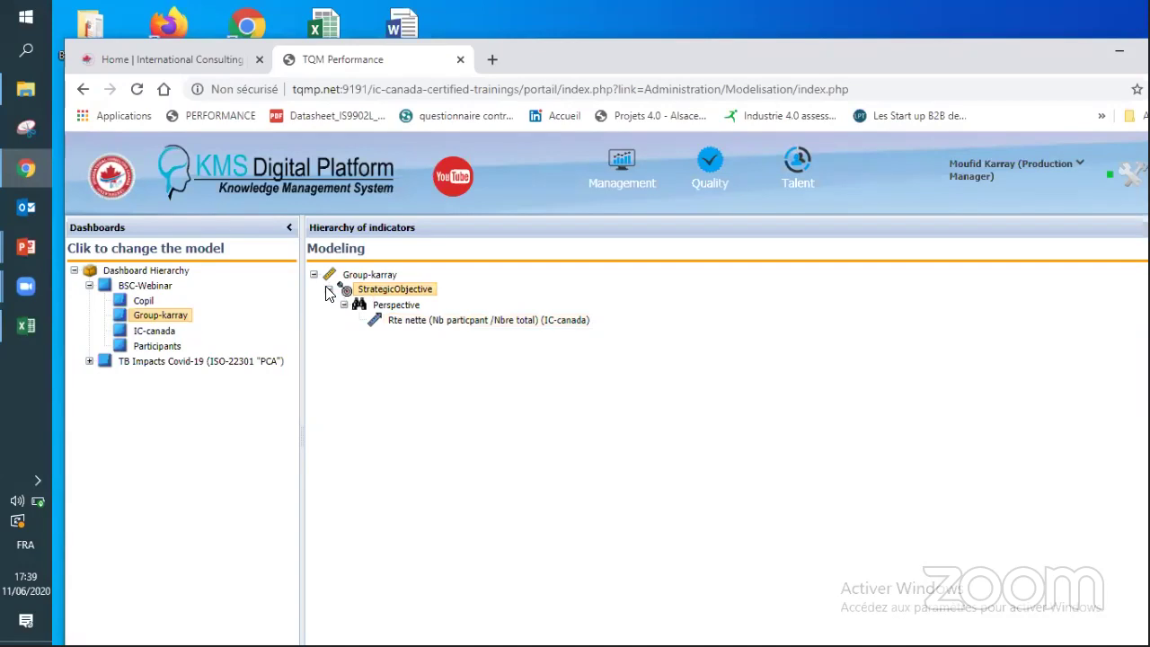
left_click(328, 290)
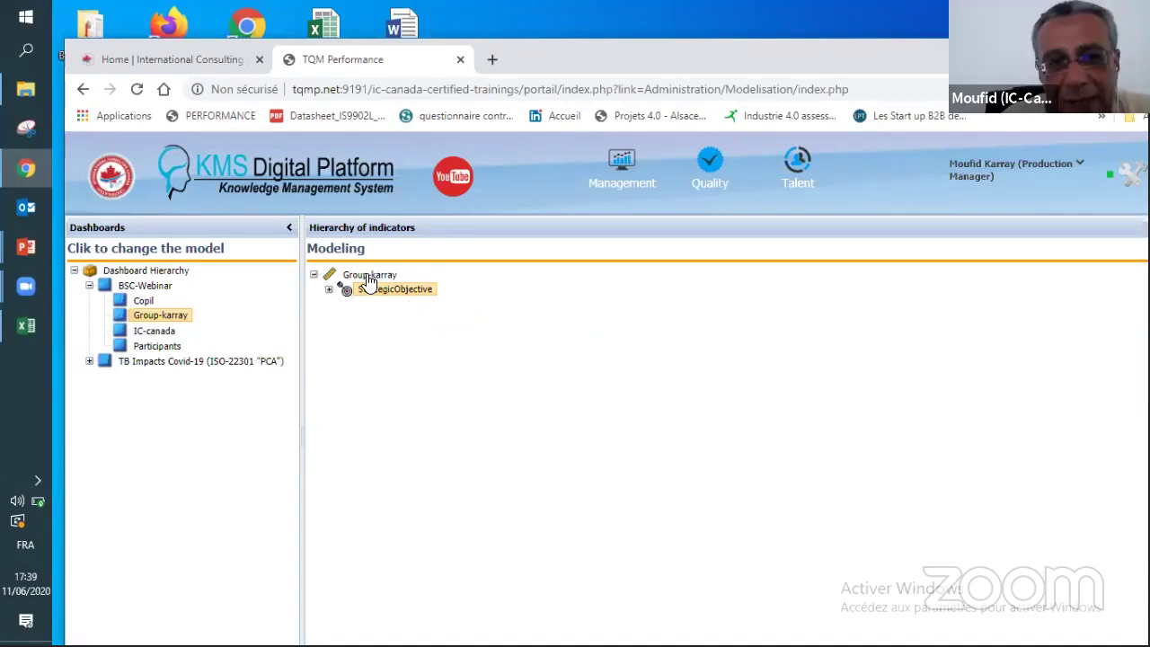
right_click(369, 279)
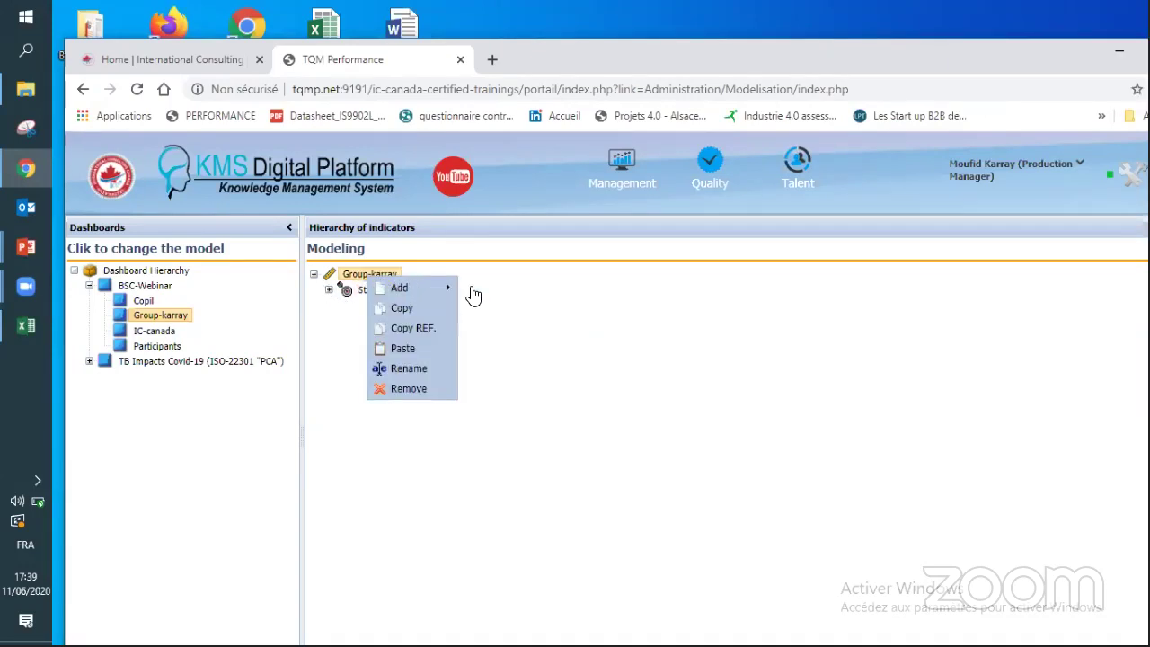
mouse_move(440, 288)
left_click(491, 333)
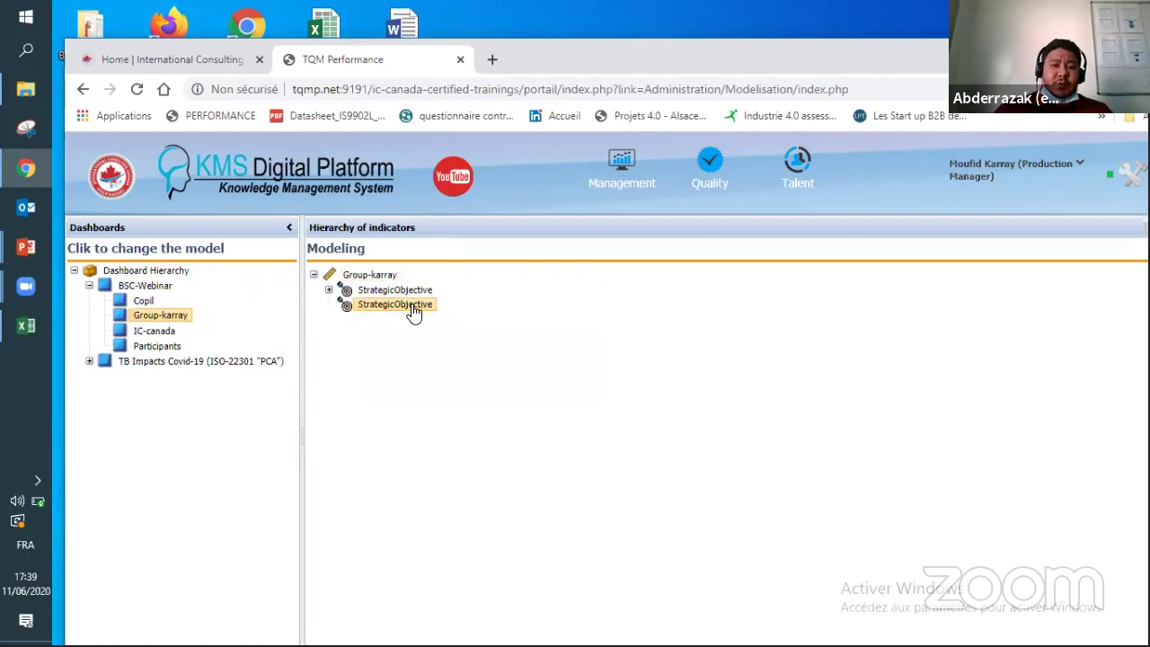
Step: Rename the new, empty strategic objective as Développement in its characteristics, leave its unit blank and close the characteristics
right_click(415, 312)
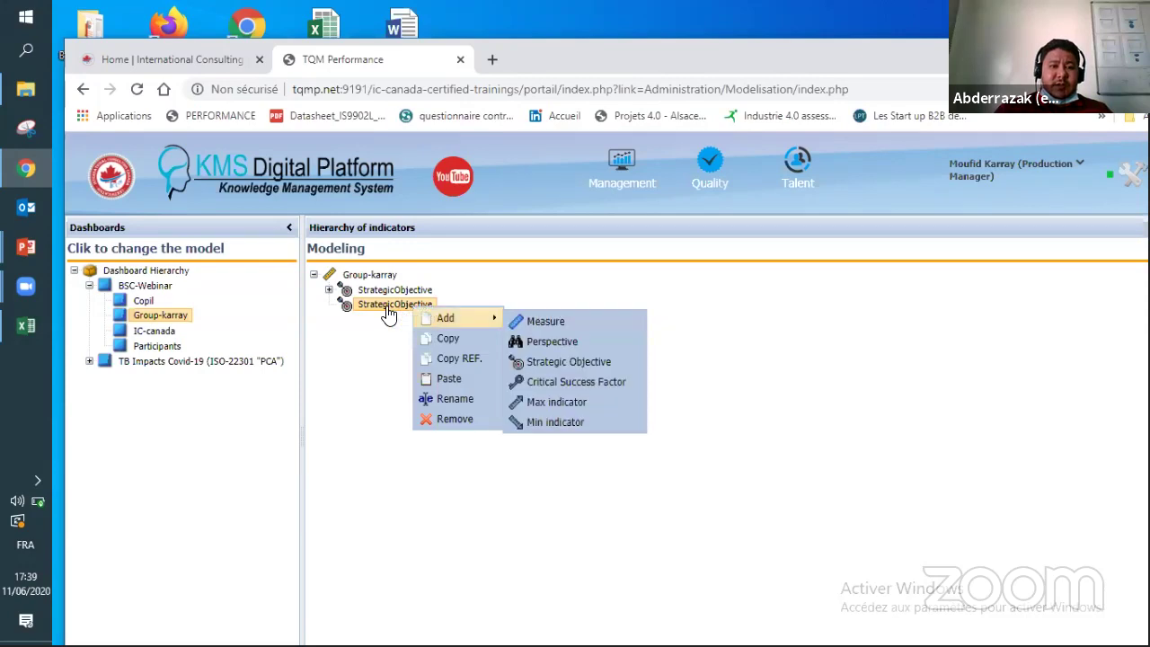
left_click(388, 311)
double_click(388, 312)
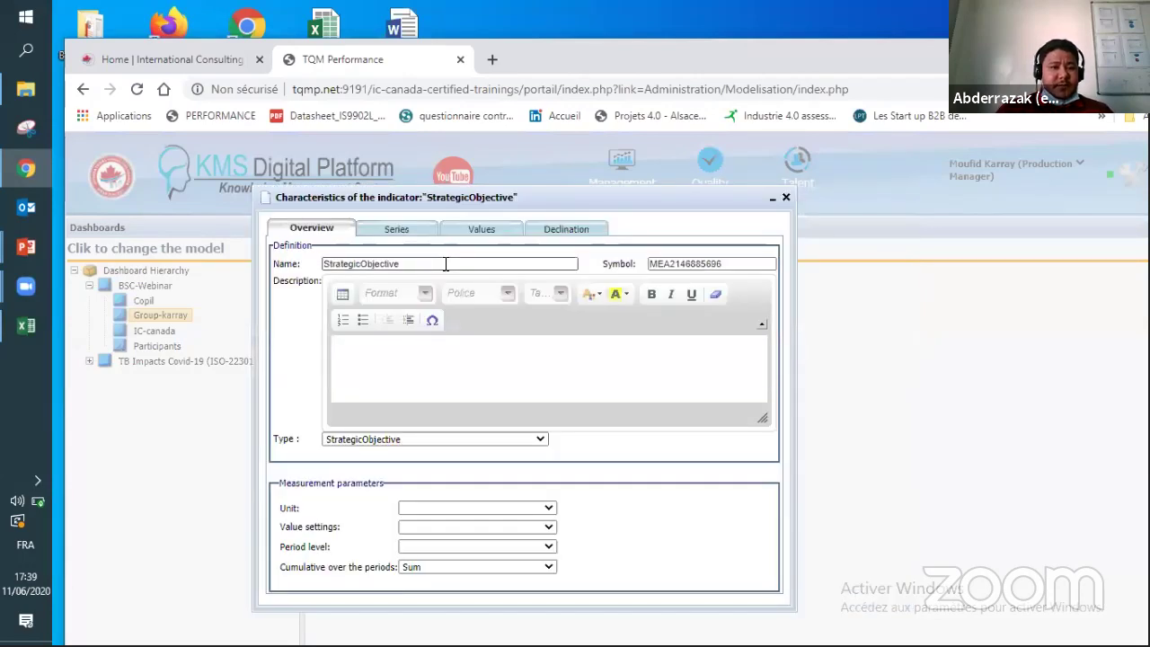
double_click(446, 263)
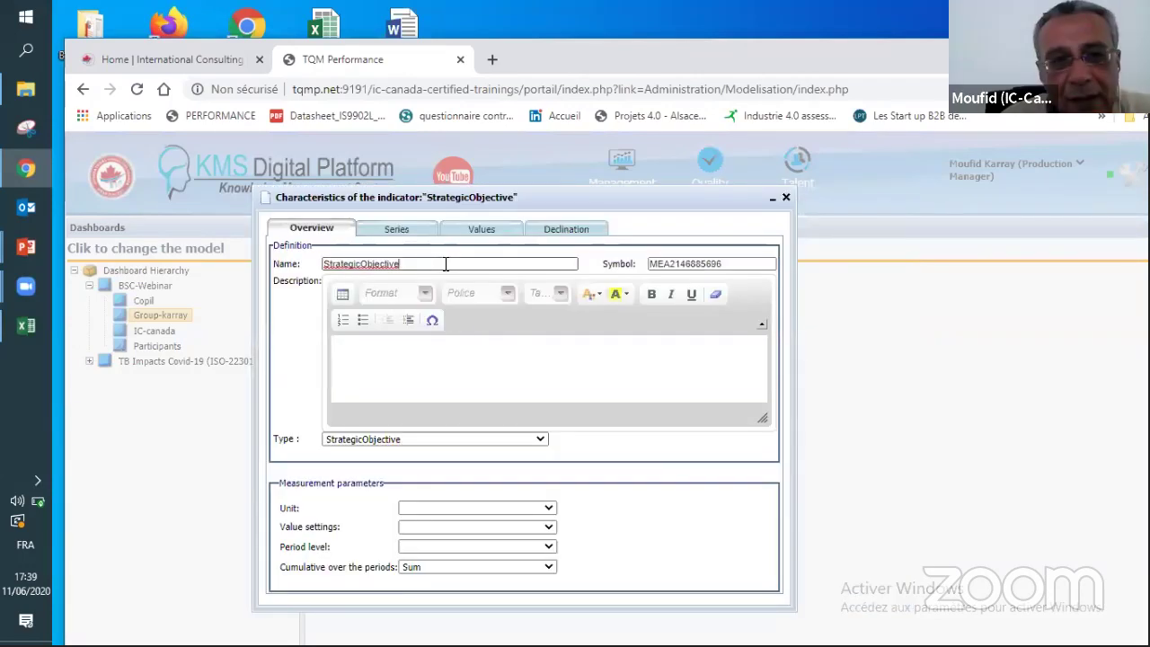
double_click(446, 263)
left_click(444, 263)
left_click_drag(325, 266, 448, 280)
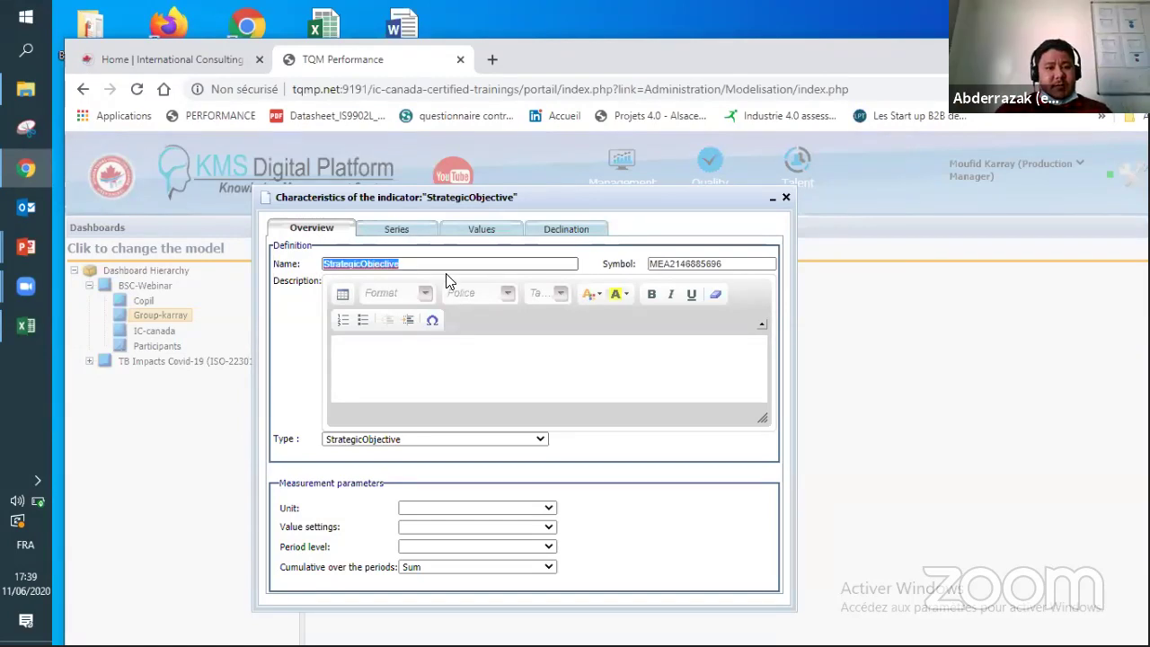
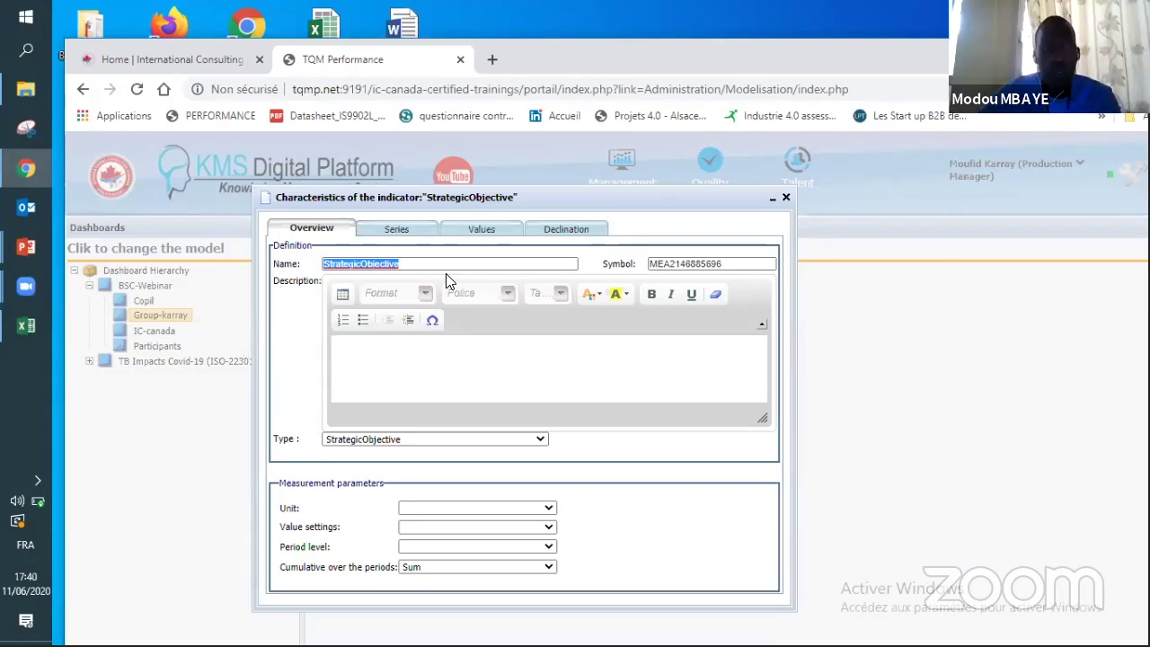
type("D")
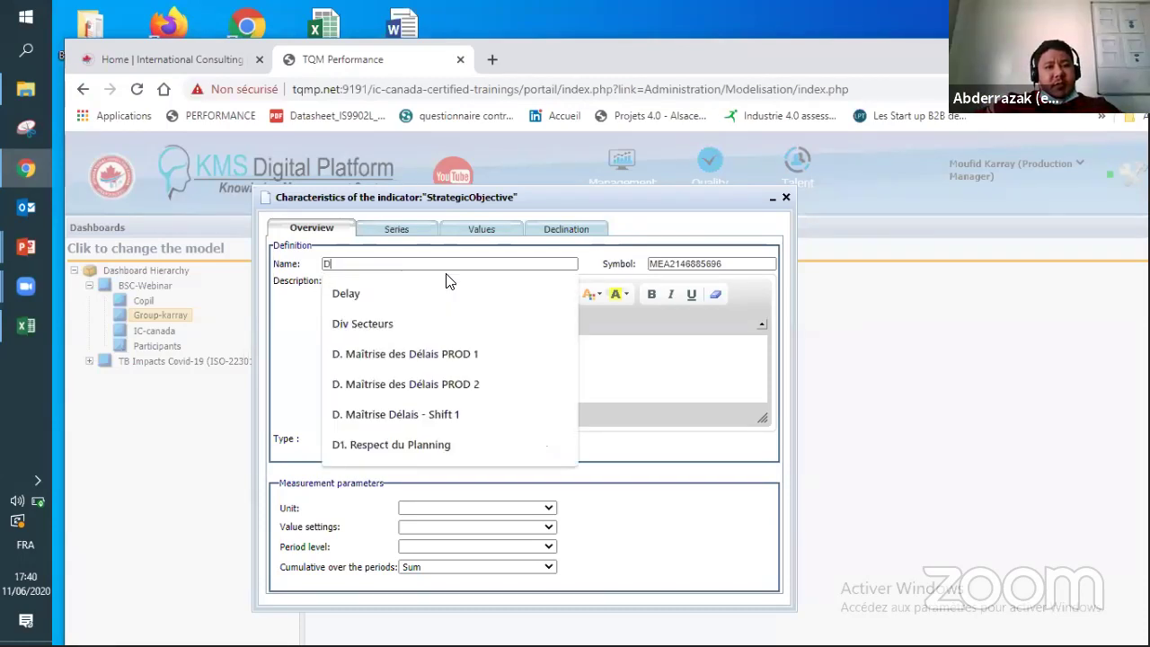
type("éveloppemnt")
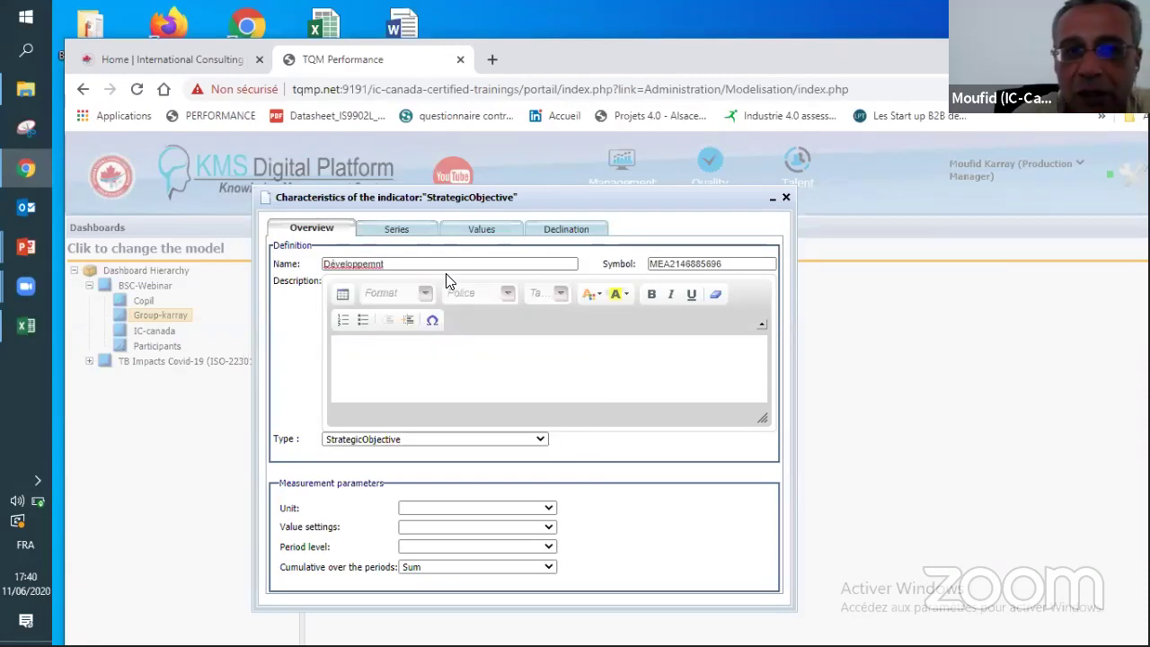
key("BackSpace")
key("BackSpace")
type("ent")
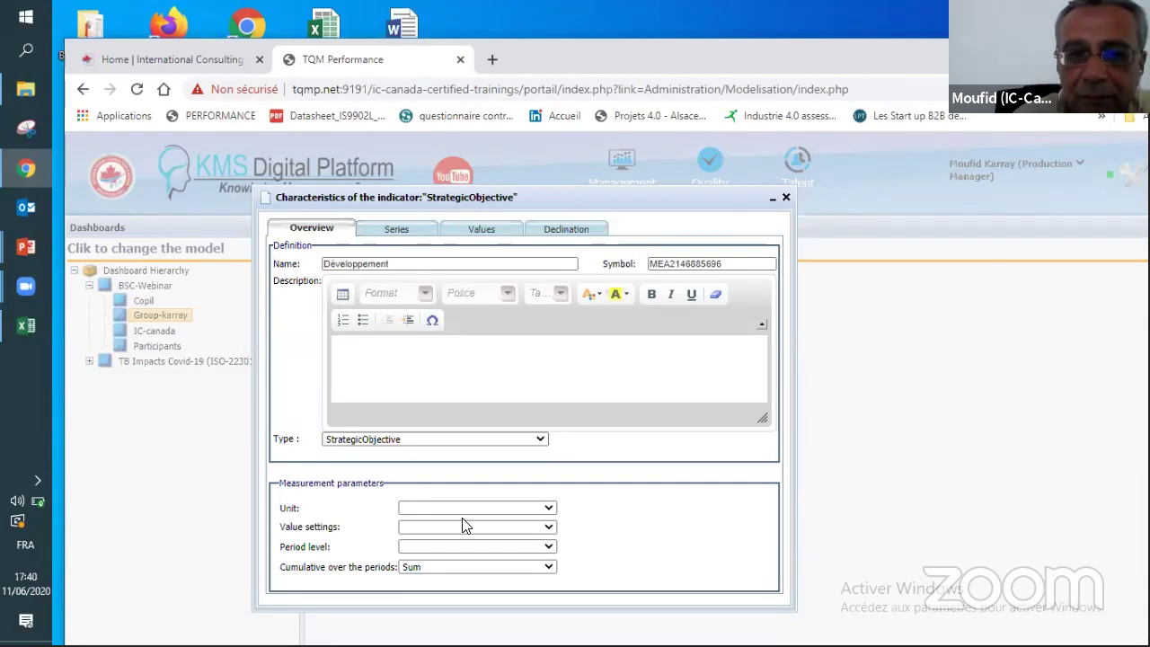
left_click(490, 508)
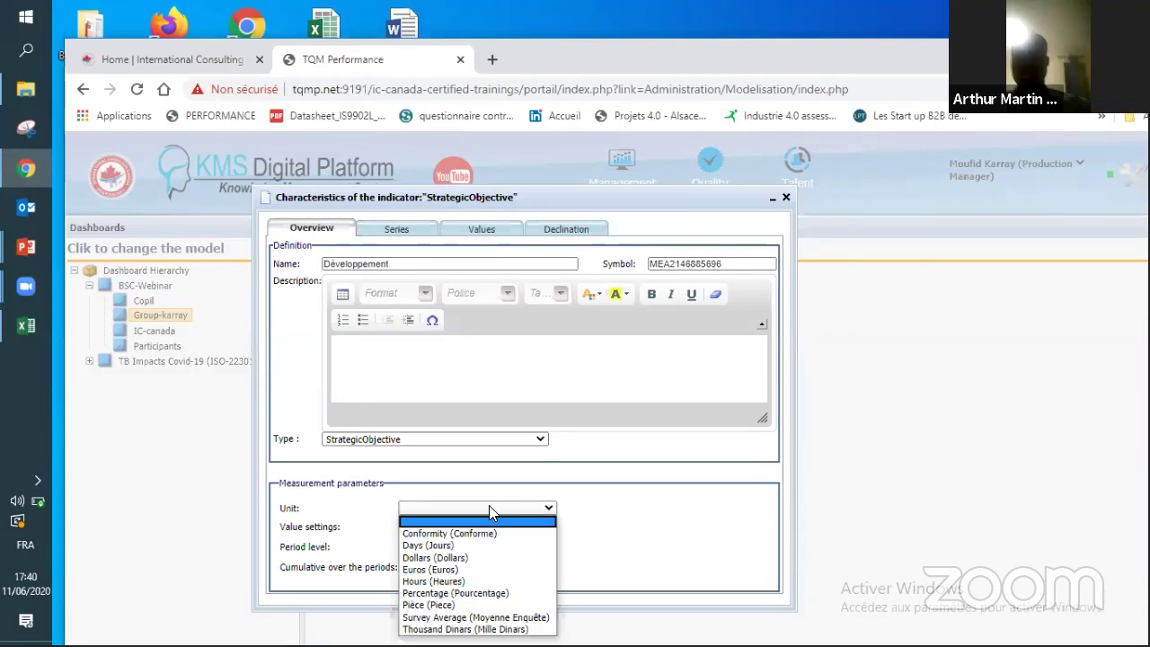
left_click(490, 508)
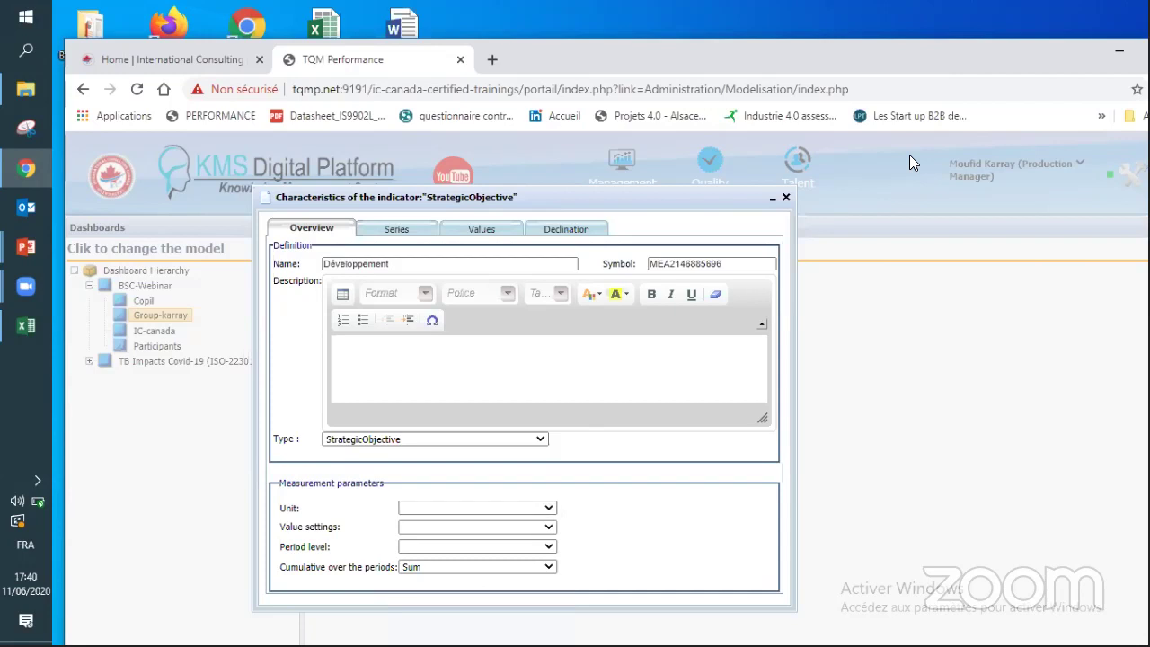
left_click(786, 200)
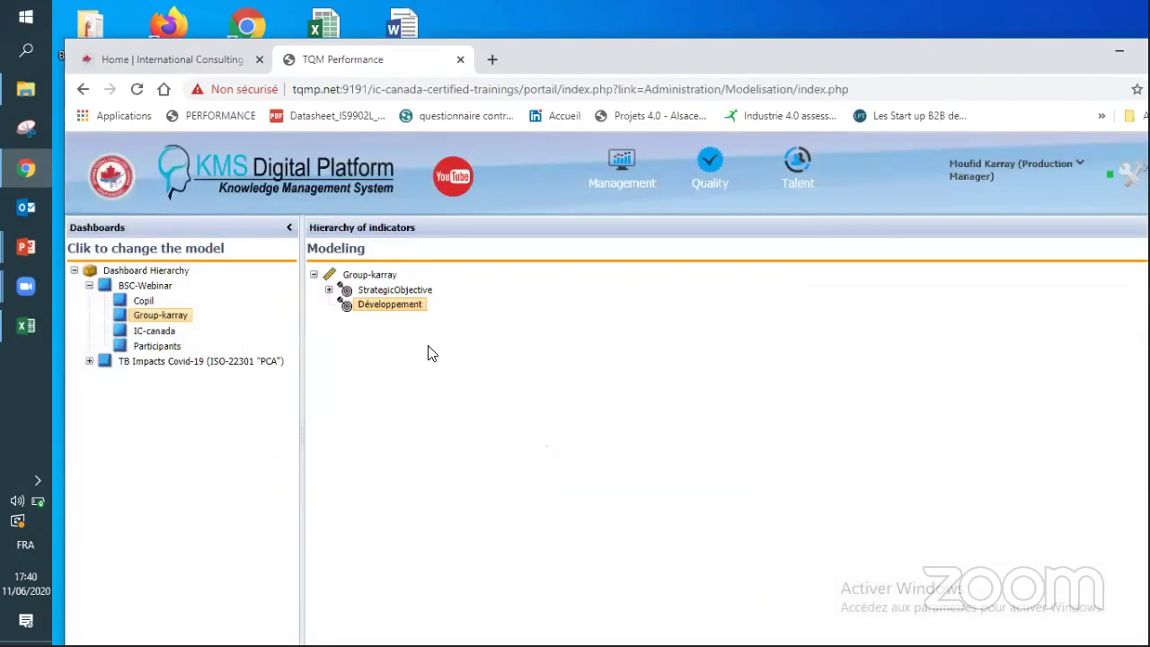
Step: Add a Perspective beneath the Développement objective
right_click(383, 311)
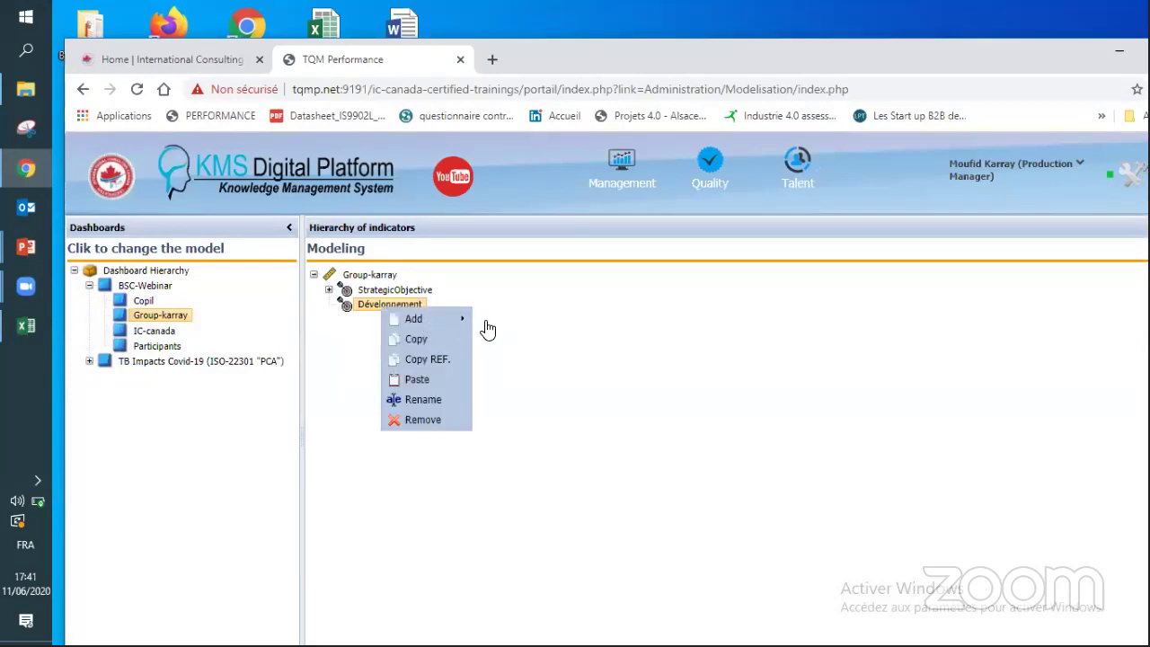
mouse_move(463, 320)
left_click(512, 345)
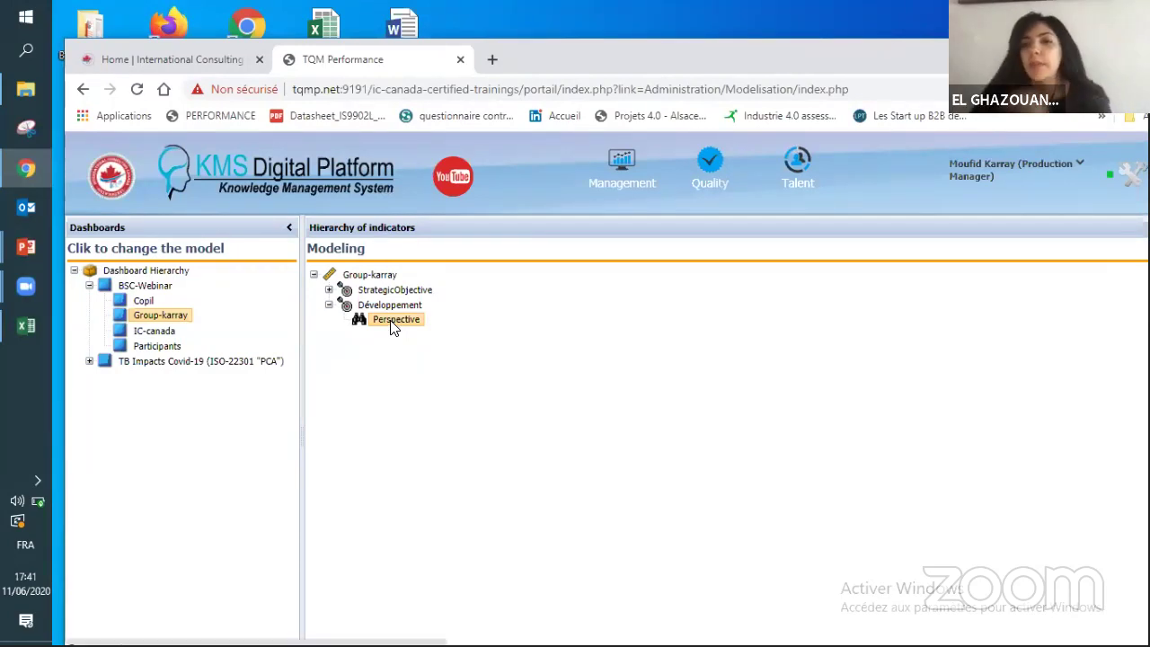
Step: Rename the new perspective under Développement as Partenaire certifié in its characteristics, leave its unit blank and close the characteristics
double_click(394, 323)
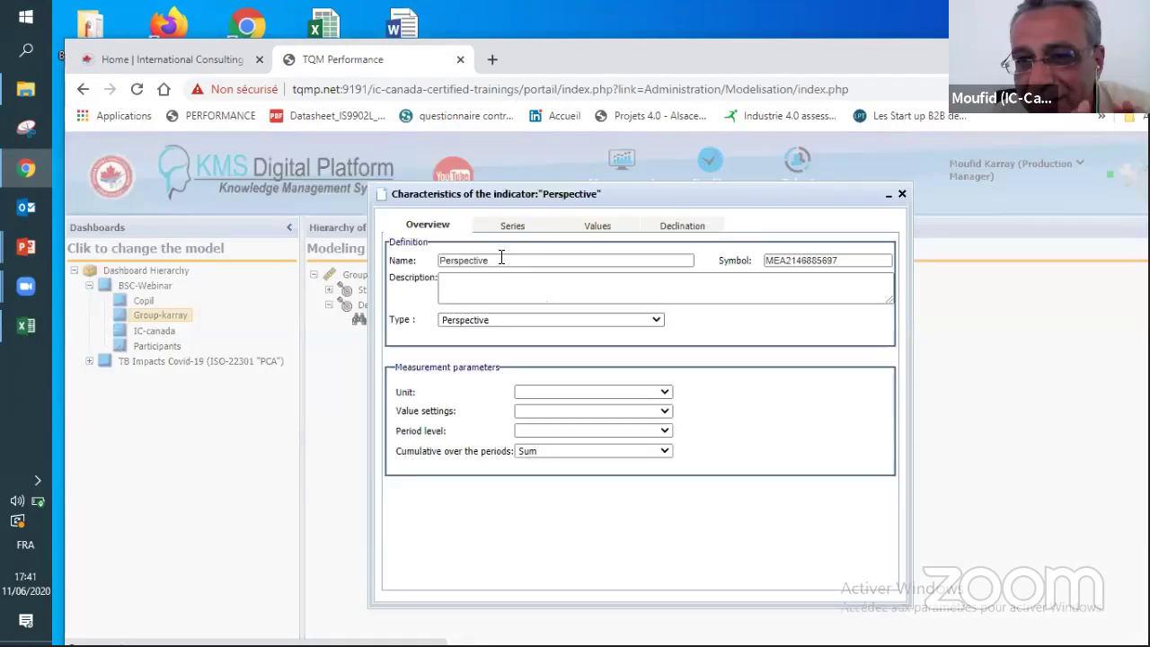
double_click(437, 261)
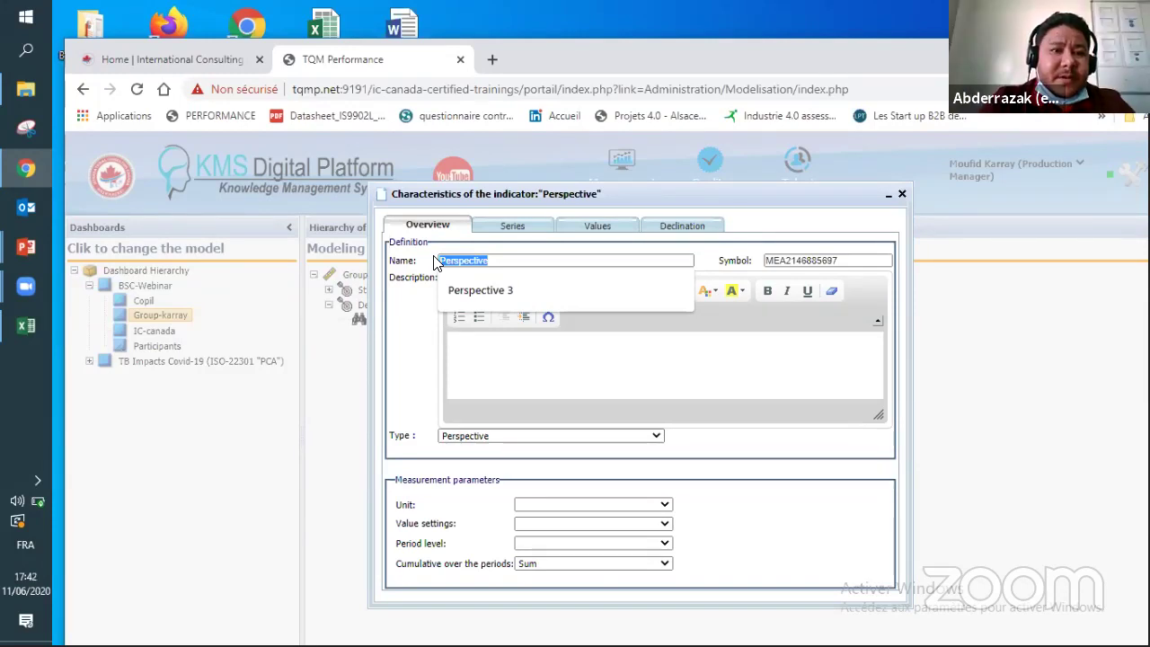
type("Parten")
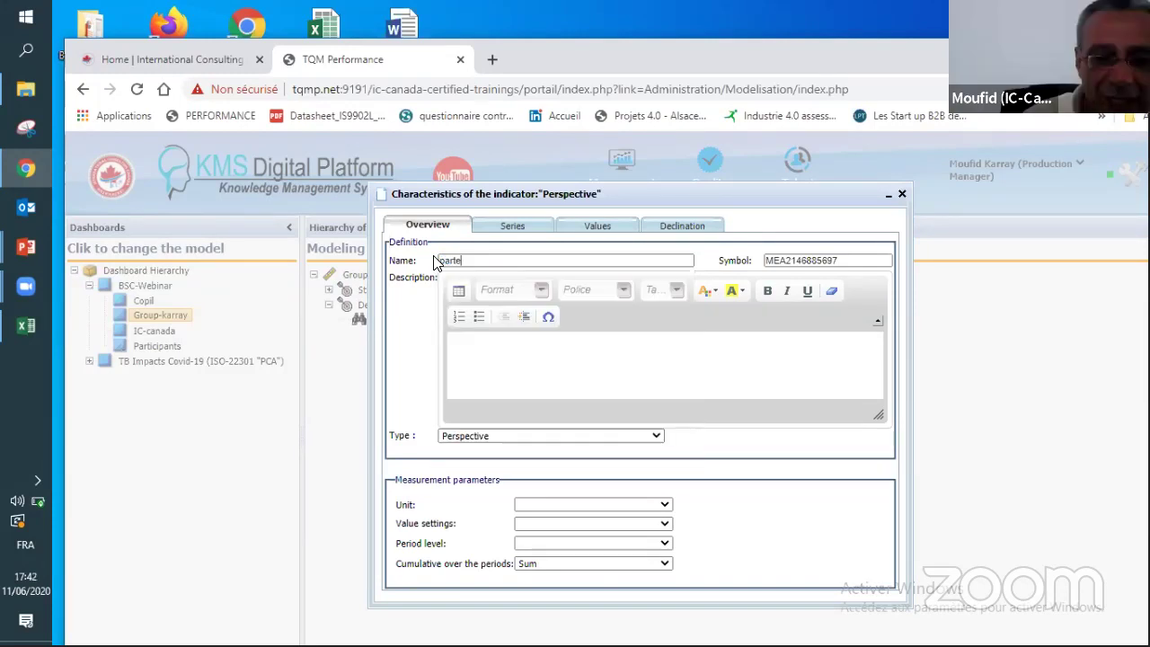
type("aire")
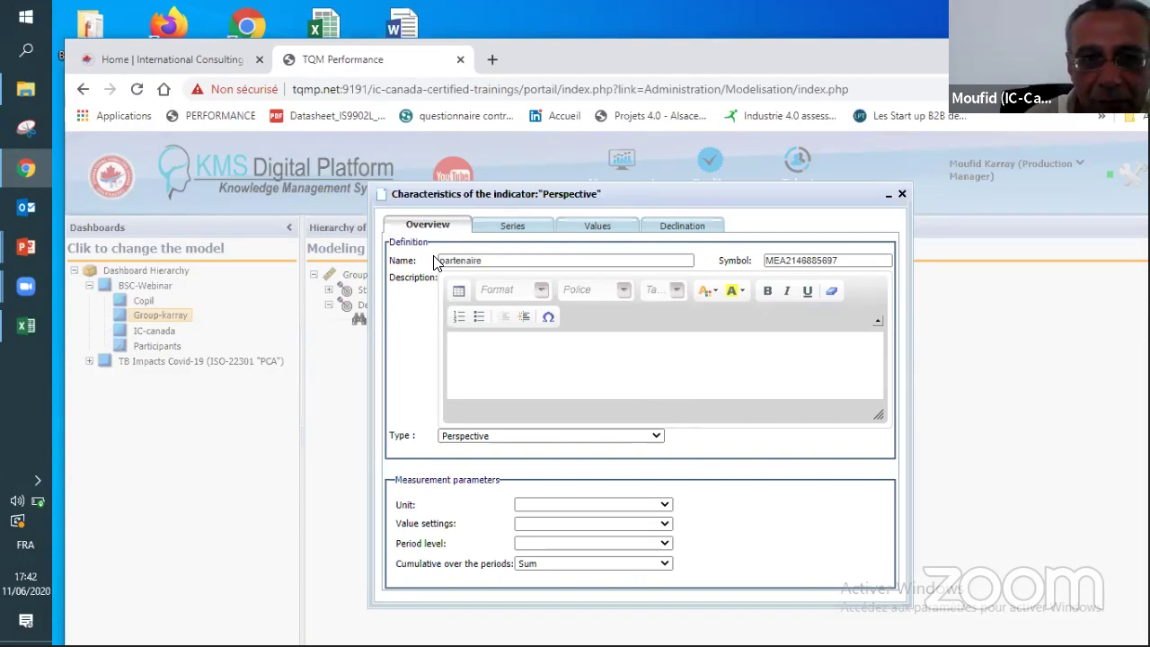
type(" cert")
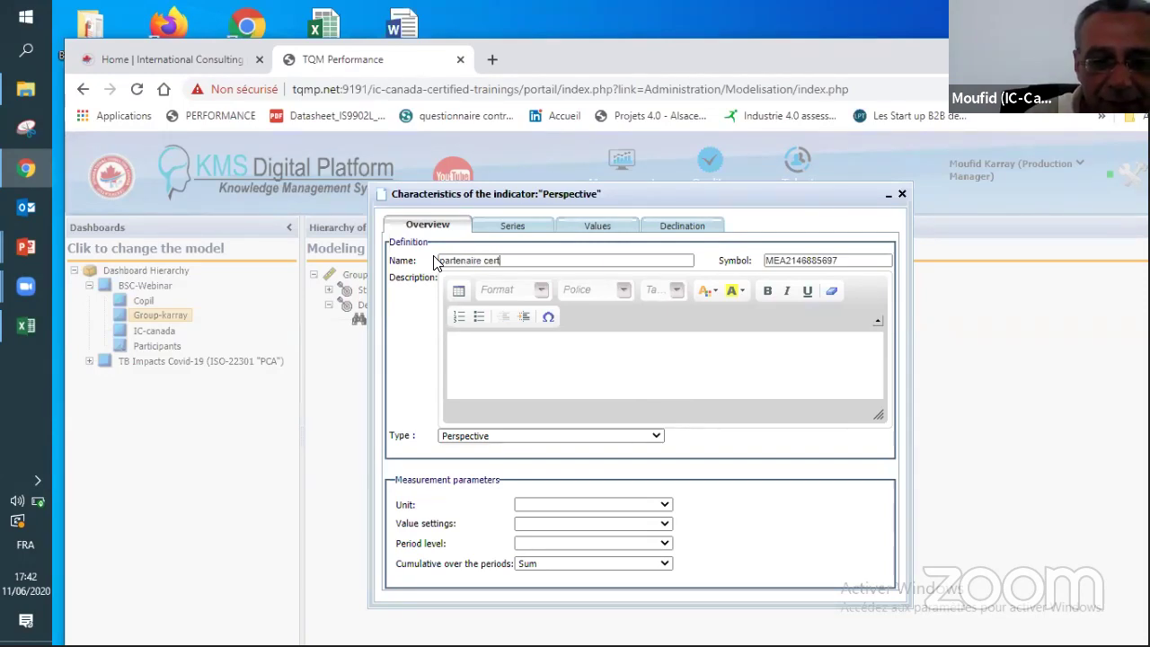
type("ifi")
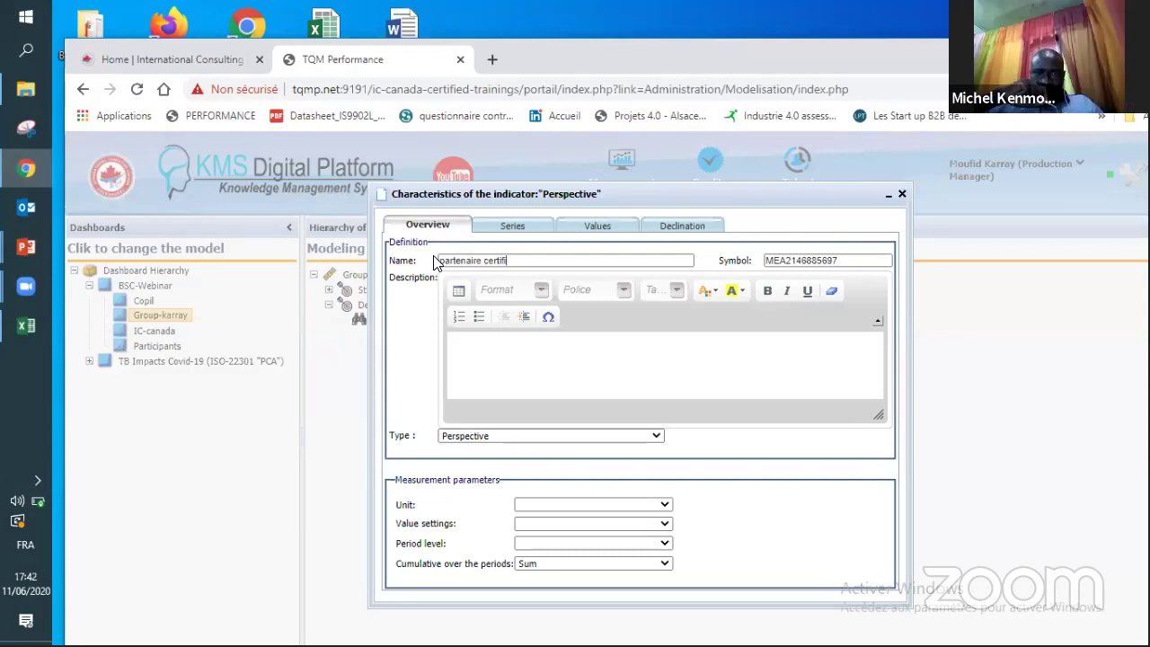
type("é")
left_click_drag(440, 261, 449, 261)
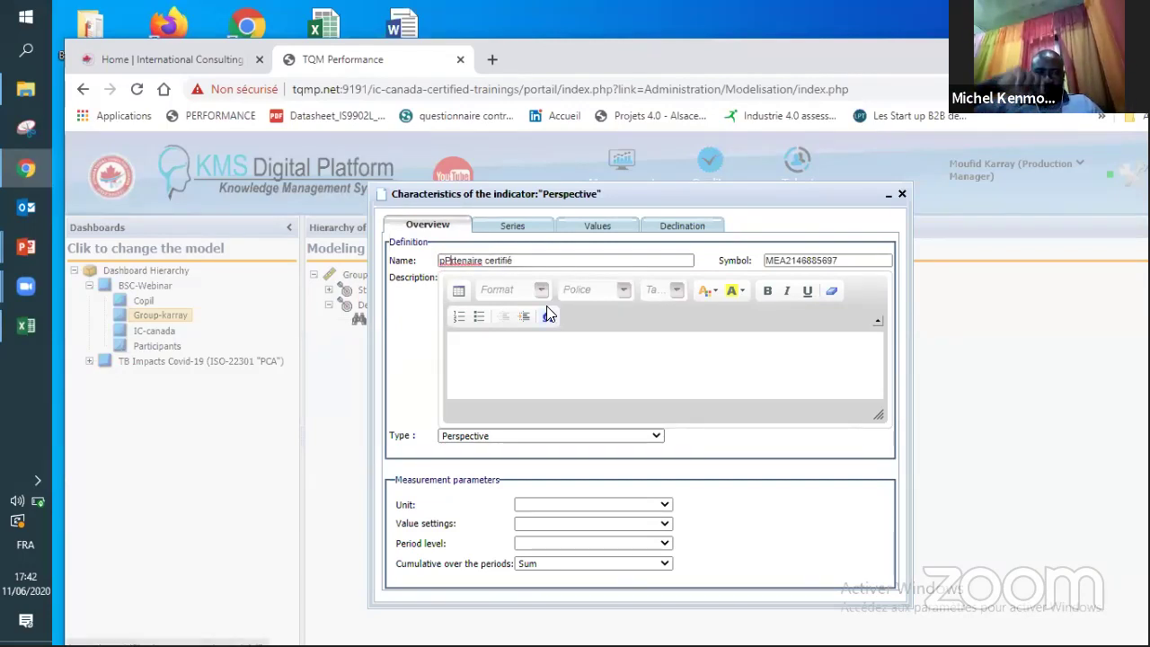
key("Delete")
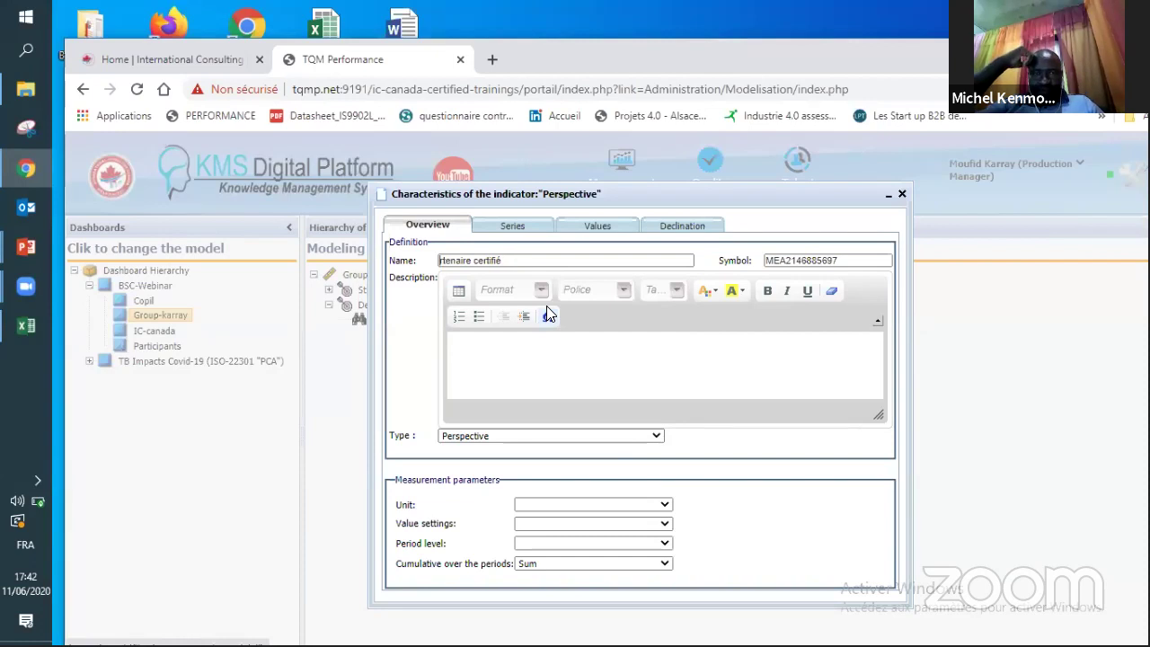
type("Pa")
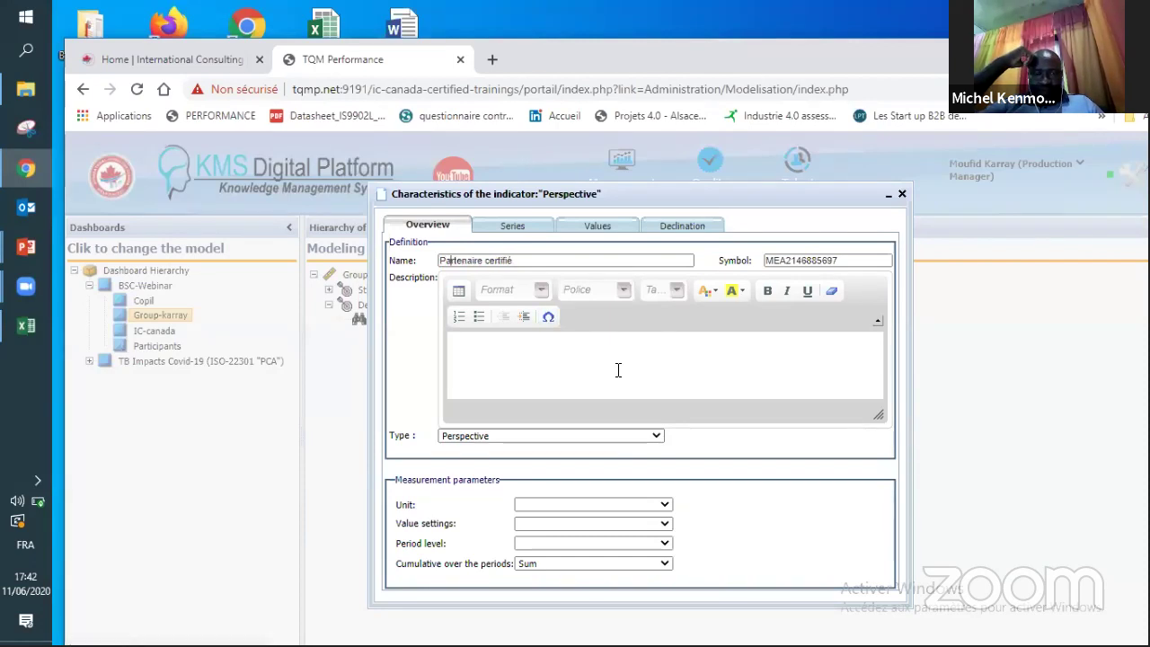
left_click(654, 505)
left_click(653, 505)
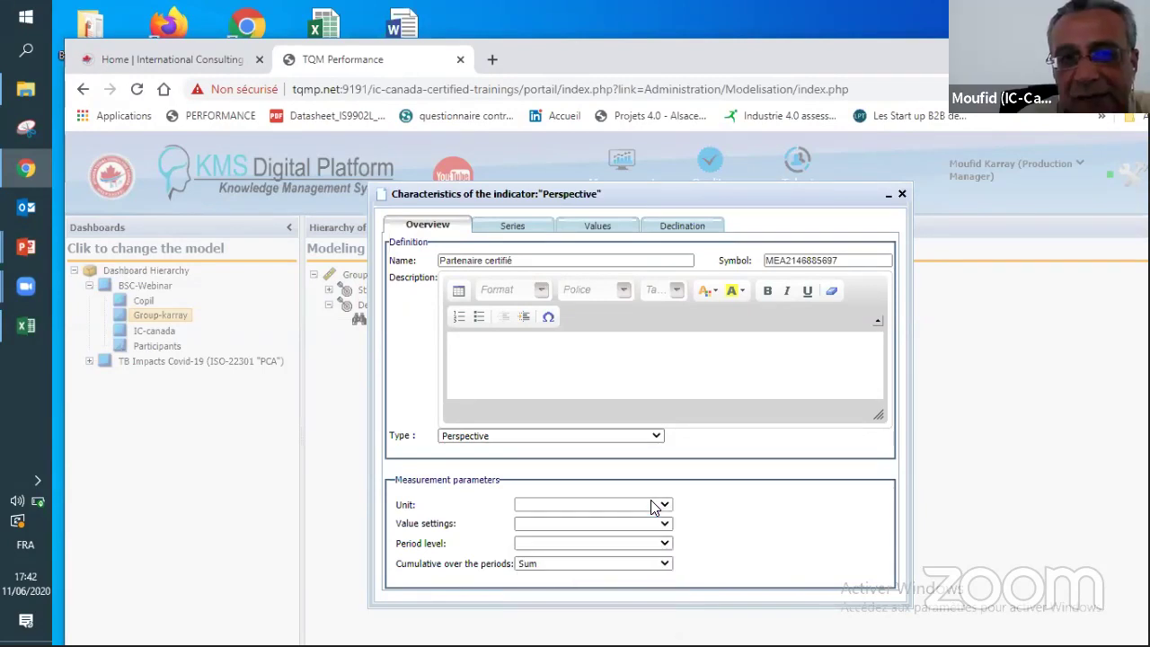
left_click(904, 194)
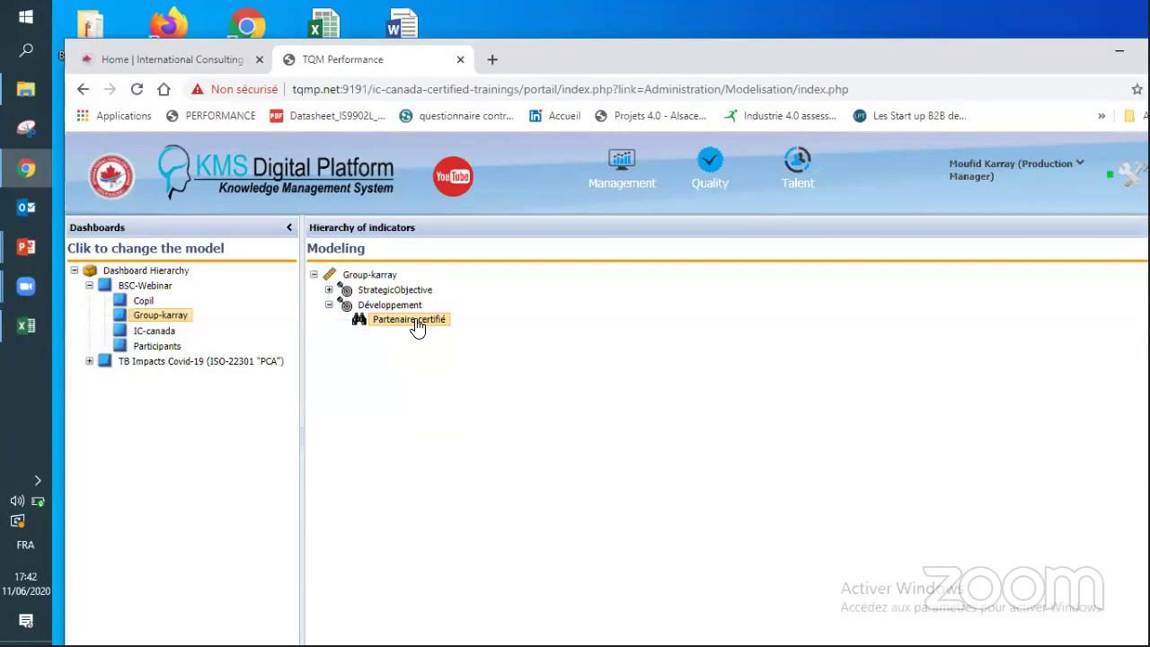
Step: Add a Max indicator beneath the Partenaire certifié perspective
right_click(440, 331)
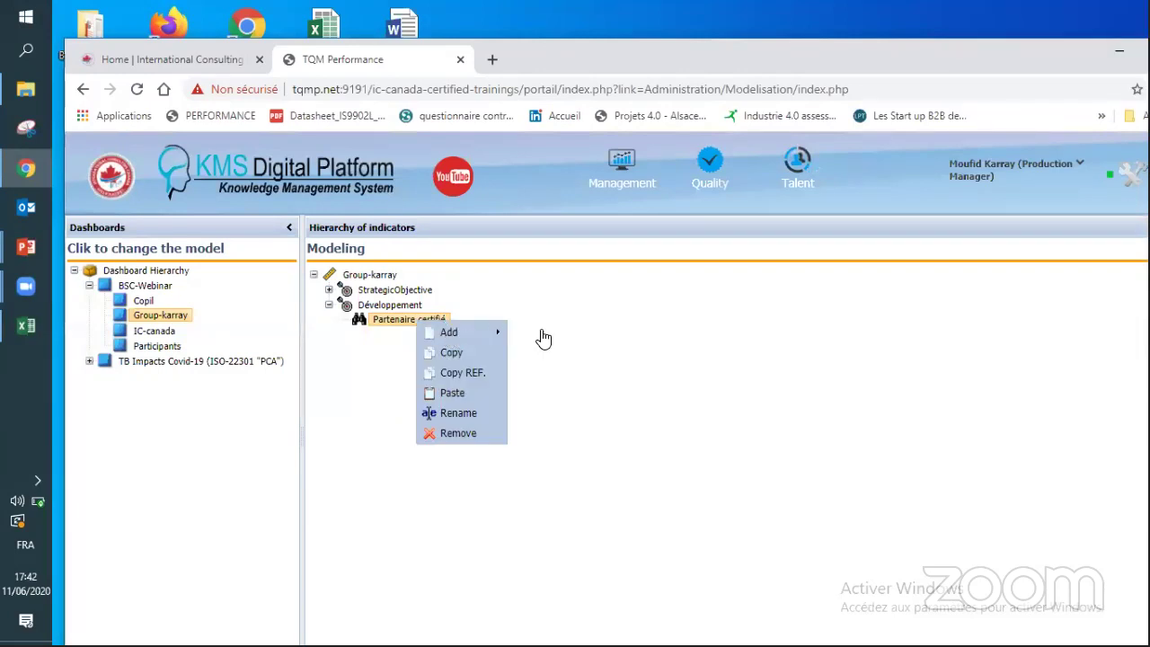
mouse_move(495, 332)
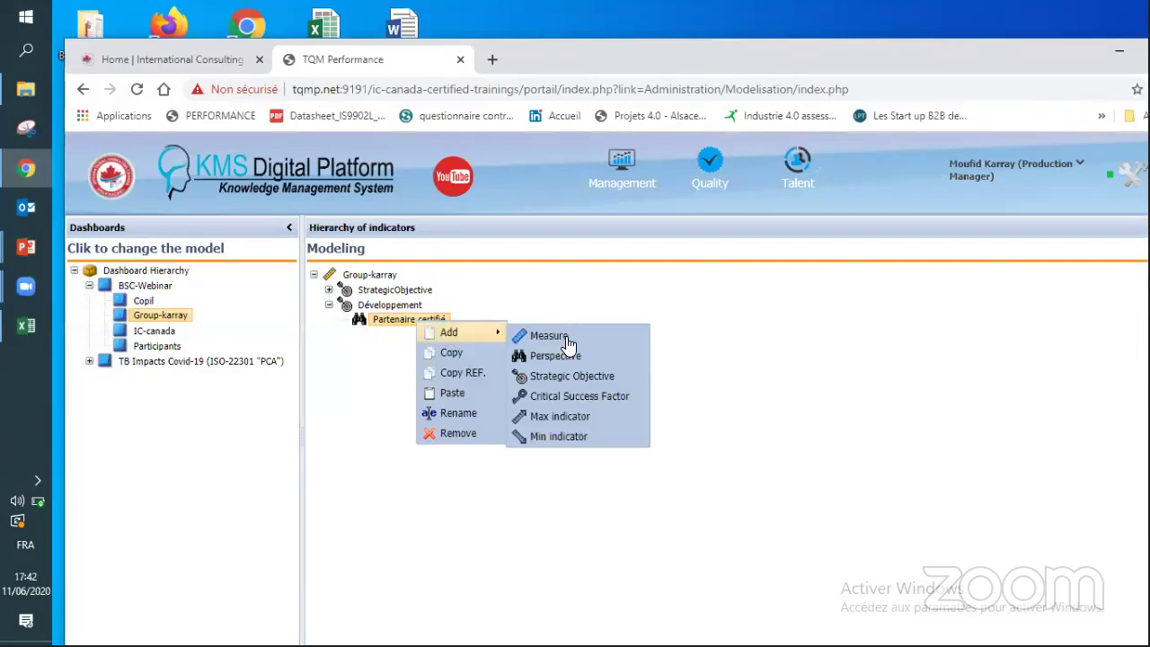
left_click(584, 417)
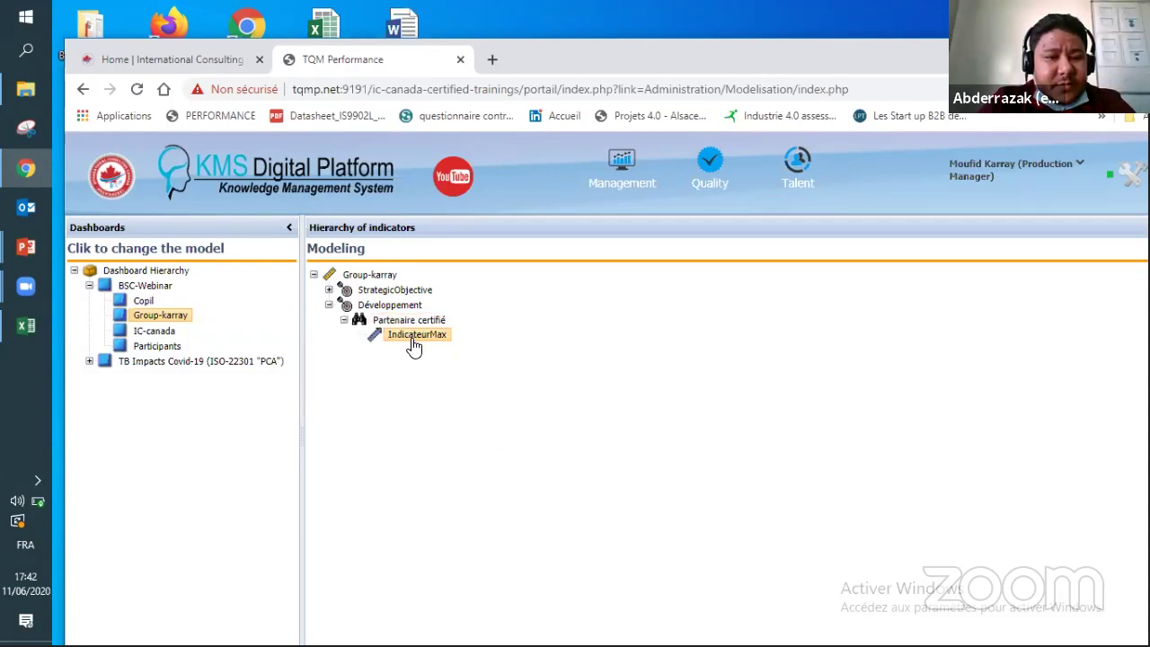
Step: Rename the new Max indicator under Partenaire certifié as Certficat/Participant in its characteristics
double_click(414, 345)
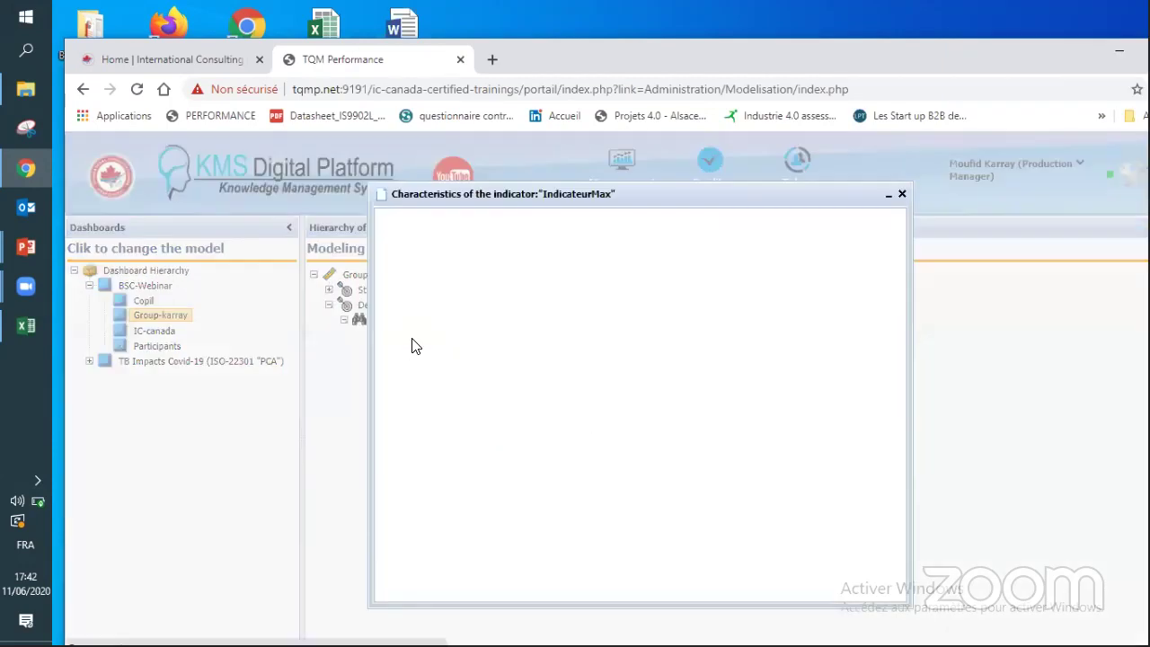
left_click_drag(505, 261, 416, 263)
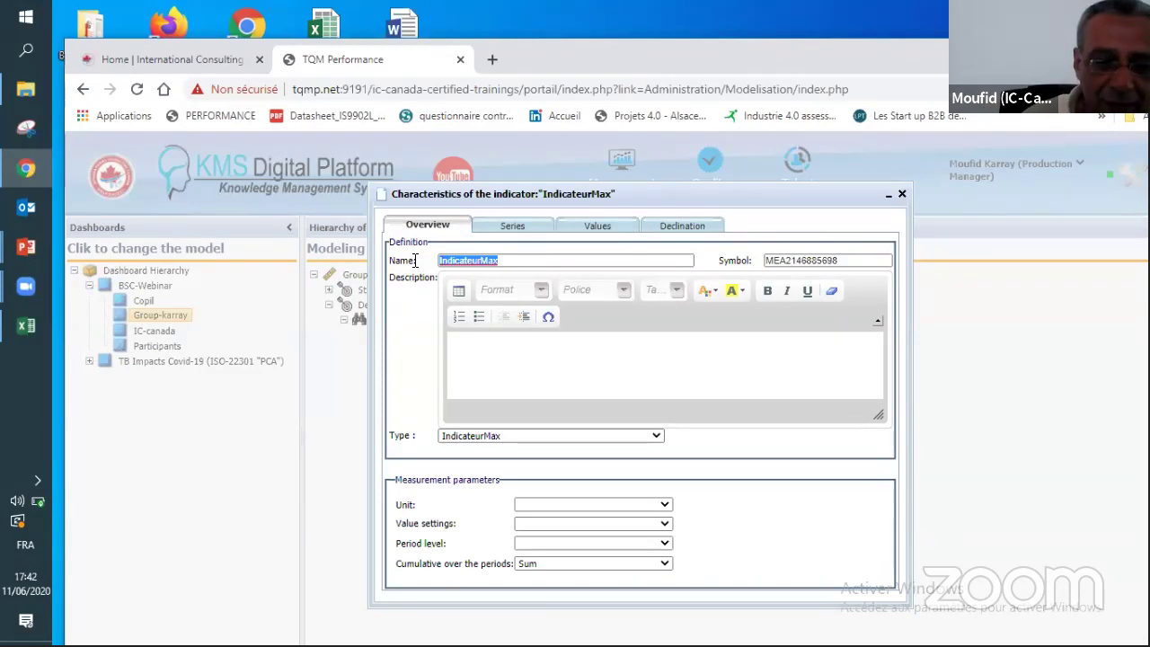
type("Certf")
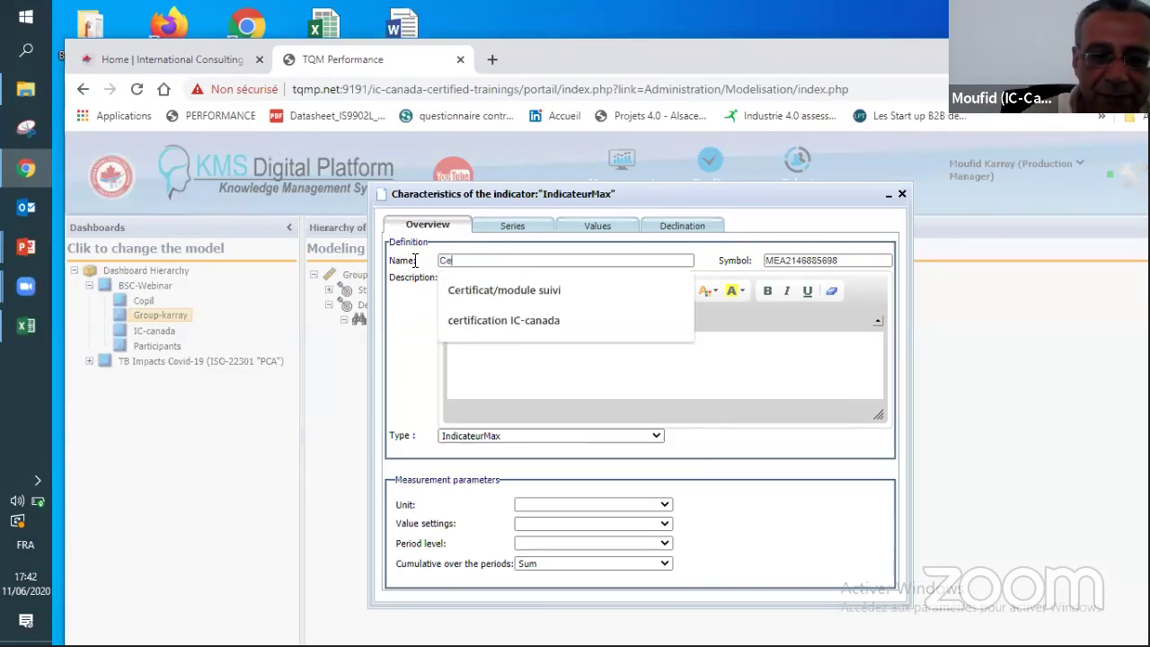
type("icat")
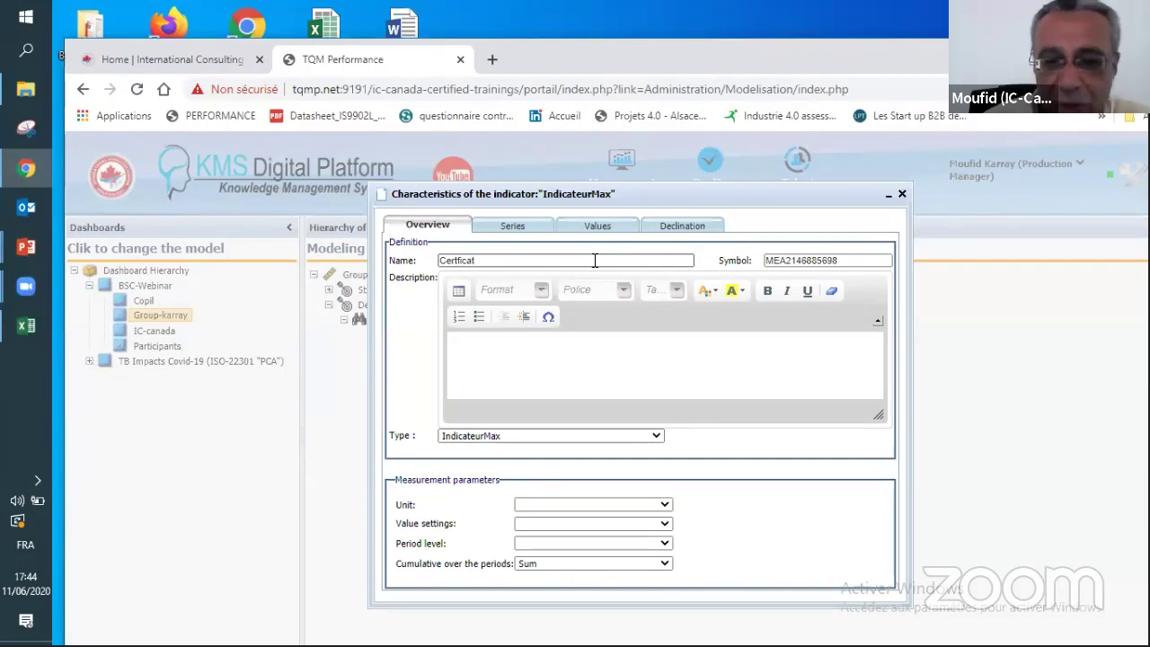
type("/p")
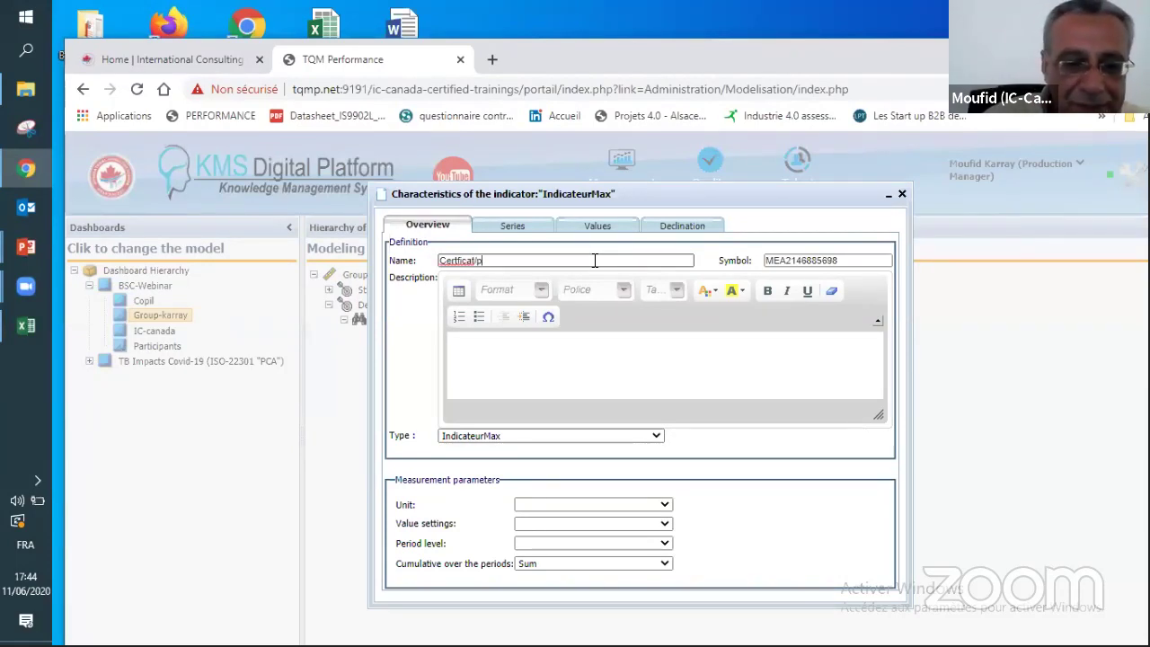
type("artici")
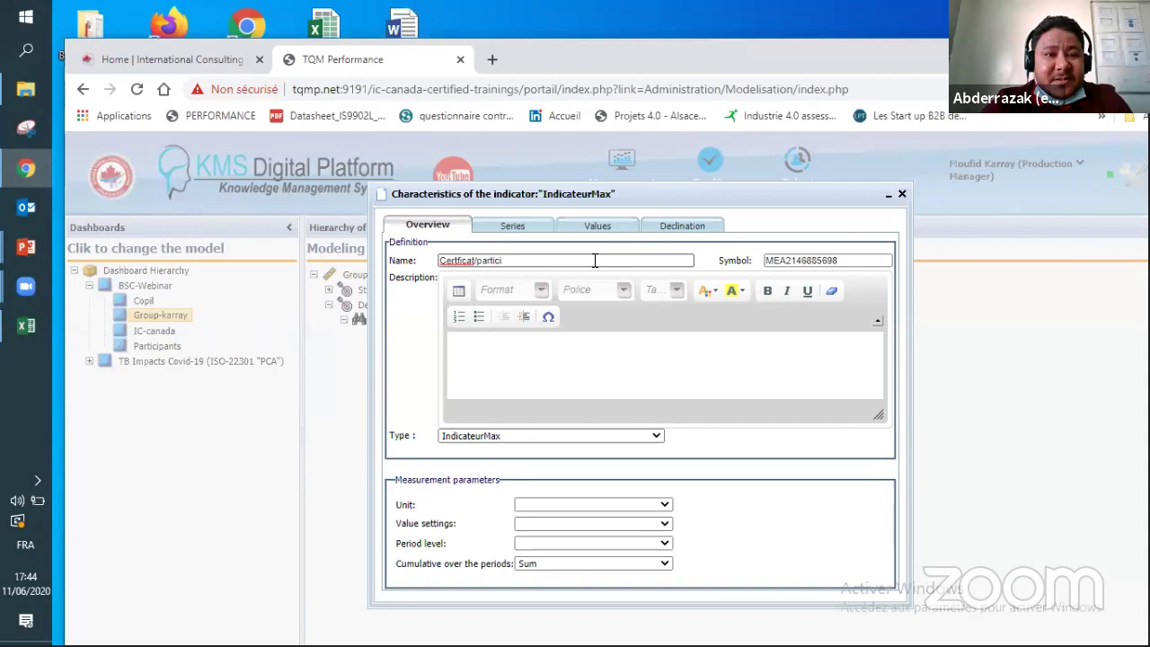
key("BackSpace")
type("pant")
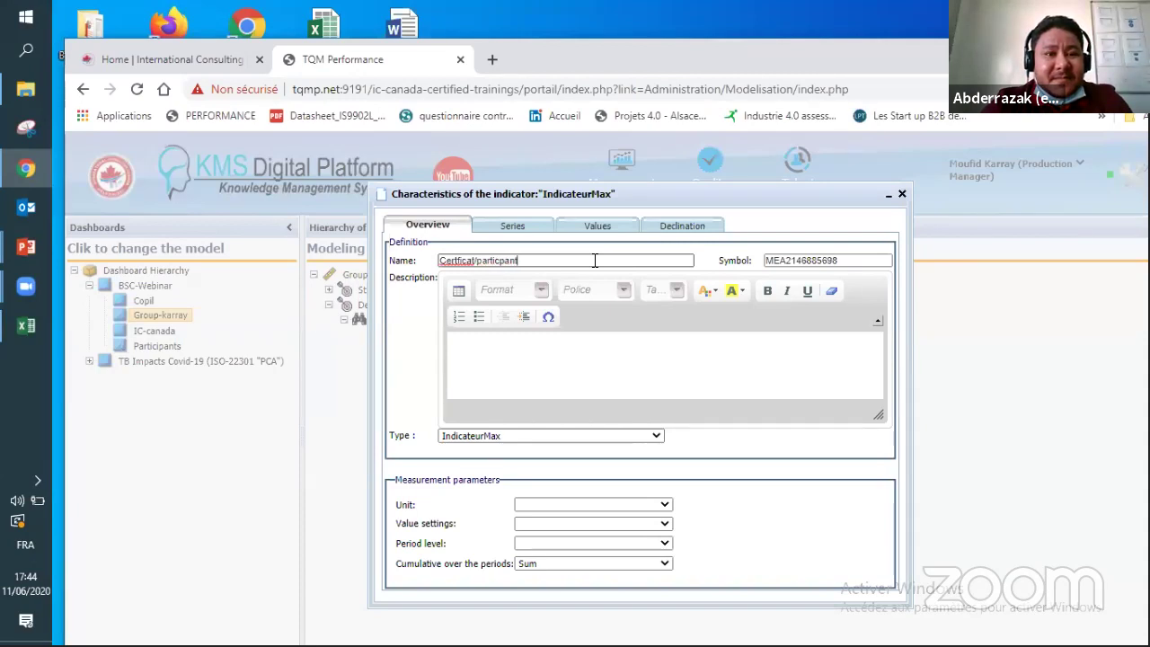
key("BackSpace")
key("BackSpace")
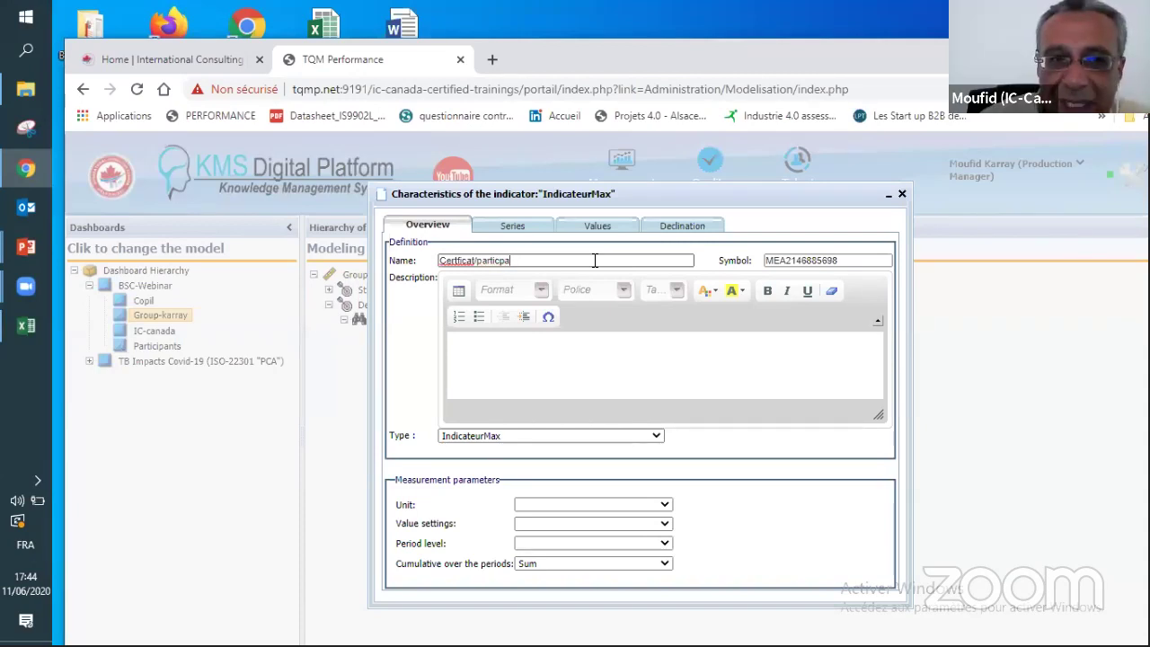
key("BackSpace")
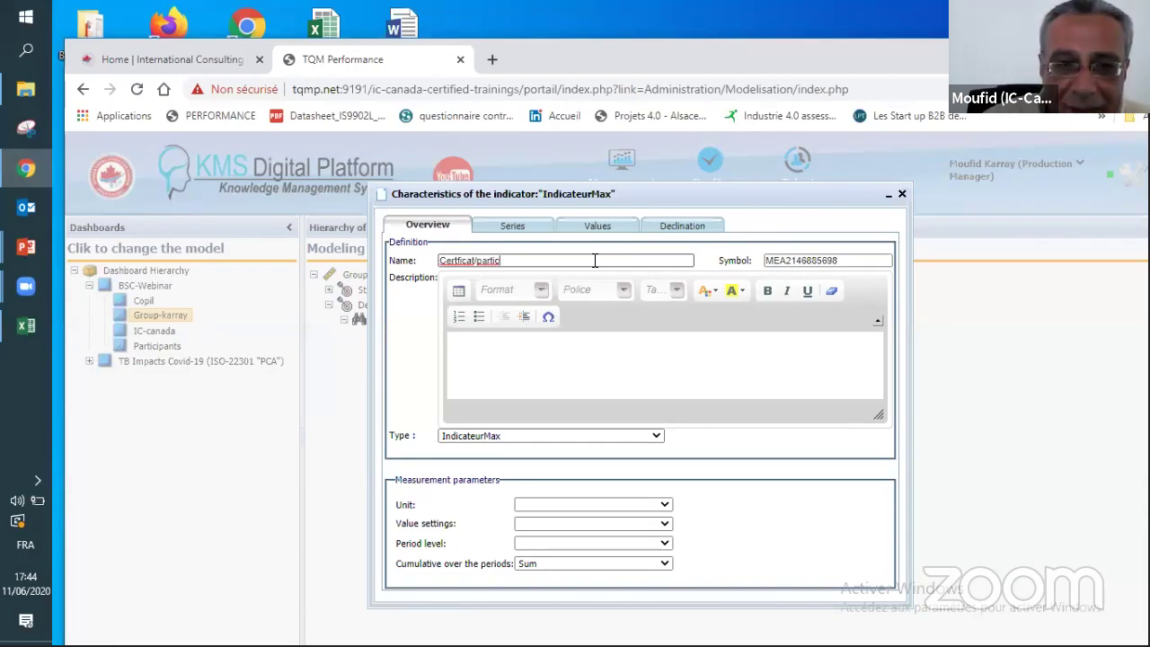
key("BackSpace")
key("BackSpace")
key("BackSpace")
key("BackSpace")
key("BackSpace")
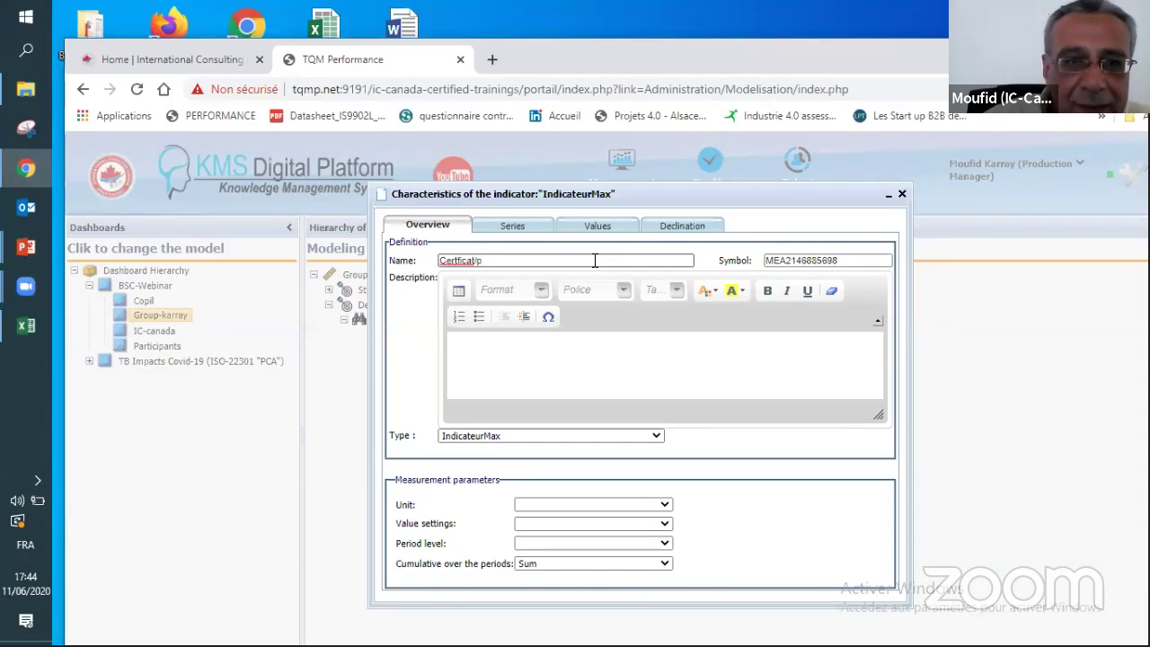
type("Par")
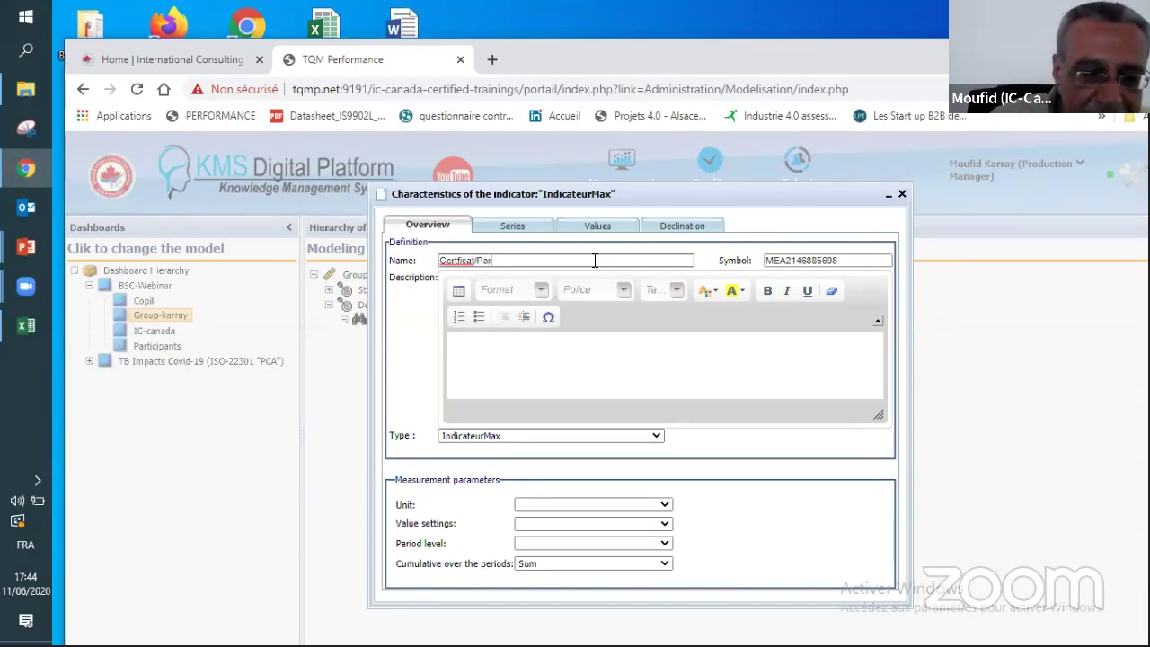
type("ticipant")
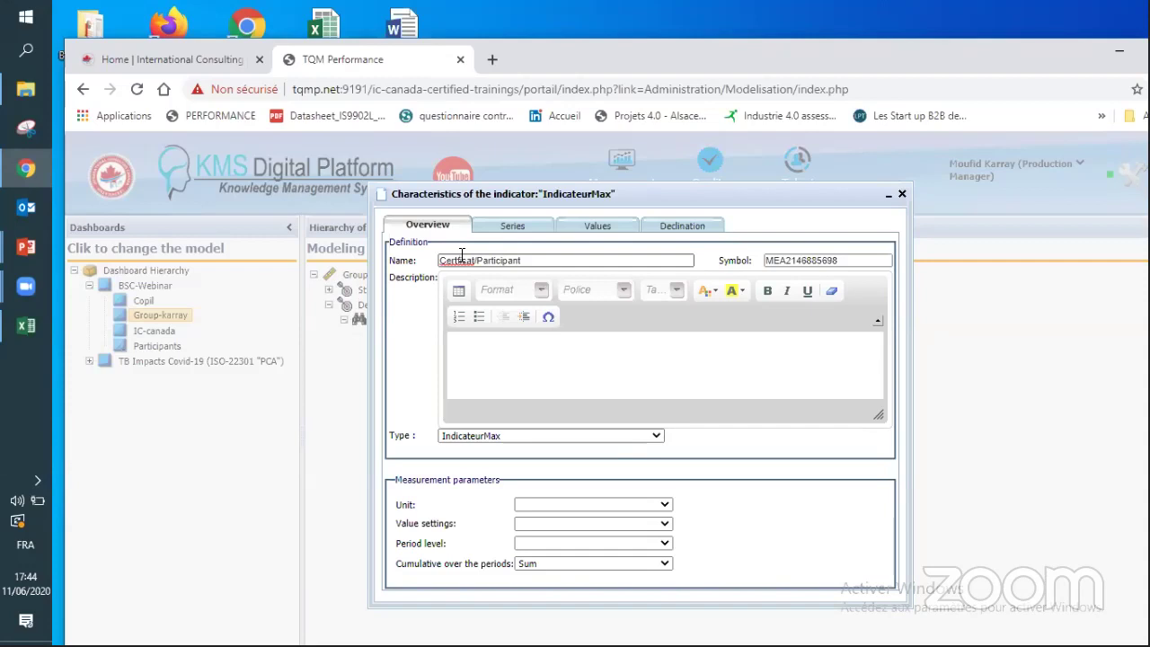
right_click(460, 255)
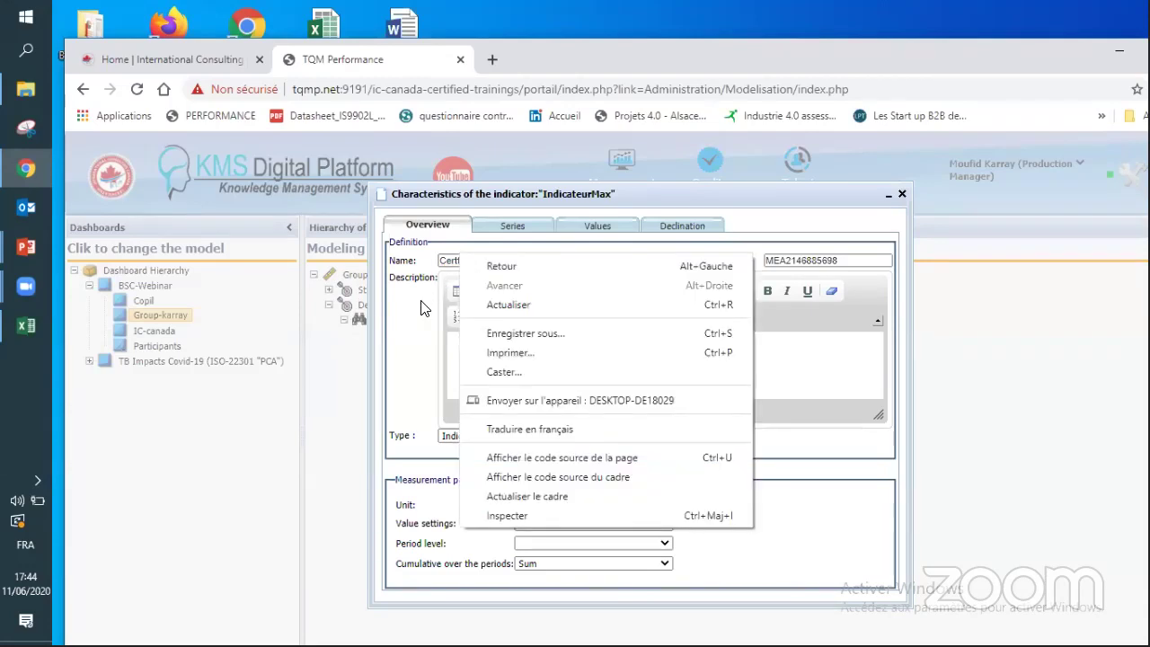
key("Escape")
Step: Set the indicator's measurement parameters to Percentage unit, Basic - Maximize value settings, Month period level and Average accumulation over the periods
left_click(604, 524)
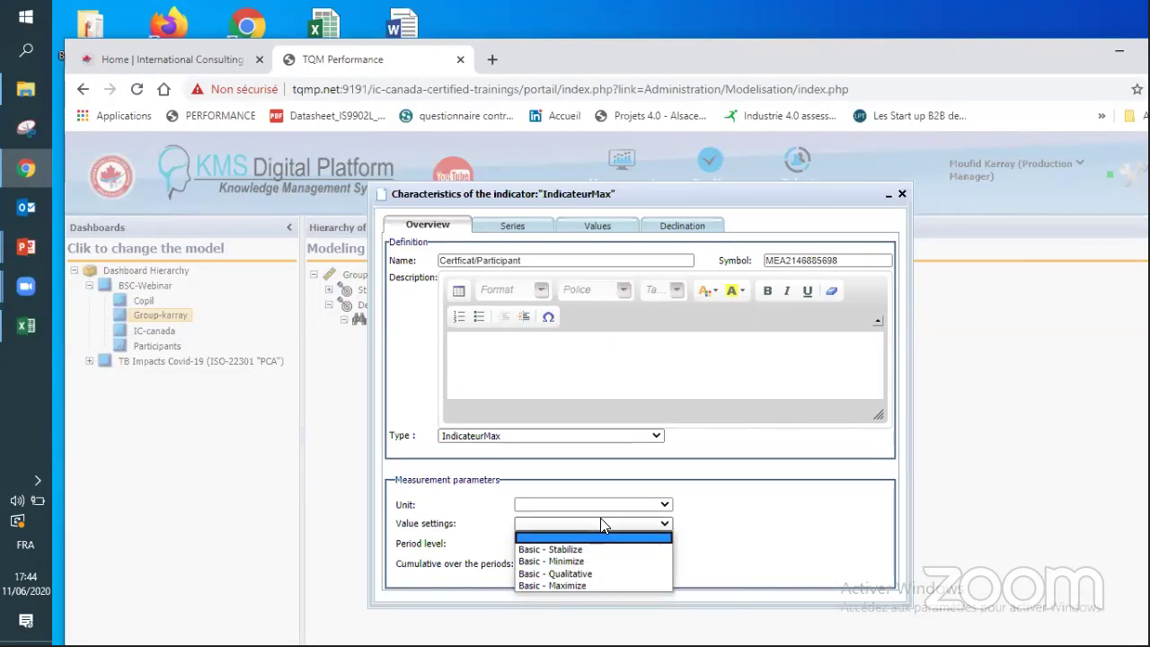
left_click(604, 587)
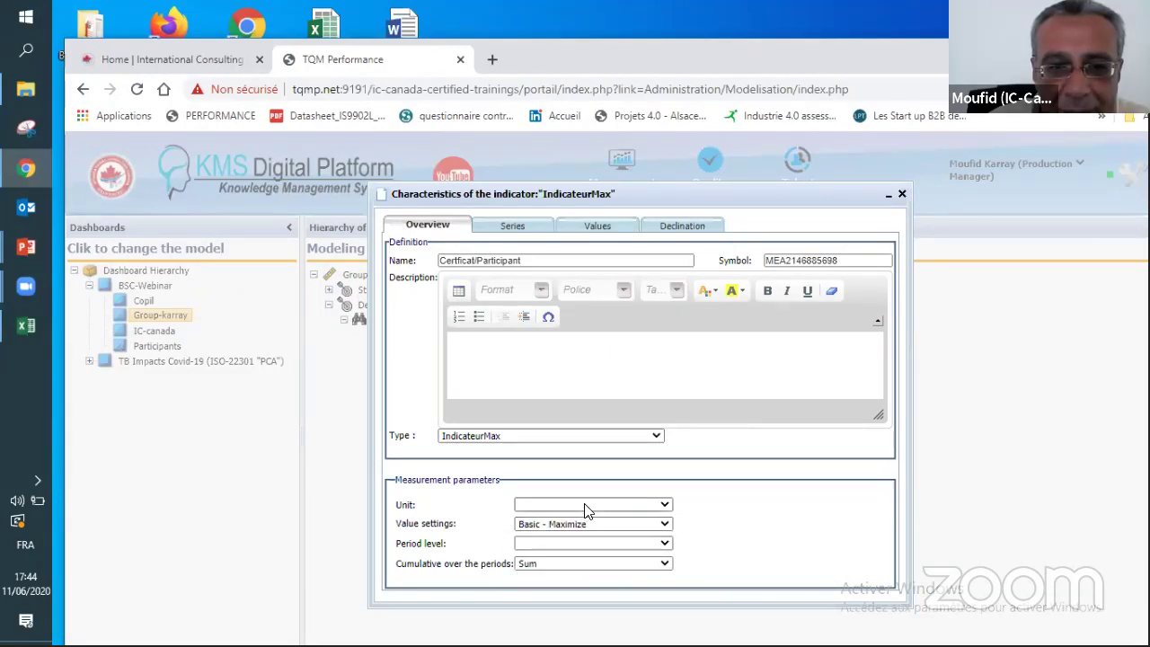
left_click(585, 505)
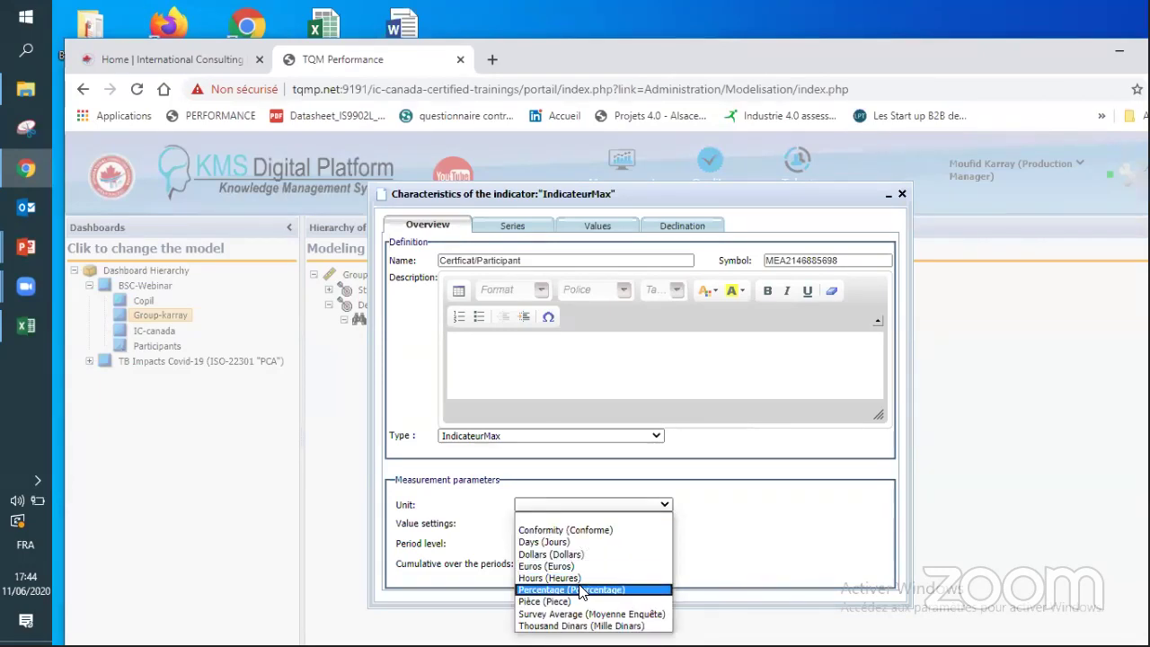
left_click(573, 590)
left_click(566, 543)
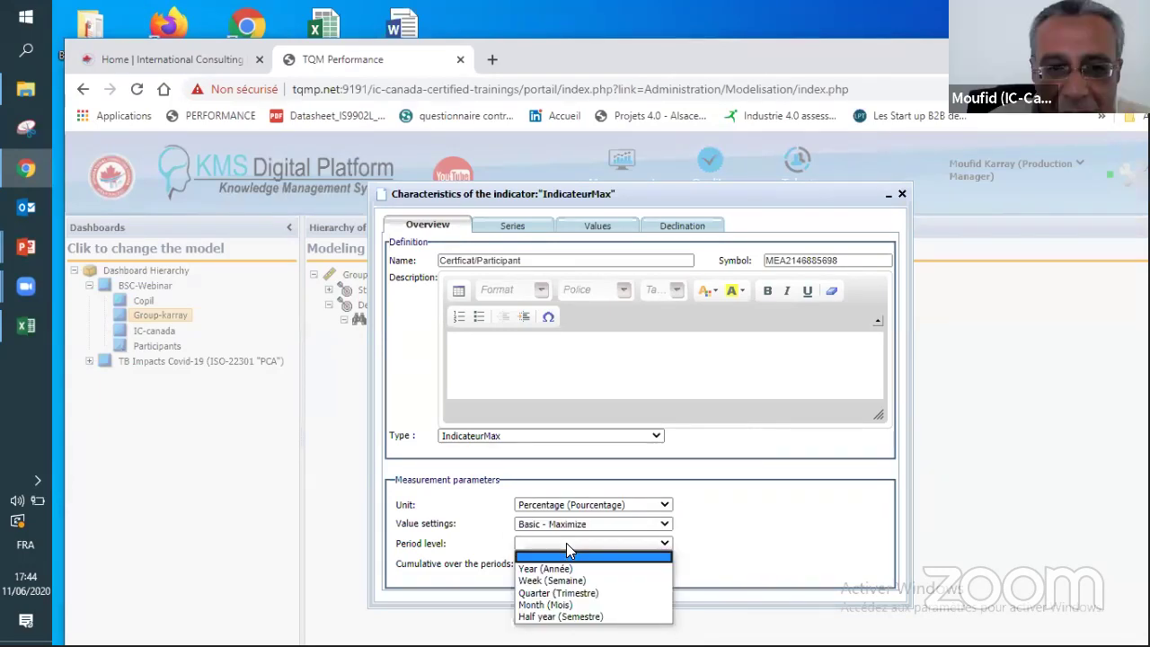
left_click(570, 606)
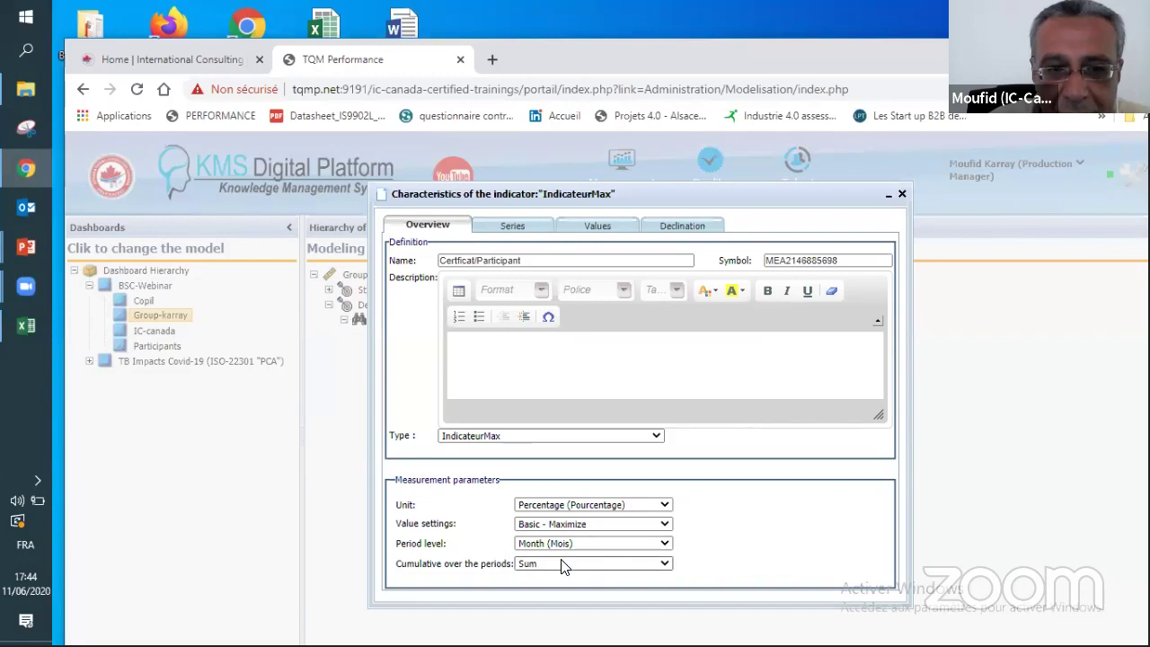
left_click(561, 564)
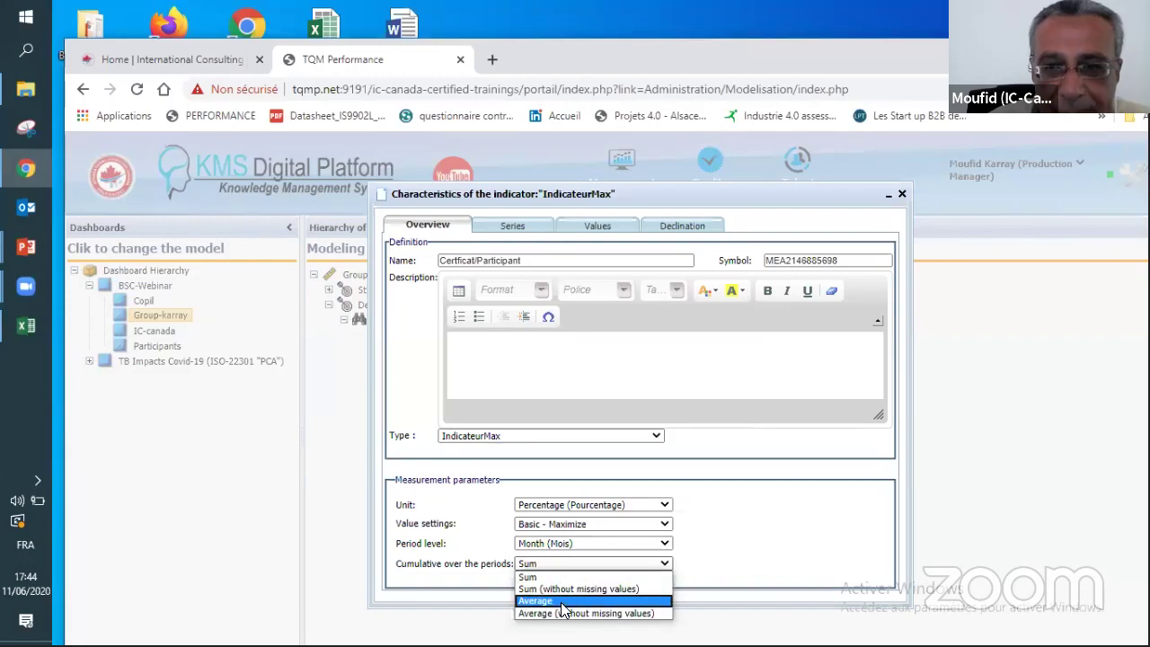
left_click(559, 601)
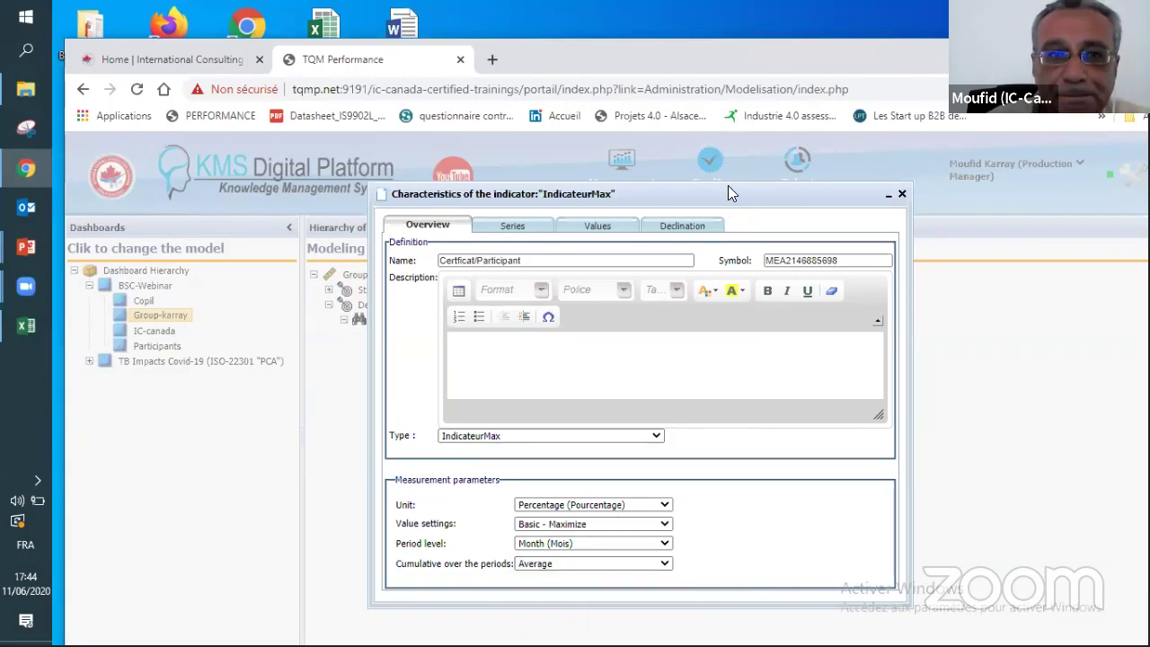
Step: Switch the indicator's Target series to Formula entry, define its formula as 50/100 and save it
left_click_drag(522, 194, 352, 173)
left_click(354, 208)
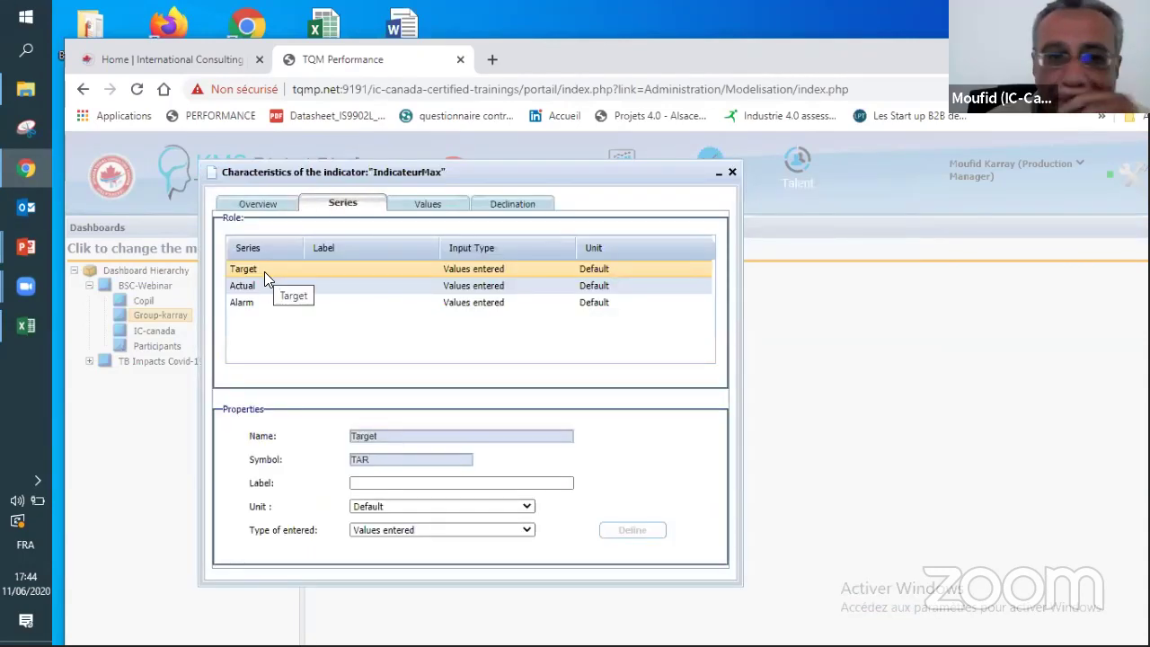
left_click(424, 531)
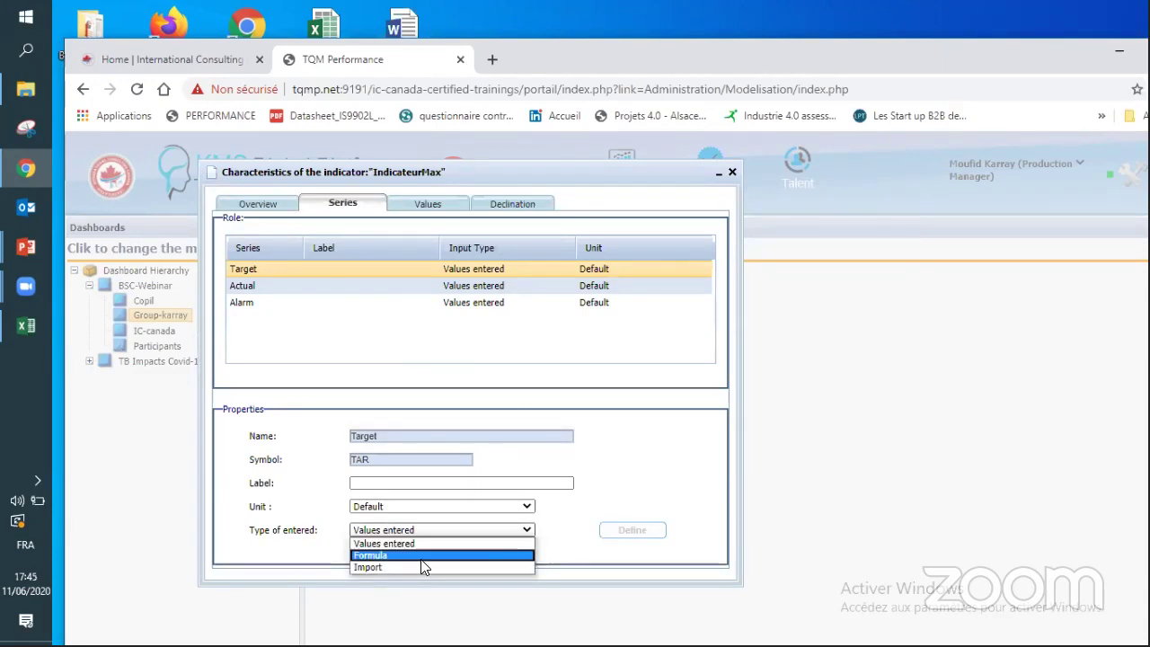
left_click(396, 555)
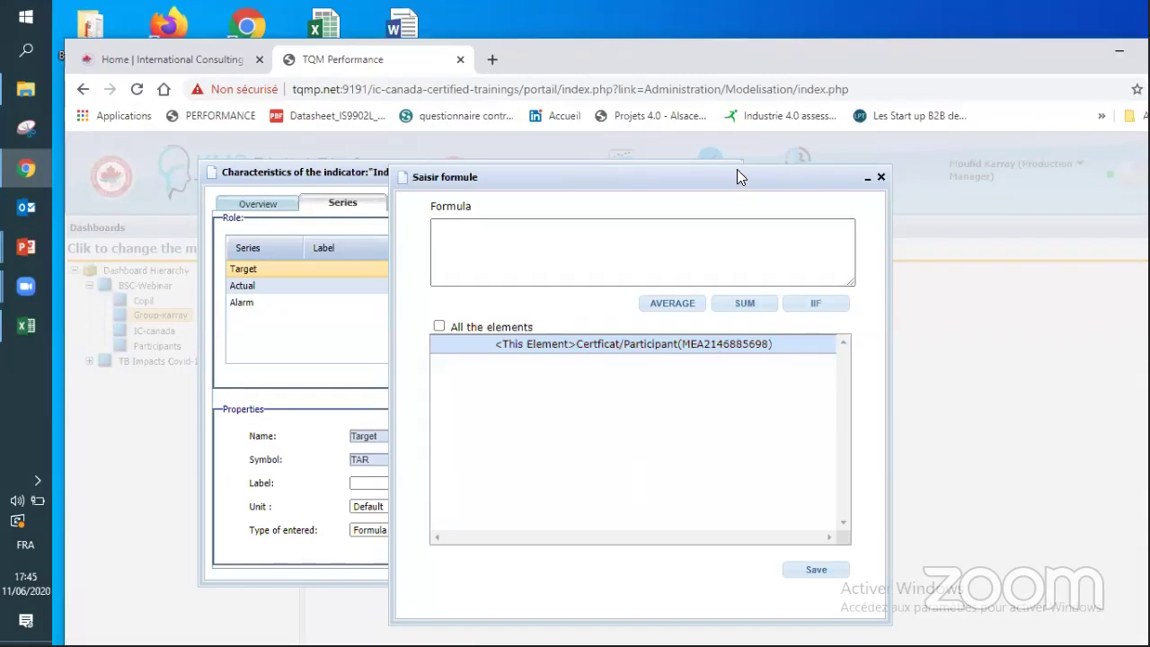
left_click_drag(737, 176, 574, 139)
left_click(521, 206)
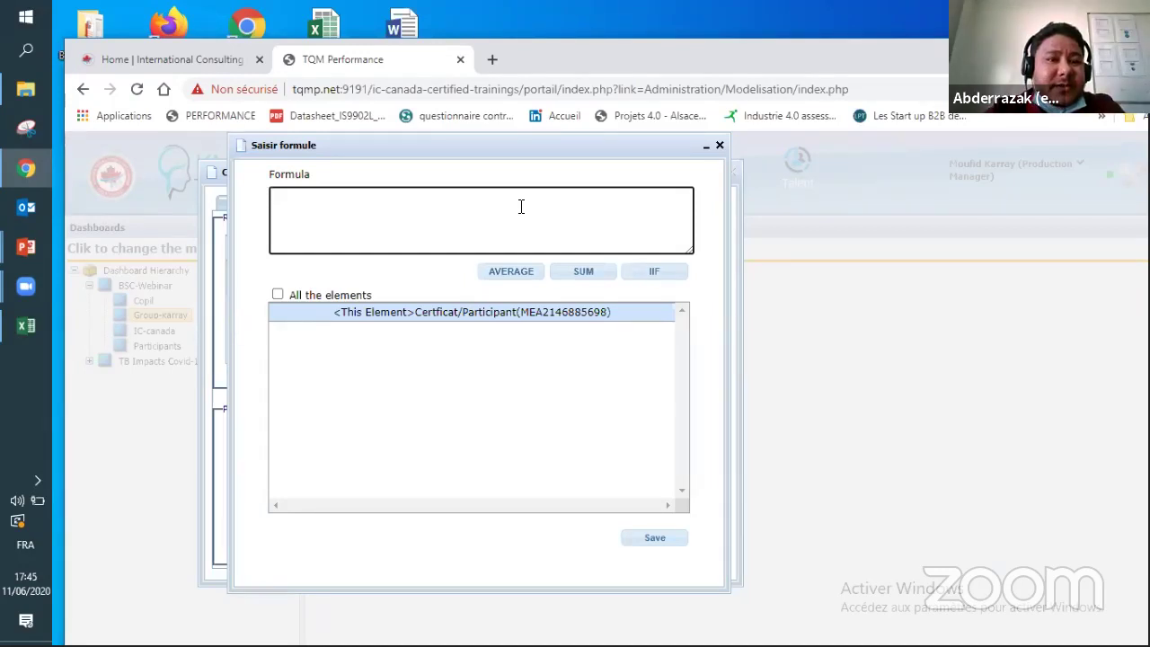
type("0")
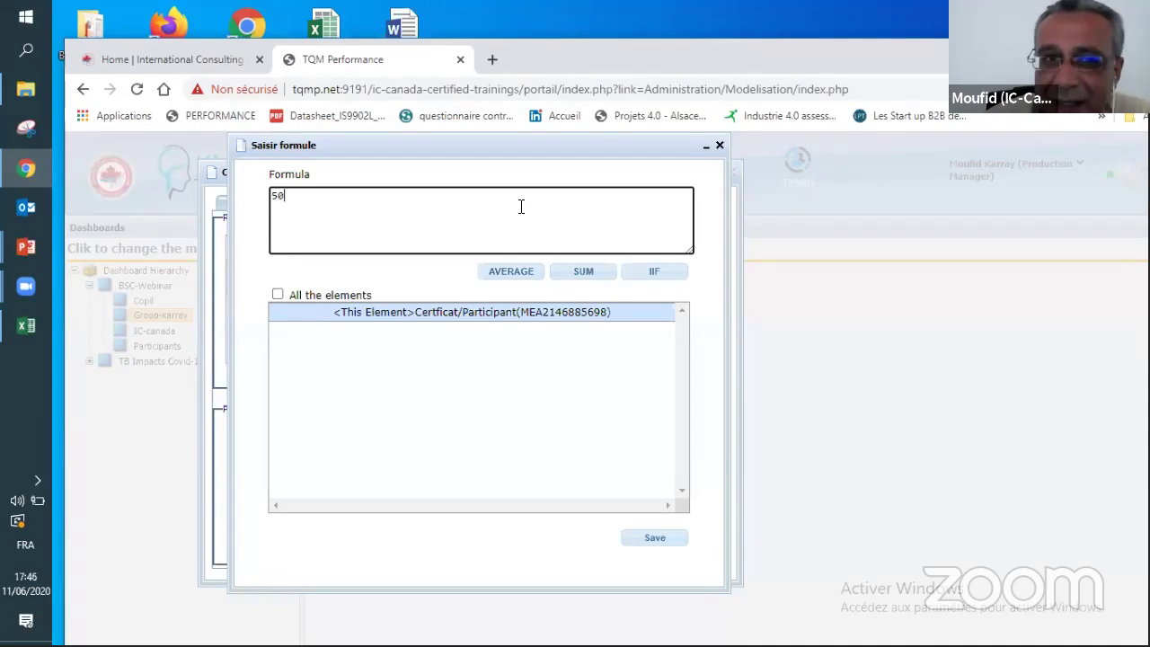
type("/100")
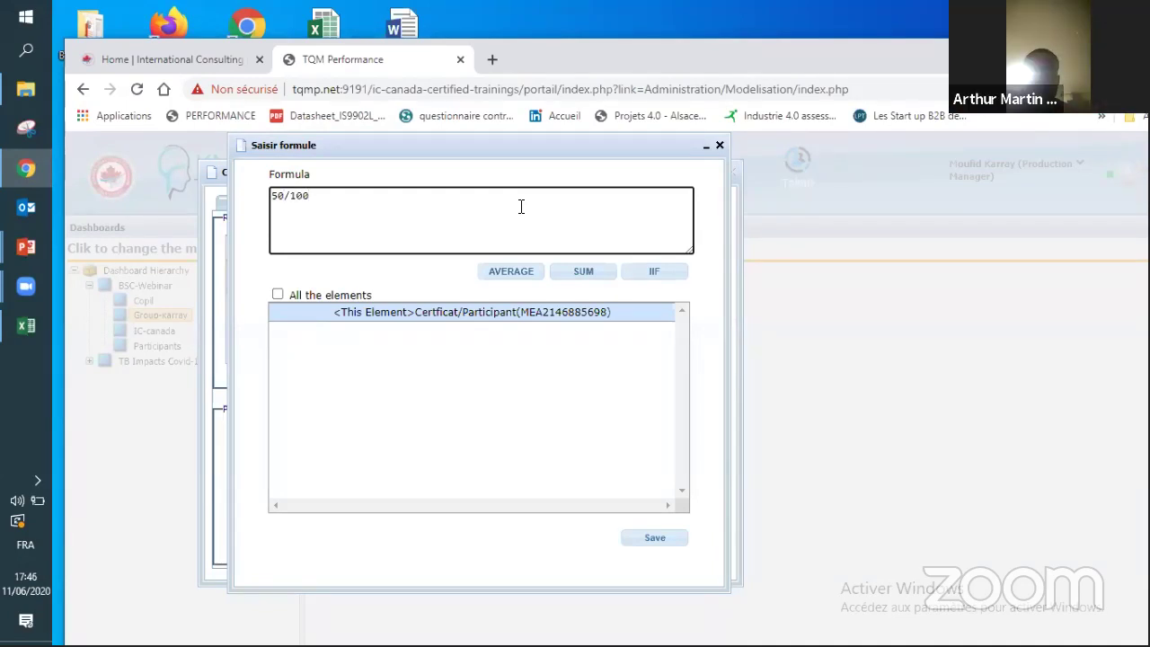
left_click(658, 542)
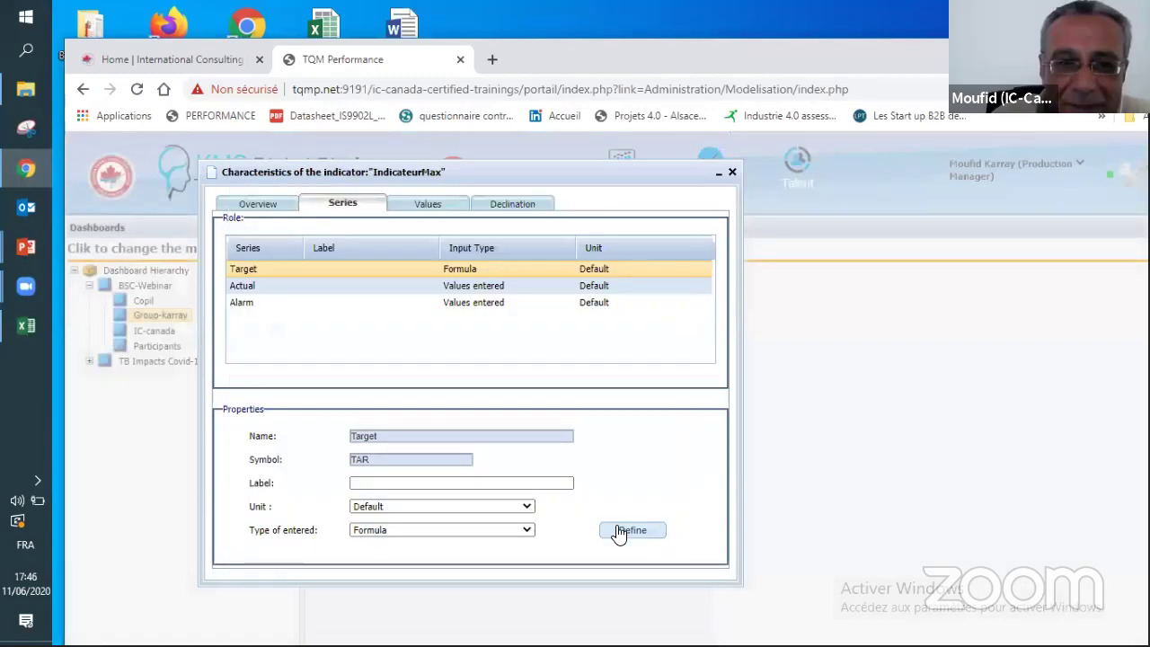
Step: Switch the Alarm series to Formula entry, define its formula as 30/100 and save it
left_click(269, 307)
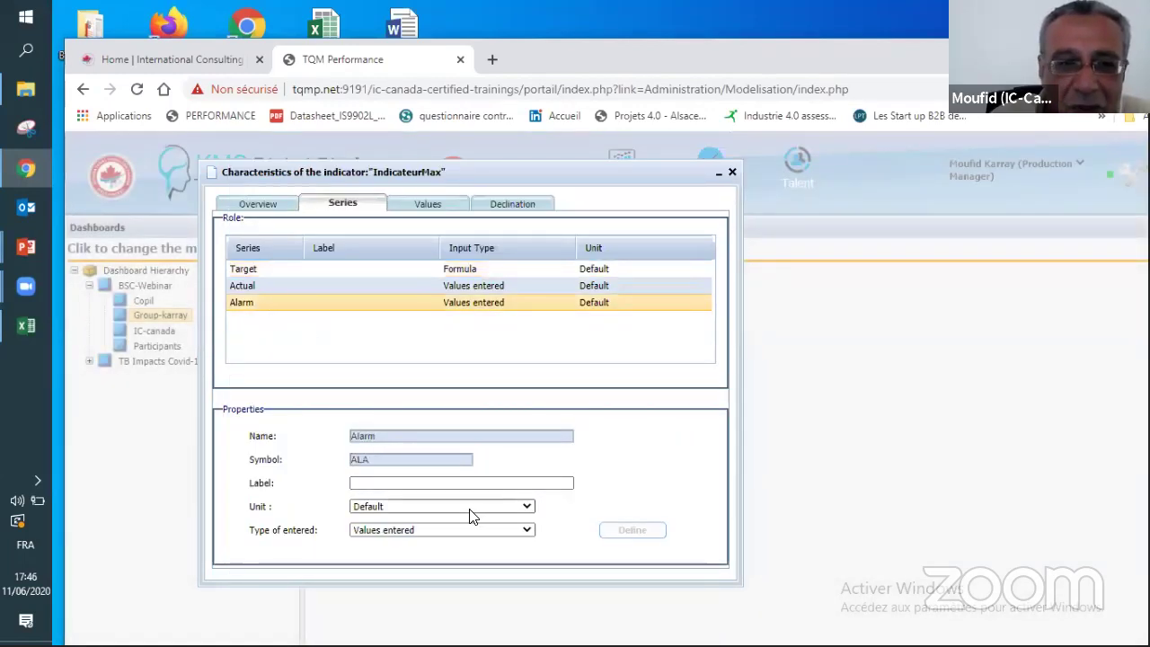
left_click(427, 532)
left_click(427, 553)
left_click(629, 530)
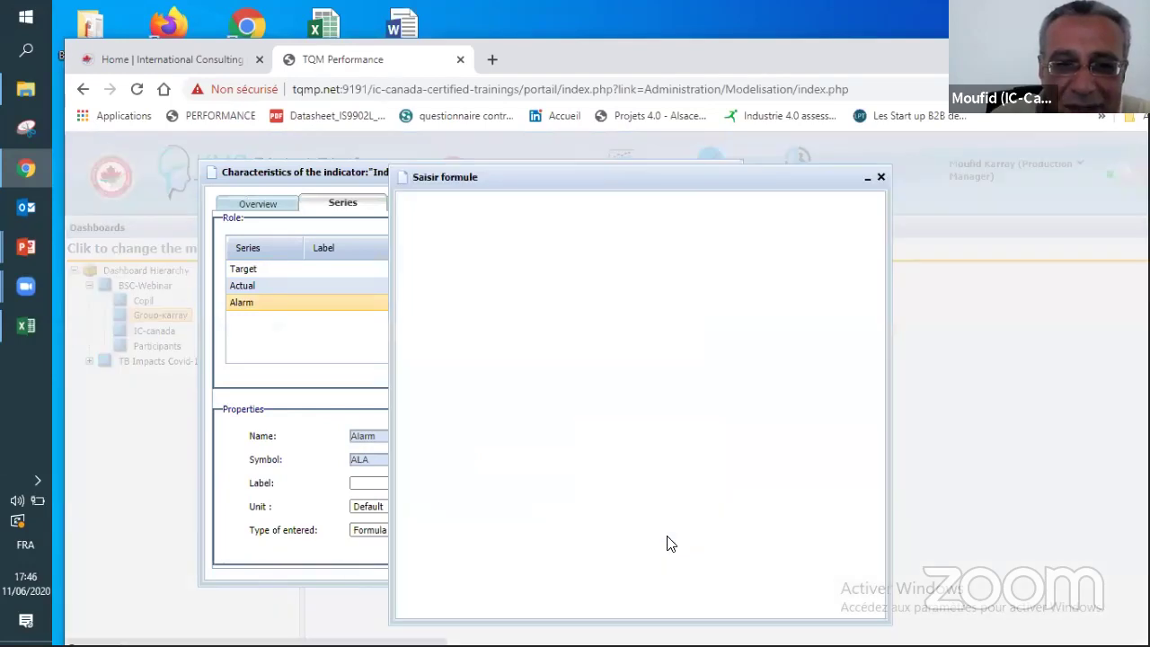
left_click(467, 244)
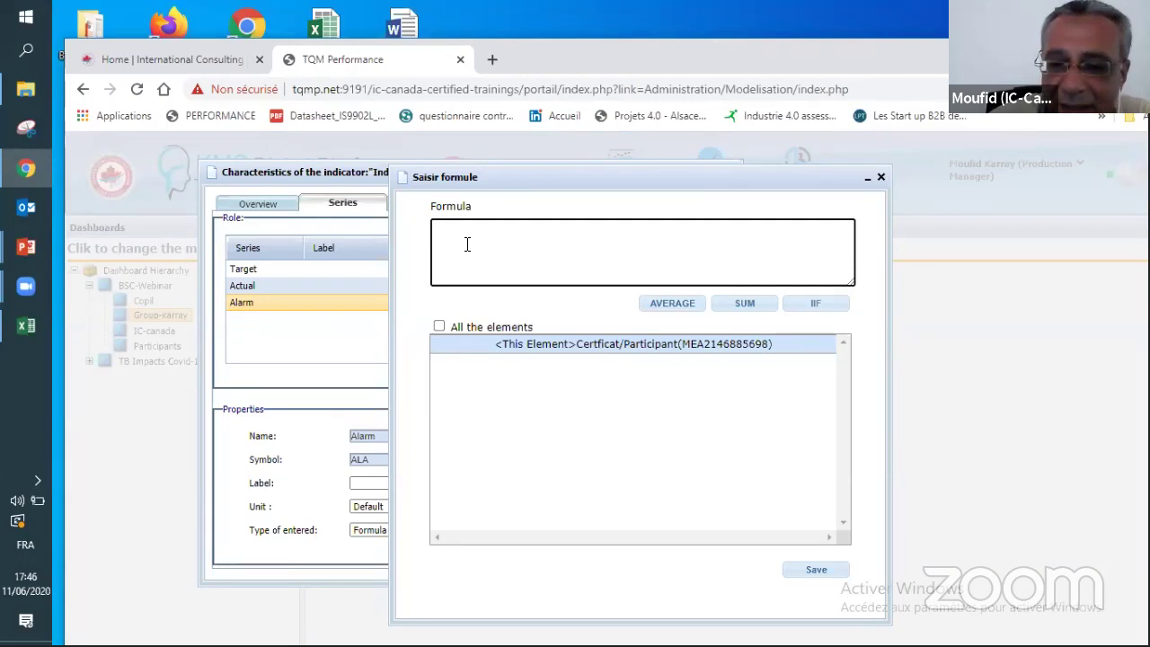
type("30/100")
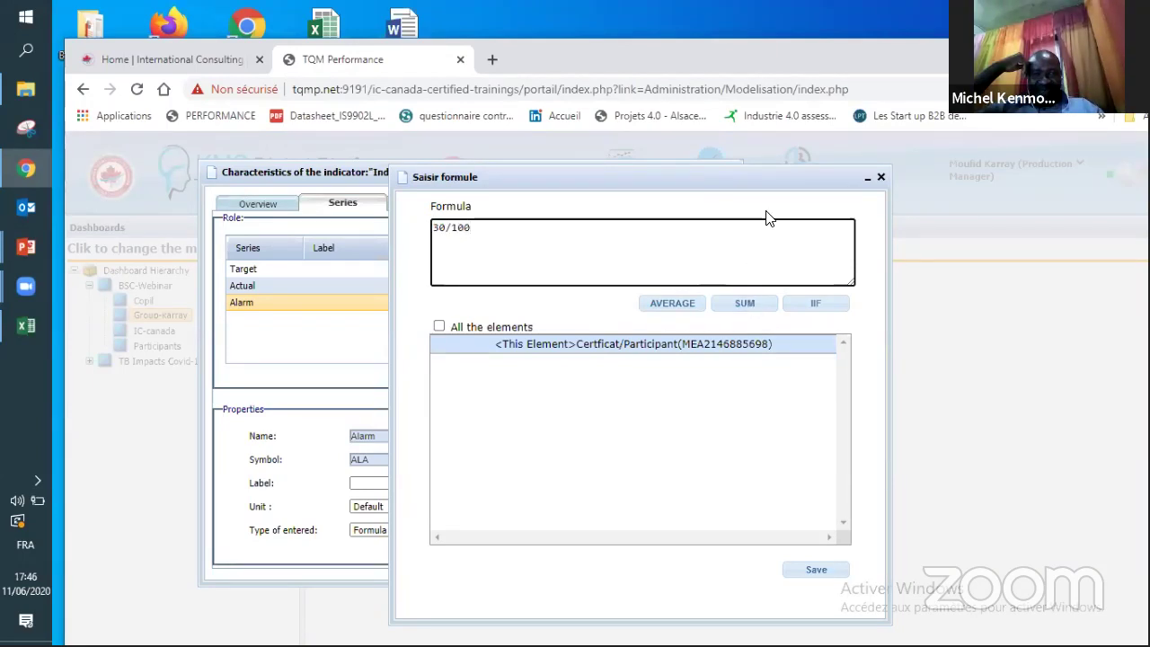
left_click_drag(744, 177, 605, 181)
left_click(683, 574)
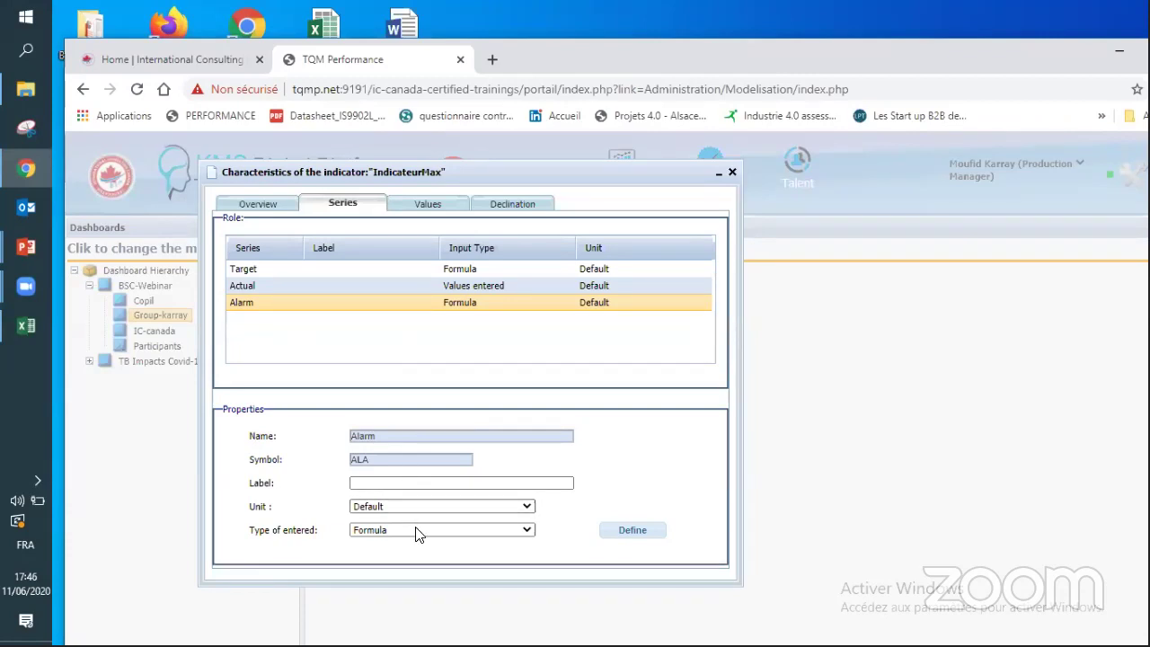
Step: Check the entry types available for the Actual series and keep it on Values entered
left_click(257, 288)
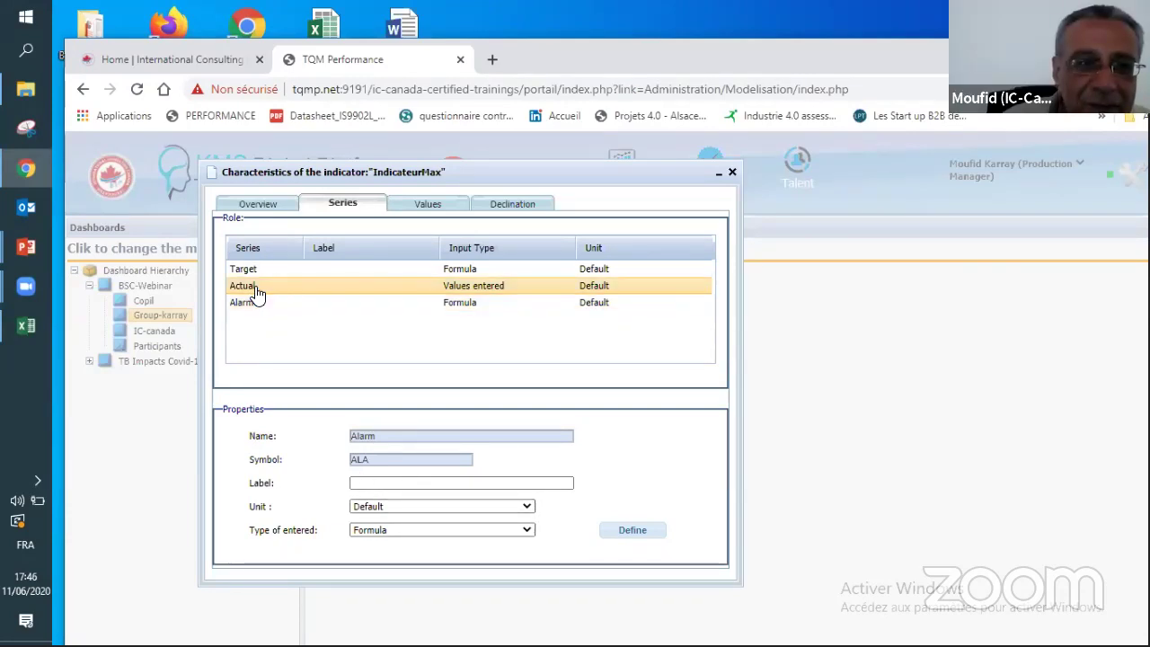
left_click(441, 530)
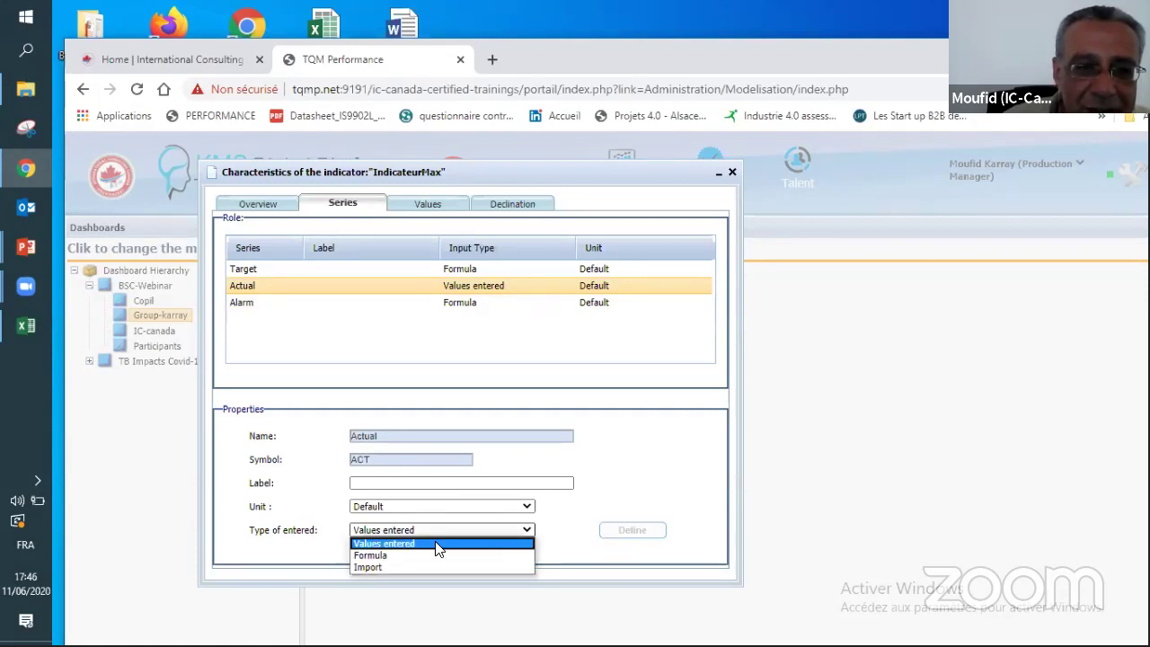
left_click(443, 544)
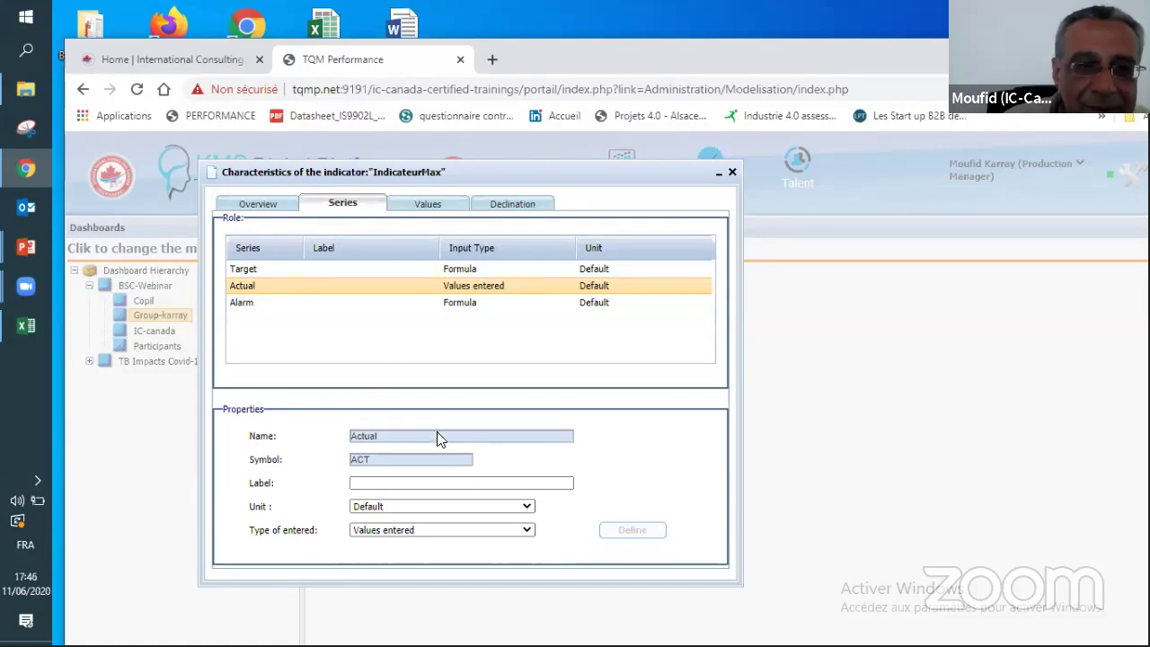
left_click(527, 531)
left_click(527, 530)
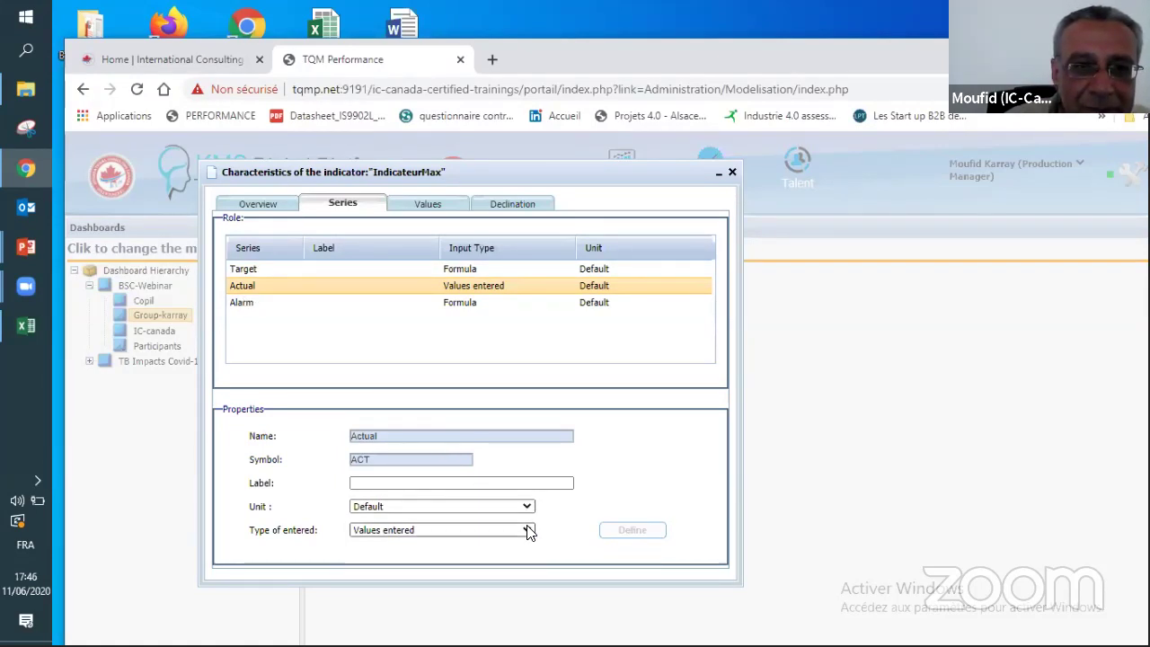
Step: Enter 0 as the Actual value for period M-6 / 2020 in the indicator's values, and close its characteristics
left_click(430, 205)
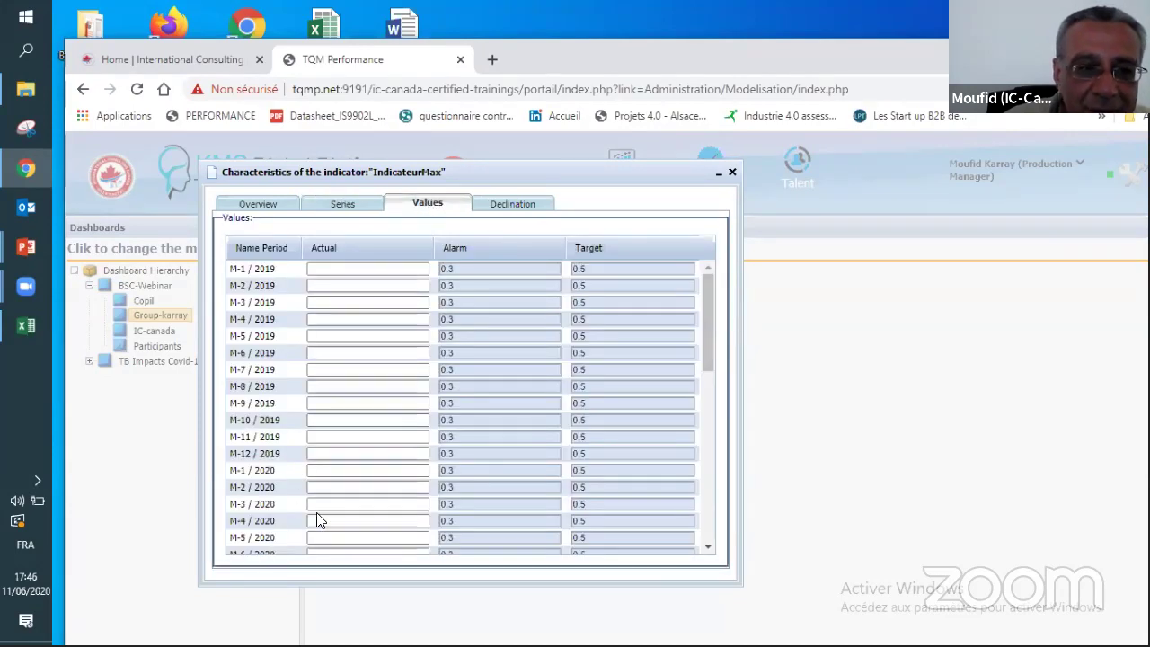
left_click(347, 550)
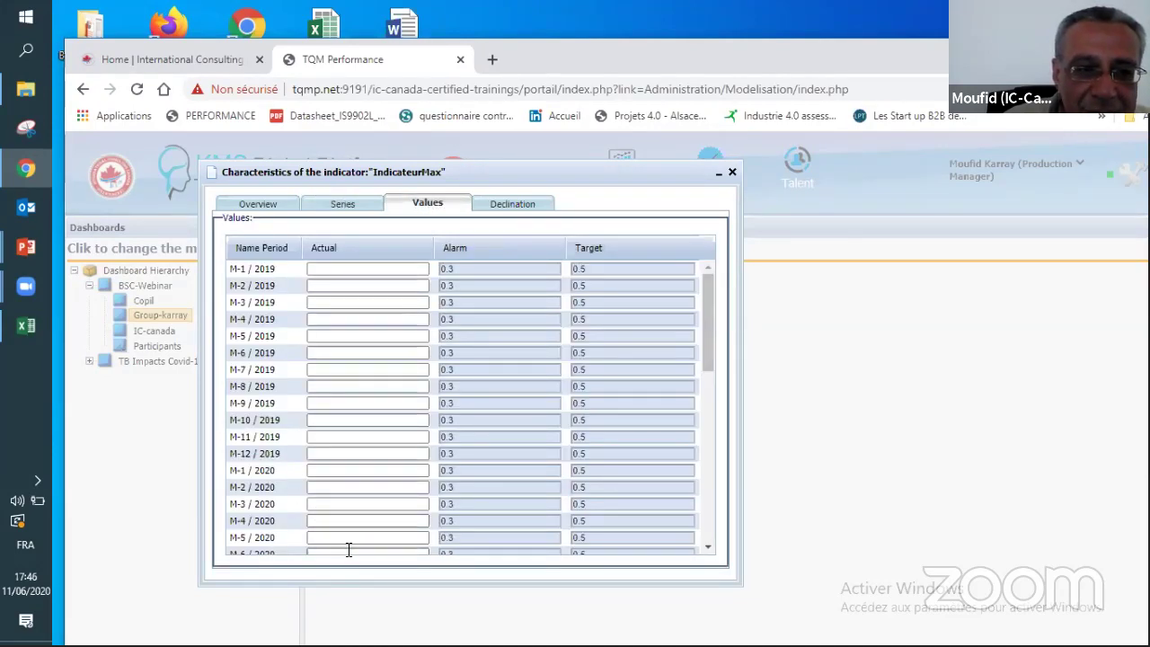
left_click_drag(707, 341, 704, 386)
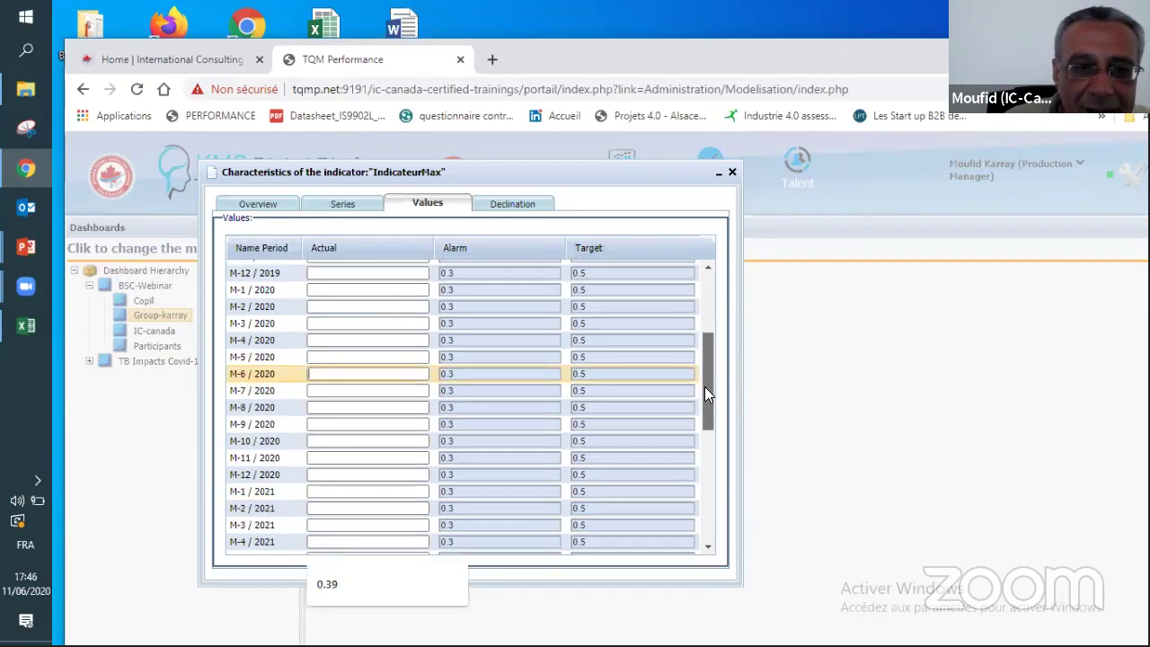
left_click(311, 372)
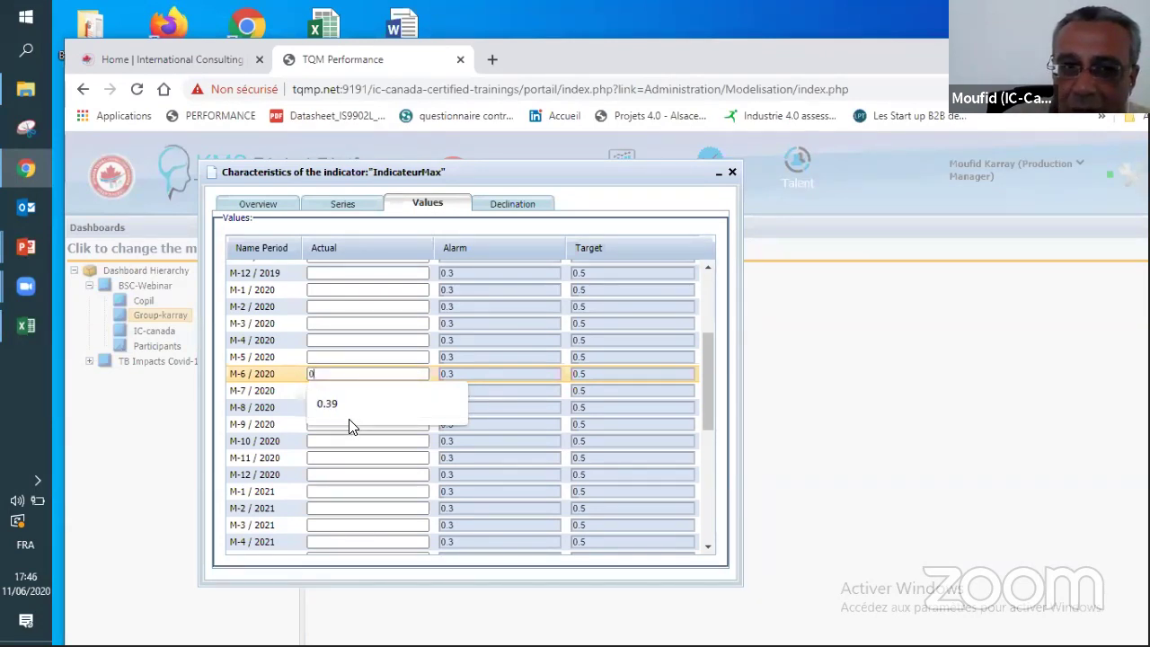
left_click(732, 175)
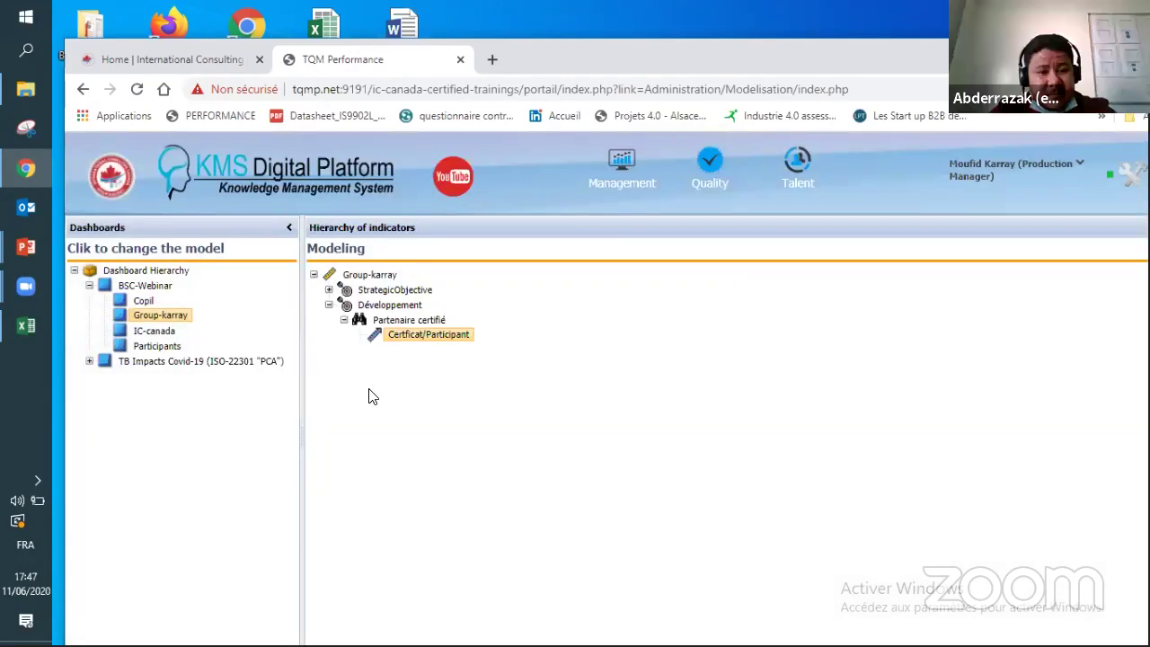
Step: Collapse Partenaire certifié in the indicator hierarchy and add a second perspective beneath the Développement objective
left_click(329, 307)
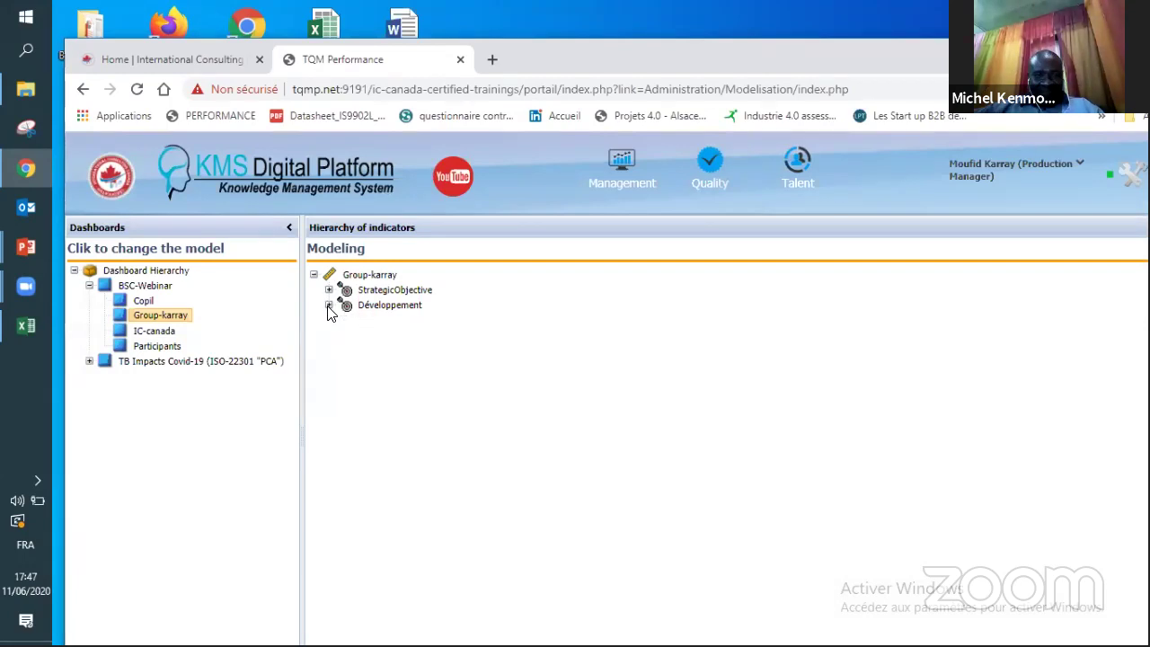
left_click(329, 308)
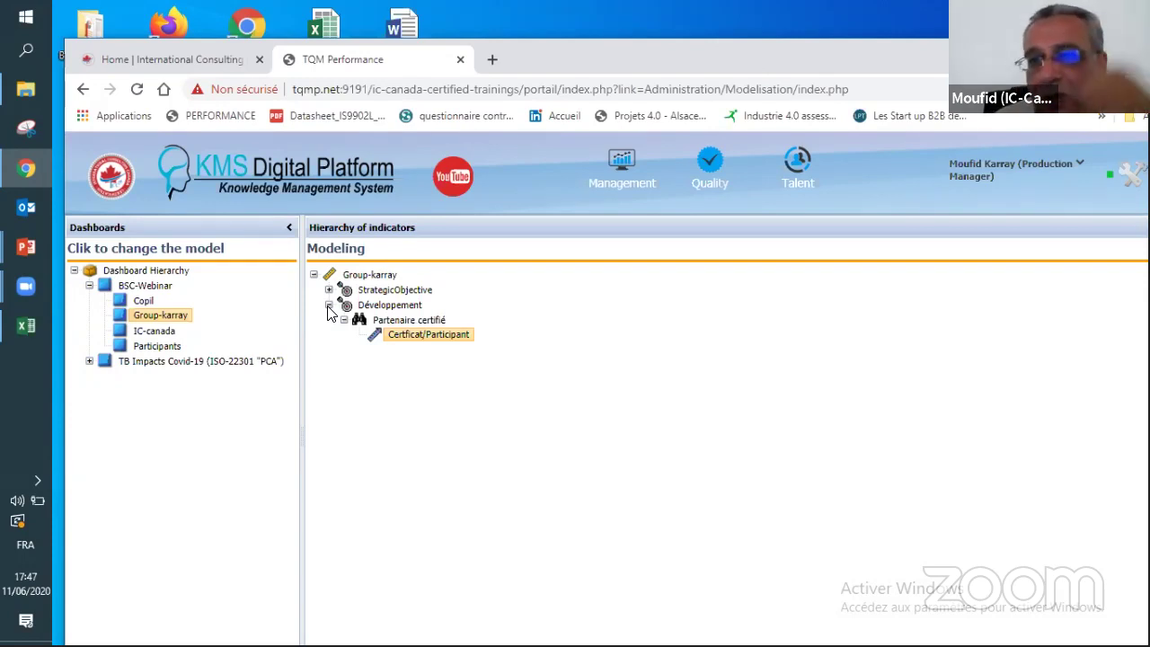
left_click(344, 321)
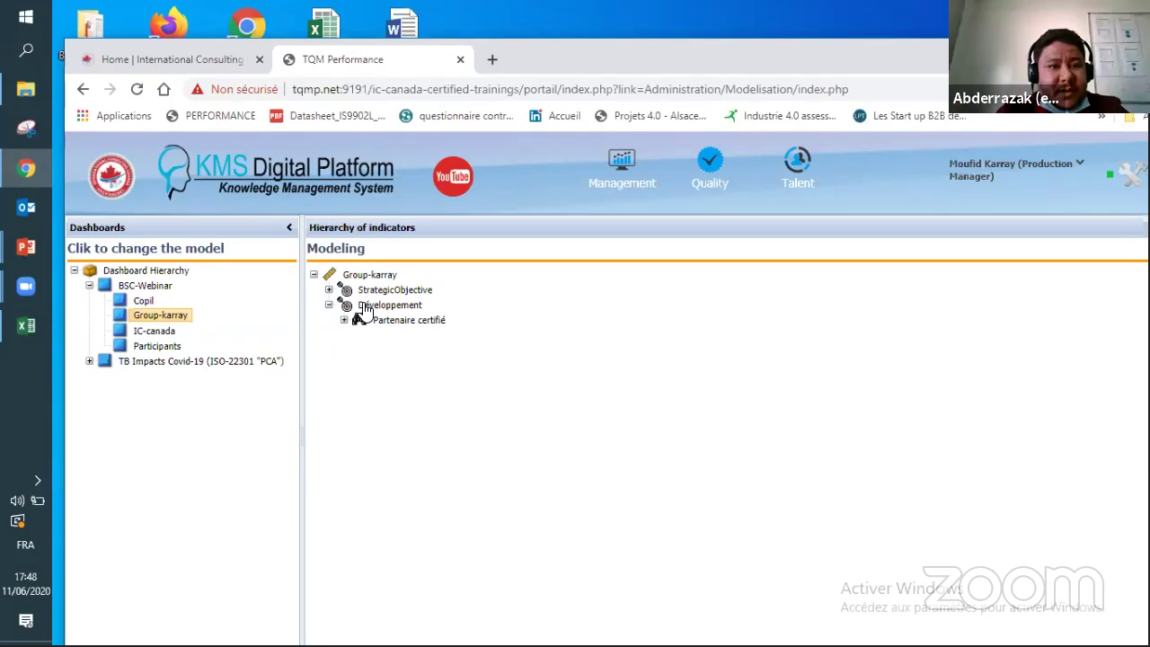
right_click(367, 309)
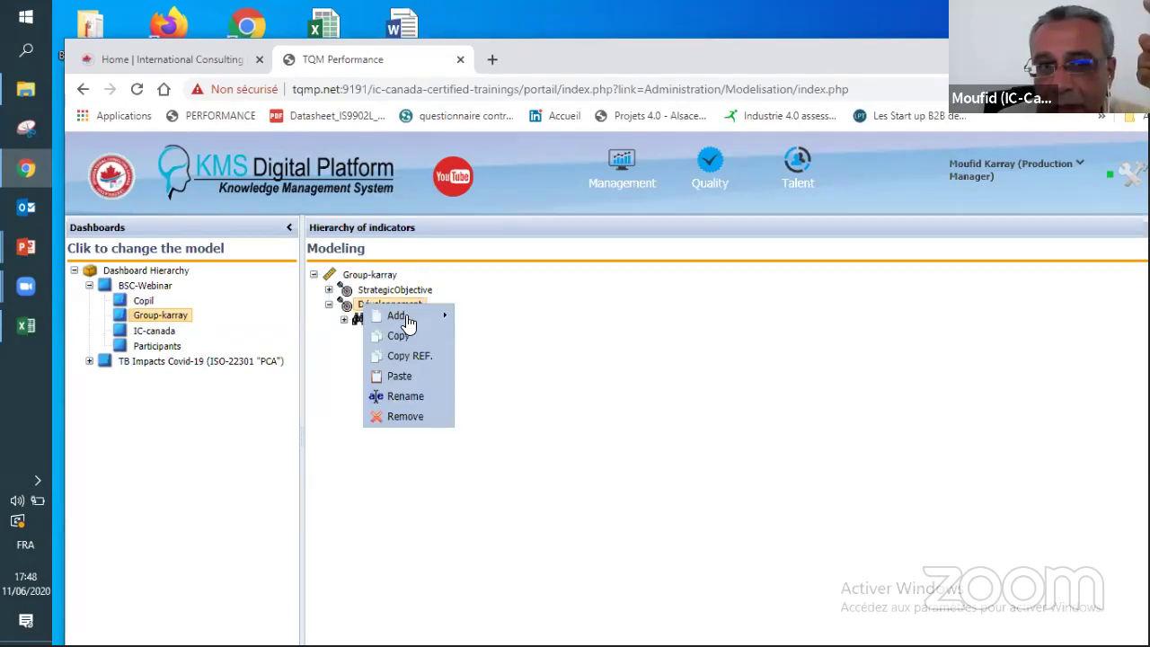
mouse_move(437, 315)
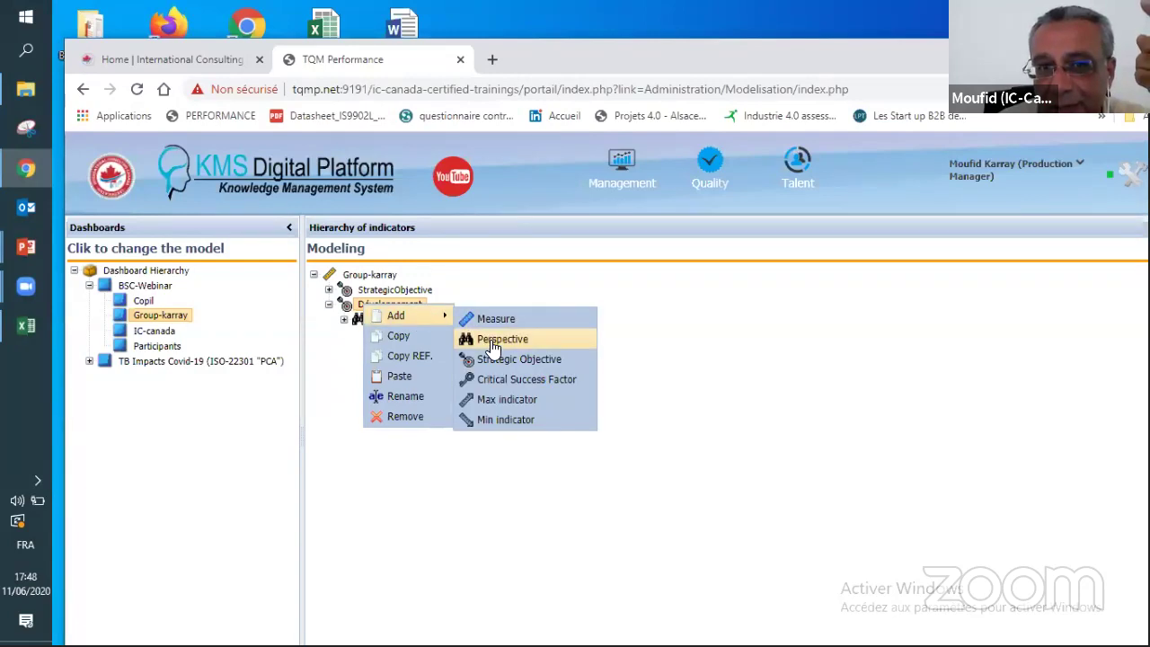
left_click(494, 347)
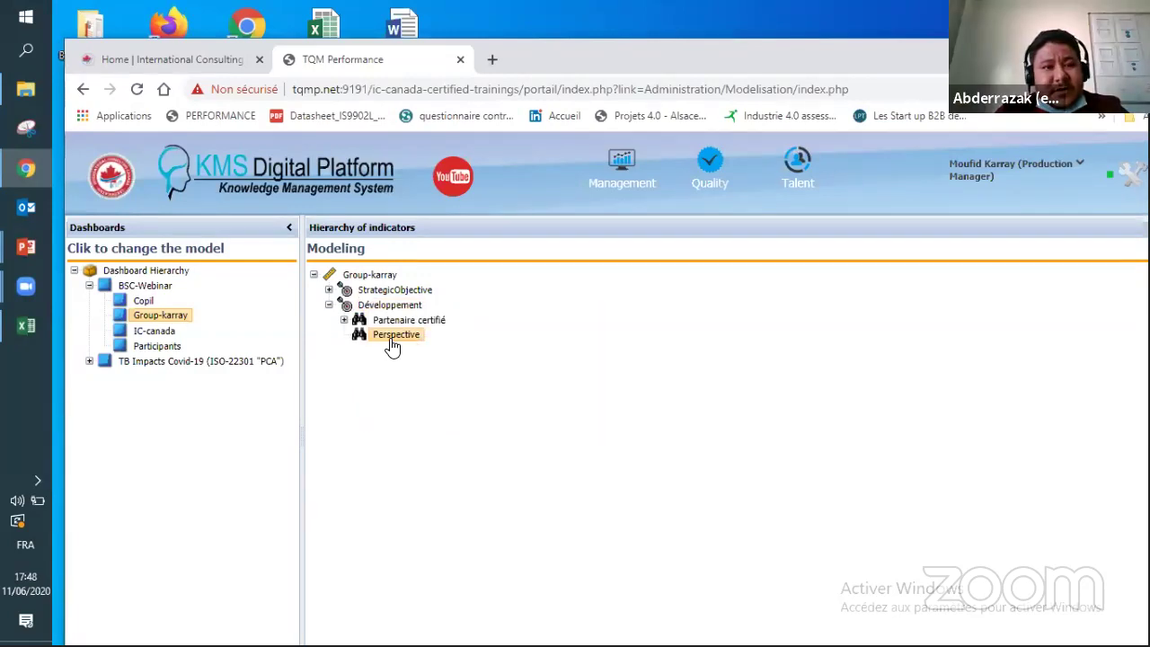
Step: Open the characteristics of the new perspective under Développement and replace its name with "nombre de nationnalité"
double_click(394, 347)
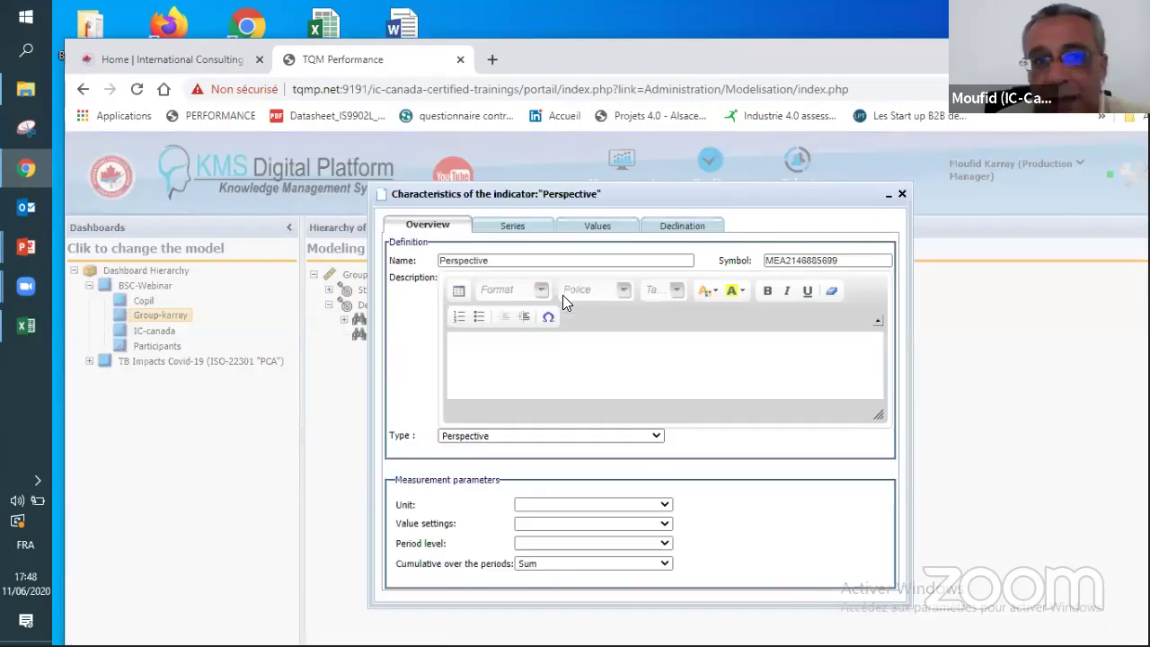
left_click(416, 260)
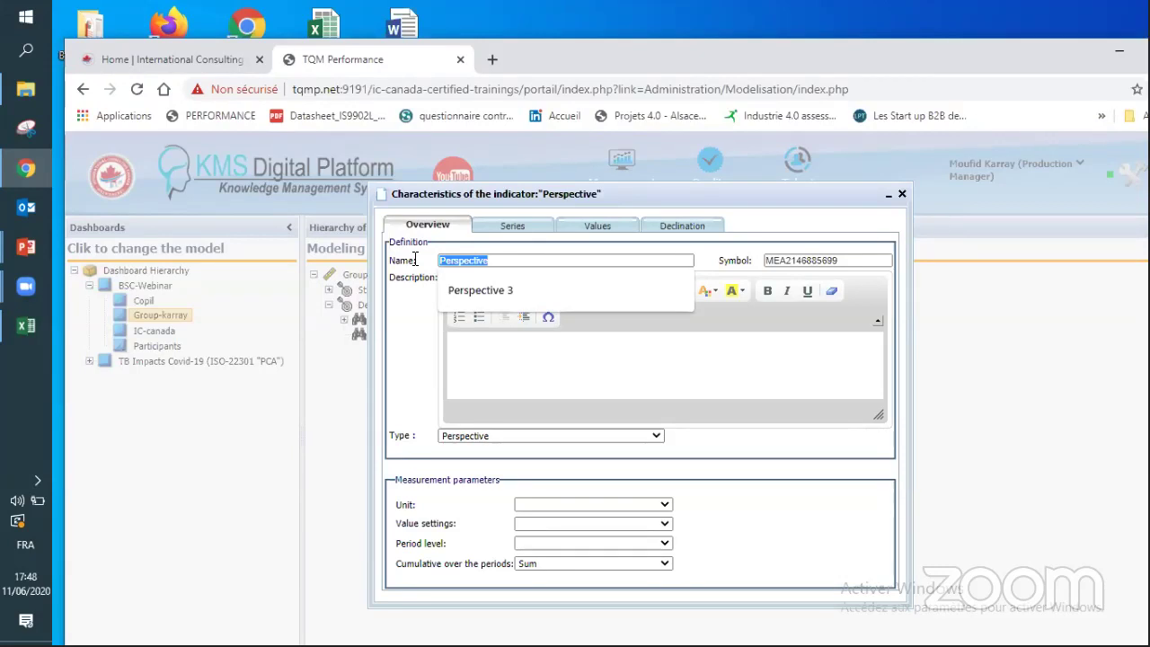
type("nombre ")
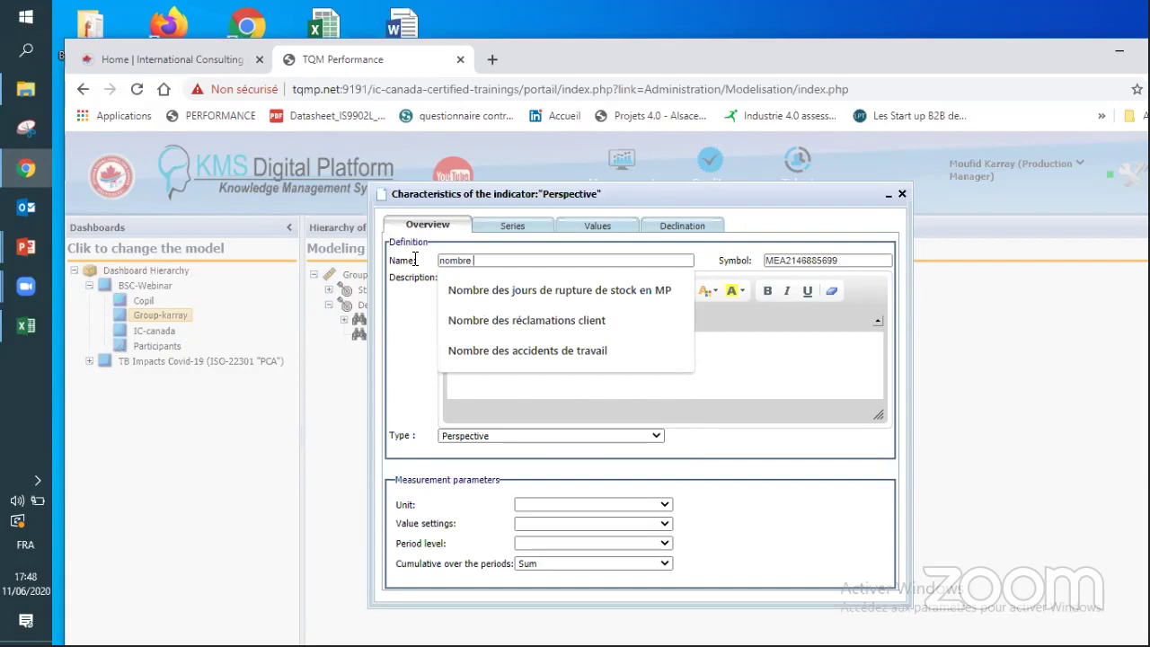
type("de nat")
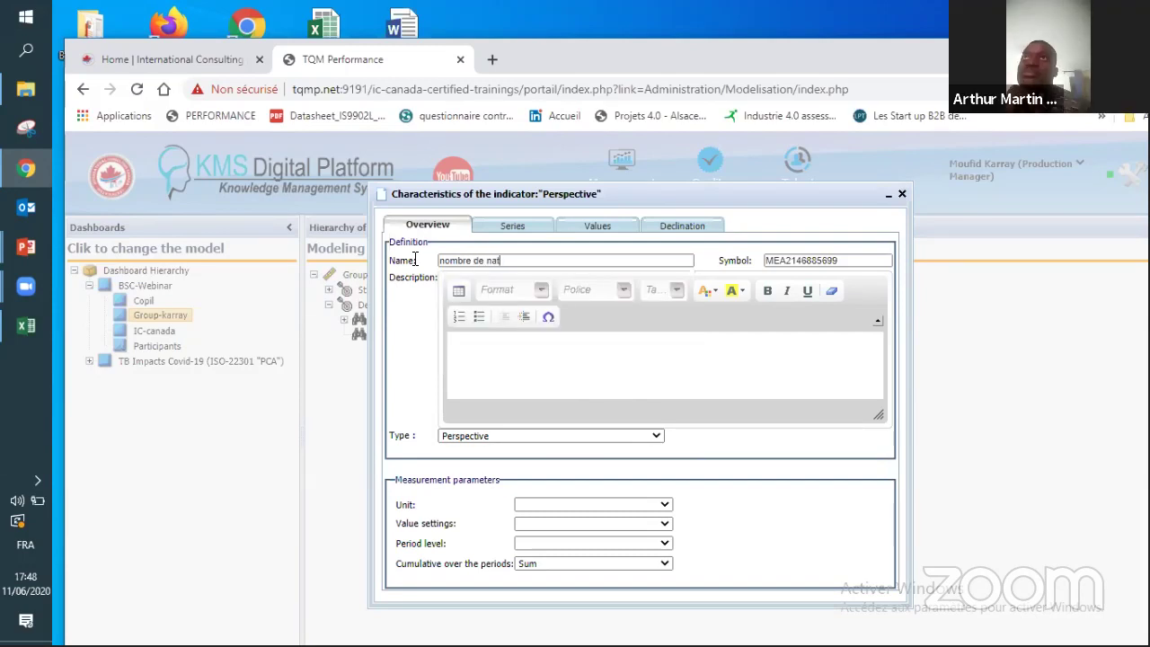
type("ionnalité")
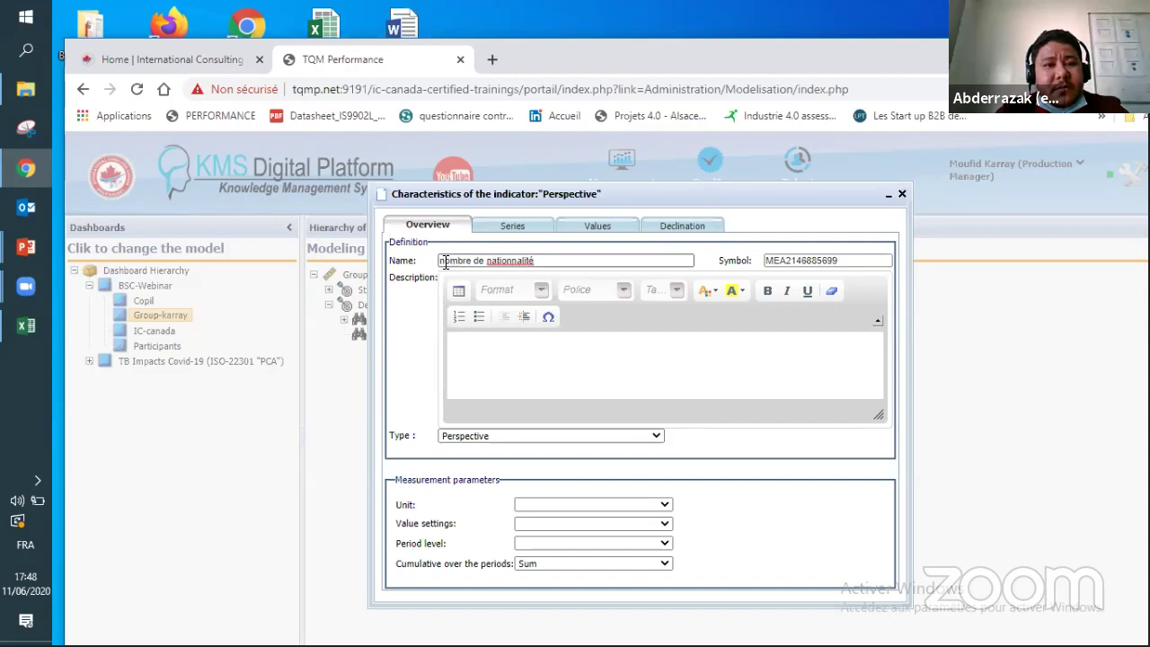
Step: Correct the capitalisation and spelling of the perspective's name to "Nombre de nationalité" and close its characteristics
left_click(442, 261)
key("Delete")
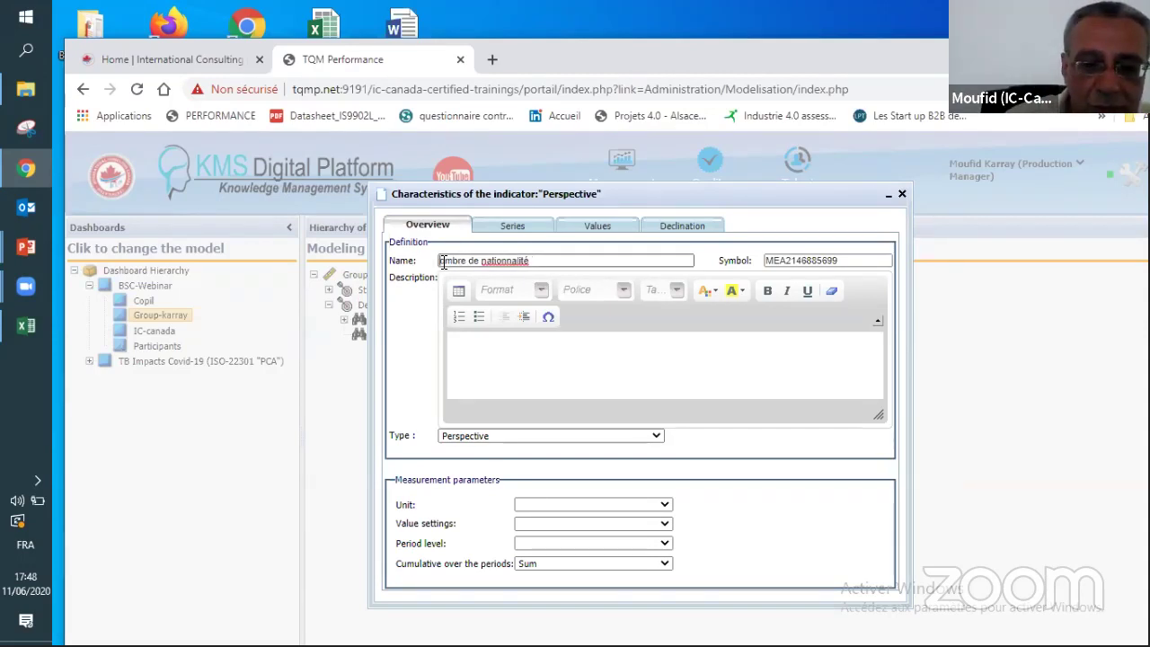
type("N")
left_click(516, 260)
key("Delete")
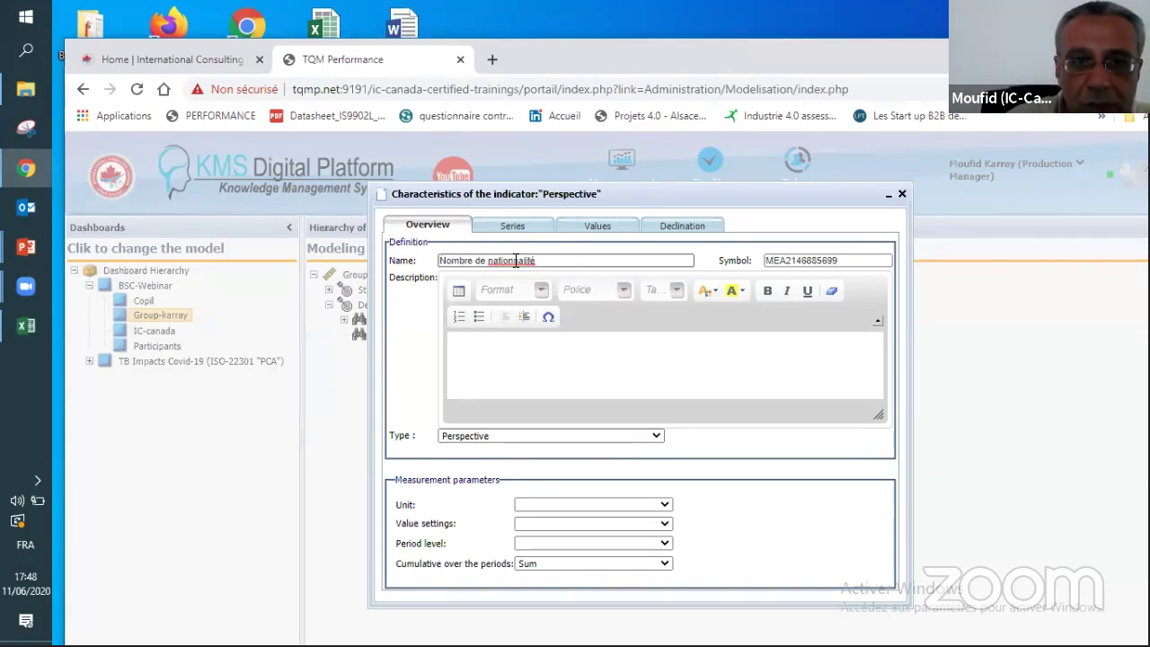
right_click(526, 262)
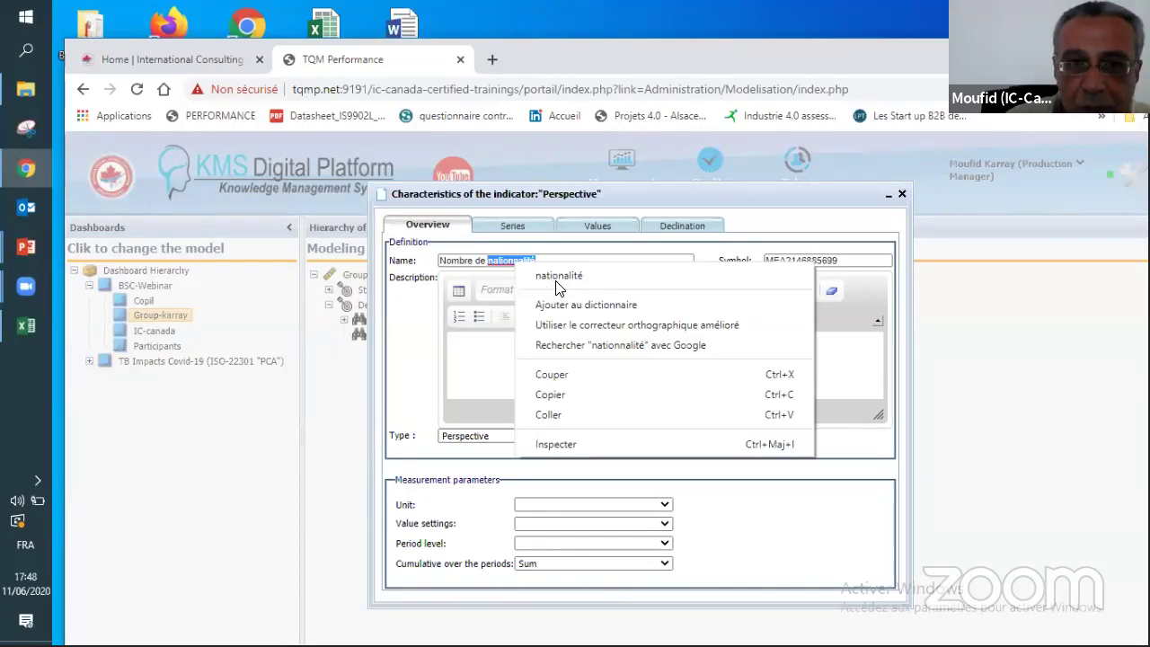
left_click(558, 277)
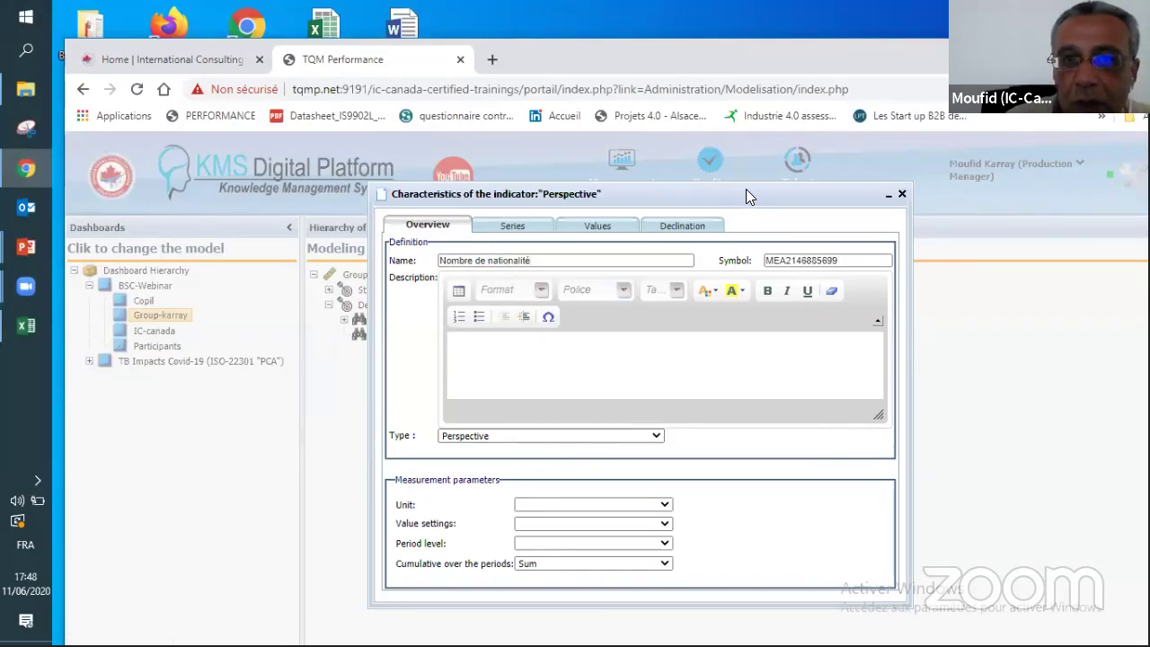
left_click_drag(712, 192, 509, 187)
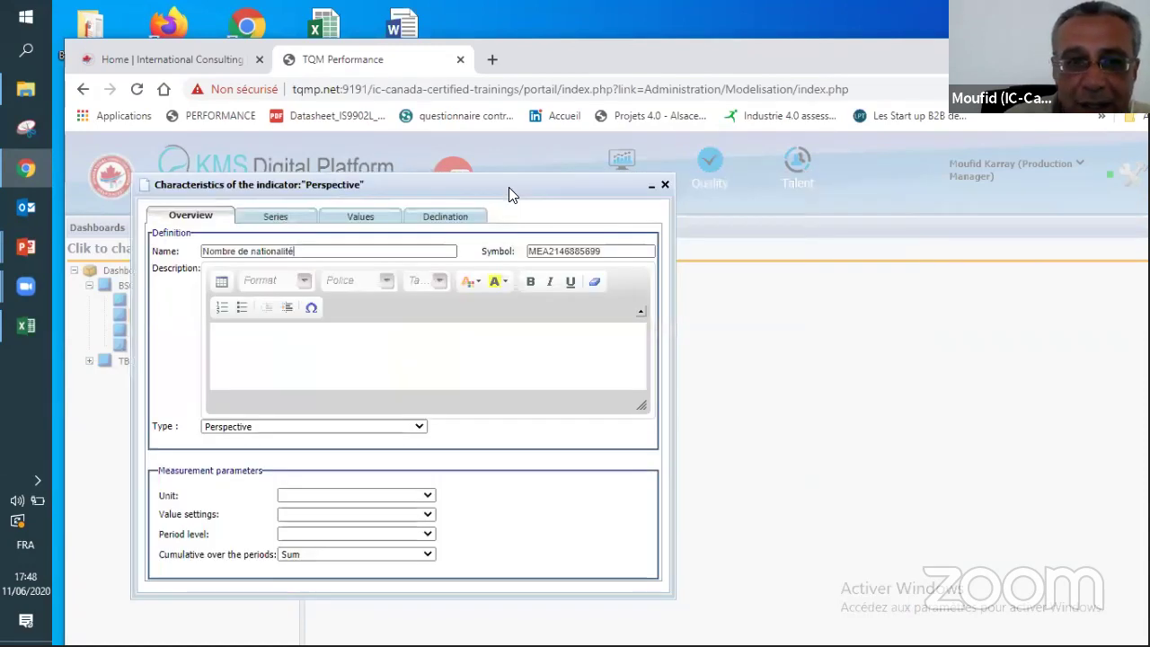
left_click(428, 496)
left_click(428, 495)
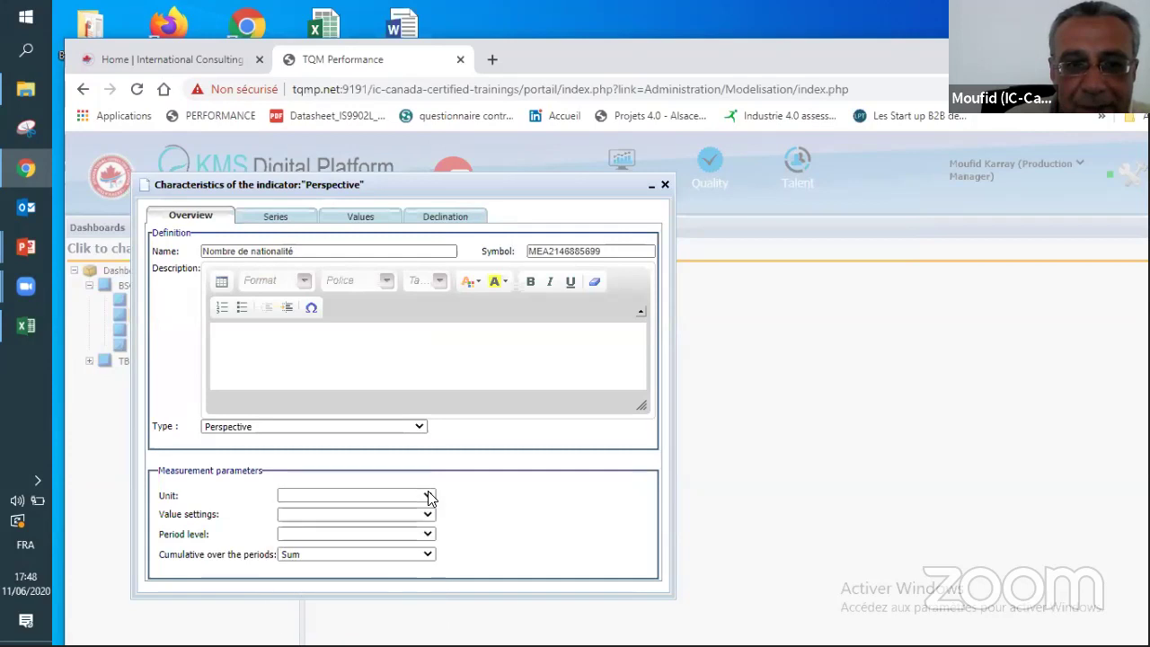
left_click(664, 187)
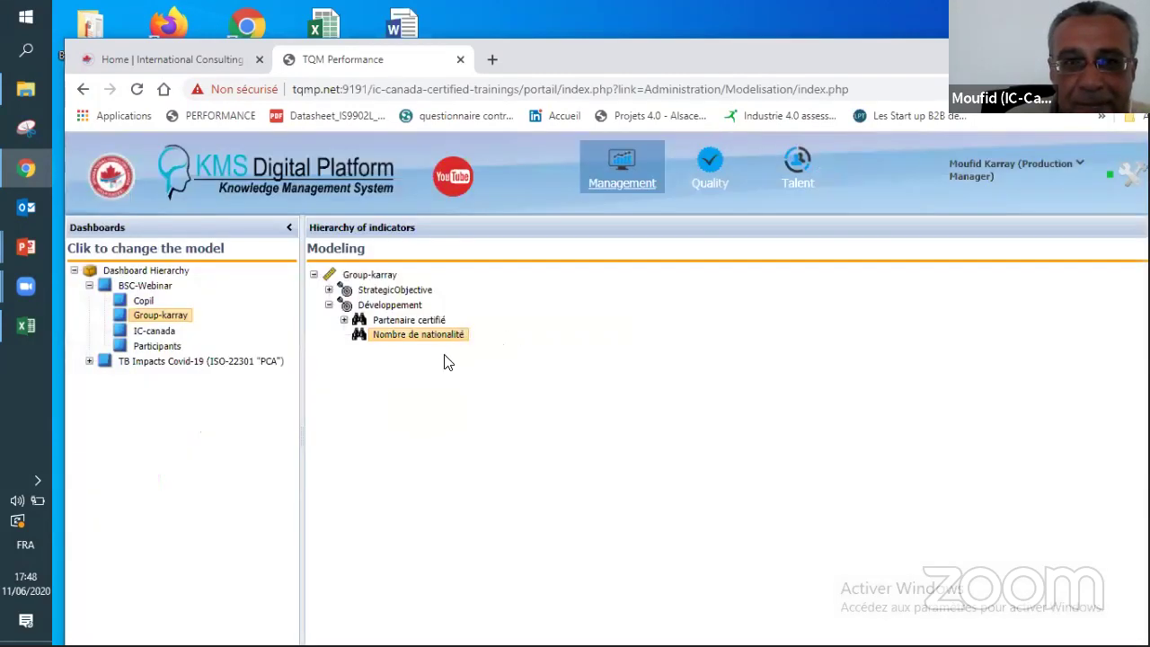
Step: Remove the StrategicObjective entry from the Group-karray indicator hierarchy and accept the deletion
left_click(370, 290)
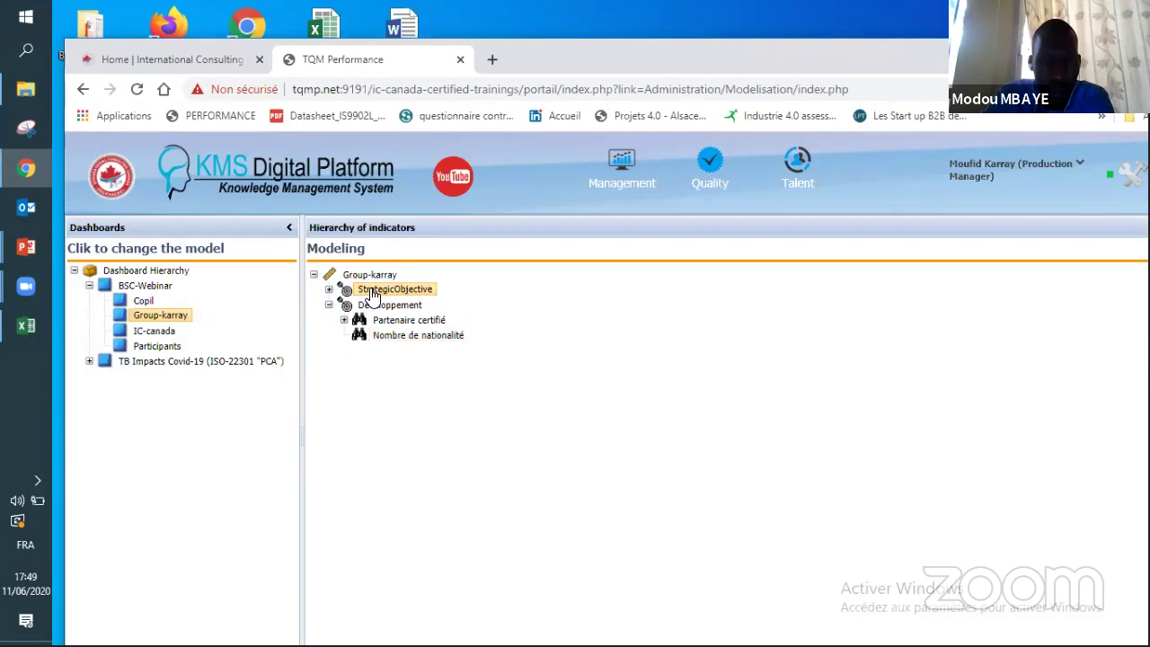
right_click(372, 295)
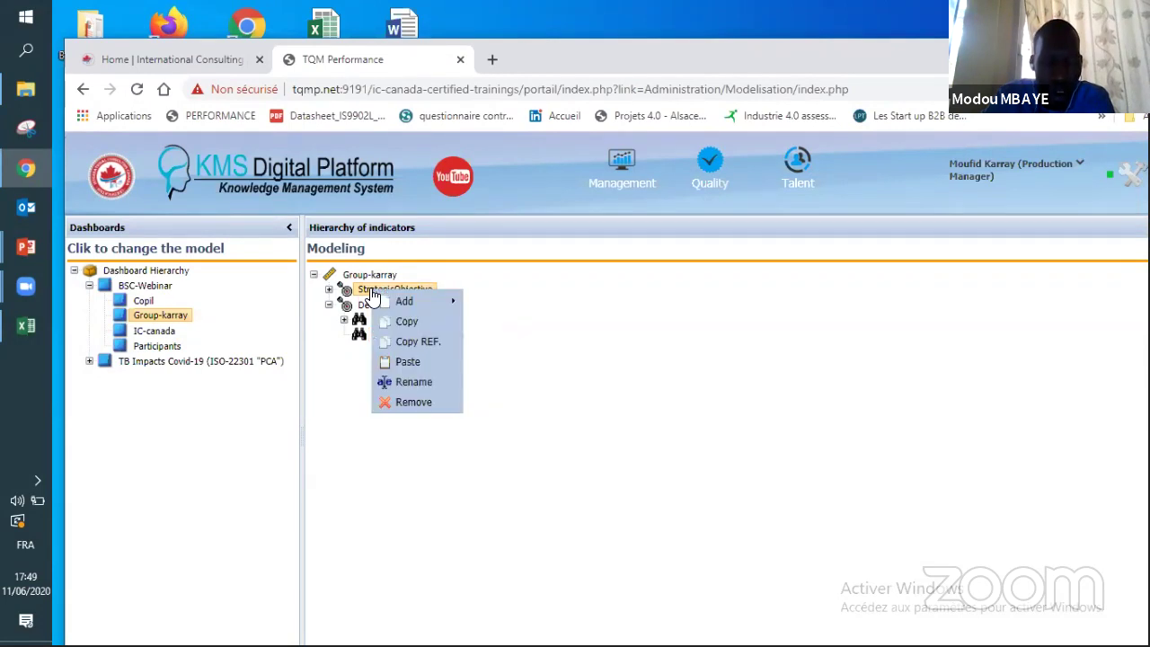
left_click(412, 404)
left_click(604, 436)
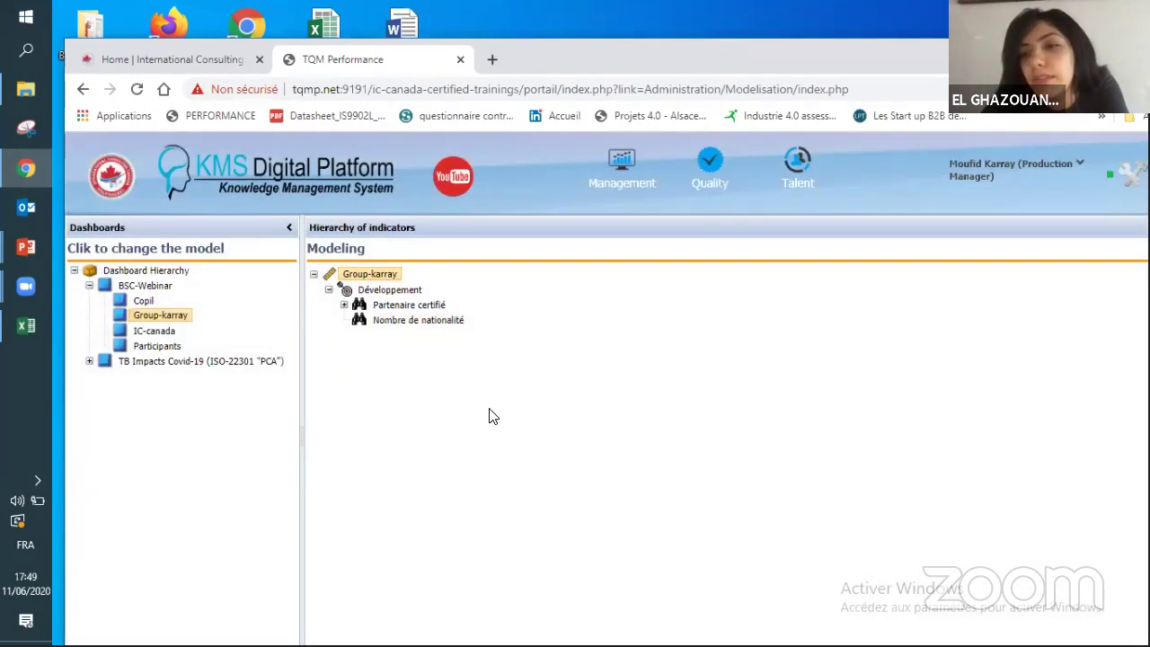
Step: Add a Max indicator beneath the Nombre de nationalité perspective
right_click(393, 327)
mouse_move(447, 333)
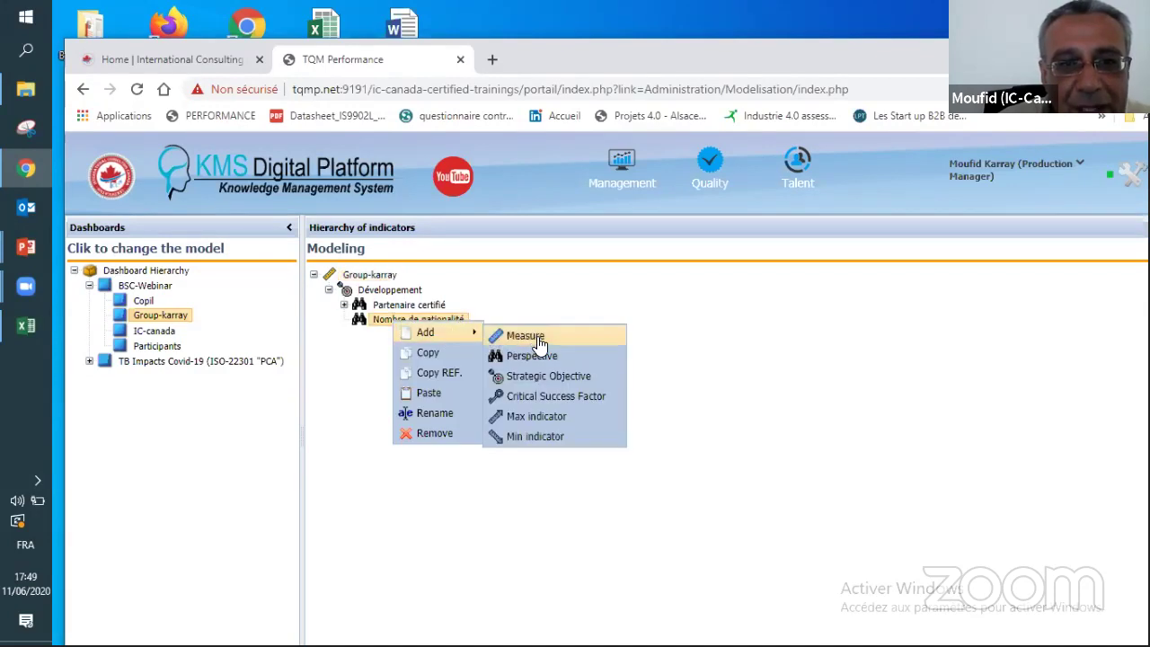
left_click(541, 422)
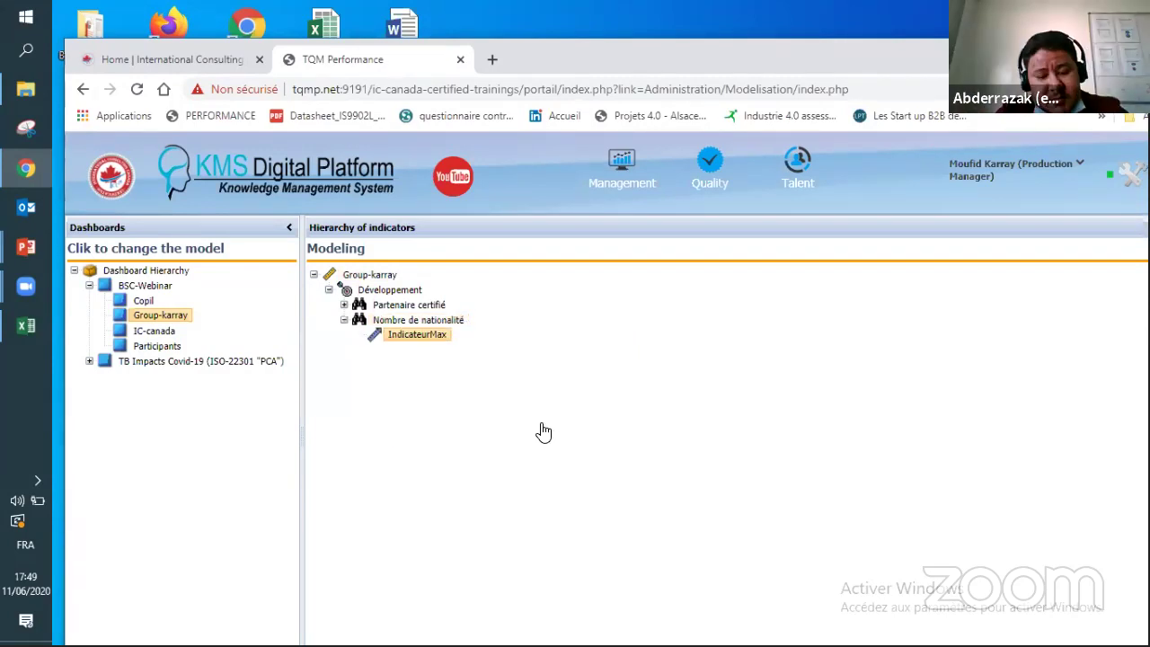
Step: Open the new Max indicator's characteristics and replace its name with "Nbre consultant/nationnalité"
double_click(429, 343)
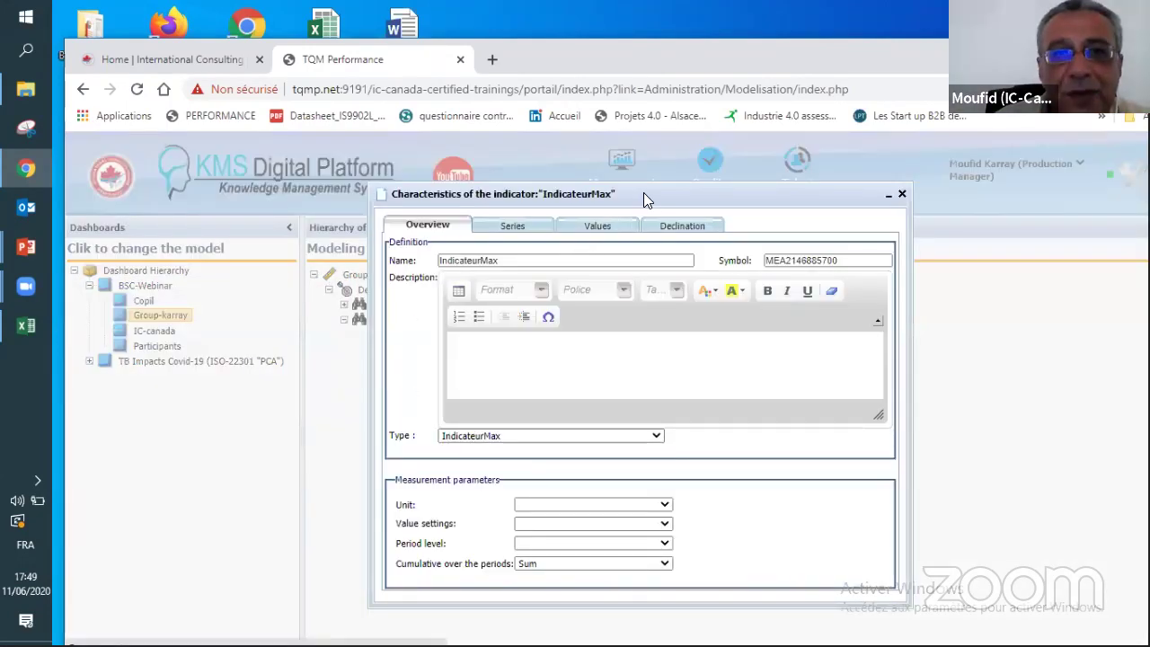
left_click_drag(533, 186, 420, 182)
left_click(396, 255)
key("BackSpace")
key("BackSpace")
key("BackSpace")
key("BackSpace")
key("BackSpace")
key("BackSpace")
key("BackSpace")
key("BackSpace")
key("BackSpace")
key("BackSpace")
key("BackSpace")
key("BackSpace")
key("BackSpace")
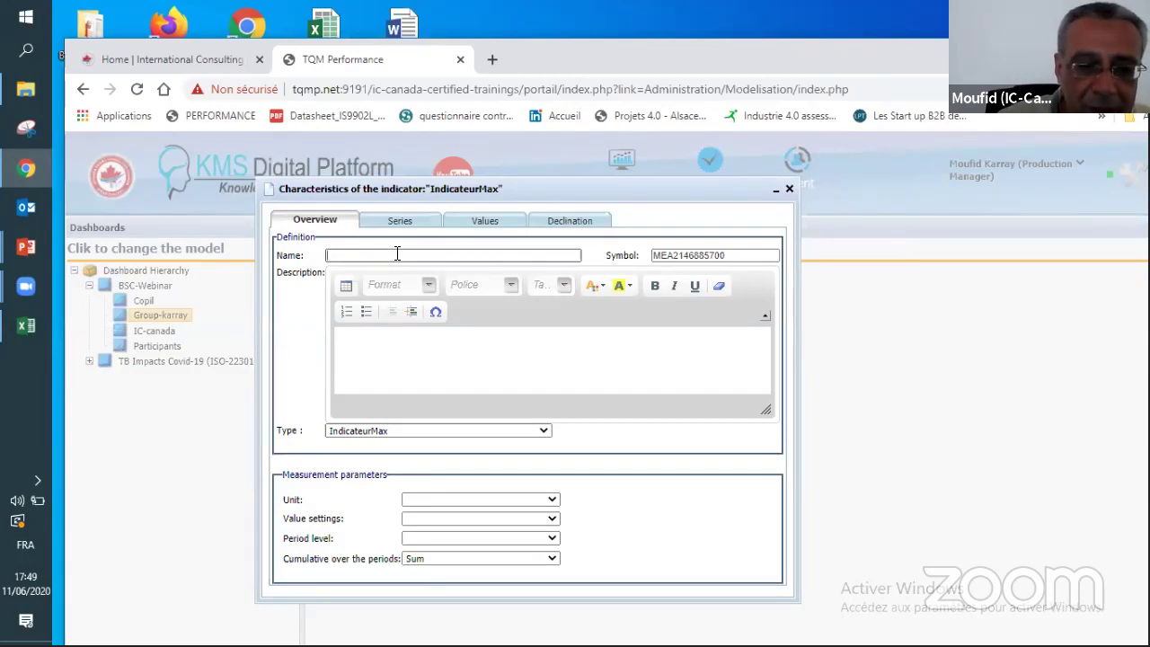
type("Nob")
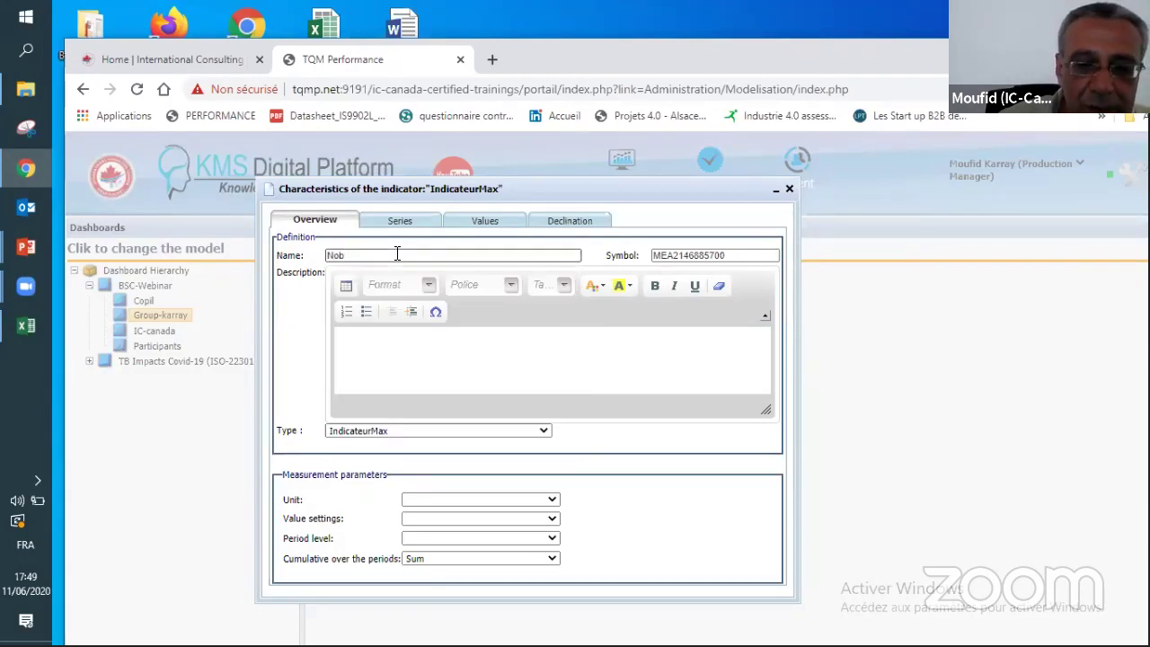
key("BackSpace")
key("BackSpace")
type("bre")
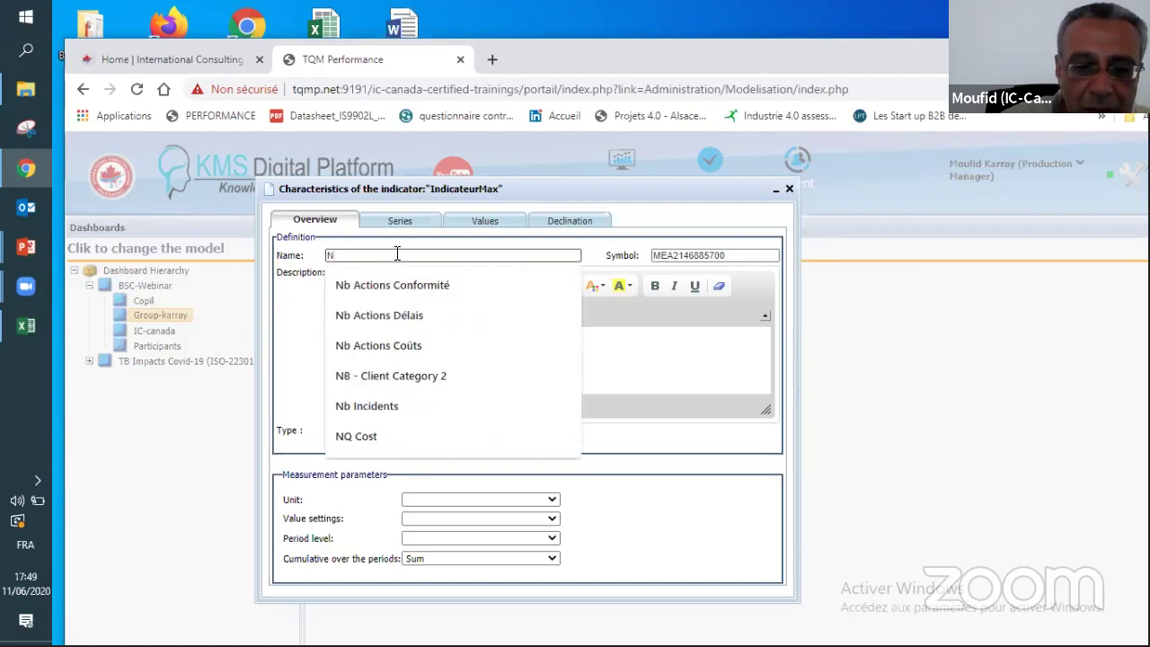
type(" c")
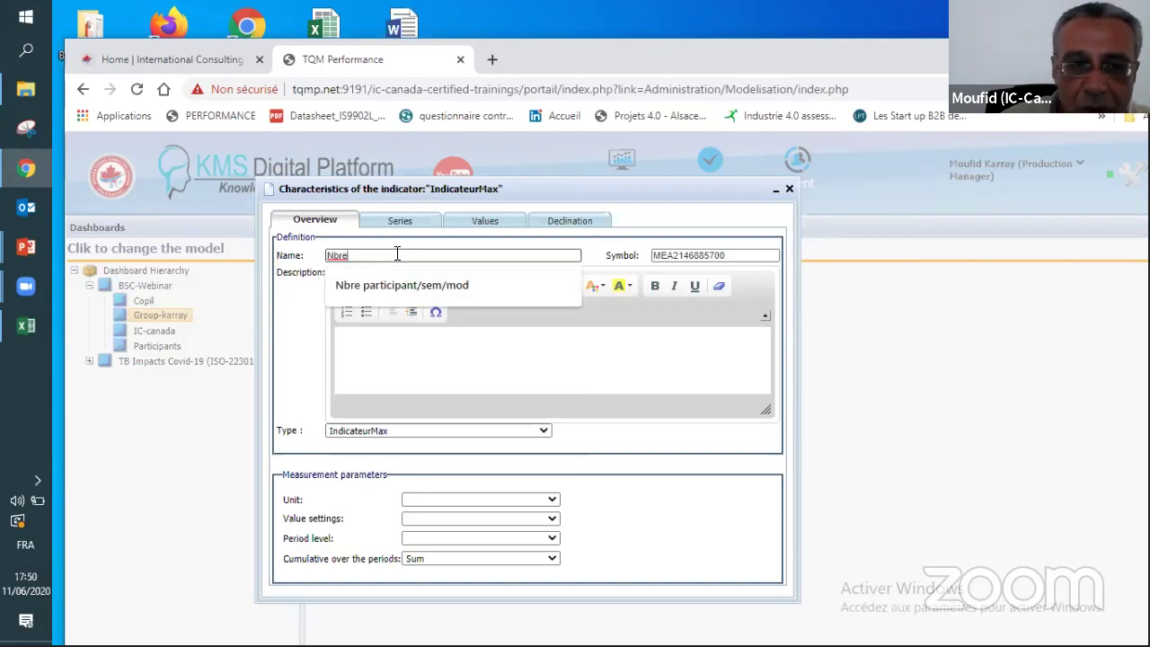
type("on")
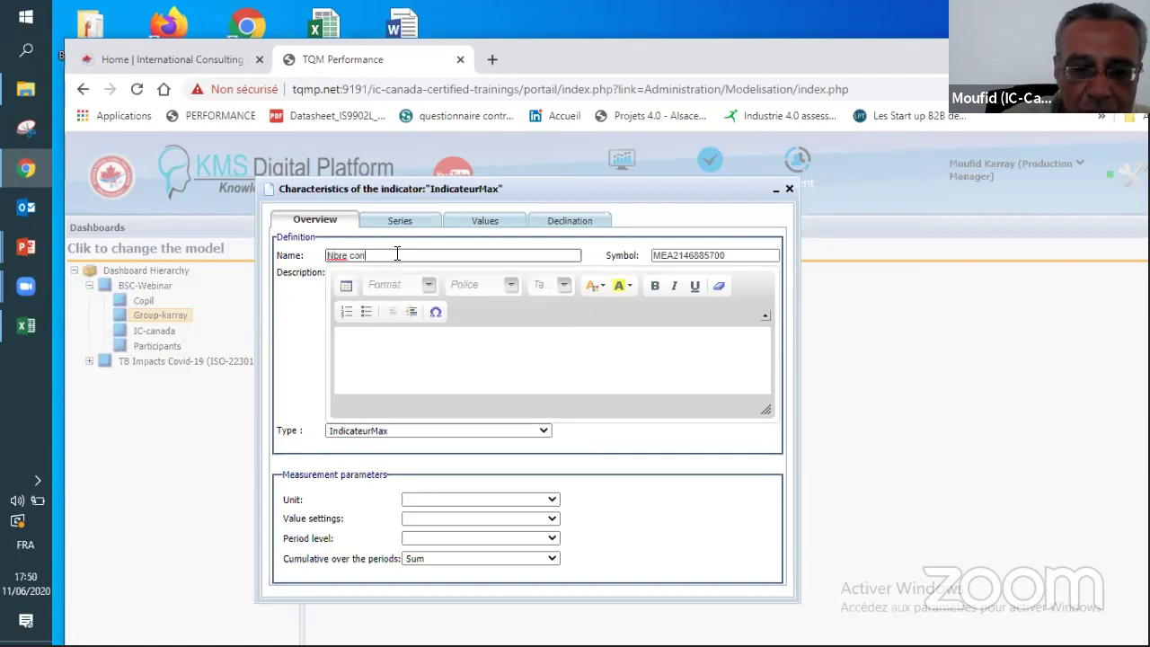
type("sultant")
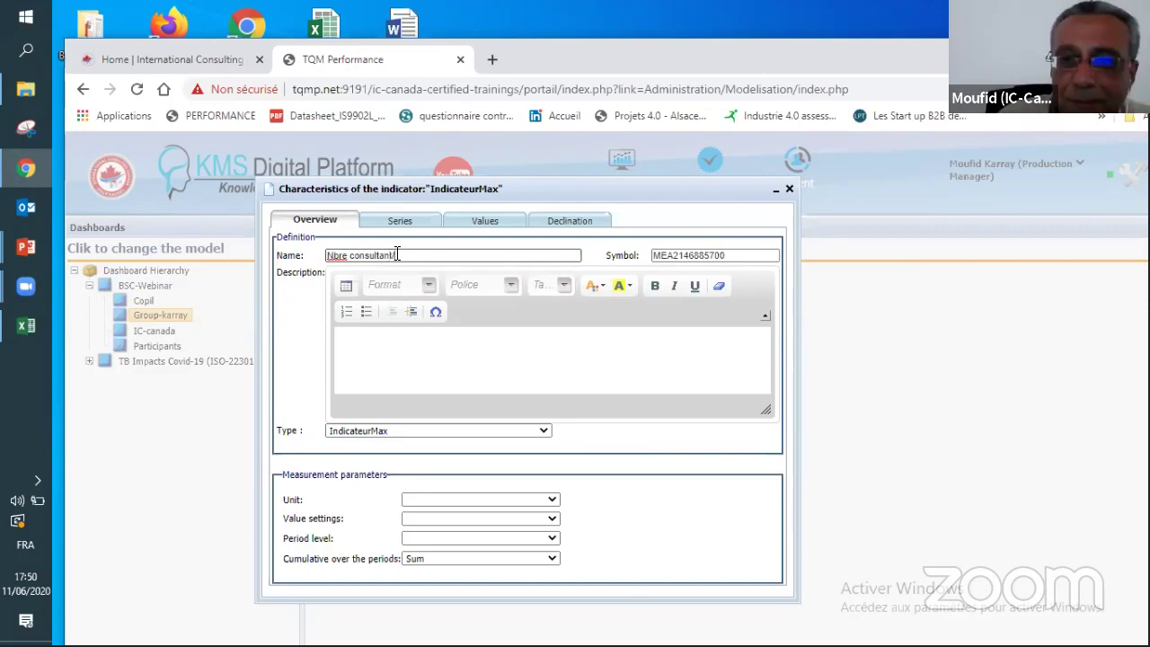
type("/nat")
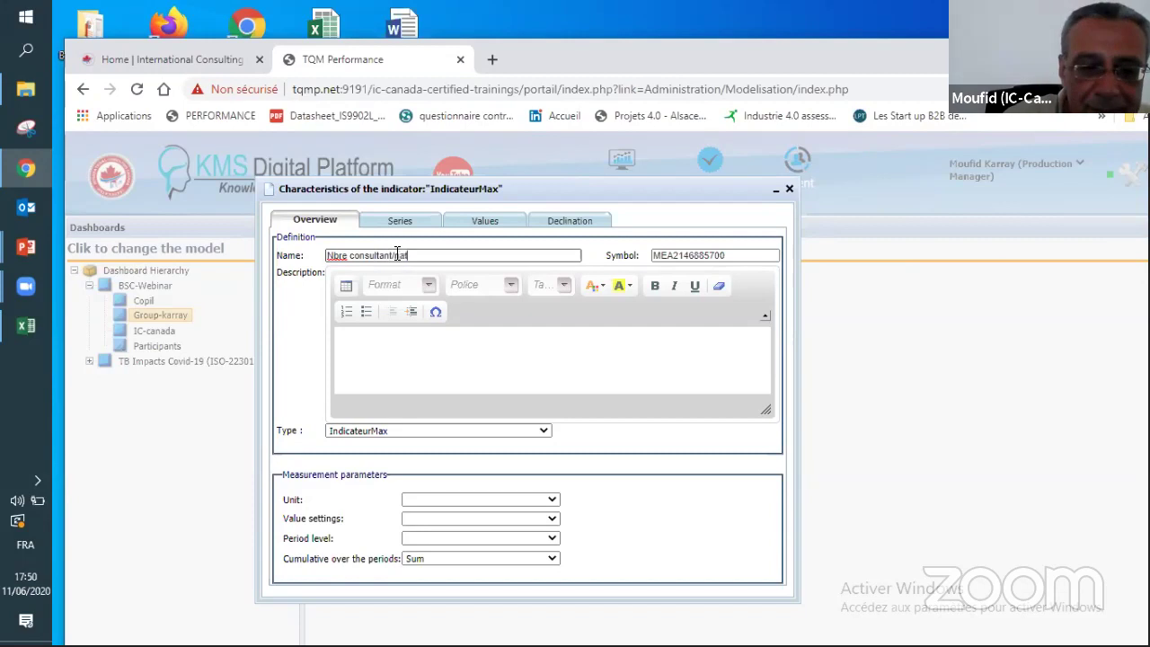
type("ionnalité")
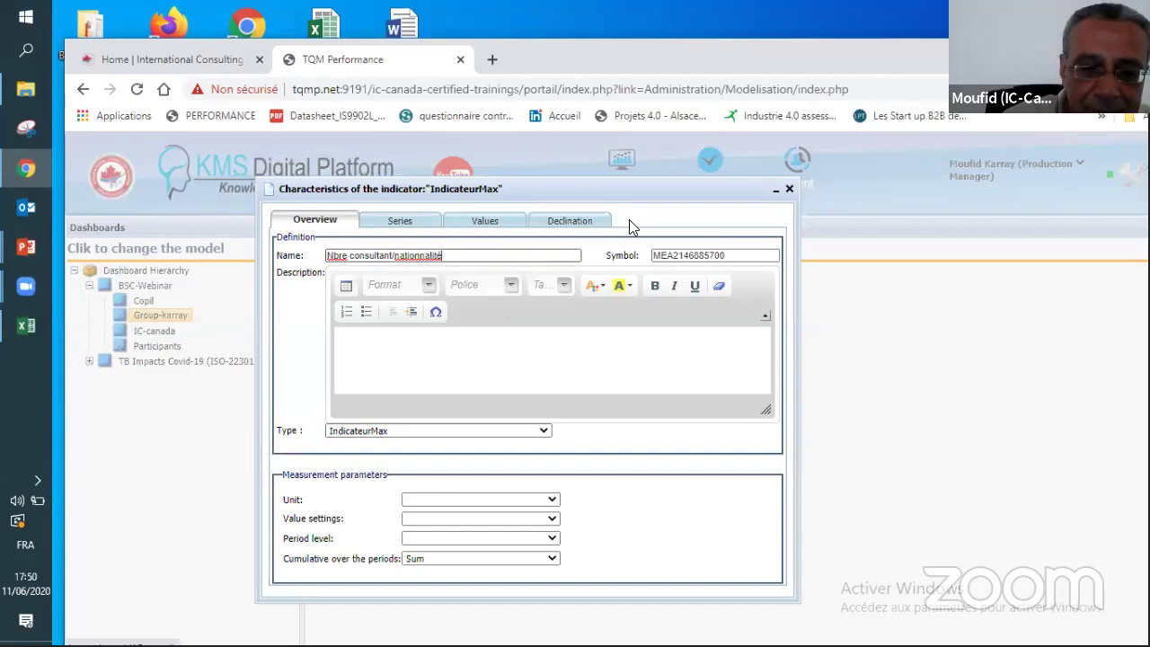
left_click(537, 502)
left_click(537, 500)
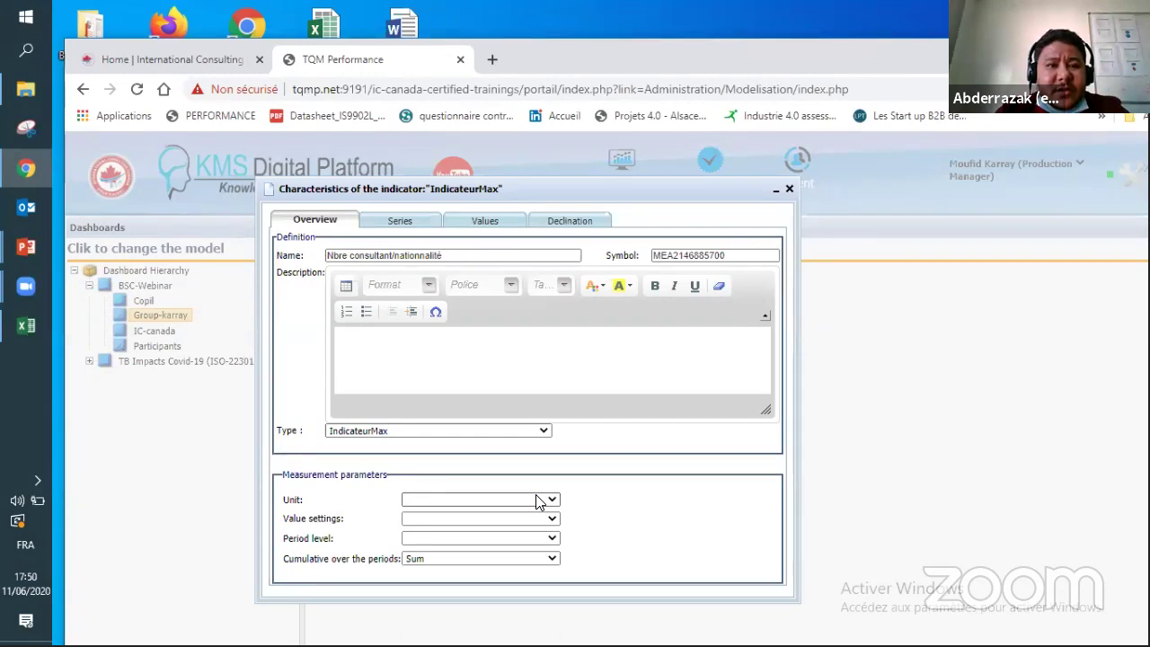
Step: Reword the indicator's name to "Nbre de nationalité", replacing the consultant wording and correcting the spelling
left_click(350, 256)
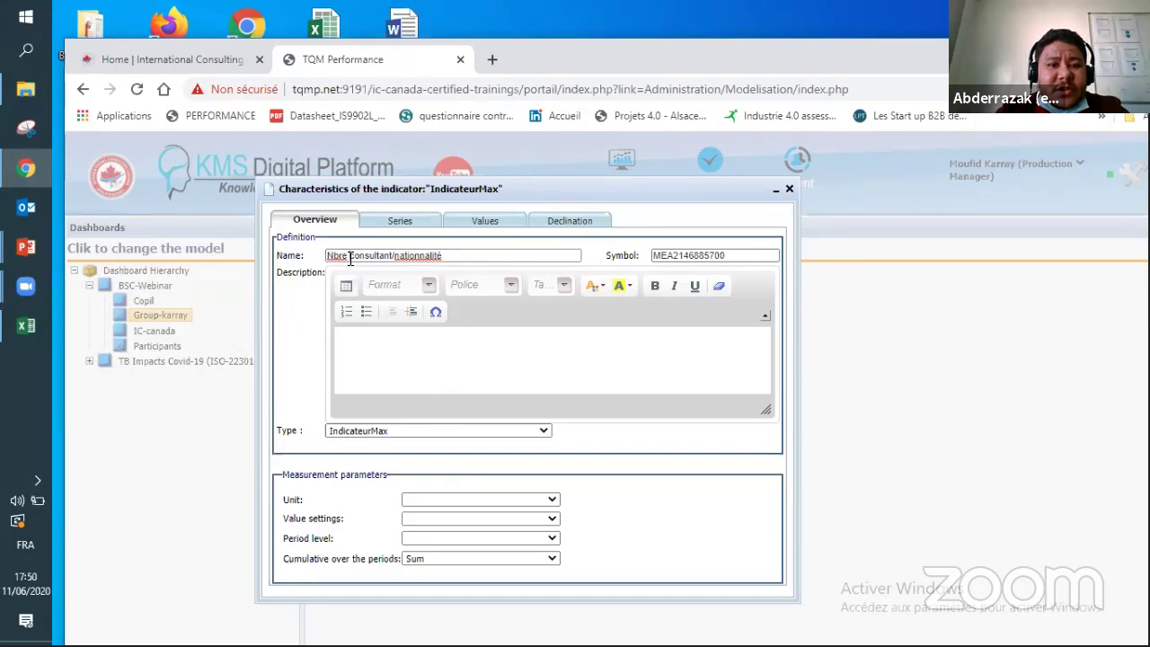
double_click(370, 256)
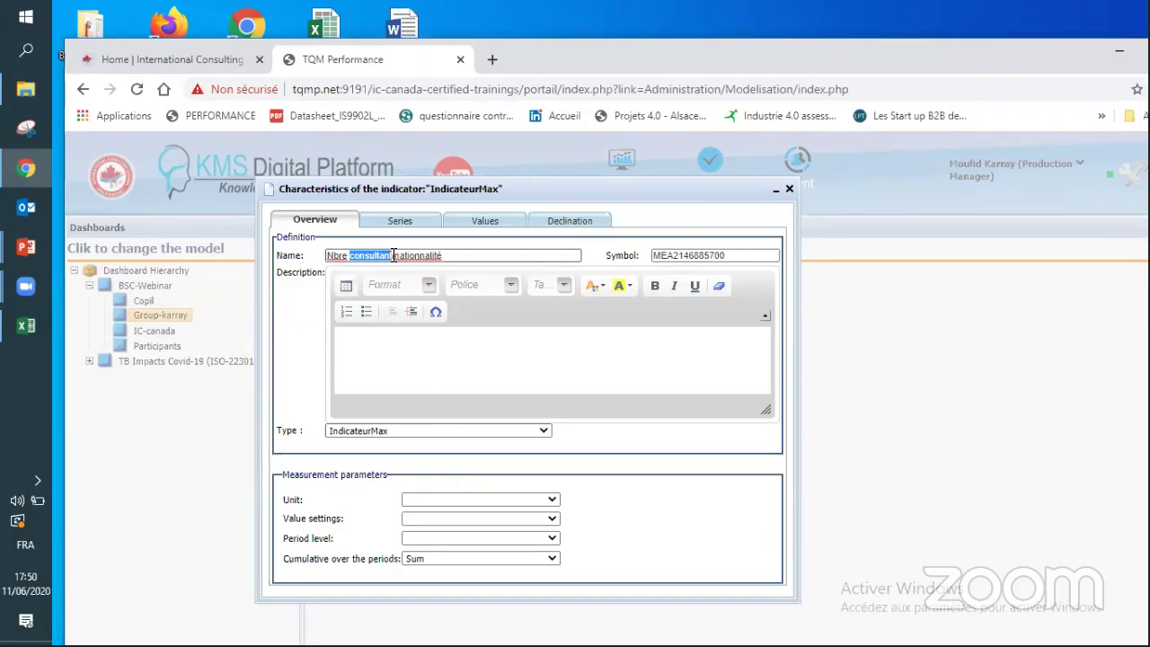
key("BackSpace")
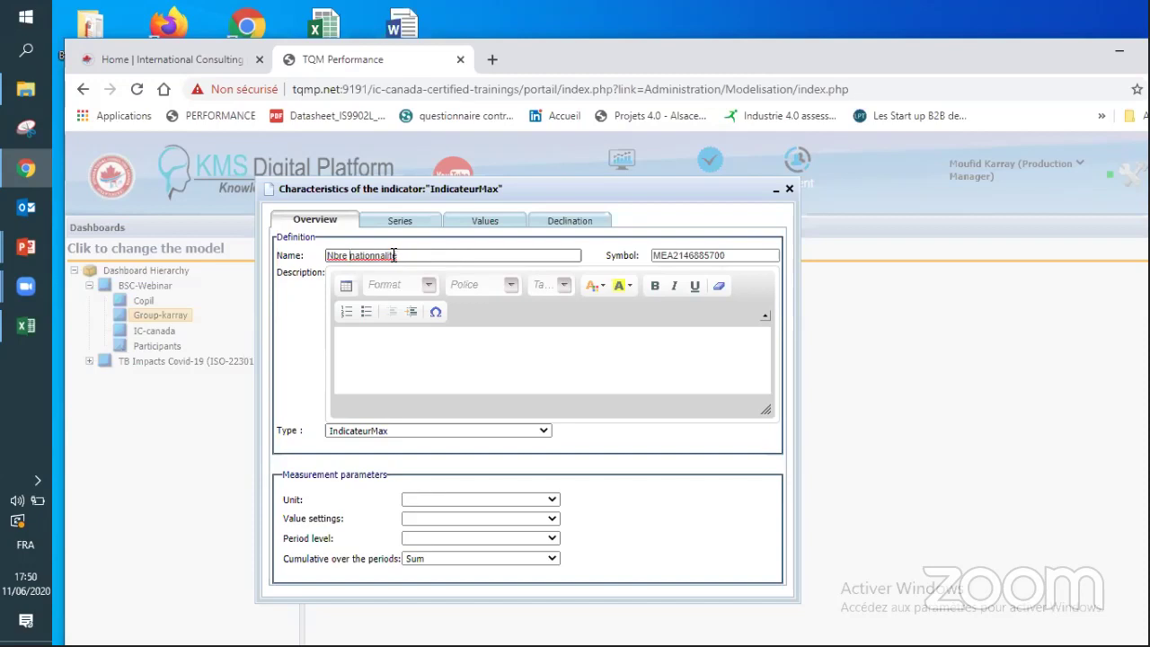
type("de")
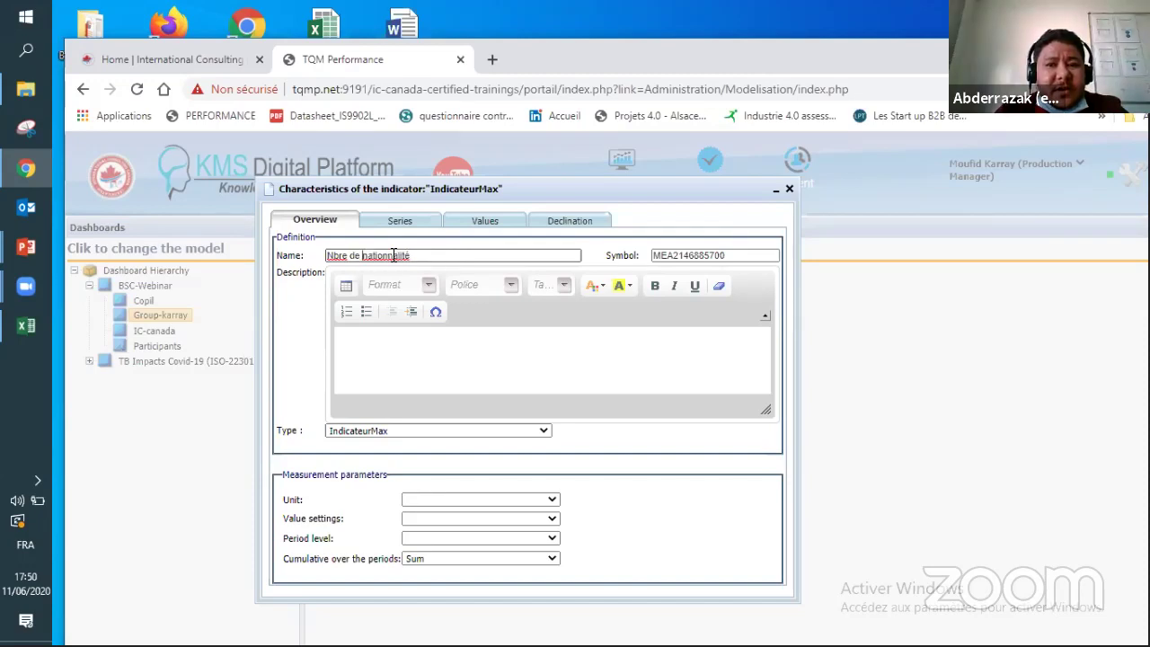
double_click(394, 255)
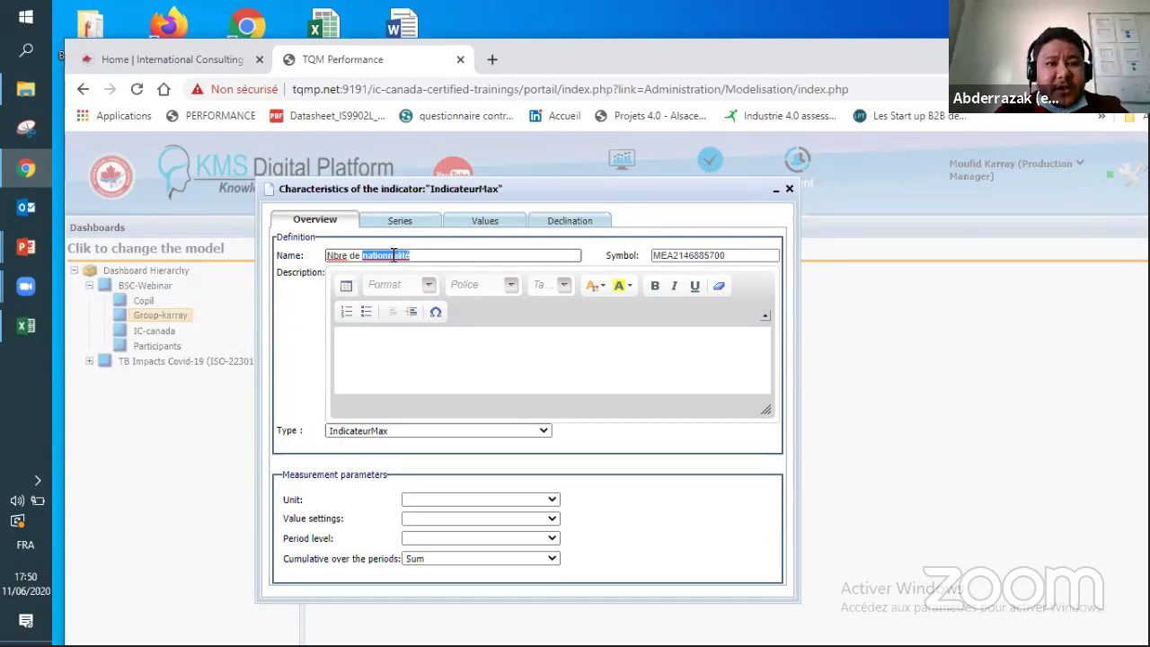
right_click(394, 256)
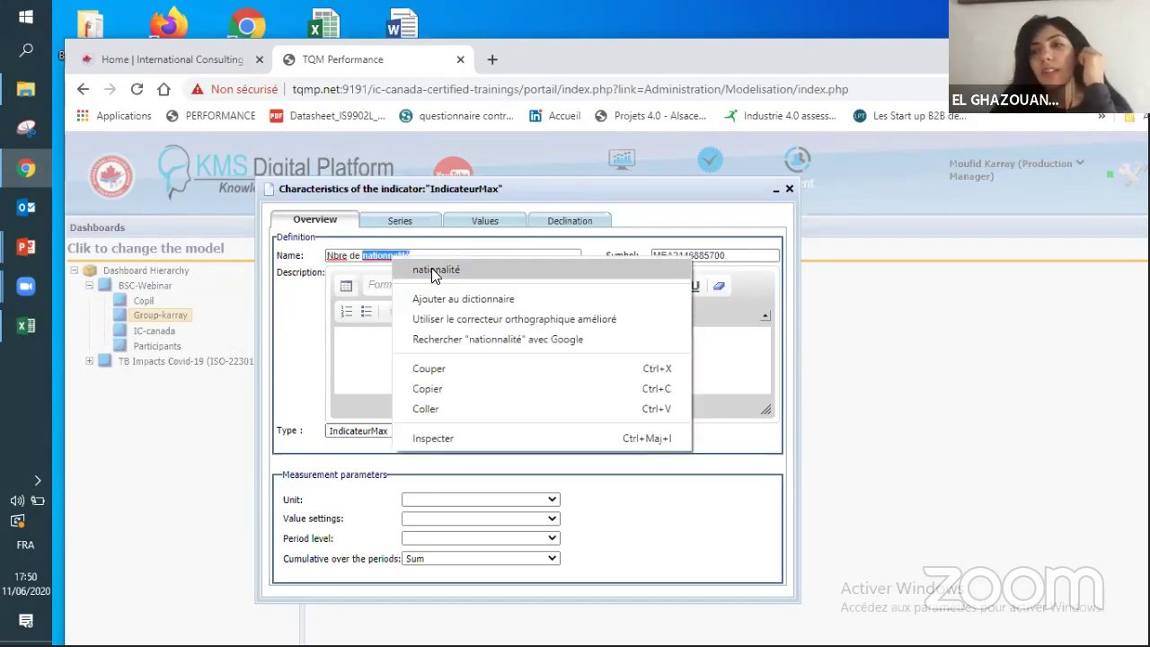
left_click(433, 269)
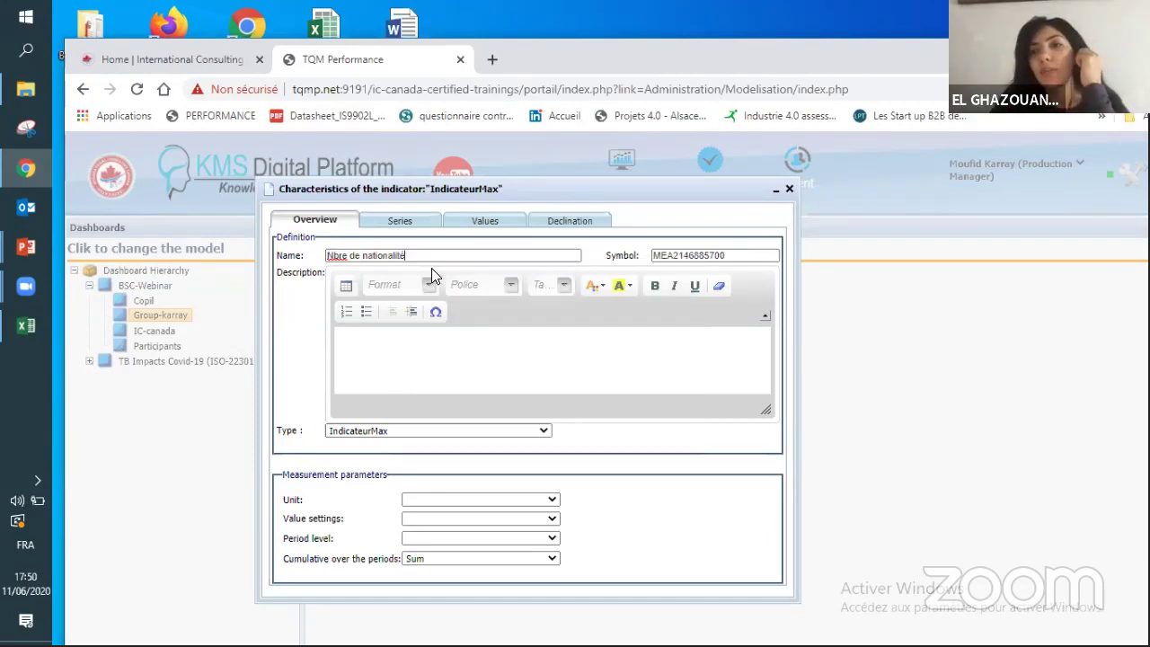
Step: Set the Nbre de nationalité indicator's unit to Pièce (Piece) and its value settings to Basic - Maximize
left_click(474, 502)
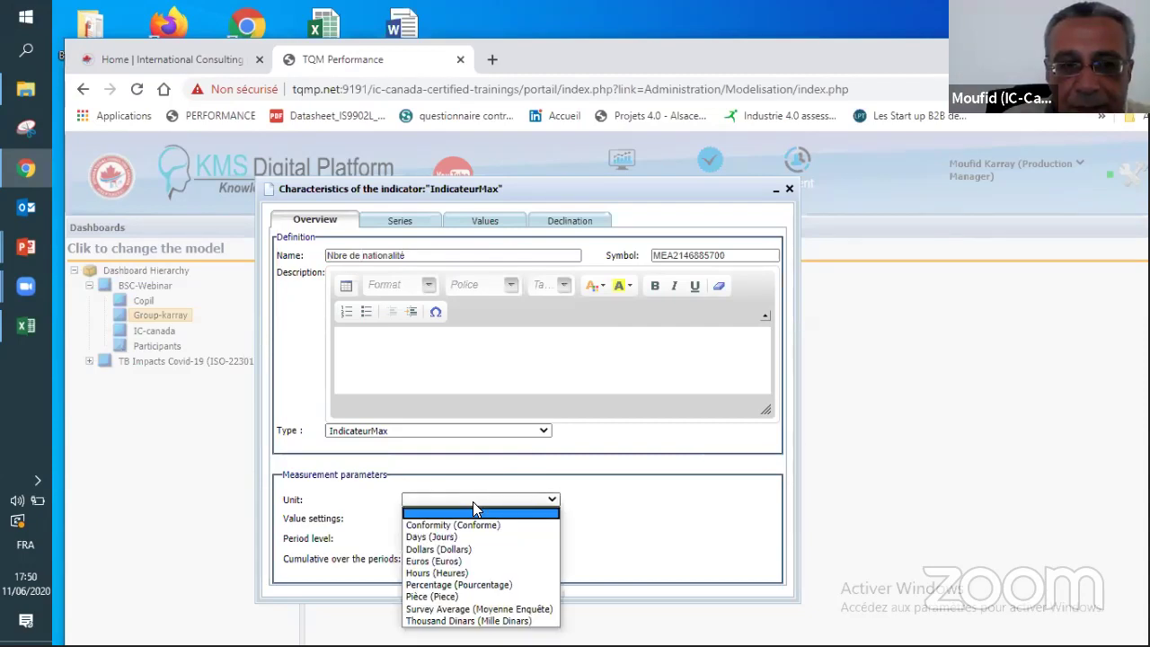
left_click(473, 501)
left_click(473, 502)
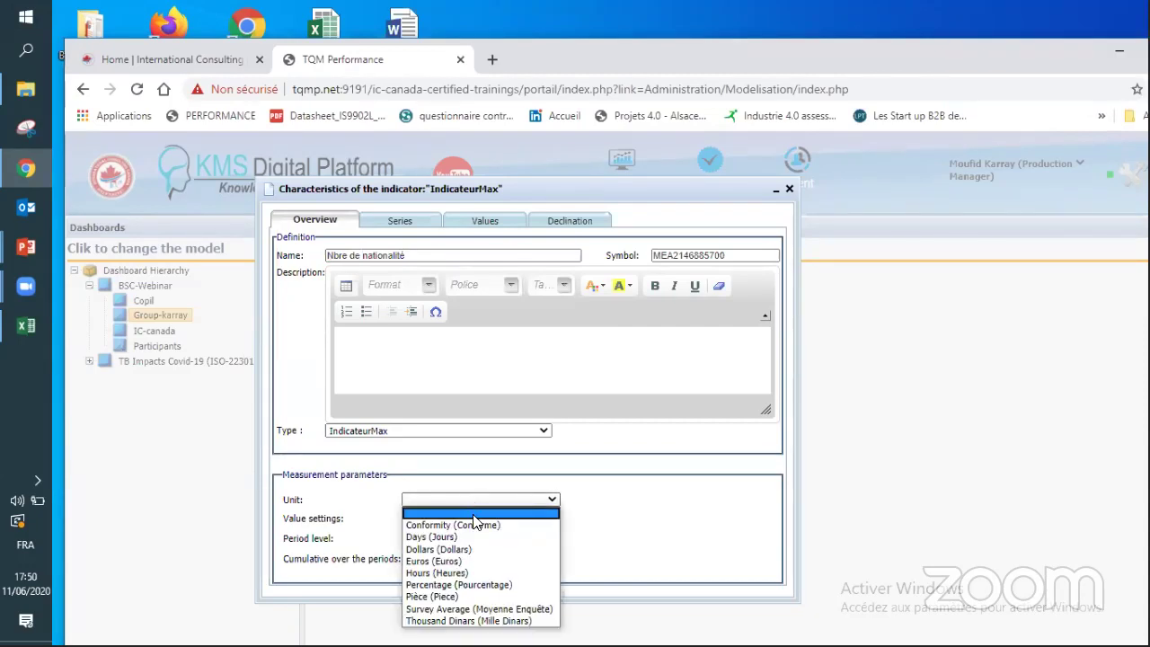
left_click(474, 598)
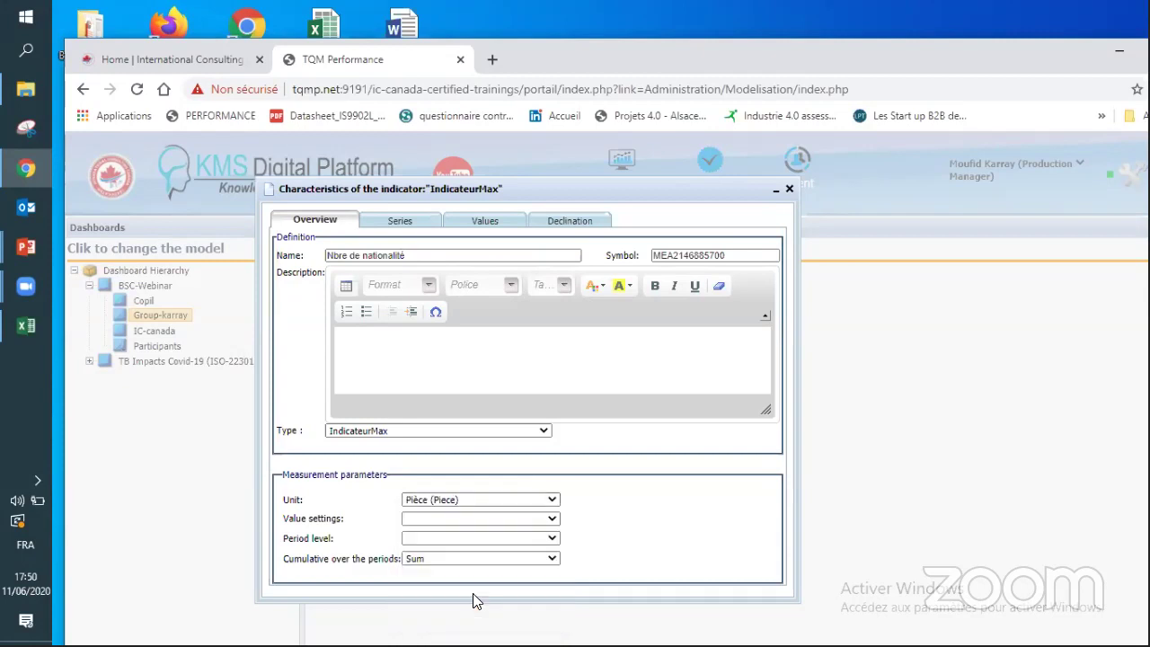
left_click(457, 520)
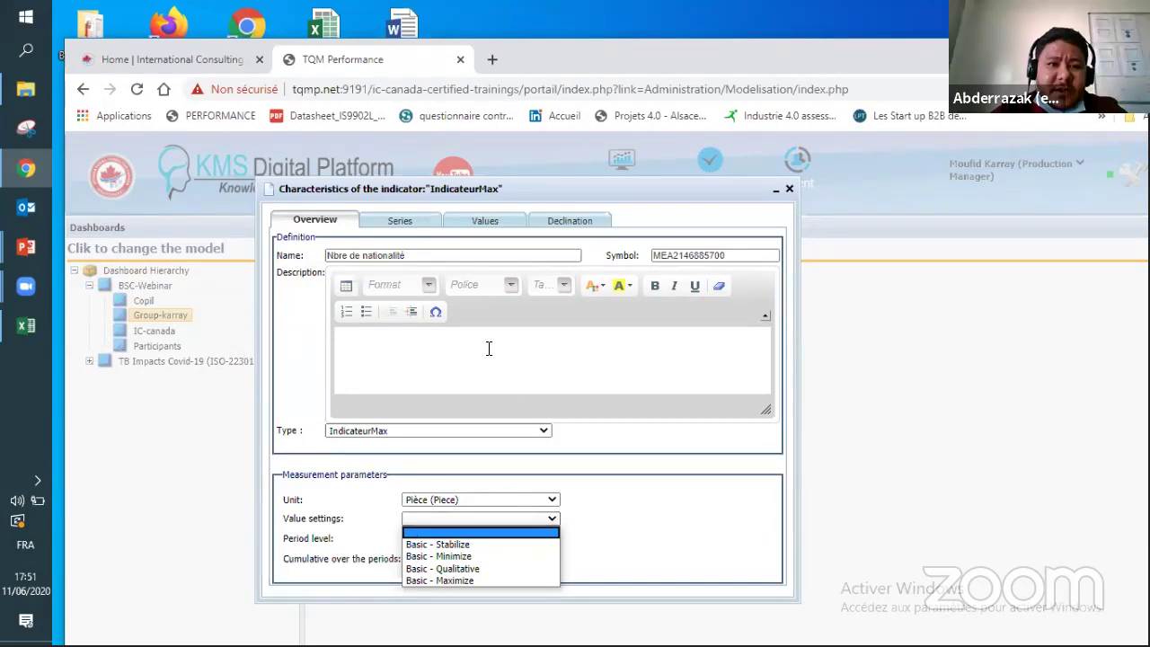
left_click(462, 581)
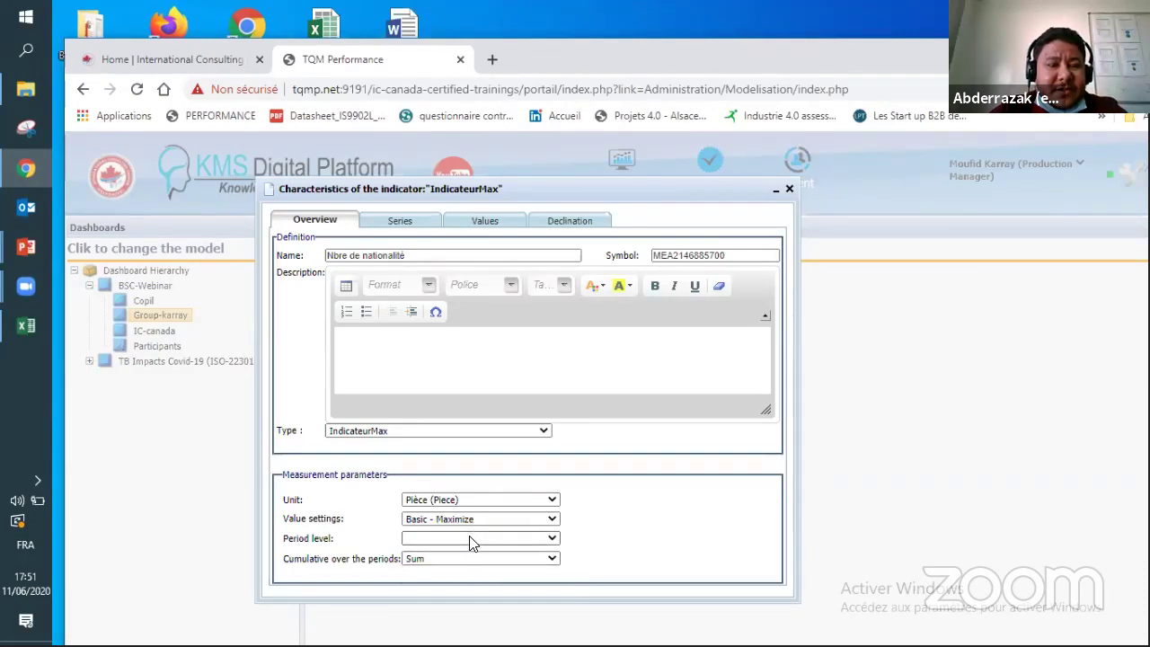
Step: Set the indicator's period level to Month (Mois) and its cumulation over the periods to Average, then close its characteristics
left_click(469, 537)
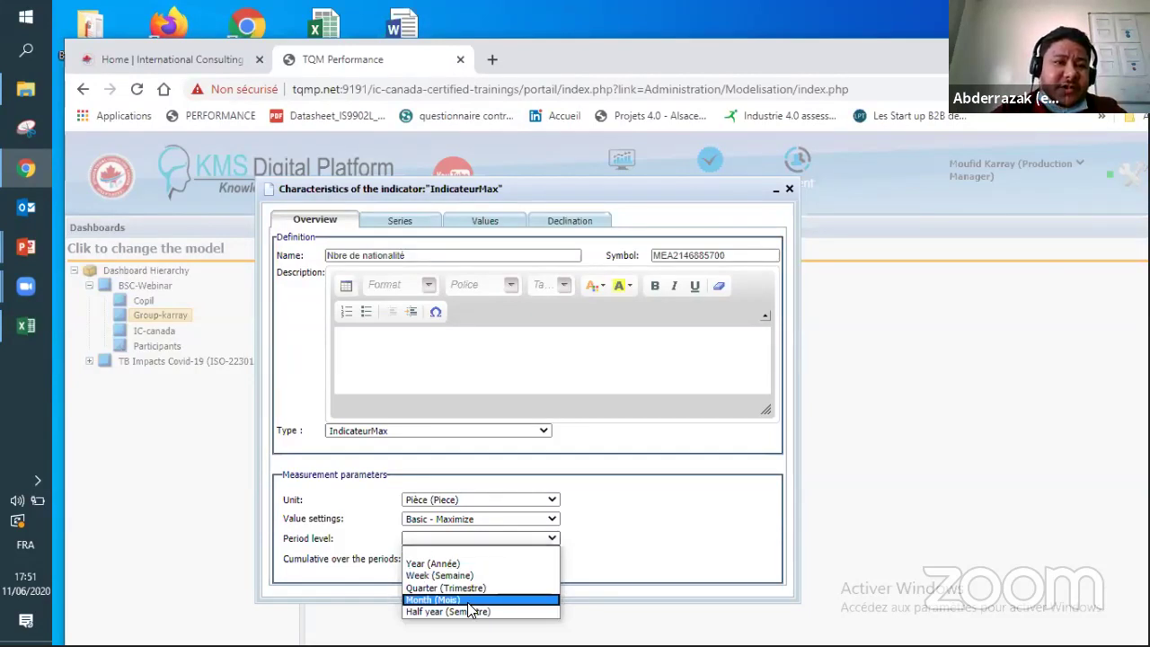
left_click(468, 601)
left_click(465, 559)
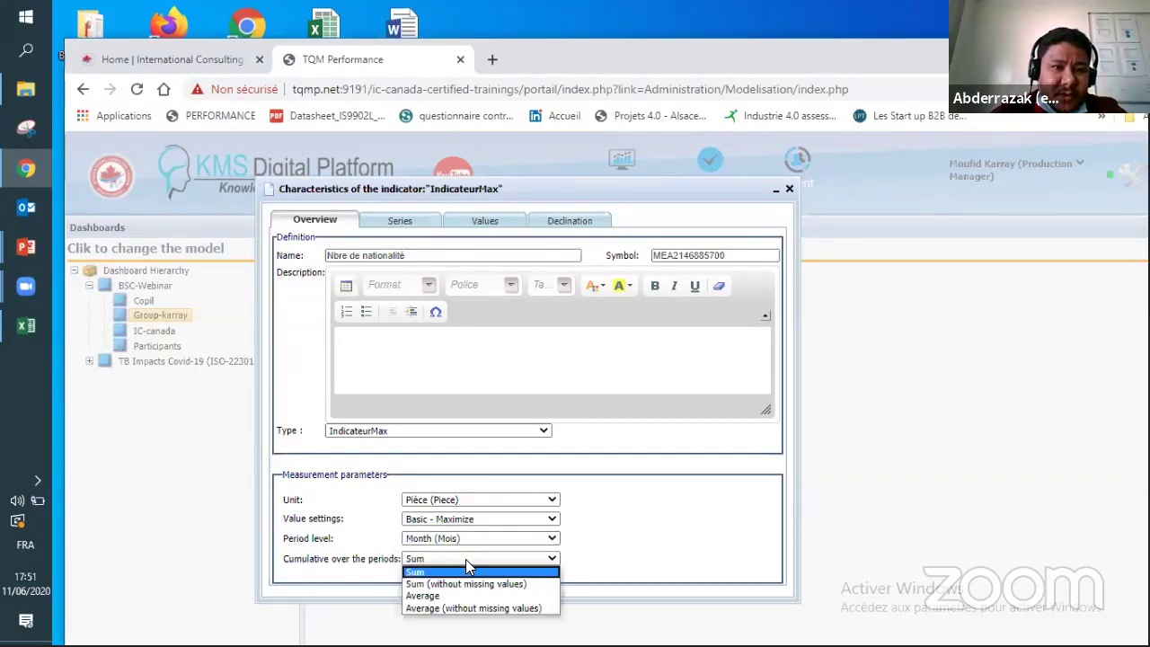
left_click(458, 599)
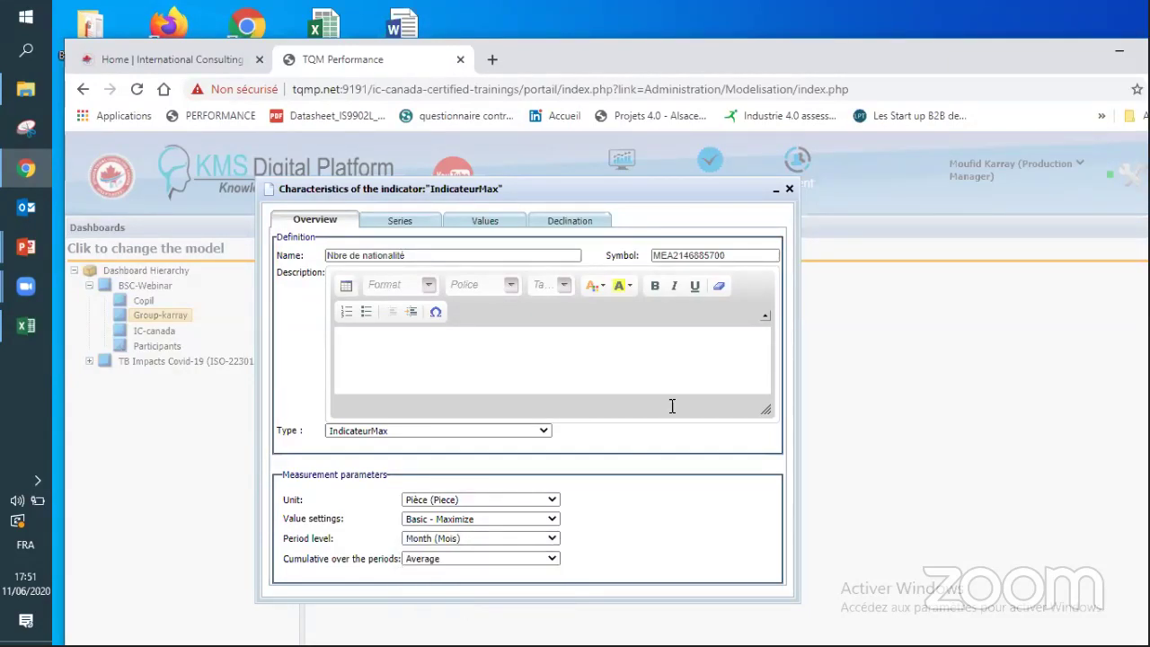
left_click_drag(724, 189, 655, 174)
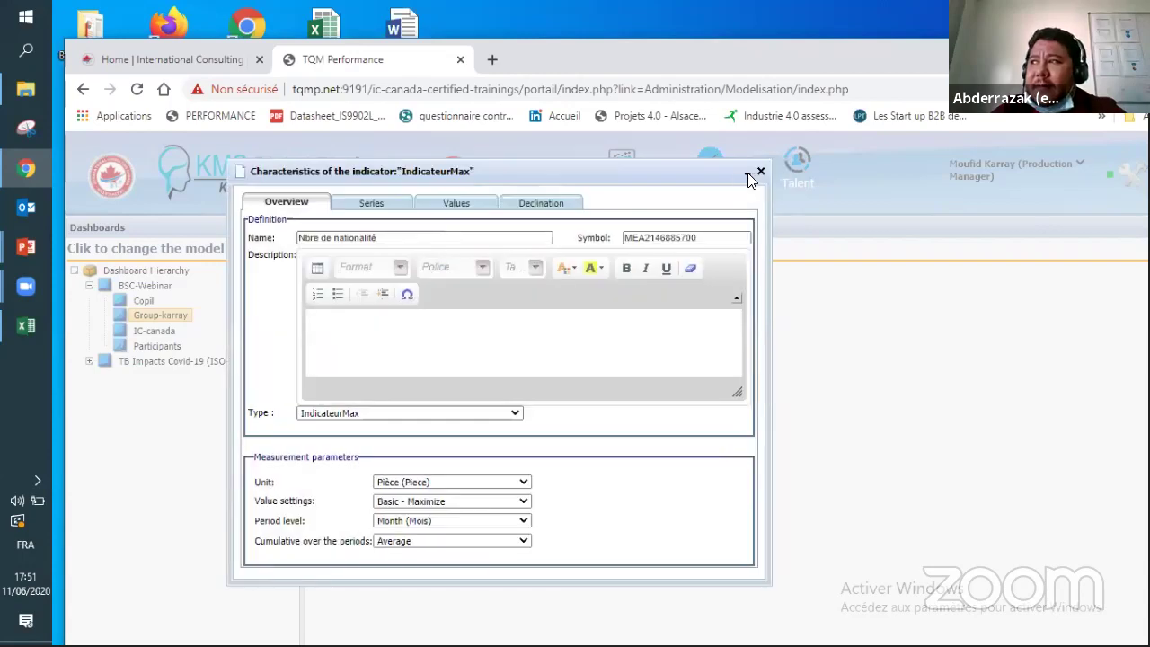
key("Escape")
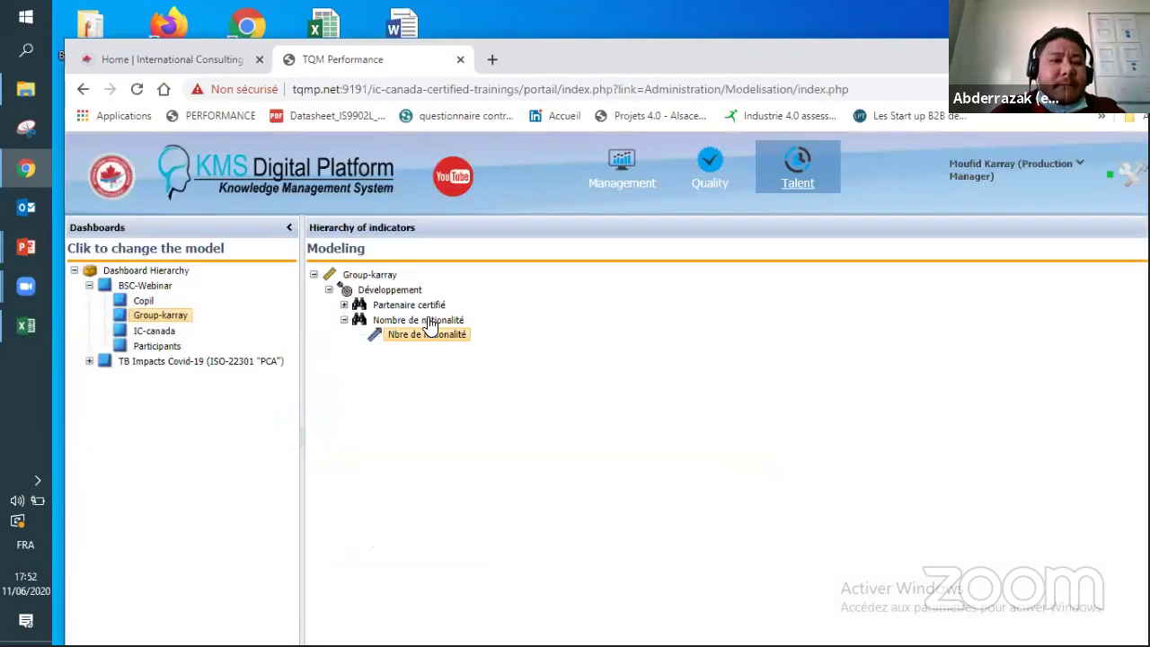
Step: Add a second Max indicator beneath the Nombre de nationalité perspective
right_click(431, 322)
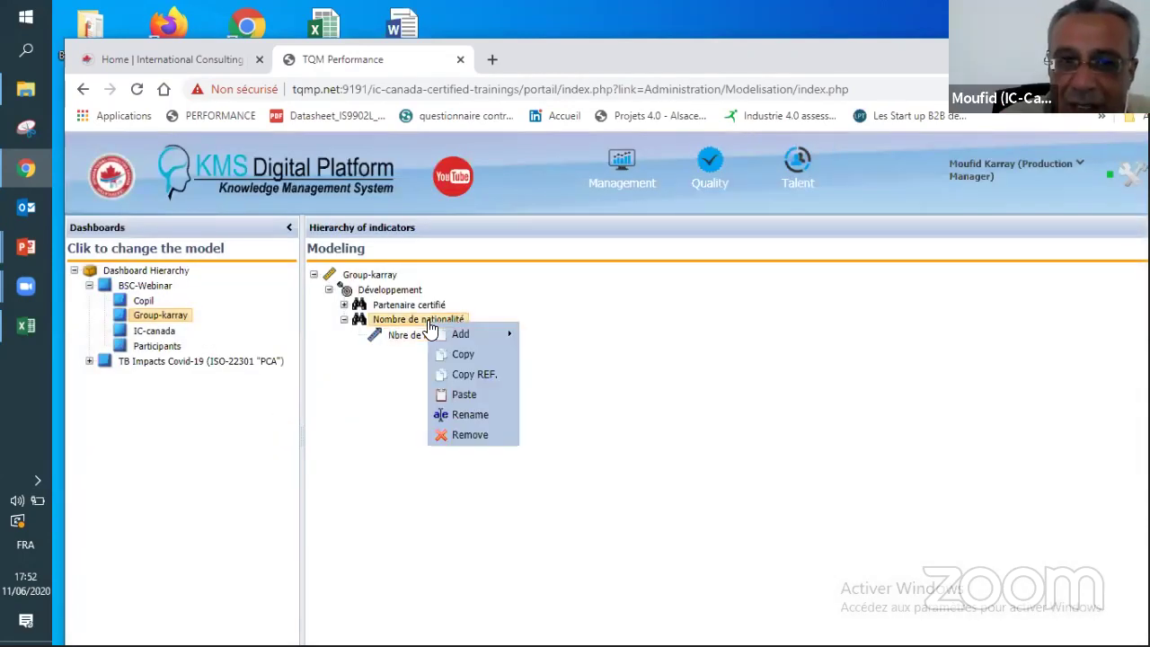
mouse_move(470, 333)
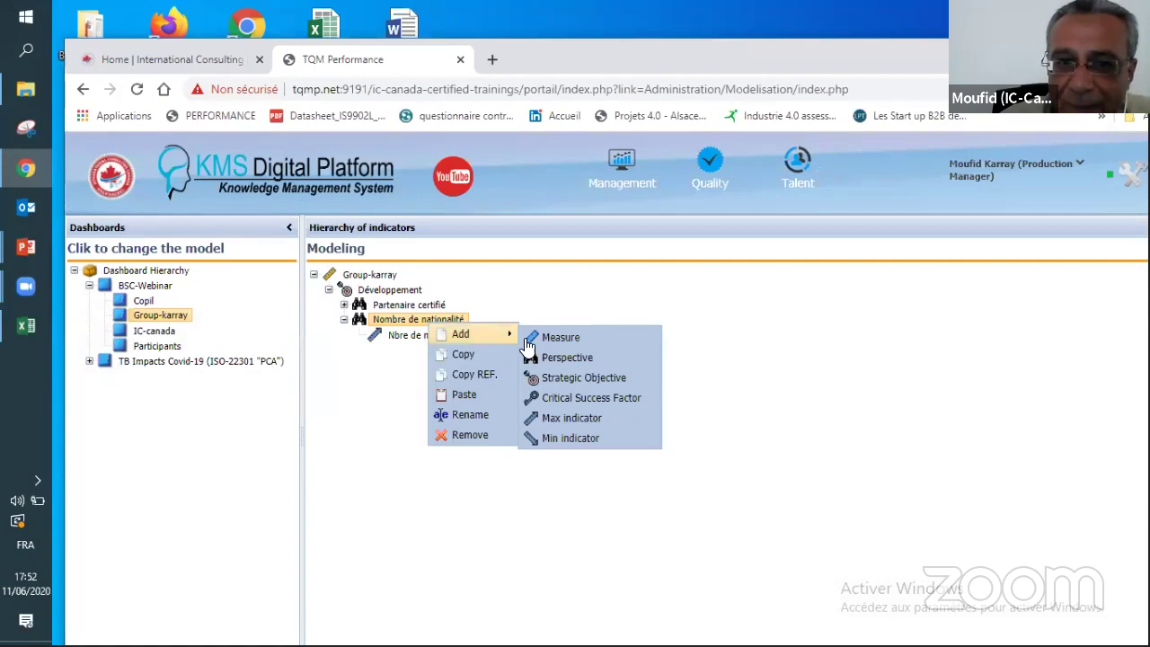
left_click(559, 419)
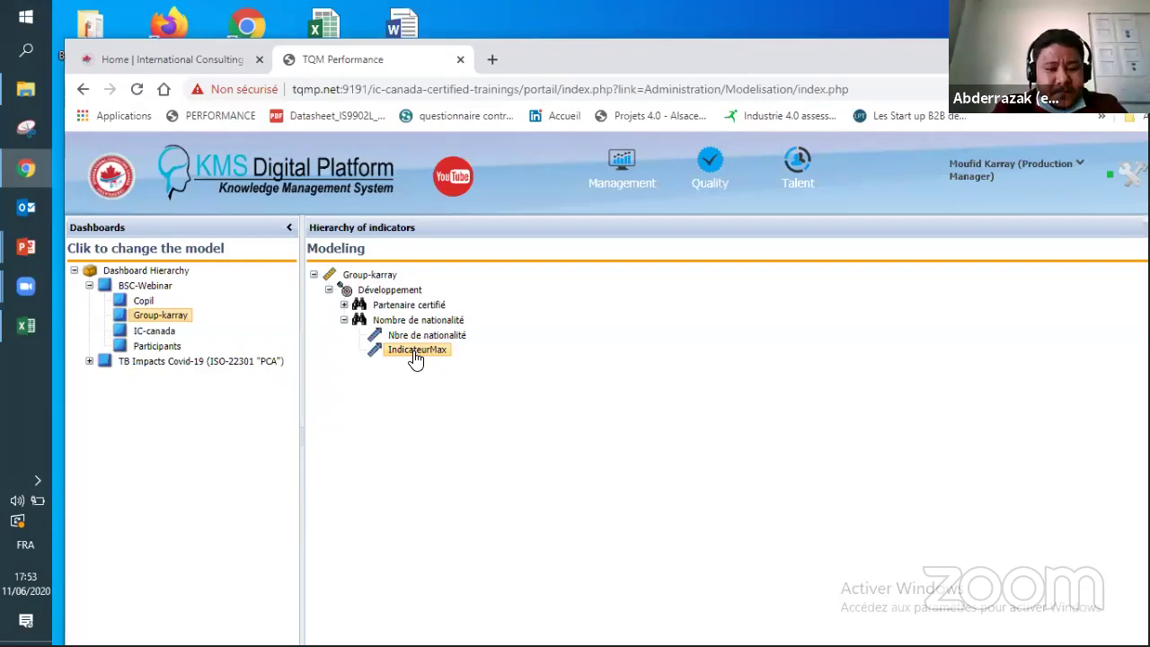
Step: Open the second Max indicator's characteristics and replace its name with "Projet par pays"
right_click(416, 358)
double_click(404, 350)
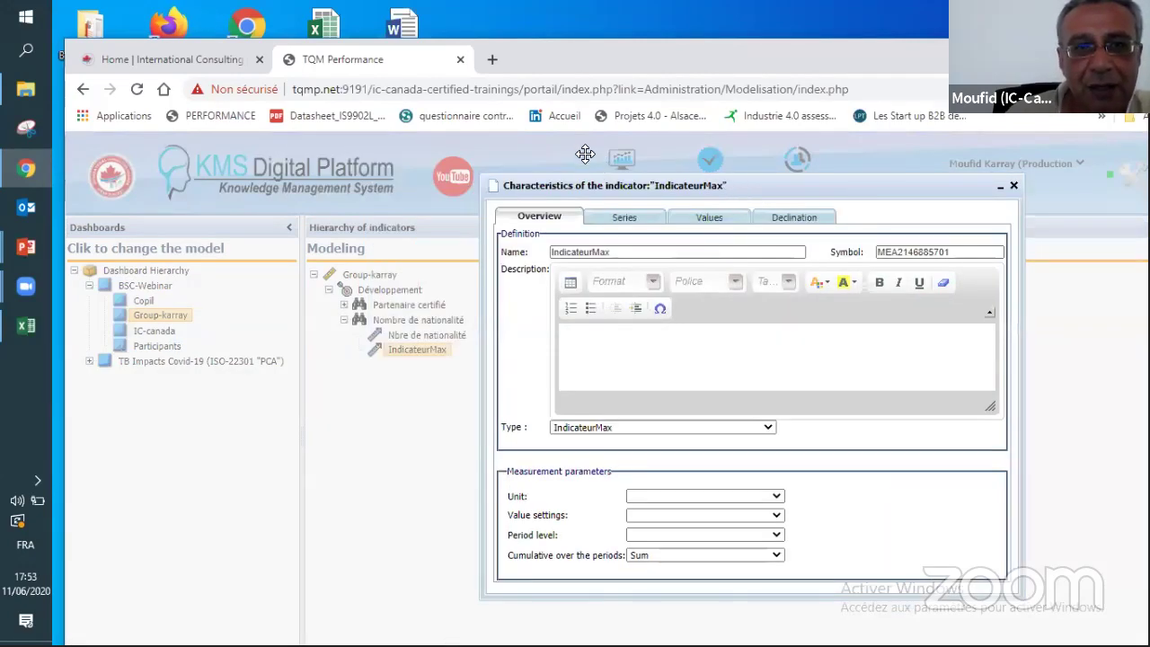
left_click_drag(584, 152, 348, 225)
key("BackSpace")
key("BackSpace")
key("BackSpace")
key("BackSpace")
key("BackSpace")
key("BackSpace")
key("BackSpace")
key("BackSpace")
key("BackSpace")
key("BackSpace")
key("BackSpace")
key("BackSpace")
key("BackSpace")
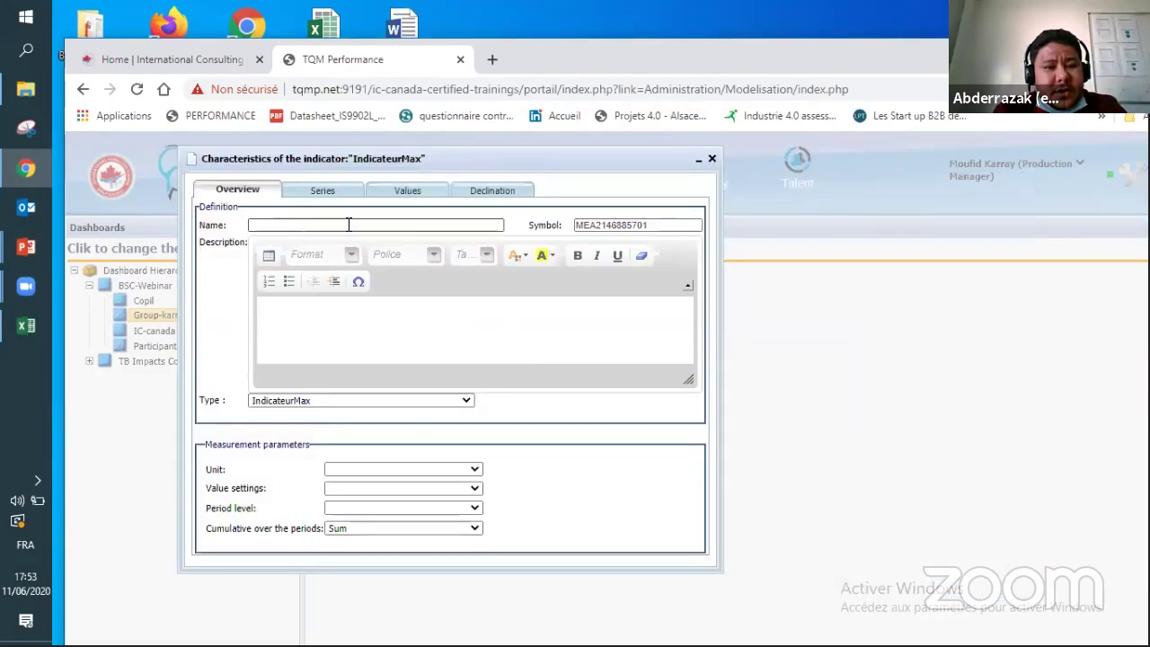
type("pro")
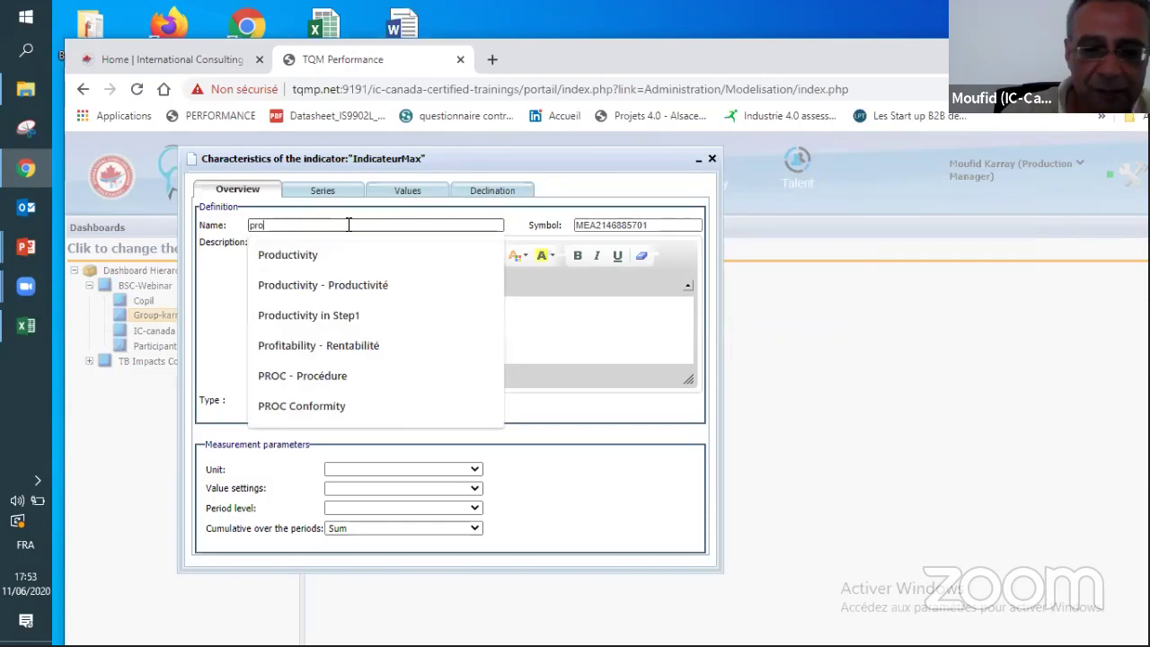
type("jet par pays")
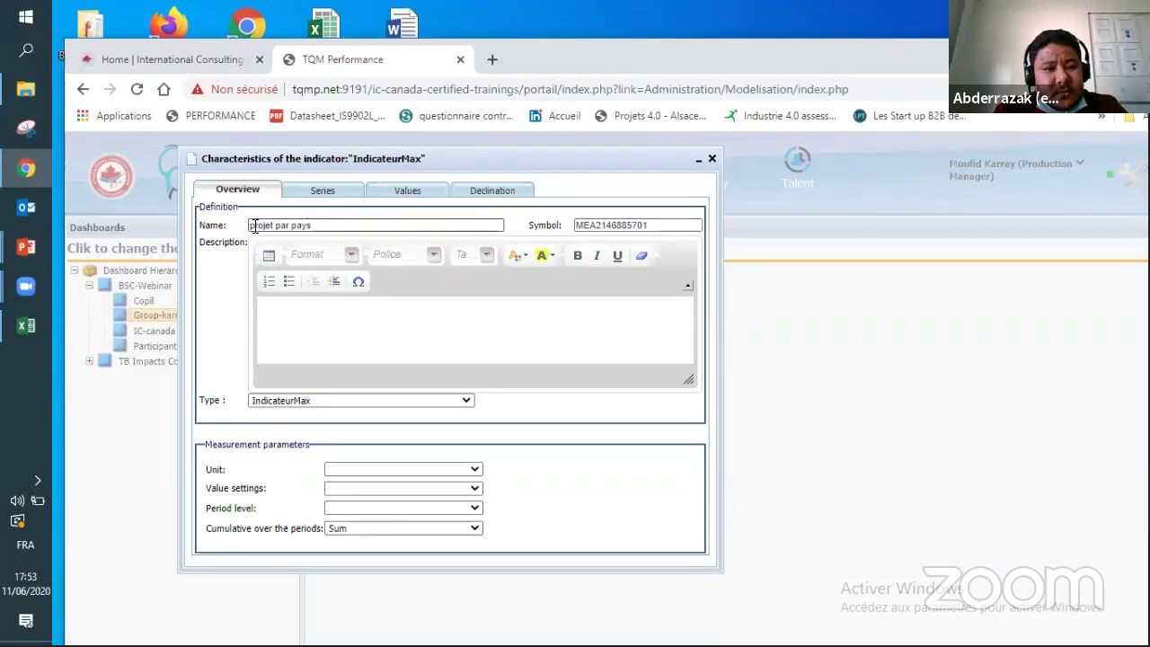
type("P")
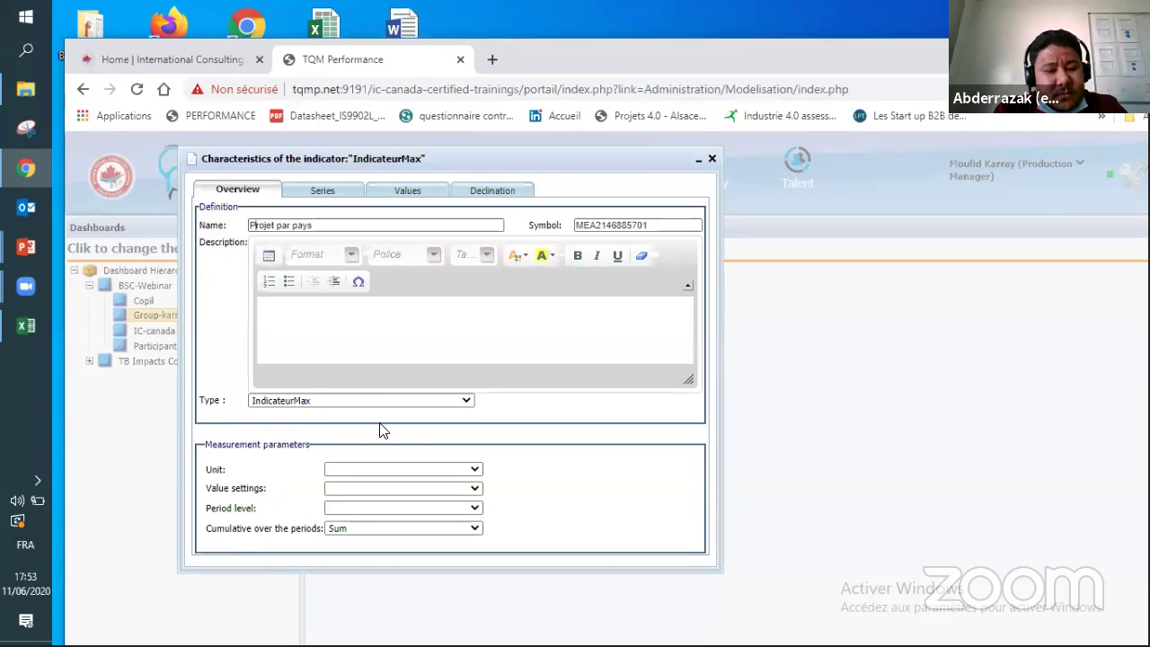
Step: Give the Projet par pays indicator the unit Pièce (Piece) and the Basic - Maximize value settings
left_click(393, 470)
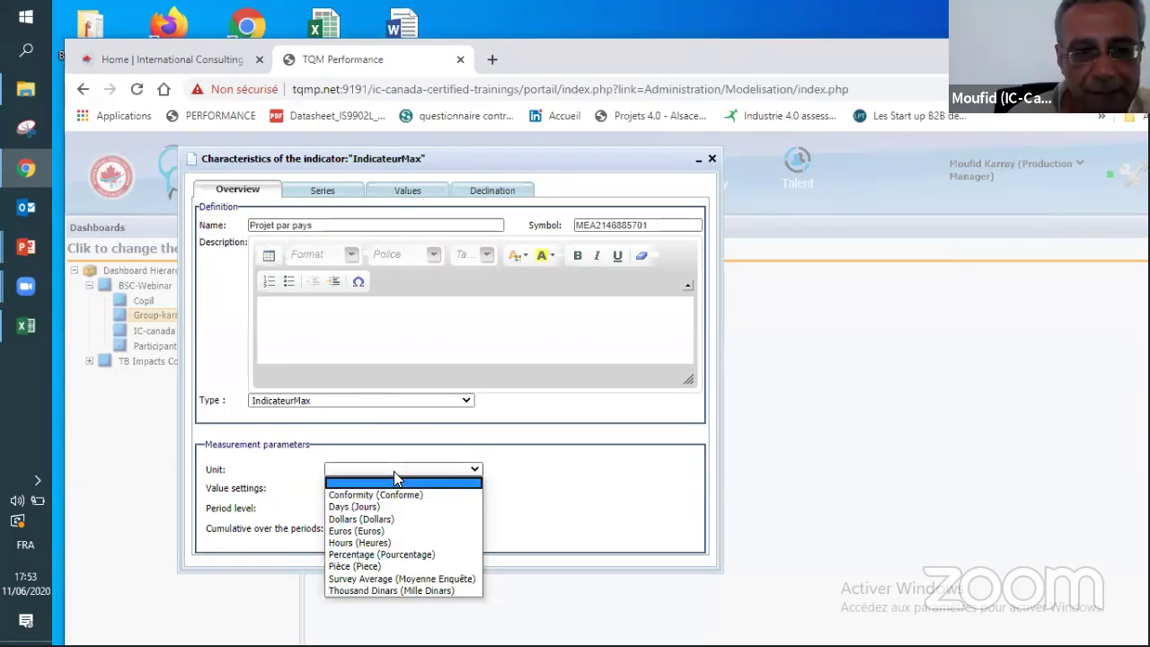
left_click(406, 566)
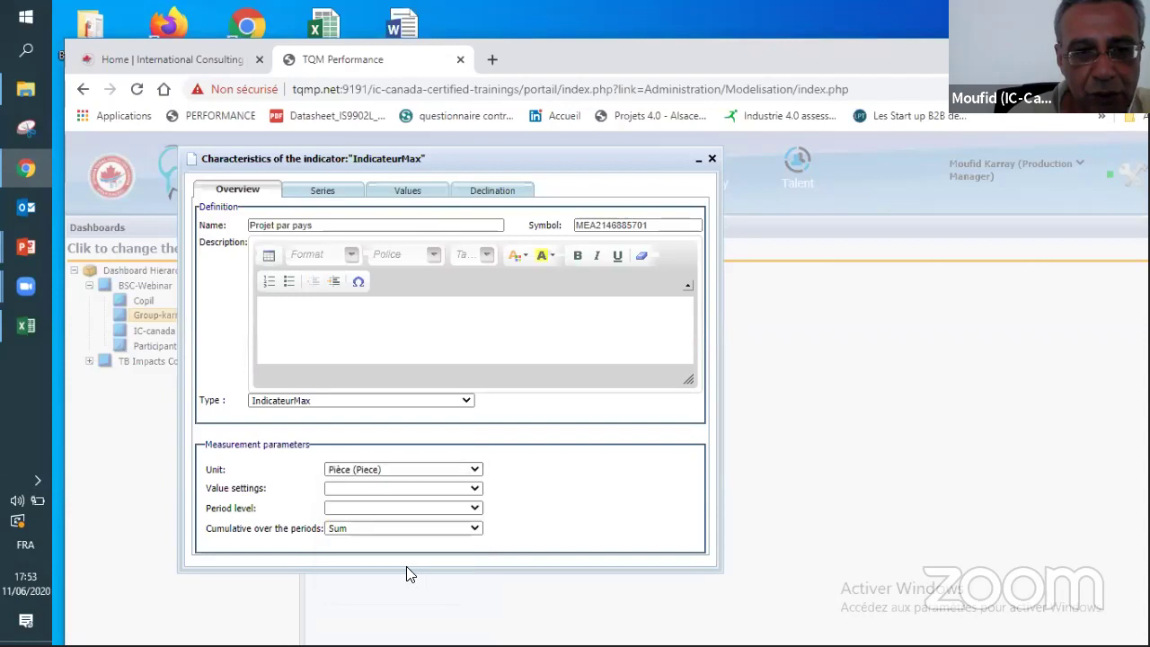
left_click(364, 489)
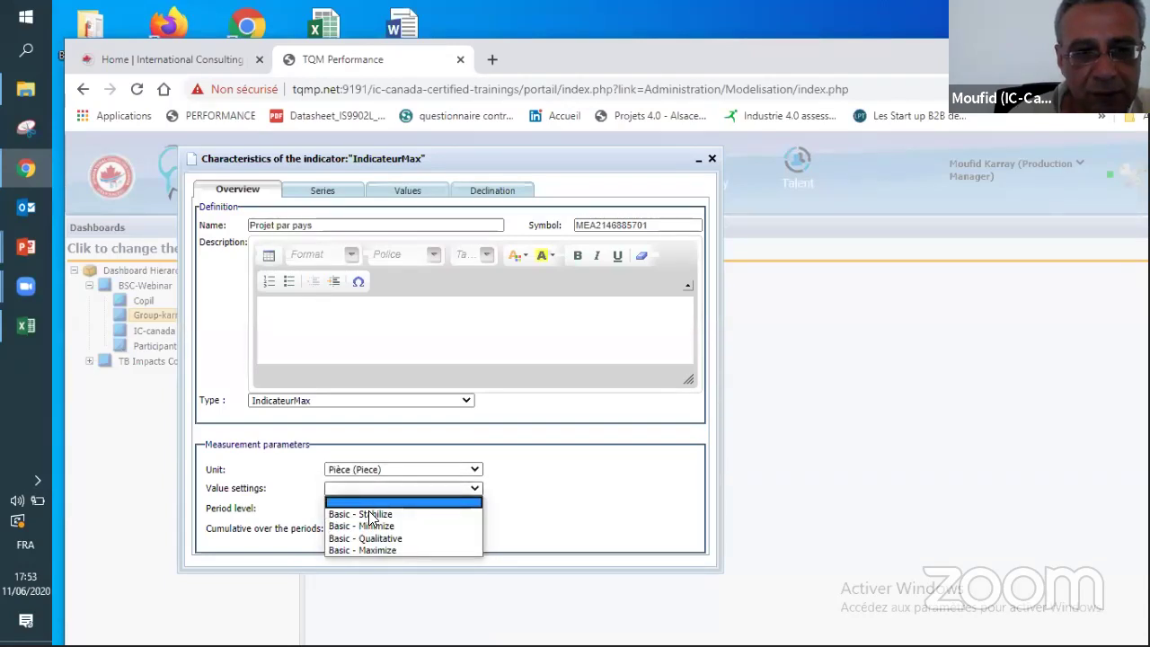
left_click(391, 551)
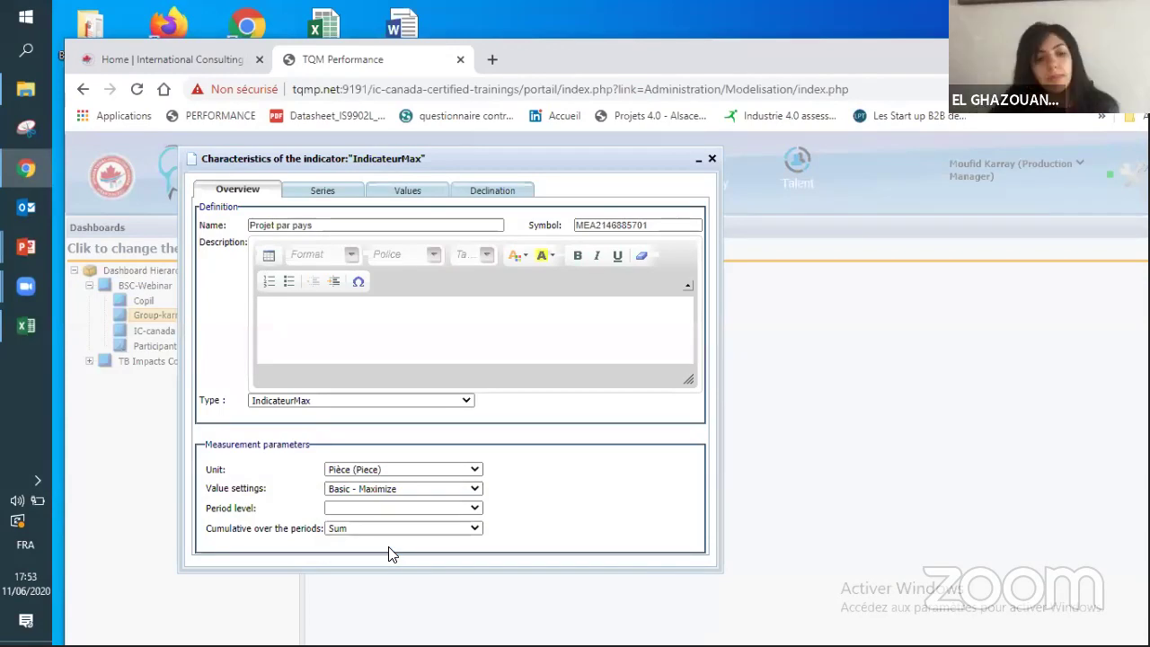
Step: Give Projet par pays a Month (Mois) period level and Average cumulation over the periods, and close its characteristics
left_click(357, 510)
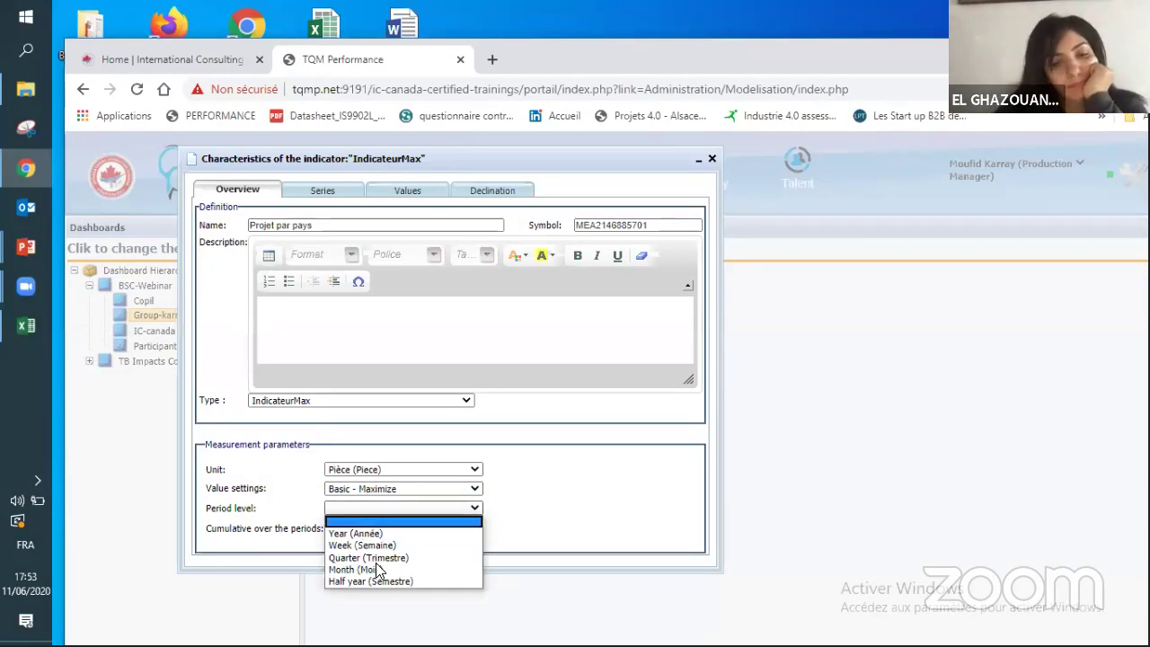
left_click(376, 562)
left_click(374, 531)
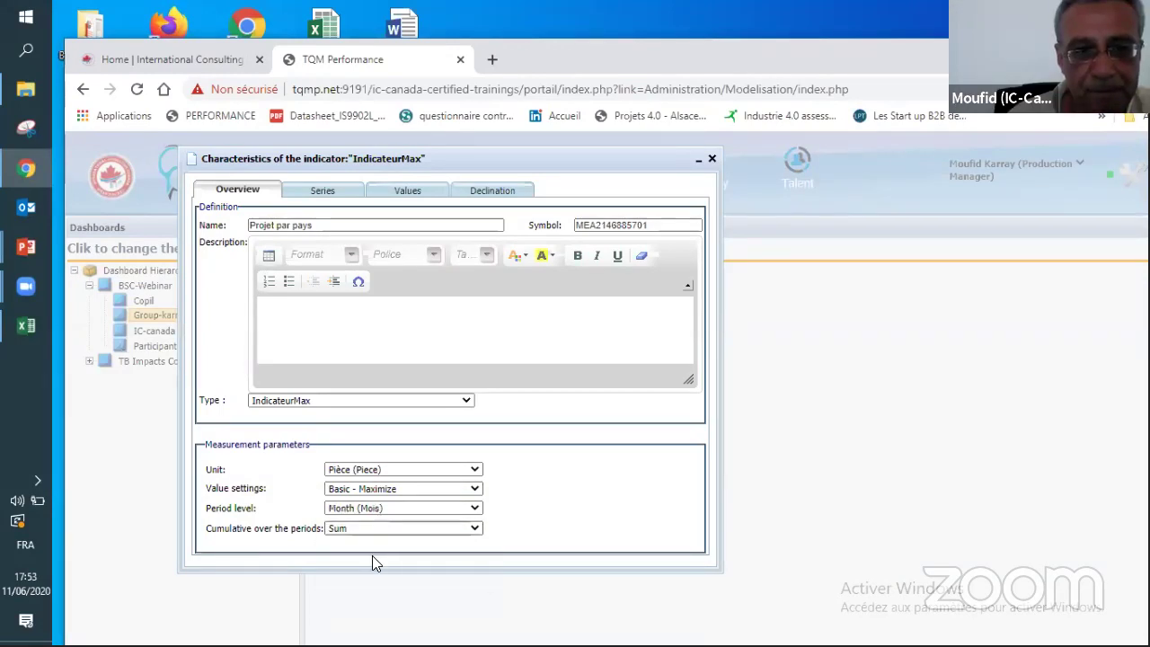
left_click(369, 563)
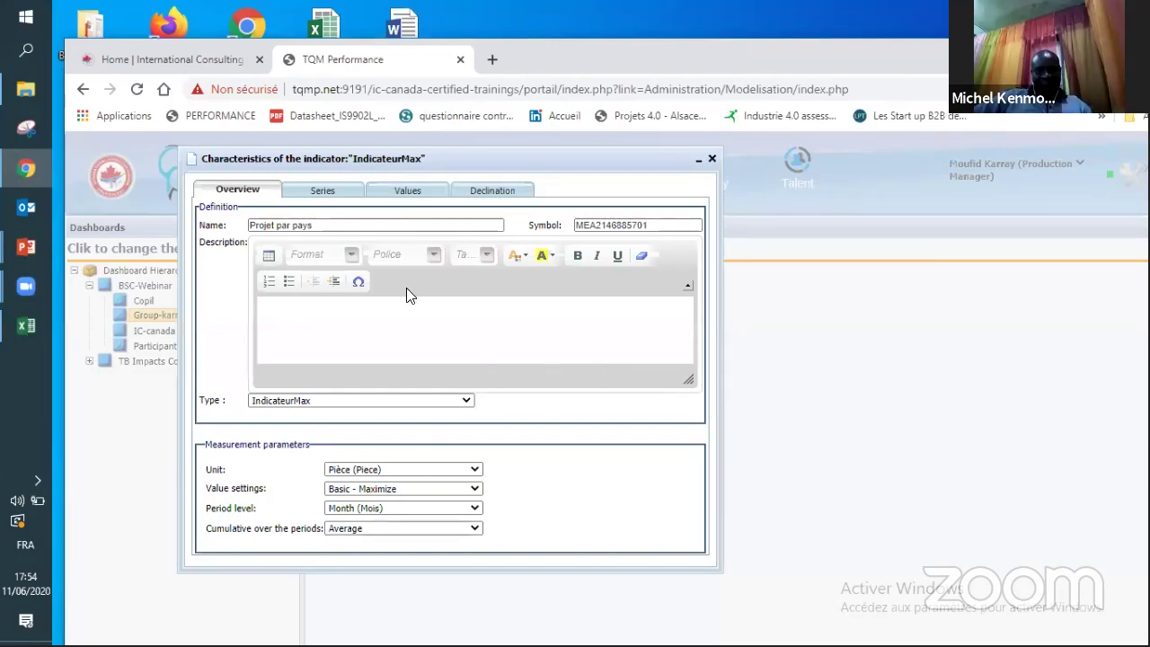
left_click(713, 161)
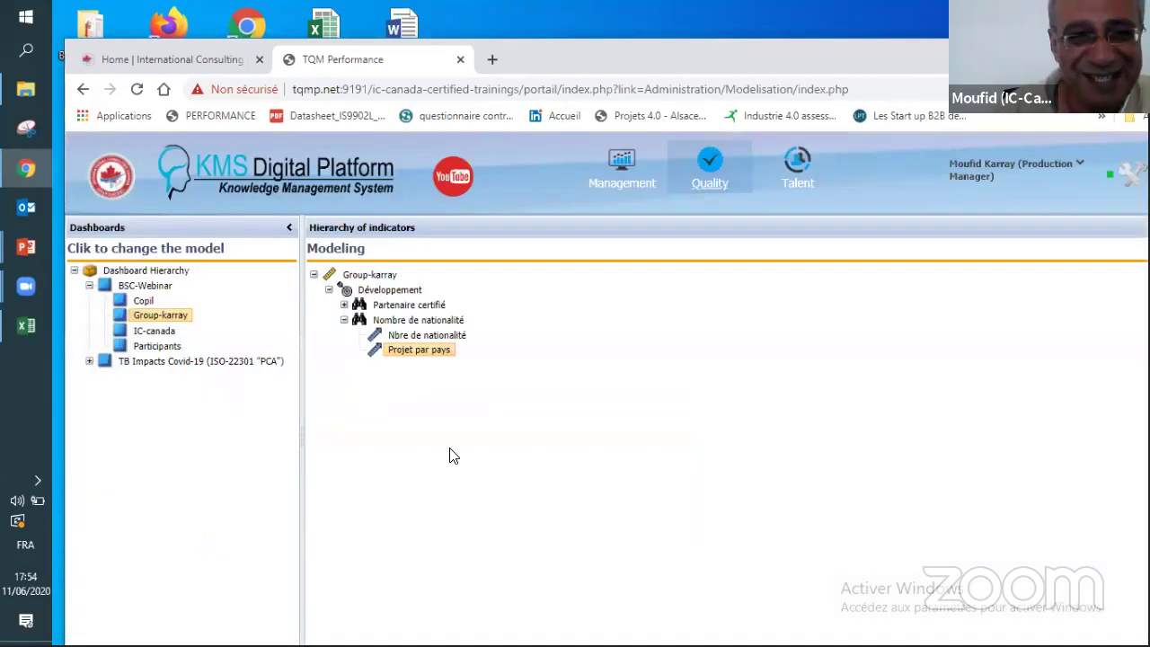
Step: Collapse the Développement branch and add a new Strategic Objective directly beneath Group-karray
left_click(343, 322)
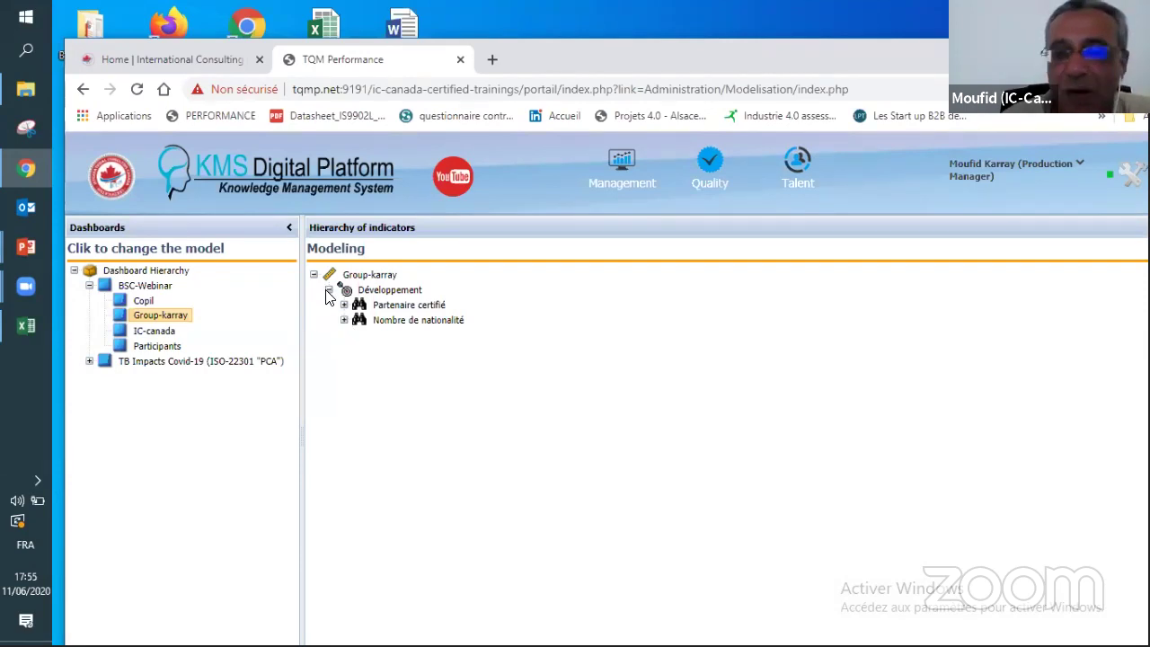
left_click(329, 290)
right_click(377, 277)
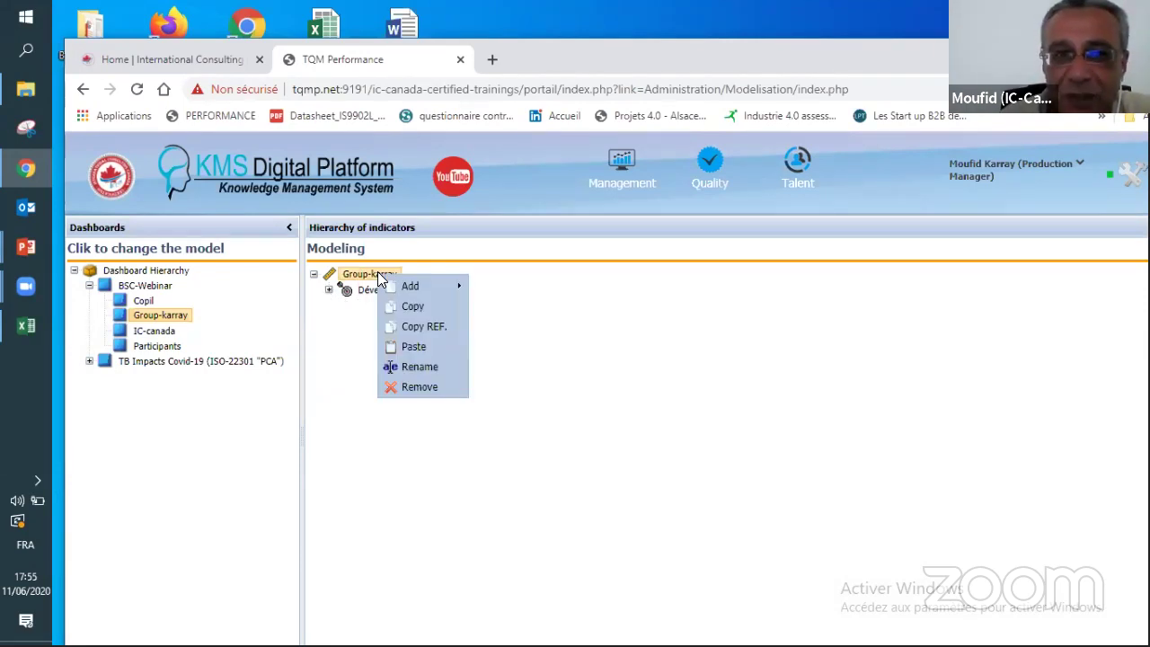
mouse_move(488, 303)
left_click(503, 331)
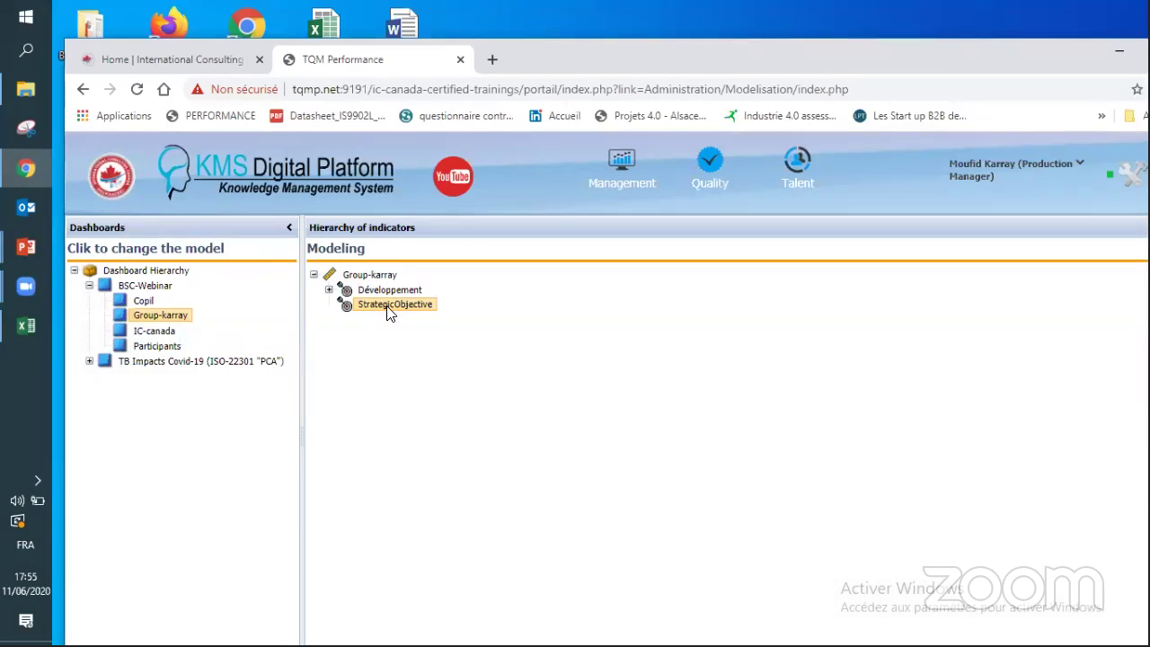
Step: Open the new strategic objective's characteristics and replace its name with "Rté webinar"
double_click(390, 311)
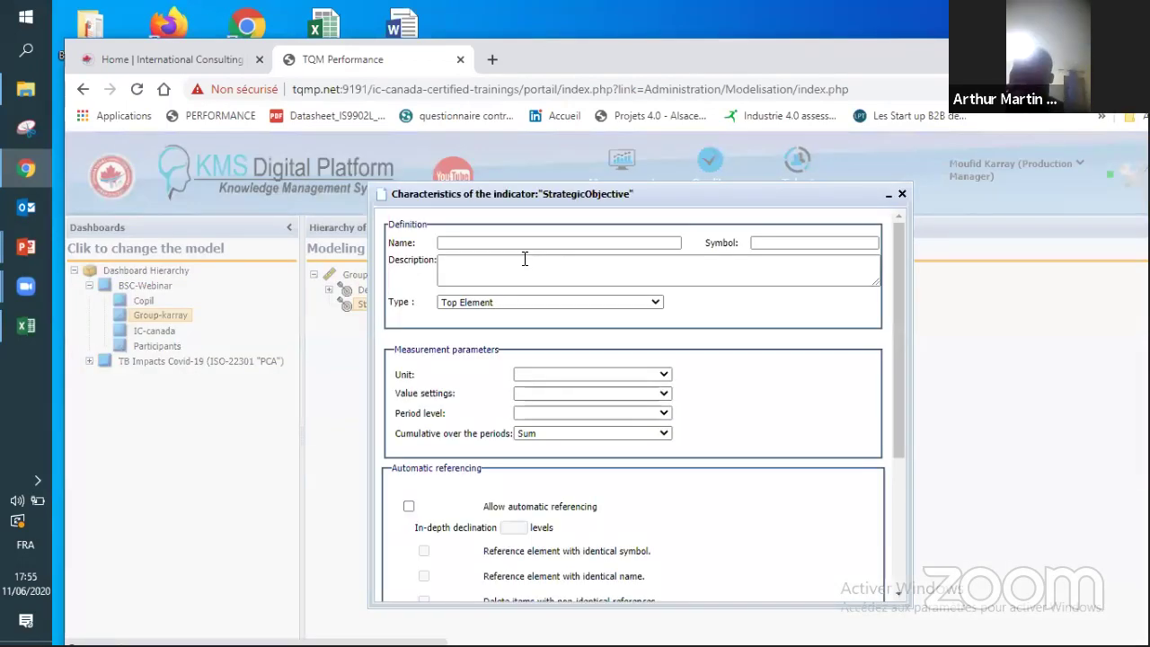
left_click_drag(524, 260, 402, 271)
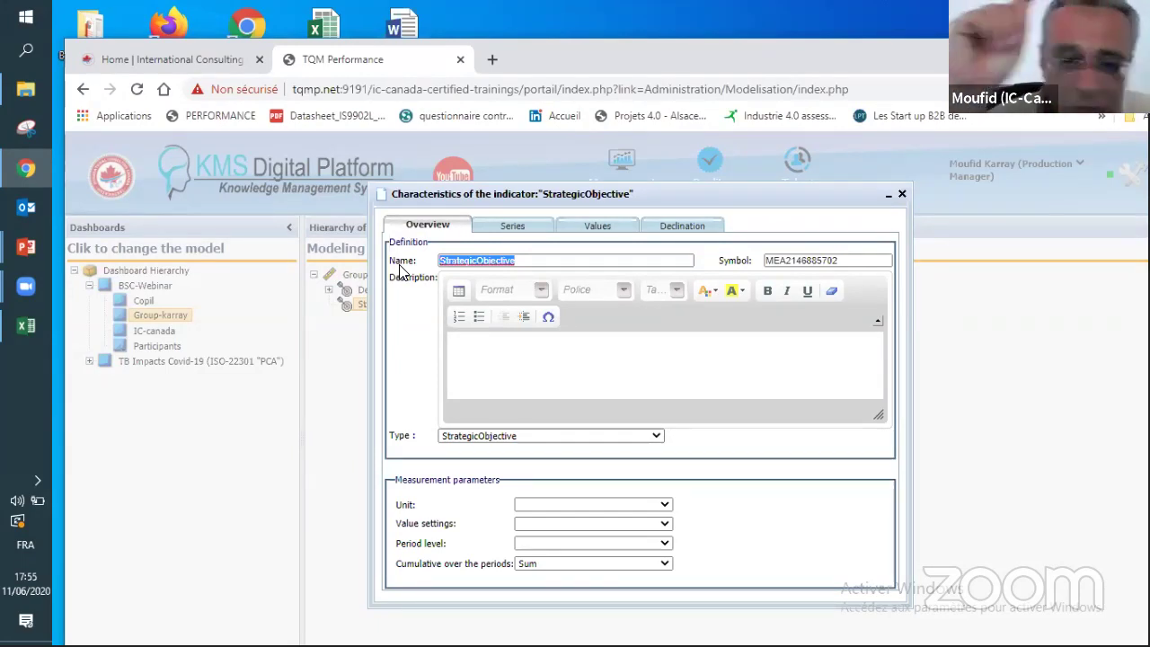
type("Rt")
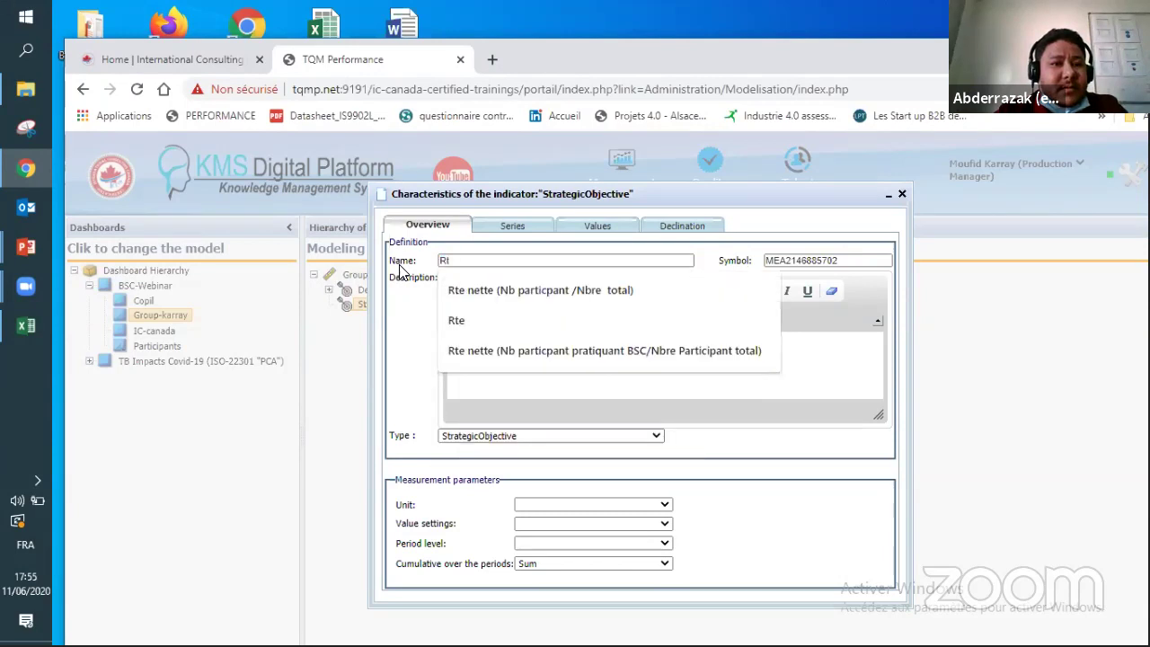
type("é w")
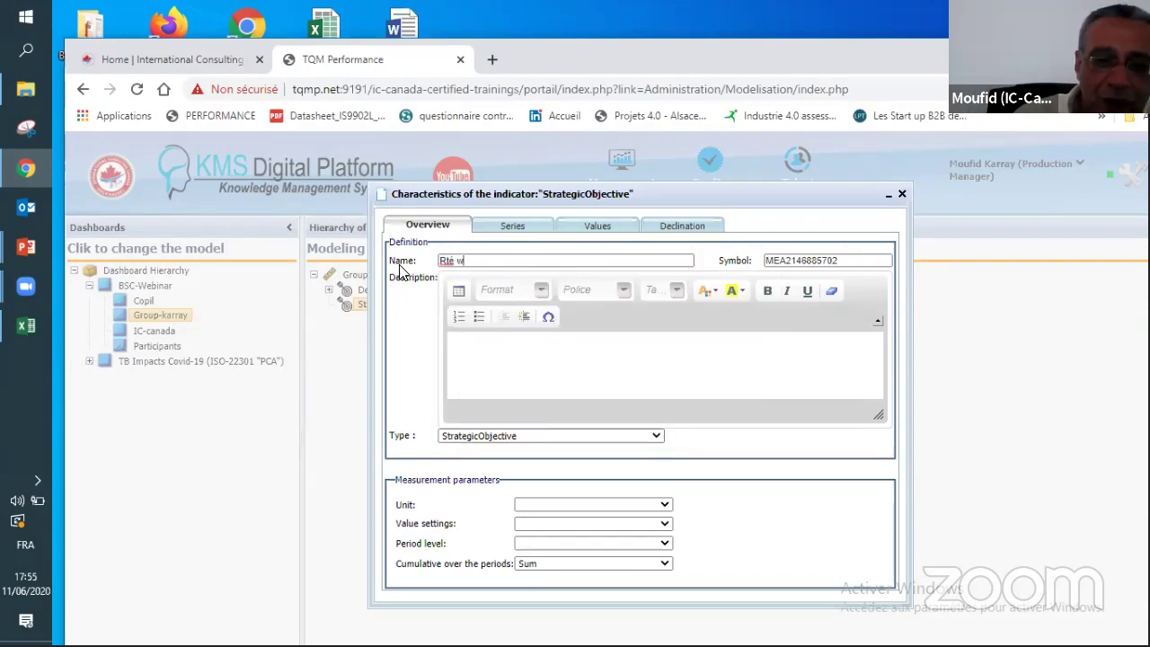
type("ebinair")
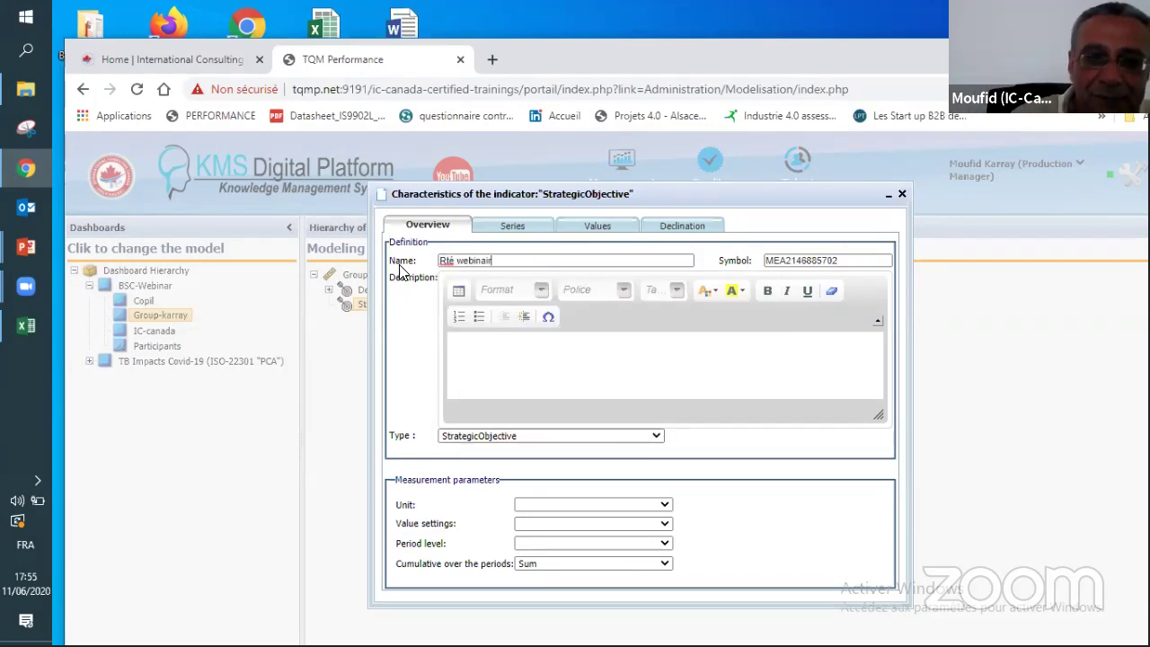
left_click(488, 261)
key("BackSpace")
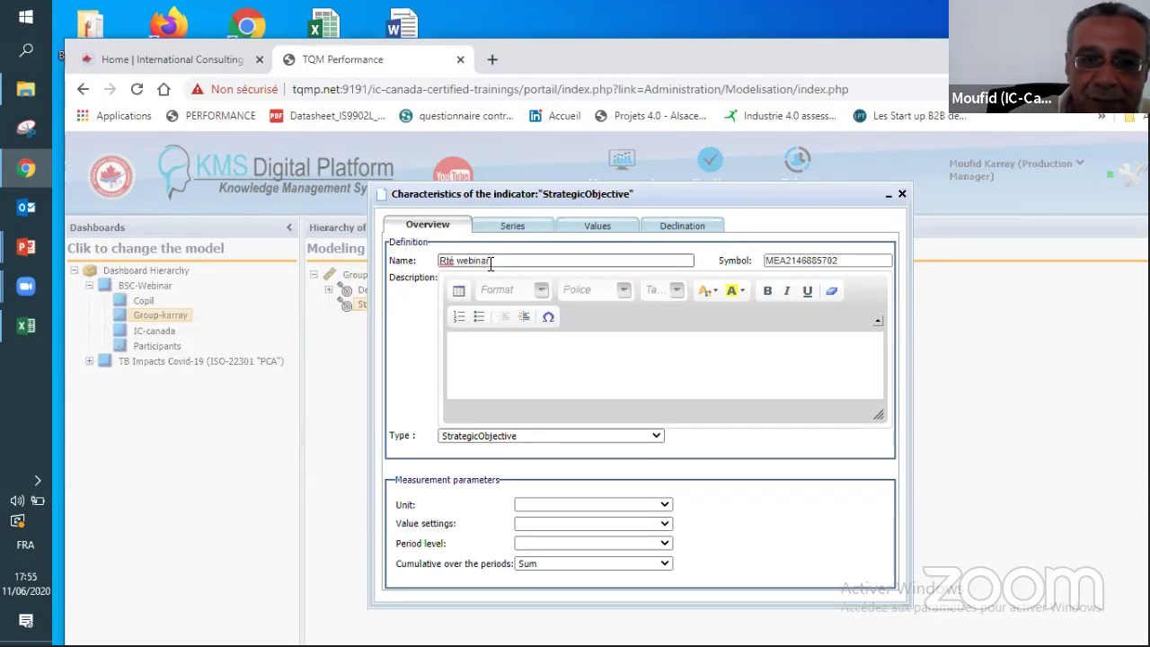
Step: Close the Rté webinar objective's characteristics and add a Perspective directly beneath it
left_click(572, 510)
left_click(572, 510)
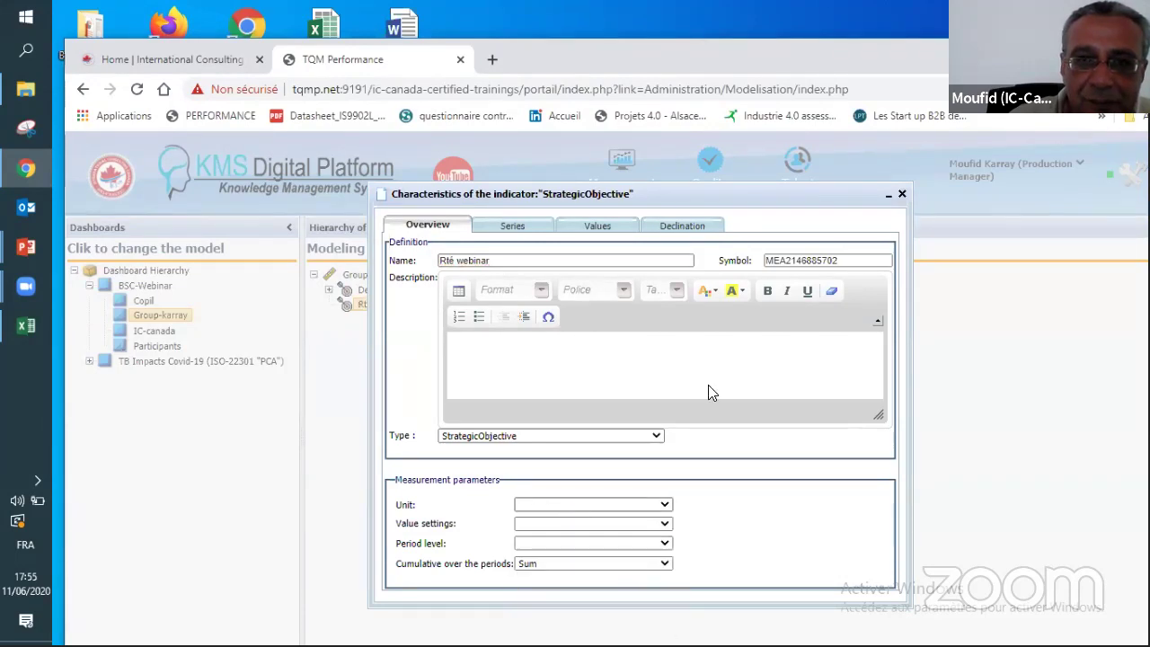
left_click(903, 194)
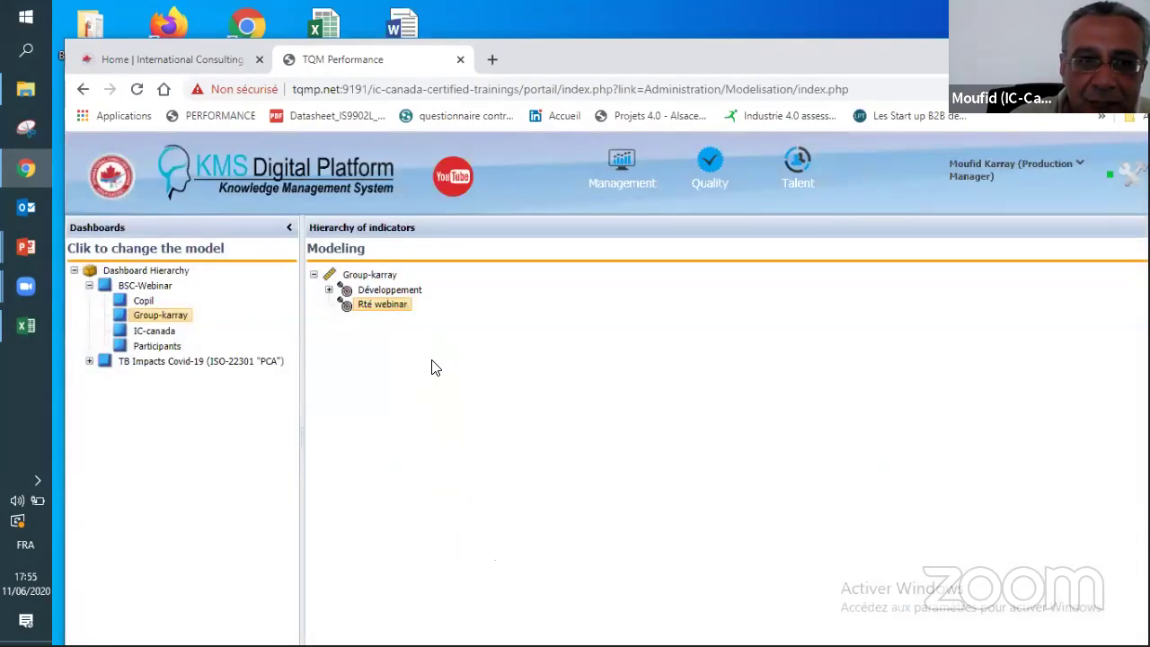
right_click(380, 310)
mouse_move(442, 316)
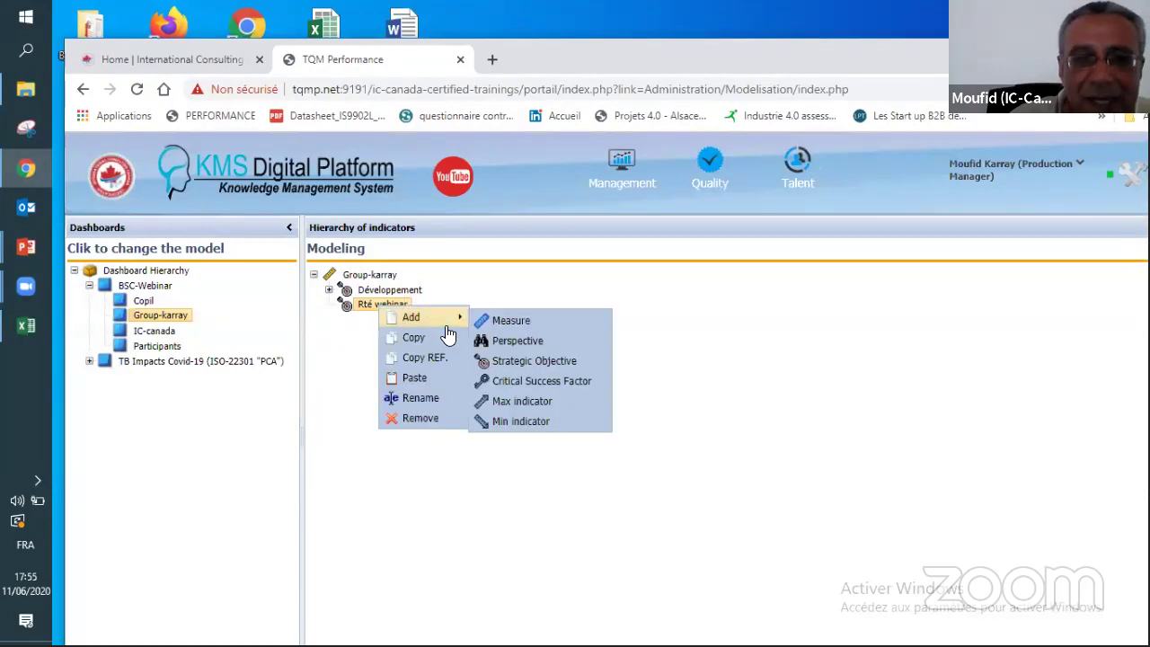
left_click(515, 341)
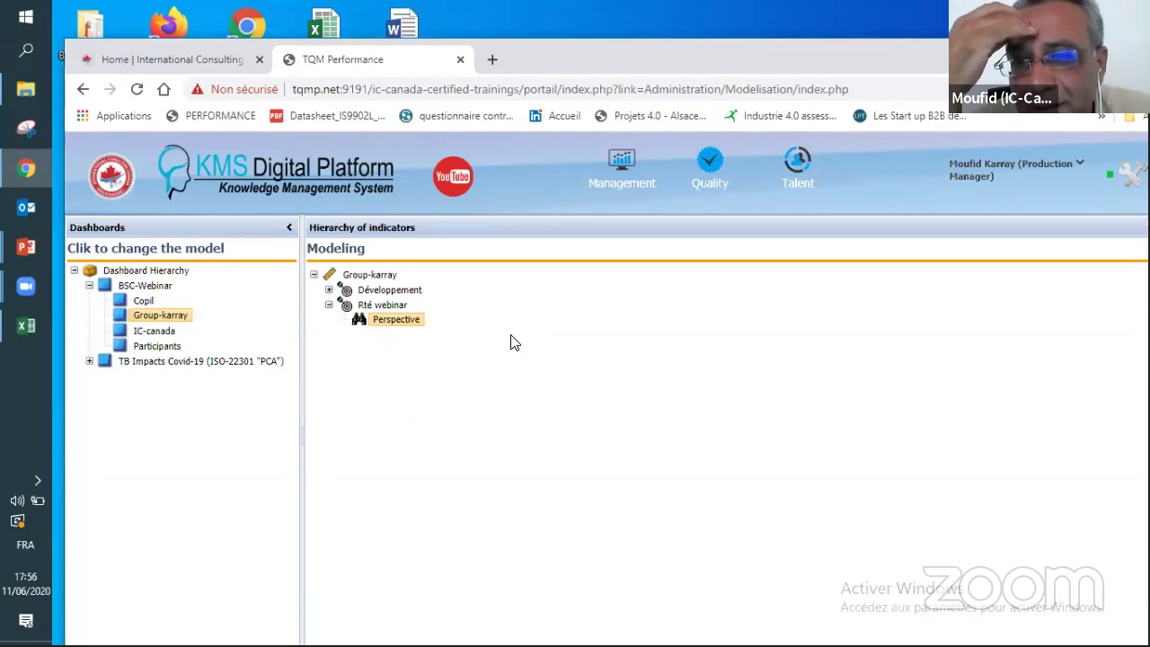
Step: Open the new perspective's characteristics and replace its name with "Nre heure webinar"
double_click(402, 331)
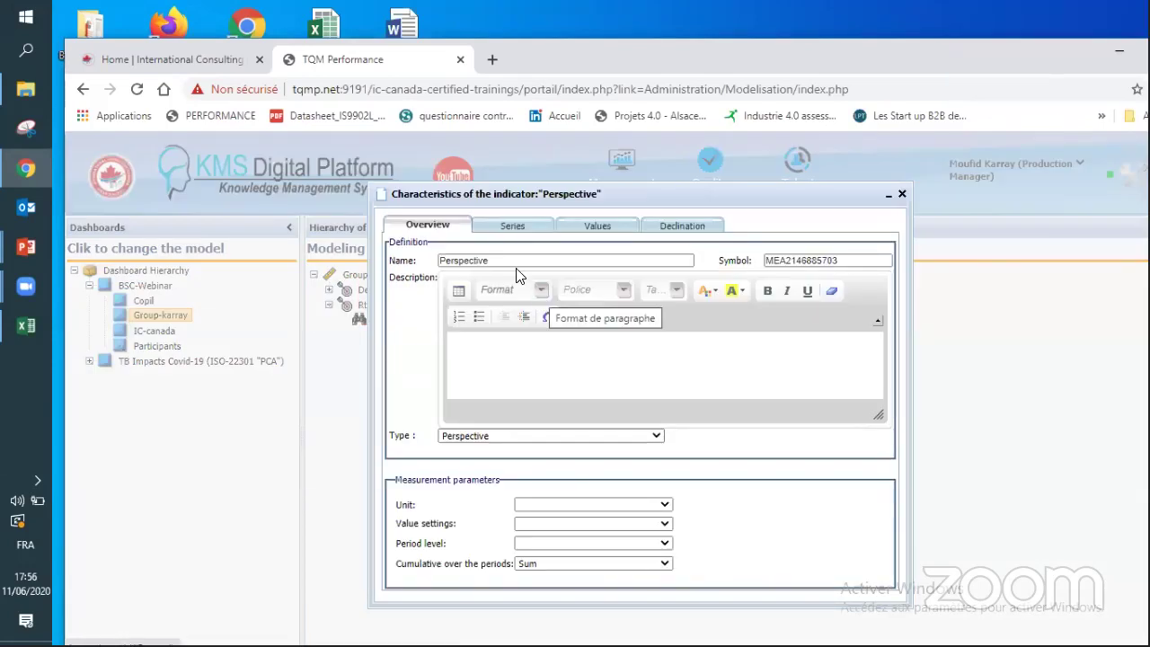
left_click(498, 261)
left_click_drag(498, 261, 434, 269)
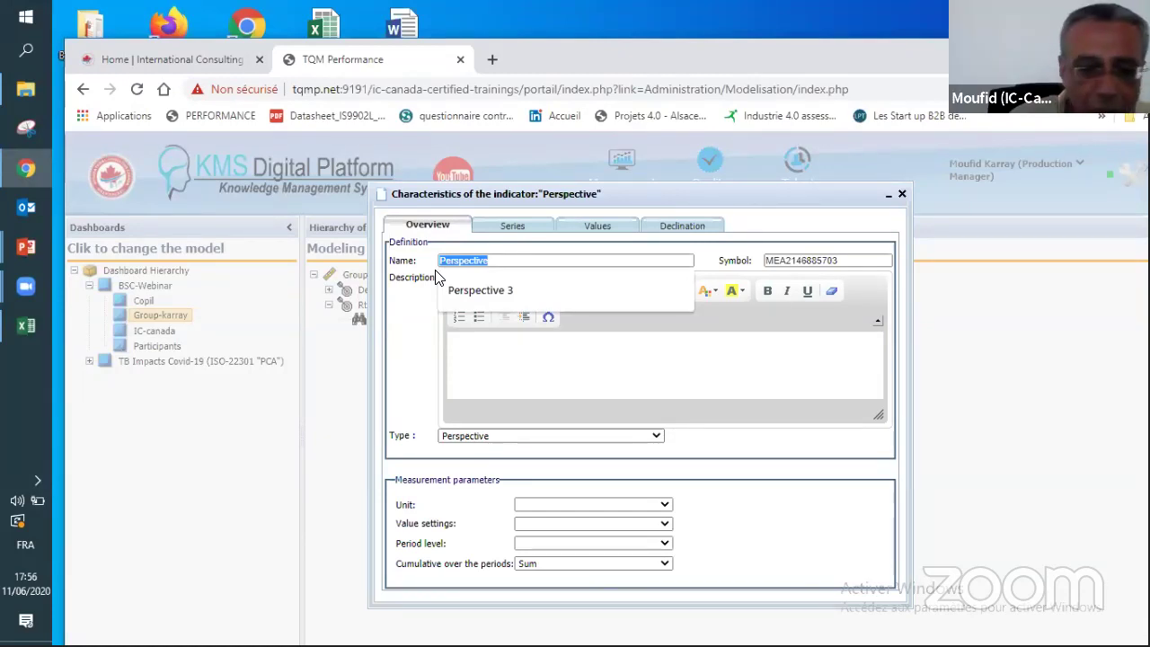
type("N")
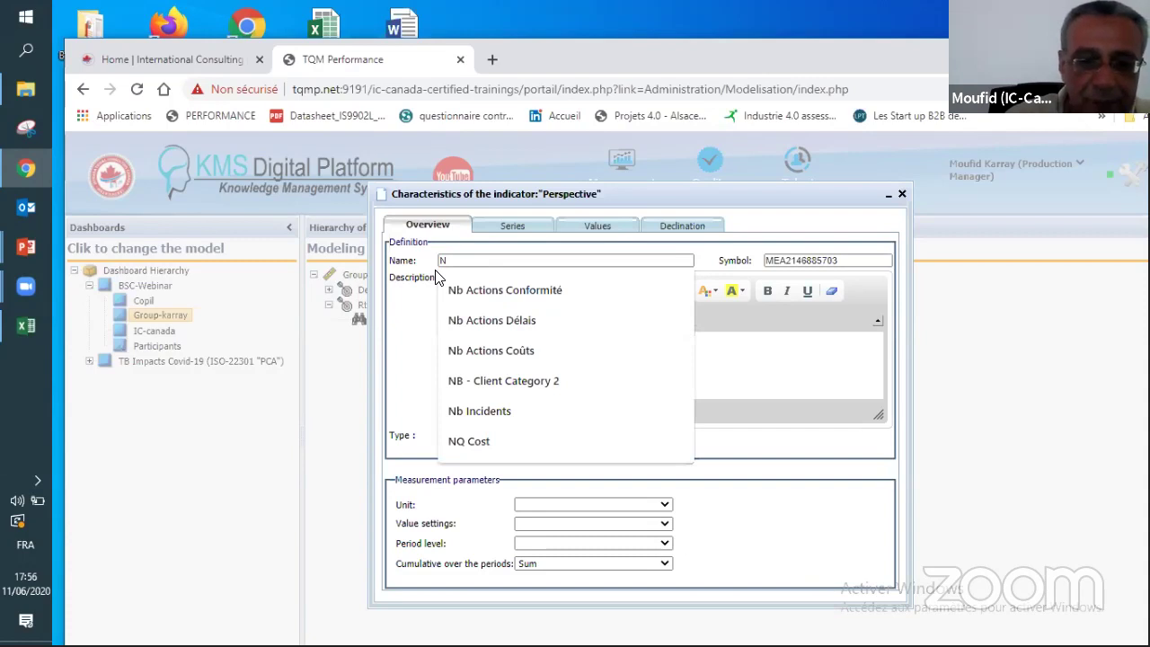
type("re heure webinair")
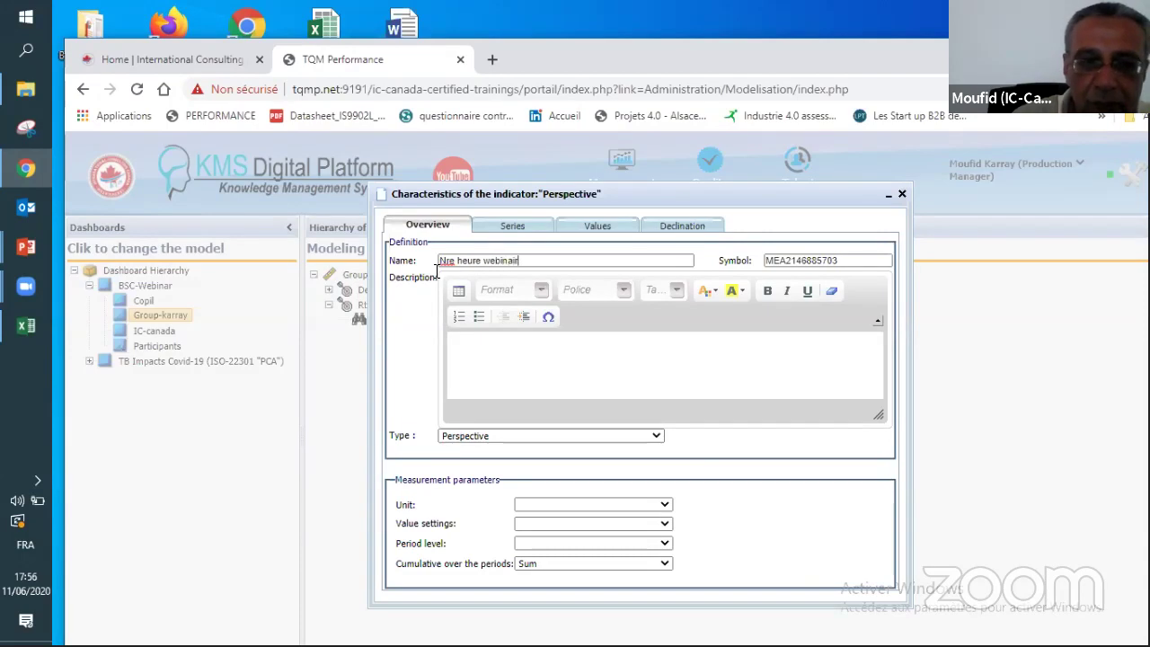
key("BackSpace")
key("BackSpace")
type("r")
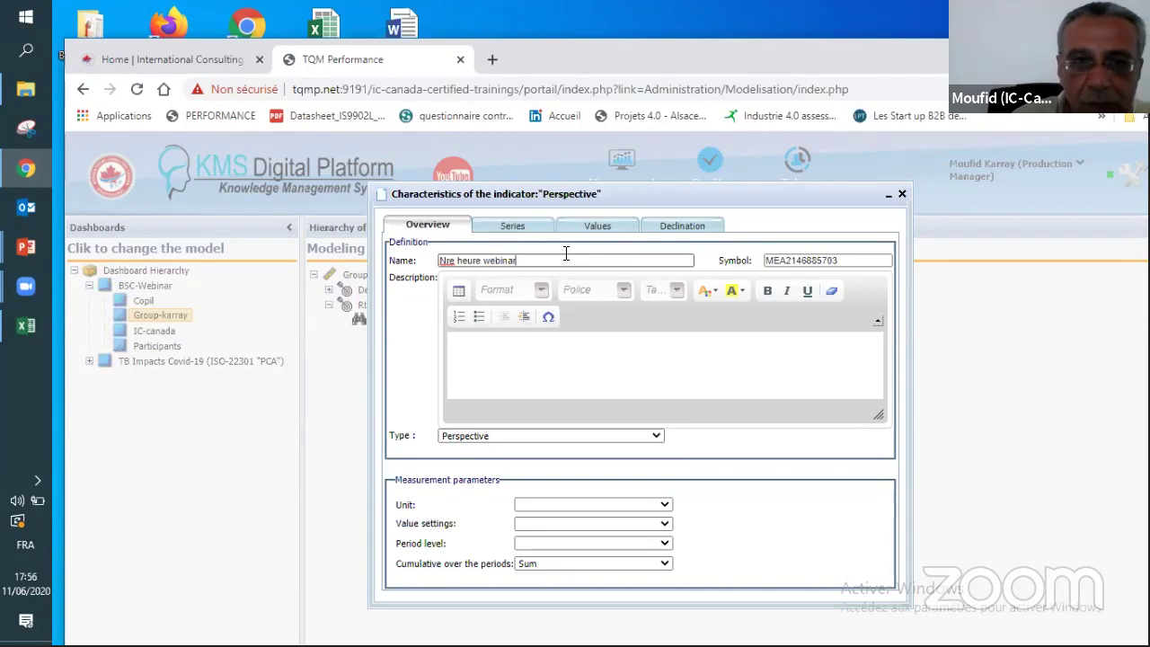
Step: Give the Nre heure webinar perspective the unit Percentage (Pourcentage) and the Basic - Stabilize value settings
left_click(617, 505)
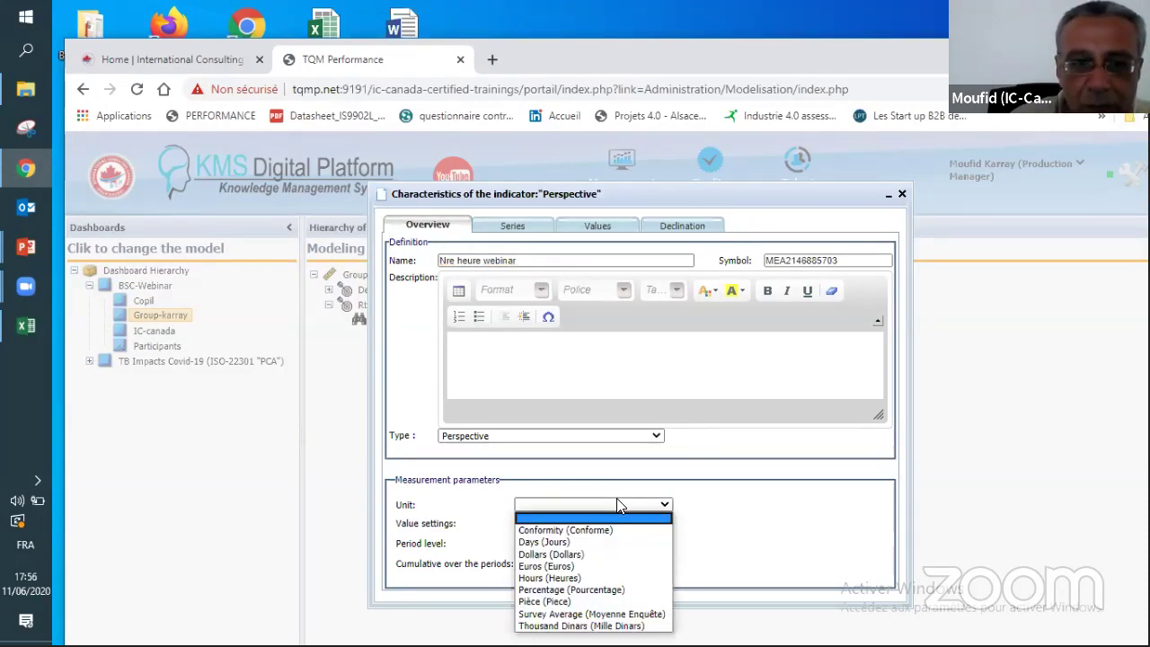
left_click(584, 602)
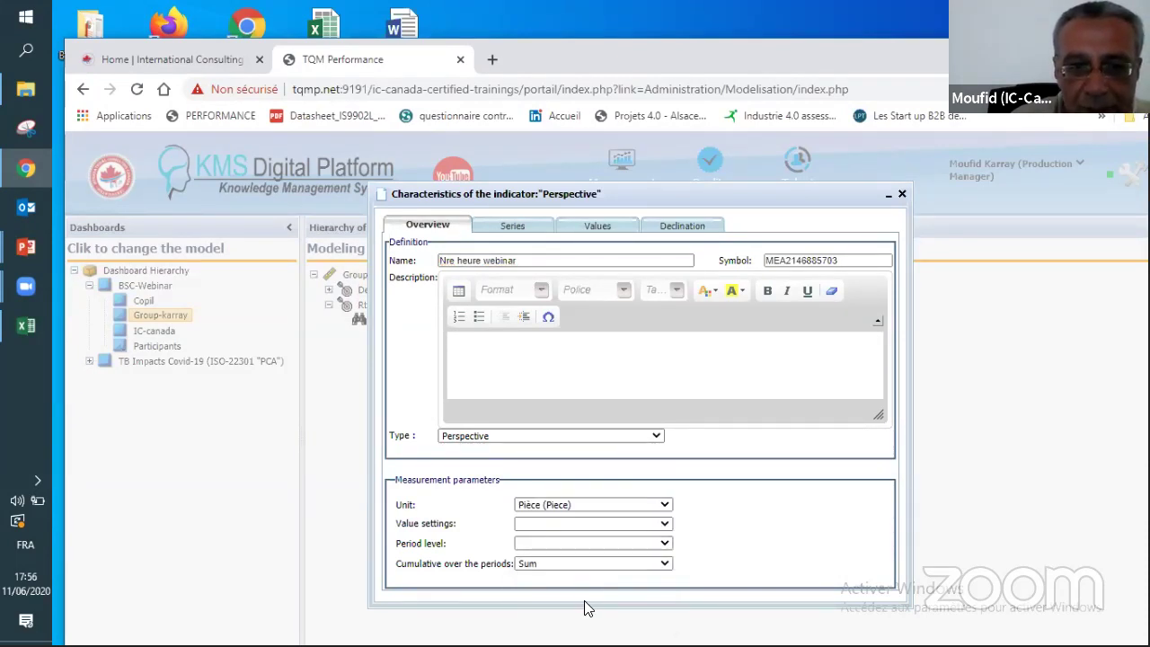
left_click(563, 522)
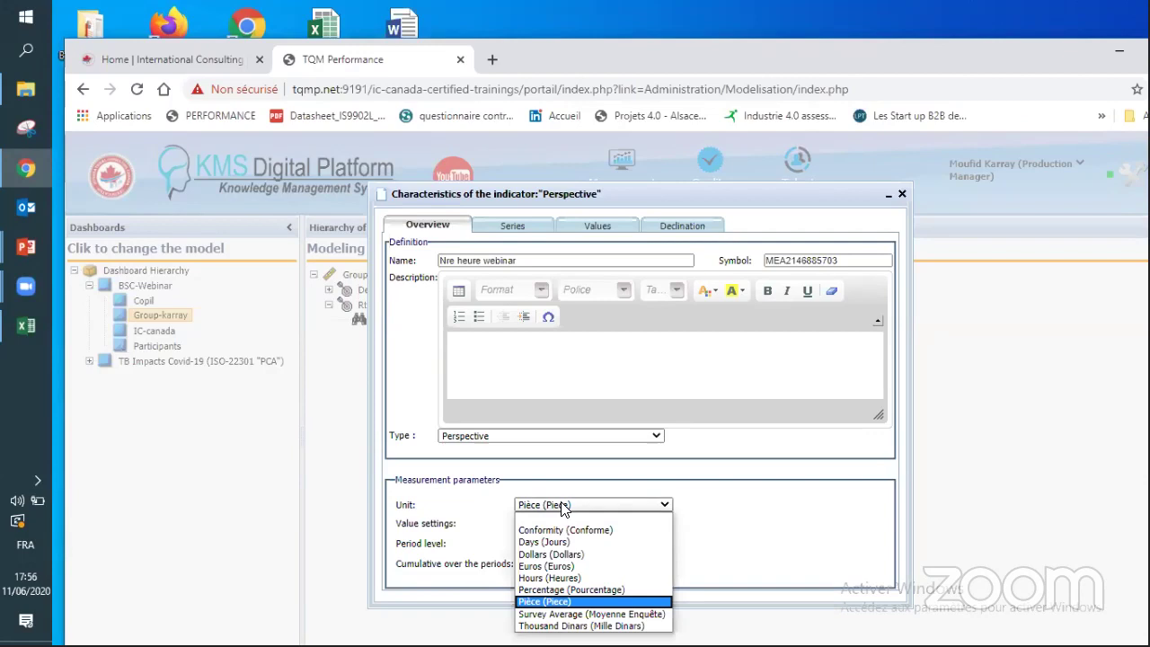
left_click(568, 590)
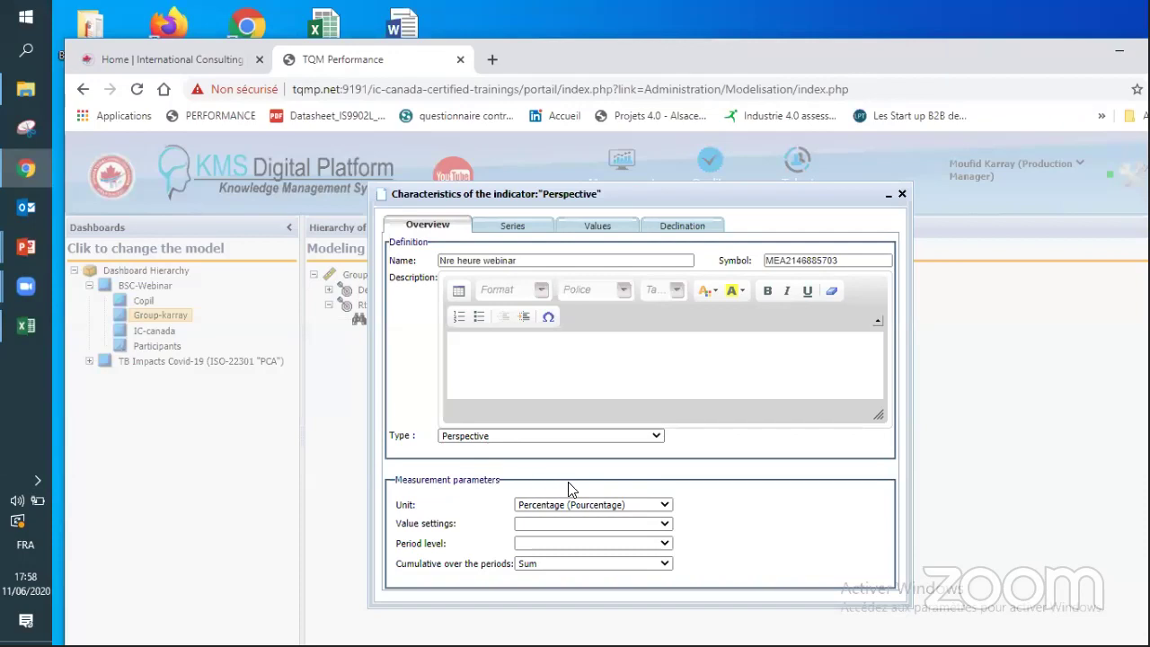
left_click(637, 525)
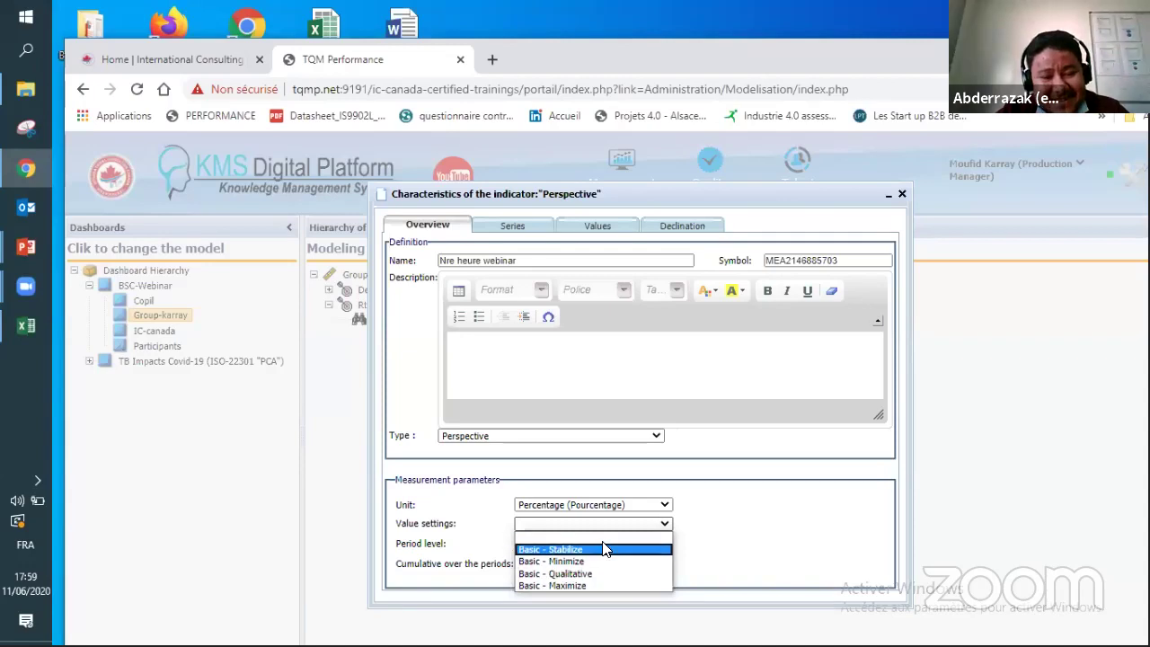
left_click(600, 549)
Step: Give Nre heure webinar a Month (Mois) period level and Average cumulation over the periods, and close its characteristics
left_click(600, 543)
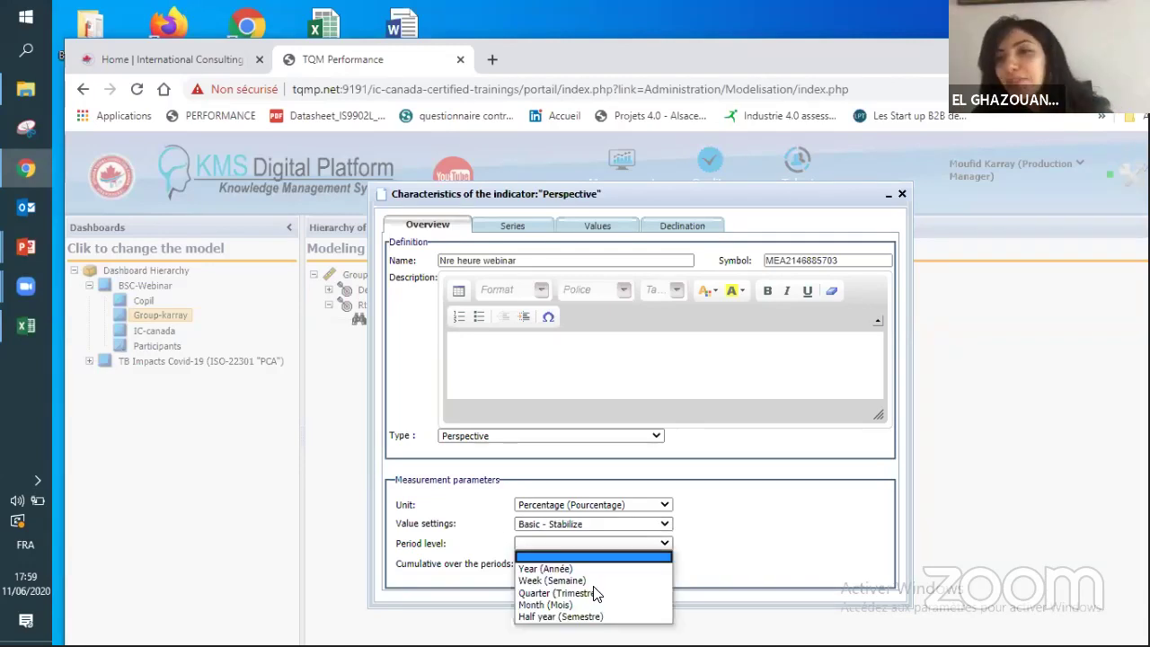
left_click(599, 605)
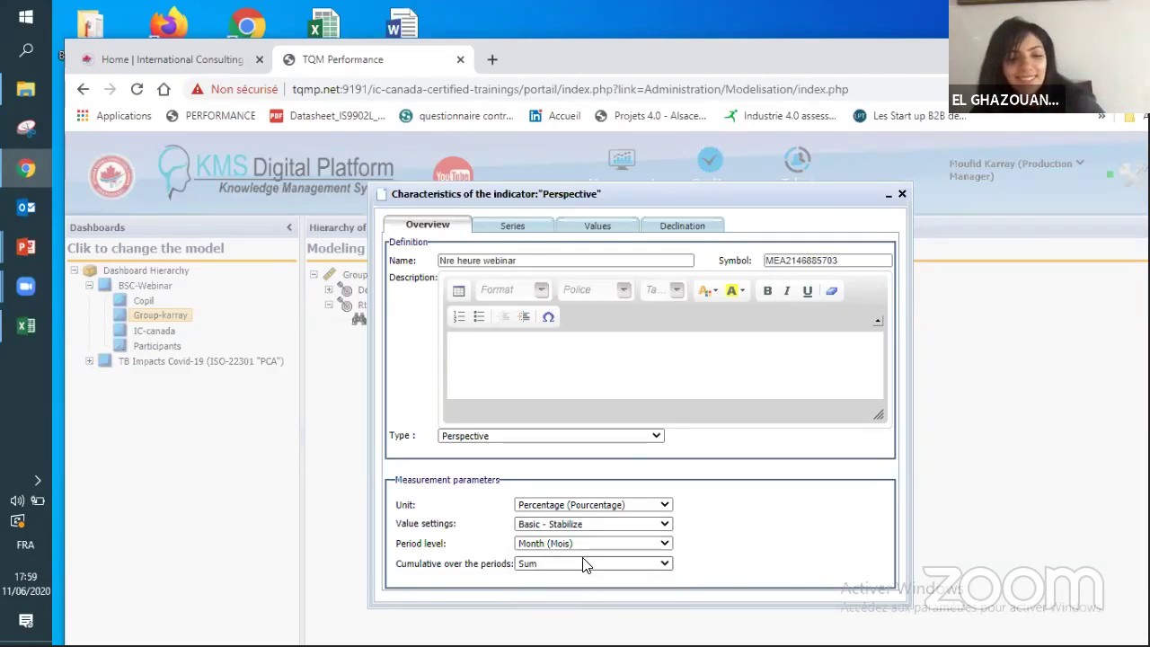
left_click(584, 564)
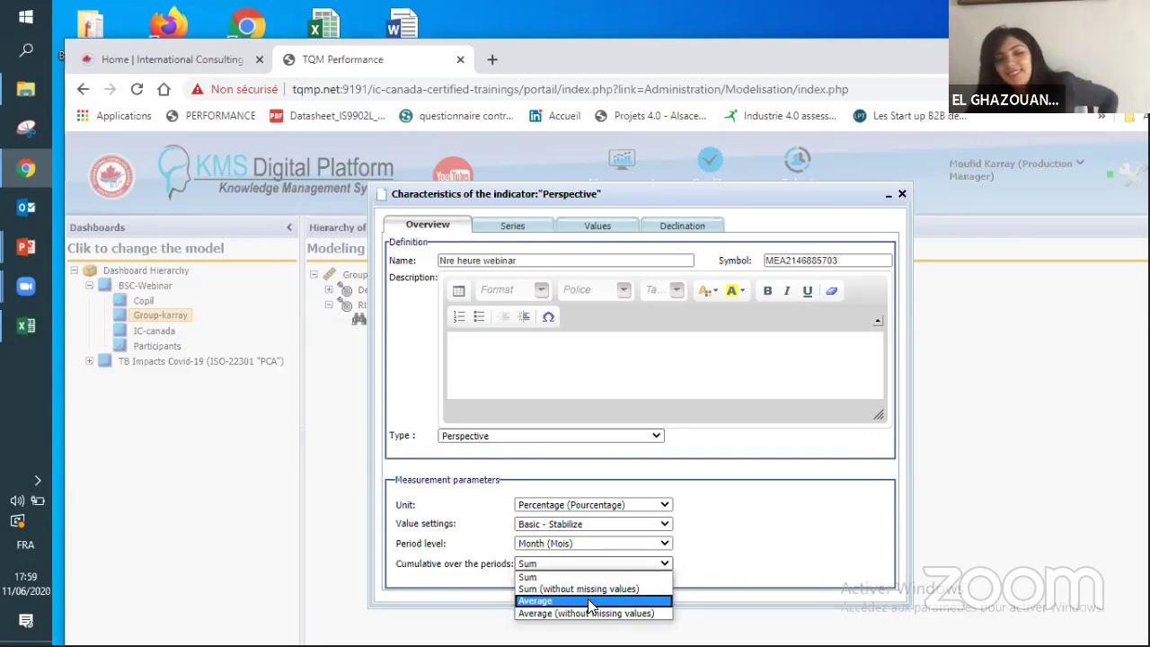
left_click(589, 600)
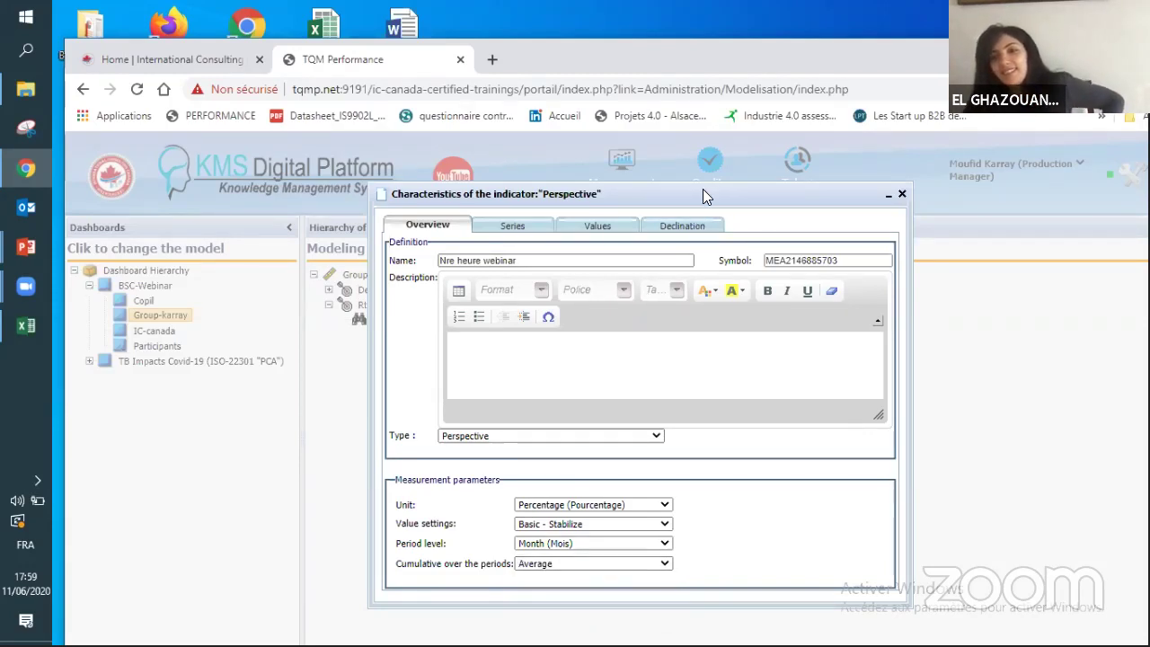
left_click_drag(524, 199, 334, 206)
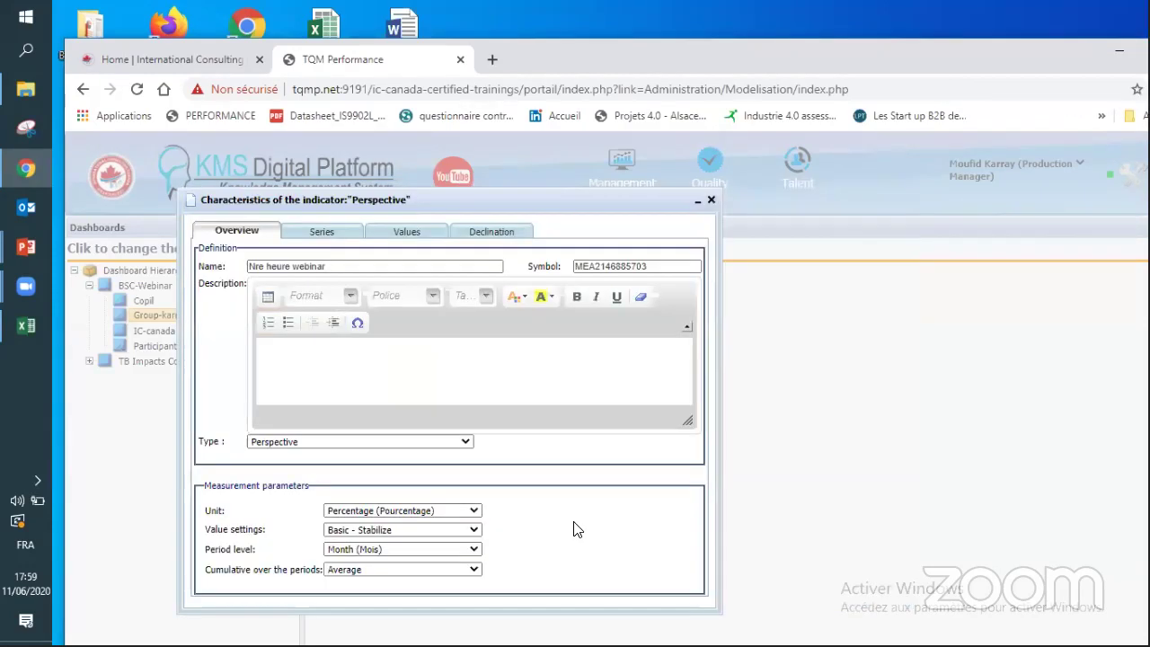
left_click(710, 201)
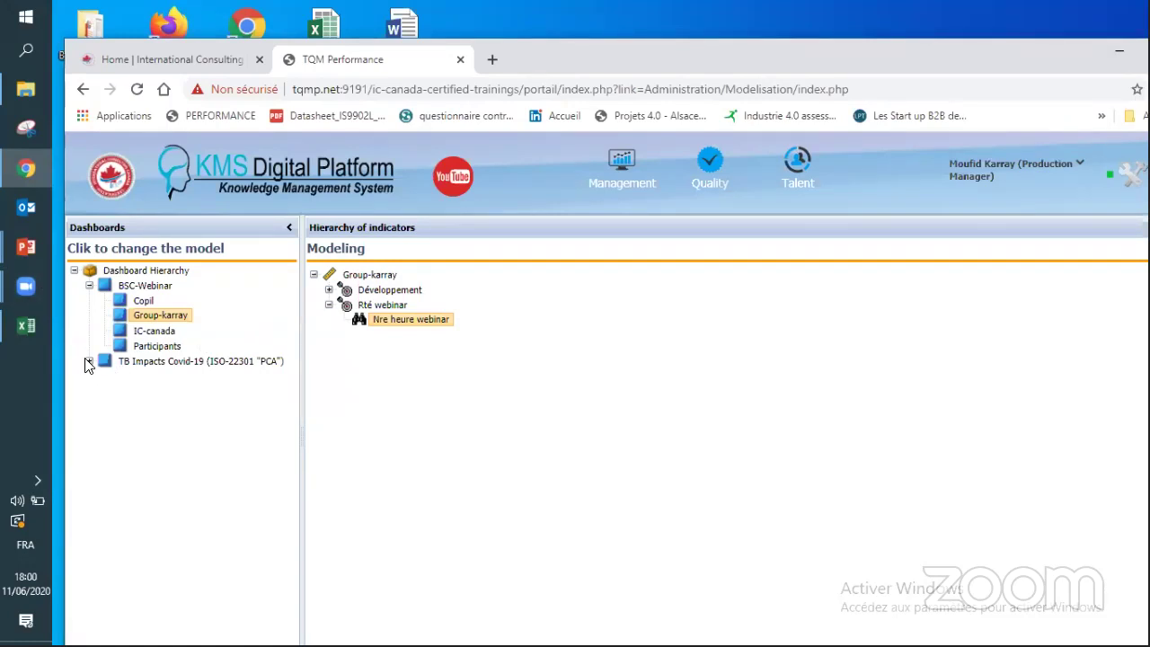
Step: Examine the indicator hierarchy of Atelier INJECTION under TB Impacts Covid-19, then collapse that branch and expand BSC-Webinar again
left_click(89, 285)
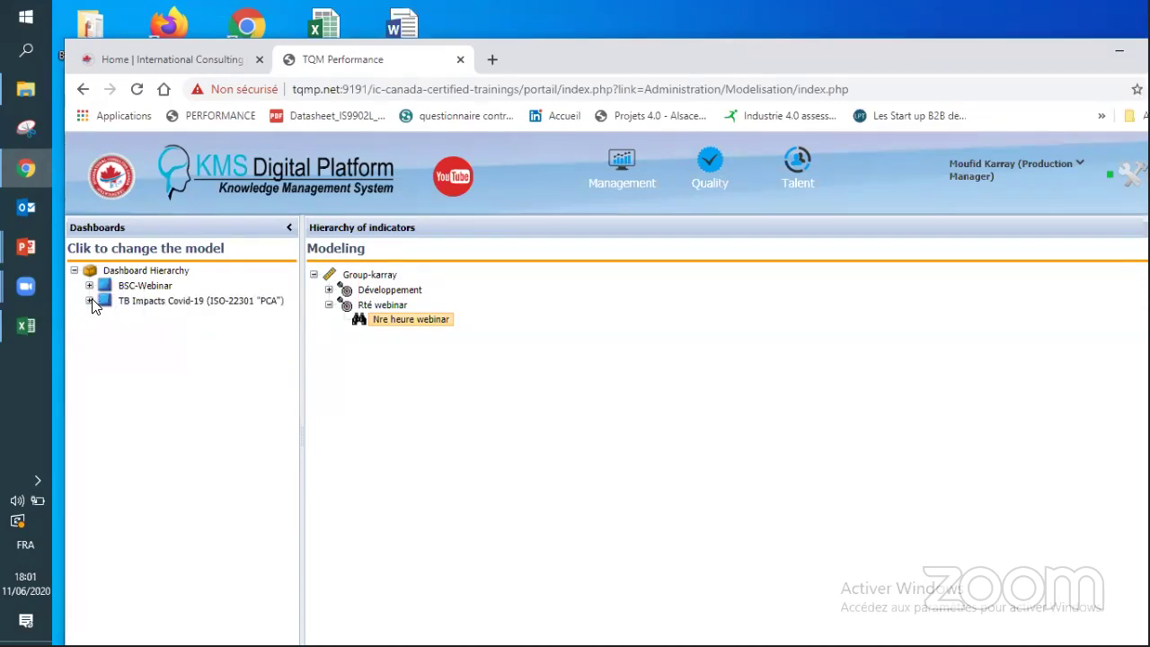
left_click(89, 301)
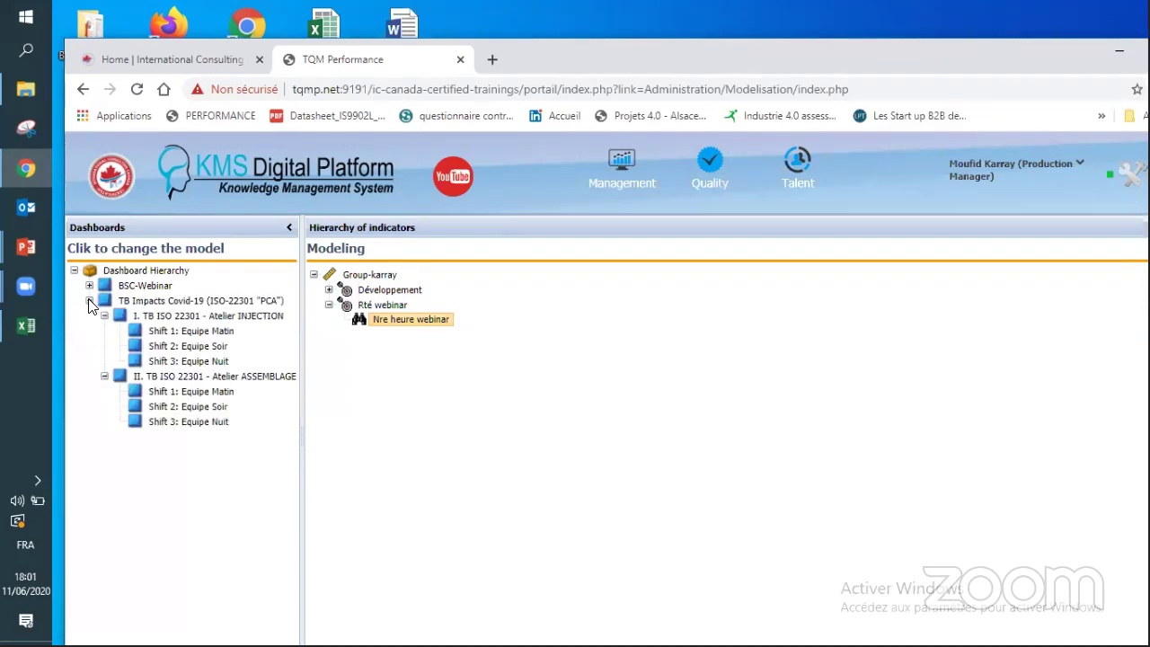
left_click(177, 317)
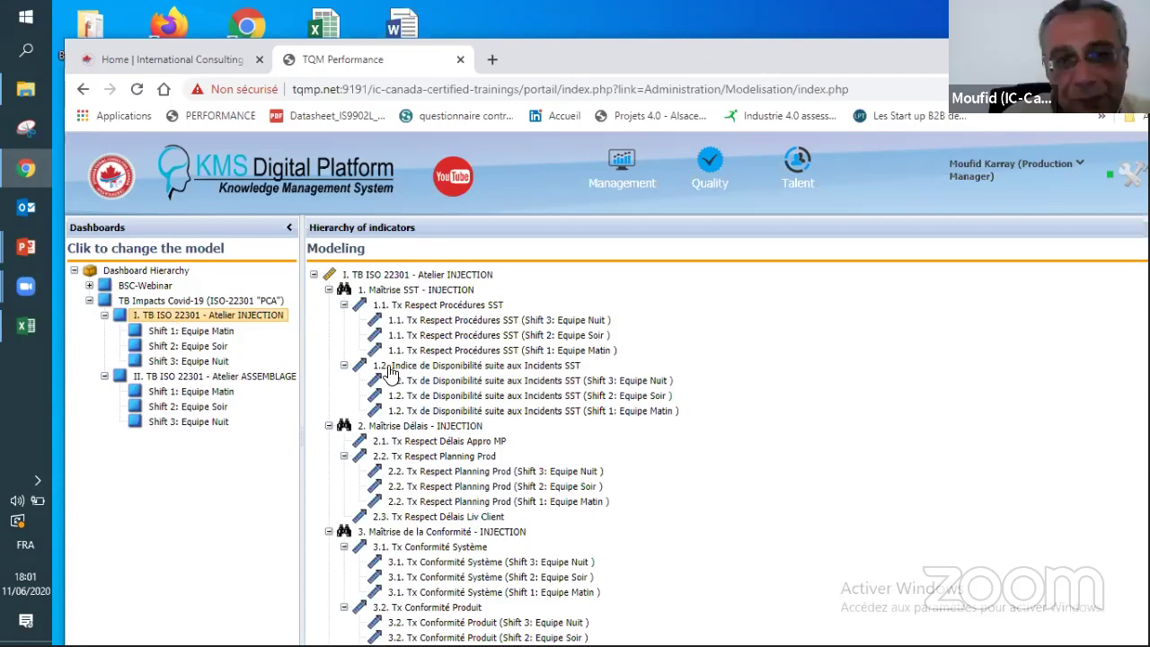
left_click(104, 315)
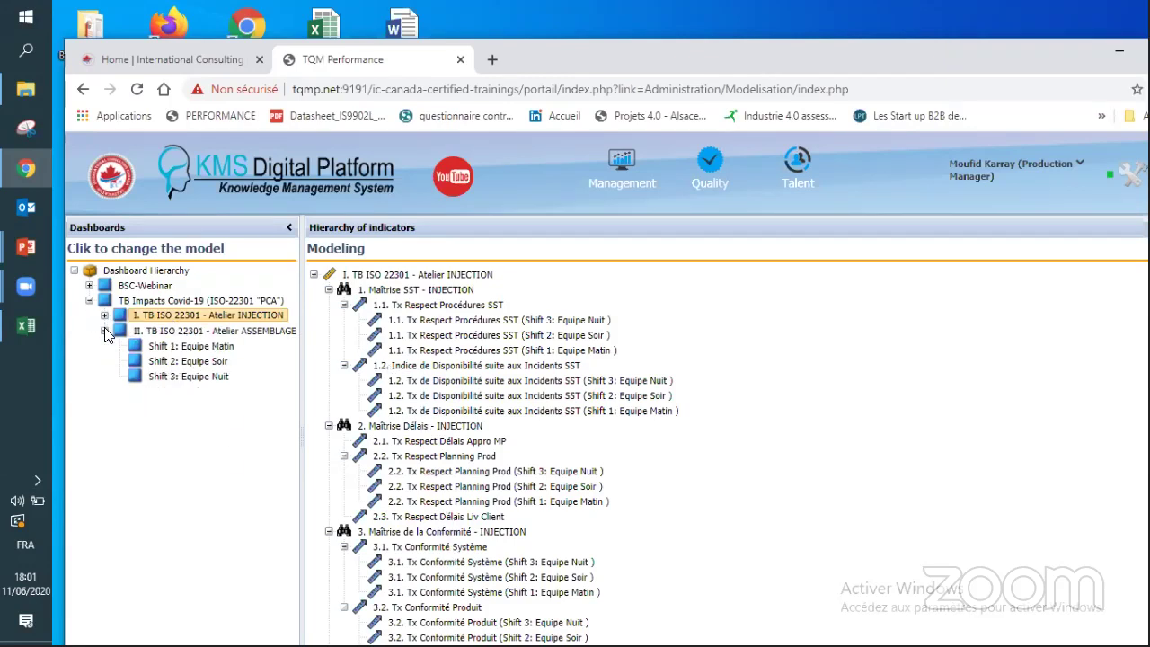
left_click(104, 331)
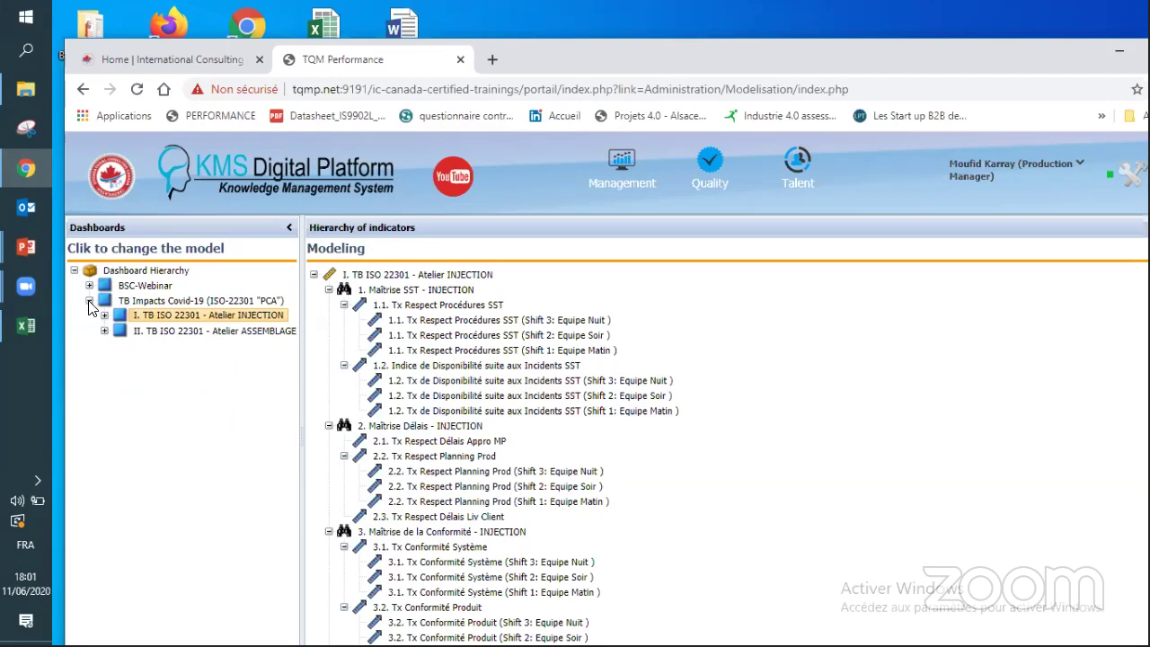
left_click(89, 302)
left_click(89, 287)
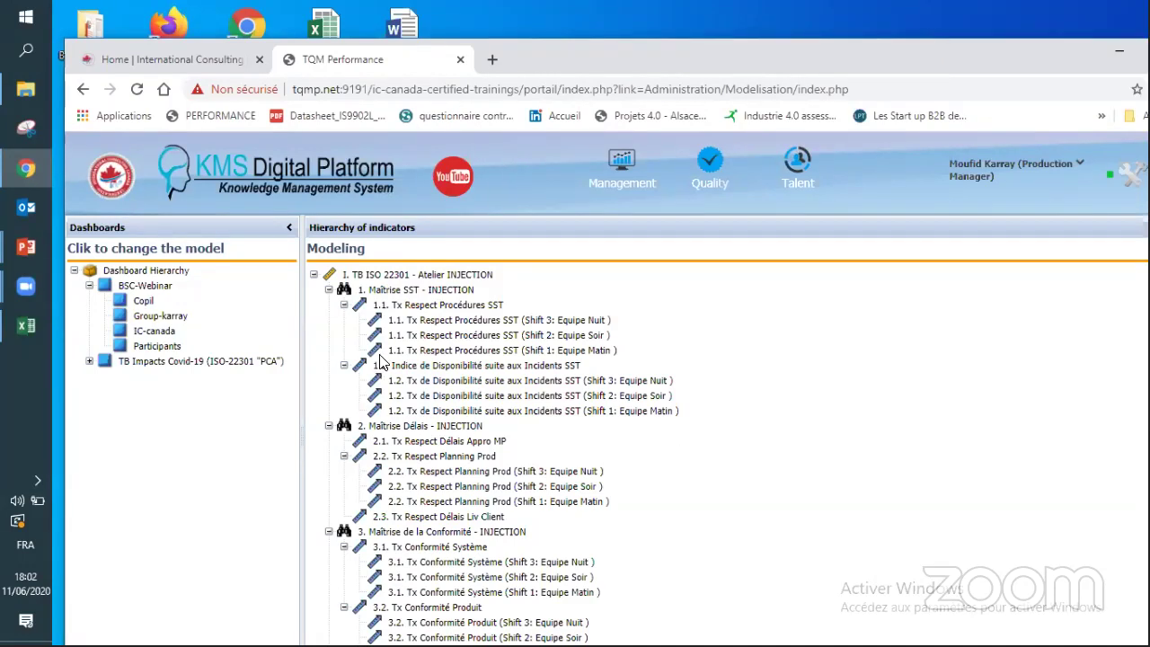
Step: Open the platform's YouTube channel in the browser and select its web address
left_click(452, 177)
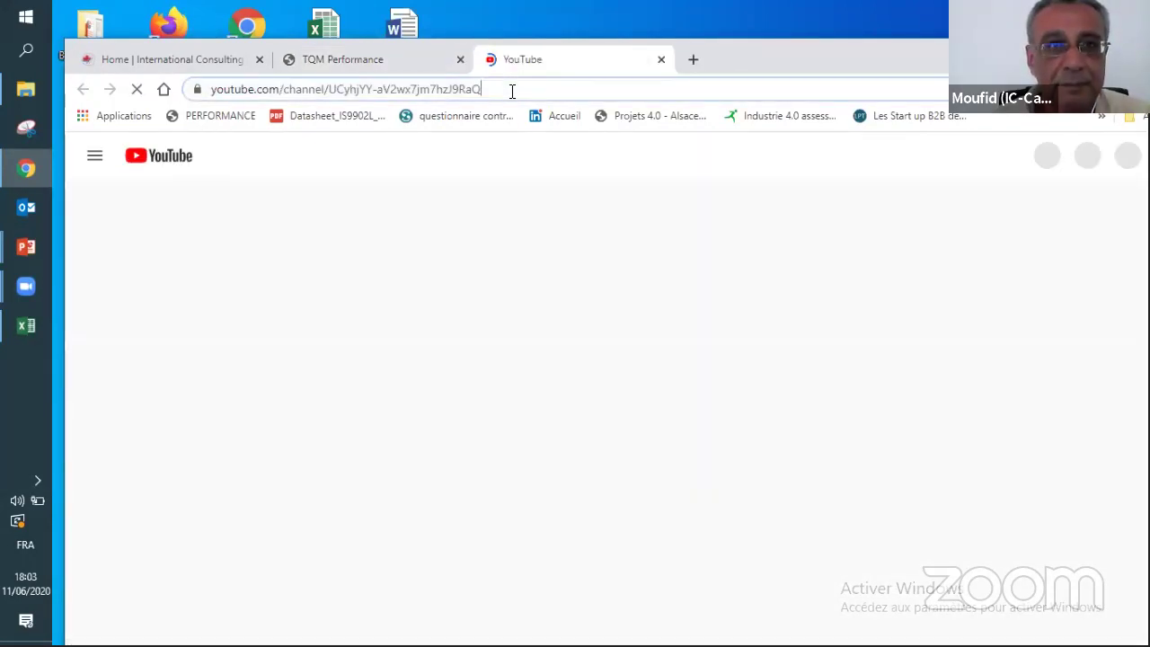
left_click(363, 93)
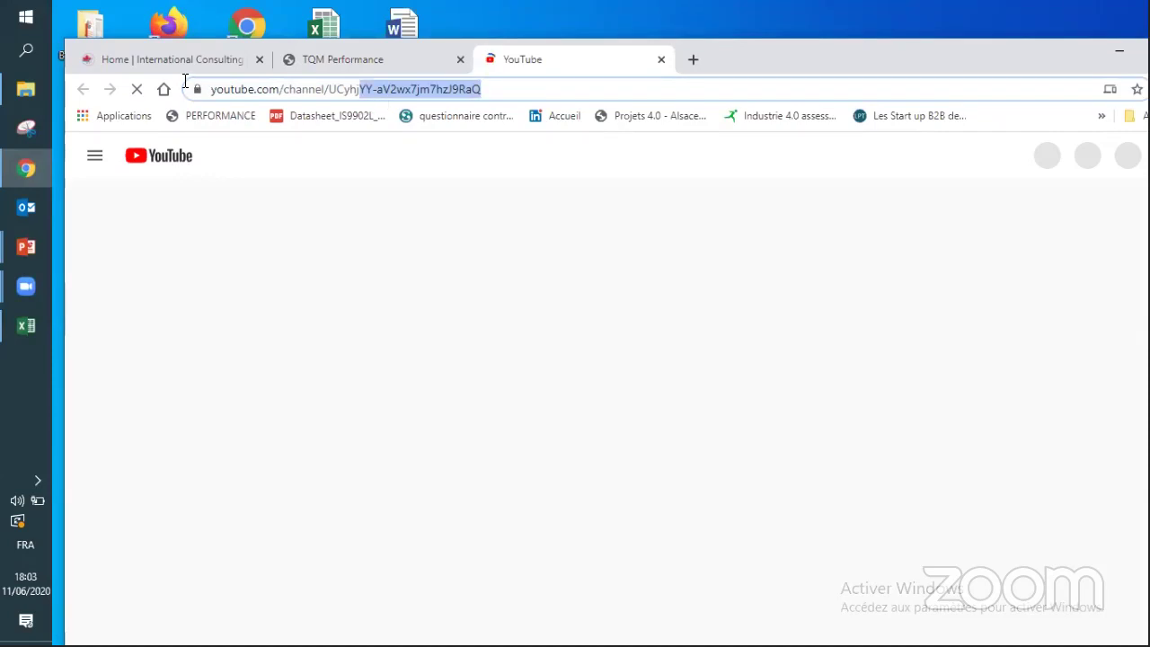